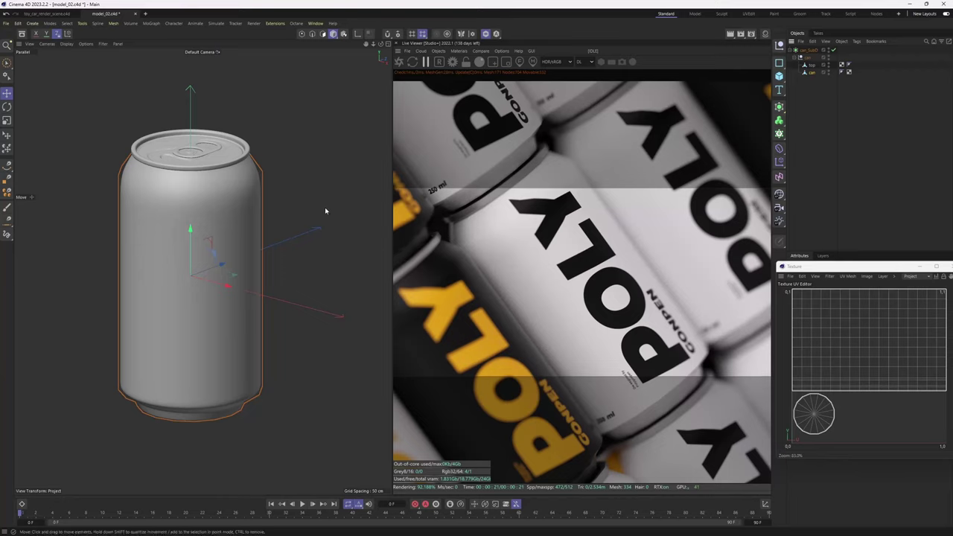
# - Review the finished can's UV layout and show the label design groups in the can_designs.psd file in Photoshop
pyautogui.click(337, 238)
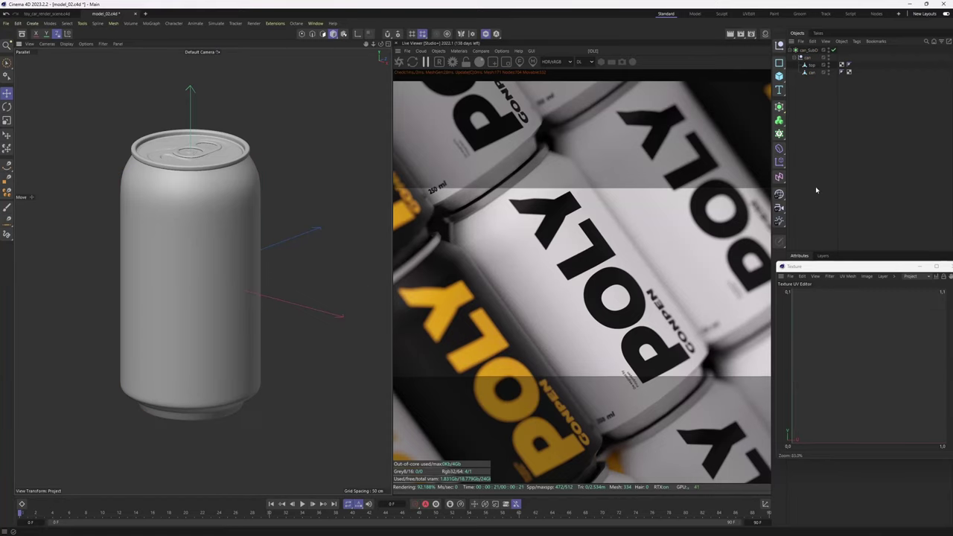
pyautogui.click(811, 73)
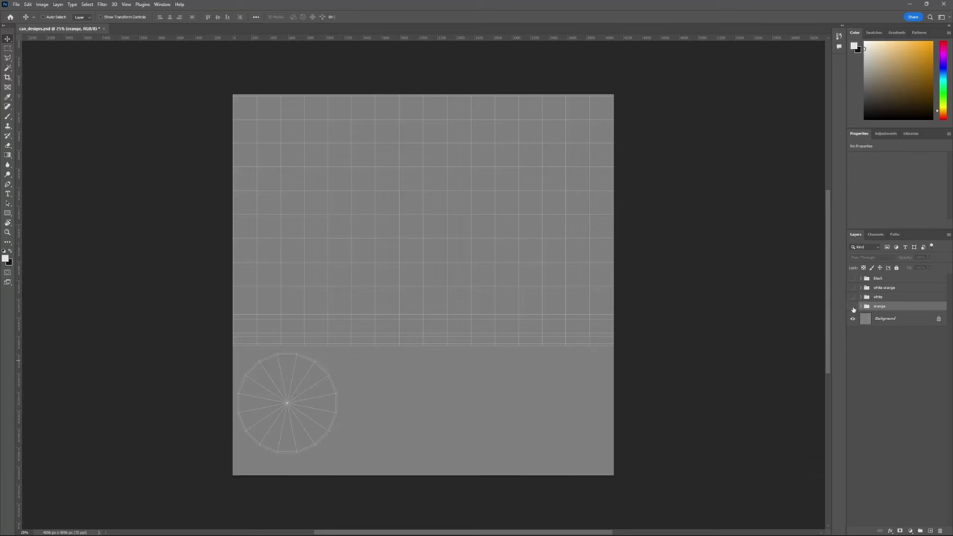
pyautogui.moveTo(854, 309); pyautogui.dragTo(853, 281)
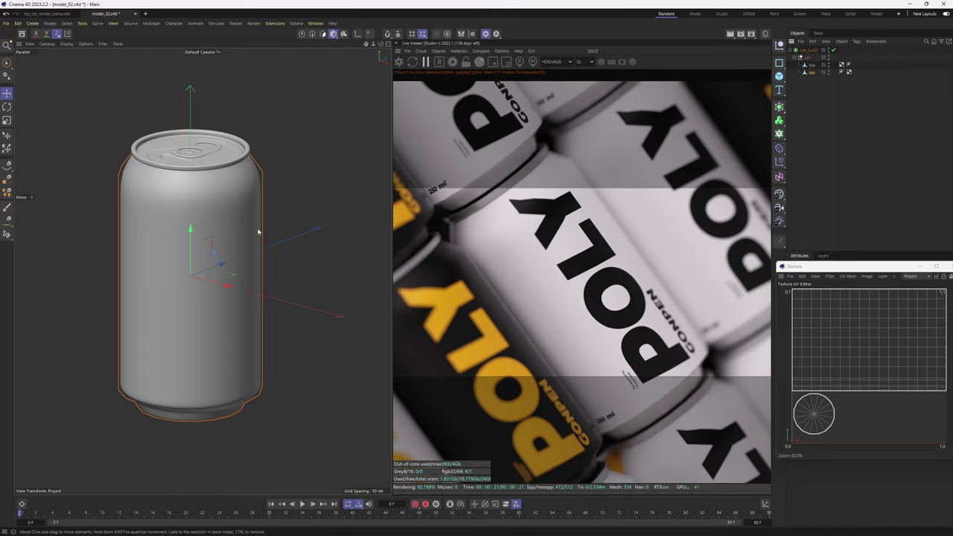
pyautogui.click(844, 146)
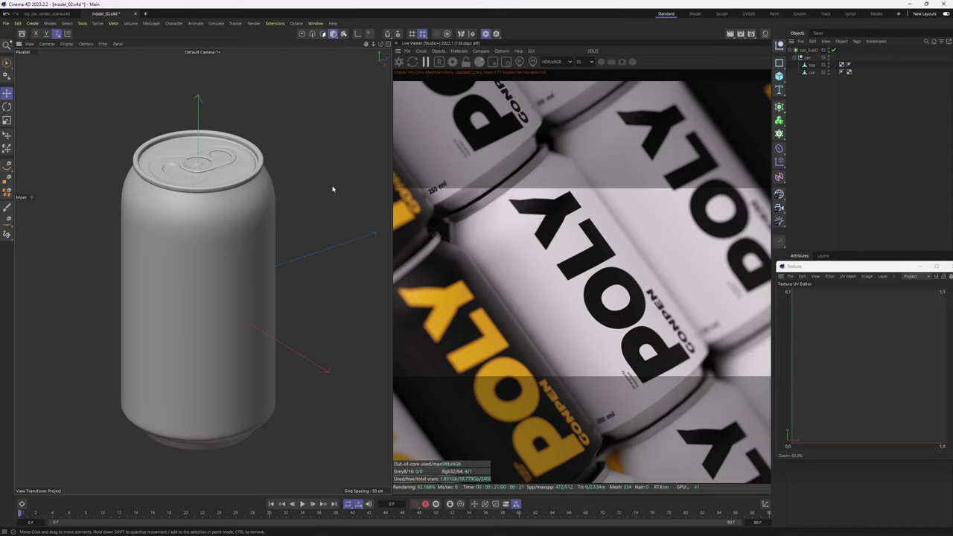
# - Compare the two rendered can images in the Picture Viewer, close it and inspect the finished can model
pyautogui.click(316, 23)
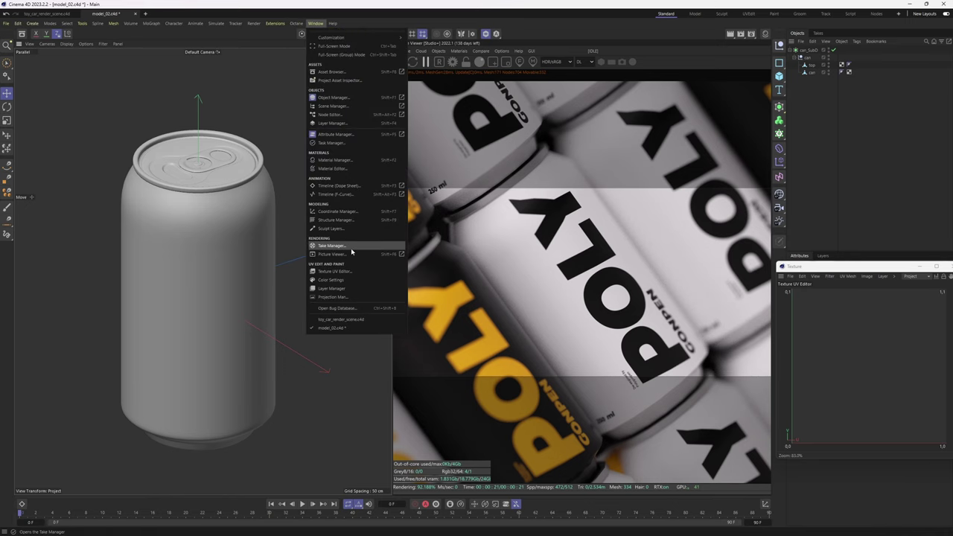
pyautogui.click(351, 254)
pyautogui.scroll(3, 780, 254)
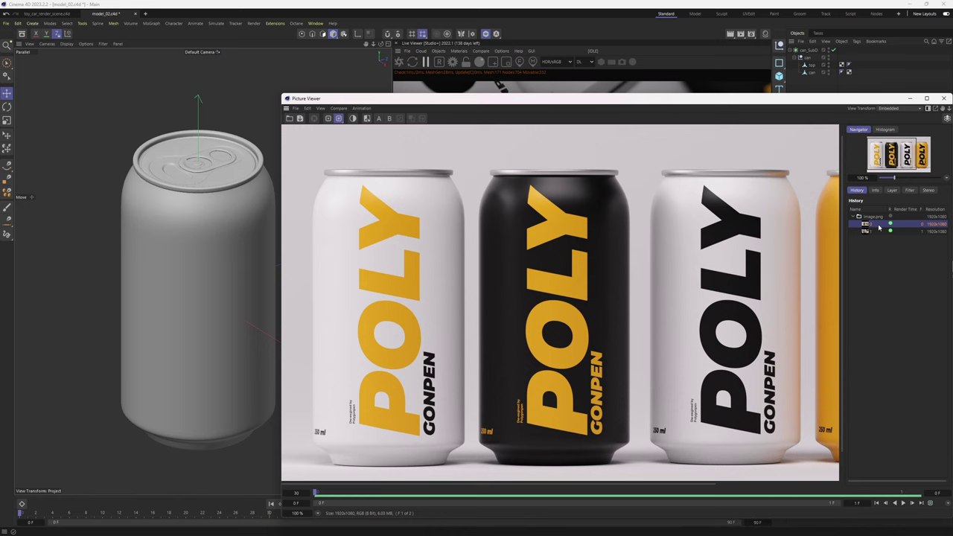
pyautogui.click(880, 230)
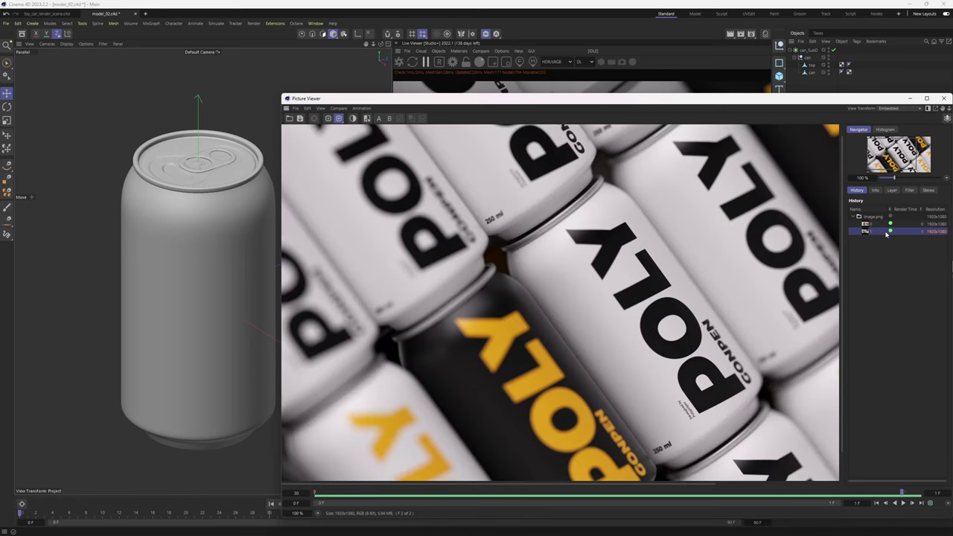
pyautogui.scroll(2, 657, 248)
pyautogui.scroll(-2, 658, 248)
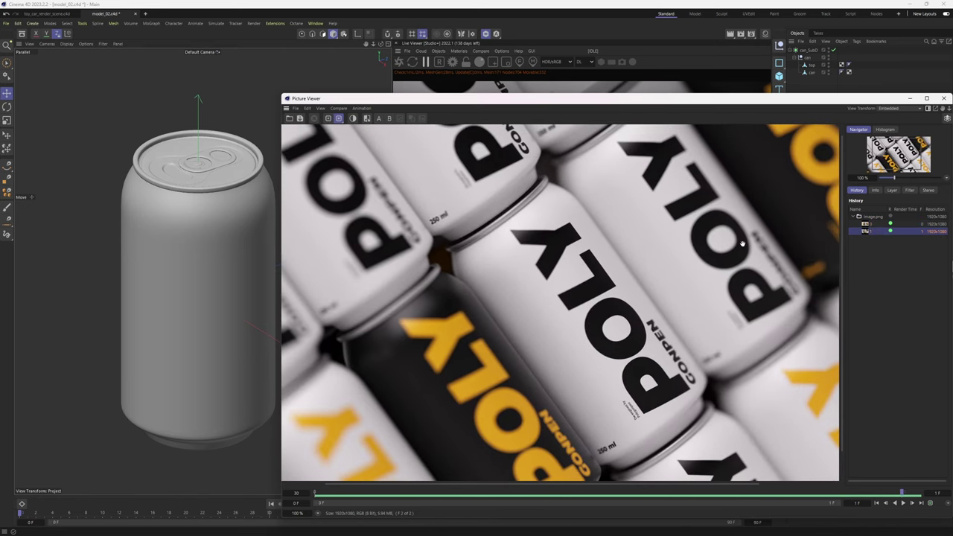
pyautogui.click(943, 98)
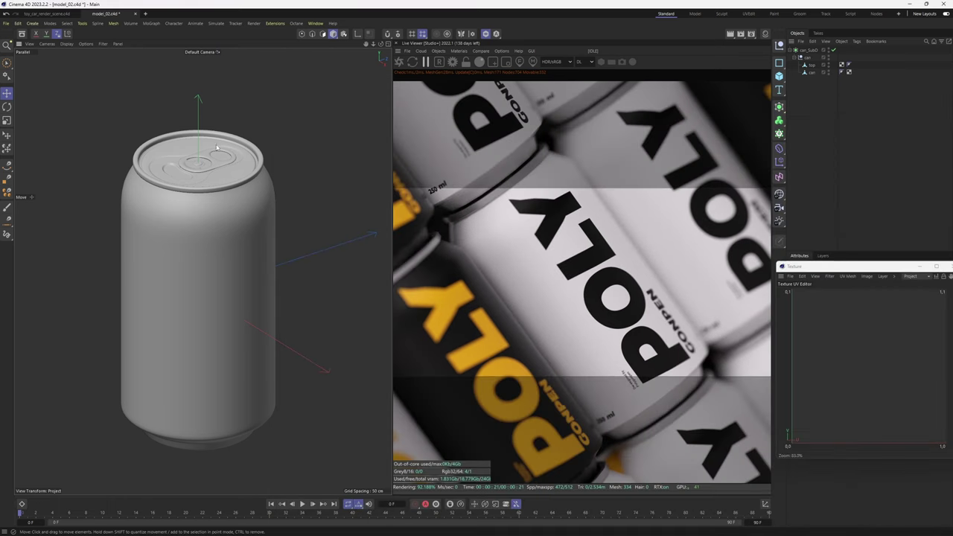
pyautogui.keyDown('alt'); pyautogui.moveTo(245, 198); pyautogui.dragTo(313, 262); pyautogui.keyUp('alt')
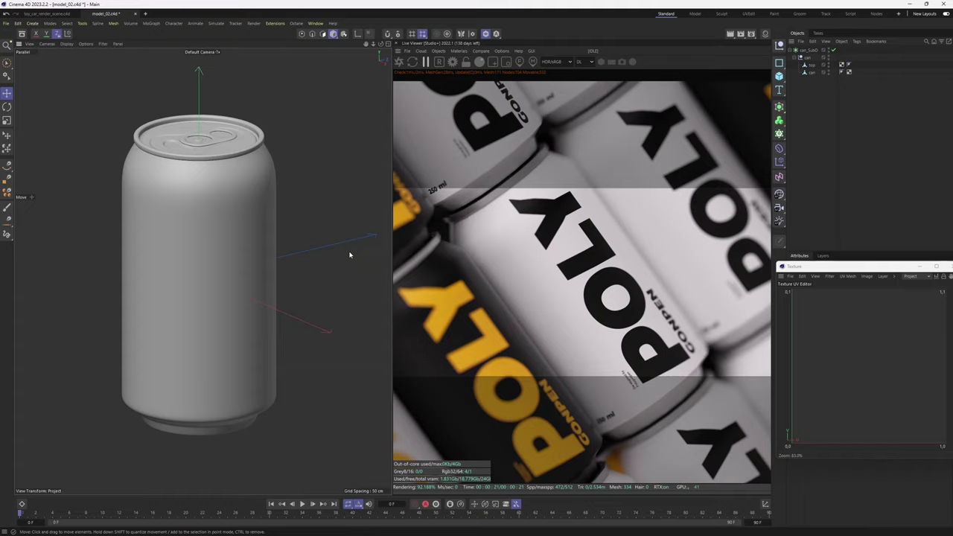
pyautogui.moveTo(265, 202)
pyautogui.keyDown('alt'); pyautogui.mouseDown()
pyautogui.moveTo(278, 230)
pyautogui.moveTo(259, 187)
pyautogui.moveTo(259, 155)
pyautogui.moveTo(258, 213)
pyautogui.mouseUp(); pyautogui.keyUp('alt')
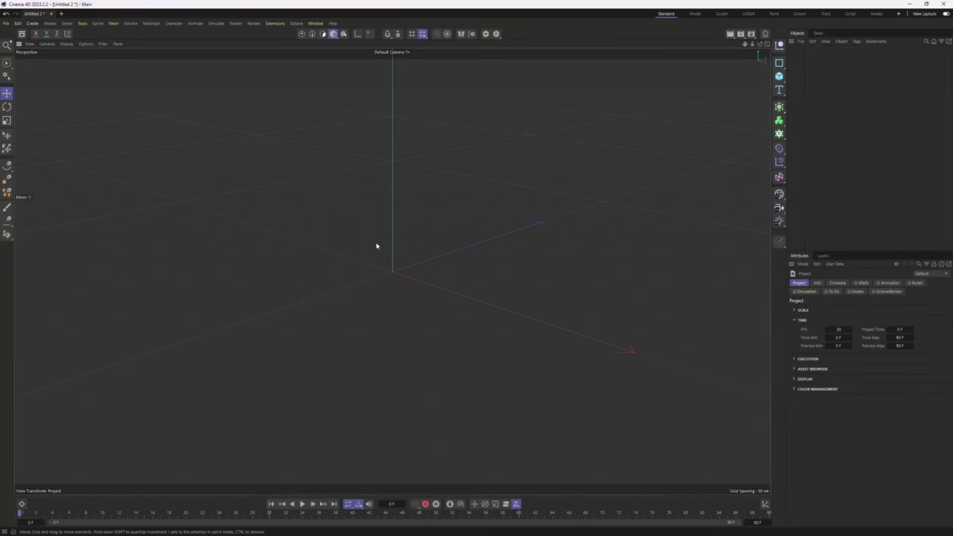
# - Load the front reference image as the Front view's background and set its transparency to 90%
pyautogui.middleClick(376, 246)
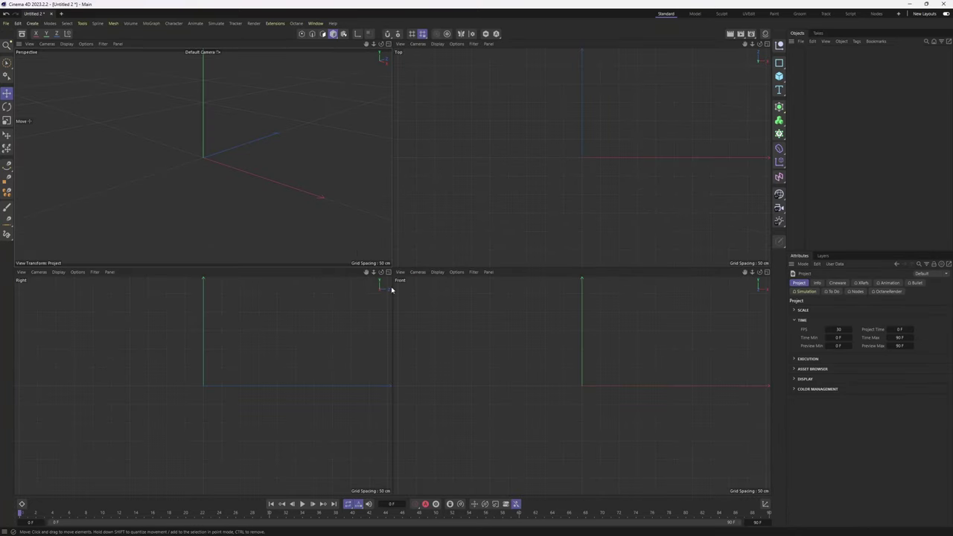
pyautogui.middleClick(549, 342)
pyautogui.hotkey('shift', 'v')
pyautogui.click(863, 283)
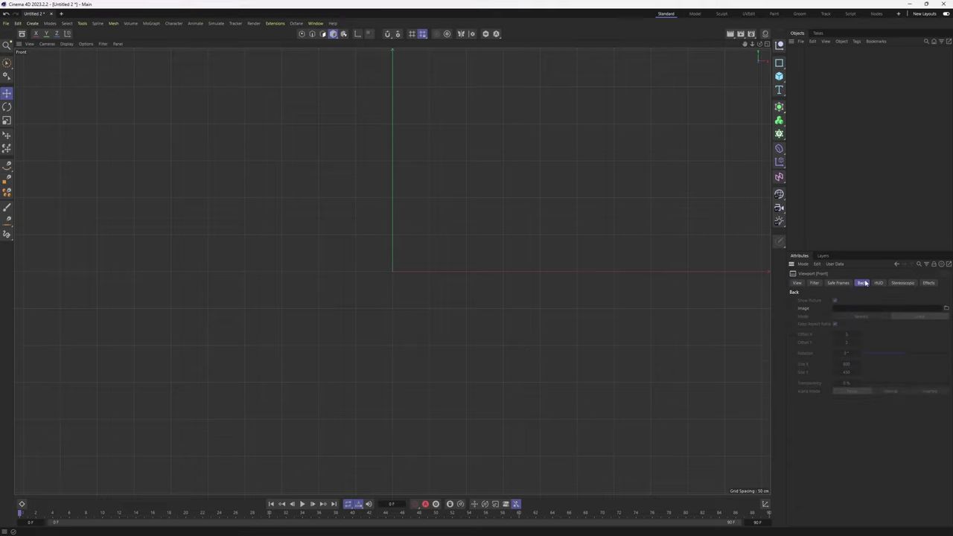
pyautogui.click(946, 308)
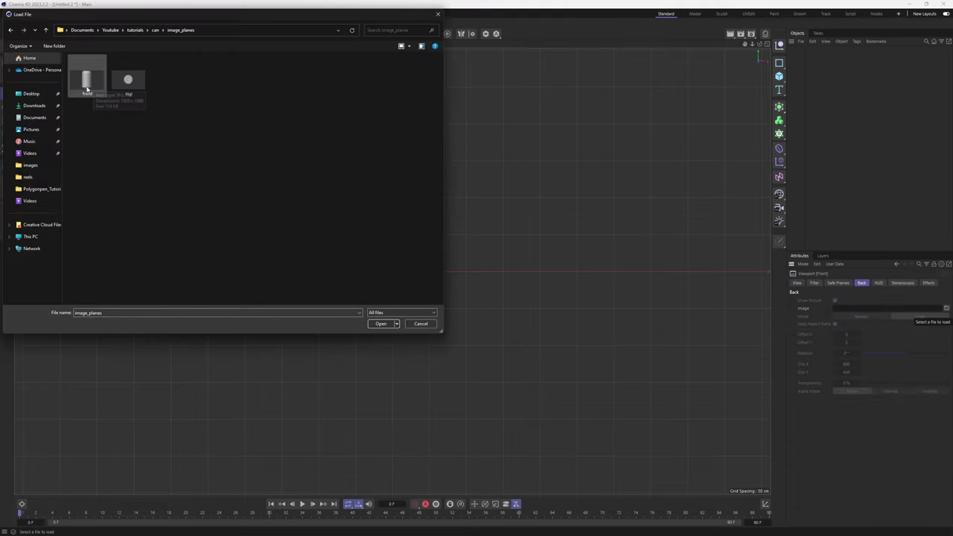
pyautogui.doubleClick(90, 85)
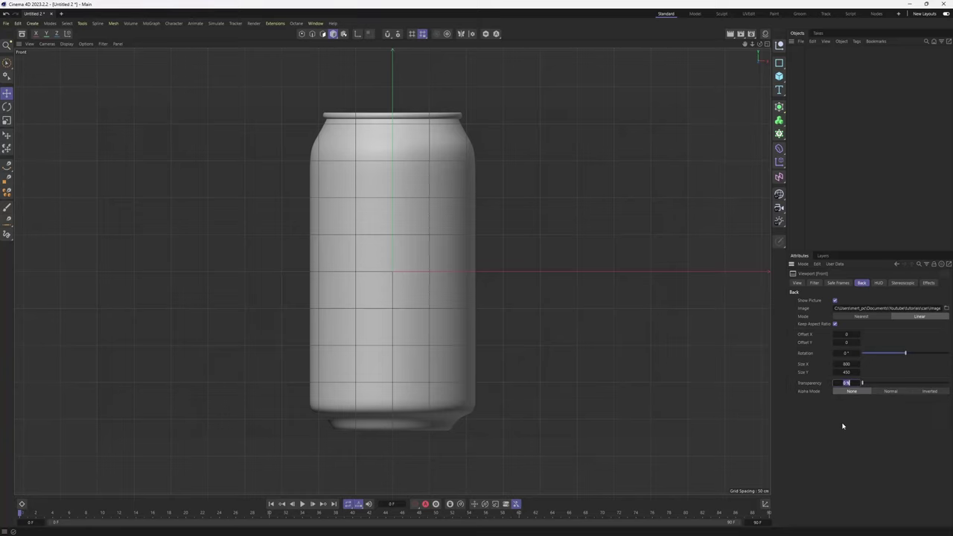
pyautogui.write('90')
pyautogui.press('Return')
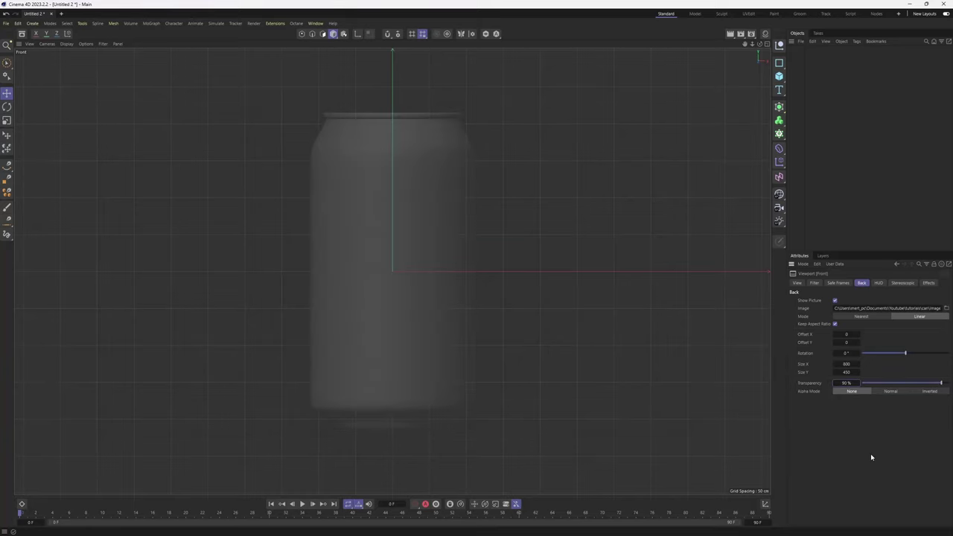
# - Add a cylinder and size it to the reference can, with a radius of about 109 cm and a height of about 427 cm
pyautogui.middleClick(427, 237)
pyautogui.middleClick(336, 199)
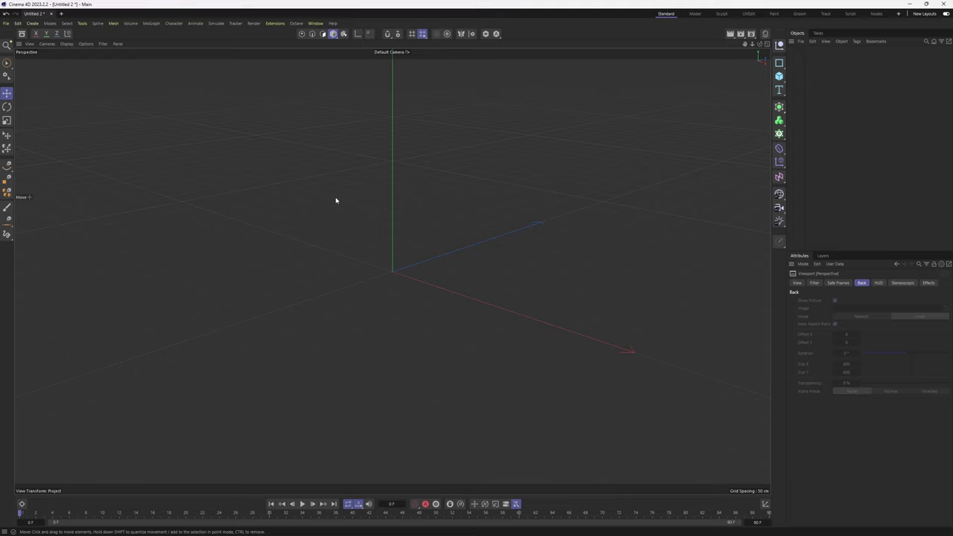
pyautogui.click(779, 76)
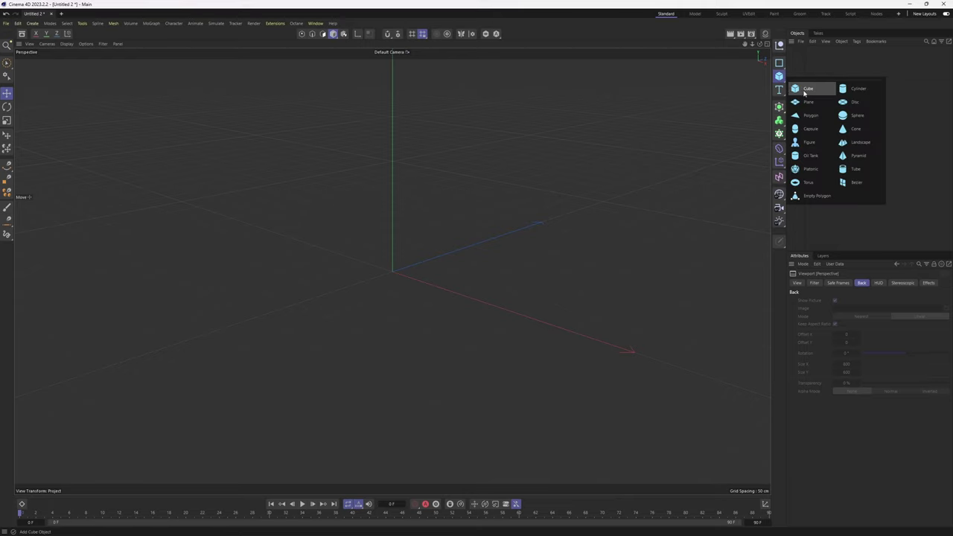
pyautogui.click(855, 91)
pyautogui.middleClick(410, 370)
pyautogui.middleClick(536, 362)
pyautogui.keyDown('alt'); pyautogui.moveTo(433, 201); pyautogui.dragTo(475, 205, button='middle'); pyautogui.keyUp('alt')
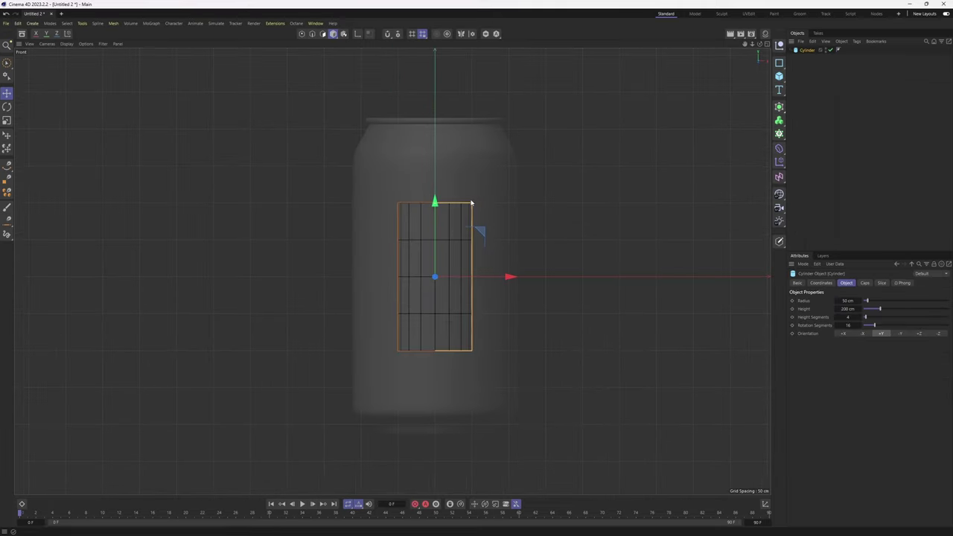
pyautogui.moveTo(475, 205); pyautogui.dragTo(514, 204)
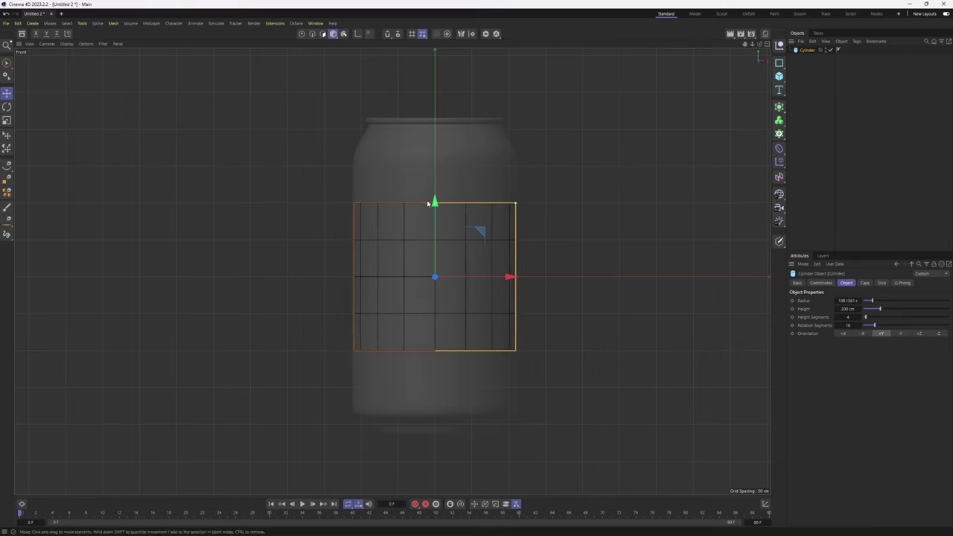
pyautogui.moveTo(435, 202); pyautogui.dragTo(437, 121)
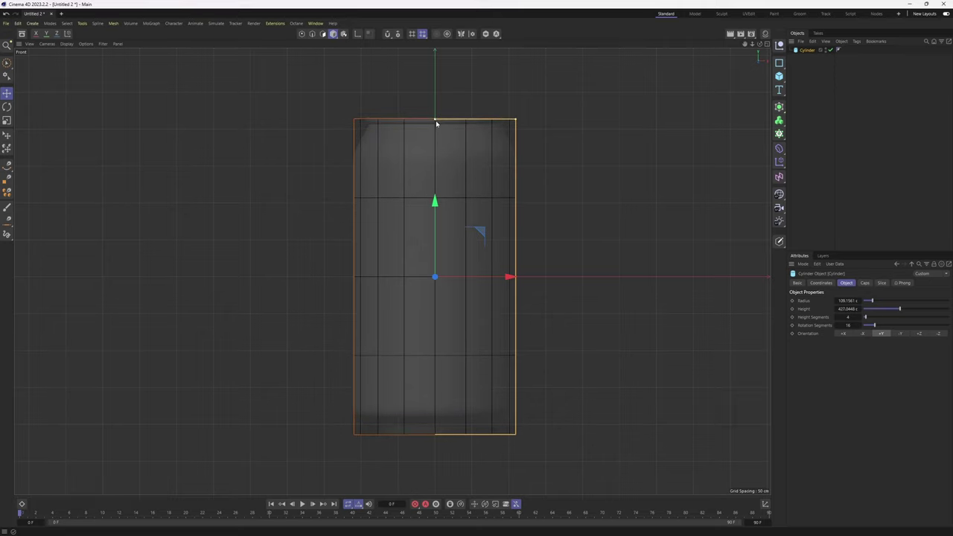
# - Display the cylinder shaded with its wireframe lines in the Perspective view and set its height segments to 10
pyautogui.press('F1')
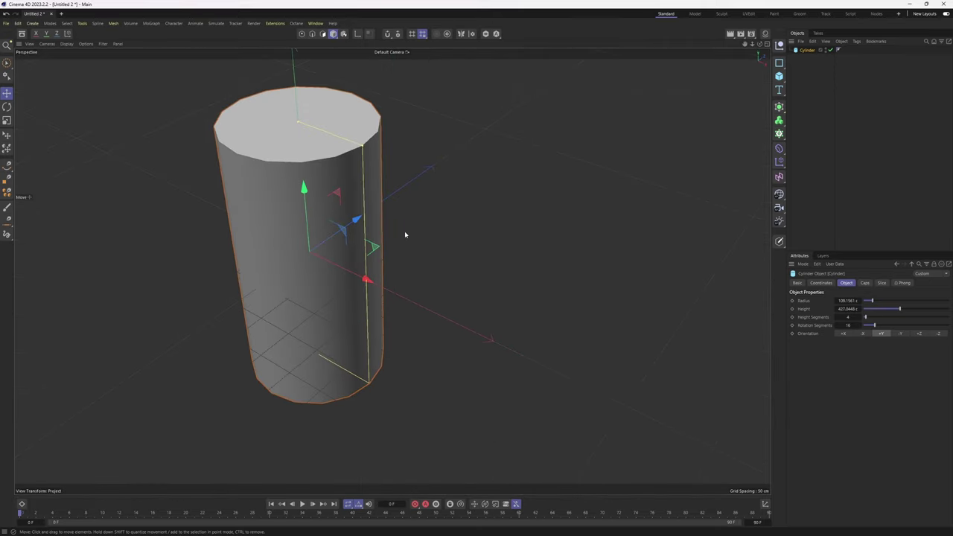
pyautogui.press('n')
pyautogui.press('b')
pyautogui.scroll(-2, 370, 223)
pyautogui.keyDown('alt'); pyautogui.moveTo(370, 223); pyautogui.dragTo(395, 260, button='middle'); pyautogui.keyUp('alt')
pyautogui.keyDown('alt'); pyautogui.moveTo(395, 260); pyautogui.dragTo(478, 249); pyautogui.keyUp('alt')
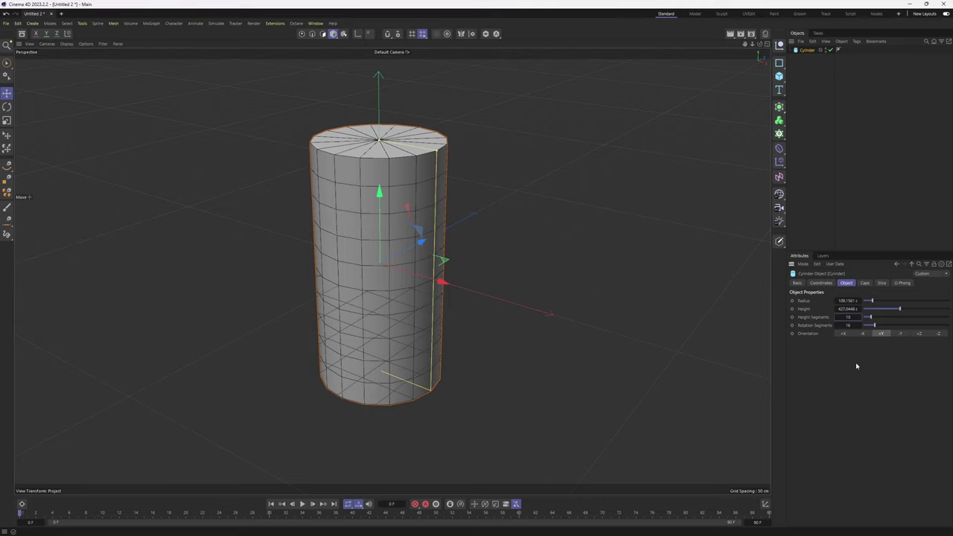
pyautogui.scroll(6, 395, 186)
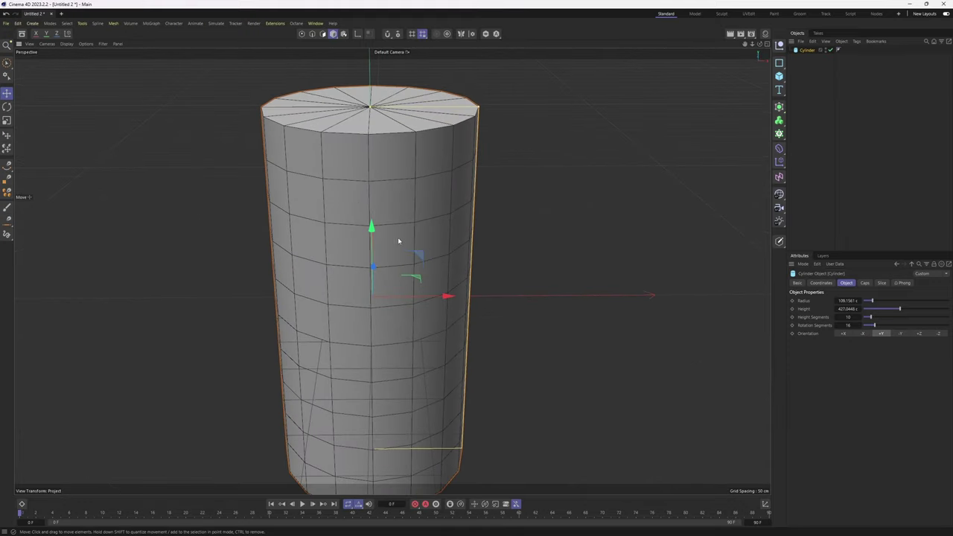
pyautogui.keyDown('alt'); pyautogui.moveTo(399, 240); pyautogui.dragTo(425, 249); pyautogui.keyUp('alt')
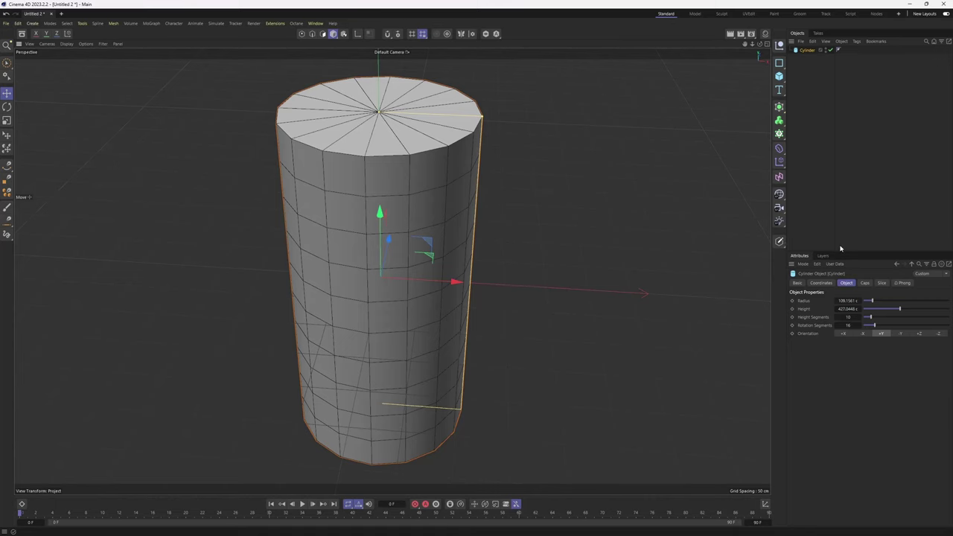
# - Convert the cylinder to an editable polygon object and switch to point editing in the Front view
pyautogui.press('F4')
pyautogui.keyDown('alt'); pyautogui.moveTo(477, 244); pyautogui.dragTo(502, 245, button='middle'); pyautogui.keyUp('alt')
pyautogui.press('c')
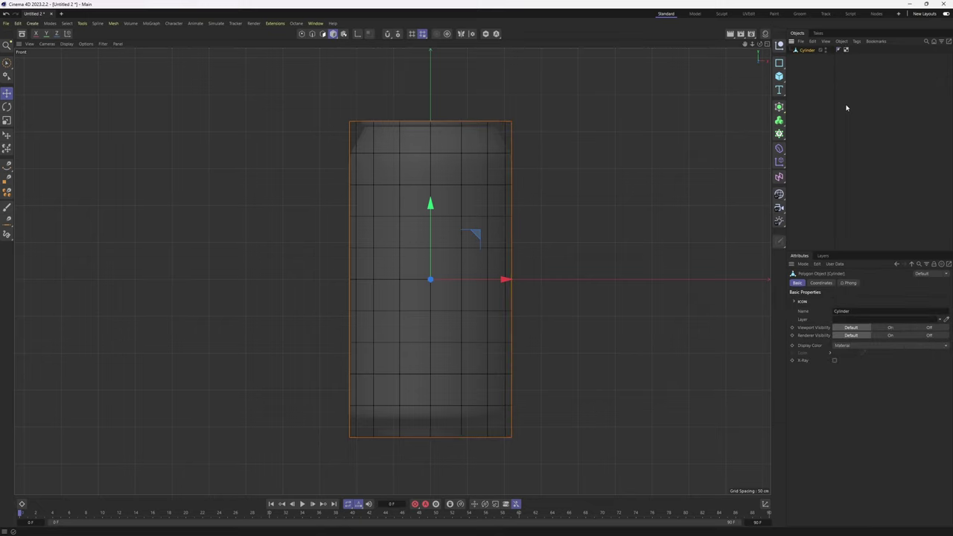
pyautogui.press('Return')
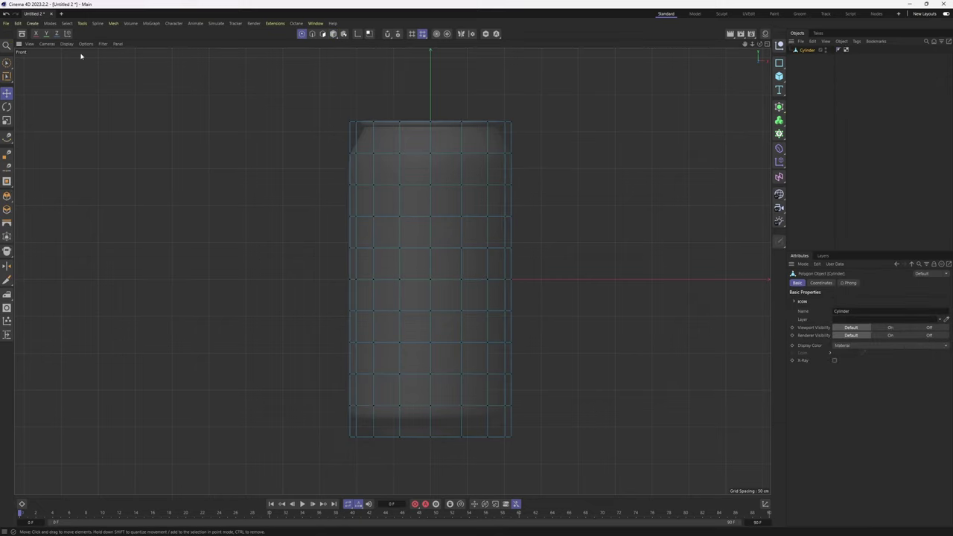
# - Select the cylinder's top row of points with Rectangle Selection and scale it inward to match the reference can's rim
pyautogui.click(6, 63)
pyautogui.click(52, 95)
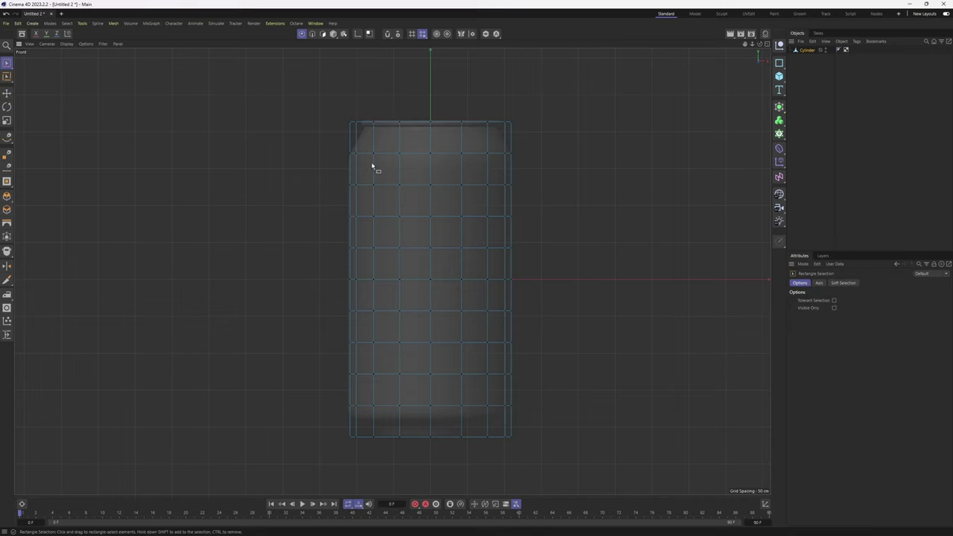
pyautogui.moveTo(280, 82); pyautogui.dragTo(564, 134)
pyautogui.keyDown('alt'); pyautogui.moveTo(497, 115); pyautogui.dragTo(498, 187, button='middle'); pyautogui.keyUp('alt')
pyautogui.keyDown('alt'); pyautogui.moveTo(498, 187); pyautogui.dragTo(502, 148, button='right'); pyautogui.keyUp('alt')
pyautogui.keyDown('alt'); pyautogui.moveTo(502, 148); pyautogui.dragTo(447, 194, button='middle'); pyautogui.keyUp('alt')
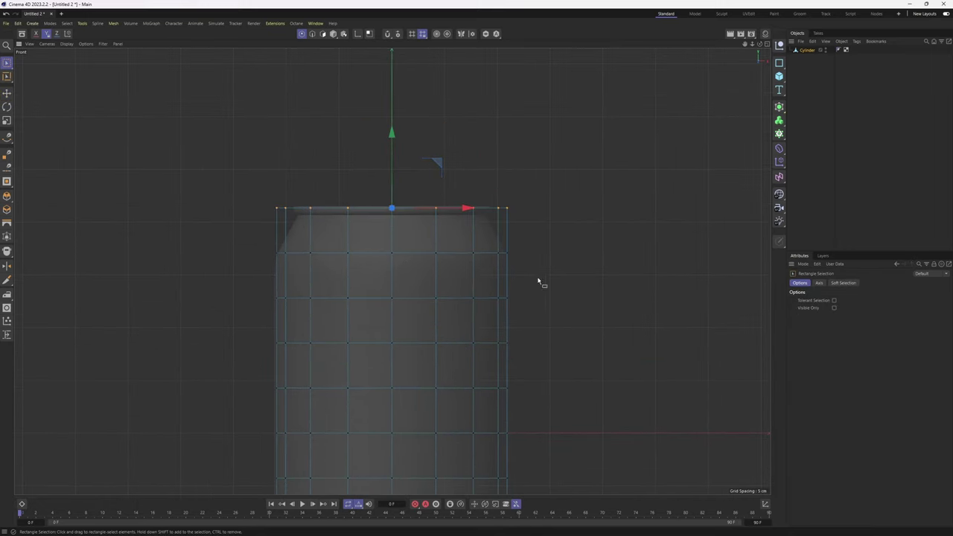
pyautogui.press('t')
pyautogui.moveTo(613, 291); pyautogui.dragTo(555, 287)
# - Lower the two bottom point rows to the reference can's lower body edge, and raise the lowest row back to the base
pyautogui.scroll(-2, 522, 244)
pyautogui.keyDown('alt'); pyautogui.moveTo(503, 422); pyautogui.dragTo(486, 210, button='middle'); pyautogui.keyUp('alt')
pyautogui.press('0')
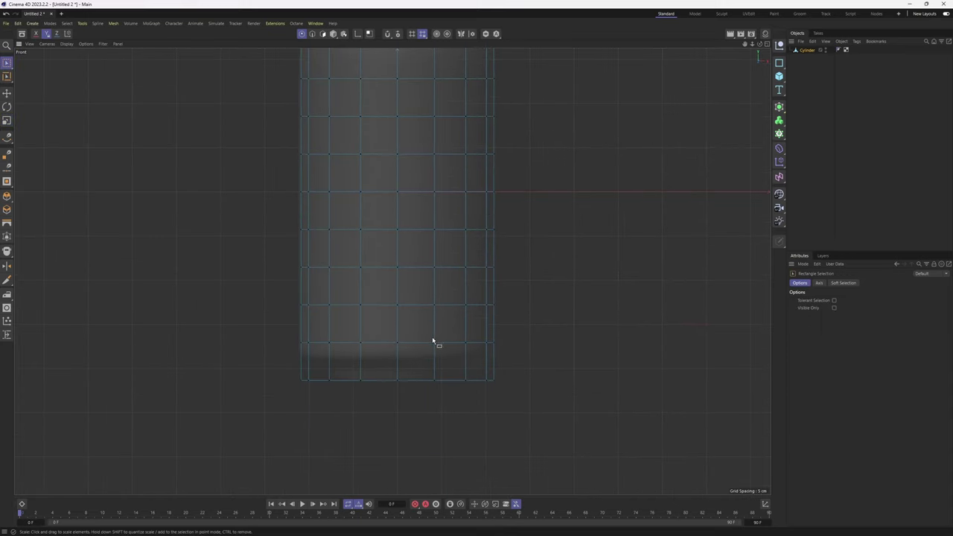
pyautogui.moveTo(272, 323); pyautogui.dragTo(603, 422)
pyautogui.scroll(3, 387, 315)
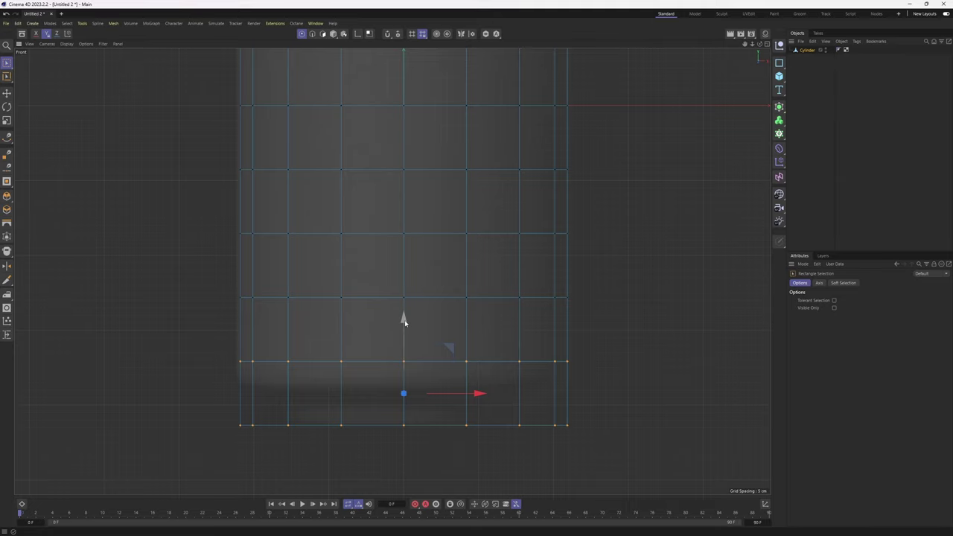
pyautogui.moveTo(402, 319); pyautogui.dragTo(403, 341)
pyautogui.moveTo(197, 404); pyautogui.dragTo(589, 477)
pyautogui.moveTo(403, 381); pyautogui.dragTo(403, 365)
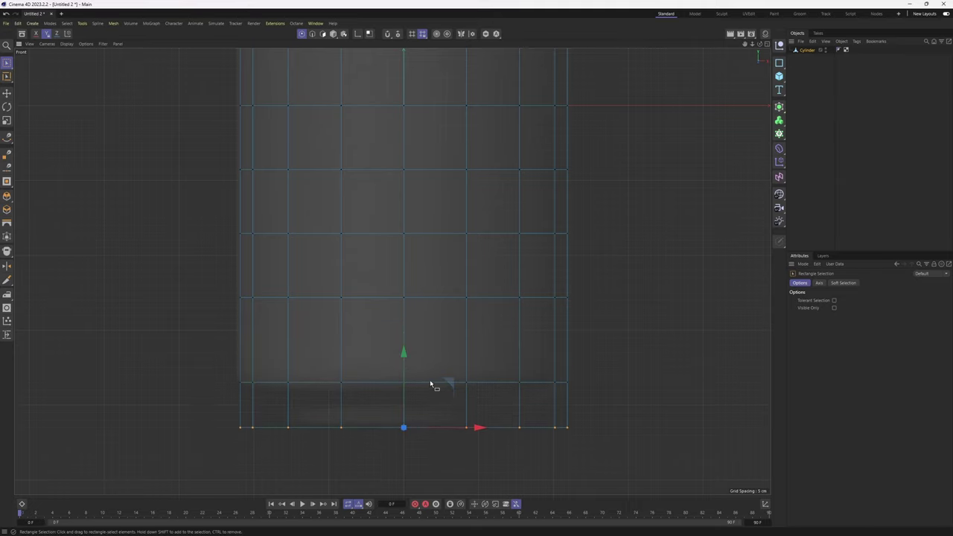
# - Add a loop cut around the cylinder between its two lowest rows
pyautogui.press('k')
pyautogui.press('l')
pyautogui.rightClick(536, 385)
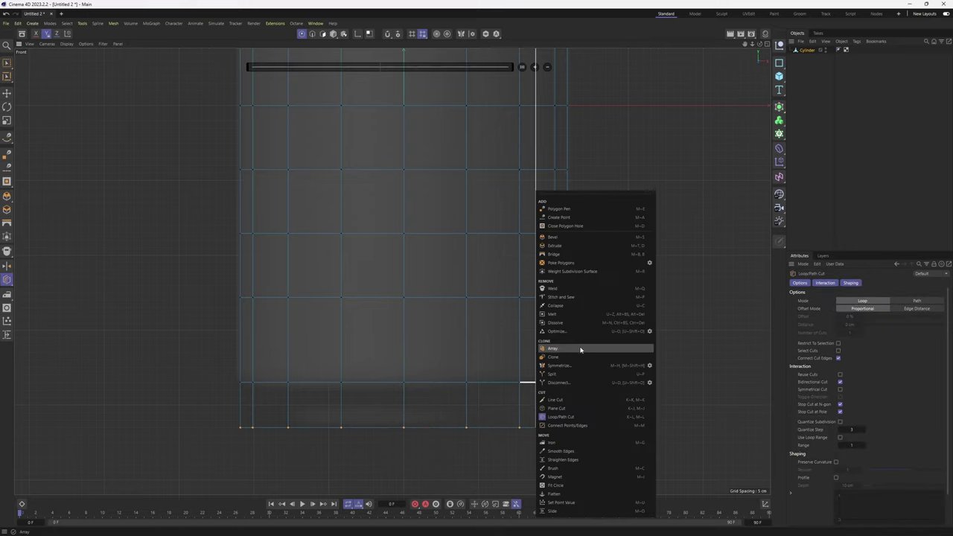
pyautogui.click(559, 417)
pyautogui.click(573, 400)
# - Fill-select the bottom polygon band below the new edge loop and scale it inward to match the reference can's base
pyautogui.press('e')
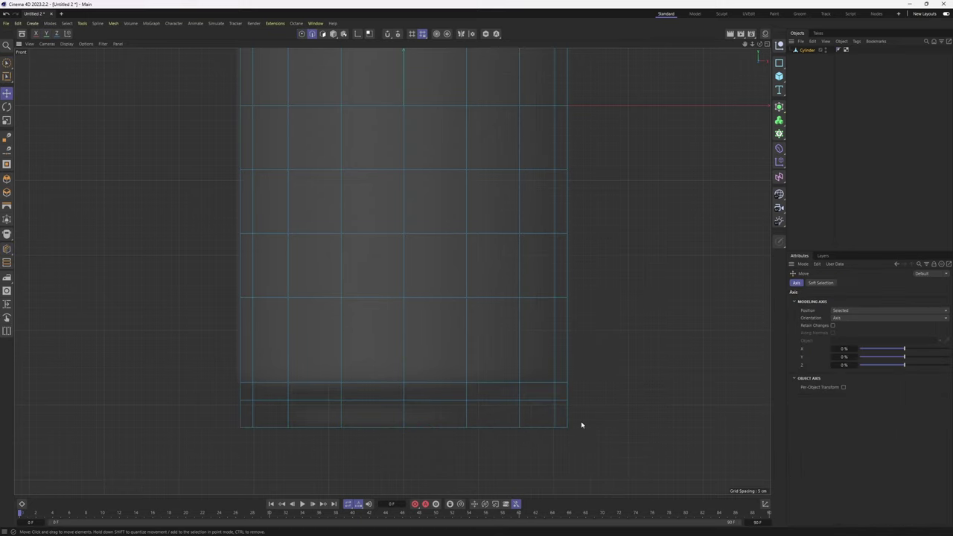
pyautogui.doubleClick(497, 401)
pyautogui.scroll(2, 462, 374)
pyautogui.press('t')
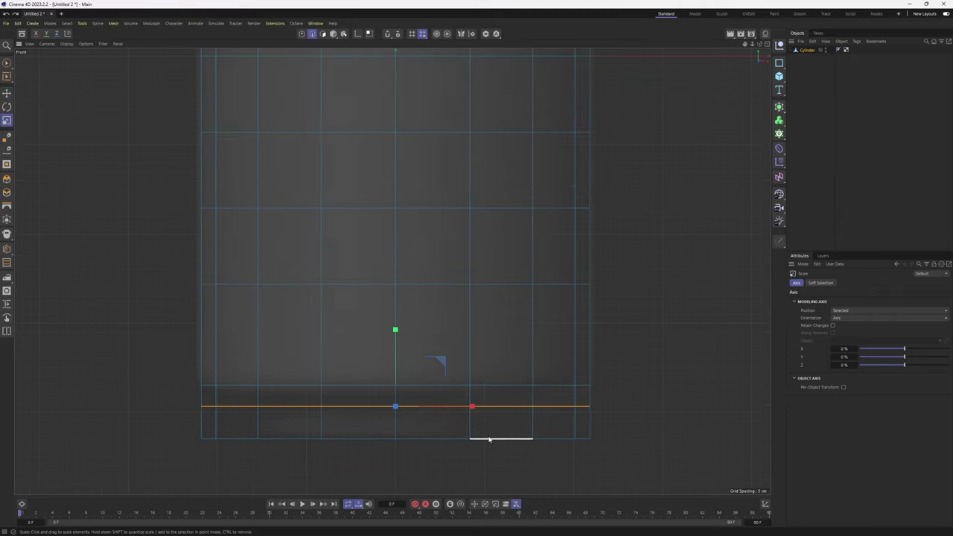
pyautogui.click(67, 23)
pyautogui.click(89, 126)
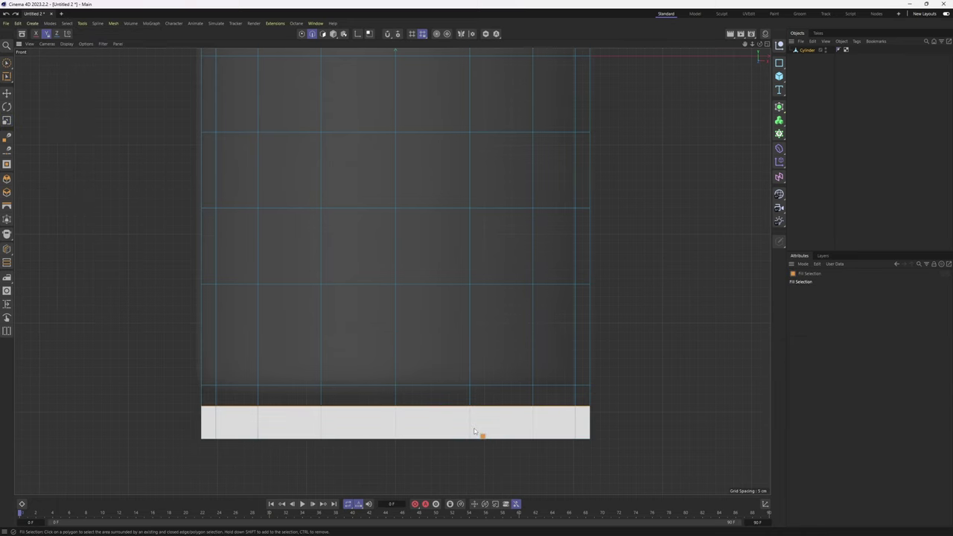
pyautogui.click(480, 432)
pyautogui.press('t')
pyautogui.moveTo(723, 447); pyautogui.dragTo(648, 442)
pyautogui.scroll(2, 630, 456)
pyautogui.scroll(2, 575, 403)
# - Set the Front view's background image transparency to 75%
pyautogui.hotkey('shift', 'v')
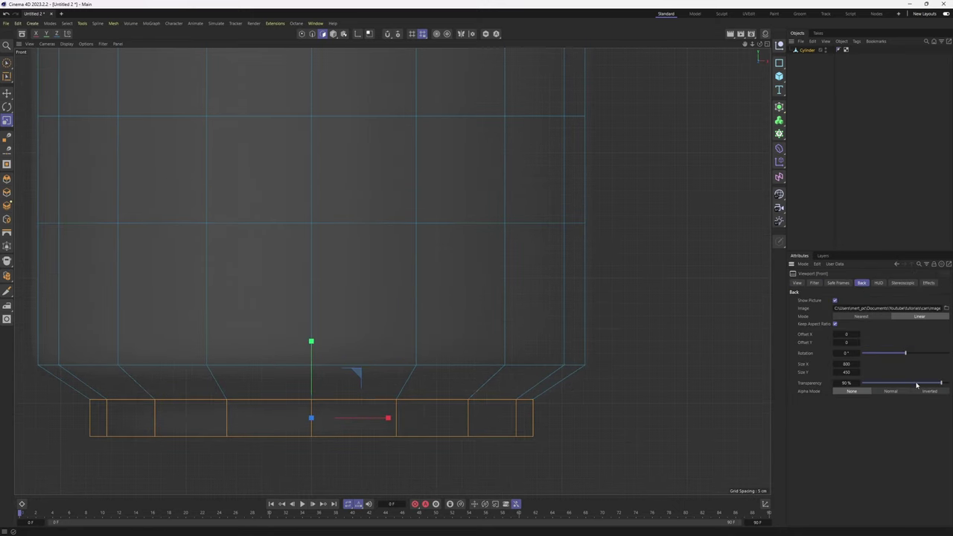
pyautogui.write('75')
pyautogui.press('Return')
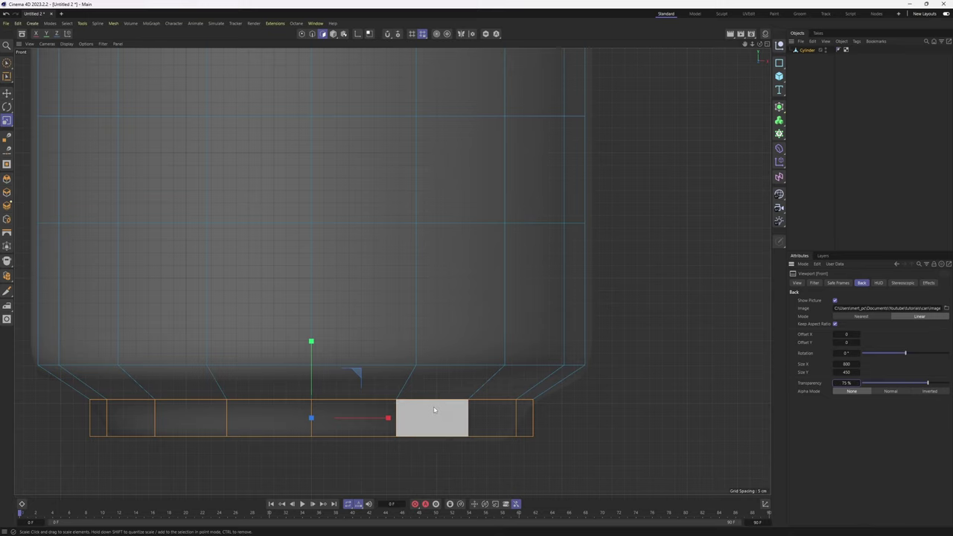
# - Select the lowest row of points, scale it inward and lower it slightly to taper the base like the reference
pyautogui.press('Return')
pyautogui.press('0')
pyautogui.moveTo(77, 423); pyautogui.dragTo(634, 486)
pyautogui.press('t')
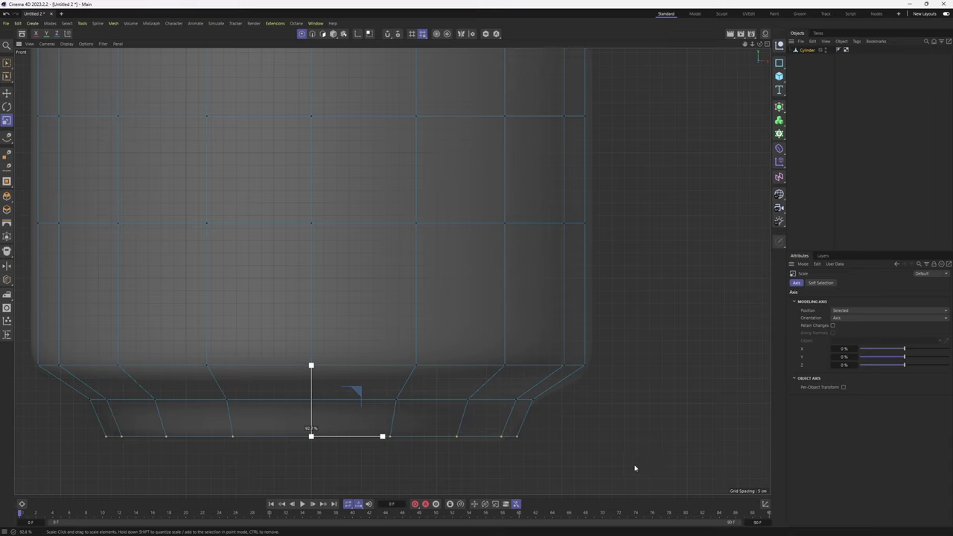
pyautogui.press('e')
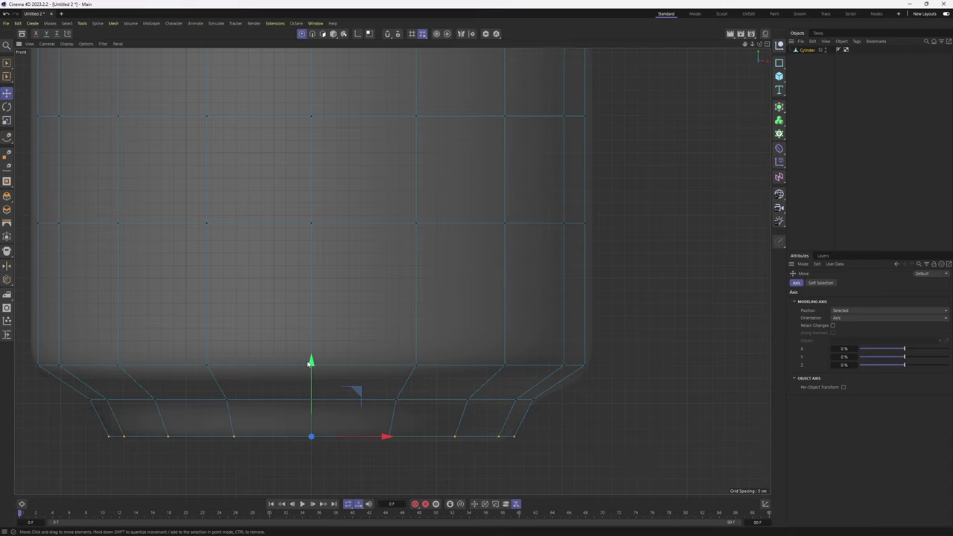
pyautogui.moveTo(312, 363); pyautogui.dragTo(312, 366)
pyautogui.scroll(-6, 414, 300)
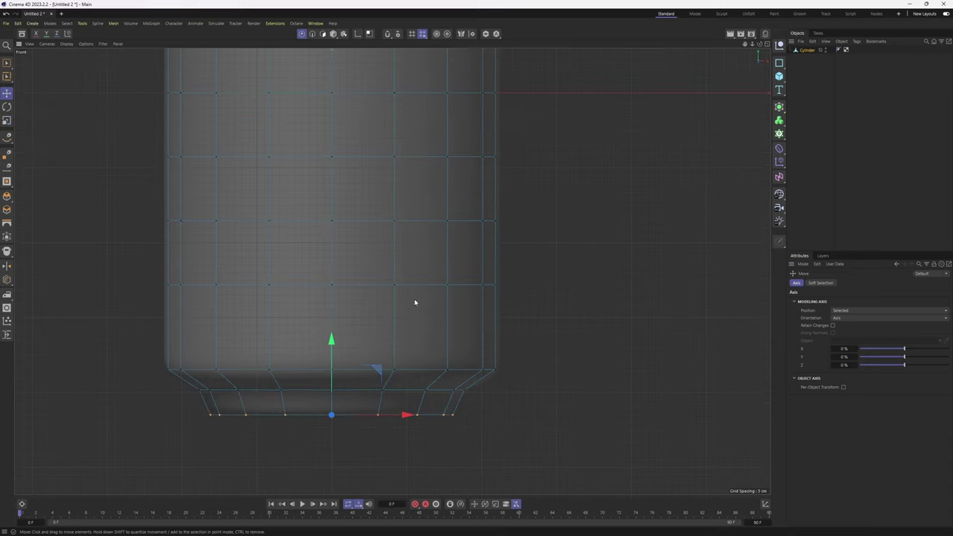
# - Select all polygons of the cylinder and push them outward 2.475 cm with Normal Move
pyautogui.scroll(4, 462, 269)
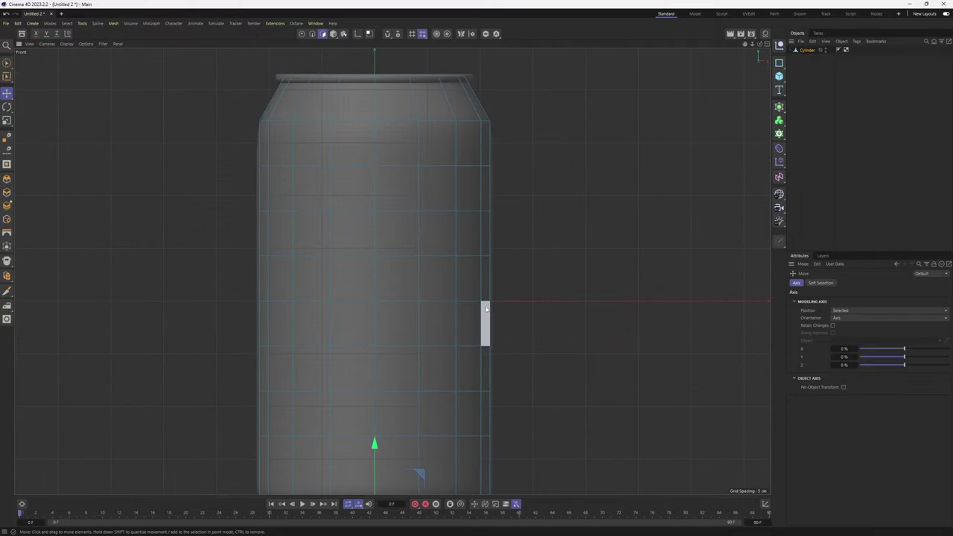
pyautogui.keyDown('alt'); pyautogui.moveTo(598, 366); pyautogui.dragTo(606, 309, button='middle'); pyautogui.keyUp('alt')
pyautogui.hotkey('ctrl', 'a')
pyautogui.rightClick(531, 266)
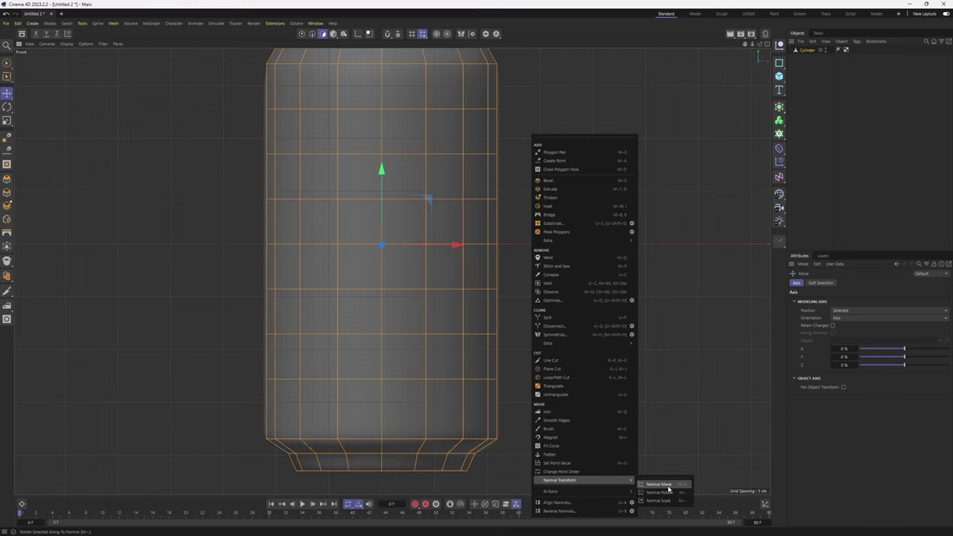
pyautogui.click(665, 490)
pyautogui.scroll(-2, 509, 274)
pyautogui.scroll(2, 498, 223)
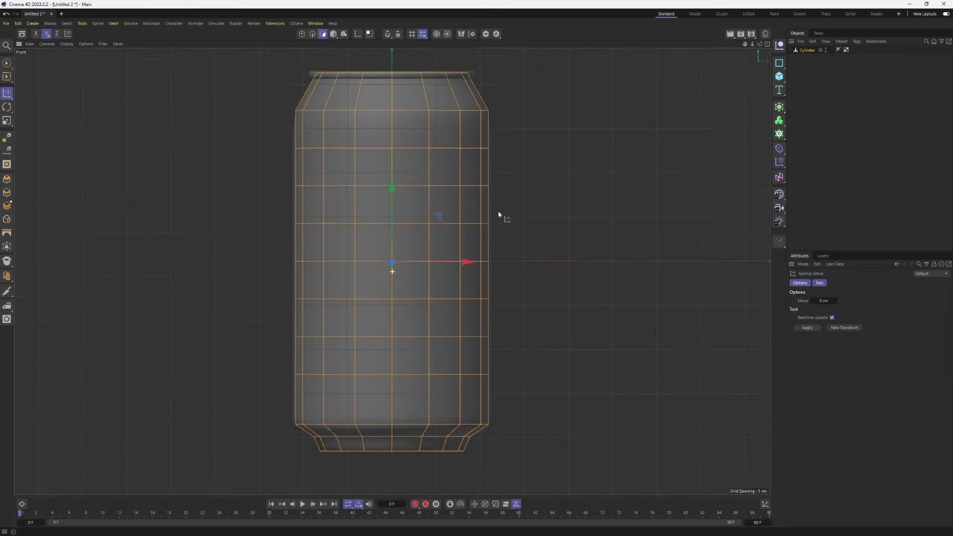
pyautogui.scroll(-1, 513, 280)
pyautogui.moveTo(514, 284); pyautogui.dragTo(534, 286)
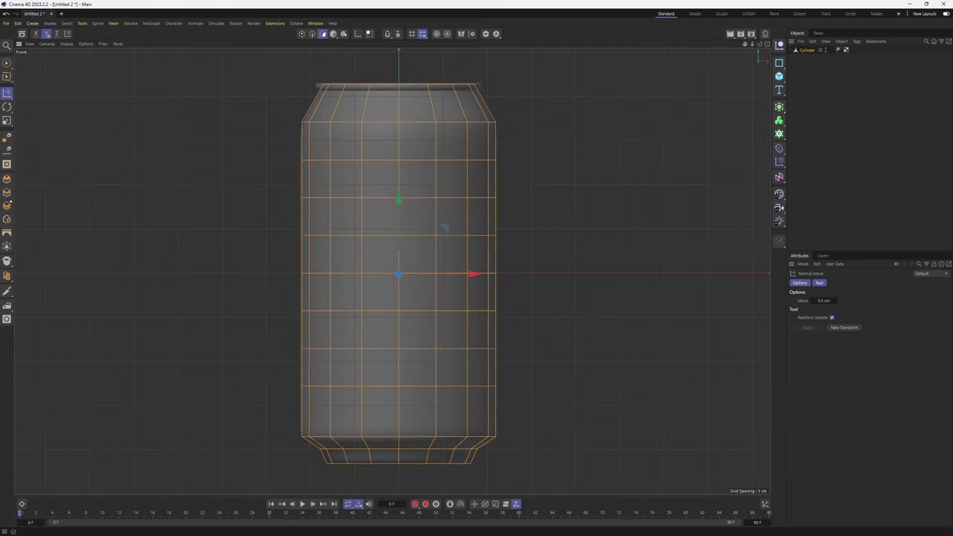
pyautogui.keyDown('alt'); pyautogui.moveTo(528, 213); pyautogui.dragTo(515, 211, button='middle'); pyautogui.keyUp('alt')
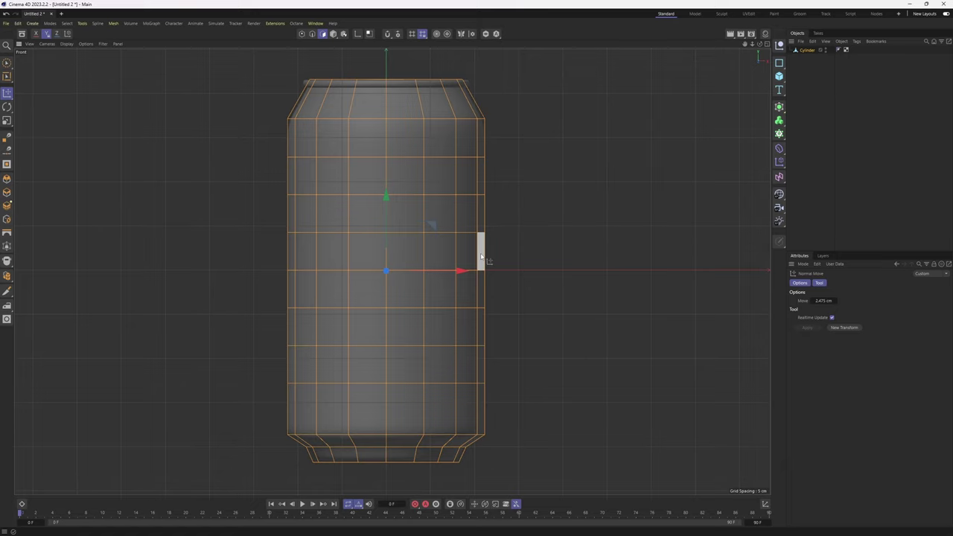
pyautogui.moveTo(502, 228)
pyautogui.keyDown('alt'); pyautogui.mouseDown(button='middle')
pyautogui.moveTo(511, 221)
pyautogui.moveTo(499, 231)
pyautogui.mouseUp(button='middle'); pyautogui.keyUp('alt')
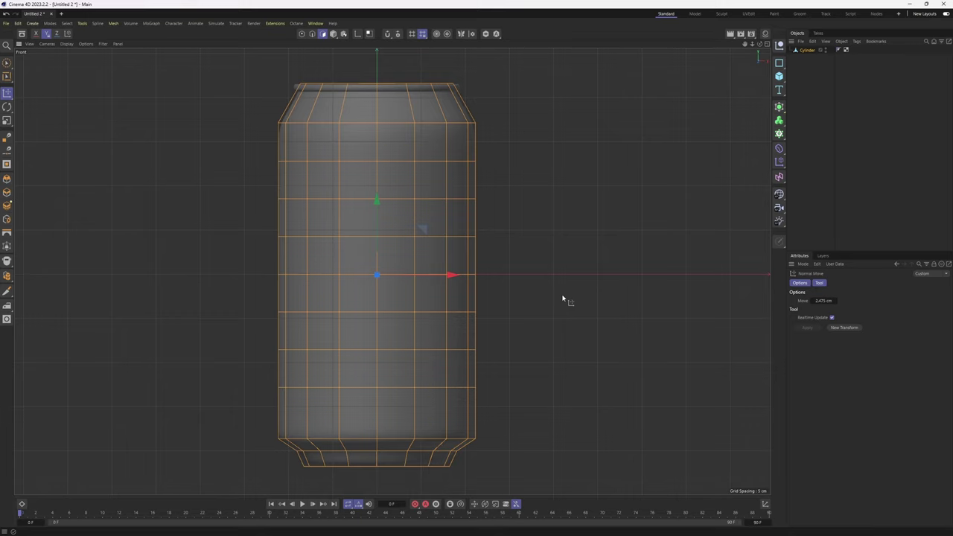
# - Increase the Normal Move distance to 2.85 cm so the mesh extends past the reference can's outline
pyautogui.scroll(6, 473, 145)
pyautogui.keyDown('alt'); pyautogui.moveTo(496, 131); pyautogui.dragTo(539, 253, button='middle'); pyautogui.keyUp('alt')
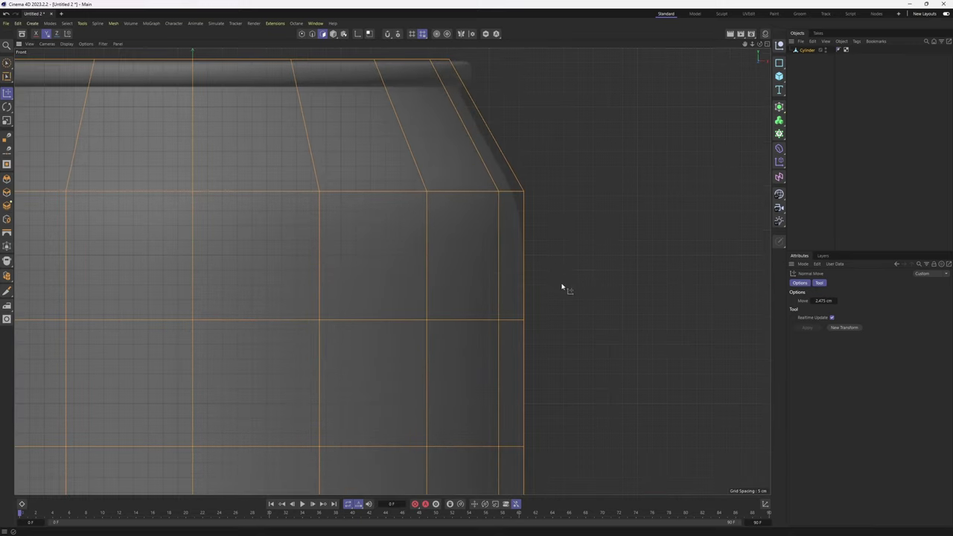
pyautogui.moveTo(561, 286); pyautogui.dragTo(584, 286)
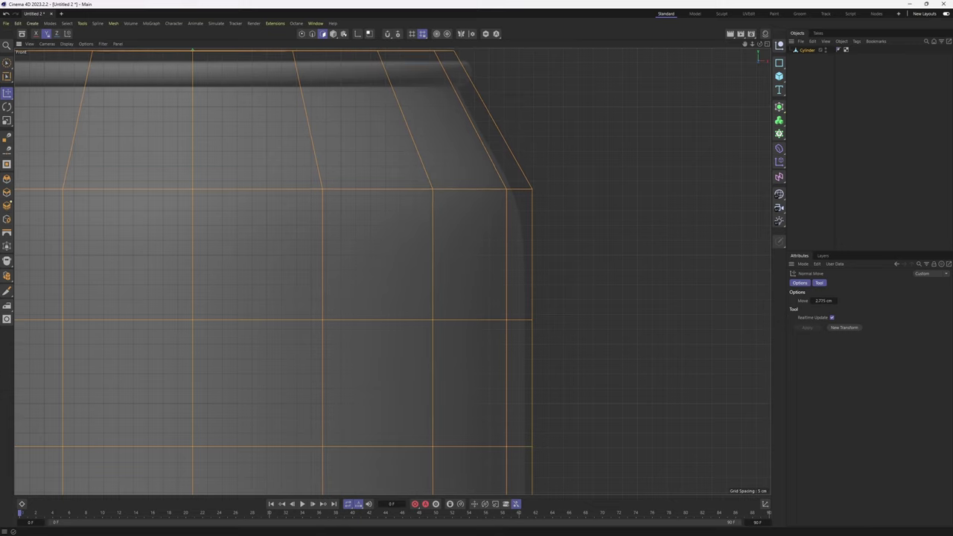
pyautogui.scroll(-6, 563, 287)
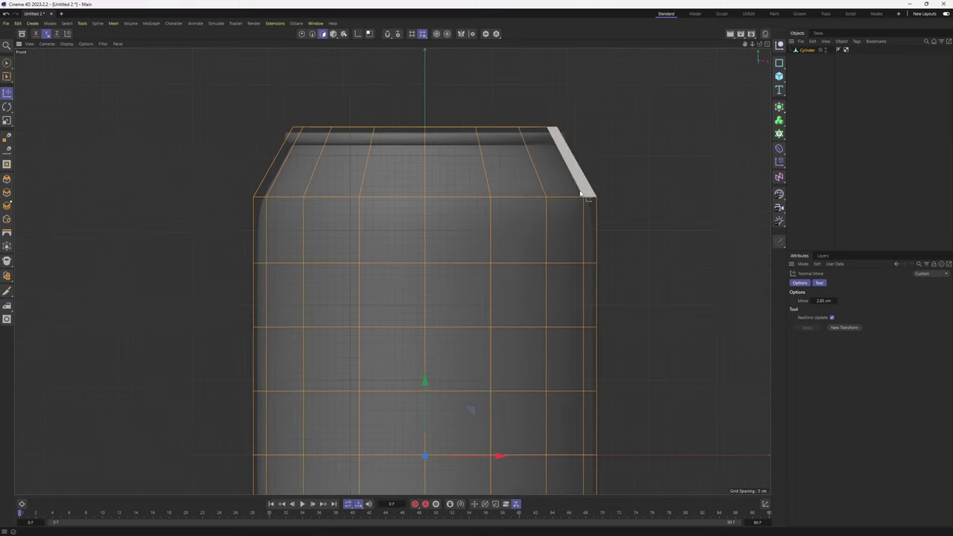
# - Rectangle-select the top row of points and lower it to the reference can's rim
pyautogui.keyDown('alt'); pyautogui.moveTo(580, 194); pyautogui.dragTo(549, 221, button='middle'); pyautogui.keyUp('alt')
pyautogui.press('Return')
pyautogui.press('0')
pyautogui.moveTo(185, 79); pyautogui.dragTo(611, 187)
pyautogui.moveTo(394, 81); pyautogui.dragTo(394, 90)
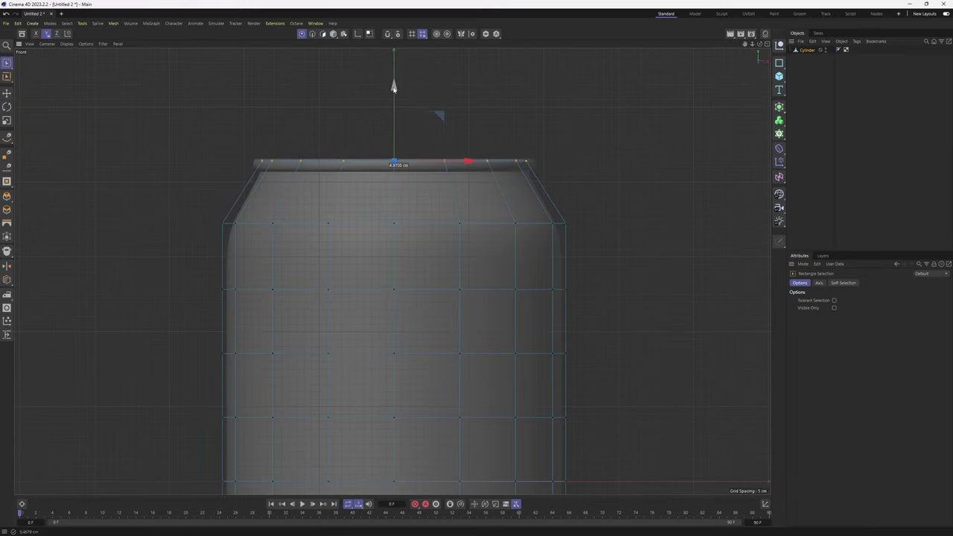
# - Select the two lowest rows of points and raise them to the reference can's base
pyautogui.scroll(-7, 485, 129)
pyautogui.keyDown('alt'); pyautogui.moveTo(441, 273); pyautogui.dragTo(420, 192, button='middle'); pyautogui.keyUp('alt')
pyautogui.scroll(7, 461, 176)
pyautogui.keyDown('alt'); pyautogui.moveTo(493, 195); pyautogui.dragTo(442, 236, button='middle'); pyautogui.keyUp('alt')
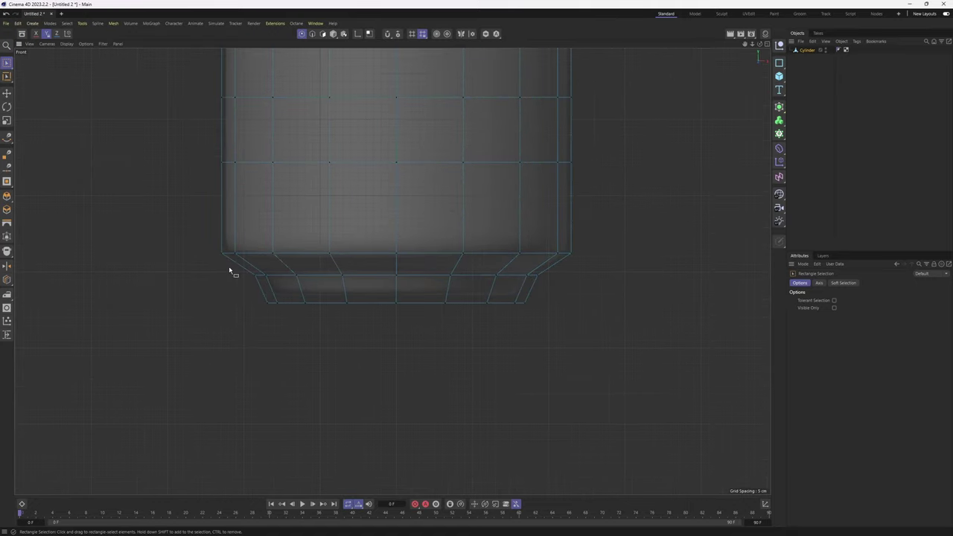
pyautogui.moveTo(229, 267); pyautogui.dragTo(563, 358)
pyautogui.scroll(2, 406, 242)
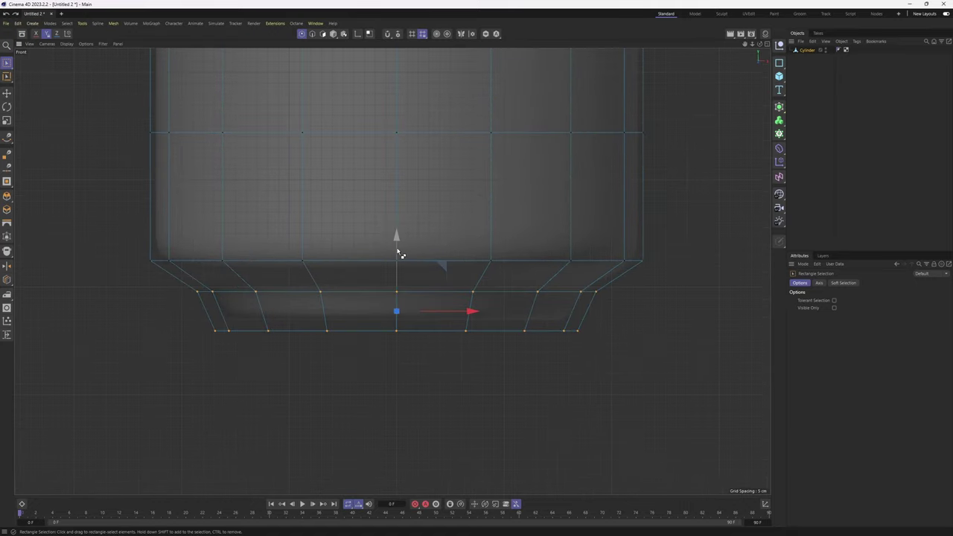
pyautogui.moveTo(400, 254); pyautogui.dragTo(400, 245)
# - Add a Subdivision Surface as the parent of the cylinder
pyautogui.scroll(-4, 388, 261)
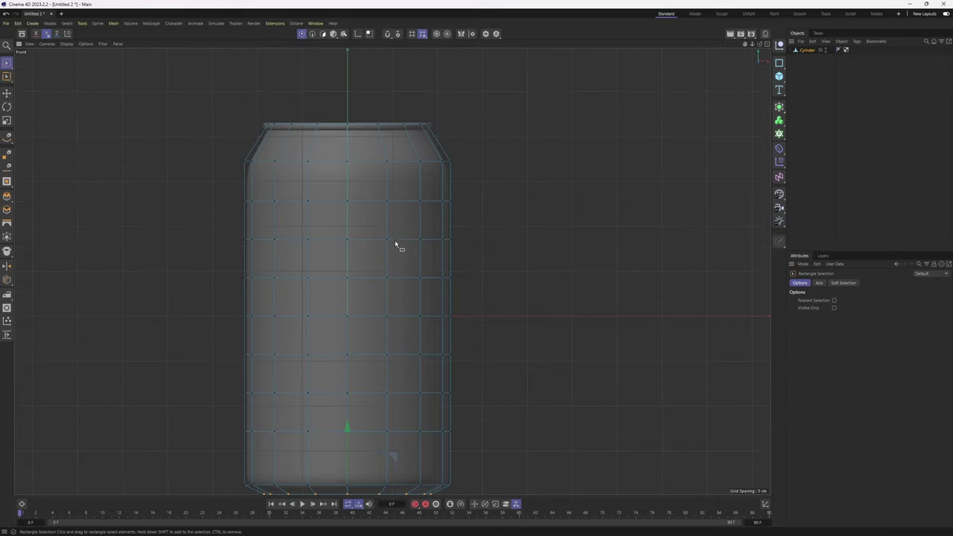
pyautogui.scroll(2, 376, 255)
pyautogui.click(862, 71)
pyautogui.click(806, 50)
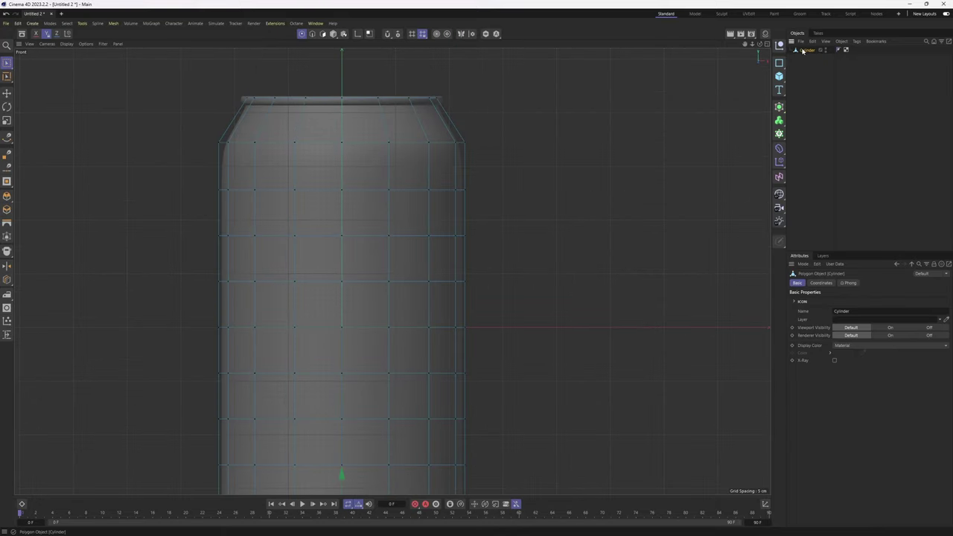
pyautogui.click(779, 108)
pyautogui.keyDown('alt'); pyautogui.click(817, 120); pyautogui.keyUp('alt')
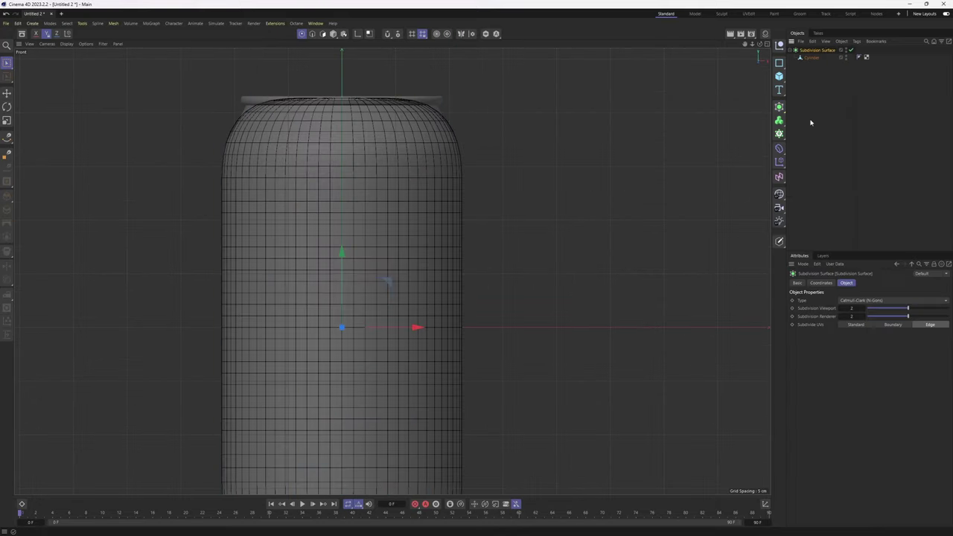
# - Compare the can's outline against the reference with the Subdivision Surface switched on and off
pyautogui.scroll(8, 479, 228)
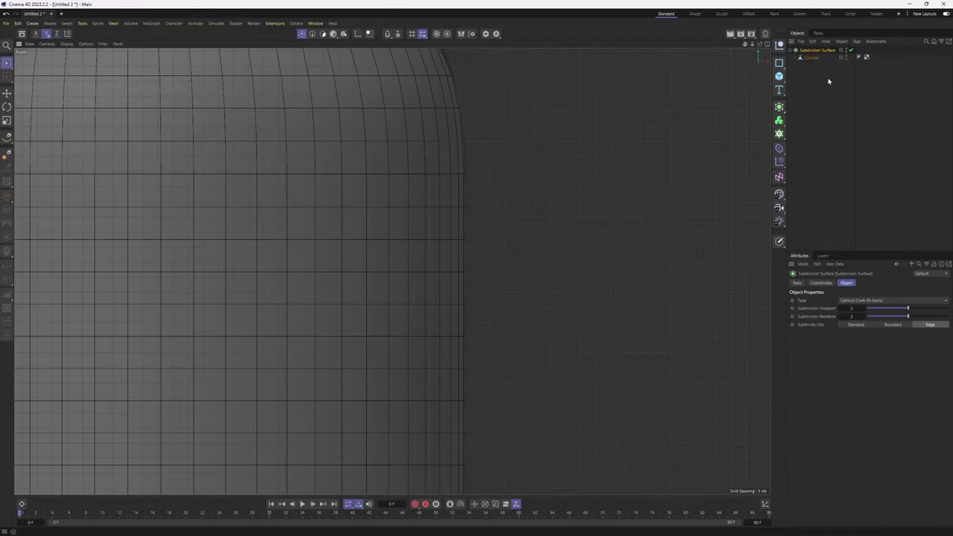
pyautogui.click(852, 50)
pyautogui.click(852, 49)
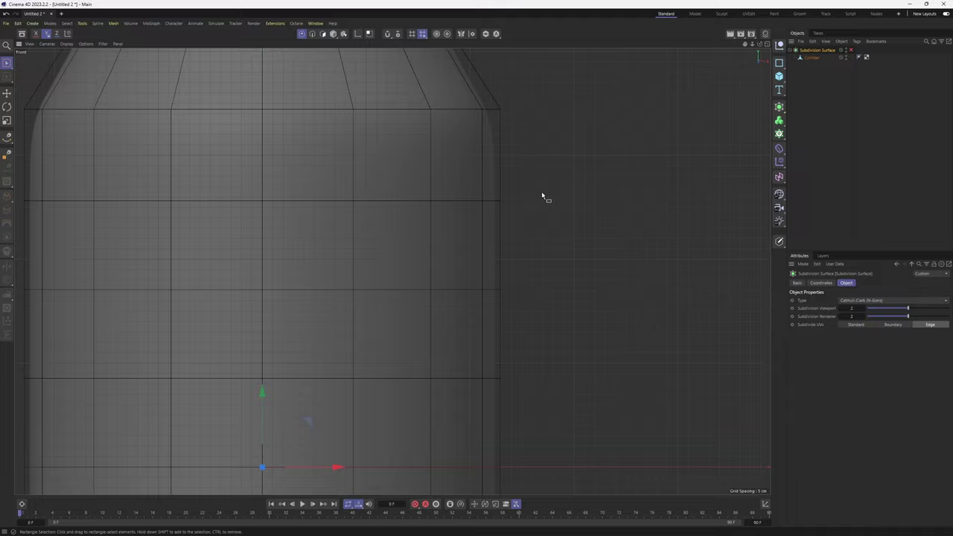
pyautogui.scroll(-6, 521, 205)
pyautogui.keyDown('alt'); pyautogui.moveTo(505, 209); pyautogui.dragTo(524, 195, button='middle'); pyautogui.keyUp('alt')
pyautogui.scroll(1, 472, 218)
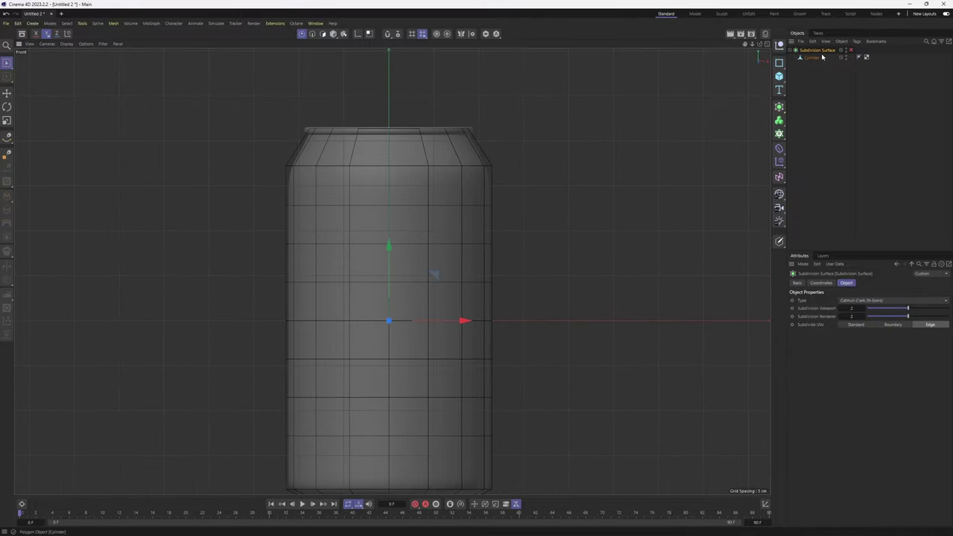
pyautogui.click(851, 50)
pyautogui.click(851, 49)
# - Select the cylinder's top cap polygons in the Perspective view and delete them
pyautogui.middleClick(377, 221)
pyautogui.middleClick(377, 221)
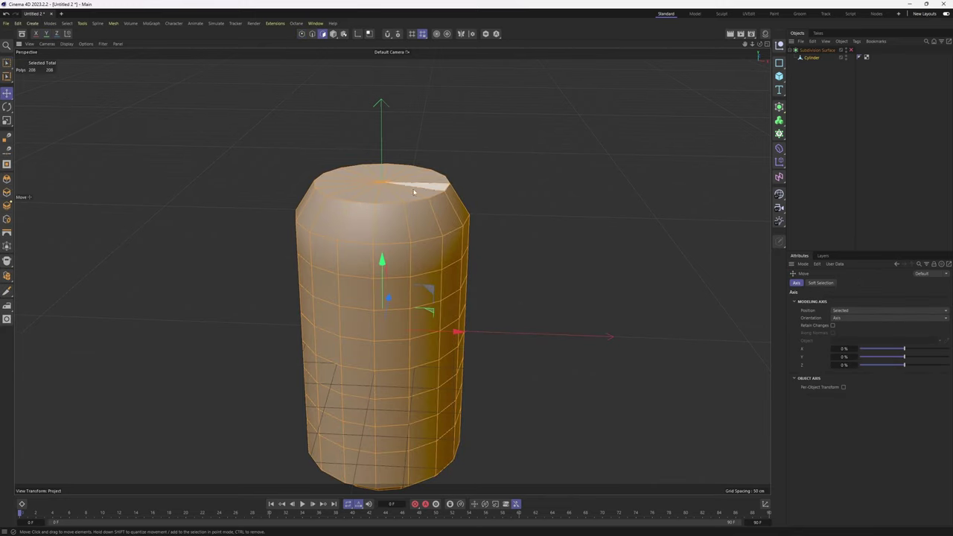
pyautogui.scroll(3, 383, 191)
pyautogui.click(398, 186)
pyautogui.press('Delete')
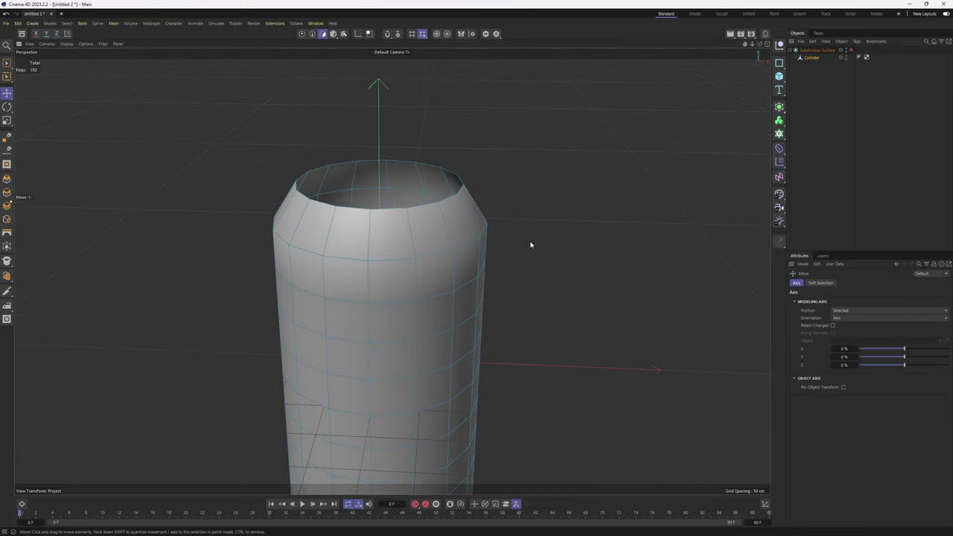
# - Enable the Subdivision Surface and check the smoothed can's top and base against the reference in the Front view
pyautogui.click(827, 97)
pyautogui.middleClick(587, 305)
pyautogui.middleClick(587, 306)
pyautogui.scroll(4, 521, 257)
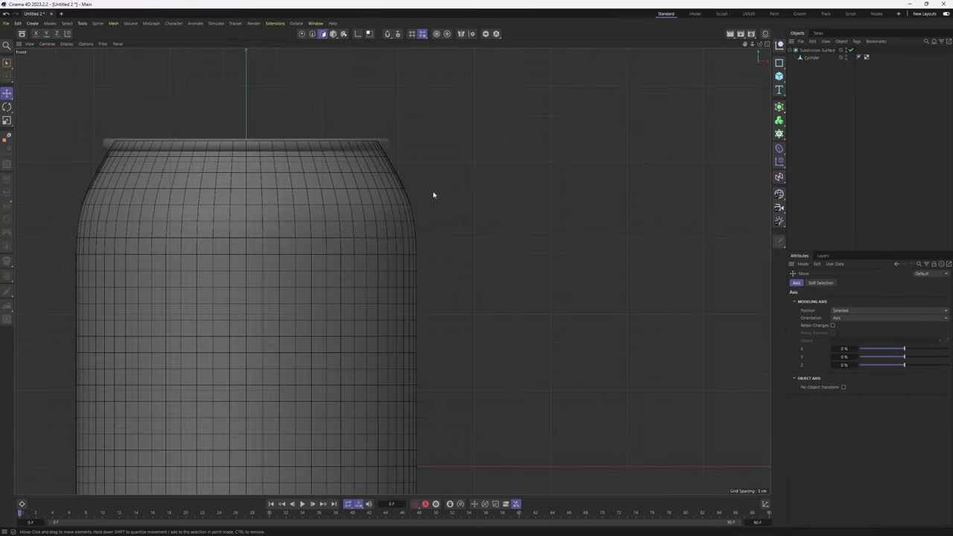
pyautogui.keyDown('alt'); pyautogui.moveTo(434, 195); pyautogui.dragTo(598, 112, button='middle'); pyautogui.keyUp('alt')
pyautogui.scroll(-2, 579, 217)
pyautogui.scroll(-7, 543, 201)
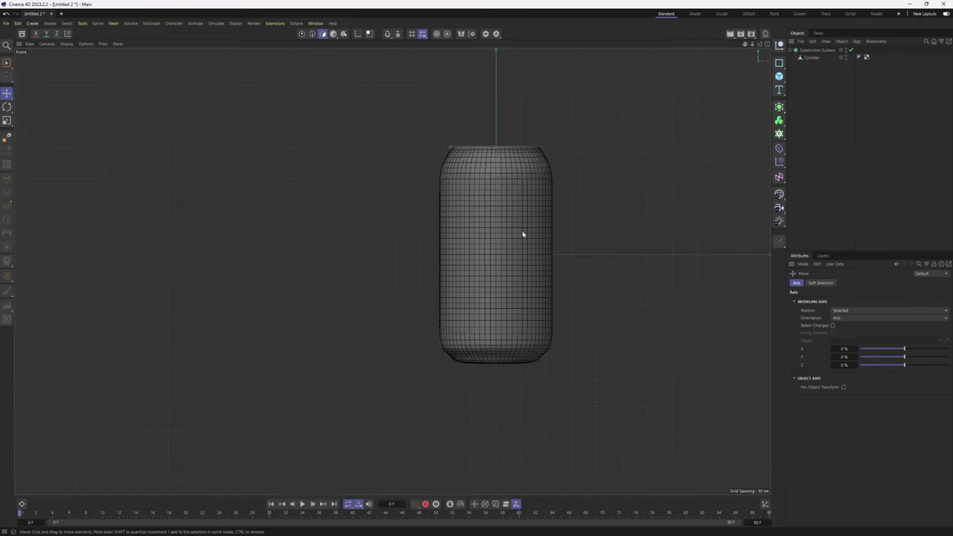
pyautogui.keyDown('alt'); pyautogui.moveTo(536, 342); pyautogui.dragTo(506, 246, button='middle'); pyautogui.keyUp('alt')
pyautogui.scroll(6, 506, 246)
# - Add three supporting loop cuts to the cylinder: just above the lower body edge, below the base crease, and near the bottom edge
pyautogui.click(809, 59)
pyautogui.scroll(3, 534, 307)
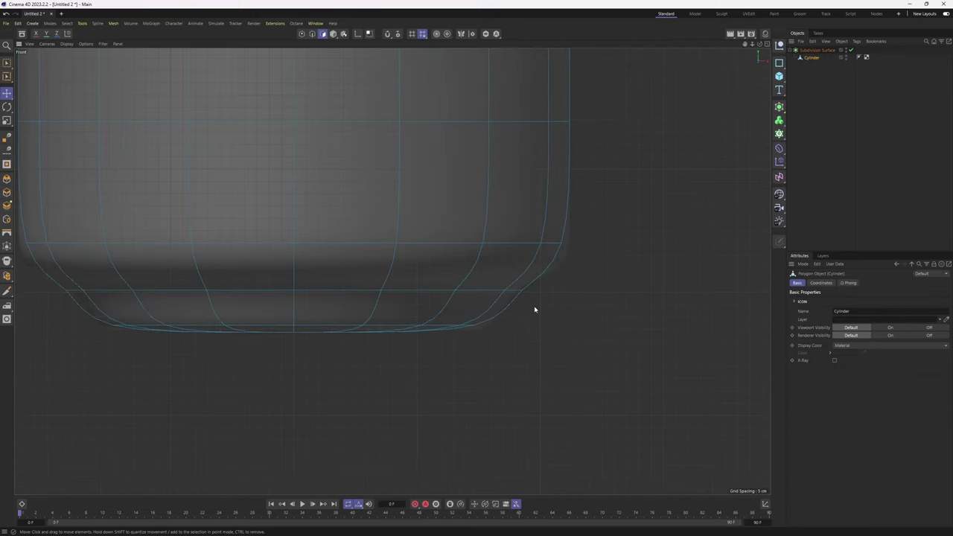
pyautogui.press('k')
pyautogui.press('l')
pyautogui.hotkey('alt', 'a')
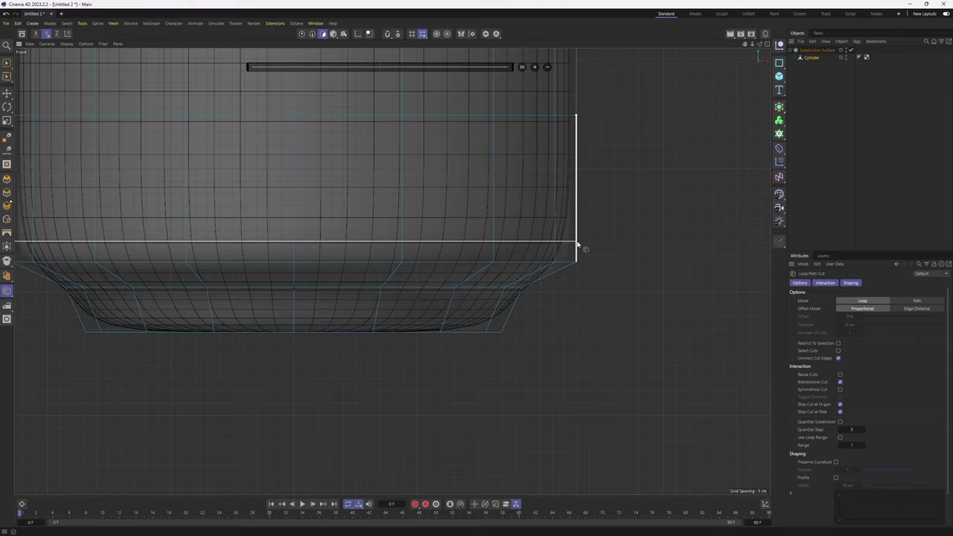
pyautogui.click(577, 242)
pyautogui.click(518, 300)
pyautogui.click(509, 328)
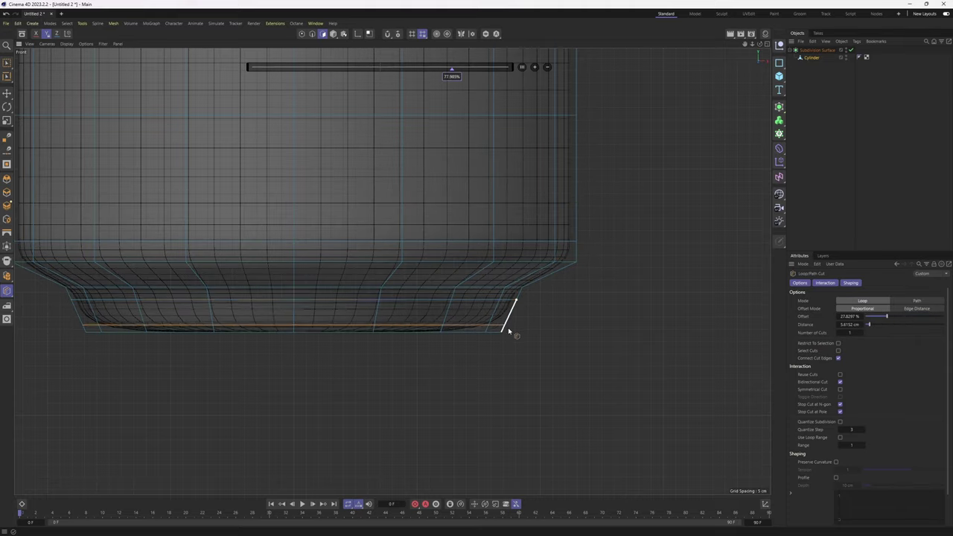
pyautogui.click(889, 137)
# - Display the can in the Perspective view with plain Gouraud shading, frame its open top and switch to edge editing
pyautogui.scroll(1, 547, 179)
pyautogui.keyDown('alt'); pyautogui.moveTo(546, 178); pyautogui.dragTo(559, 299, button='middle'); pyautogui.keyUp('alt')
pyautogui.scroll(-5, 559, 300)
pyautogui.middleClick(559, 299)
pyautogui.middleClick(340, 199)
pyautogui.scroll(-4, 410, 239)
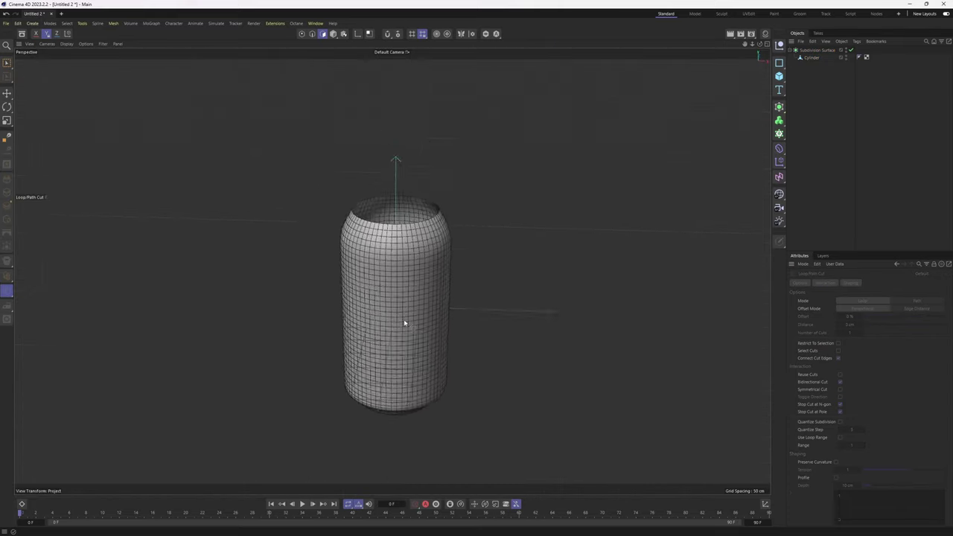
pyautogui.moveTo(405, 324)
pyautogui.keyDown('alt'); pyautogui.mouseDown()
pyautogui.moveTo(398, 161)
pyautogui.moveTo(440, 221)
pyautogui.moveTo(391, 194)
pyautogui.moveTo(375, 223)
pyautogui.moveTo(428, 290)
pyautogui.mouseUp(); pyautogui.keyUp('alt')
pyautogui.scroll(3, 440, 221)
pyautogui.press('n')
pyautogui.press('a')
pyautogui.keyDown('alt'); pyautogui.moveTo(428, 290); pyautogui.dragTo(454, 387, button='middle'); pyautogui.keyUp('alt')
pyautogui.keyDown('alt'); pyautogui.moveTo(421, 303); pyautogui.dragTo(483, 273, button='right'); pyautogui.keyUp('alt')
pyautogui.click(481, 273)
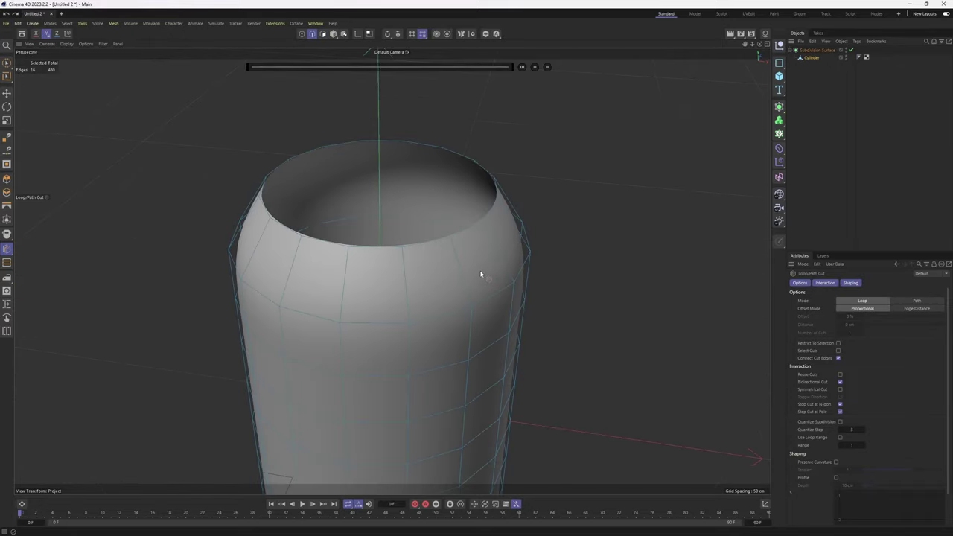
# - Select the edge loop around the can's open top and lower it to the underside of the reference rim in the Front view
pyautogui.press('r')
pyautogui.doubleClick(422, 247)
pyautogui.middleClick(447, 264)
pyautogui.middleClick(534, 306)
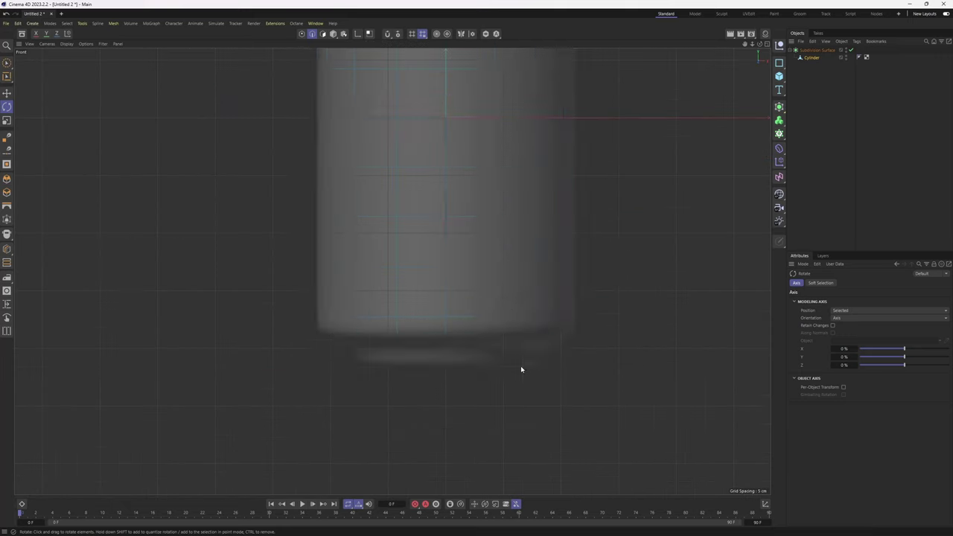
pyautogui.keyDown('alt'); pyautogui.moveTo(498, 200); pyautogui.dragTo(488, 462, button='middle'); pyautogui.keyUp('alt')
pyautogui.scroll(-1, 452, 246)
pyautogui.scroll(4, 465, 268)
pyautogui.doubleClick(332, 79)
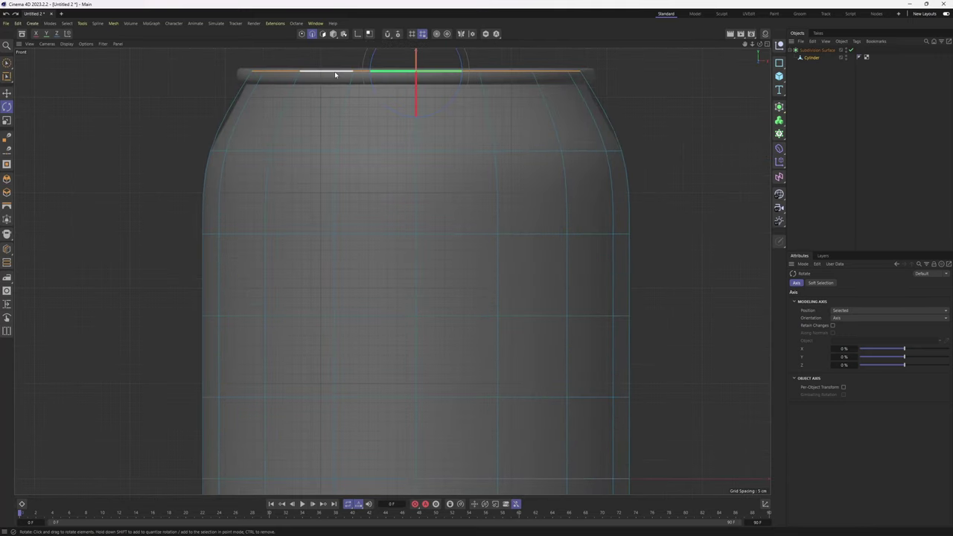
pyautogui.press('e')
pyautogui.keyDown('alt'); pyautogui.moveTo(442, 92); pyautogui.dragTo(441, 201, button='middle'); pyautogui.keyUp('alt')
pyautogui.scroll(1, 441, 202)
pyautogui.moveTo(408, 110); pyautogui.dragTo(407, 127)
# - Extrude the top edge loop straight up to the reference rim's upper edge and turn off the subdivision smoothing
pyautogui.press('t')
pyautogui.press('e')
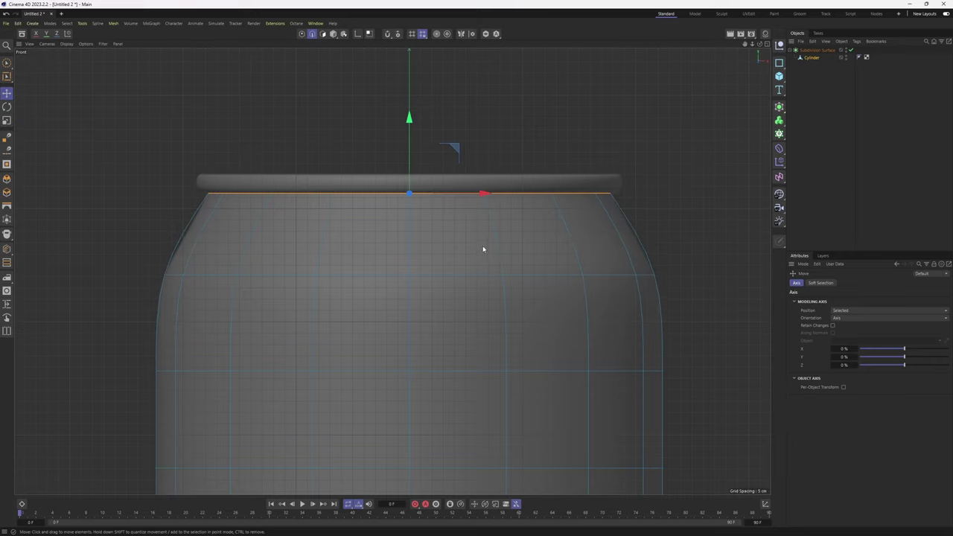
pyautogui.moveTo(413, 144); pyautogui.dragTo(420, 121)
pyautogui.press('q')
# - Loop-select the new band of rim polygons and display it in the Perspective view
pyautogui.press('Return')
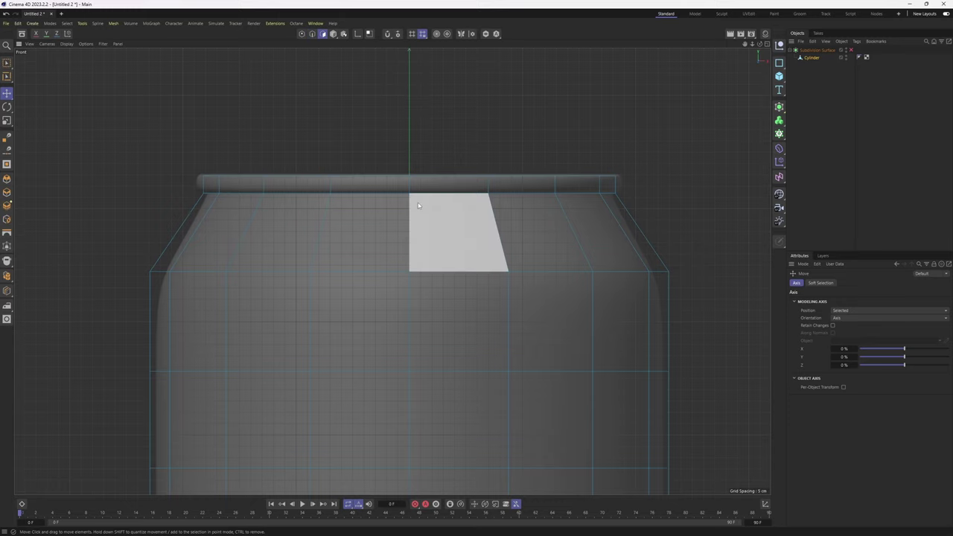
pyautogui.press('u')
pyautogui.press('l')
pyautogui.click(559, 188)
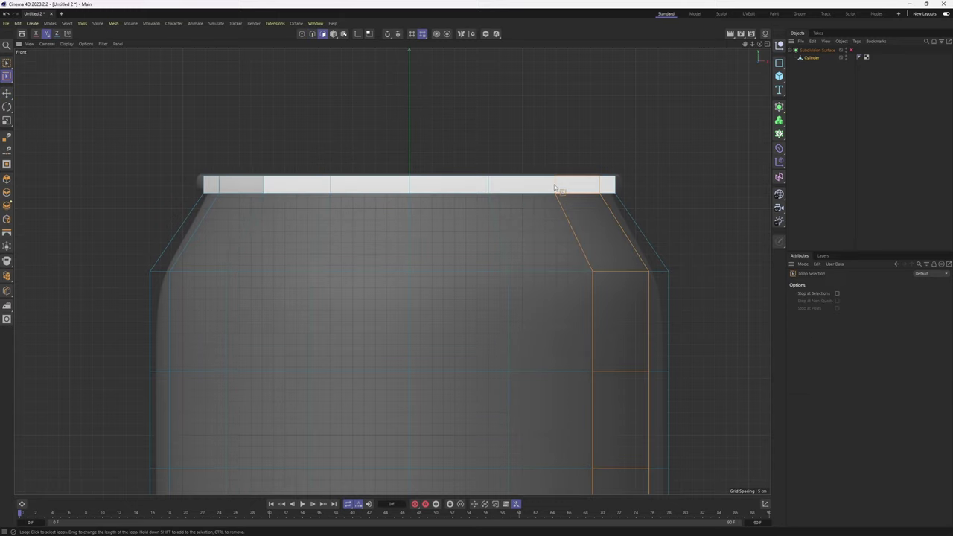
pyautogui.middleClick(554, 185)
pyautogui.middleClick(181, 78)
pyautogui.click(82, 23)
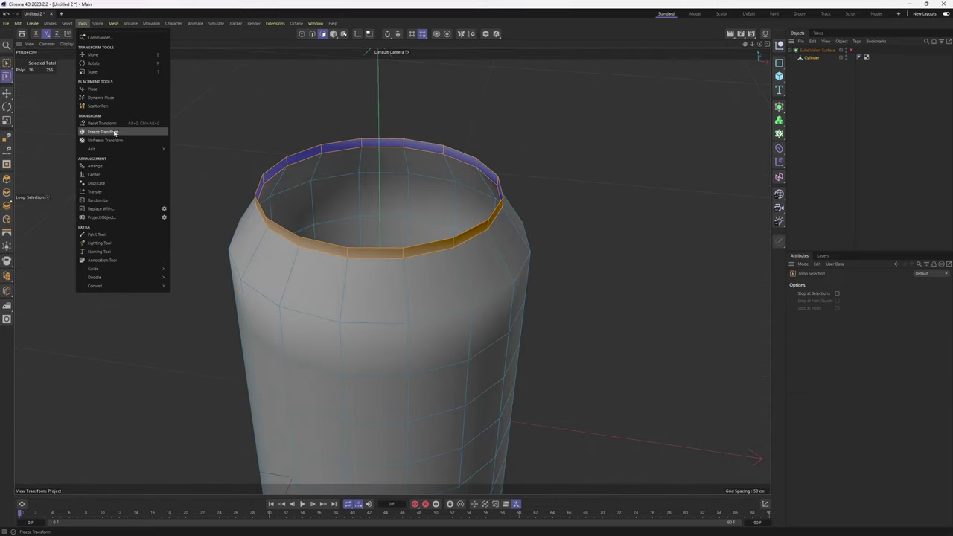
pyautogui.moveTo(67, 23)
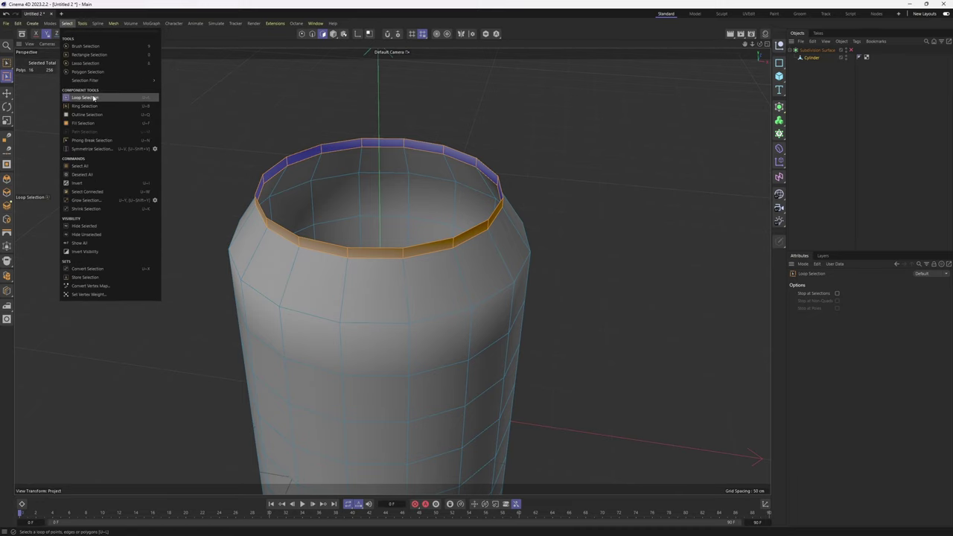
pyautogui.click(341, 2)
pyautogui.moveTo(406, 168)
pyautogui.keyDown('alt'); pyautogui.mouseDown()
pyautogui.moveTo(424, 185)
pyautogui.moveTo(412, 175)
pyautogui.mouseUp(); pyautogui.keyUp('alt')
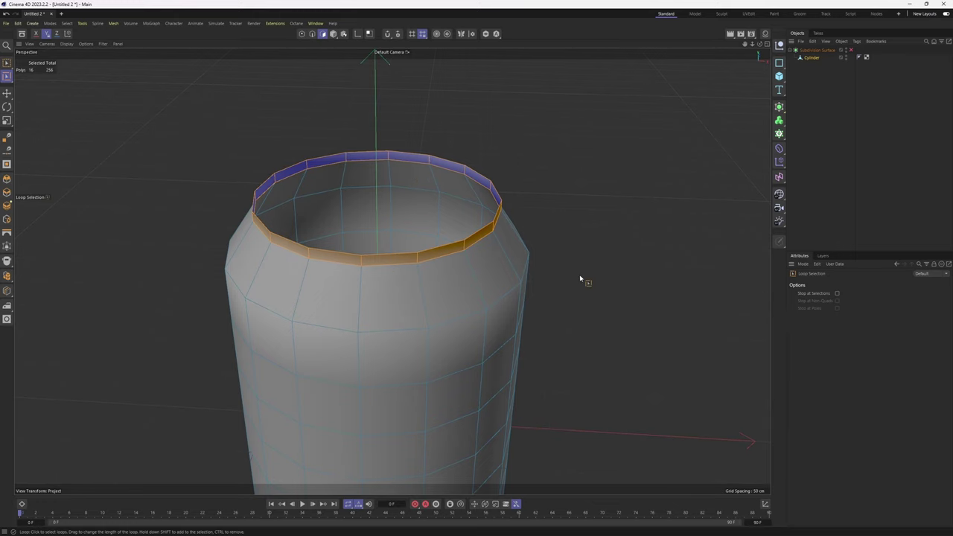
pyautogui.press('u')
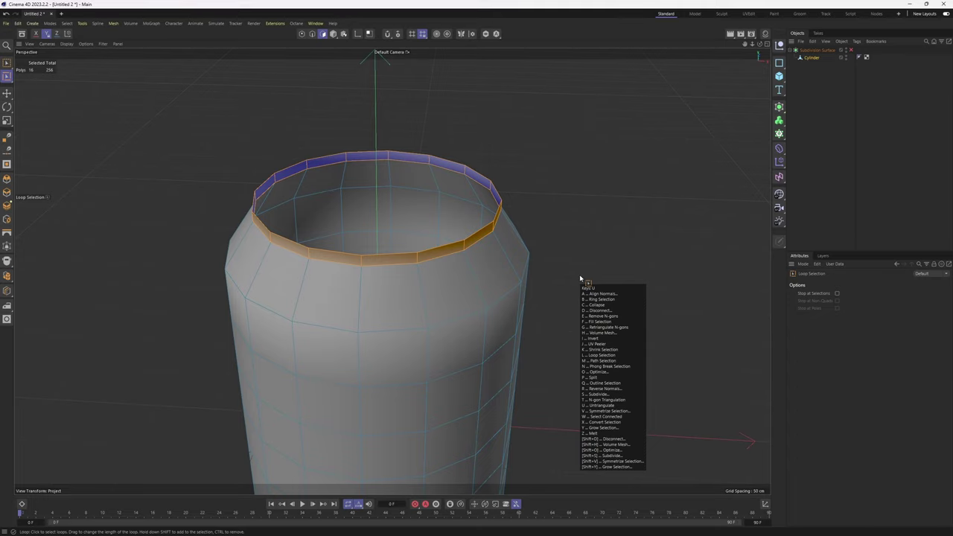
# - Extrude the selected rim polygon band outward by about 4.1 cm
pyautogui.moveTo(558, 265)
pyautogui.keyDown('alt'); pyautogui.mouseDown(button='middle')
pyautogui.moveTo(555, 221)
pyautogui.moveTo(556, 283)
pyautogui.mouseUp(button='middle'); pyautogui.keyUp('alt')
pyautogui.scroll(2, 555, 276)
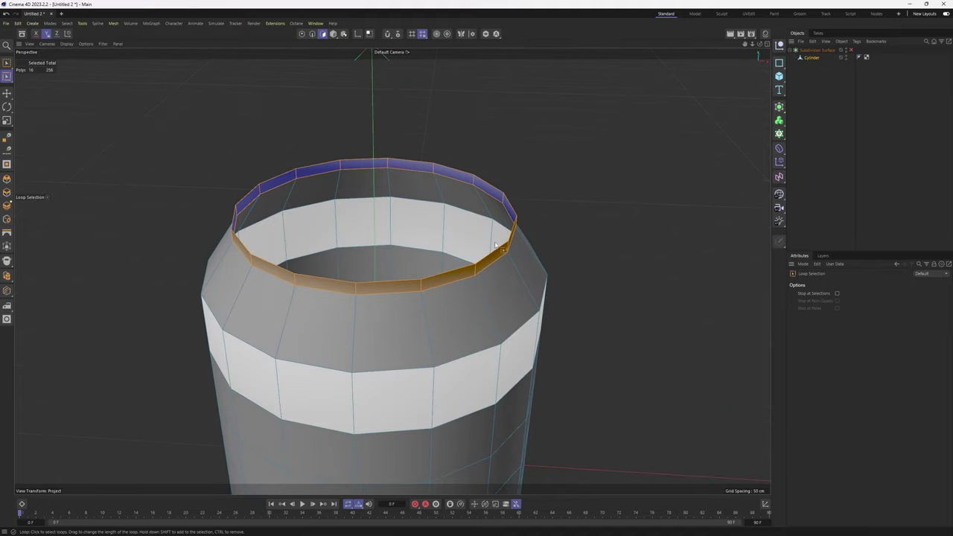
pyautogui.keyDown('alt'); pyautogui.moveTo(487, 275); pyautogui.dragTo(533, 271); pyautogui.keyUp('alt')
pyautogui.scroll(1, 533, 271)
pyautogui.rightClick(604, 254)
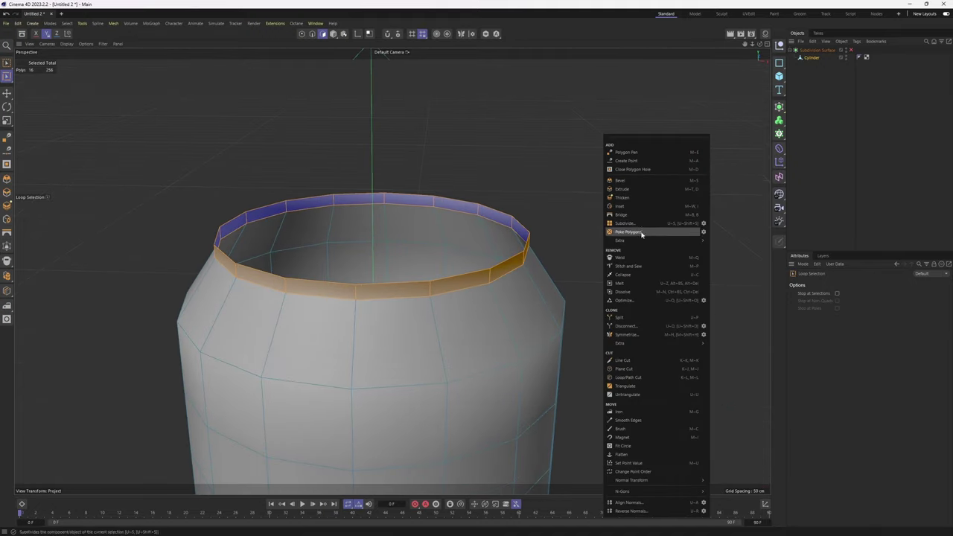
pyautogui.click(634, 191)
pyautogui.keyDown('alt'); pyautogui.moveTo(499, 275); pyautogui.dragTo(511, 258); pyautogui.keyUp('alt')
pyautogui.scroll(1, 512, 259)
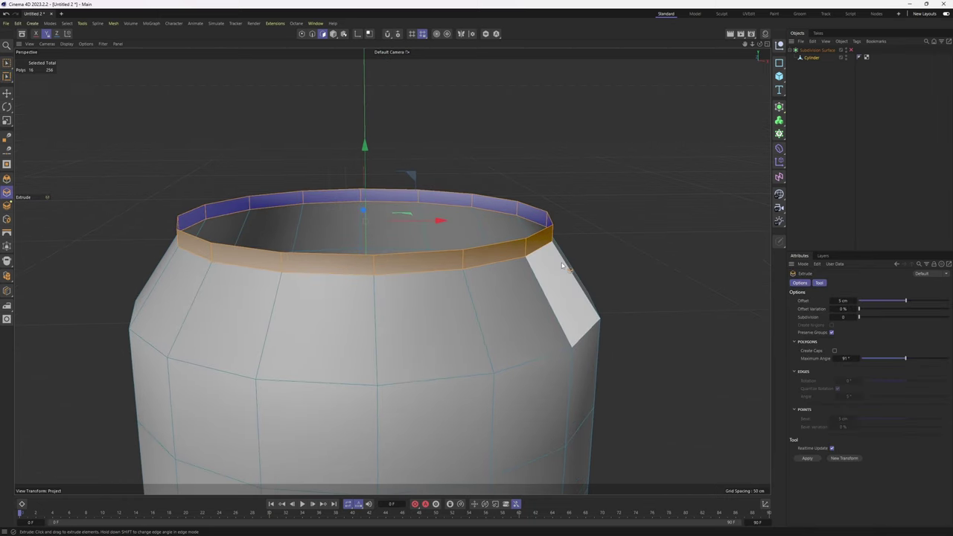
pyautogui.moveTo(570, 301); pyautogui.dragTo(596, 302)
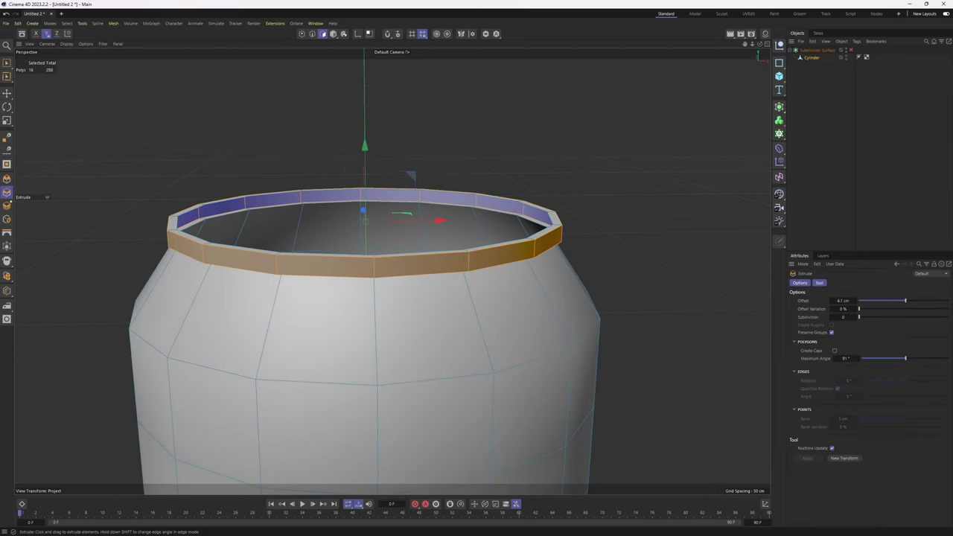
pyautogui.keyDown('alt'); pyautogui.moveTo(543, 199); pyautogui.dragTo(547, 219); pyautogui.keyUp('alt')
pyautogui.scroll(3, 551, 223)
# - Select the rim's inner top edge loop and extrude it downward to line the inside of the opening
pyautogui.press('Return')
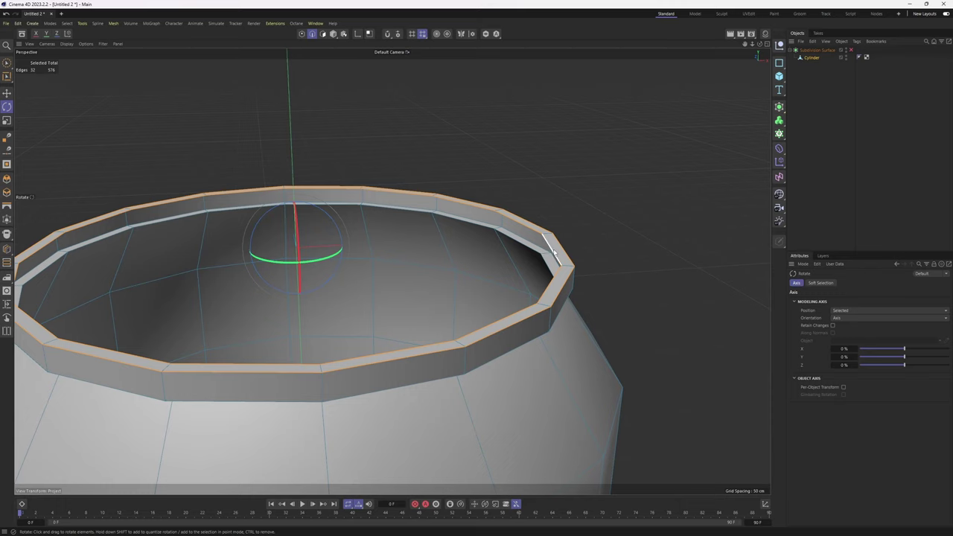
pyautogui.doubleClick(554, 252)
pyautogui.keyDown('alt'); pyautogui.moveTo(554, 251); pyautogui.dragTo(491, 265); pyautogui.keyUp('alt')
pyautogui.press('t')
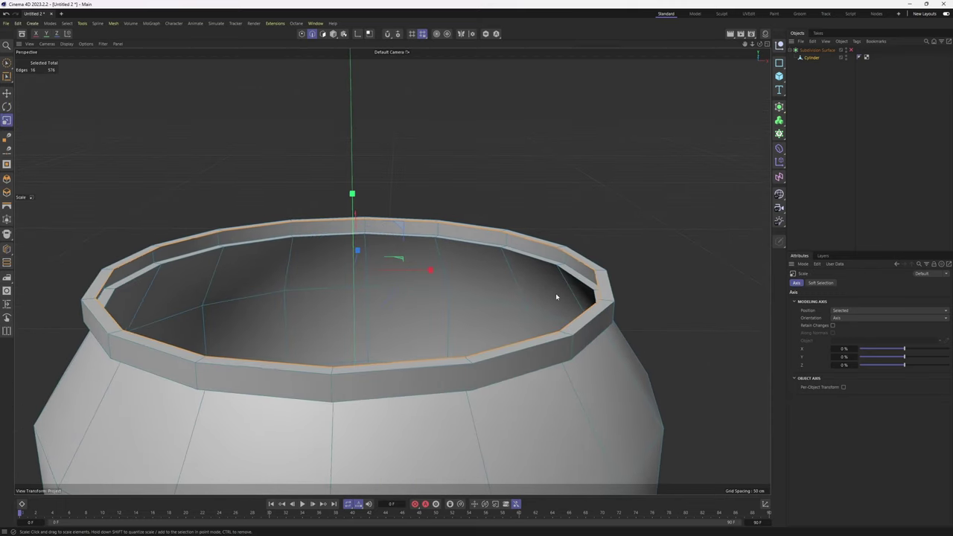
pyautogui.press('e')
pyautogui.keyDown('alt'); pyautogui.moveTo(549, 296); pyautogui.dragTo(431, 142); pyautogui.keyUp('alt')
pyautogui.keyDown('alt'); pyautogui.moveTo(343, 205); pyautogui.dragTo(315, 211); pyautogui.keyUp('alt')
# - Examine the smoothed rim and the crease where it meets the shoulder, and restore the unsmoothed editing state
pyautogui.press('q')
pyautogui.click(851, 137)
pyautogui.middleClick(478, 277)
pyautogui.middleClick(355, 201)
pyautogui.scroll(3, 409, 204)
pyautogui.keyDown('alt'); pyautogui.moveTo(440, 183); pyautogui.dragTo(480, 191); pyautogui.keyUp('alt')
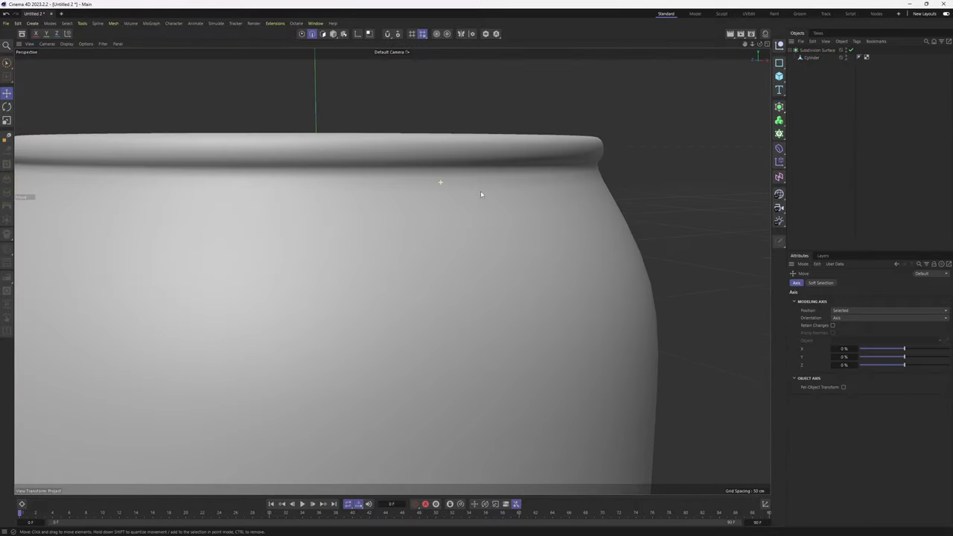
pyautogui.hotkey('ctrl', 'z')
pyautogui.hotkey('ctrl', 'z')
# - Select the edge loop where the rim's underside meets the shoulder and slide a copy of it a short distance away
pyautogui.scroll(2, 619, 168)
pyautogui.keyDown('alt'); pyautogui.moveTo(619, 168); pyautogui.dragTo(575, 204); pyautogui.keyUp('alt')
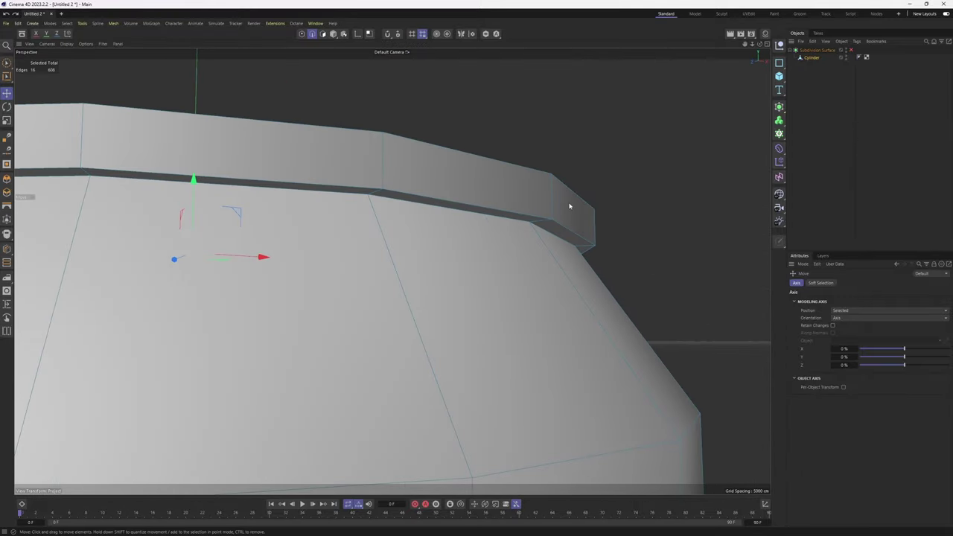
pyautogui.scroll(2, 541, 229)
pyautogui.click(541, 229)
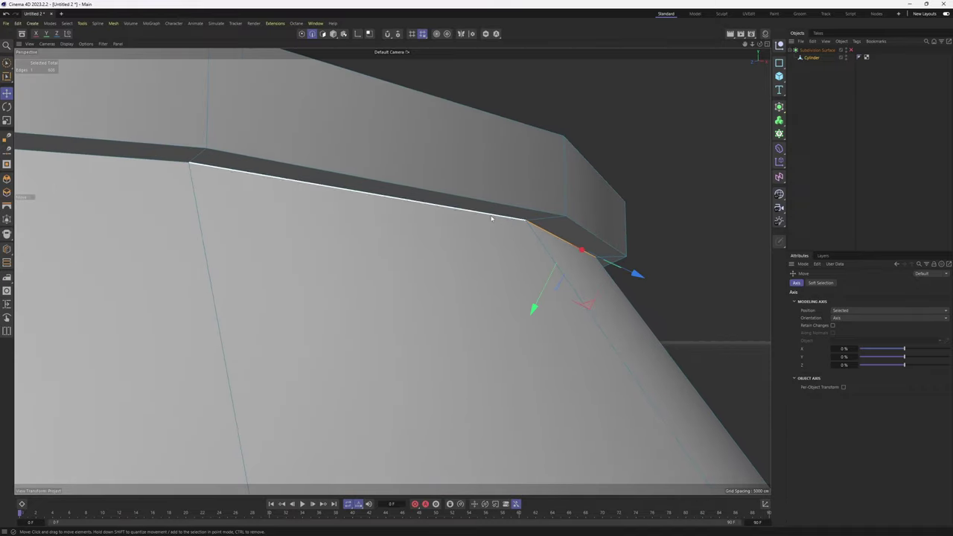
pyautogui.doubleClick(485, 218)
pyautogui.scroll(2, 545, 219)
pyautogui.rightClick(546, 219)
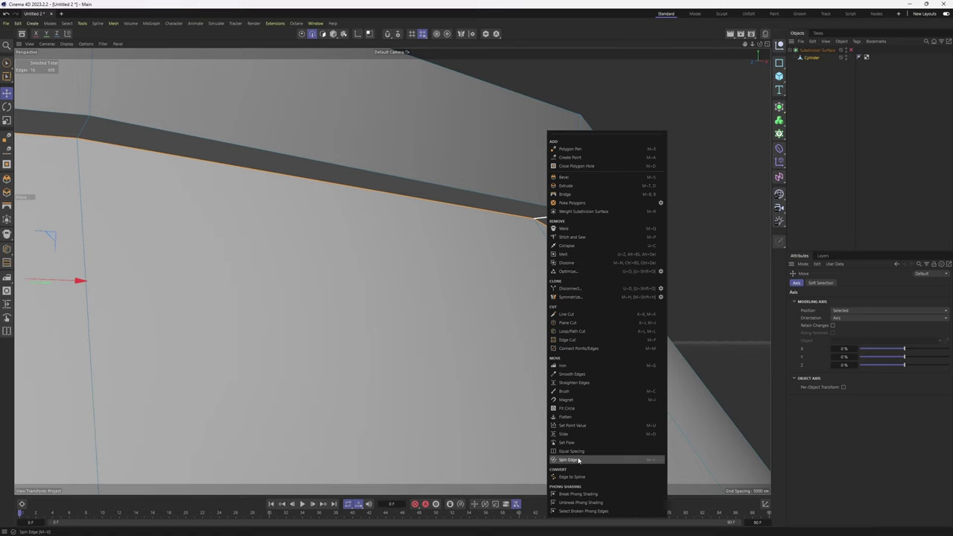
pyautogui.click(570, 435)
pyautogui.keyDown('alt'); pyautogui.moveTo(508, 300); pyautogui.dragTo(491, 293); pyautogui.keyUp('alt')
pyautogui.press('Return')
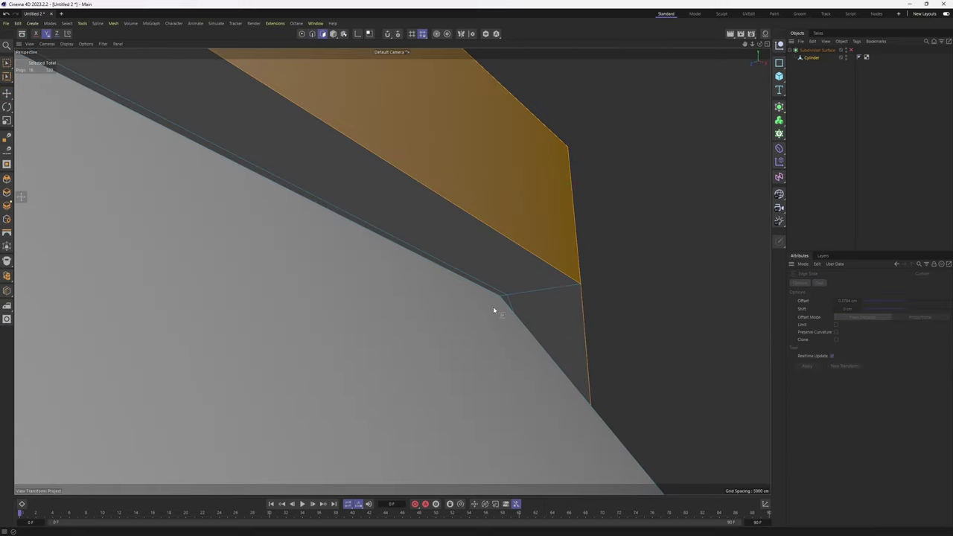
# - Loop-select the narrow polygon strip between the rim's underside and the shoulder, ready for moving
pyautogui.press('u')
pyautogui.press('l')
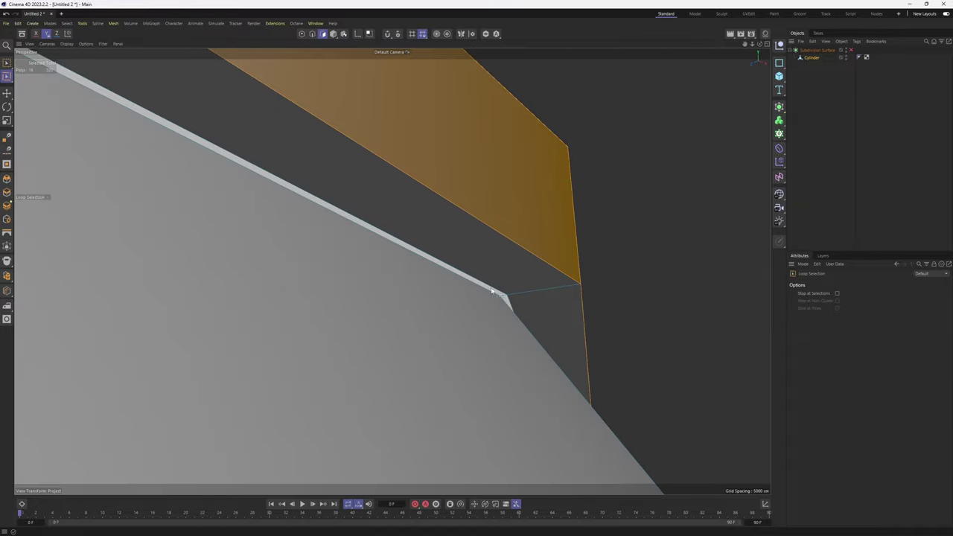
pyautogui.click(491, 291)
pyautogui.keyDown('alt'); pyautogui.moveTo(491, 290); pyautogui.dragTo(474, 287); pyautogui.keyUp('alt')
pyautogui.rightClick(439, 277)
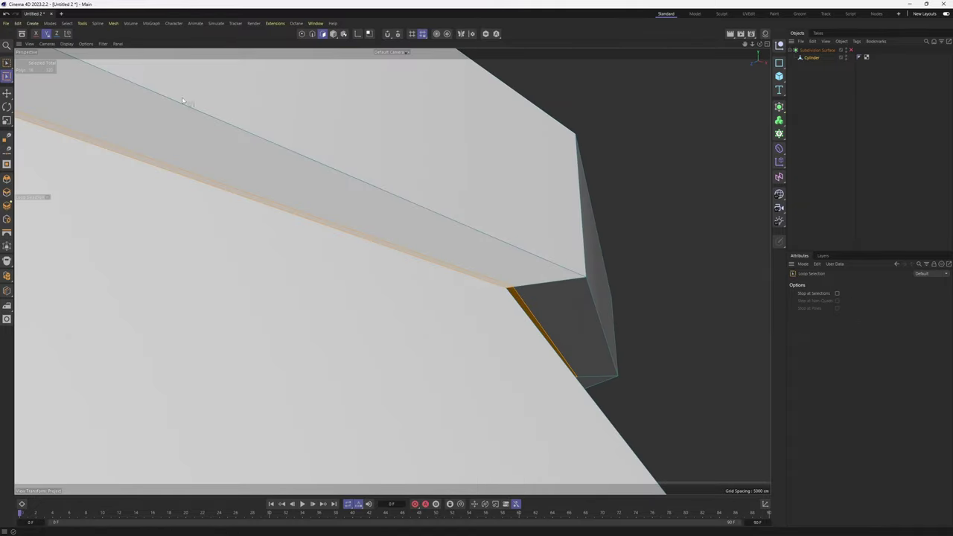
pyautogui.scroll(-1, 591, 298)
pyautogui.press('e')
pyautogui.scroll(-5, 551, 295)
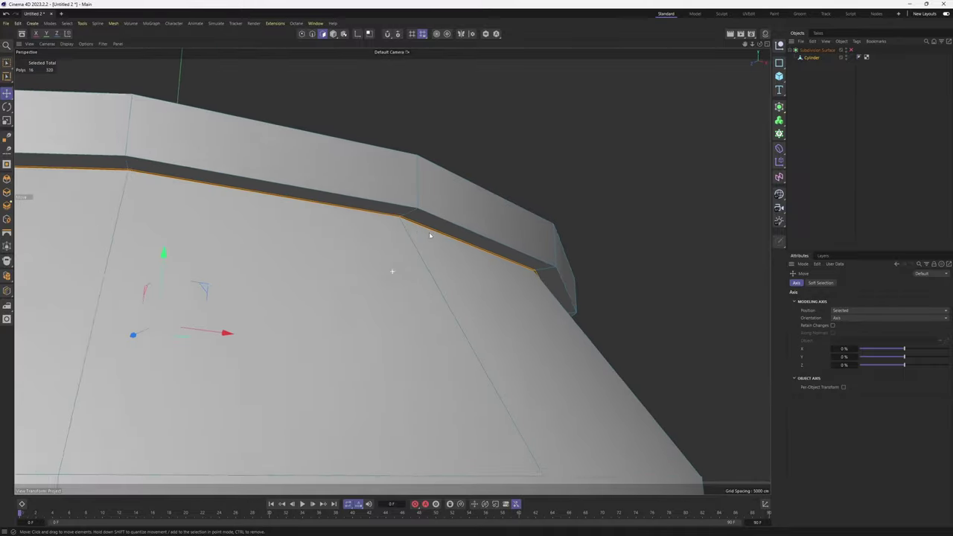
pyautogui.keyDown('alt'); pyautogui.moveTo(430, 235); pyautogui.dragTo(508, 254, button='middle'); pyautogui.keyUp('alt')
pyautogui.scroll(1, 213, 280)
# - Add a supporting edge loop on the shoulder just below the rim and check the rim with smoothing on
pyautogui.keyDown('ctrl'); pyautogui.moveTo(200, 280); pyautogui.dragTo(509, 274); pyautogui.keyUp('ctrl')
pyautogui.press('q')
pyautogui.keyDown('alt'); pyautogui.moveTo(392, 272); pyautogui.dragTo(641, 277); pyautogui.keyUp('alt')
pyautogui.click(753, 275)
pyautogui.scroll(-2, 542, 270)
pyautogui.keyDown('alt'); pyautogui.moveTo(542, 270); pyautogui.dragTo(578, 279); pyautogui.keyUp('alt')
pyautogui.scroll(-3, 544, 310)
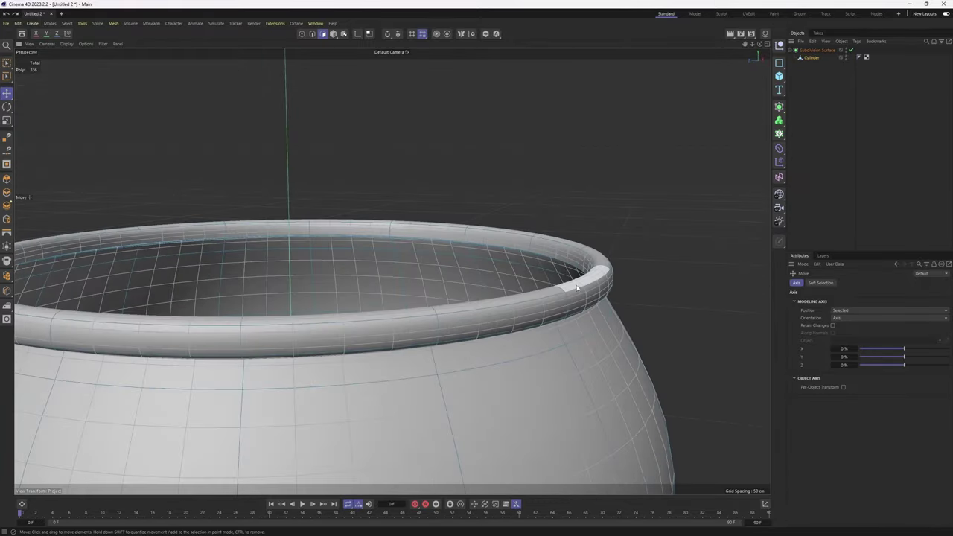
# - Select the rim's top row of points in the Front view and raise it slightly toward the reference outline
pyautogui.press('u')
pyautogui.press('l')
pyautogui.middleClick(691, 272)
pyautogui.middleClick(636, 356)
pyautogui.keyDown('alt'); pyautogui.moveTo(617, 215); pyautogui.dragTo(658, 256, button='middle'); pyautogui.keyUp('alt')
pyautogui.scroll(3, 595, 267)
pyautogui.scroll(-3, 594, 267)
pyautogui.press('Return')
pyautogui.press('0')
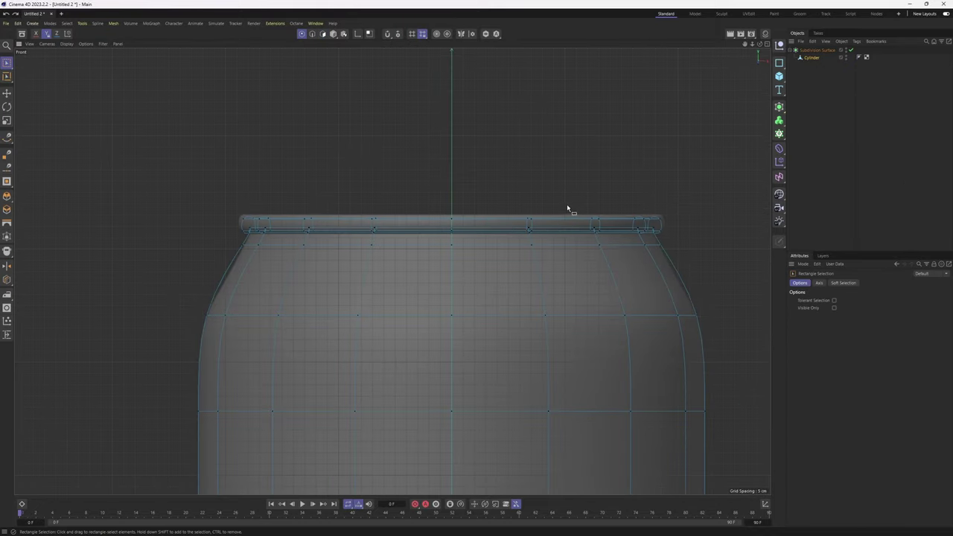
pyautogui.scroll(2, 568, 206)
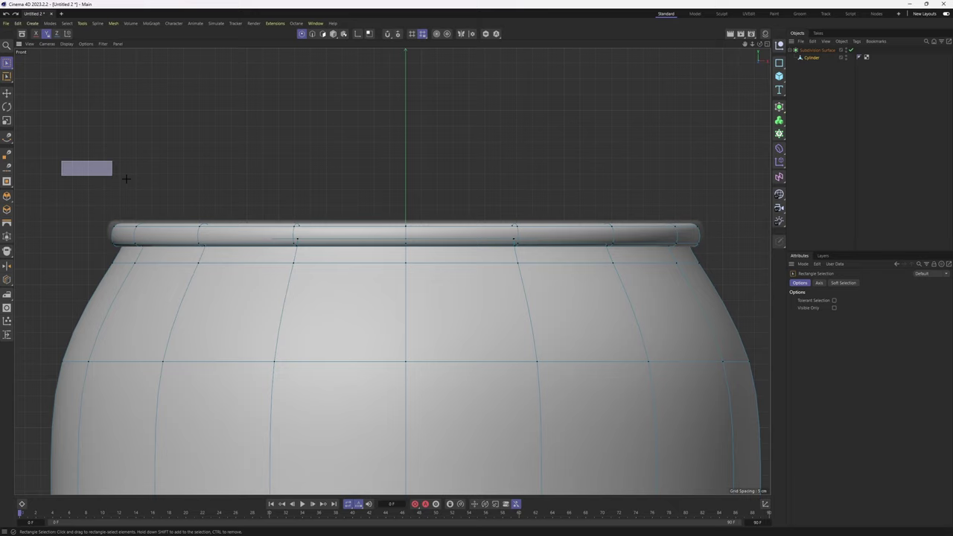
pyautogui.moveTo(126, 179); pyautogui.dragTo(762, 231)
pyautogui.scroll(1, 505, 198)
pyautogui.moveTo(389, 181); pyautogui.dragTo(390, 177)
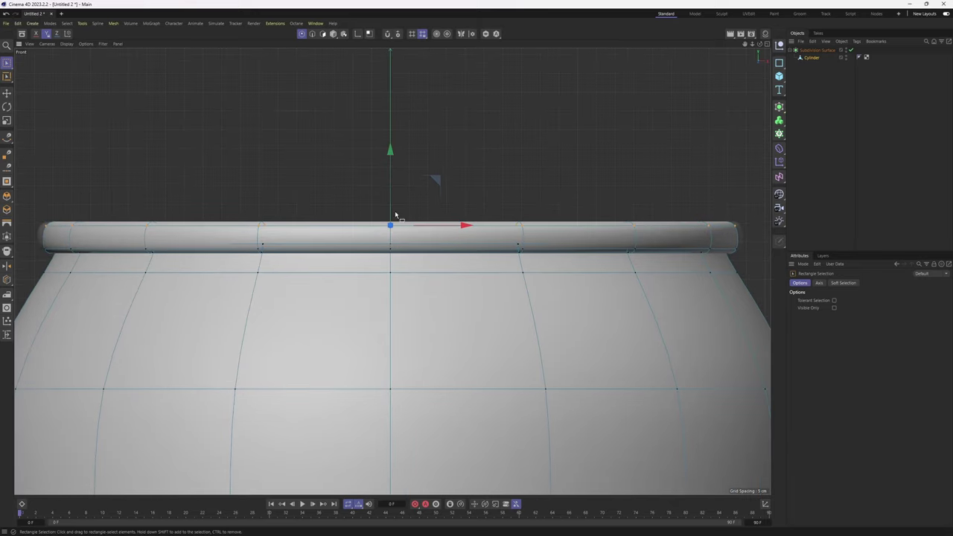
# - Loop-select the rim's outer polygons and scale them up slightly to match the reference rim's width
pyautogui.press('u')
pyautogui.press('l')
pyautogui.press('Return')
pyautogui.press('Return')
pyautogui.click(262, 238)
pyautogui.press('t')
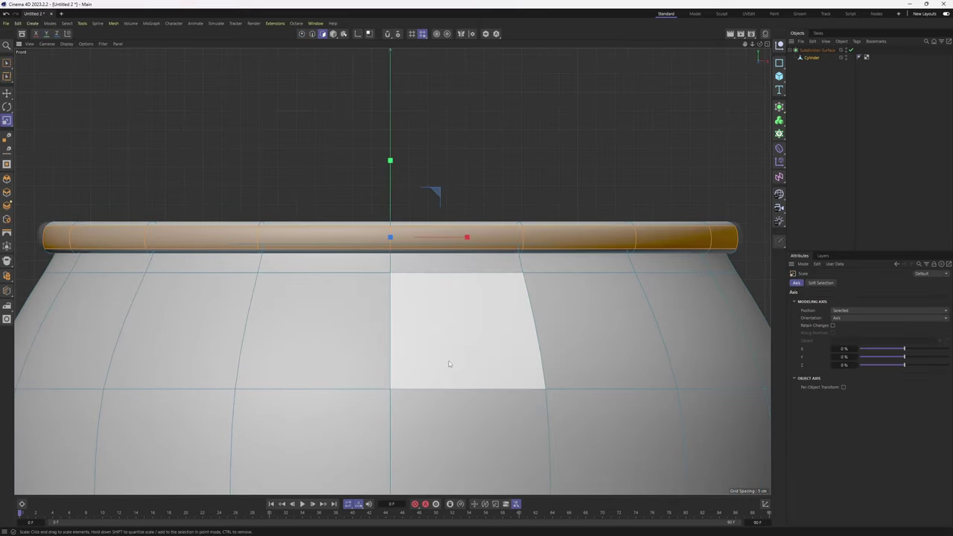
pyautogui.moveTo(451, 363); pyautogui.dragTo(461, 365)
# - Inspect the smoothed can's body, rolled rim and open interior from several angles in the Perspective view
pyautogui.middleClick(702, 215)
pyautogui.middleClick(234, 172)
pyautogui.click(234, 172)
pyautogui.scroll(-7, 385, 259)
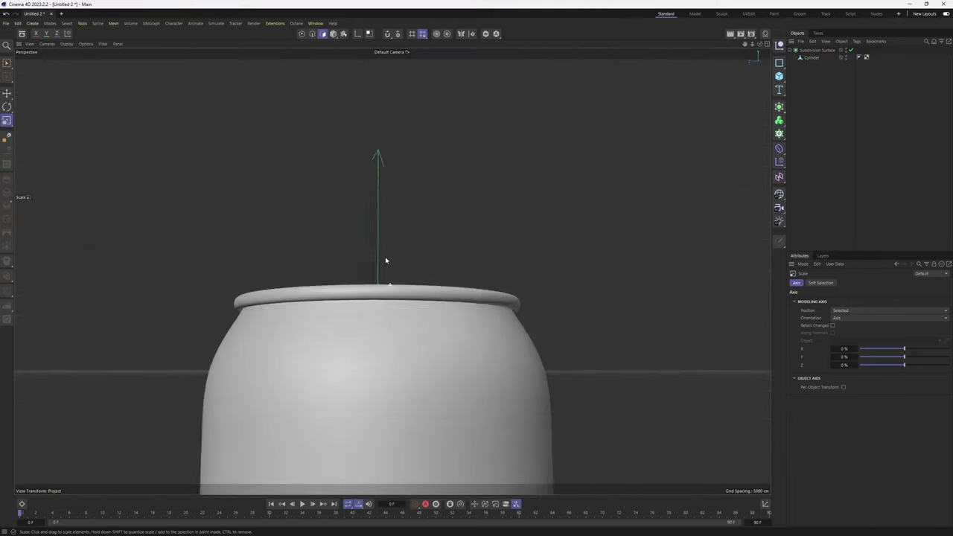
pyautogui.keyDown('alt'); pyautogui.moveTo(469, 259); pyautogui.dragTo(485, 294); pyautogui.keyUp('alt')
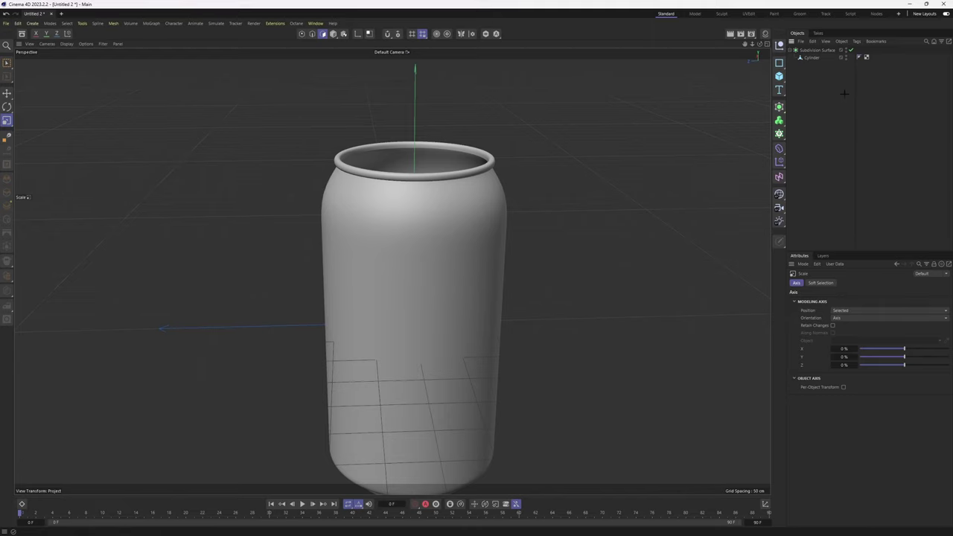
pyautogui.keyDown('alt'); pyautogui.moveTo(552, 188); pyautogui.dragTo(504, 248); pyautogui.keyUp('alt')
pyautogui.keyDown('alt'); pyautogui.moveTo(351, 173); pyautogui.dragTo(527, 203); pyautogui.keyUp('alt')
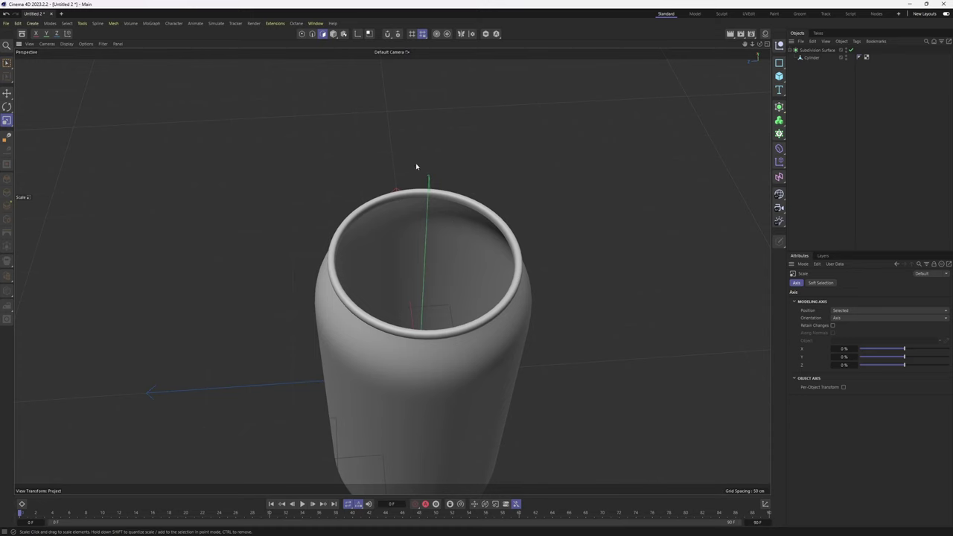
# - Load the image "top" from the image_planes folder as the Top view's background and set its transparency to 75%
pyautogui.middleClick(393, 153)
pyautogui.middleClick(536, 141)
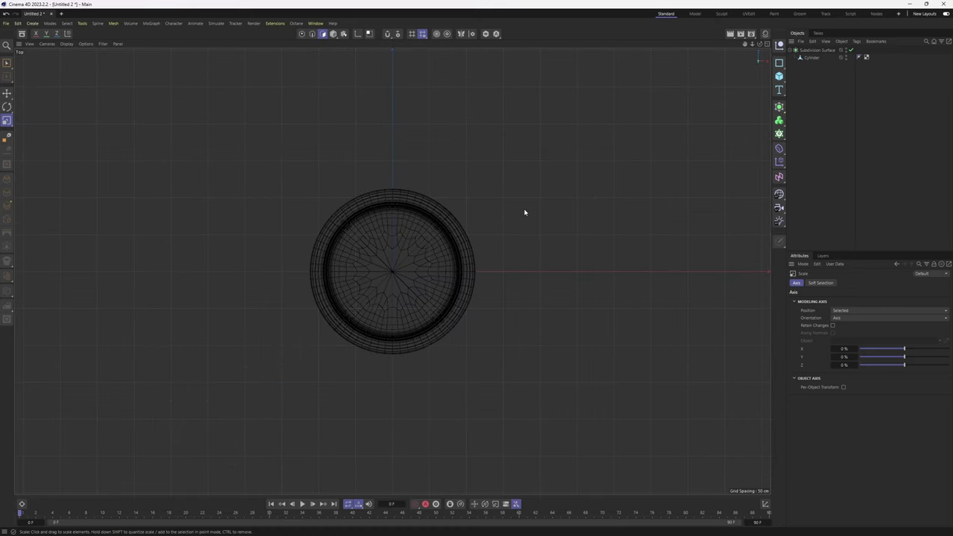
pyautogui.hotkey('shift', 'v')
pyautogui.click(944, 310)
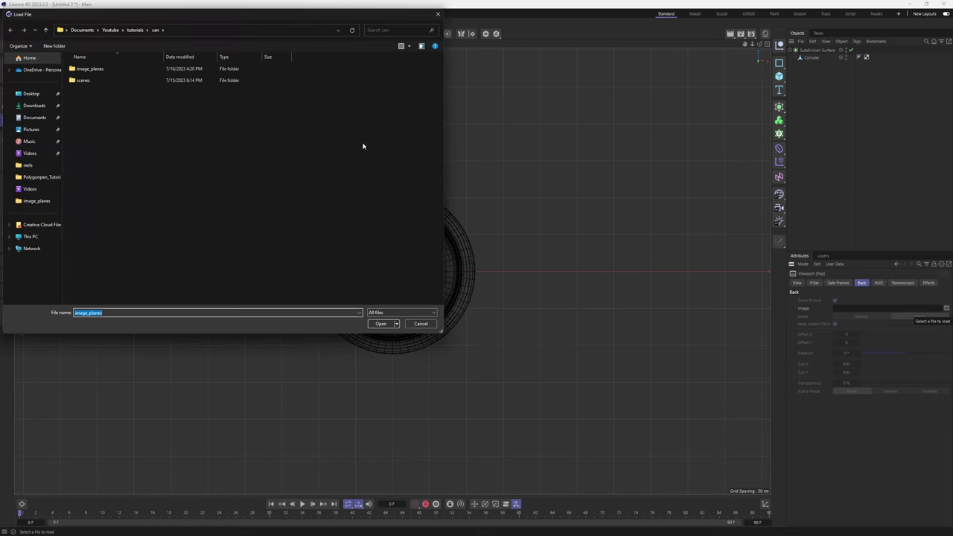
pyautogui.doubleClick(130, 71)
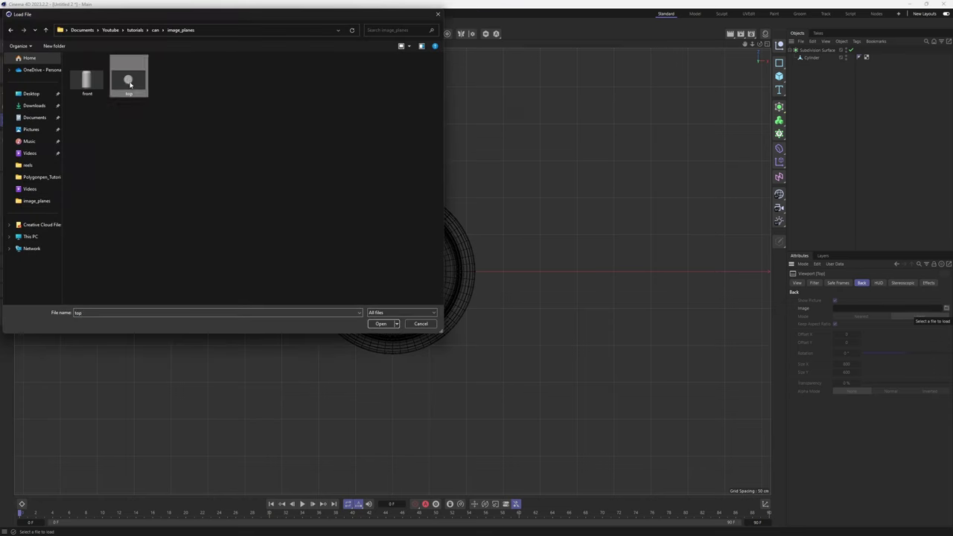
pyautogui.doubleClick(130, 82)
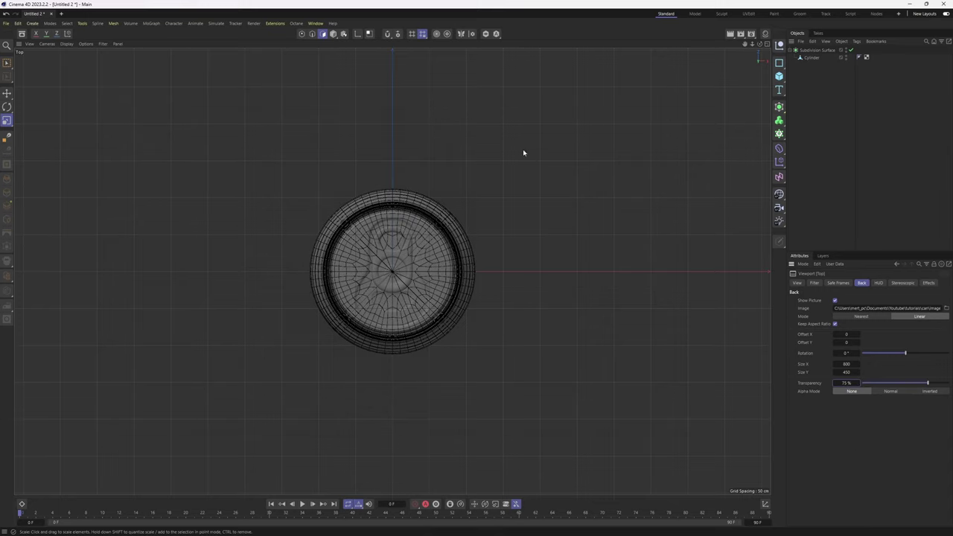
# - Hide the Subdivision Surface can in the Perspective view and bring up the Top view framed on the lid reference image
pyautogui.press('F1')
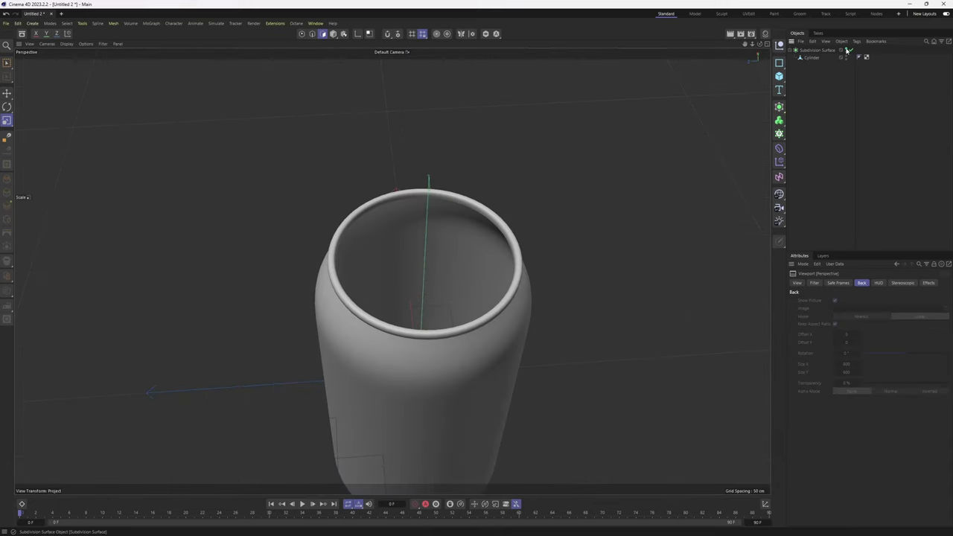
pyautogui.click(845, 49)
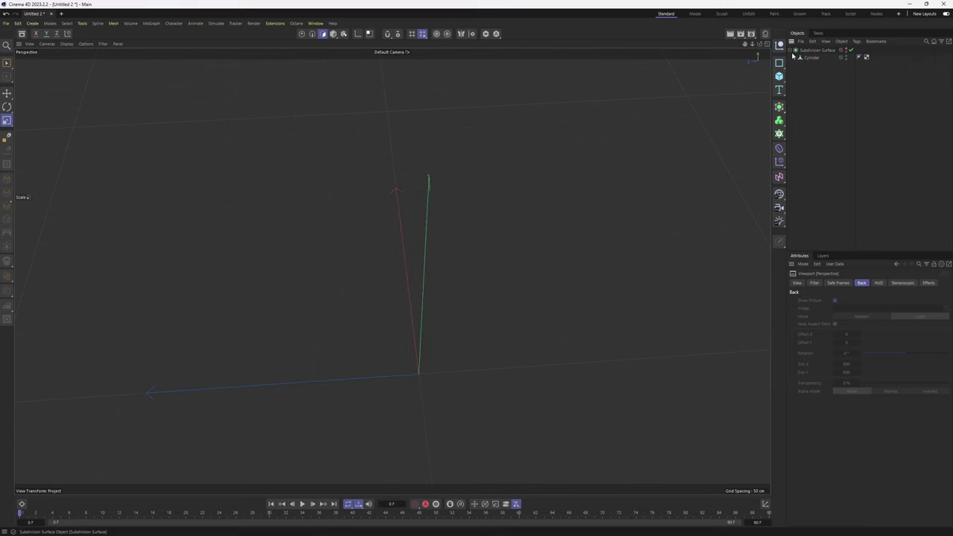
pyautogui.middleClick(562, 172)
pyautogui.middleClick(561, 172)
pyautogui.scroll(4, 453, 260)
pyautogui.keyDown('alt'); pyautogui.moveTo(453, 259); pyautogui.dragTo(551, 264, button='middle'); pyautogui.keyUp('alt')
pyautogui.scroll(3, 574, 246)
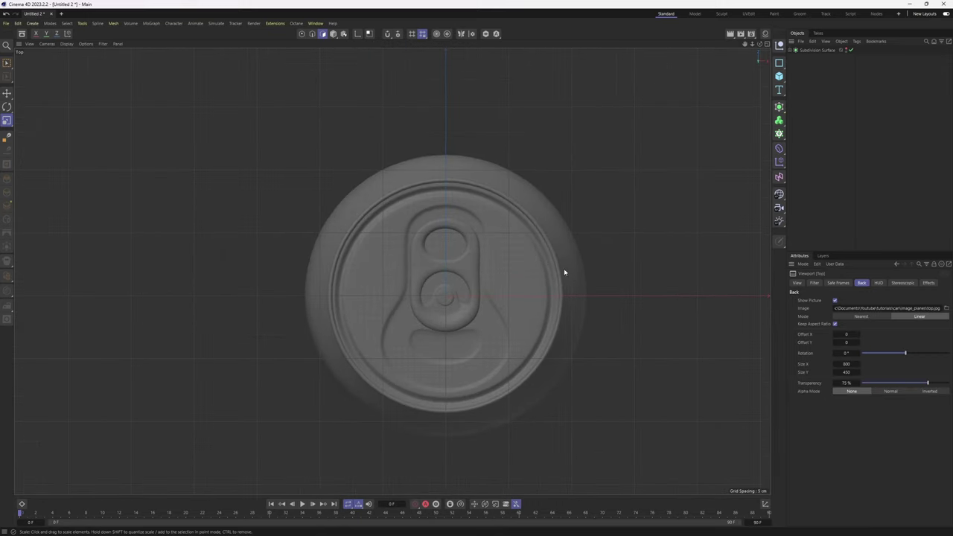
# - Add a Disc primitive, shrink it to about 43.4 cm outer radius, and move it down over the lid's mouth opening
pyautogui.click(778, 75)
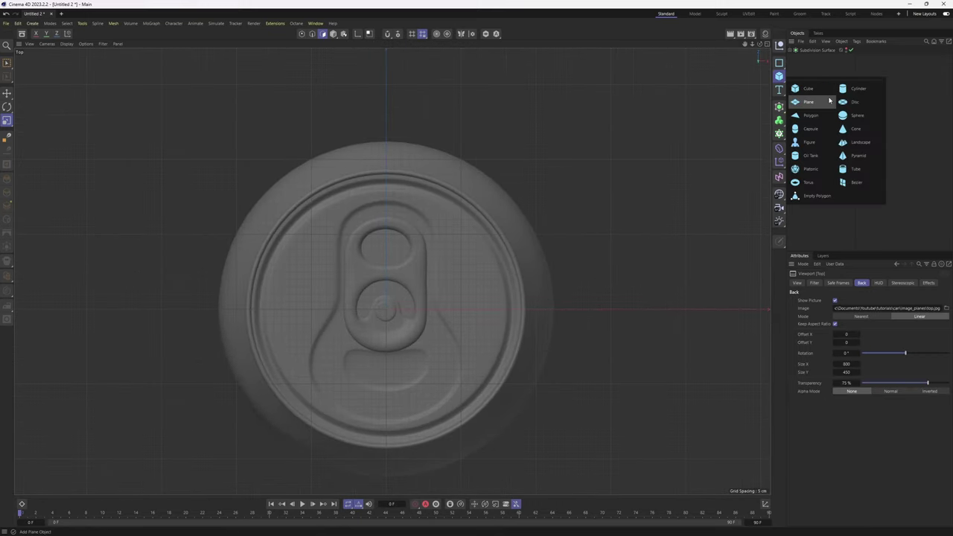
pyautogui.click(856, 102)
pyautogui.moveTo(596, 333); pyautogui.dragTo(428, 291)
pyautogui.press('e')
pyautogui.moveTo(381, 235); pyautogui.dragTo(379, 284)
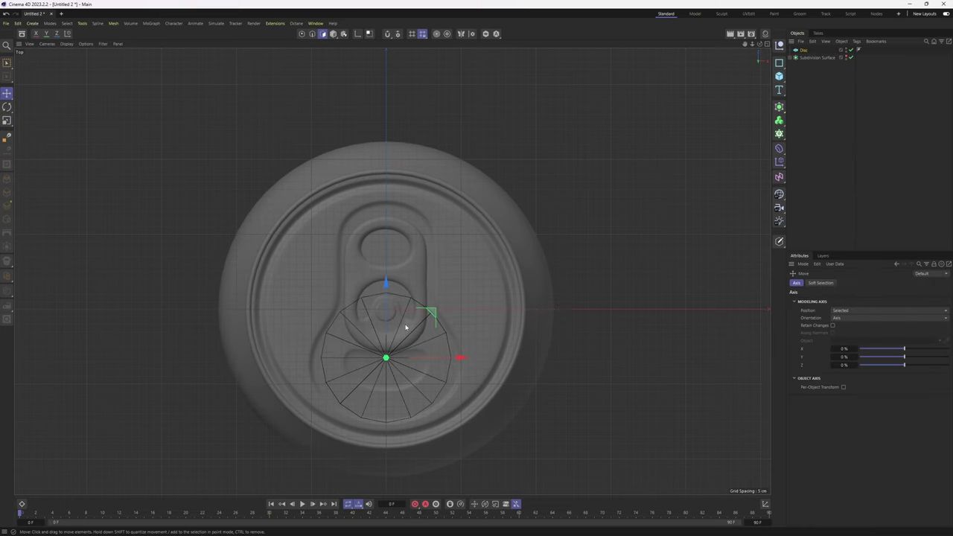
pyautogui.keyDown('alt'); pyautogui.moveTo(395, 287); pyautogui.dragTo(400, 233, button='middle'); pyautogui.keyUp('alt')
pyautogui.scroll(2, 412, 272)
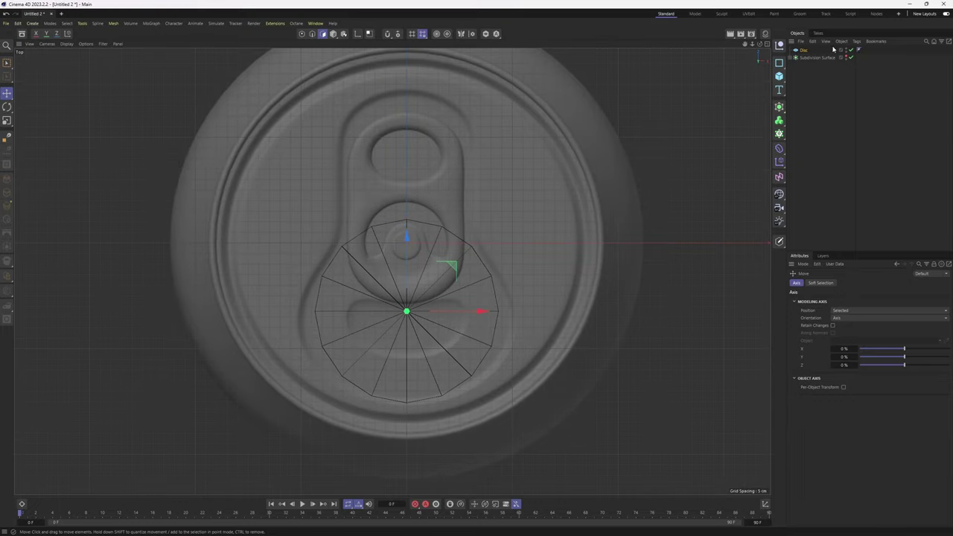
# - Make the disc editable, then flatten, enlarge and shift it into an ellipse matching the lower curve of the lid's recess
pyautogui.click(796, 51)
pyautogui.keyDown('alt'); pyautogui.moveTo(558, 231); pyautogui.dragTo(535, 243, button='middle'); pyautogui.keyUp('alt')
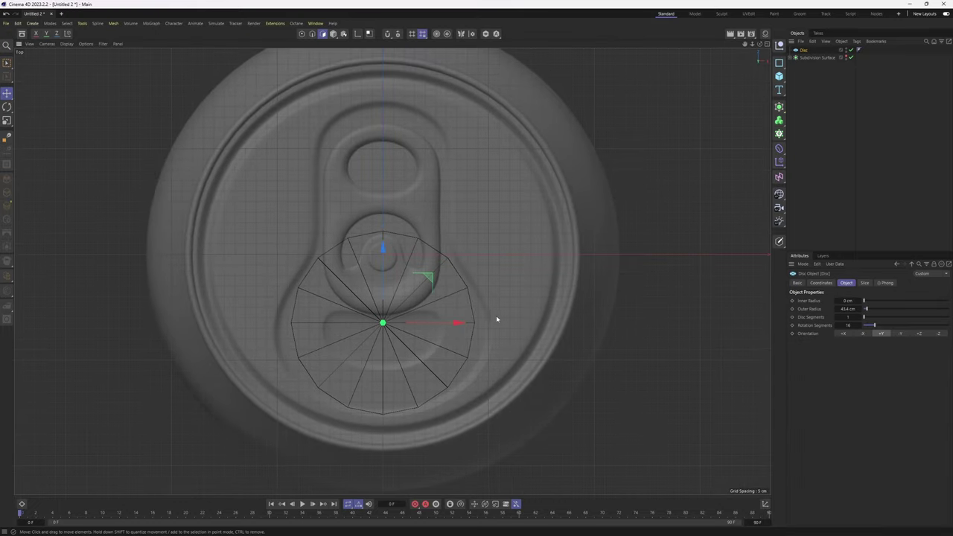
pyautogui.press('c')
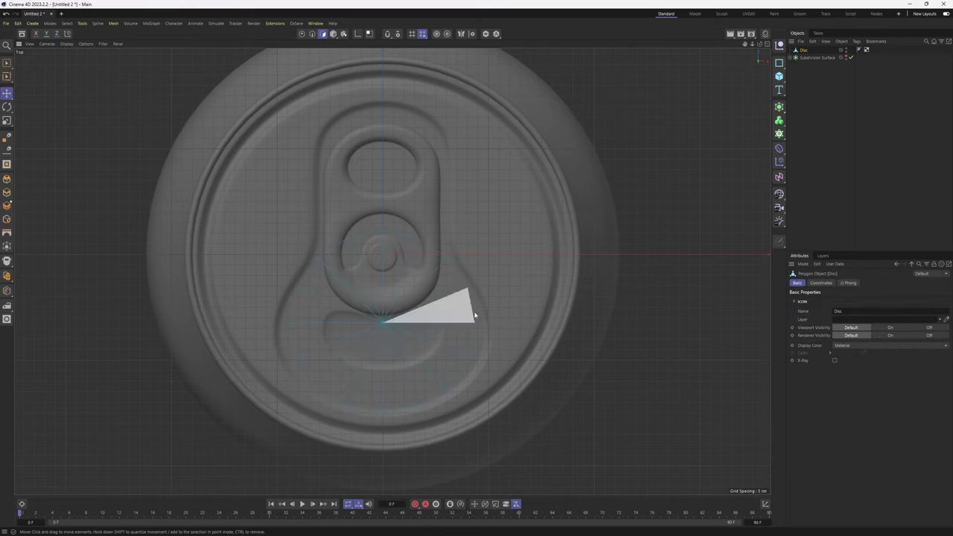
pyautogui.press('r')
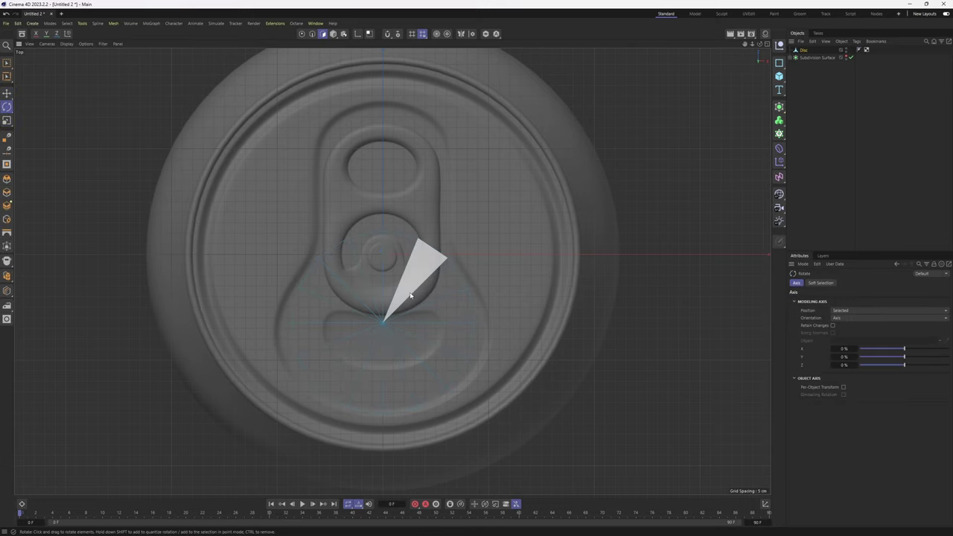
pyautogui.press('Return')
pyautogui.press('t')
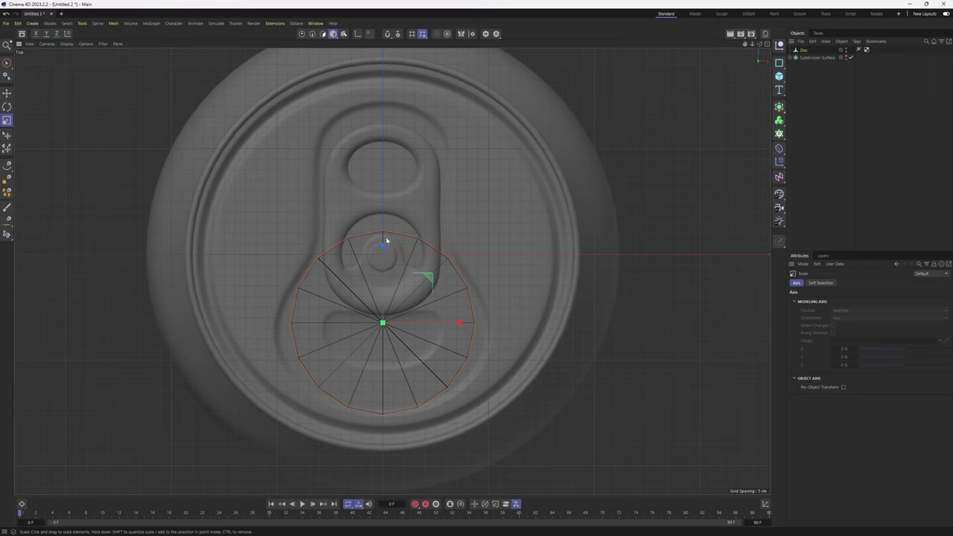
pyautogui.moveTo(386, 251); pyautogui.dragTo(388, 257)
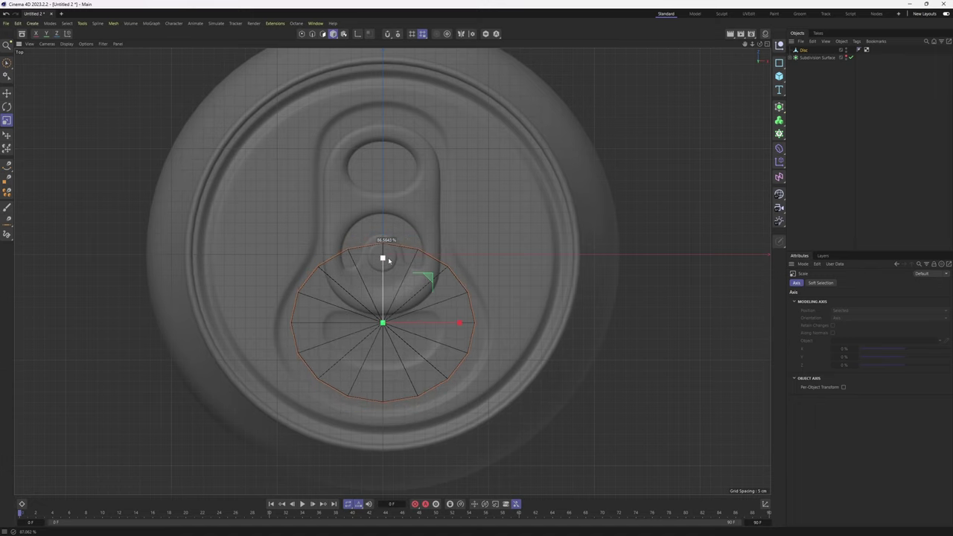
pyautogui.moveTo(426, 428); pyautogui.dragTo(538, 449)
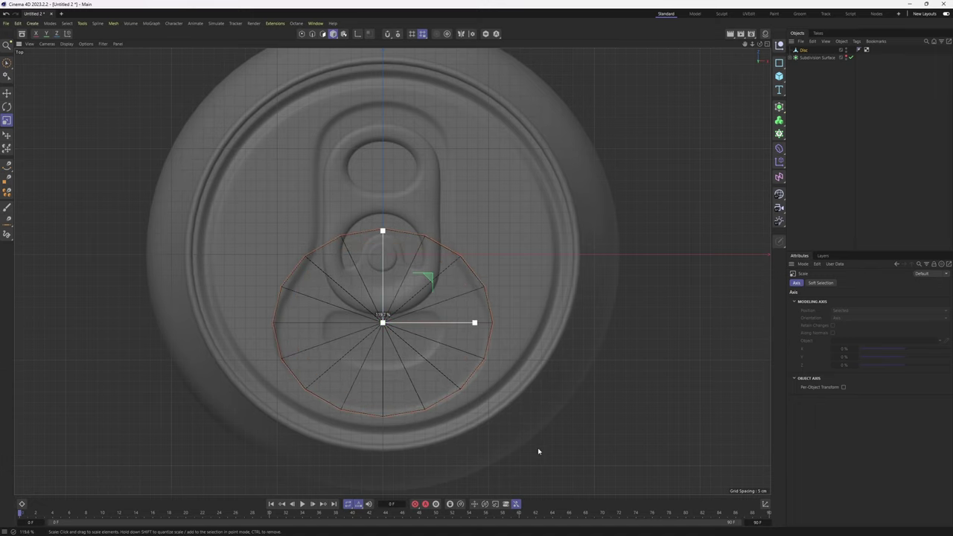
pyautogui.press('e')
pyautogui.moveTo(382, 249); pyautogui.dragTo(384, 257)
pyautogui.press('t')
# - Duplicate the ellipse upward, then shrink and position the copy to fit the rounded upper end of the lid's recess
pyautogui.moveTo(404, 259); pyautogui.dragTo(400, 323, button='middle')
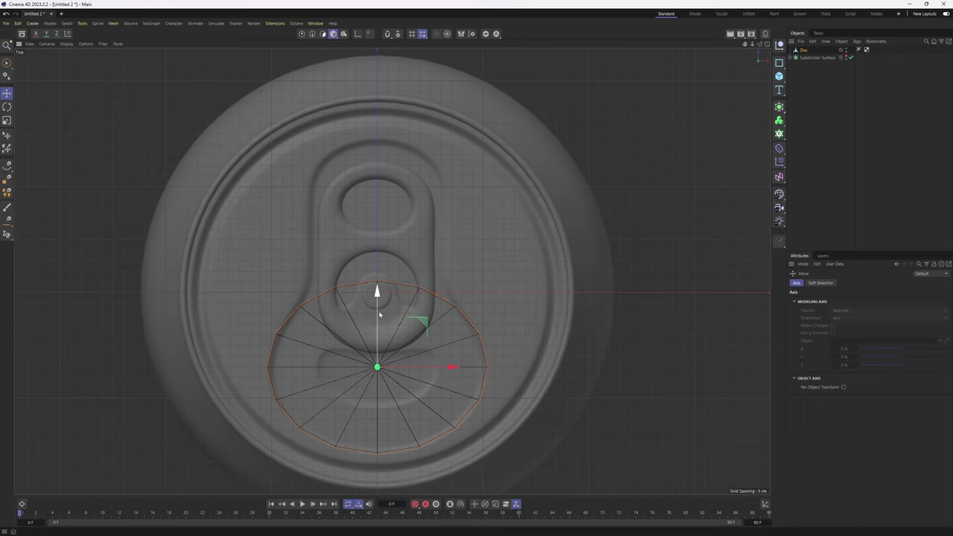
pyautogui.keyDown('ctrl'); pyautogui.moveTo(382, 320); pyautogui.dragTo(394, 152); pyautogui.keyUp('ctrl')
pyautogui.press('t')
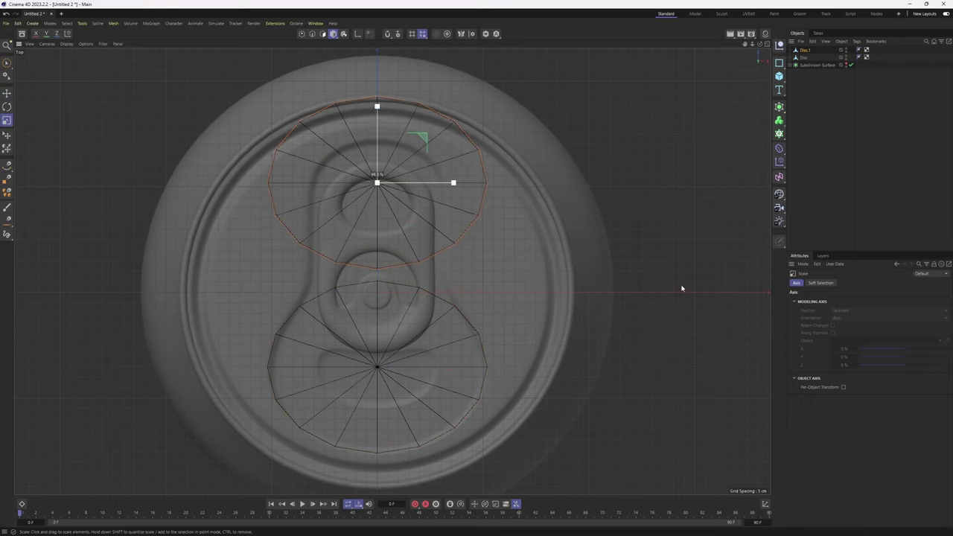
pyautogui.moveTo(683, 288); pyautogui.dragTo(496, 263)
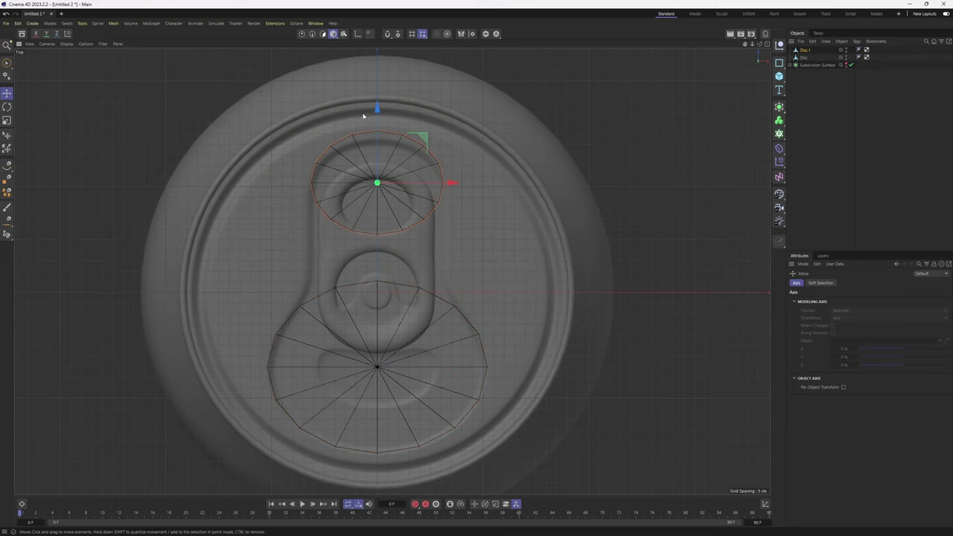
pyautogui.moveTo(379, 111); pyautogui.dragTo(379, 120)
pyautogui.hotkey('ctrl', 'z')
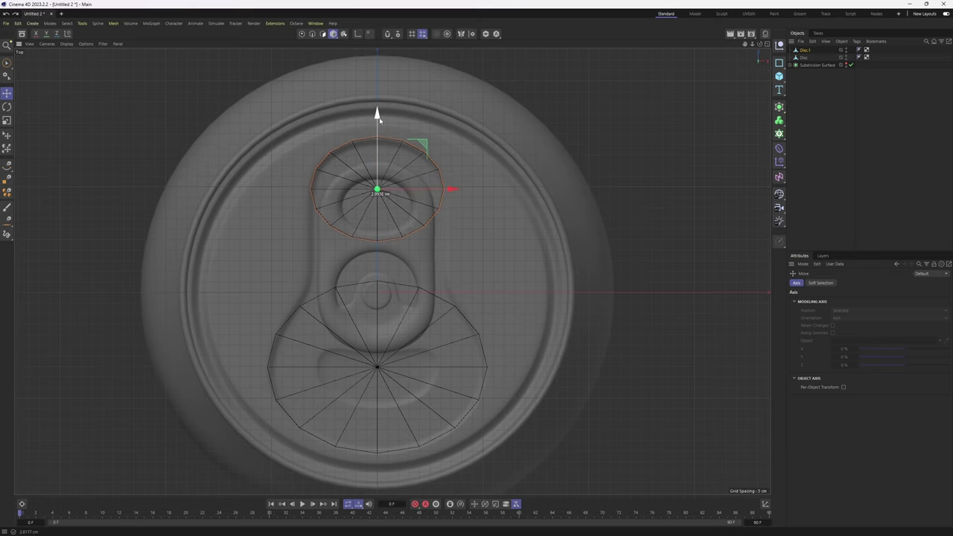
pyautogui.press('t')
pyautogui.moveTo(494, 274); pyautogui.dragTo(499, 278)
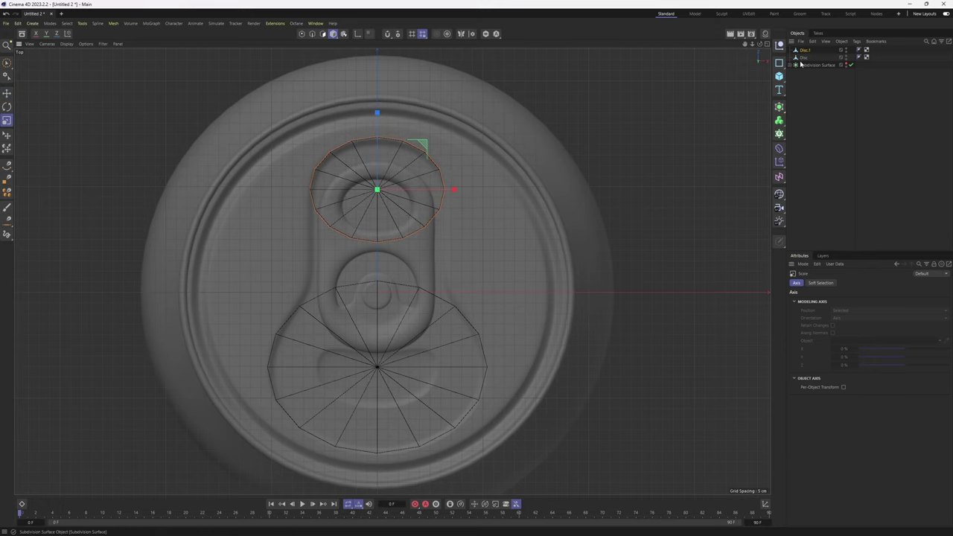
# - Select both discs and merge them into one object with Connect Objects + Delete
pyautogui.keyDown('ctrl'); pyautogui.click(804, 58); pyautogui.keyUp('ctrl')
pyautogui.click(835, 113)
pyautogui.click(804, 50)
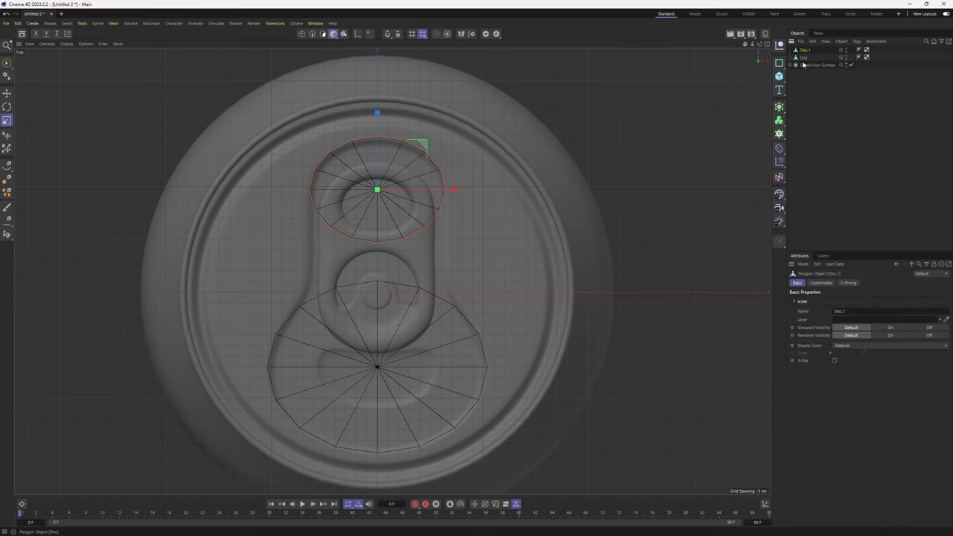
pyautogui.keyDown('ctrl'); pyautogui.click(797, 57); pyautogui.keyUp('ctrl')
pyautogui.rightClick(806, 60)
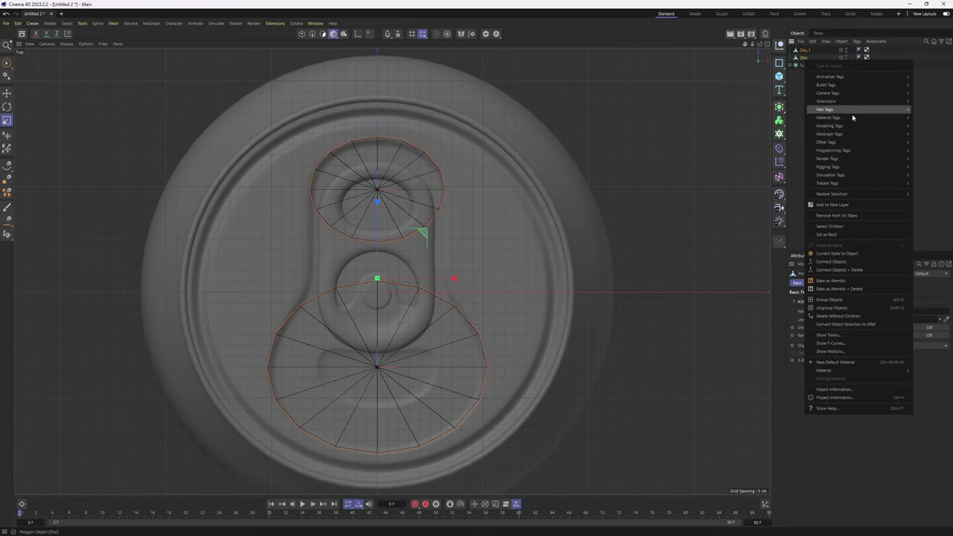
pyautogui.click(844, 272)
# - Delete all points on the right half of the merged discs, keeping only the left half up to the centre line
pyautogui.press('Return')
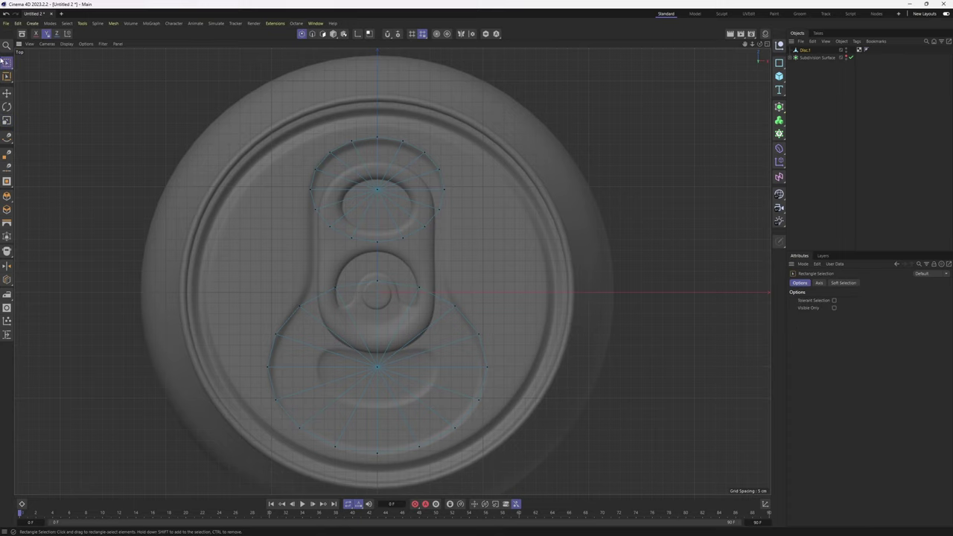
pyautogui.click(7, 64)
pyautogui.click(45, 86)
pyautogui.scroll(-3, 413, 145)
pyautogui.moveTo(396, 134); pyautogui.dragTo(492, 400)
pyautogui.press('Delete')
# - Bridge the upper and lower half-discs with the Polygon Pen, adjusting the outer points to follow the recess's left outline
pyautogui.scroll(3, 370, 216)
pyautogui.scroll(2, 370, 216)
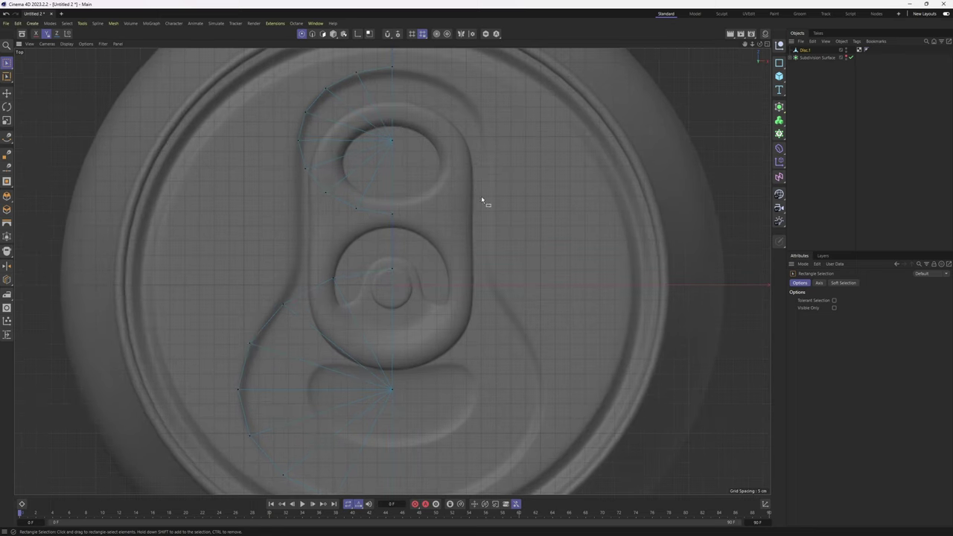
pyautogui.scroll(-1, 470, 216)
pyautogui.rightClick(441, 175)
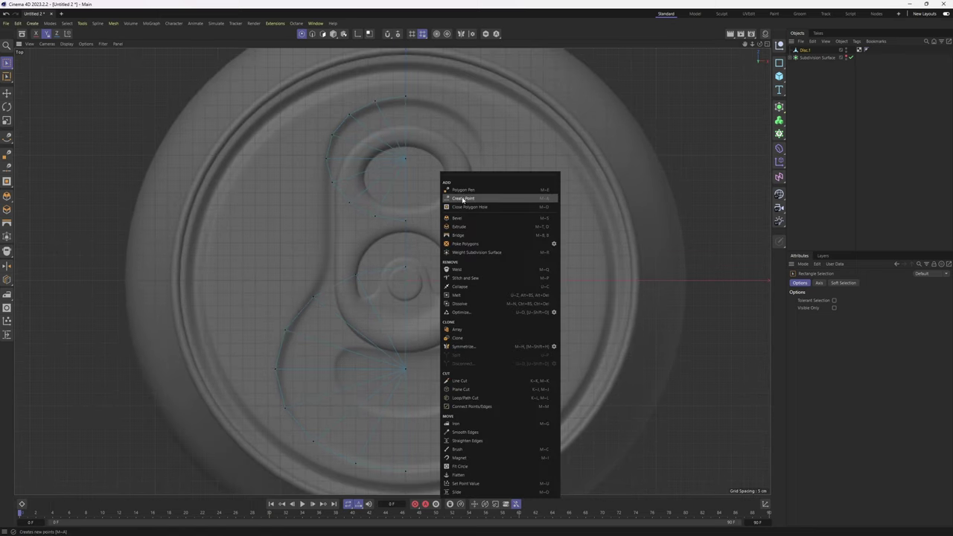
pyautogui.click(463, 191)
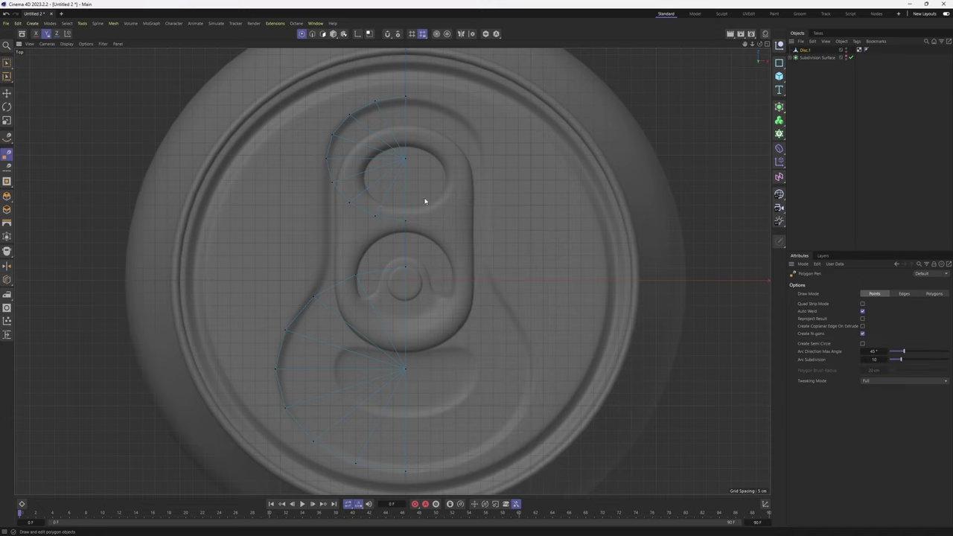
pyautogui.scroll(1, 403, 201)
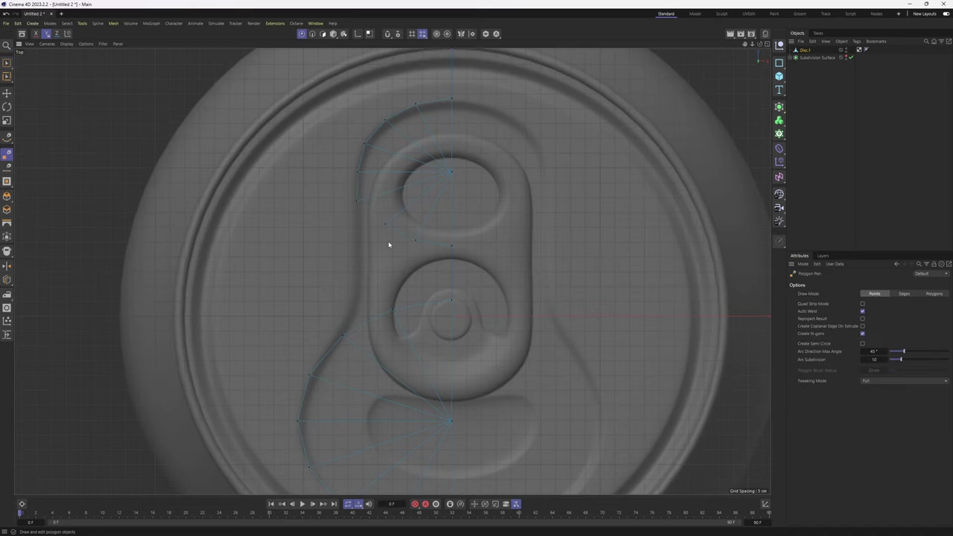
pyautogui.keyDown('alt'); pyautogui.moveTo(478, 256); pyautogui.dragTo(466, 201, button='middle'); pyautogui.keyUp('alt')
pyautogui.scroll(-2, 465, 201)
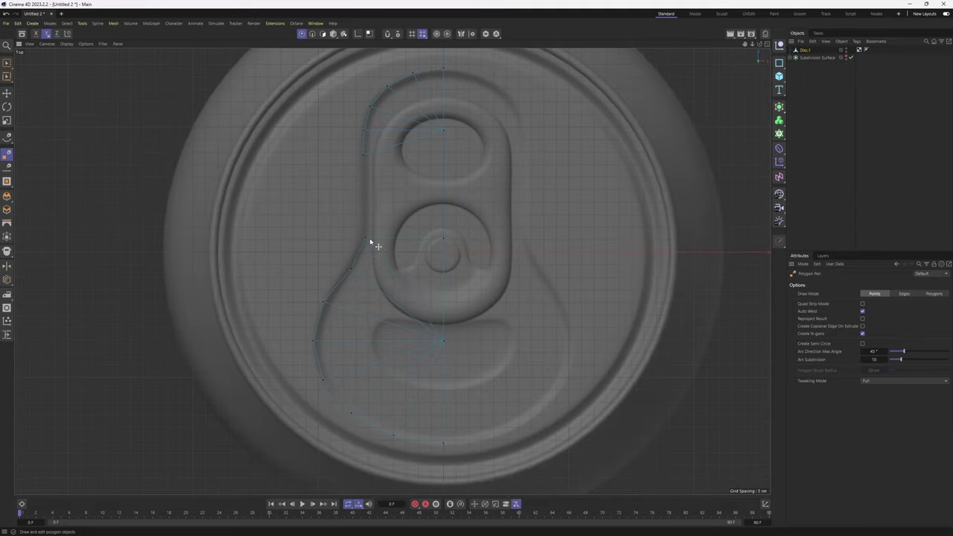
pyautogui.keyDown('alt'); pyautogui.moveTo(389, 242); pyautogui.dragTo(380, 275, button='middle'); pyautogui.keyUp('alt')
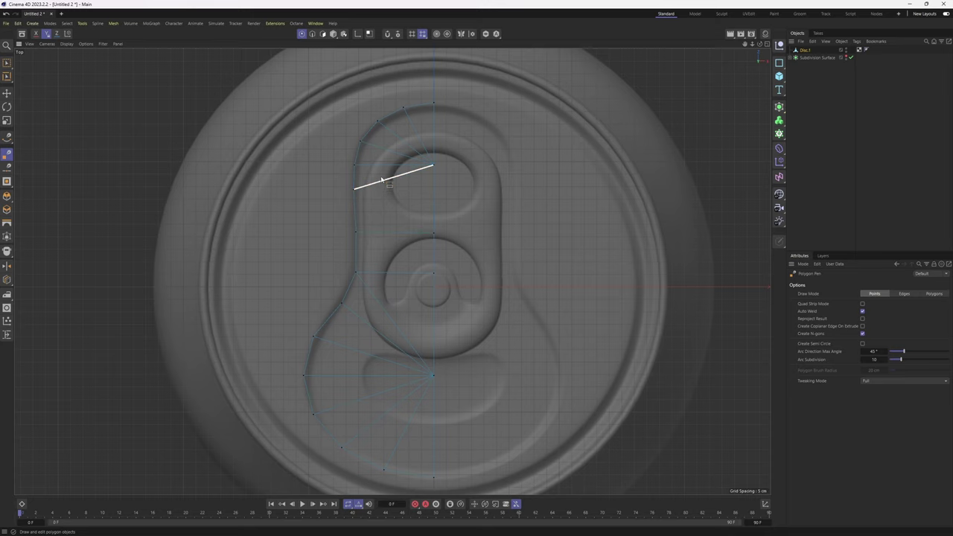
# - Replace the upper half-disc's radial edges with horizontal edges running from the outline points to the centre line
pyautogui.scroll(4, 381, 181)
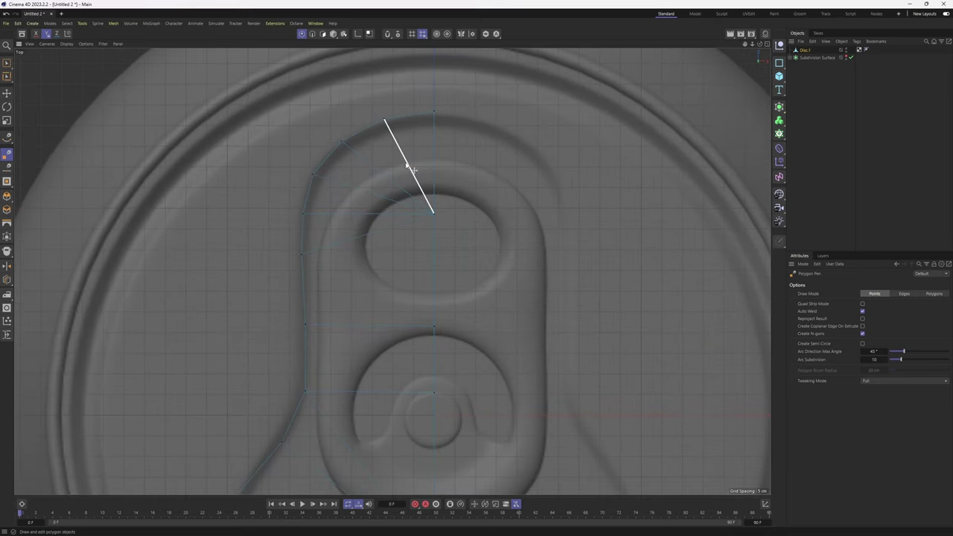
pyautogui.click(303, 214)
pyautogui.click(435, 216)
pyautogui.click(312, 174)
pyautogui.click(435, 179)
# - Select the lower half-disc's radial polygons and melt them into a single polygon
pyautogui.scroll(-3, 424, 169)
pyautogui.scroll(-1, 425, 172)
pyautogui.keyDown('alt'); pyautogui.moveTo(429, 330); pyautogui.dragTo(420, 231, button='middle'); pyautogui.keyUp('alt')
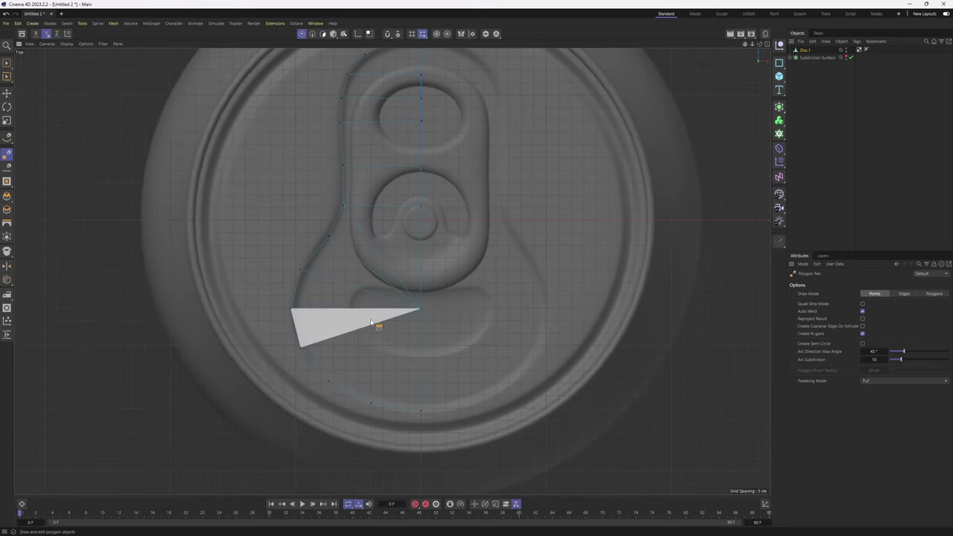
pyautogui.keyDown('ctrl'); pyautogui.click(368, 312); pyautogui.keyUp('ctrl')
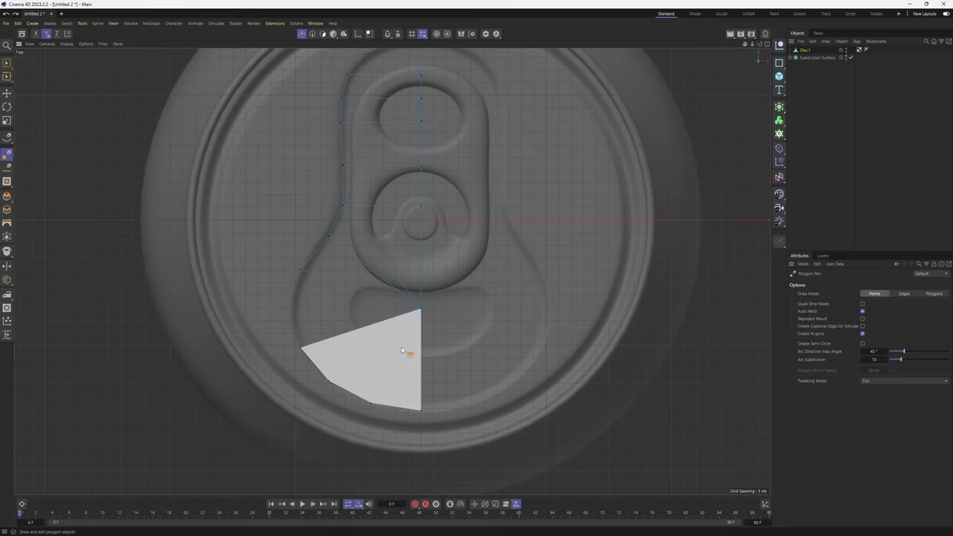
pyautogui.click(420, 306)
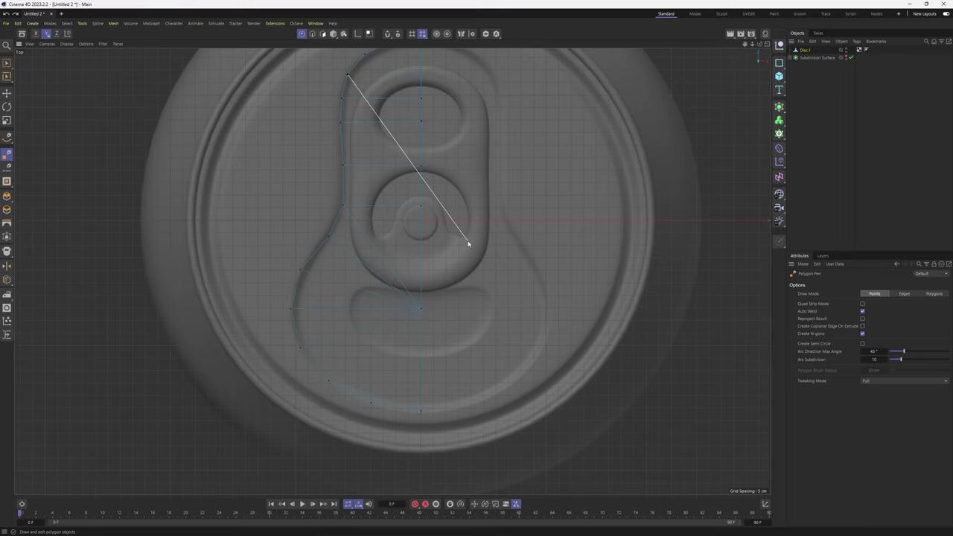
pyautogui.press('e')
pyautogui.scroll(1, 397, 291)
pyautogui.press('Return')
pyautogui.press('Return')
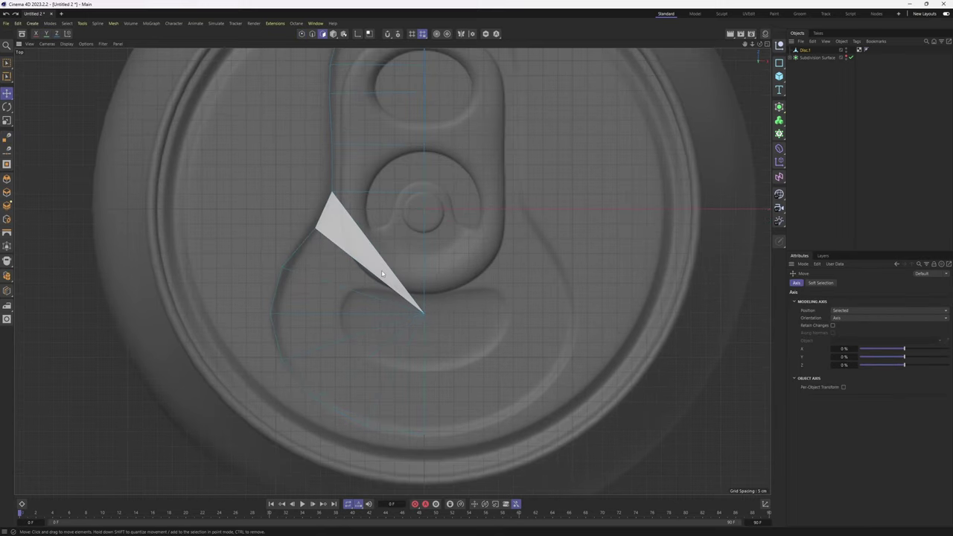
pyautogui.hotkey('ctrl', 'a')
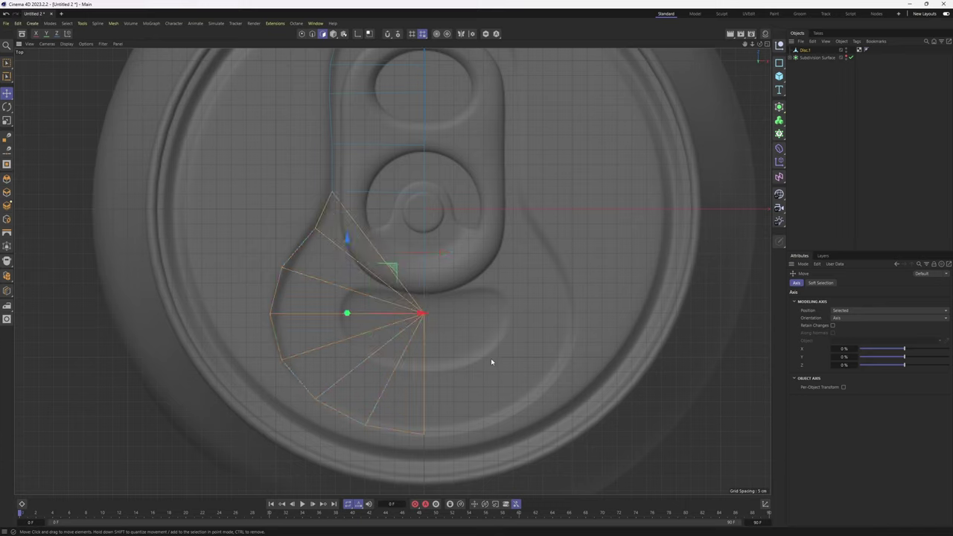
pyautogui.press('u')
pyautogui.press('z')
# - Cut four horizontal edges across the lower half-disc with the Polygon Pen, from the left outline points to the centre line
pyautogui.rightClick(361, 231)
pyautogui.click(384, 210)
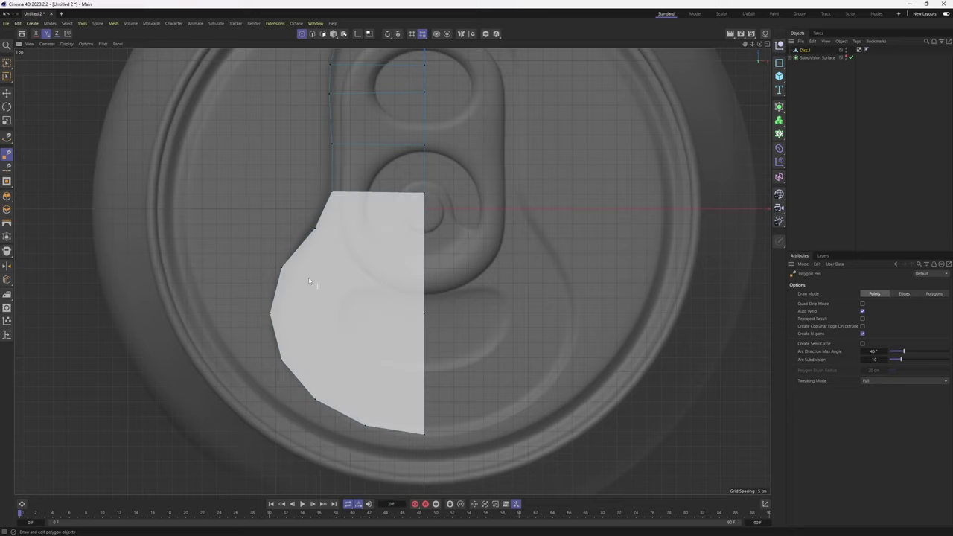
pyautogui.click(316, 228)
pyautogui.click(424, 232)
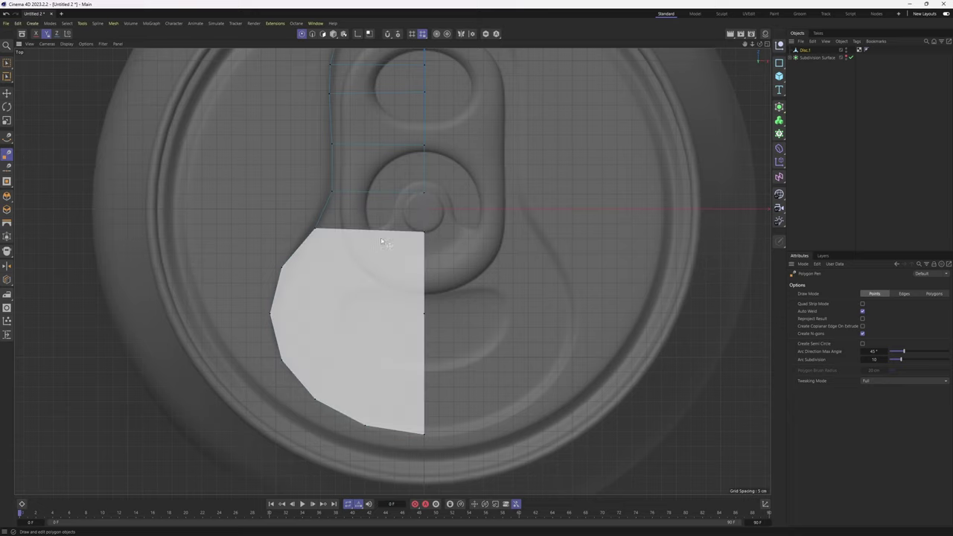
pyautogui.click(282, 268)
pyautogui.click(424, 270)
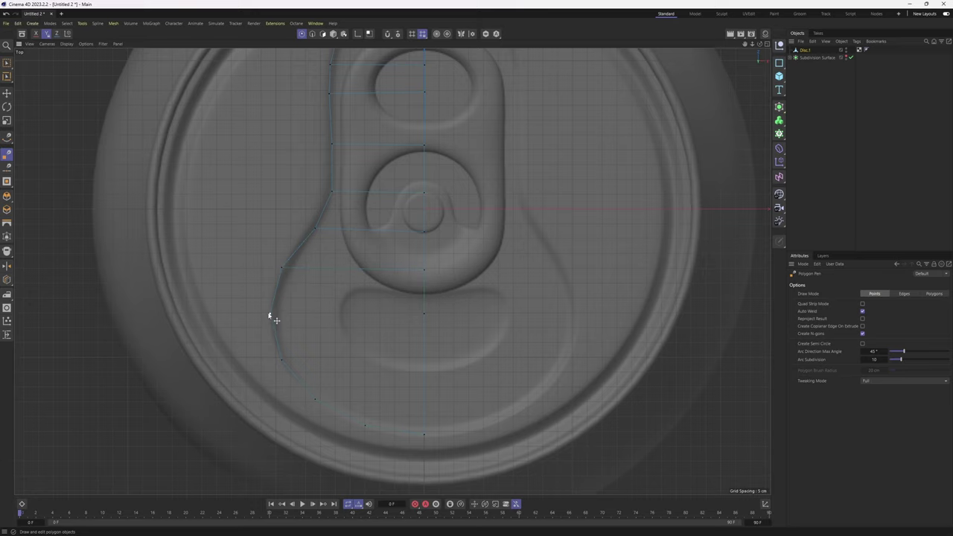
pyautogui.click(270, 312)
pyautogui.click(281, 361)
pyautogui.click(424, 359)
pyautogui.scroll(-3, 424, 359)
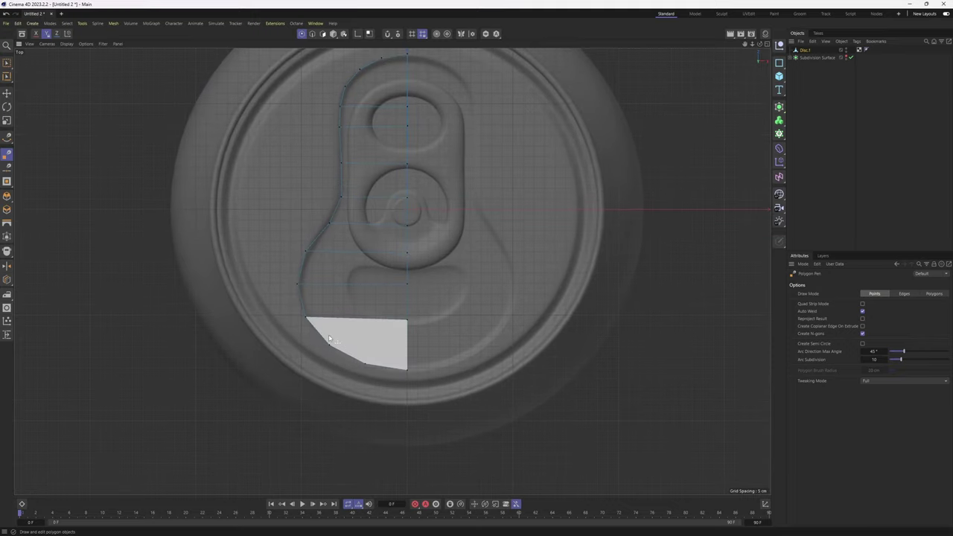
# - Try an additional horizontal edge near the bottom of the lower half-disc, from its outline point to the centre line
pyautogui.click(306, 318)
pyautogui.click(329, 345)
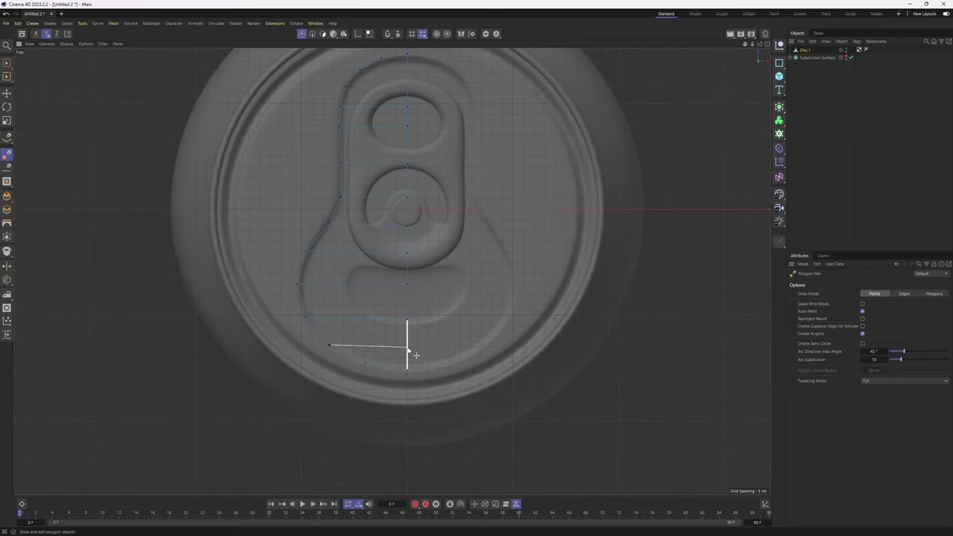
pyautogui.scroll(2, 386, 326)
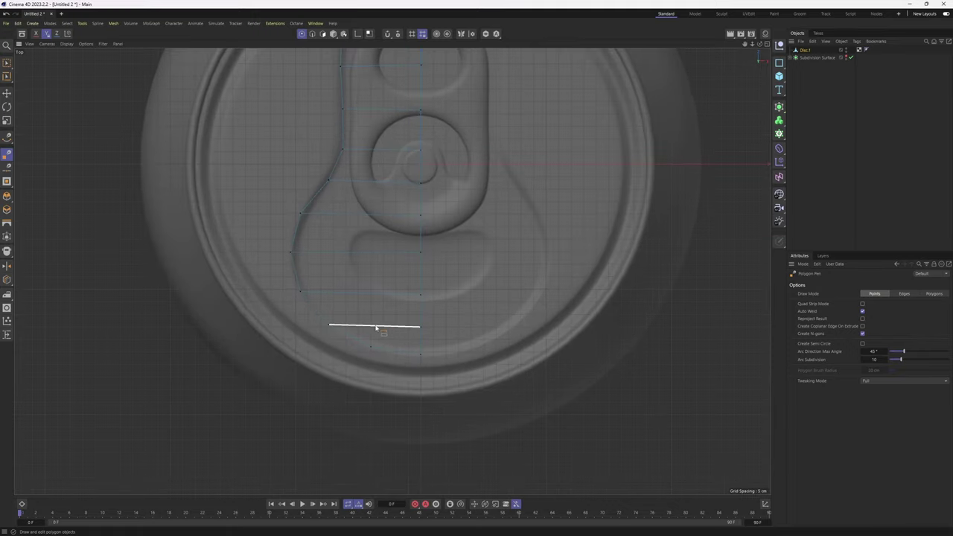
pyautogui.keyDown('ctrl'); pyautogui.click(377, 329); pyautogui.keyUp('ctrl')
pyautogui.scroll(-2, 384, 344)
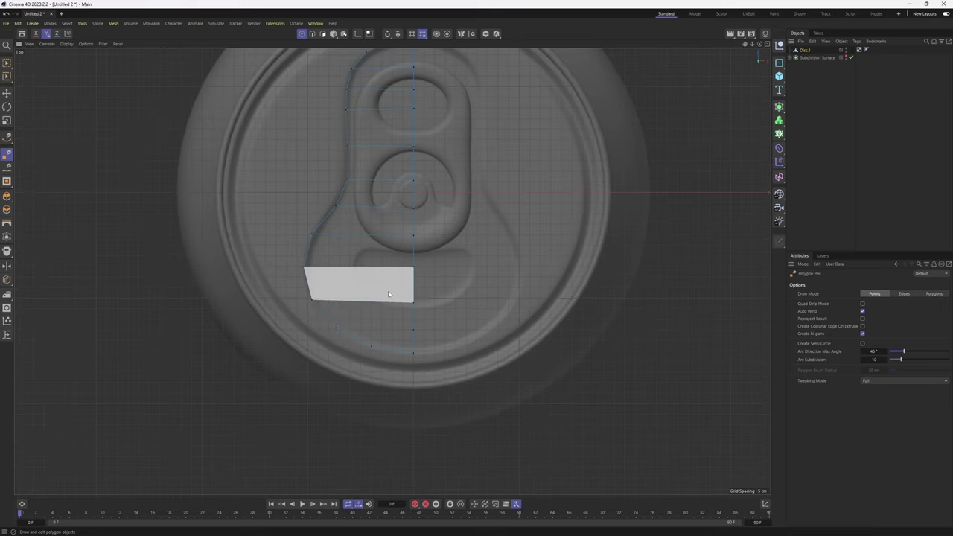
# - Cut a vertical edge down through the half panel, from the outline point beside the top centre to the one beside the bottom centre
pyautogui.keyDown('alt'); pyautogui.moveTo(388, 290); pyautogui.dragTo(382, 335, button='middle'); pyautogui.keyUp('alt')
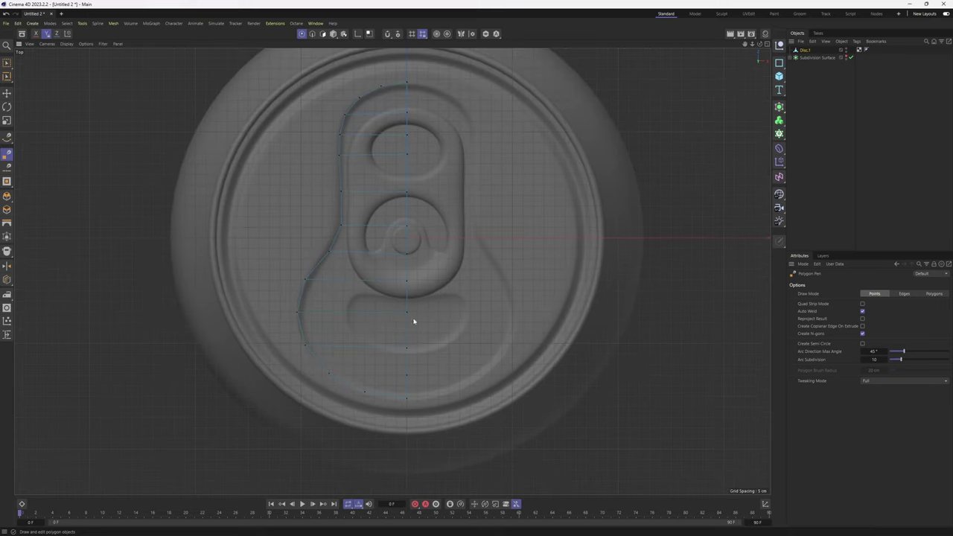
pyautogui.click(381, 87)
pyautogui.click(364, 391)
pyautogui.keyDown('alt'); pyautogui.moveTo(388, 300); pyautogui.dragTo(394, 281, button='middle'); pyautogui.keyUp('alt')
pyautogui.scroll(4, 394, 280)
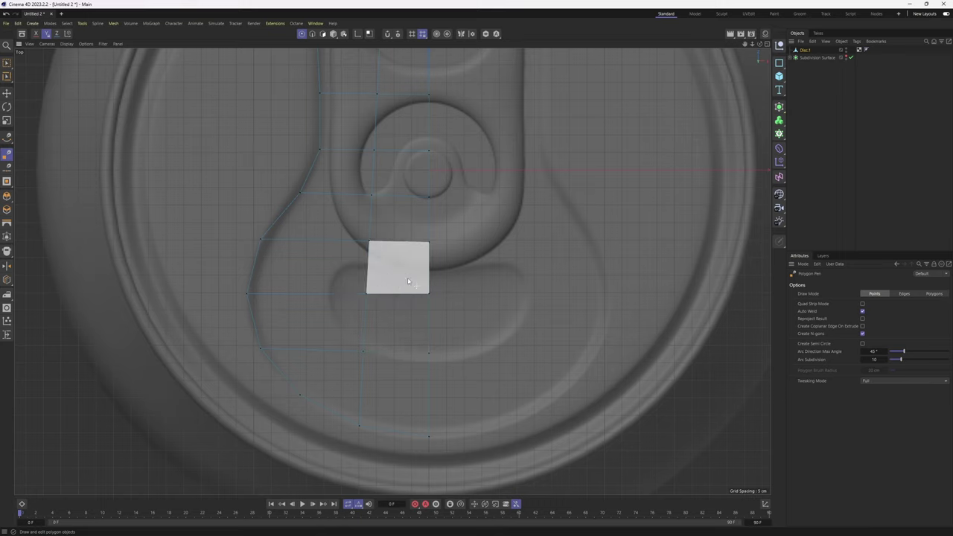
pyautogui.scroll(-3, 380, 385)
pyautogui.keyDown('alt'); pyautogui.moveTo(484, 185); pyautogui.dragTo(510, 211, button='middle'); pyautogui.keyUp('alt')
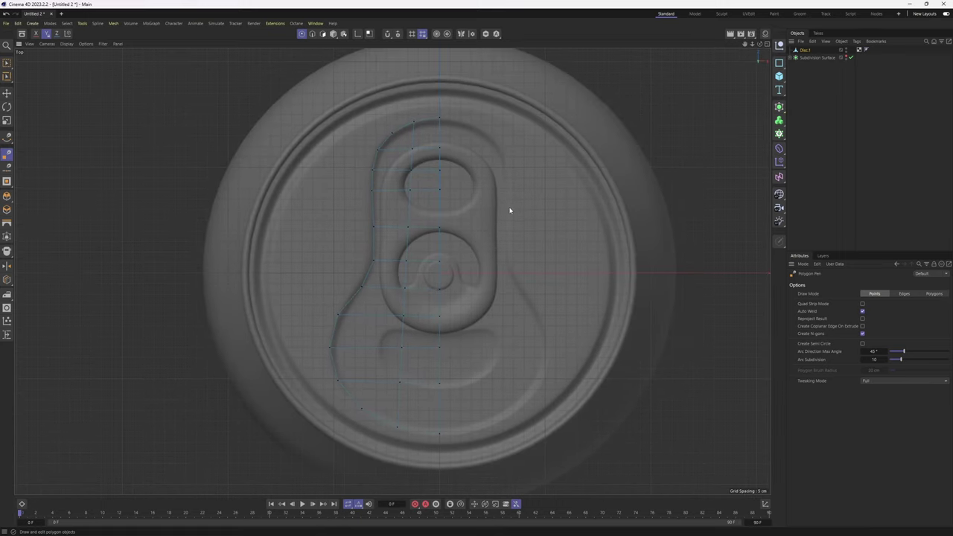
# - Select all the centre-line points and set their X position and X size to 0 cm
pyautogui.press('0')
pyautogui.moveTo(433, 104); pyautogui.dragTo(498, 480)
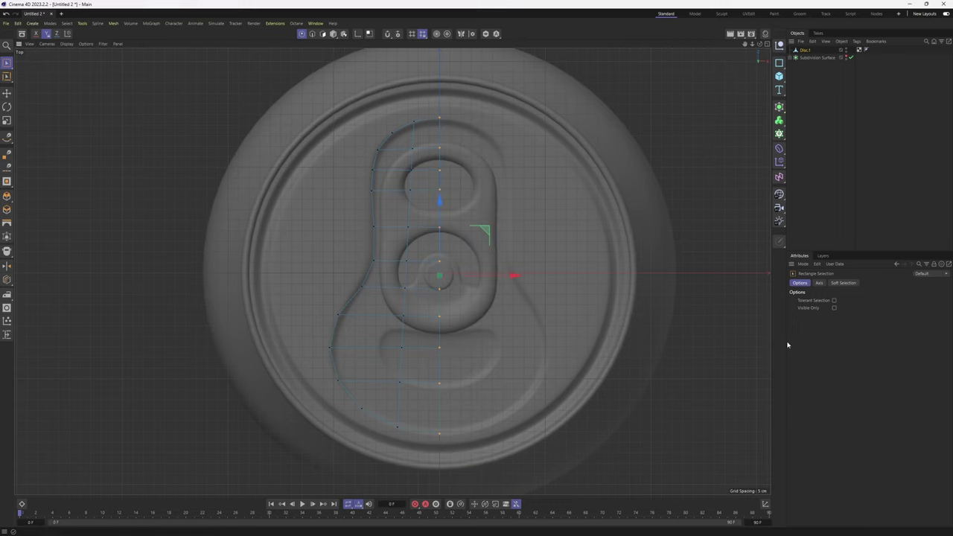
pyautogui.click(764, 504)
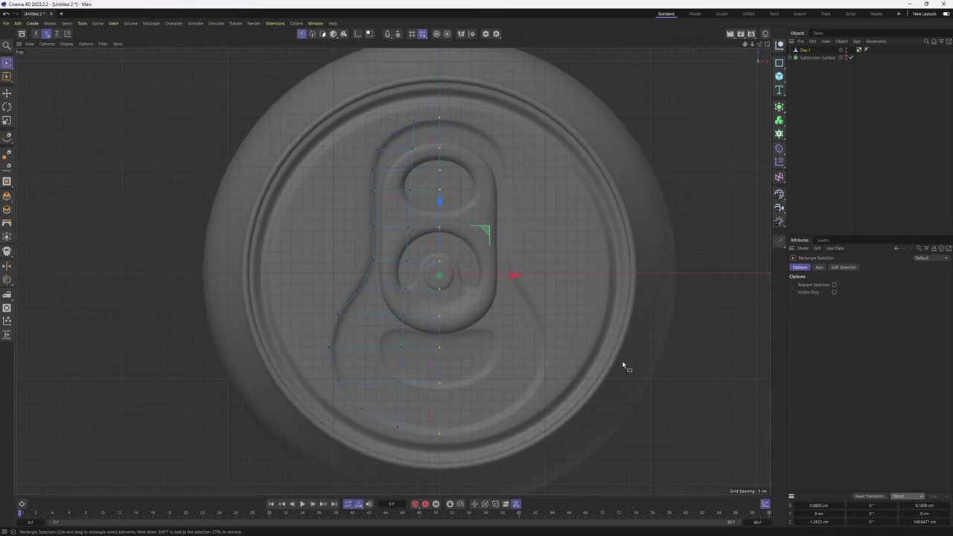
pyautogui.moveTo(431, 116); pyautogui.dragTo(500, 445)
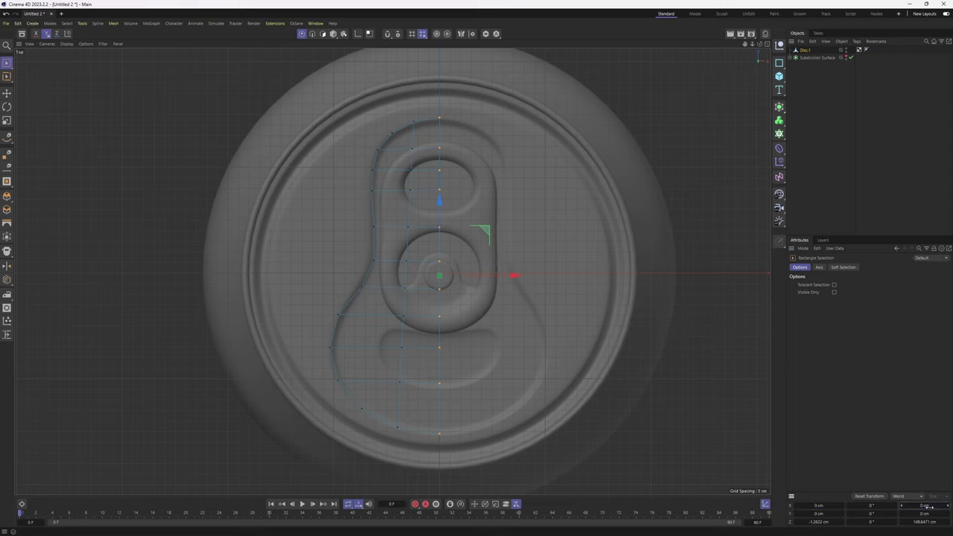
pyautogui.scroll(-2, 505, 251)
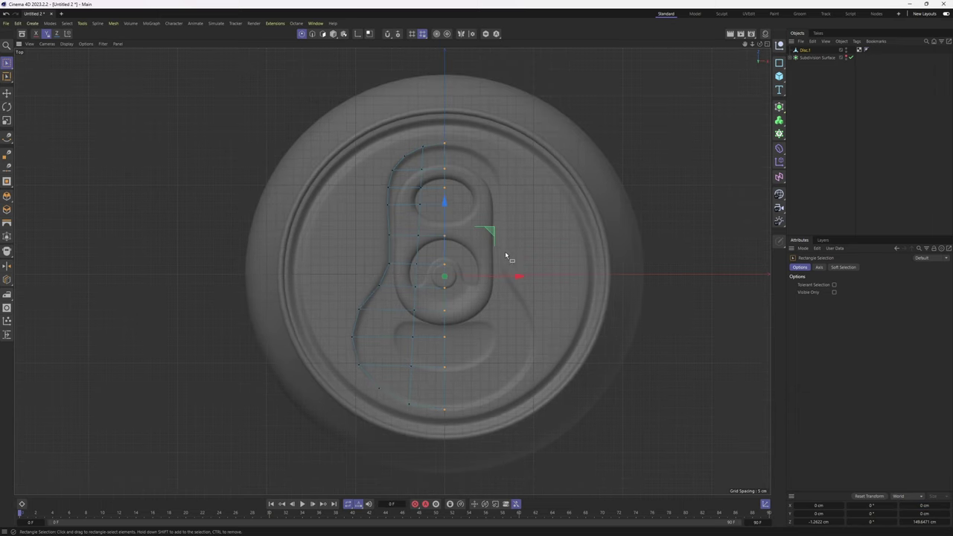
# - Add a Symmetry generator to the half panel so it is mirrored across the centre line
pyautogui.press('Return')
pyautogui.keyDown('alt'); pyautogui.moveTo(531, 257); pyautogui.dragTo(538, 208, button='middle'); pyautogui.keyUp('alt')
pyautogui.scroll(3, 527, 209)
pyautogui.scroll(-2, 479, 174)
pyautogui.moveTo(472, 216)
pyautogui.keyDown('alt'); pyautogui.mouseDown(button='middle')
pyautogui.moveTo(479, 175)
pyautogui.moveTo(471, 225)
pyautogui.mouseUp(button='middle'); pyautogui.keyUp('alt')
pyautogui.click(779, 106)
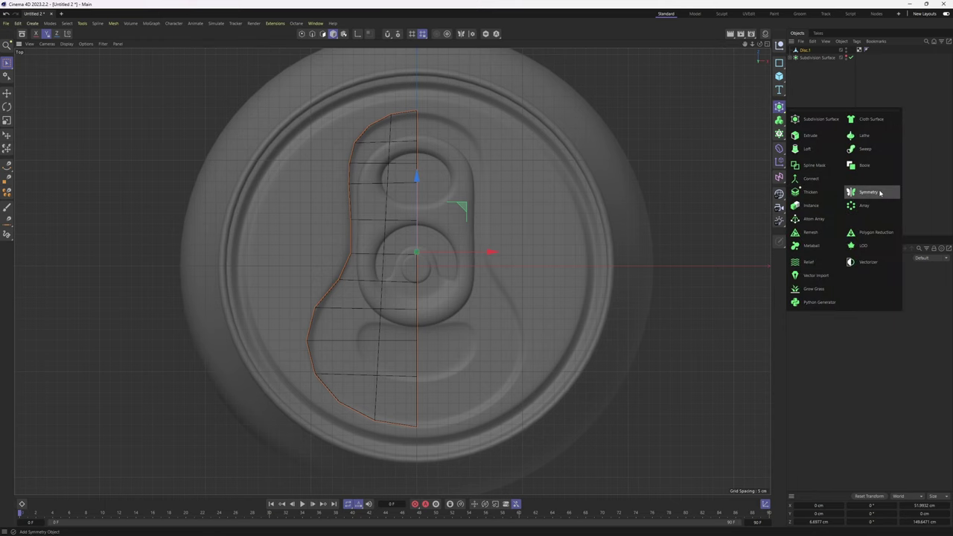
pyautogui.click(869, 192)
pyautogui.scroll(2, 451, 191)
pyautogui.scroll(2, 505, 145)
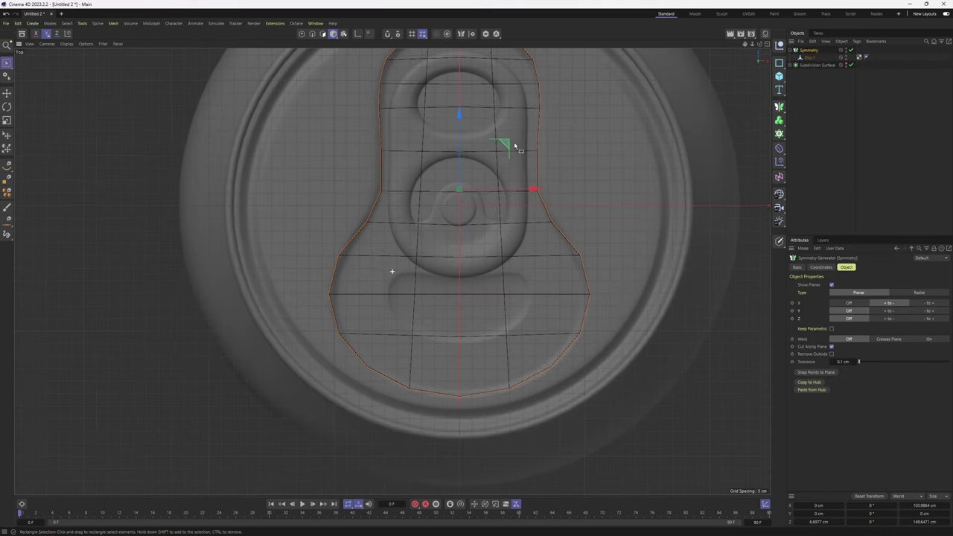
pyautogui.scroll(-1, 518, 129)
pyautogui.keyDown('alt'); pyautogui.moveTo(516, 127); pyautogui.dragTo(490, 207, button='middle'); pyautogui.keyUp('alt')
# - Set the Symmetry's Weld option to On, make it editable, and select the mirrored disc mesh inside it
pyautogui.press('c')
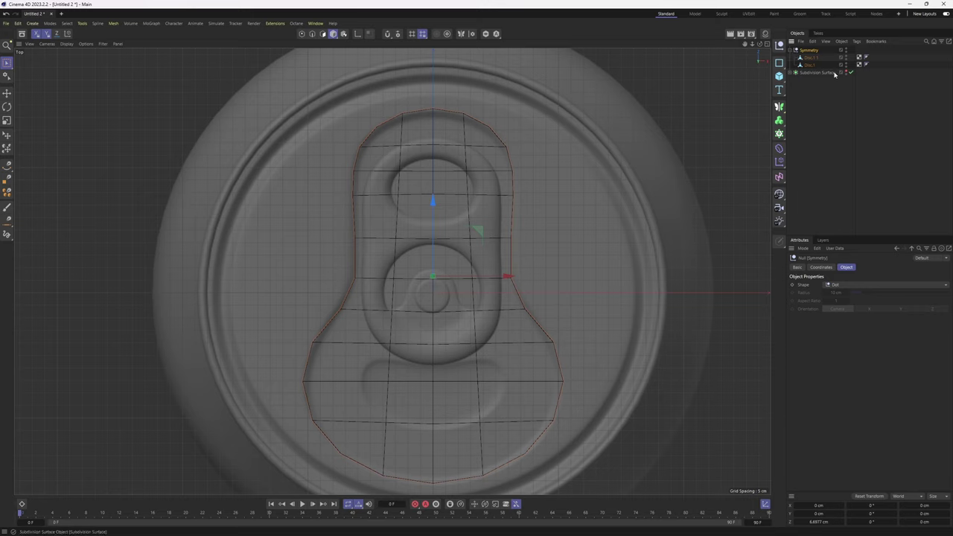
pyautogui.hotkey('ctrl', 'z')
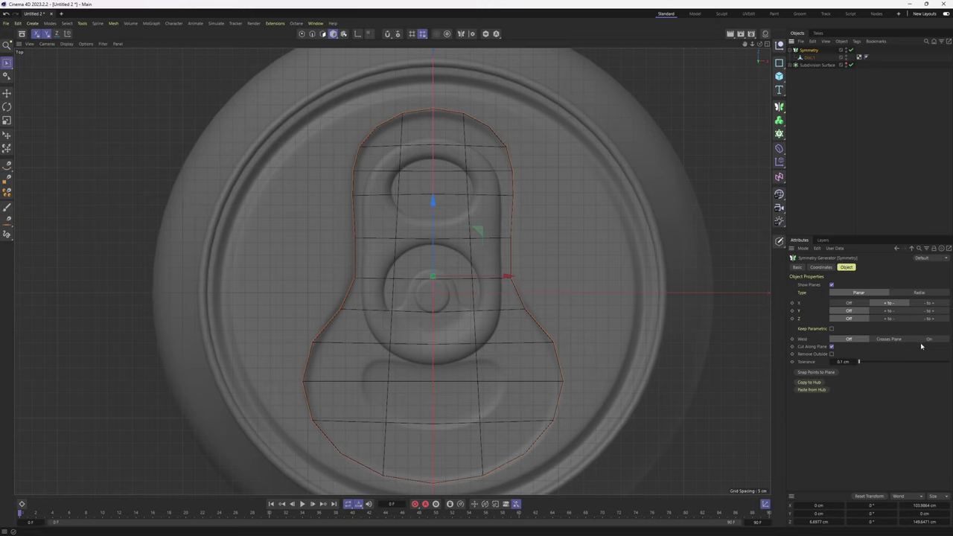
pyautogui.click(930, 339)
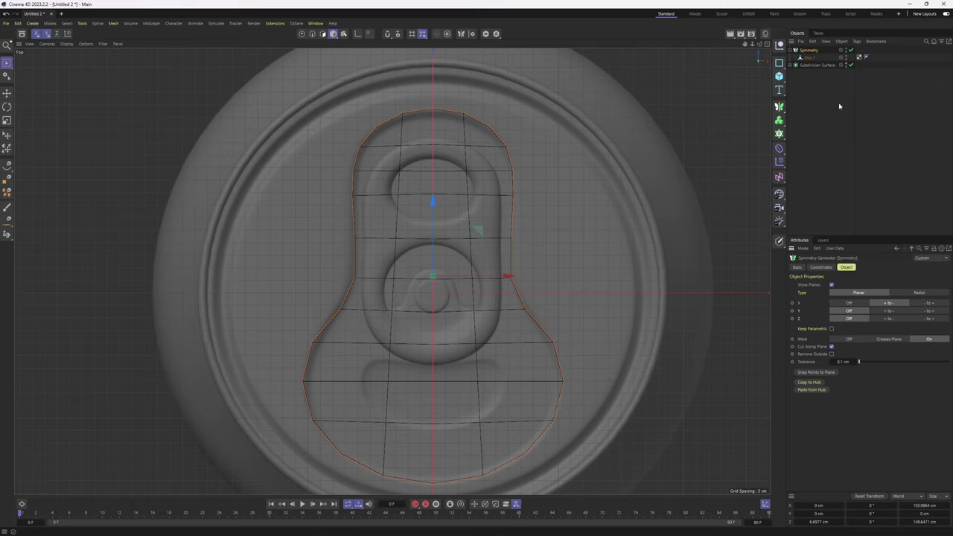
pyautogui.press('c')
pyautogui.click(791, 50)
pyautogui.click(808, 58)
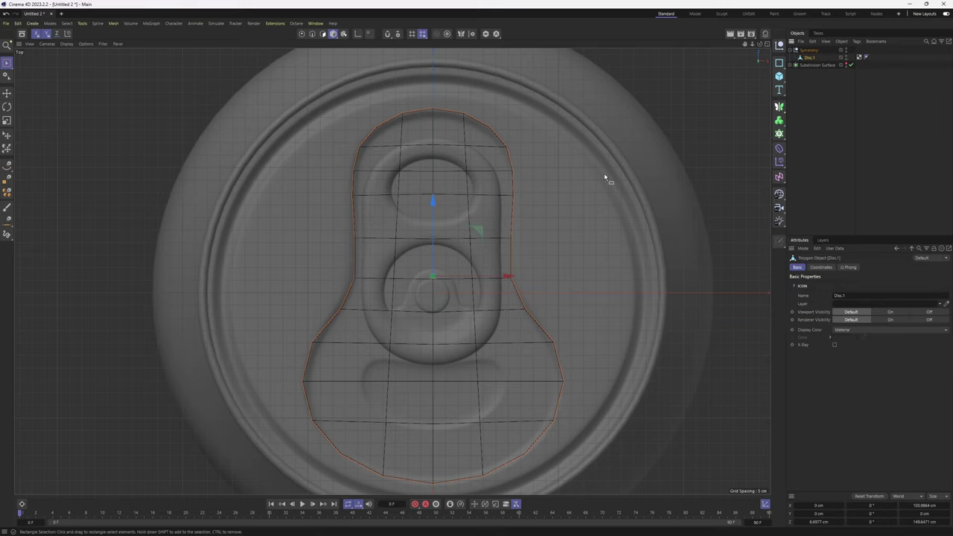
# - Select the complete outer edge outline of the mirrored panel
pyautogui.scroll(-2, 578, 200)
pyautogui.press('Return')
pyautogui.press('e')
pyautogui.doubleClick(534, 233)
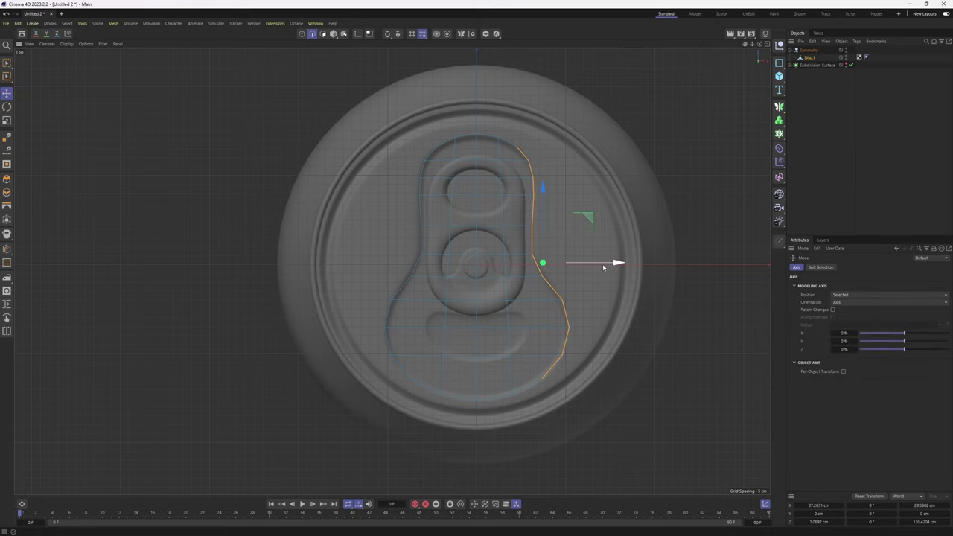
pyautogui.keyDown('shift'); pyautogui.doubleClick(508, 142); pyautogui.keyUp('shift')
pyautogui.keyDown('shift'); pyautogui.doubleClick(426, 190); pyautogui.keyUp('shift')
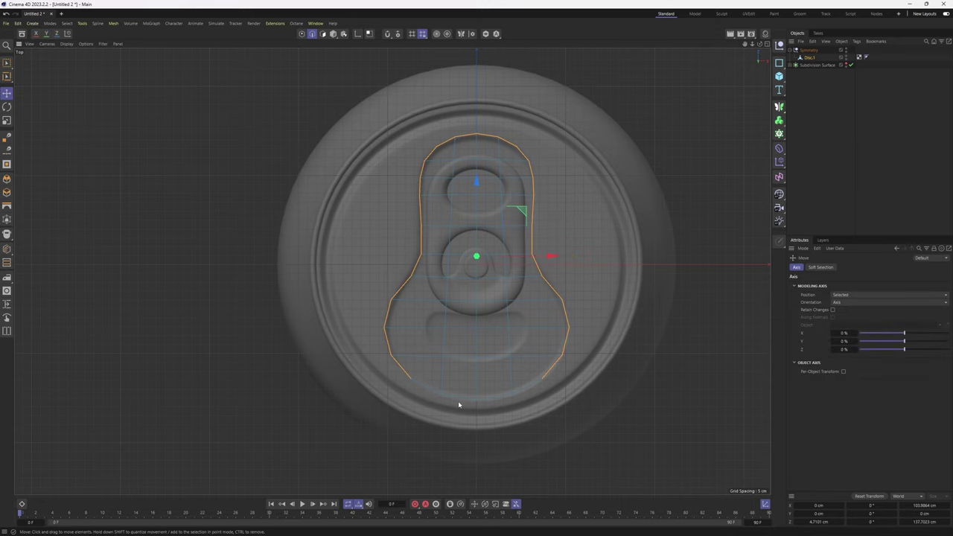
pyautogui.keyDown('alt'); pyautogui.moveTo(575, 265); pyautogui.dragTo(549, 294, button='middle'); pyautogui.keyUp('alt')
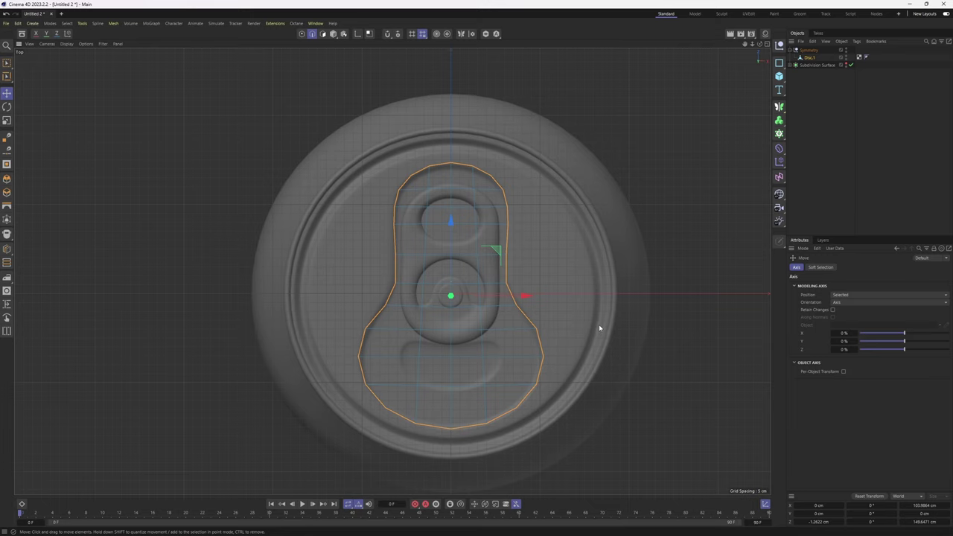
# - Extrude the panel's outline edges outward by scaling, and shape the new edge loop into a circle with Fit Circle
pyautogui.press('t')
pyautogui.moveTo(554, 387); pyautogui.dragTo(574, 376)
pyautogui.rightClick(579, 221)
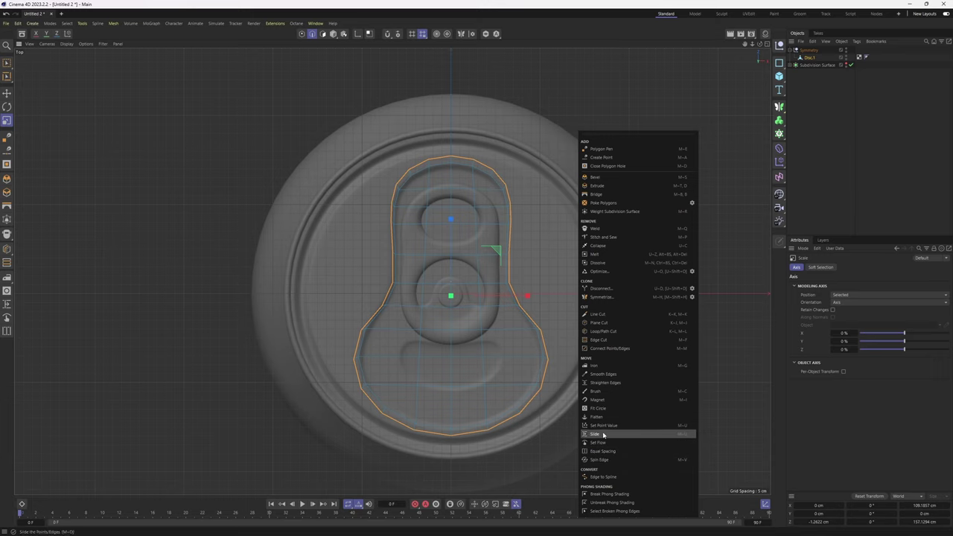
pyautogui.click(602, 408)
pyautogui.moveTo(581, 405); pyautogui.dragTo(614, 405)
# - Align the circular edge loop with the reference lid at about 163 cm across, and extrude it outward to the rim at about 181 cm
pyautogui.press('e')
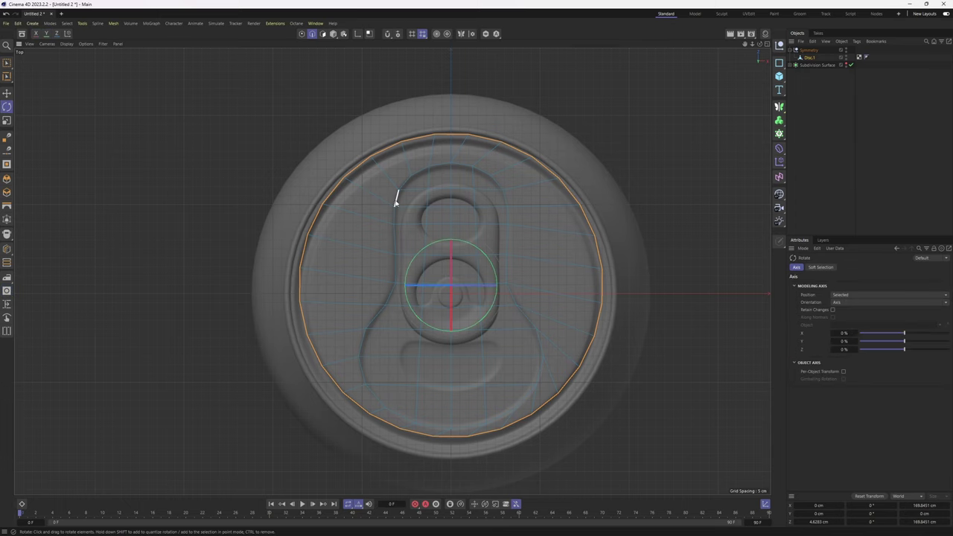
pyautogui.moveTo(449, 234); pyautogui.dragTo(571, 291)
pyautogui.press('t')
pyautogui.moveTo(746, 363); pyautogui.dragTo(724, 359)
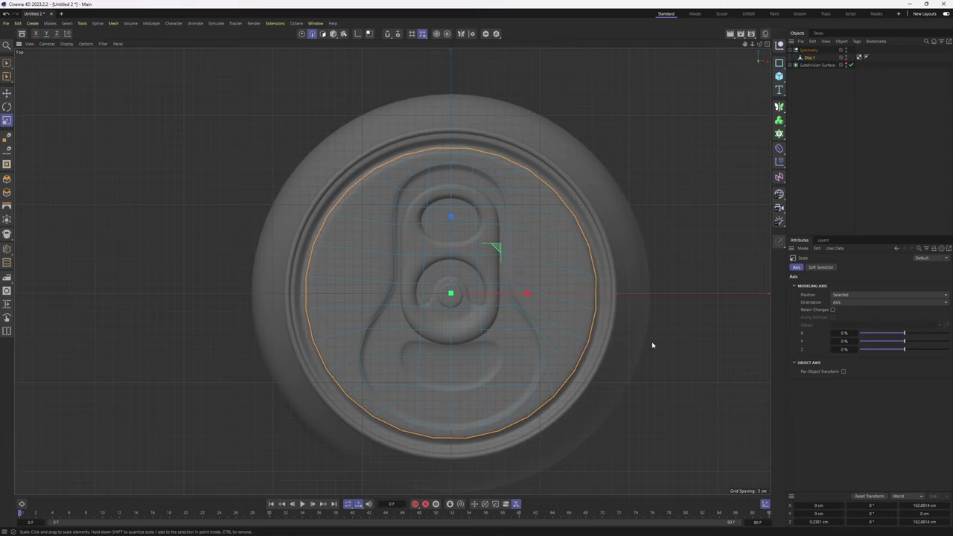
pyautogui.moveTo(652, 345); pyautogui.dragTo(708, 401)
pyautogui.scroll(2, 481, 377)
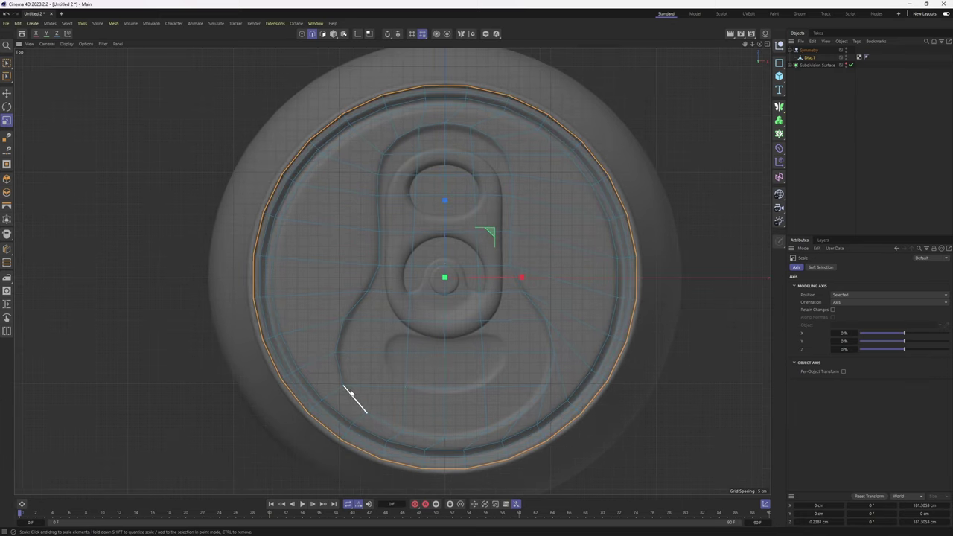
# - Select the middle edge loop of the rim and lower it in the perspective view to form the lid's groove
pyautogui.scroll(2, 298, 237)
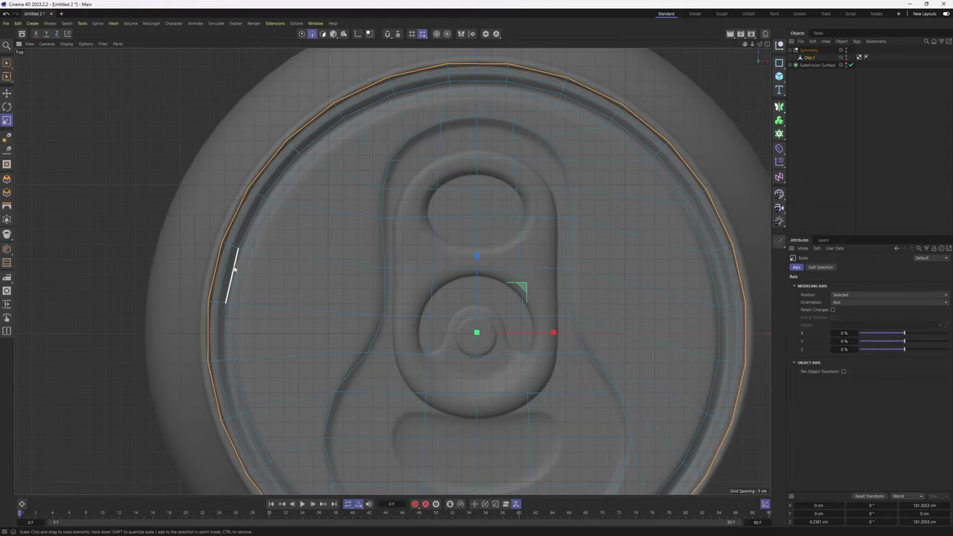
pyautogui.doubleClick(233, 269)
pyautogui.middleClick(246, 262)
pyautogui.middleClick(266, 251)
pyautogui.press('e')
pyautogui.keyDown('alt'); pyautogui.moveTo(418, 339); pyautogui.dragTo(418, 257); pyautogui.keyUp('alt')
pyautogui.scroll(4, 437, 247)
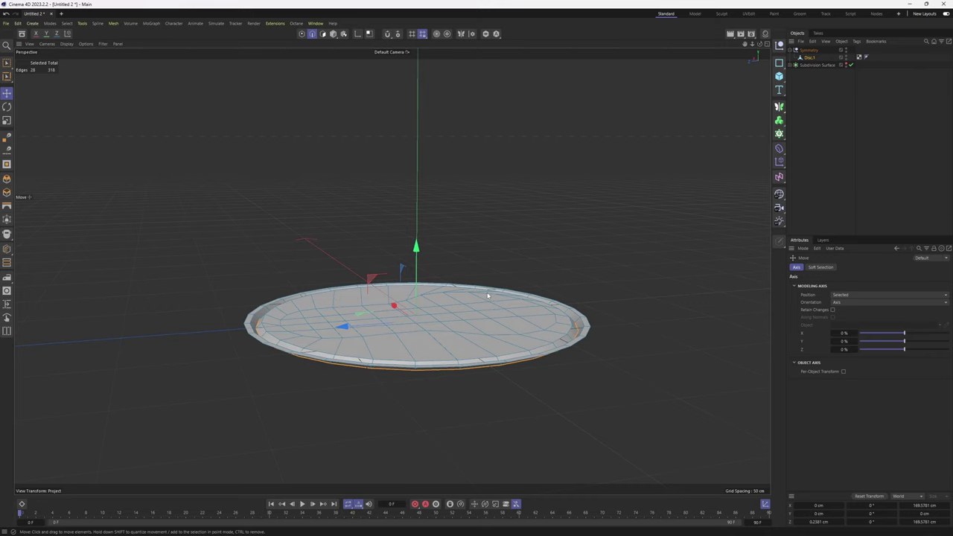
# - Select all polygons of the keyhole-shaped panel in the middle of the lid
pyautogui.keyDown('alt'); pyautogui.moveTo(487, 295); pyautogui.dragTo(346, 302); pyautogui.keyUp('alt')
pyautogui.scroll(3, 349, 302)
pyautogui.press('Return')
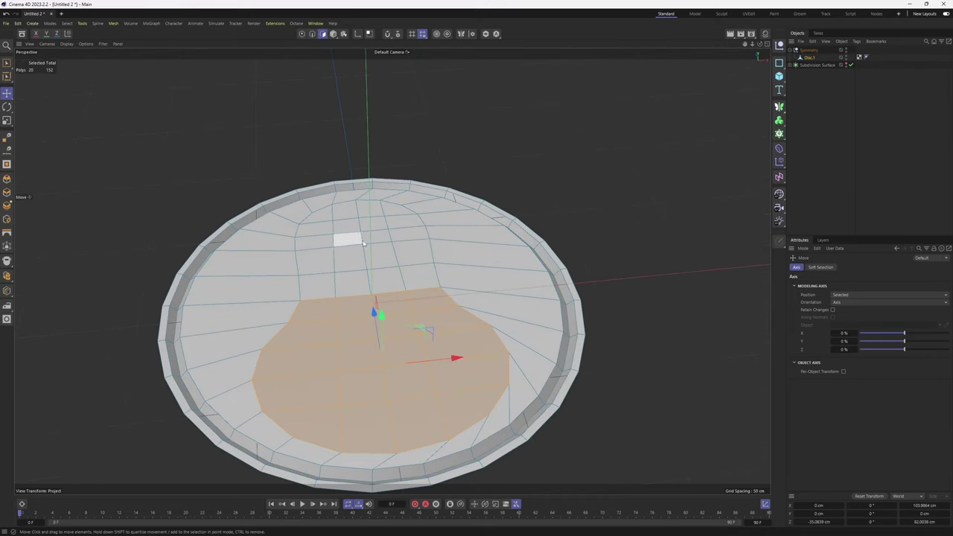
pyautogui.moveTo(363, 243)
pyautogui.mouseDown()
pyautogui.moveTo(372, 207)
pyautogui.moveTo(345, 255)
pyautogui.moveTo(376, 296)
pyautogui.moveTo(315, 308)
pyautogui.moveTo(415, 422)
pyautogui.moveTo(439, 317)
pyautogui.moveTo(347, 357)
pyautogui.moveTo(446, 206)
pyautogui.moveTo(399, 210)
pyautogui.mouseUp()
pyautogui.keyDown('ctrl'); pyautogui.click(460, 209); pyautogui.keyUp('ctrl')
# - Inset the selected panel polygons by 2.2 cm
pyautogui.middleClick(509, 259)
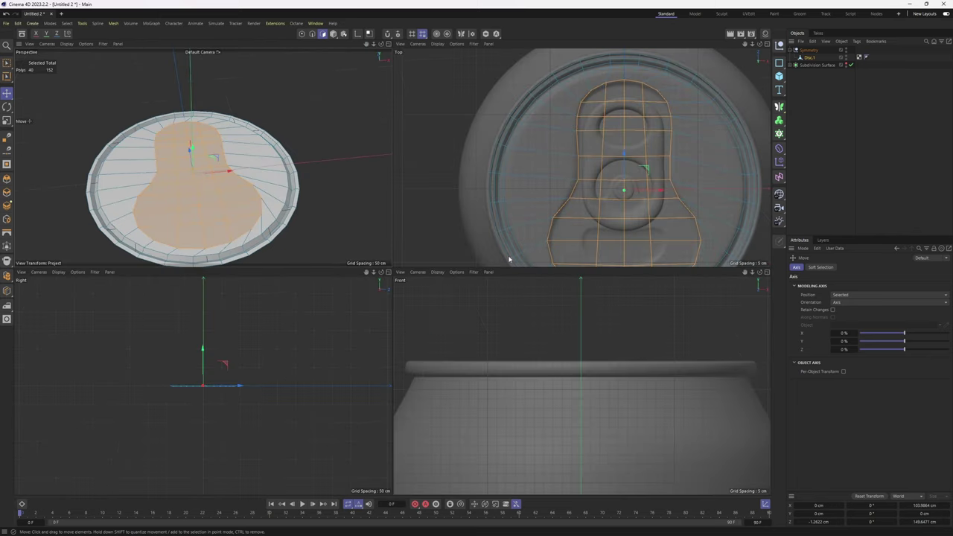
pyautogui.middleClick(567, 182)
pyautogui.middleClick(308, 231)
pyautogui.scroll(3, 308, 231)
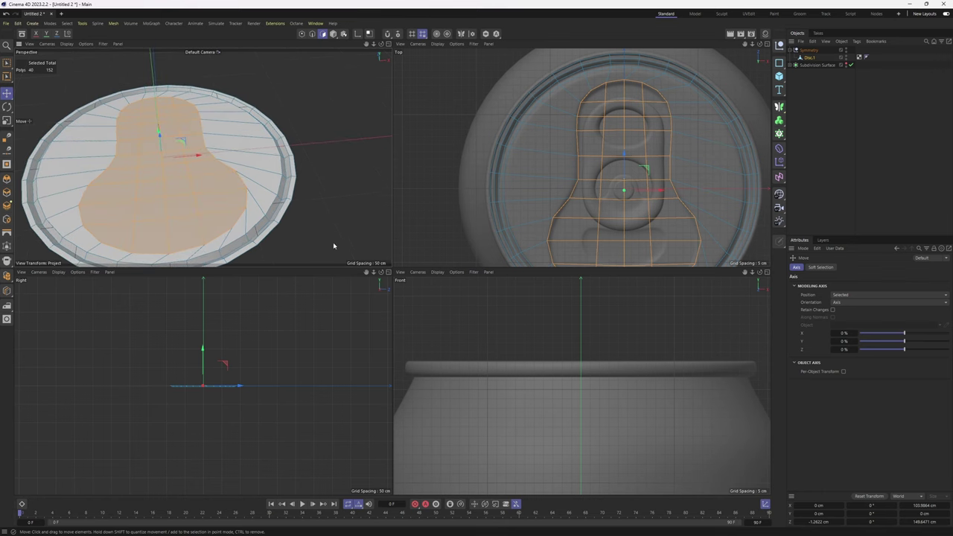
pyautogui.press('i')
pyautogui.middleClick(333, 246)
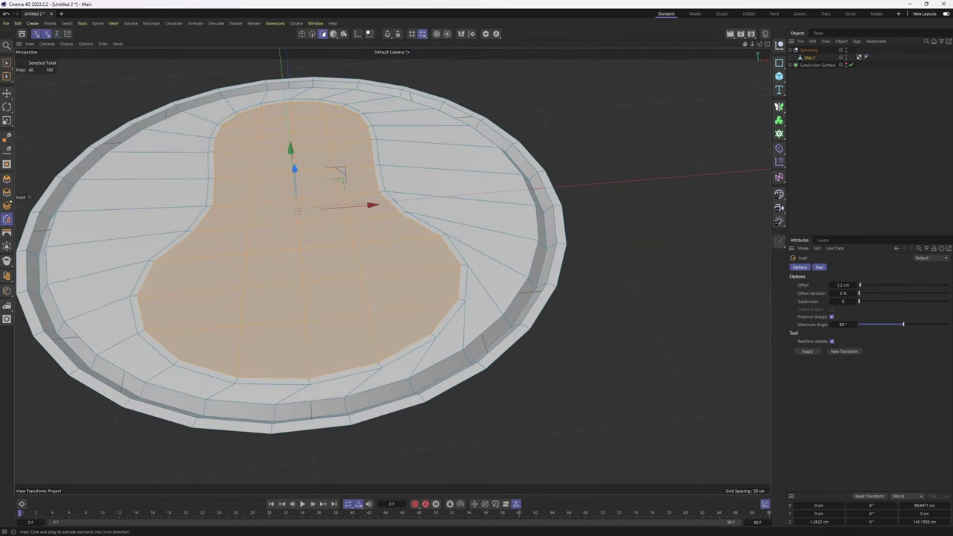
# - Lower the inset panel polygons by about 1.4 cm to form the lid's recess
pyautogui.press('e')
pyautogui.keyDown('alt'); pyautogui.moveTo(285, 151); pyautogui.dragTo(304, 115); pyautogui.keyUp('alt')
pyautogui.hotkey('ctrl', 'shift', 'z')
# - Hide the workplane in the perspective view
pyautogui.click(104, 44)
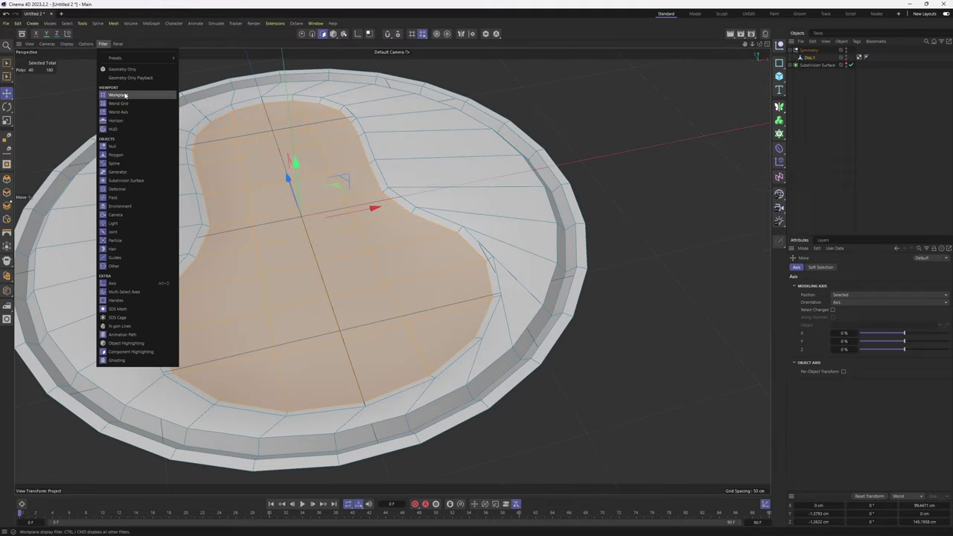
pyautogui.click(125, 95)
pyautogui.keyDown('alt'); pyautogui.moveTo(298, 158); pyautogui.dragTo(302, 155); pyautogui.keyUp('alt')
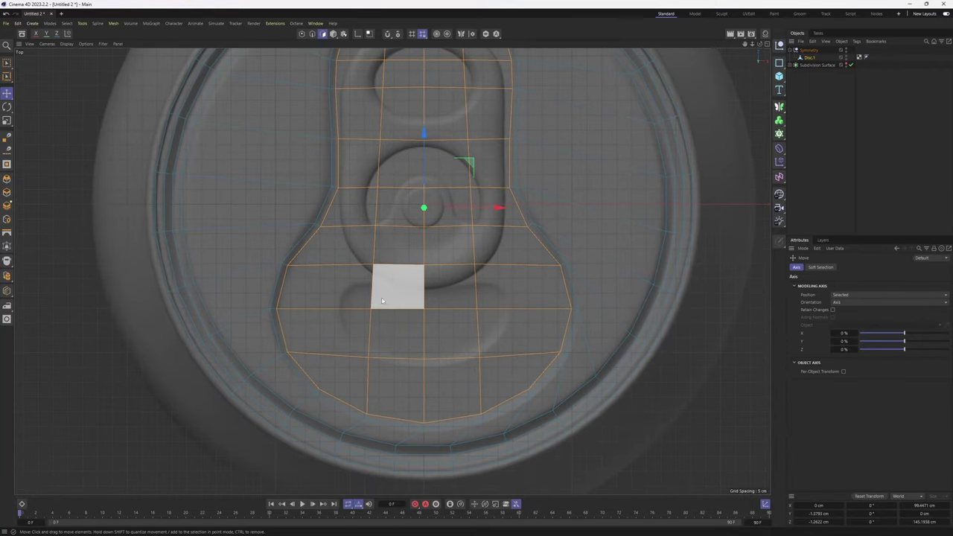
# - Slide the three middle points of the row under the kidney-shaped mark down past the mark's lower edge in the top view
pyautogui.scroll(3, 394, 328)
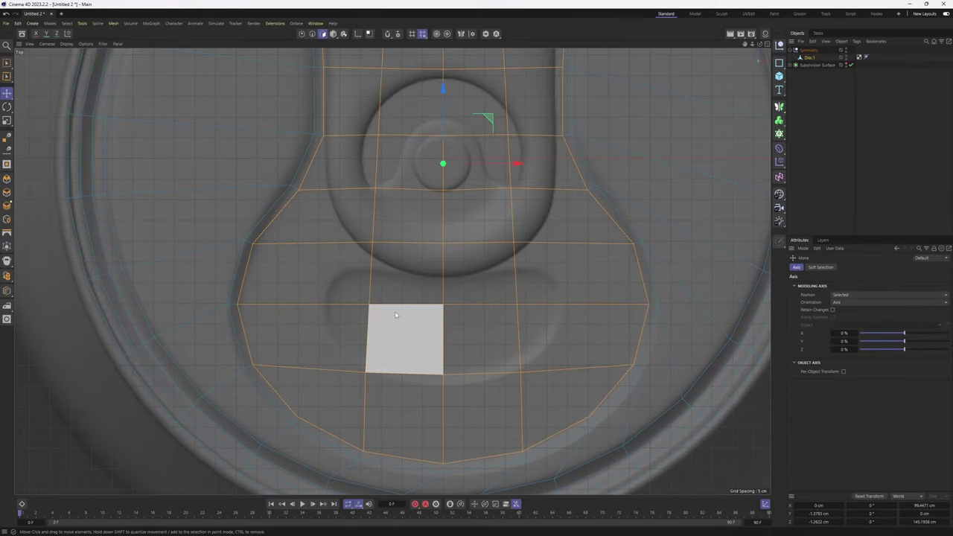
pyautogui.moveTo(479, 291); pyautogui.dragTo(539, 322)
pyautogui.scroll(2, 621, 376)
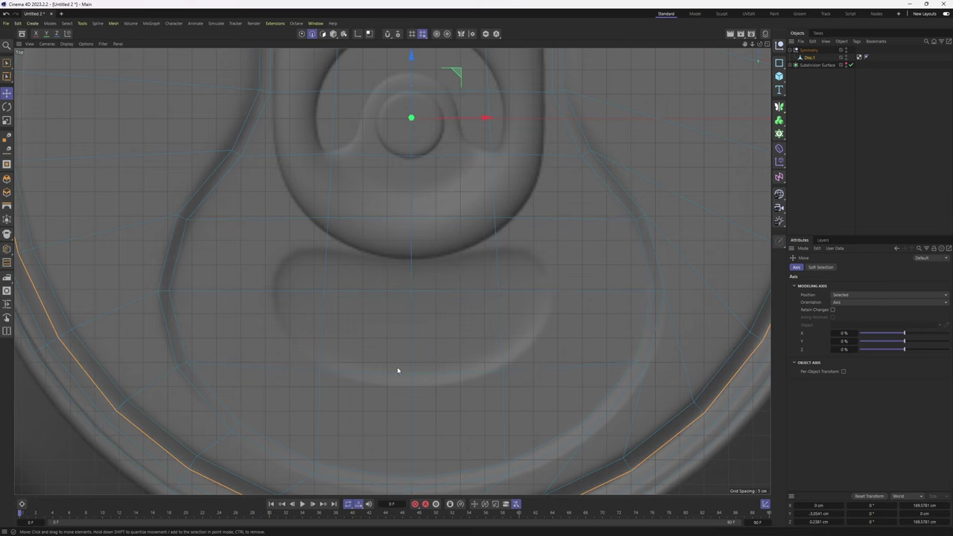
pyautogui.keyDown('alt'); pyautogui.moveTo(398, 370); pyautogui.dragTo(400, 315, button='middle'); pyautogui.keyUp('alt')
pyautogui.press('Return')
pyautogui.press('m')
pyautogui.press('o')
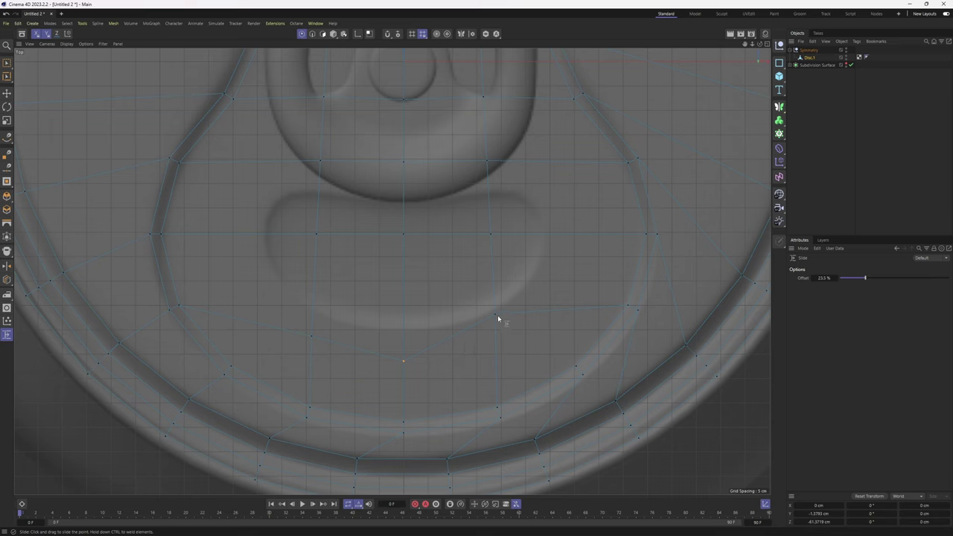
pyautogui.moveTo(496, 334); pyautogui.dragTo(495, 333)
# - Select the eight polygons covering the kidney-shaped mark and inset them by about 2.1 cm
pyautogui.press('Return')
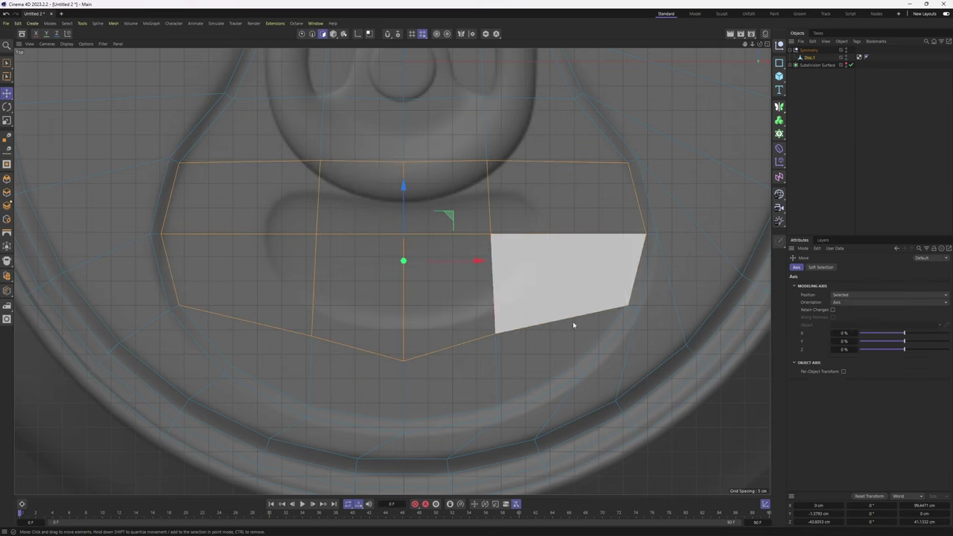
pyautogui.rightClick(482, 190)
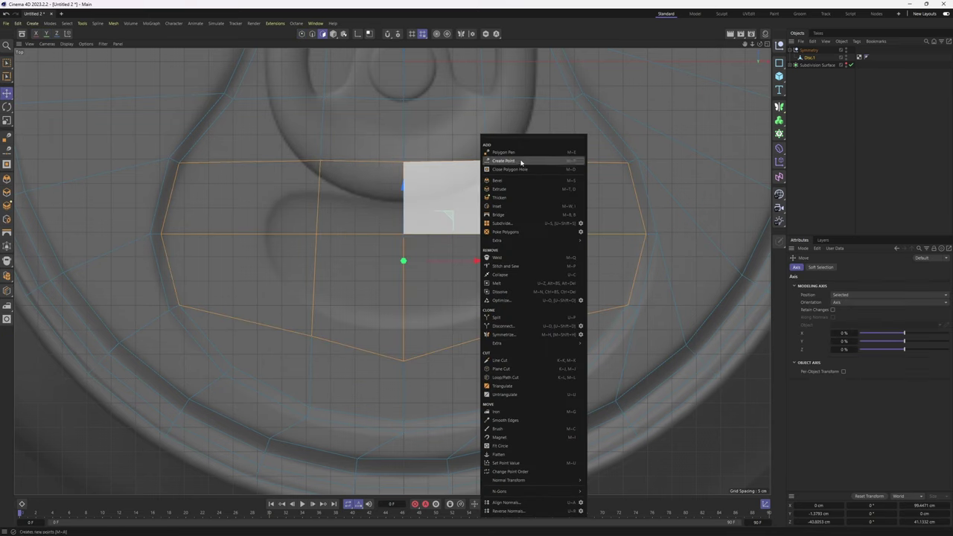
pyautogui.moveTo(525, 348)
pyautogui.click(498, 206)
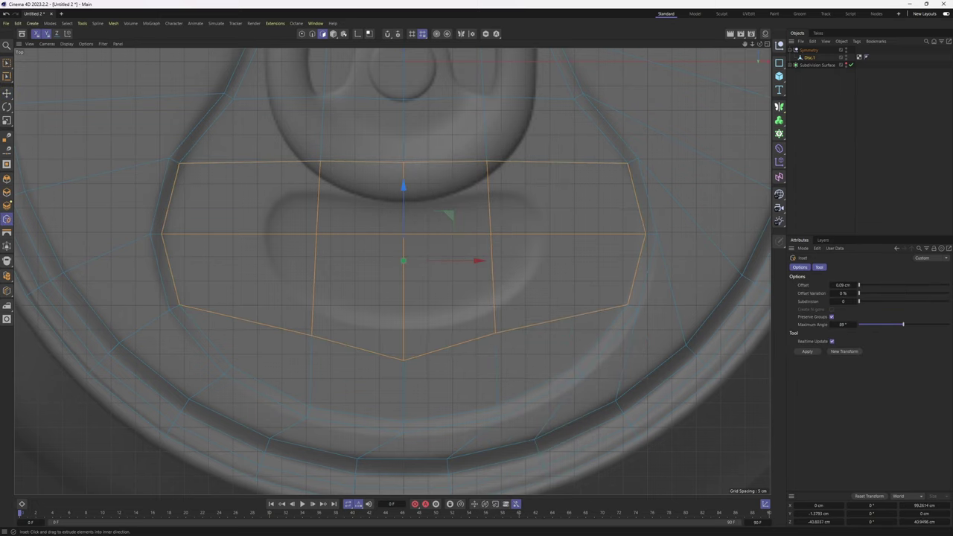
pyautogui.moveTo(500, 238); pyautogui.dragTo(507, 238)
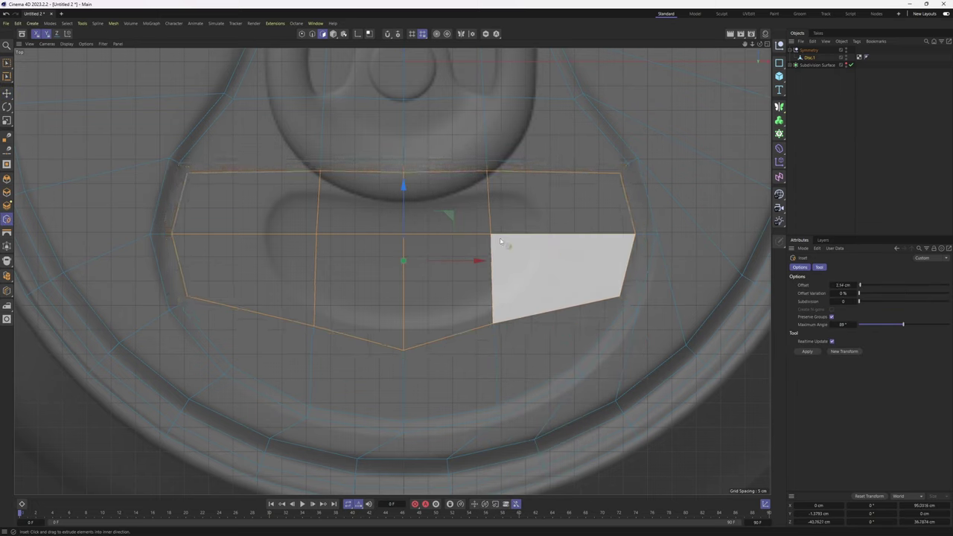
# - Move the outer points on the inset's left side onto the outline of the kidney-shaped mark in the top view
pyautogui.press('Return')
pyautogui.middleClick(397, 339)
pyautogui.middleClick(257, 168)
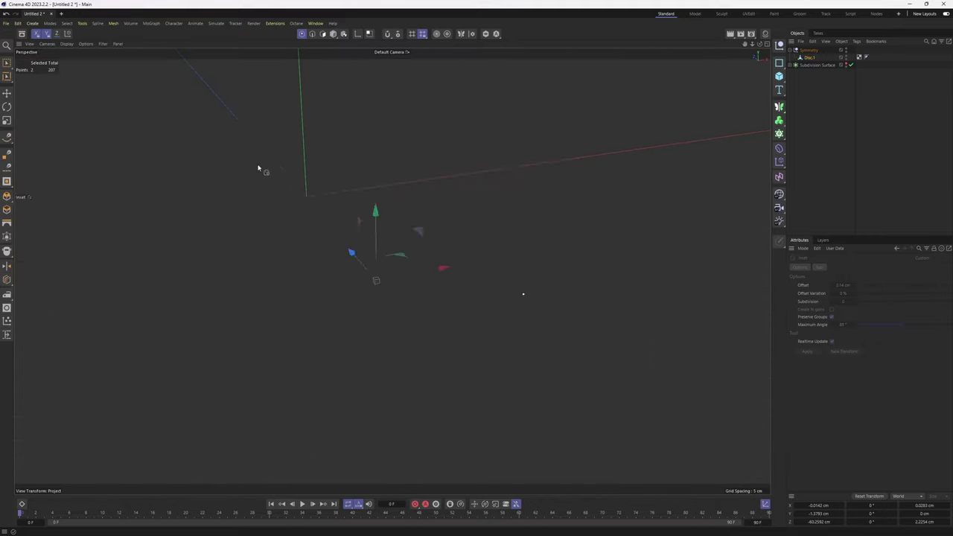
pyautogui.middleClick(543, 310)
pyautogui.middleClick(528, 253)
pyautogui.press('e')
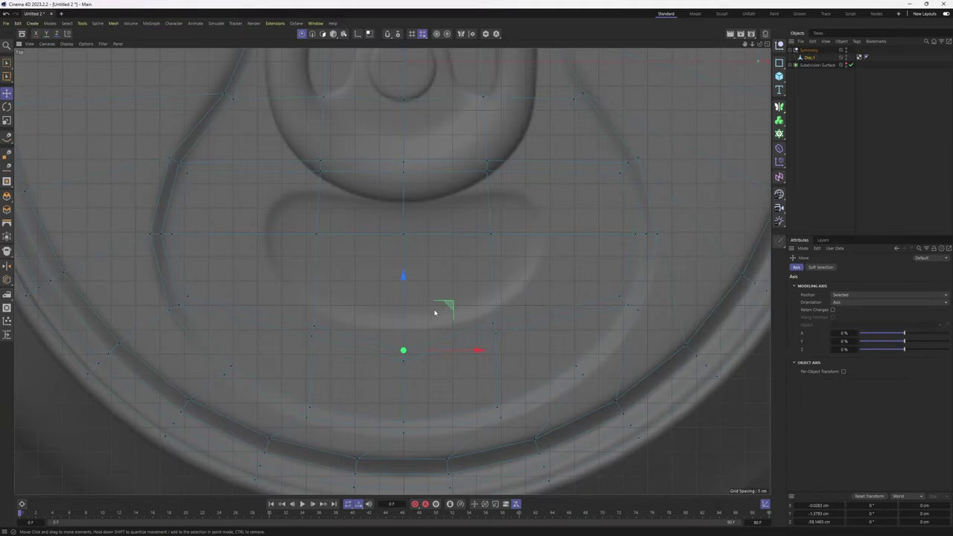
pyautogui.moveTo(435, 313); pyautogui.dragTo(372, 280)
pyautogui.moveTo(187, 296); pyautogui.dragTo(317, 256)
pyautogui.moveTo(172, 233); pyautogui.dragTo(278, 233)
pyautogui.moveTo(187, 173); pyautogui.dragTo(293, 209)
# - Adjust the upper, middle and lower points of the inset's left half and centre line to follow the kidney-shaped mark
pyautogui.click(319, 171)
pyautogui.moveTo(320, 138); pyautogui.dragTo(321, 141)
pyautogui.click(403, 234)
pyautogui.moveTo(407, 205); pyautogui.dragTo(358, 195)
pyautogui.click(404, 172)
pyautogui.moveTo(325, 136); pyautogui.dragTo(323, 143)
pyautogui.click(310, 336)
pyautogui.moveTo(313, 262); pyautogui.dragTo(313, 286)
pyautogui.moveTo(405, 288); pyautogui.dragTo(404, 298)
pyautogui.click(402, 201)
pyautogui.moveTo(404, 137); pyautogui.dragTo(406, 209)
pyautogui.click(405, 233)
pyautogui.click(316, 235)
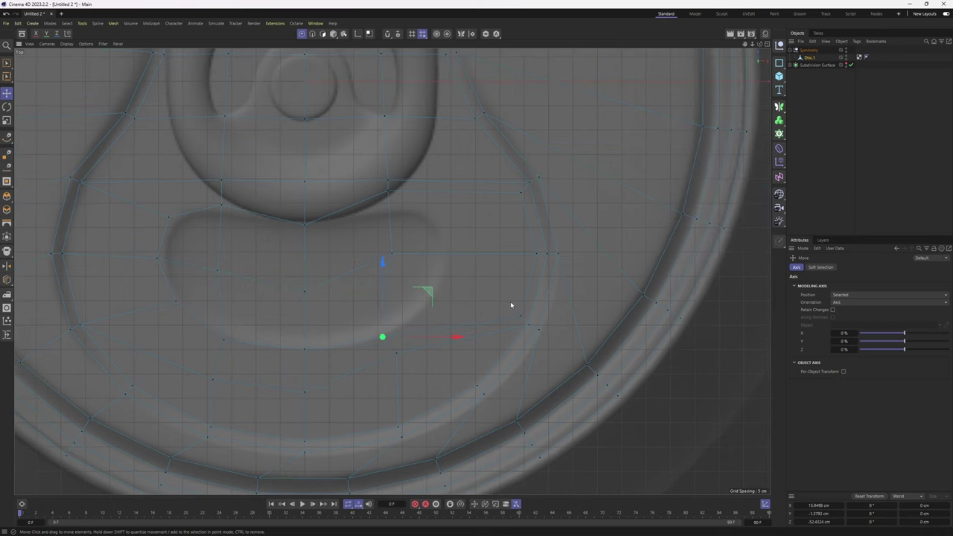
# - Move the points of the inset's right half onto the outline of the kidney-shaped mark and even out the surrounding points
pyautogui.moveTo(545, 295); pyautogui.dragTo(400, 219)
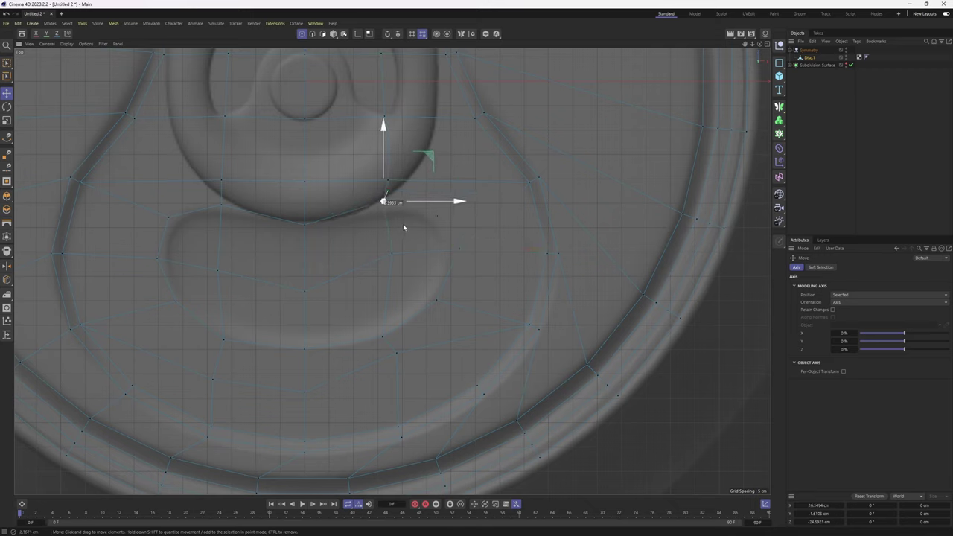
pyautogui.moveTo(402, 263); pyautogui.dragTo(397, 280)
pyautogui.scroll(-2, 399, 287)
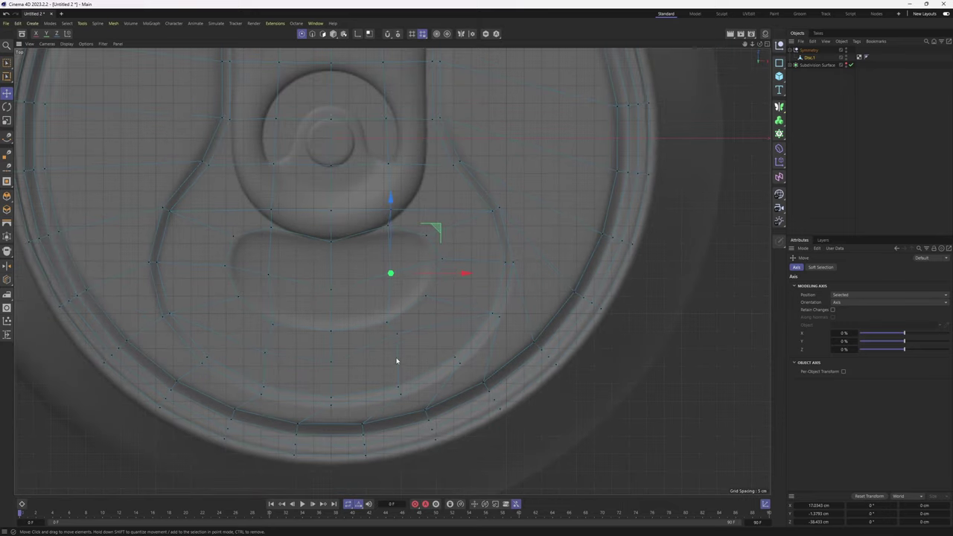
pyautogui.click(397, 334)
pyautogui.moveTo(402, 286); pyautogui.dragTo(401, 287)
# - Extrude the eight kidney-shaped polygons downward by about 2.3 cm in the perspective view
pyautogui.middleClick(401, 286)
pyautogui.middleClick(306, 221)
pyautogui.keyDown('alt'); pyautogui.moveTo(306, 221); pyautogui.dragTo(342, 250); pyautogui.keyUp('alt')
pyautogui.press('Return')
pyautogui.press('Return')
pyautogui.moveTo(387, 218)
pyautogui.mouseDown()
pyautogui.moveTo(299, 260)
pyautogui.moveTo(269, 253)
pyautogui.mouseUp()
pyautogui.scroll(1, 339, 265)
pyautogui.middleClick(341, 265)
pyautogui.scroll(3, 591, 254)
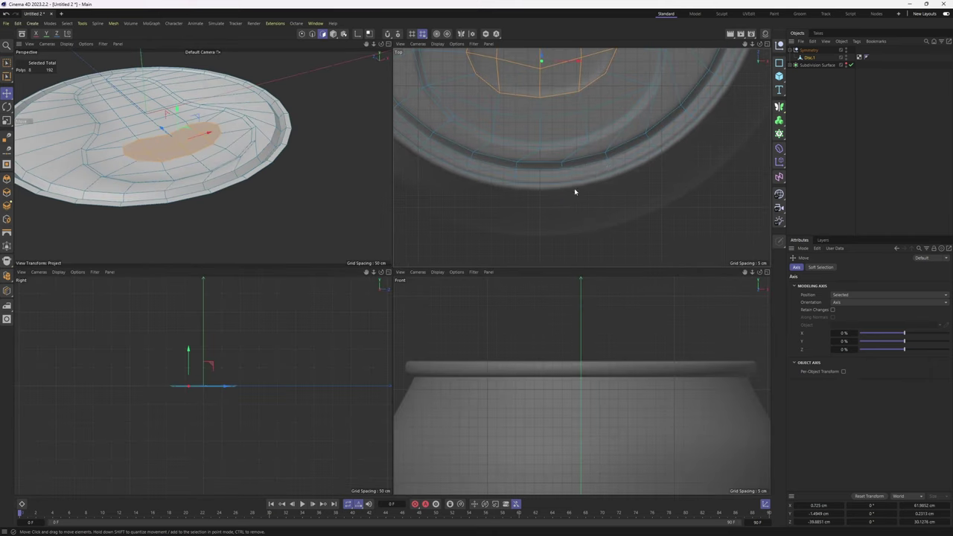
pyautogui.middleClick(250, 155)
pyautogui.keyDown('alt'); pyautogui.moveTo(322, 232); pyautogui.dragTo(368, 223); pyautogui.keyUp('alt')
pyautogui.scroll(1, 368, 223)
pyautogui.keyDown('ctrl'); pyautogui.moveTo(344, 173); pyautogui.dragTo(347, 186); pyautogui.keyUp('ctrl')
pyautogui.keyDown('alt'); pyautogui.moveTo(356, 229); pyautogui.dragTo(374, 248); pyautogui.keyUp('alt')
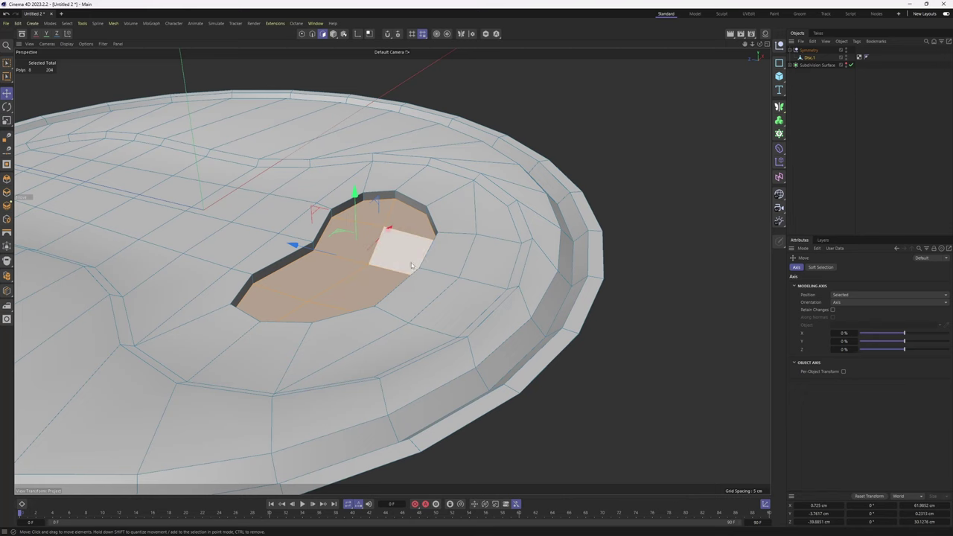
# - Scale the floor polygons of the kidney-shaped recess down to about 92% so its walls slope inward
pyautogui.press('t')
pyautogui.moveTo(583, 325); pyautogui.dragTo(548, 326)
pyautogui.keyDown('alt'); pyautogui.moveTo(398, 273); pyautogui.dragTo(437, 234, button='middle'); pyautogui.keyUp('alt')
pyautogui.scroll(-3, 439, 235)
pyautogui.keyDown('alt'); pyautogui.moveTo(462, 242); pyautogui.dragTo(519, 239); pyautogui.keyUp('alt')
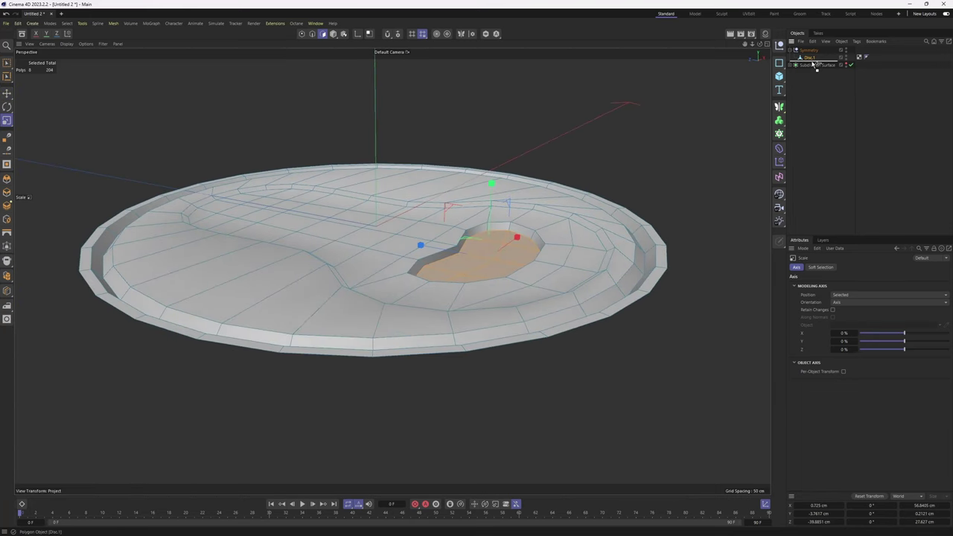
# - Take the Disc.1 object out of the Symmetry object and delete the empty Symmetry
pyautogui.moveTo(812, 64); pyautogui.dragTo(810, 61)
pyautogui.click(809, 50)
pyautogui.press('Delete')
# - Add a Subdivision Surface as the parent of the Disc.1 object
pyautogui.click(805, 49)
pyautogui.click(779, 107)
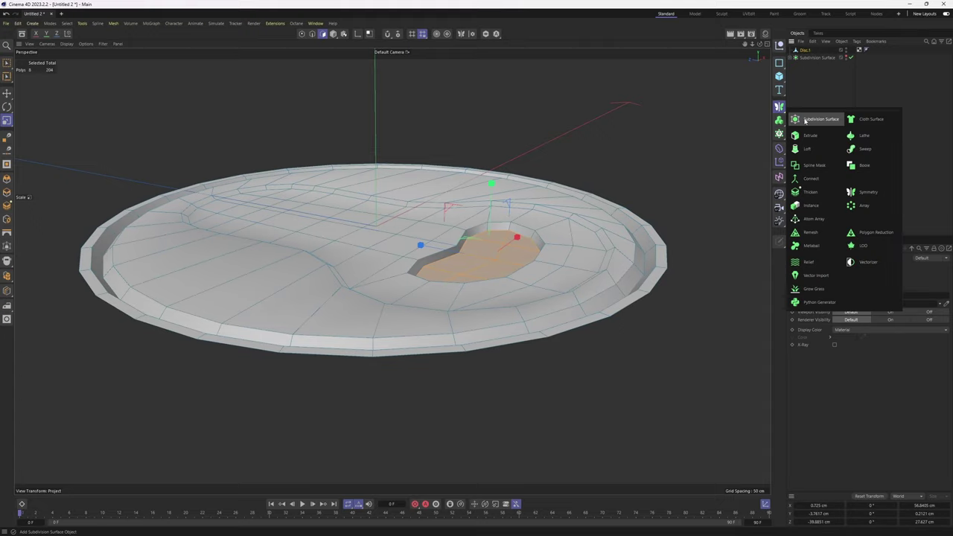
pyautogui.keyDown('alt'); pyautogui.click(805, 121); pyautogui.keyUp('alt')
pyautogui.keyDown('alt'); pyautogui.moveTo(710, 125); pyautogui.dragTo(737, 63, button='middle'); pyautogui.keyUp('alt')
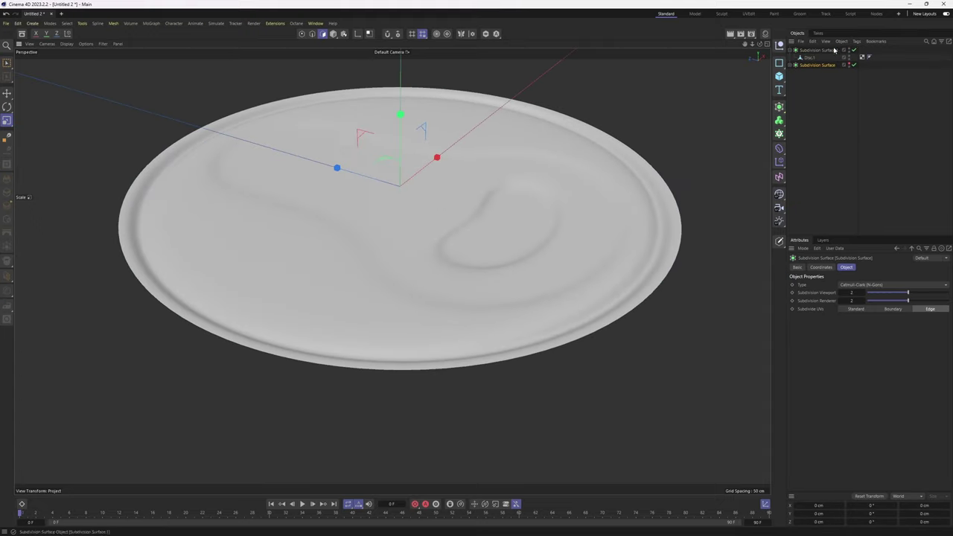
# - Cut two supporting edge loops into Disc.1 along the lid's rim and groove with Loop/Path Cut
pyautogui.click(809, 58)
pyautogui.press('k')
pyautogui.press('l')
pyautogui.scroll(3, 221, 250)
pyautogui.keyDown('alt'); pyautogui.moveTo(213, 259); pyautogui.dragTo(392, 271, button='right'); pyautogui.keyUp('alt')
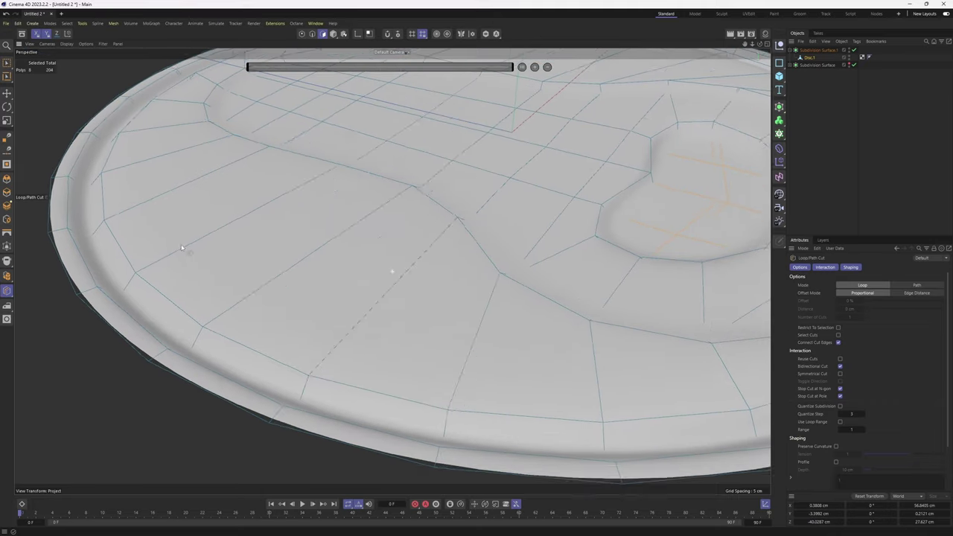
pyautogui.keyDown('alt'); pyautogui.moveTo(392, 270); pyautogui.dragTo(425, 204, button='middle'); pyautogui.keyUp('alt')
pyautogui.click(191, 265)
pyautogui.keyDown('alt'); pyautogui.moveTo(328, 247); pyautogui.dragTo(283, 265); pyautogui.keyUp('alt')
pyautogui.click(198, 321)
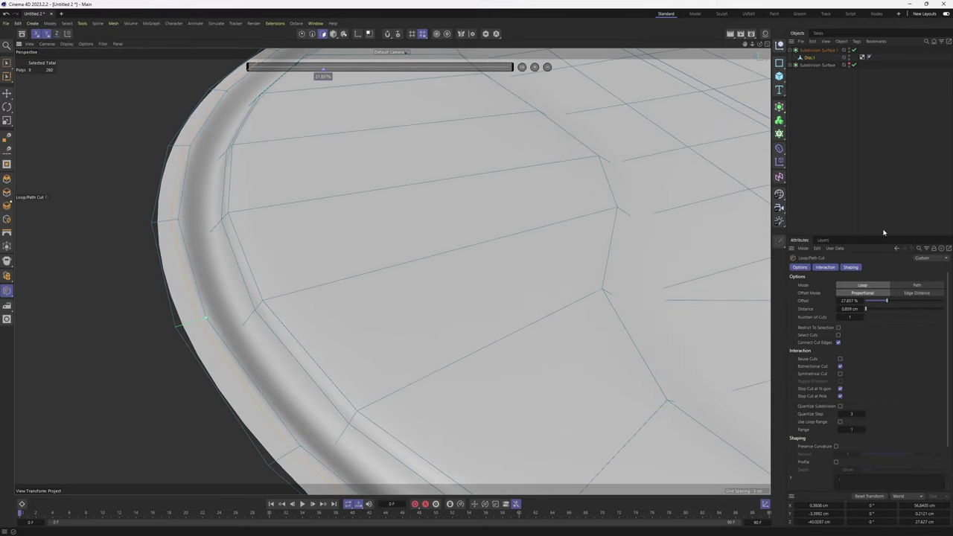
# - Cut an edge loop at about 66.8% around the sloped border of the keyhole-shaped panel
pyautogui.keyDown('alt'); pyautogui.moveTo(504, 213); pyautogui.dragTo(315, 265, button='middle'); pyautogui.keyUp('alt')
pyautogui.scroll(-3, 315, 266)
pyautogui.keyDown('alt'); pyautogui.moveTo(315, 266); pyautogui.dragTo(386, 263); pyautogui.keyUp('alt')
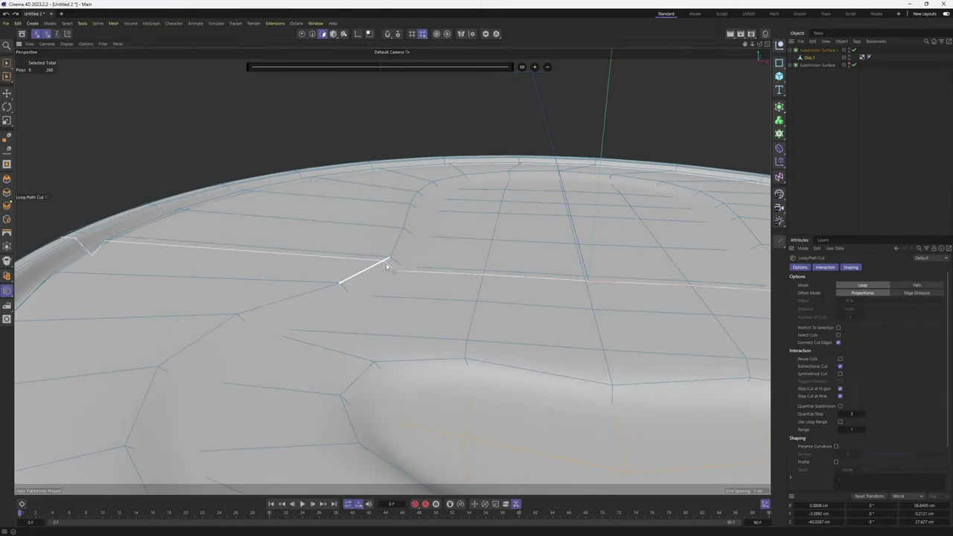
pyautogui.press('q')
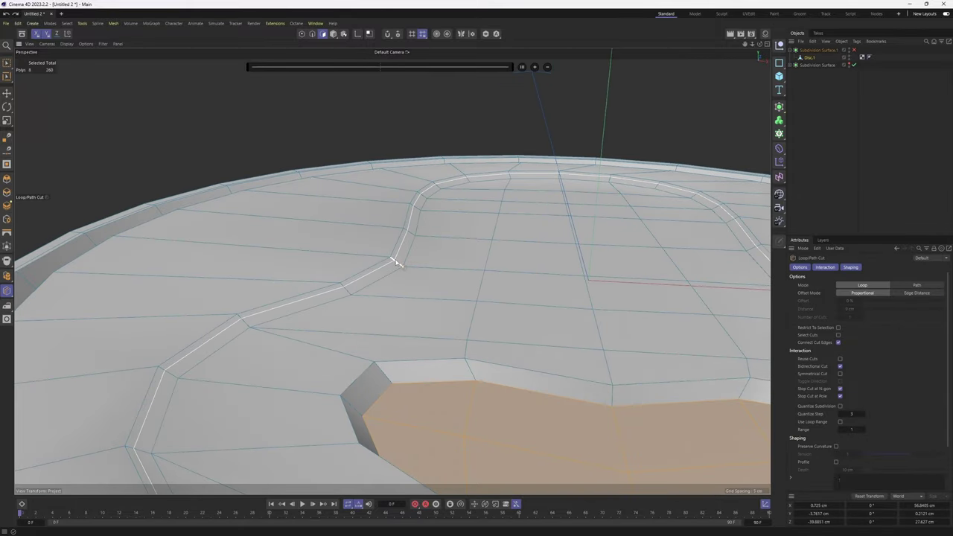
pyautogui.click(395, 261)
pyautogui.press('q')
pyautogui.moveTo(393, 262)
pyautogui.keyDown('alt'); pyautogui.mouseDown()
pyautogui.moveTo(458, 287)
pyautogui.moveTo(402, 276)
pyautogui.mouseUp(); pyautogui.keyUp('alt')
pyautogui.scroll(-2, 387, 272)
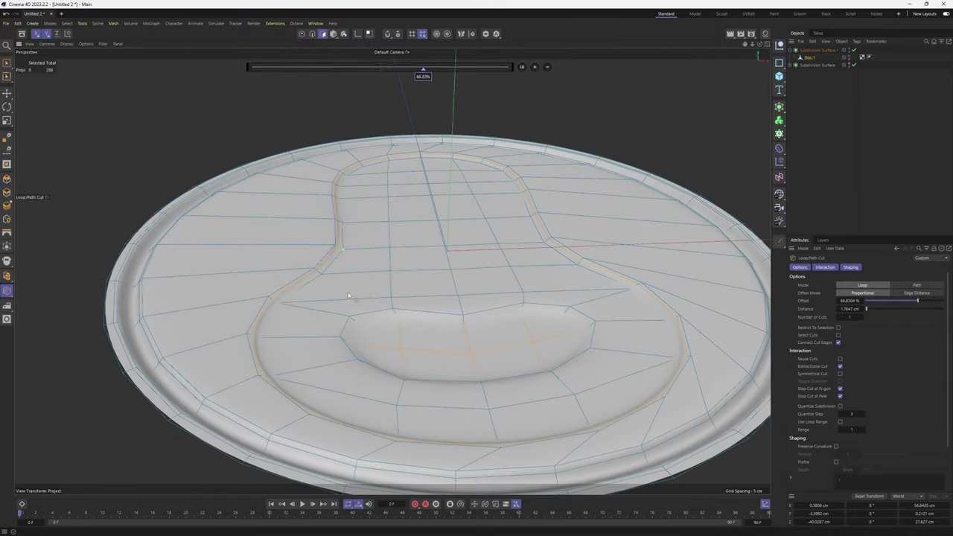
# - Turn off the subdivision smoothing and loop-select the inner border edges of the keyhole-shaped panel
pyautogui.scroll(1, 372, 268)
pyautogui.press('q')
pyautogui.press('u')
pyautogui.press('l')
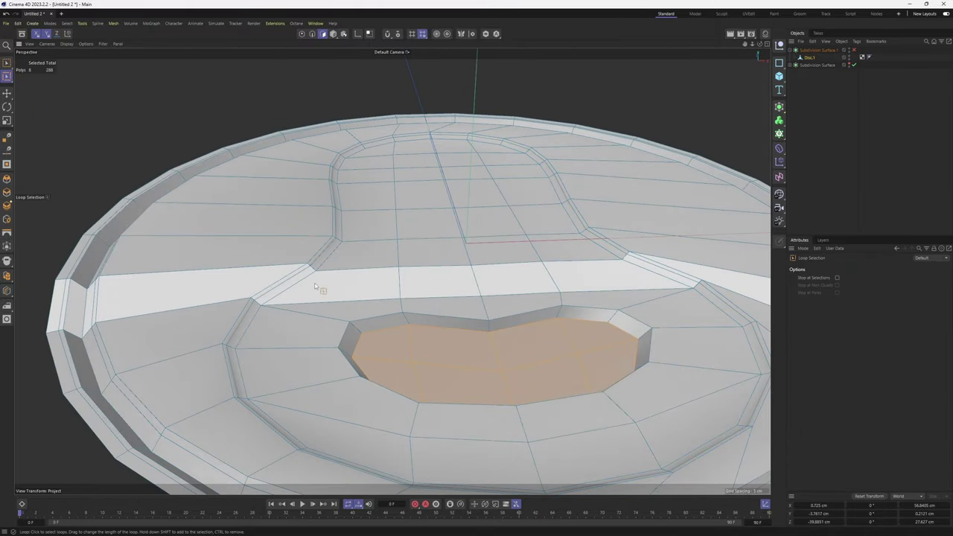
pyautogui.press('Return')
pyautogui.click(317, 283)
pyautogui.click(310, 280)
pyautogui.scroll(-2, 398, 257)
pyautogui.keyDown('alt'); pyautogui.moveTo(398, 257); pyautogui.dragTo(359, 241); pyautogui.keyUp('alt')
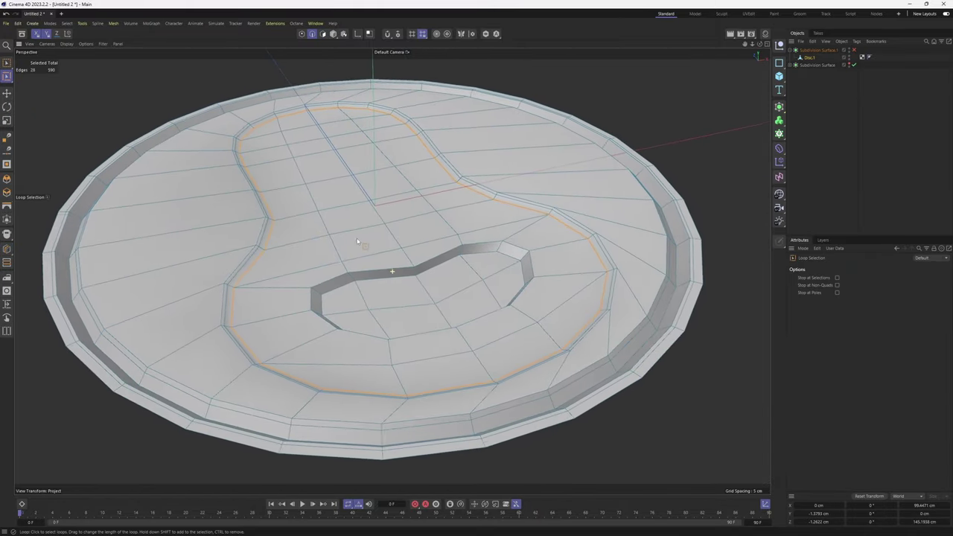
pyautogui.scroll(4, 326, 219)
pyautogui.press('k')
pyautogui.press('l')
pyautogui.scroll(1, 246, 226)
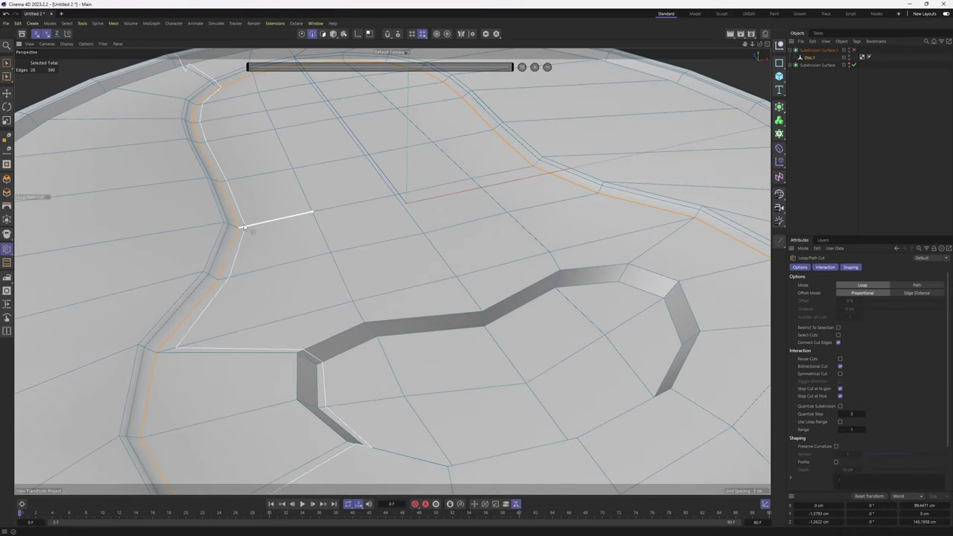
pyautogui.scroll(-2, 246, 226)
pyautogui.moveTo(246, 227)
pyautogui.keyDown('alt'); pyautogui.mouseDown()
pyautogui.moveTo(237, 207)
pyautogui.moveTo(263, 228)
pyautogui.mouseUp(); pyautogui.keyUp('alt')
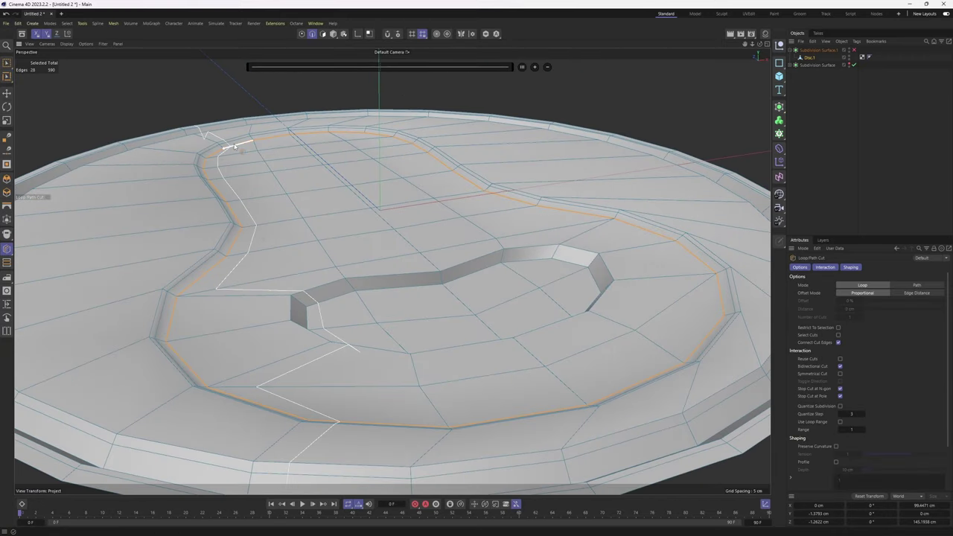
pyautogui.rightClick(324, 223)
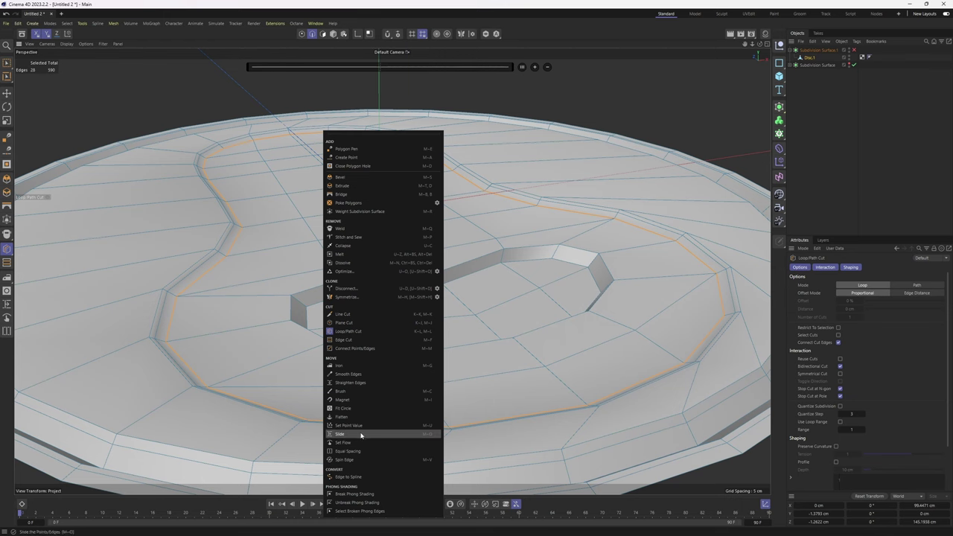
pyautogui.click(349, 332)
pyautogui.scroll(1, 257, 257)
pyautogui.scroll(2, 249, 227)
pyautogui.keyDown('alt'); pyautogui.moveTo(208, 272); pyautogui.dragTo(249, 300, button='middle'); pyautogui.keyUp('alt')
pyautogui.keyDown('alt'); pyautogui.moveTo(249, 300); pyautogui.dragTo(250, 315); pyautogui.keyUp('alt')
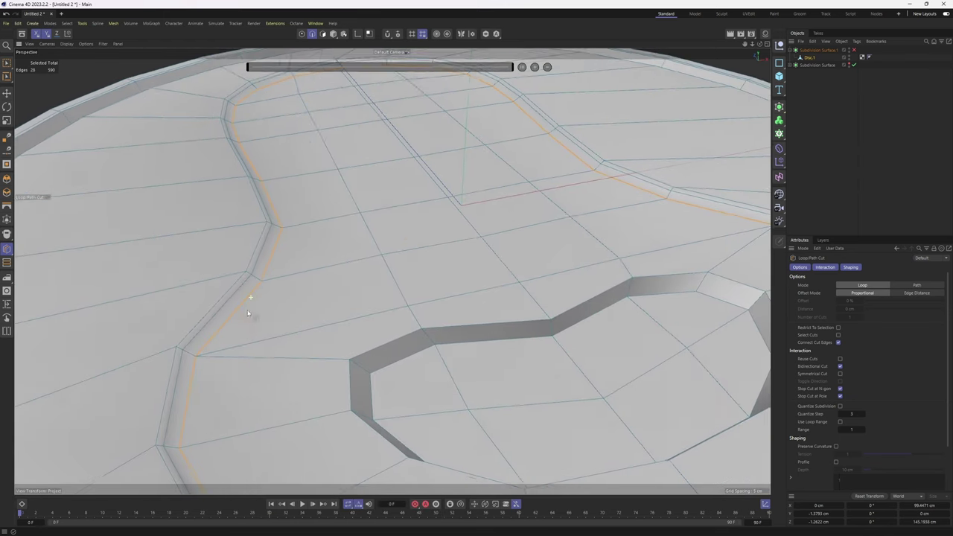
pyautogui.press('e')
pyautogui.press('Return')
pyautogui.click(247, 333)
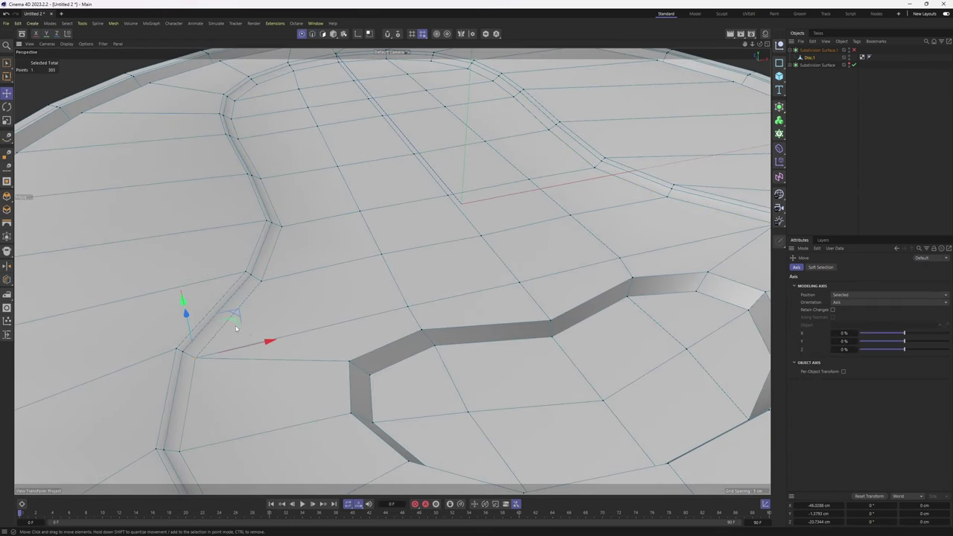
pyautogui.press('k')
pyautogui.press('l')
pyautogui.scroll(1, 242, 284)
pyautogui.press('e')
pyautogui.press('Return')
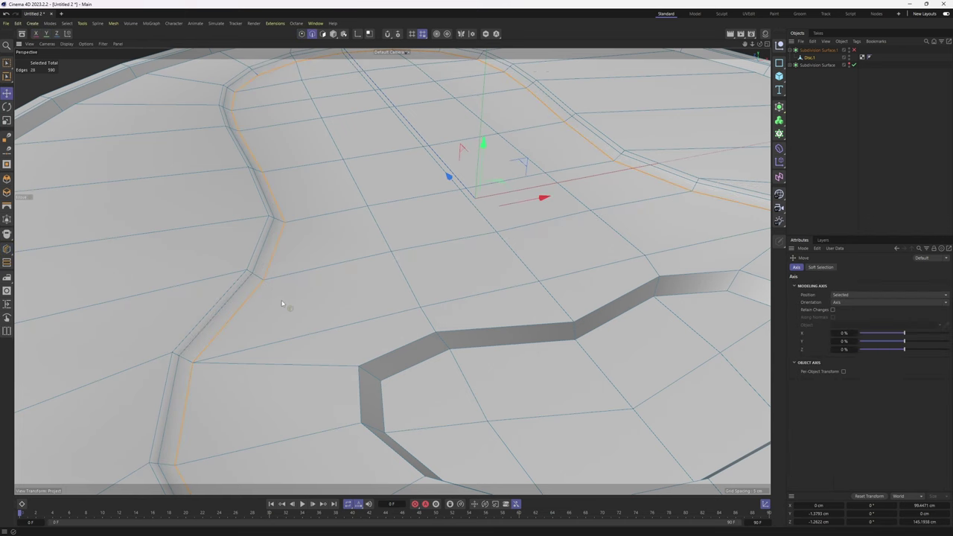
# - Slide a cloned copy of the selected border loop about 0.84 cm inward onto the keyhole-shaped panel
pyautogui.scroll(-5, 282, 304)
pyautogui.press('m')
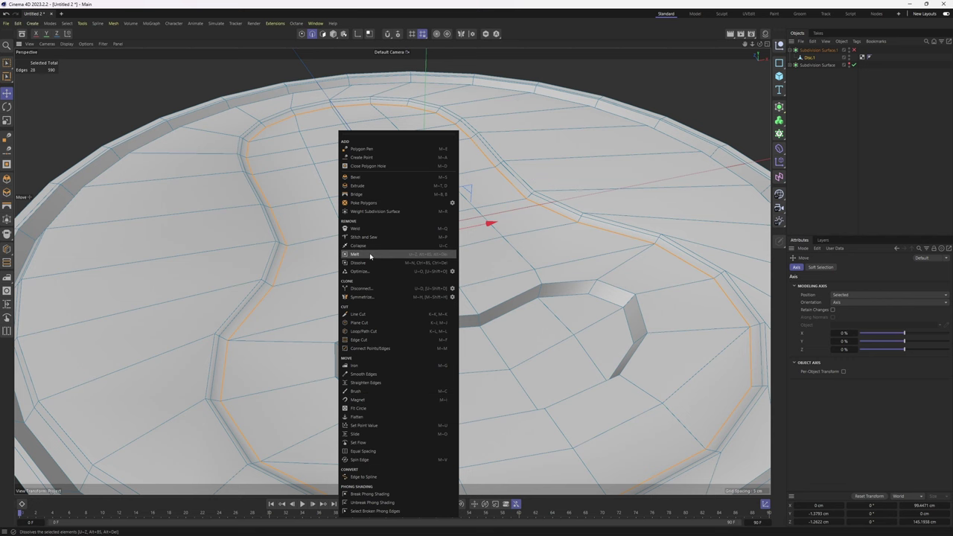
pyautogui.click(372, 436)
pyautogui.scroll(5, 284, 267)
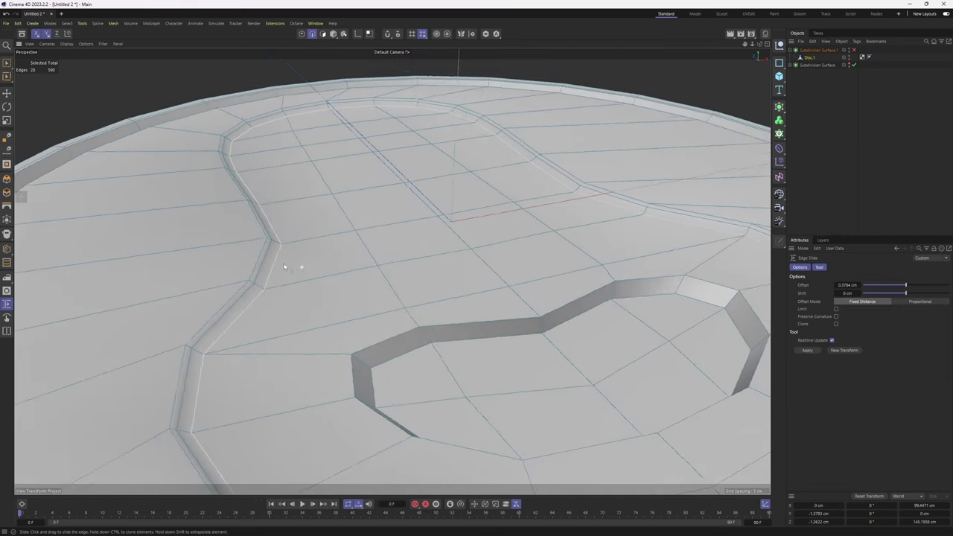
pyautogui.scroll(-4, 284, 266)
pyautogui.moveTo(231, 207); pyautogui.dragTo(233, 212)
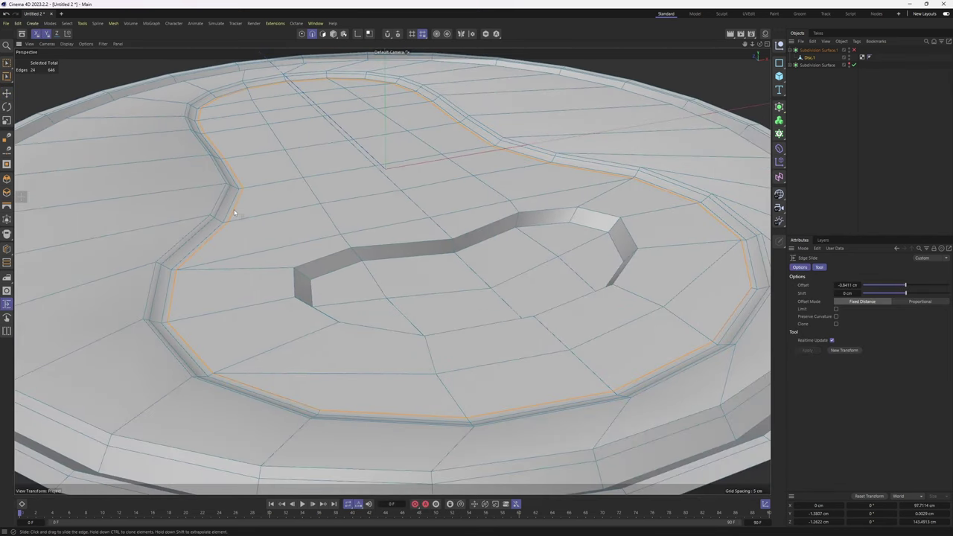
# - Turn the lid's subdivision smoothing back on and inspect the smoothed border of the keyhole-shaped panel, keeping its inner loop selected
pyautogui.click(854, 49)
pyautogui.click(913, 166)
pyautogui.scroll(-5, 451, 211)
pyautogui.moveTo(452, 211)
pyautogui.keyDown('alt'); pyautogui.mouseDown()
pyautogui.moveTo(413, 253)
pyautogui.moveTo(434, 214)
pyautogui.mouseUp(); pyautogui.keyUp('alt')
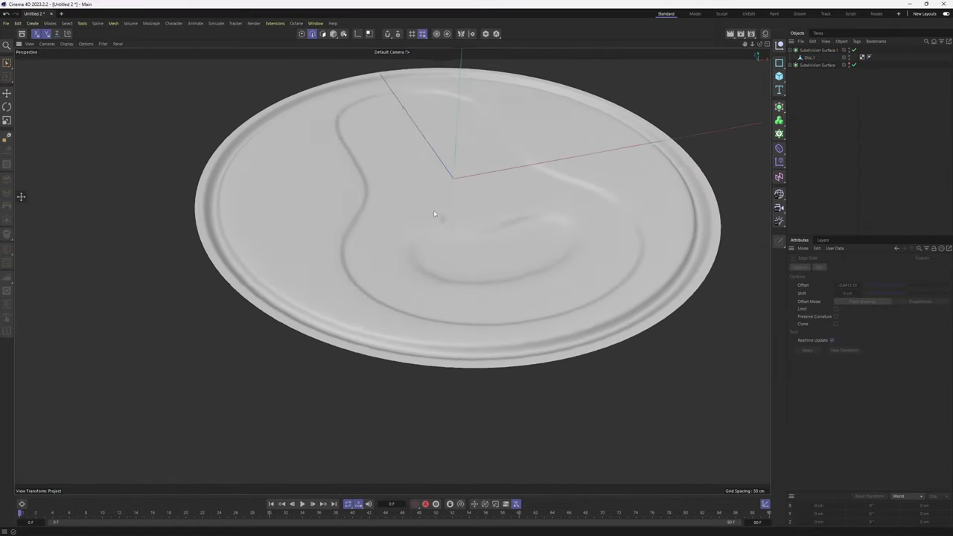
pyautogui.scroll(4, 422, 204)
pyautogui.hotkey('ctrl', 'z')
pyautogui.press('e')
pyautogui.scroll(3, 311, 224)
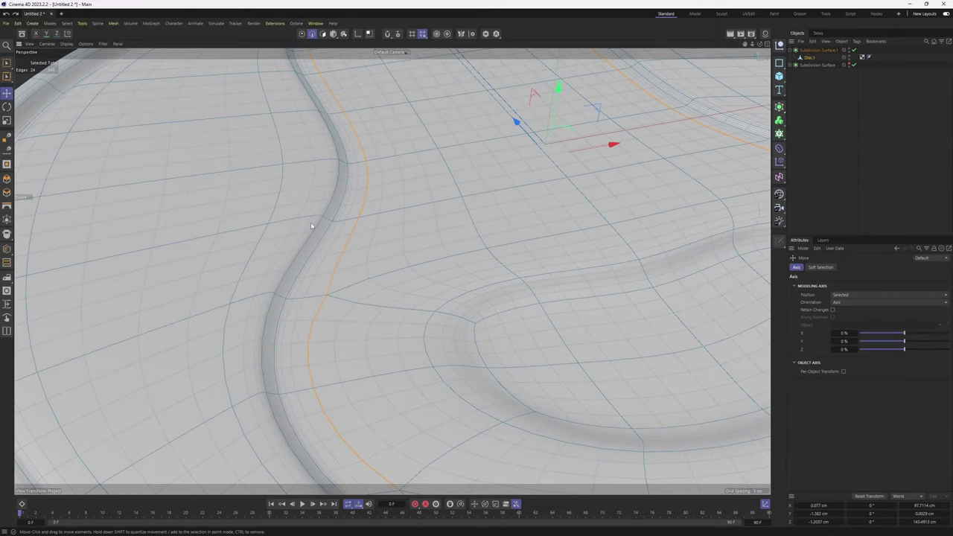
# - Turn off the lid's smoothing and slide the middle loop of the keyhole-shaped panel's sloped border about 0.87 cm inward
pyautogui.press('q')
pyautogui.scroll(-2, 304, 248)
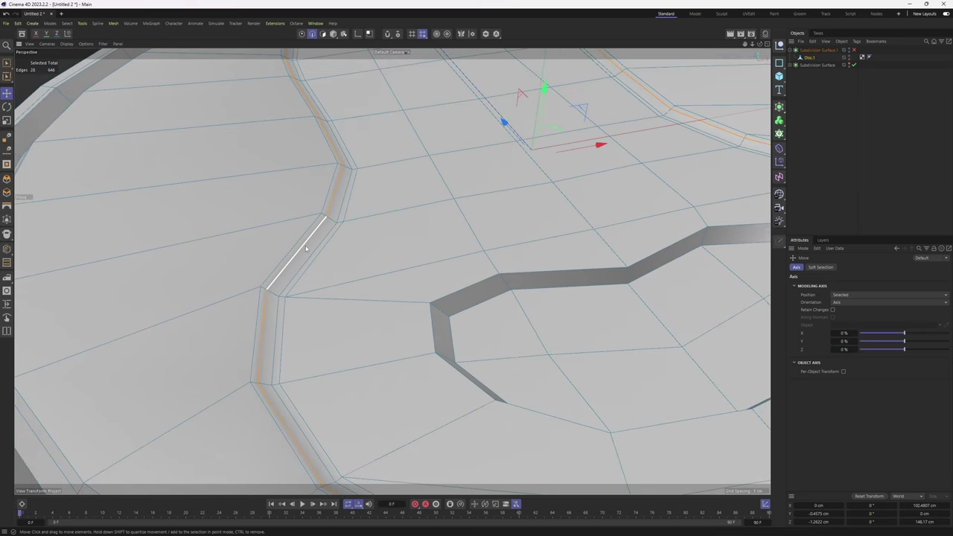
pyautogui.scroll(-2, 367, 237)
pyautogui.press('m')
pyautogui.press('o')
pyautogui.scroll(3, 328, 239)
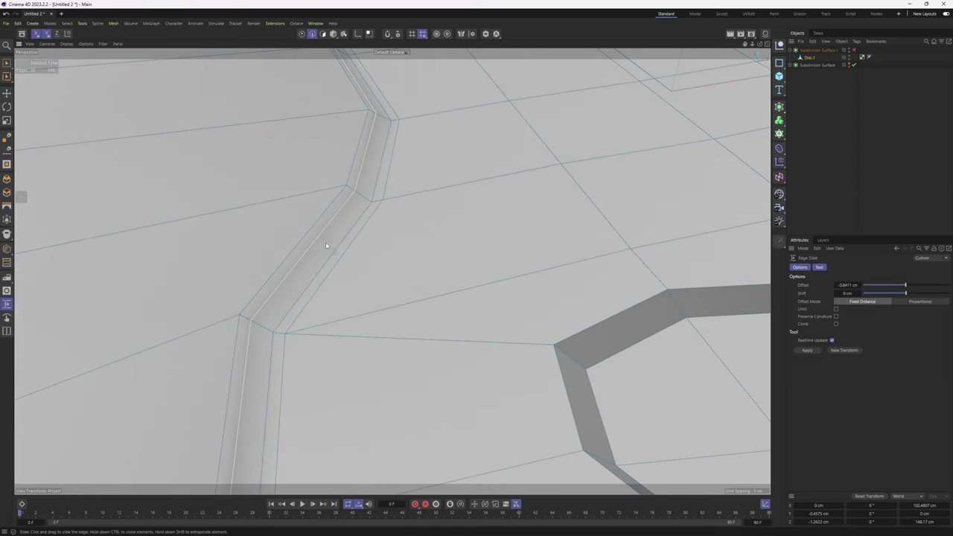
pyautogui.moveTo(325, 242)
pyautogui.keyDown('alt'); pyautogui.mouseDown()
pyautogui.moveTo(331, 226)
pyautogui.moveTo(342, 241)
pyautogui.mouseUp(); pyautogui.keyUp('alt')
# - Turn the lid's subdivision smoothing back on and examine the adjusted panel border from close up and across the whole lid
pyautogui.press('q')
pyautogui.click(820, 186)
pyautogui.scroll(3, 383, 213)
pyautogui.keyDown('alt'); pyautogui.moveTo(383, 213); pyautogui.dragTo(353, 270); pyautogui.keyUp('alt')
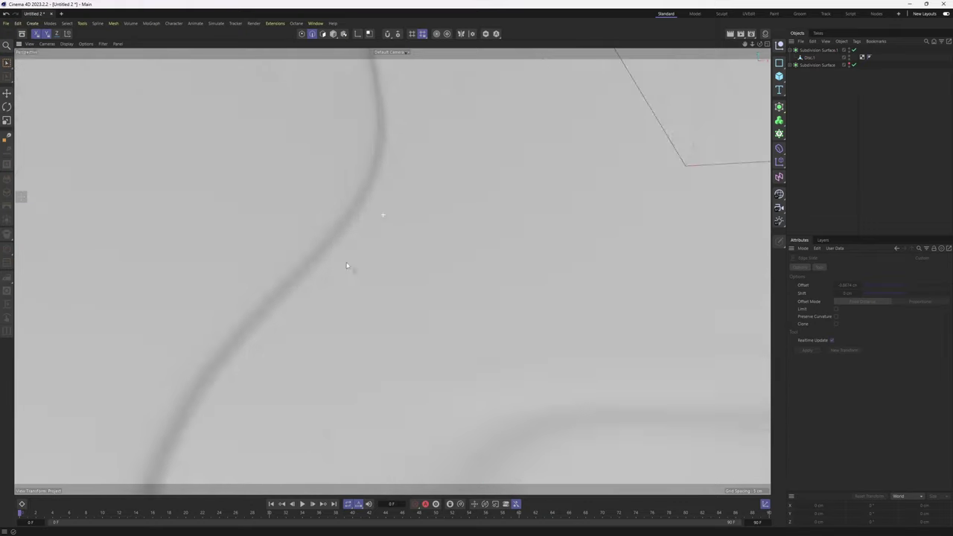
pyautogui.scroll(-4, 270, 287)
pyautogui.keyDown('alt'); pyautogui.moveTo(269, 288); pyautogui.dragTo(315, 251); pyautogui.keyUp('alt')
pyautogui.hotkey('ctrl', 'z')
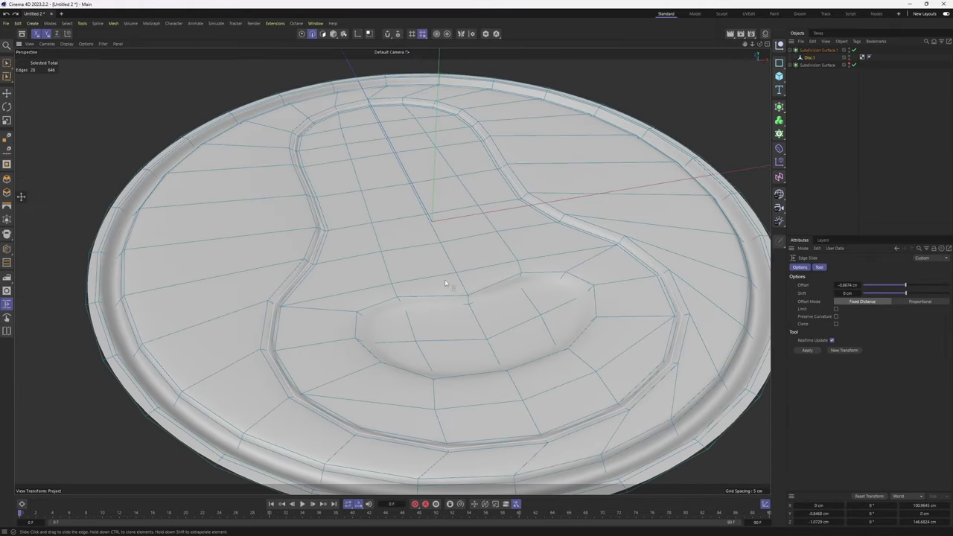
pyautogui.scroll(2, 519, 264)
pyautogui.keyDown('alt'); pyautogui.moveTo(545, 257); pyautogui.dragTo(525, 258); pyautogui.keyUp('alt')
pyautogui.keyDown('alt'); pyautogui.moveTo(525, 258); pyautogui.dragTo(574, 261, button='right'); pyautogui.keyUp('alt')
# - Loop-select the outer border edges of the keyhole-shaped panel and turn off the smoothing for an edge slide
pyautogui.press('u')
pyautogui.press('l')
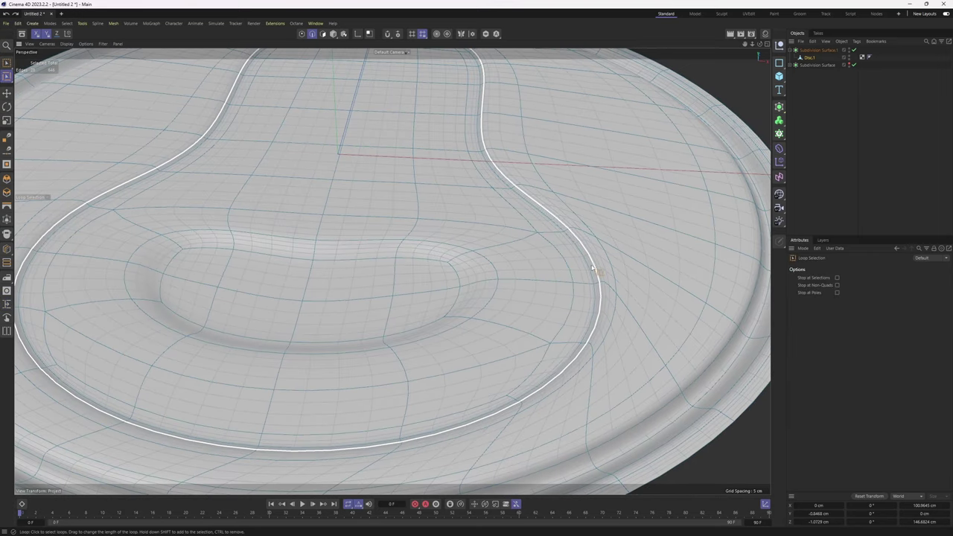
pyautogui.click(596, 274)
pyautogui.press('q')
pyautogui.click(337, 240)
pyautogui.press('m')
pyautogui.press('o')
pyautogui.keyDown('alt'); pyautogui.moveTo(85, 216); pyautogui.dragTo(161, 243); pyautogui.keyUp('alt')
# - Slide the keyhole-shaped panel's outer border loop about 1.2 cm and check the lid with smoothing turned on
pyautogui.press('u')
pyautogui.press('l')
pyautogui.click(140, 249)
pyautogui.press('m')
pyautogui.press('o')
pyautogui.press('q')
pyautogui.hotkey('ctrl', 'shift', 'a')
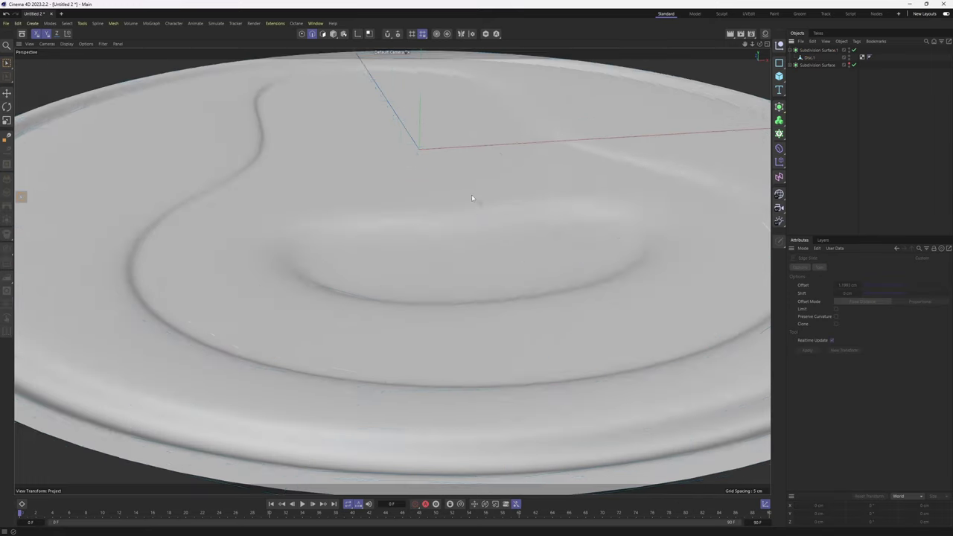
pyautogui.keyDown('alt'); pyautogui.moveTo(472, 195); pyautogui.dragTo(593, 249); pyautogui.keyUp('alt')
# - Slide a cloned copy of the kidney-shaped recess's rim loop about 1.46 cm outward and turn the smoothing back on
pyautogui.hotkey('ctrl', 'z')
pyautogui.hotkey('ctrl', 'z')
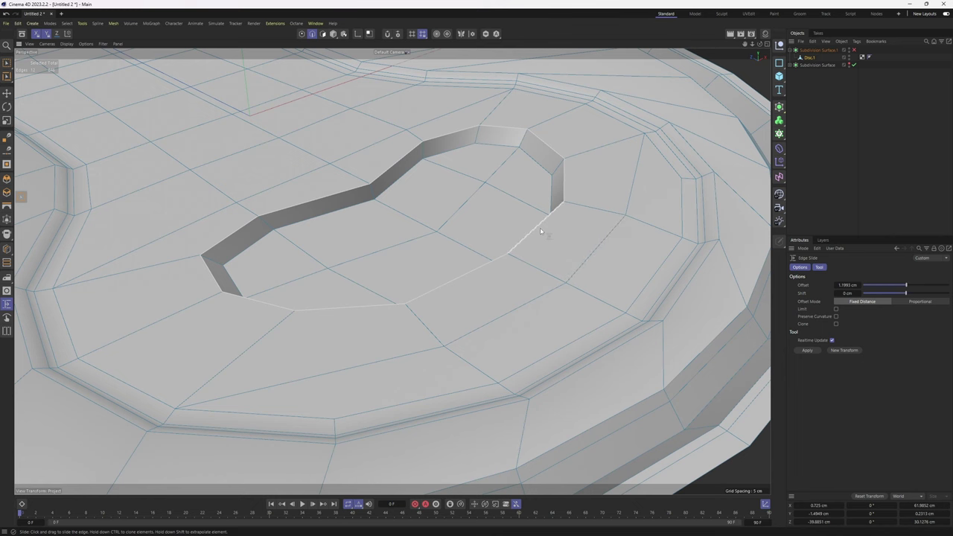
pyautogui.moveTo(542, 229); pyautogui.dragTo(551, 235)
pyautogui.press('q')
pyautogui.hotkey('ctrl', 'shift', 'a')
pyautogui.keyDown('alt'); pyautogui.moveTo(526, 176); pyautogui.dragTo(410, 234); pyautogui.keyUp('alt')
pyautogui.hotkey('ctrl', 'z')
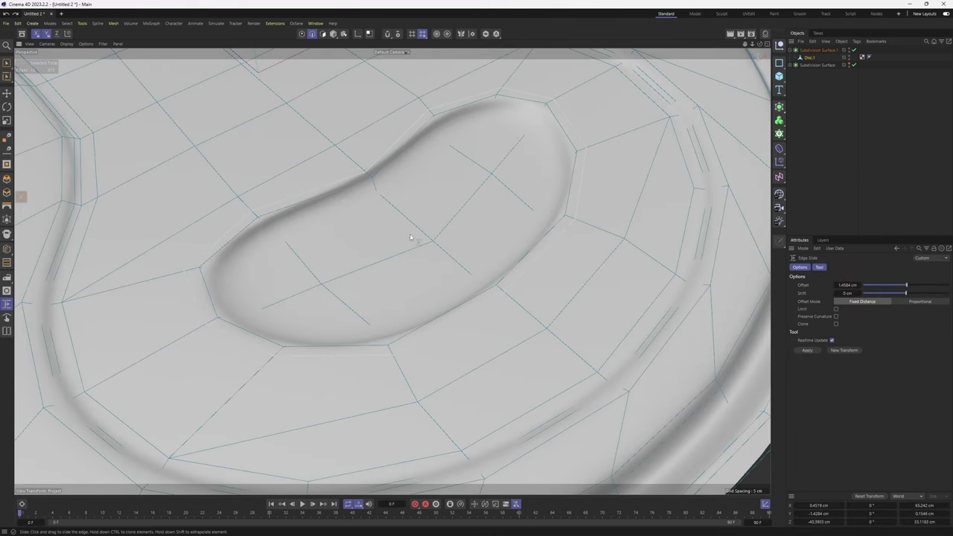
# - Inset the floor polygons of the kidney-shaped recess by about 1.83 cm and inspect the smoothed lid
pyautogui.press('Return')
pyautogui.press('e')
pyautogui.press('i')
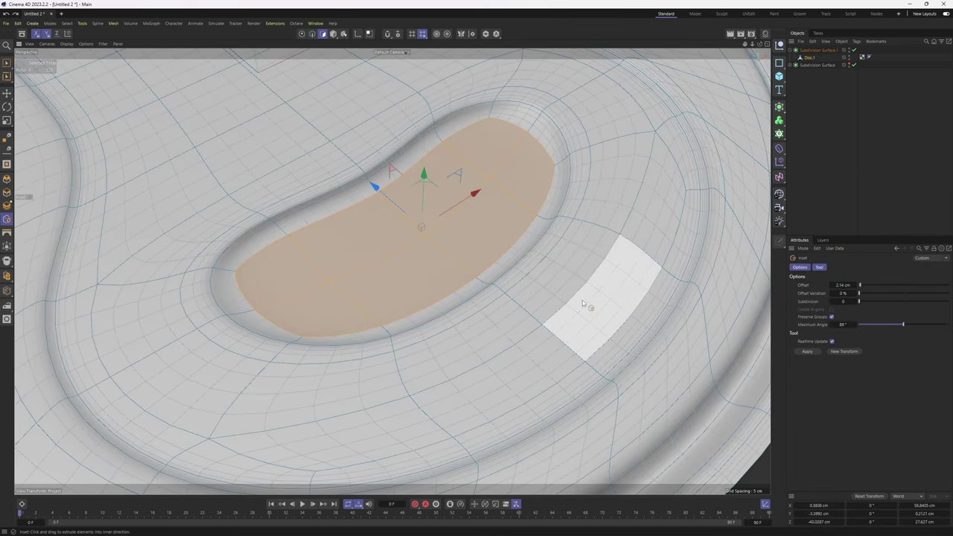
pyautogui.press('q')
pyautogui.moveTo(587, 323); pyautogui.dragTo(658, 320)
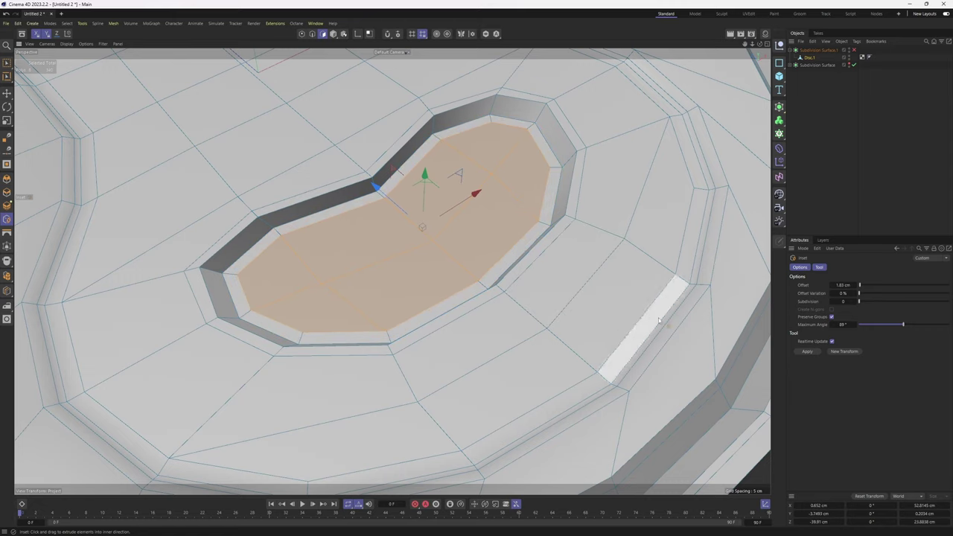
pyautogui.press('q')
pyautogui.hotkey('ctrl', 'shift', 'a')
pyautogui.scroll(-3, 484, 180)
pyautogui.keyDown('alt'); pyautogui.moveTo(485, 181); pyautogui.dragTo(365, 331); pyautogui.keyUp('alt')
pyautogui.scroll(-3, 405, 295)
pyautogui.scroll(3, 381, 179)
pyautogui.keyDown('alt'); pyautogui.moveTo(380, 179); pyautogui.dragTo(415, 189); pyautogui.keyUp('alt')
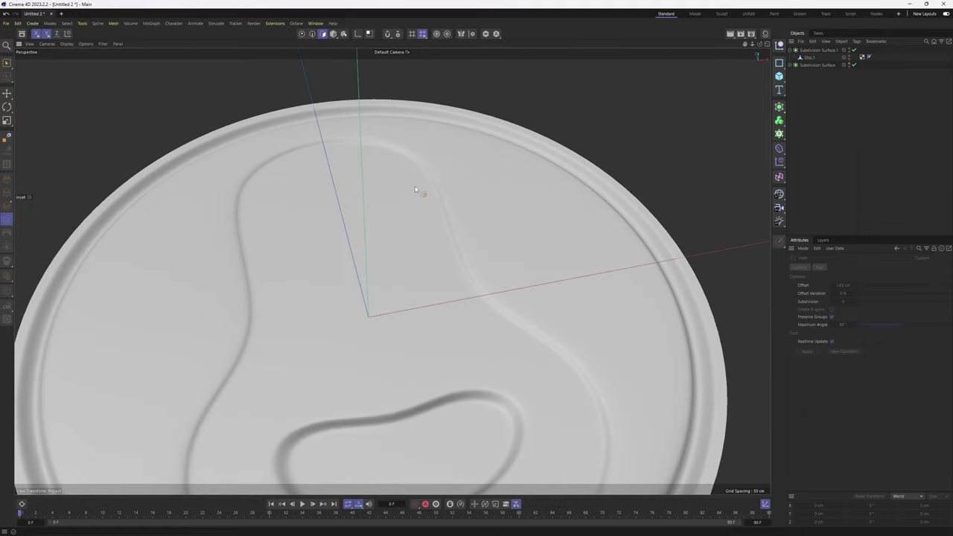
# - Switch to the Top view and hide the subdivided lid so that only the reference image shows
pyautogui.middleClick(415, 189)
pyautogui.middleClick(489, 162)
pyautogui.scroll(4, 437, 187)
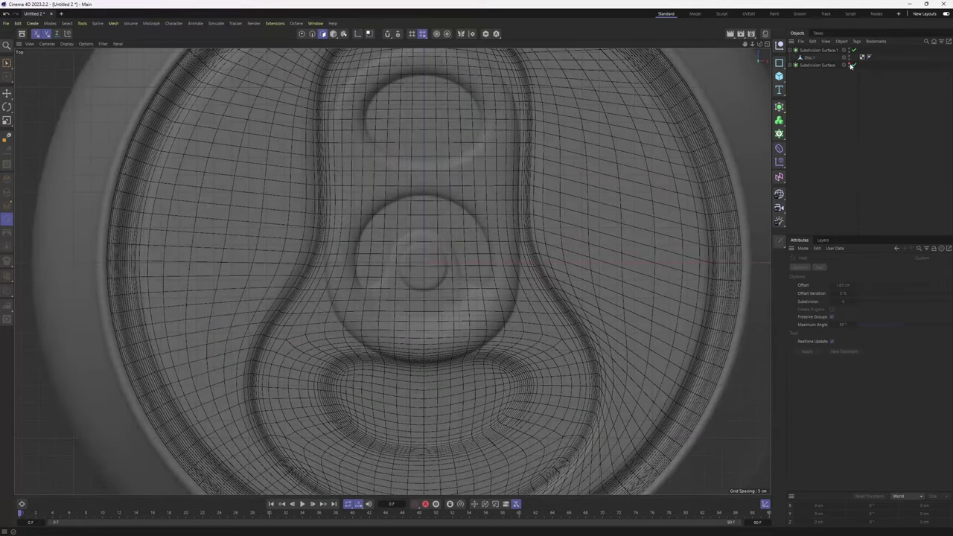
pyautogui.keyDown('alt'); pyautogui.click(850, 52); pyautogui.keyUp('alt')
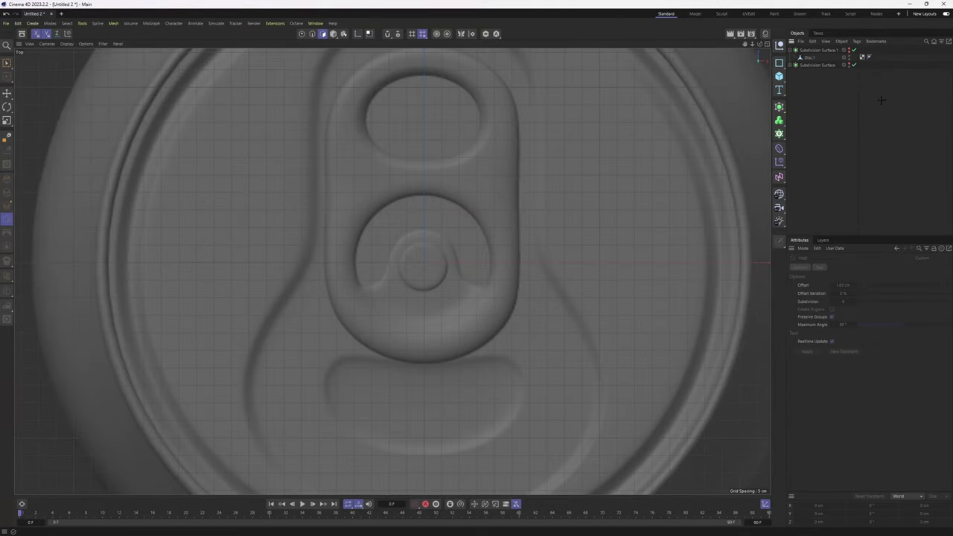
pyautogui.scroll(-5, 476, 224)
pyautogui.scroll(2, 453, 224)
pyautogui.scroll(-2, 568, 187)
# - Add a disc primitive, scale it down and move it to Z about 34.4 cm over the pull tab's upper hole
pyautogui.moveTo(778, 76); pyautogui.dragTo(823, 104)
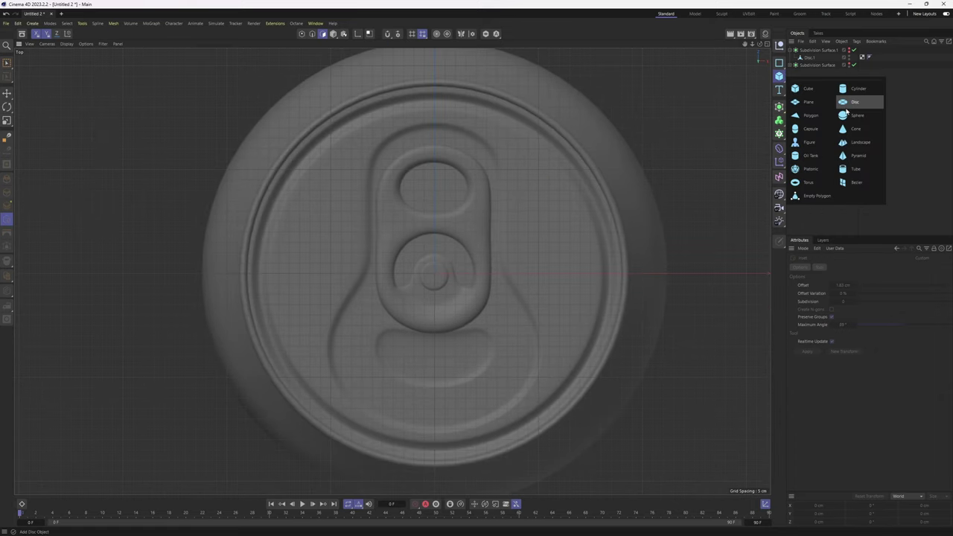
pyautogui.click(850, 102)
pyautogui.press('t')
pyautogui.moveTo(469, 284); pyautogui.dragTo(347, 291)
pyautogui.press('e')
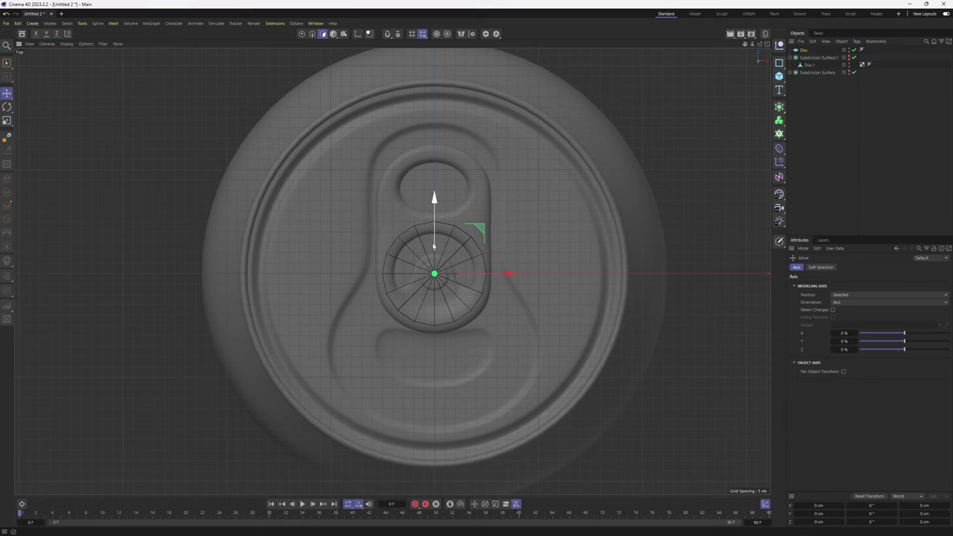
pyautogui.moveTo(436, 210); pyautogui.dragTo(436, 138)
pyautogui.press('t')
pyautogui.moveTo(612, 195); pyautogui.dragTo(519, 198)
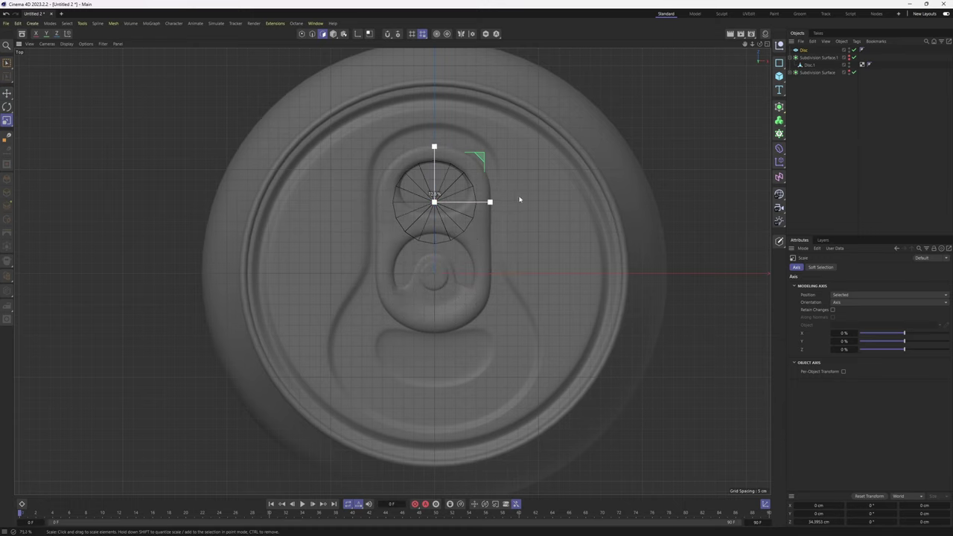
# - Move the disc to Z about 40.6 cm and scale it to the pull tab's width, about 54.2 cm
pyautogui.scroll(3, 449, 145)
pyautogui.press('e')
pyautogui.moveTo(429, 162); pyautogui.dragTo(429, 141)
pyautogui.press('t')
pyautogui.moveTo(590, 179); pyautogui.dragTo(731, 137)
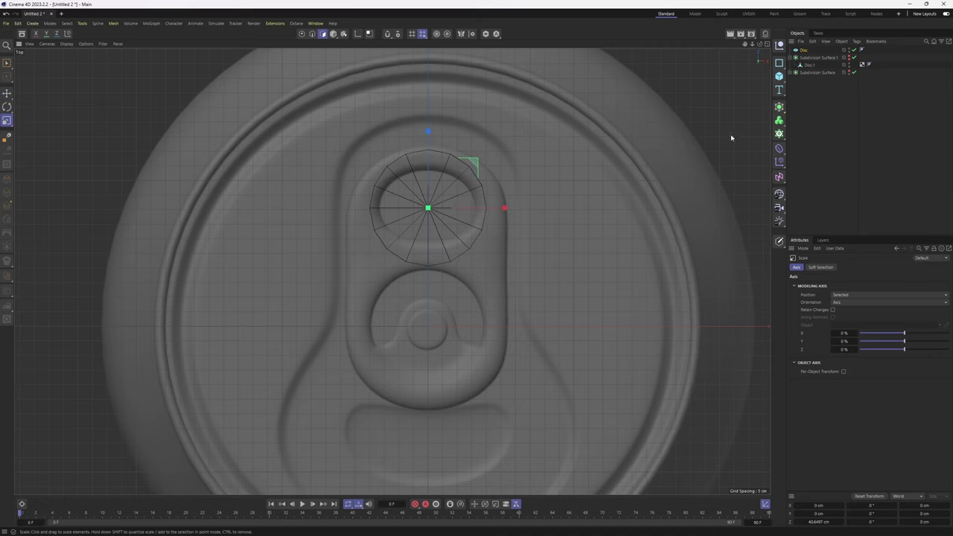
pyautogui.moveTo(562, 235); pyautogui.dragTo(749, 280)
# - Make the disc editable and flatten it in Model mode to about 41.75 cm along Z
pyautogui.keyDown('alt'); pyautogui.moveTo(437, 135); pyautogui.dragTo(416, 197, button='middle'); pyautogui.keyUp('alt')
pyautogui.moveTo(417, 174); pyautogui.dragTo(421, 186)
pyautogui.hotkey('ctrl', 'z')
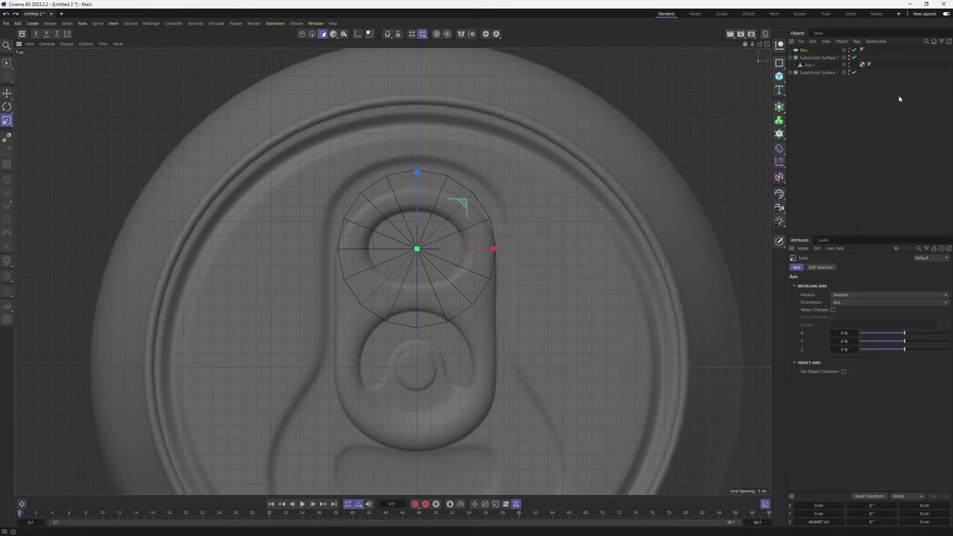
pyautogui.press('c')
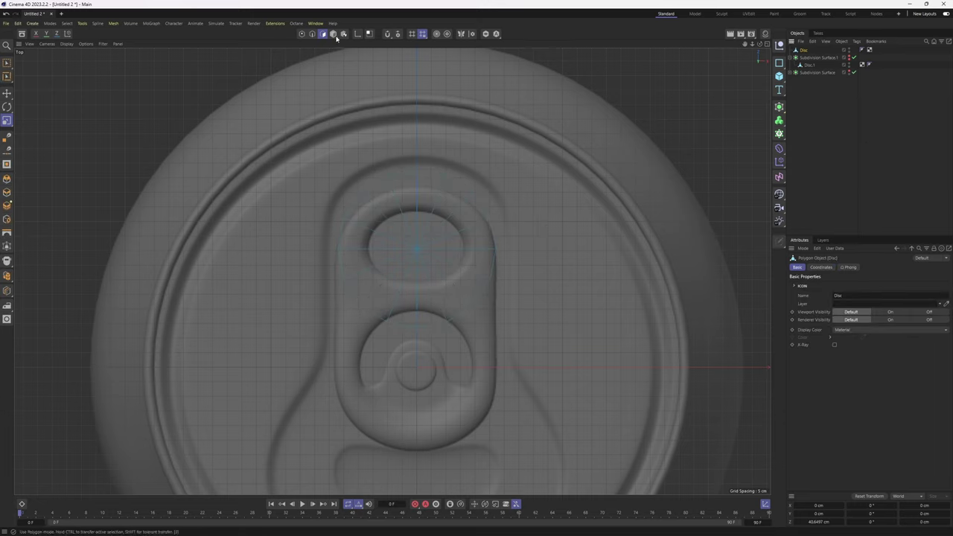
pyautogui.click(334, 35)
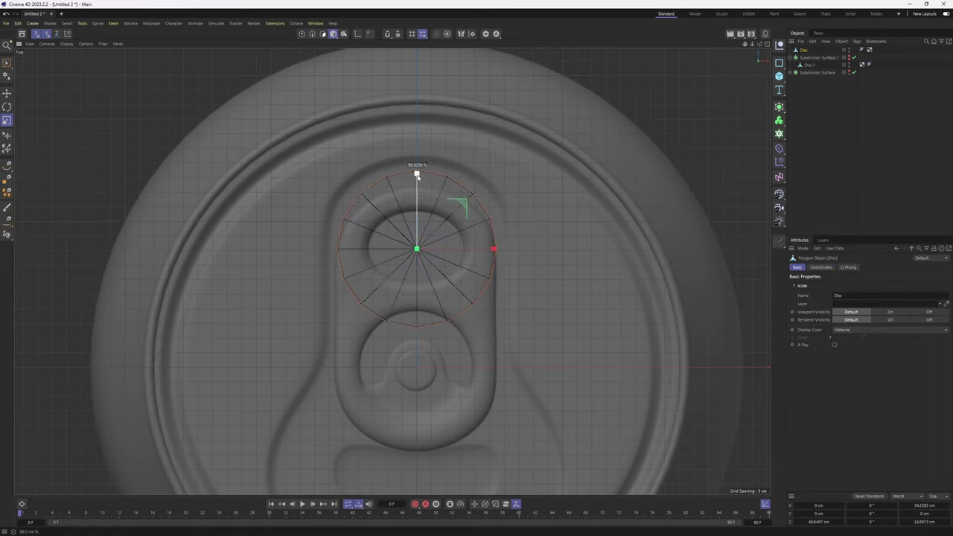
pyautogui.moveTo(416, 176); pyautogui.dragTo(417, 192)
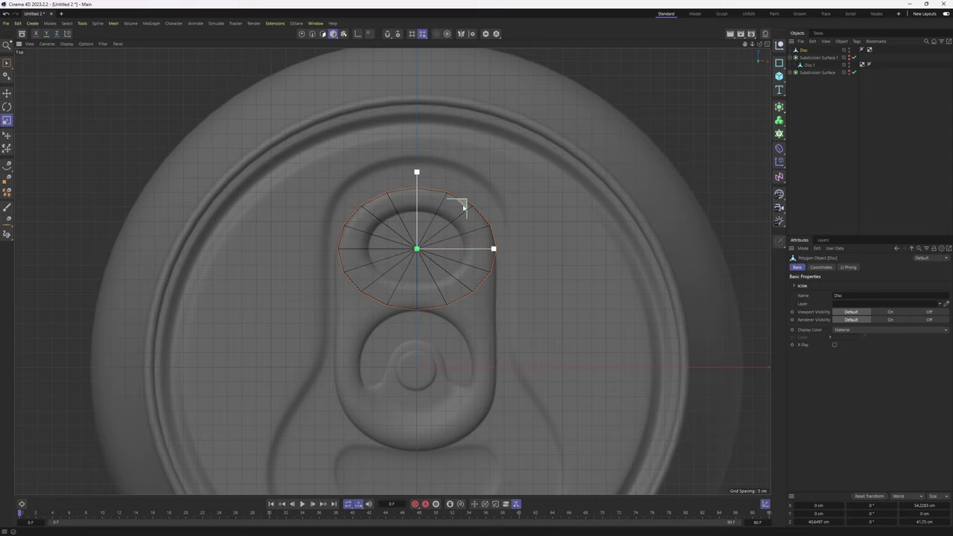
# - Duplicate the flattened disc to Z about -7.85 cm at the tab's lower end and merge both with Connect Objects + Delete
pyautogui.press('e')
pyautogui.keyDown('alt'); pyautogui.moveTo(483, 234); pyautogui.dragTo(486, 195, button='middle'); pyautogui.keyUp('alt')
pyautogui.keyDown('ctrl'); pyautogui.moveTo(418, 140); pyautogui.dragTo(416, 281); pyautogui.keyUp('ctrl')
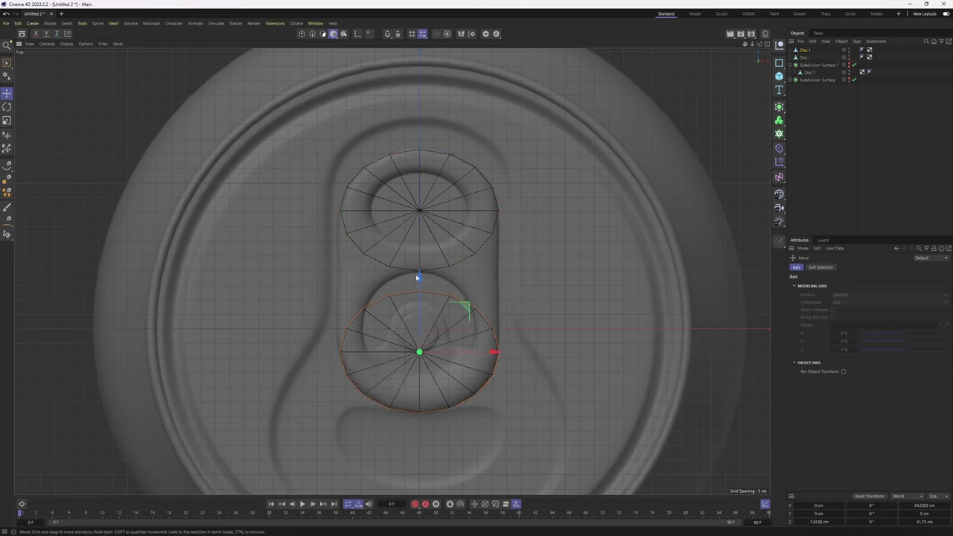
pyautogui.press('Return')
pyautogui.rightClick(810, 63)
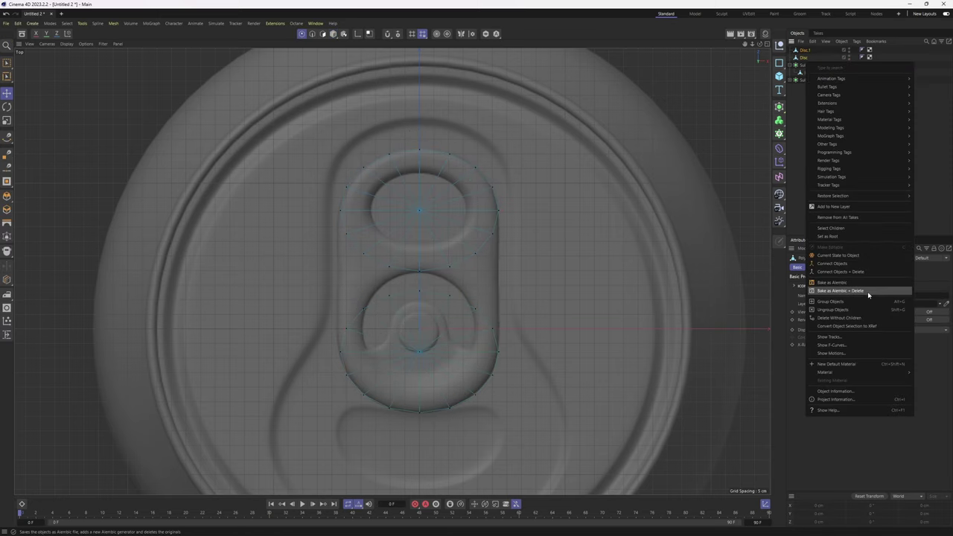
pyautogui.click(870, 268)
# - Delete all points on the right side of the merged discs, keeping only the left half and centre line
pyautogui.press('0')
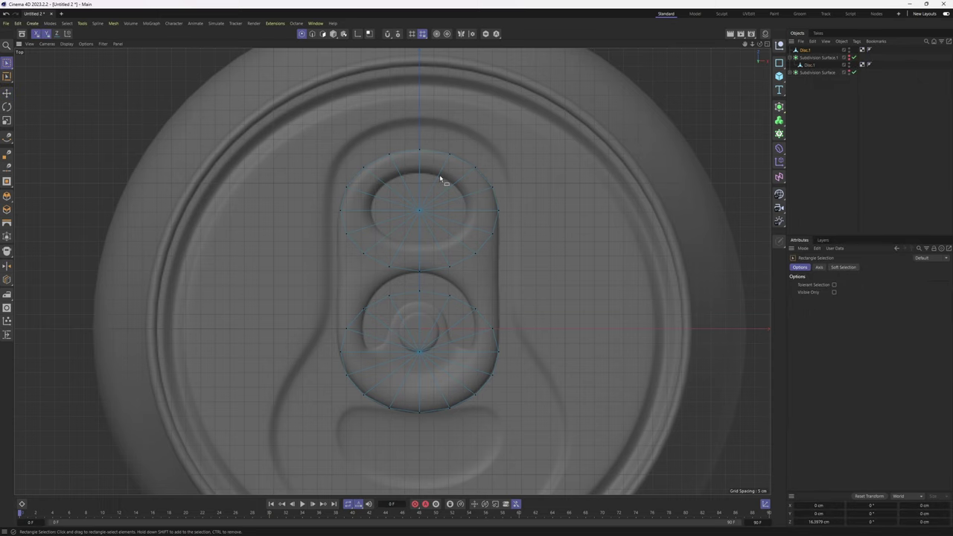
pyautogui.moveTo(426, 146); pyautogui.dragTo(528, 402)
pyautogui.scroll(3, 348, 248)
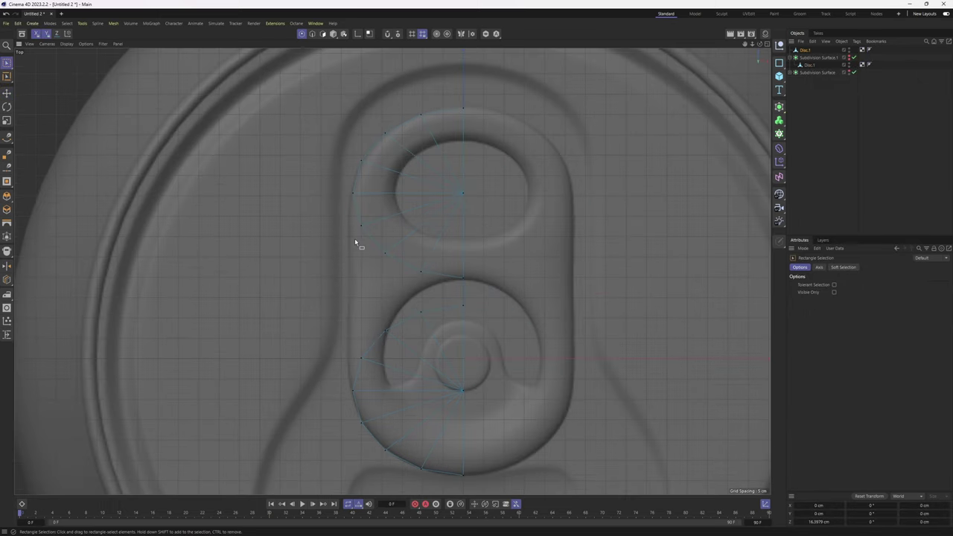
# - Use the Polygon Pen to reduce the facing inner curves of the two half discs to straight cross edges
pyautogui.rightClick(358, 242)
pyautogui.click(385, 209)
pyautogui.keyDown('alt'); pyautogui.moveTo(388, 249); pyautogui.dragTo(388, 226, button='middle'); pyautogui.keyUp('alt')
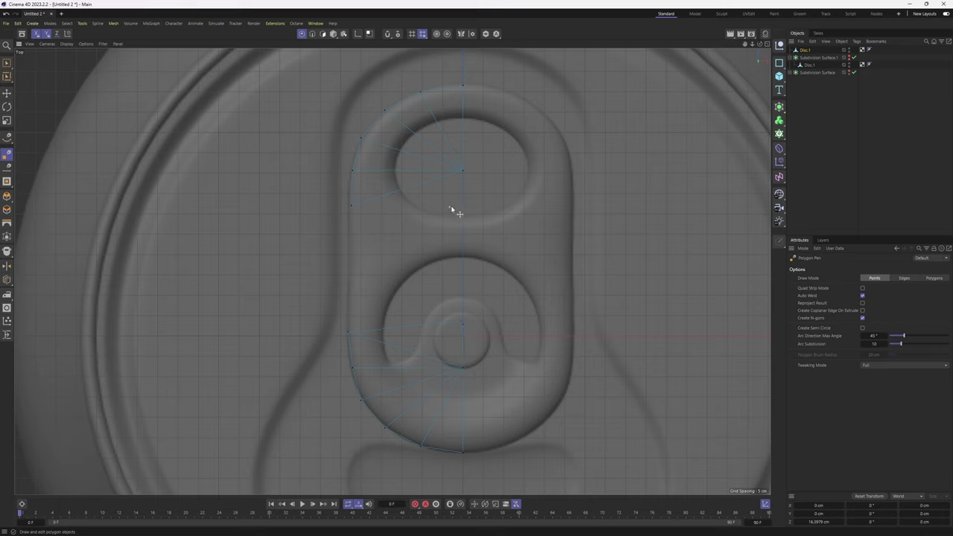
# - Set the transparency of the Top view's background image to 90%
pyautogui.hotkey('shift', 'v')
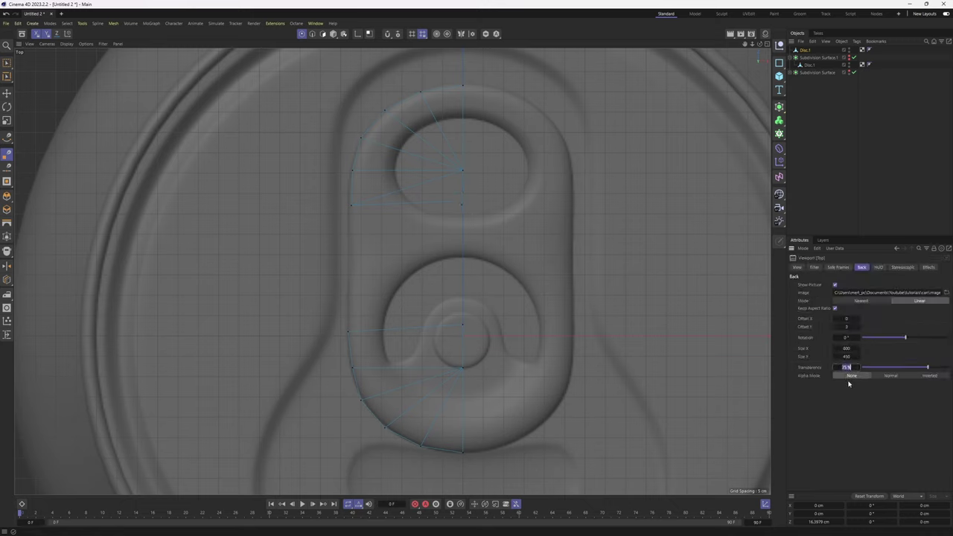
pyautogui.write('90')
pyautogui.press('Return')
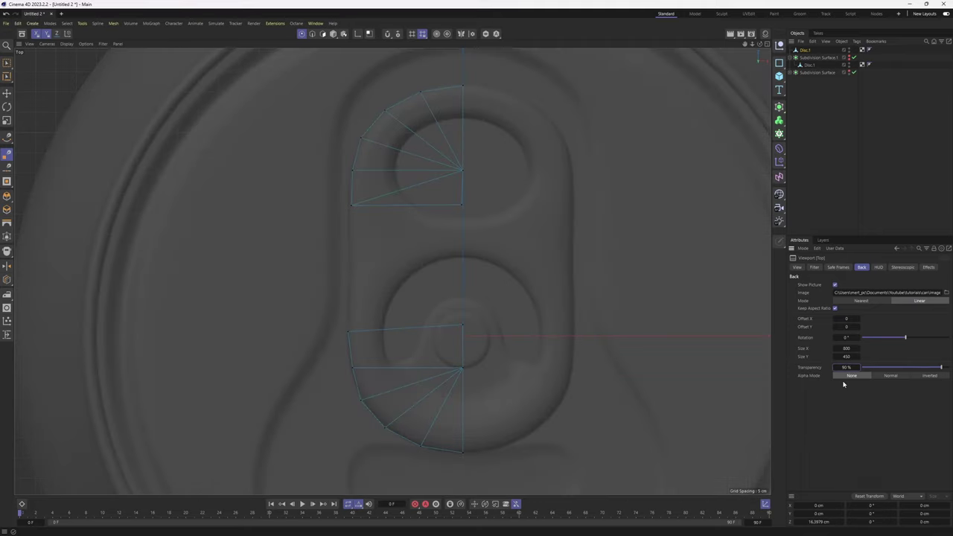
# - Fill the gap between the two half discs with three stacked quads using the Polygon Pen
pyautogui.keyDown('alt'); pyautogui.moveTo(432, 202); pyautogui.dragTo(433, 182, button='middle'); pyautogui.keyUp('alt')
pyautogui.scroll(2, 494, 208)
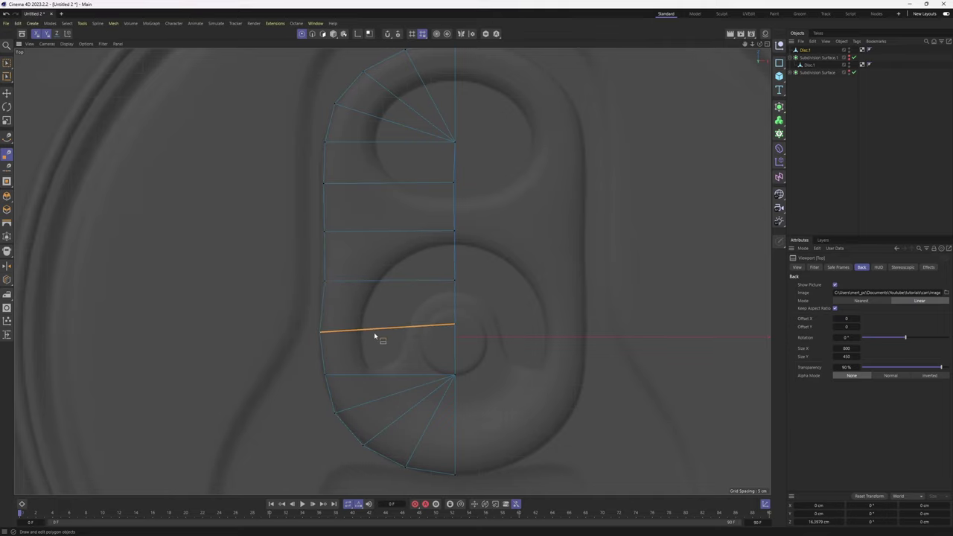
pyautogui.scroll(-5, 394, 298)
pyautogui.scroll(1, 374, 232)
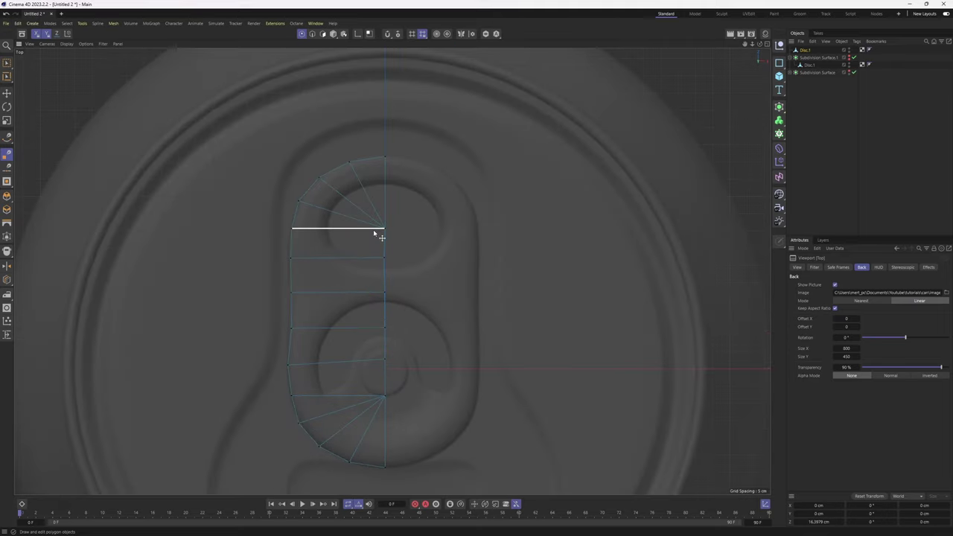
# - Replace the fan edges at both ends with horizontal cross edges and cut a vertical edge through the half tab
pyautogui.scroll(3, 374, 232)
pyautogui.keyDown('alt'); pyautogui.moveTo(357, 471); pyautogui.dragTo(360, 338, button='middle'); pyautogui.keyUp('alt')
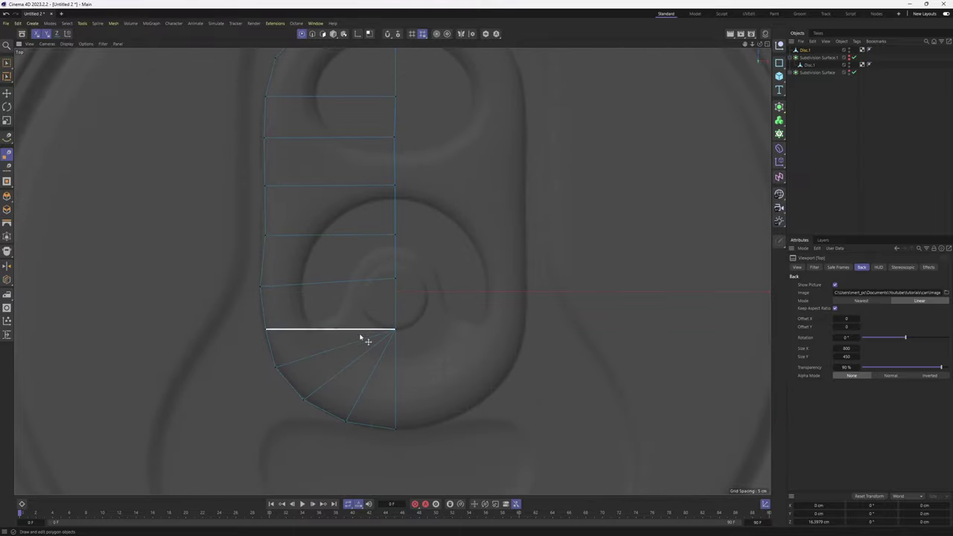
pyautogui.scroll(-3, 309, 347)
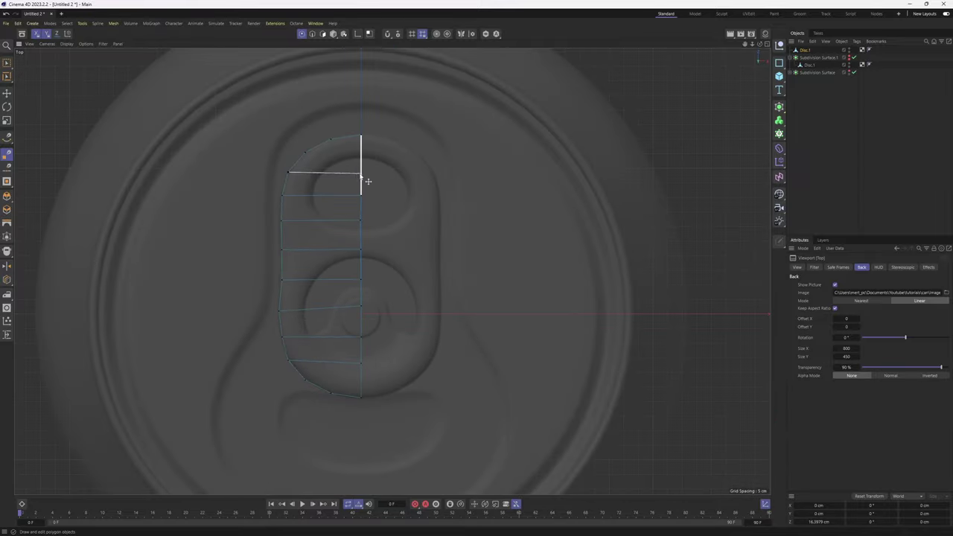
pyautogui.click(332, 141)
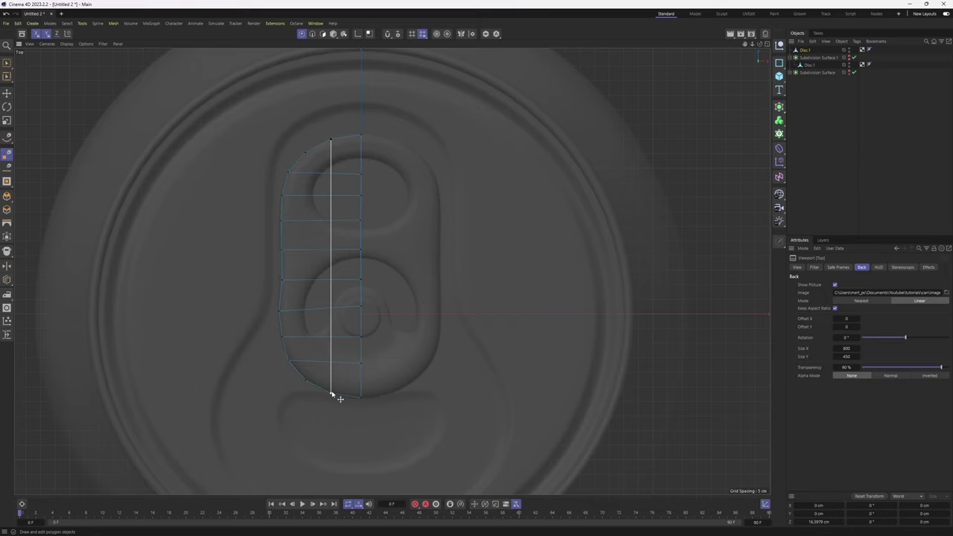
pyautogui.click(332, 395)
# - Select the points along the half tab's straight outer side and scale them to 0% in X to align them vertically
pyautogui.scroll(4, 382, 318)
pyautogui.press('0')
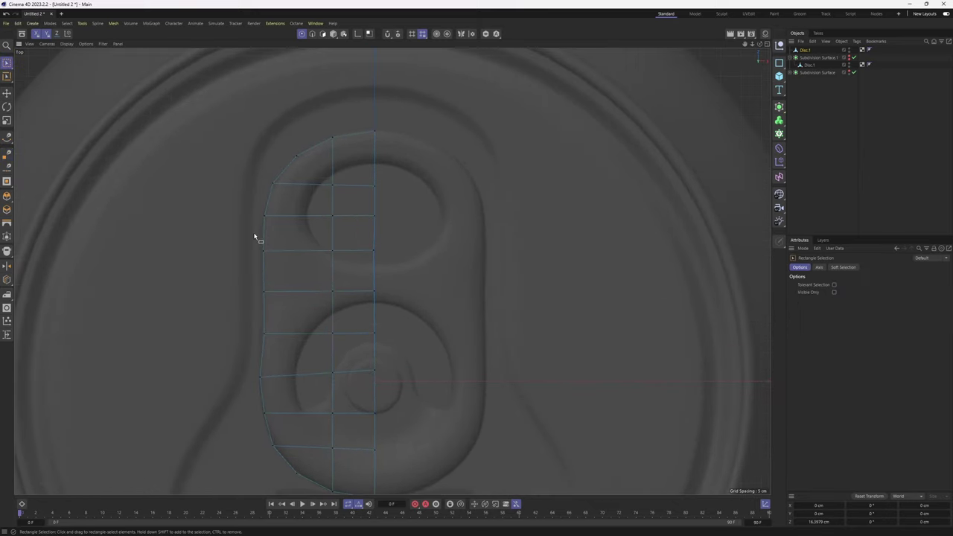
pyautogui.moveTo(232, 204); pyautogui.dragTo(289, 389)
pyautogui.press('t')
pyautogui.moveTo(339, 299); pyautogui.dragTo(312, 296)
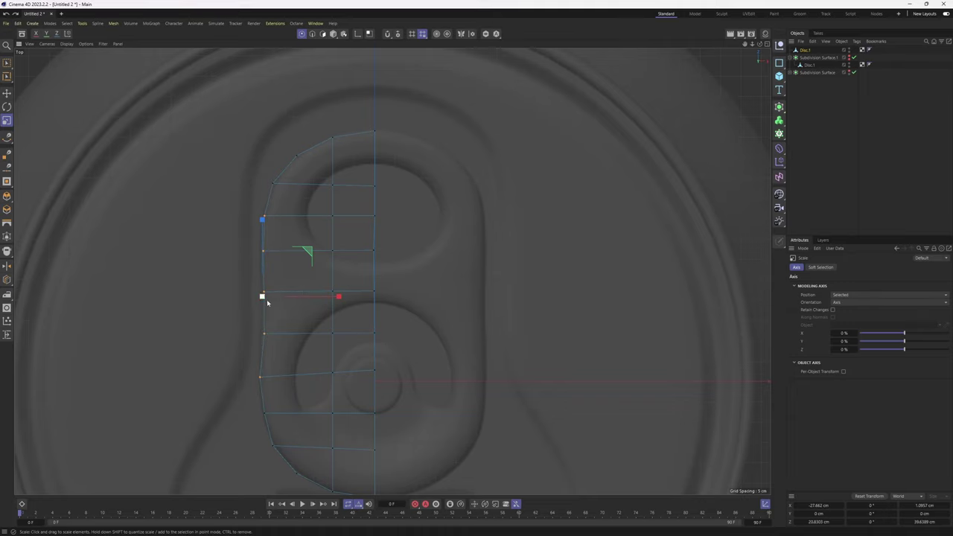
pyautogui.moveTo(229, 204); pyautogui.dragTo(292, 398)
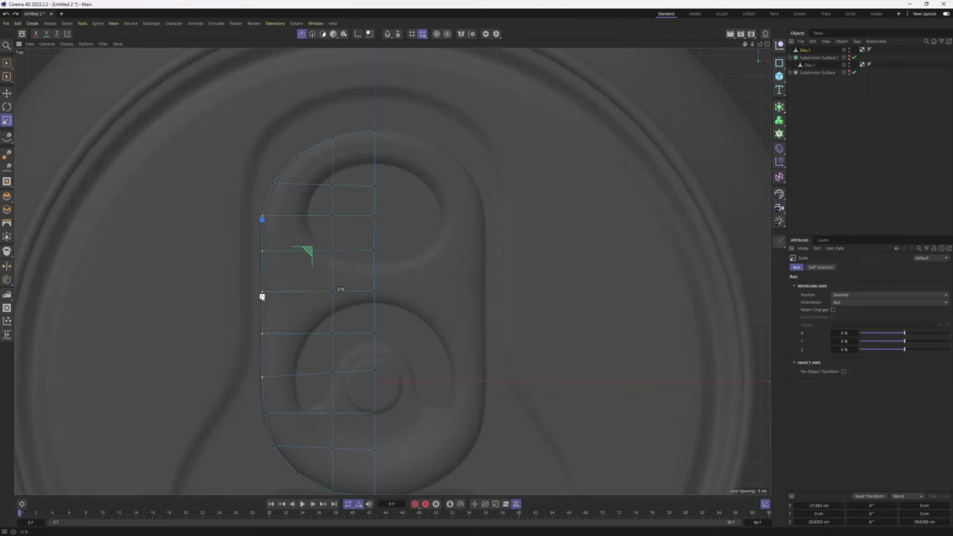
pyautogui.press('e')
pyautogui.moveTo(369, 281)
pyautogui.keyDown('alt'); pyautogui.mouseDown(button='middle')
pyautogui.moveTo(343, 189)
pyautogui.moveTo(375, 292)
pyautogui.mouseUp(button='middle'); pyautogui.keyUp('alt')
pyautogui.press('Return')
pyautogui.press('Return')
pyautogui.moveTo(369, 188)
pyautogui.mouseDown()
pyautogui.moveTo(324, 281)
pyautogui.moveTo(339, 302)
pyautogui.mouseUp()
pyautogui.rightClick(537, 235)
pyautogui.click(441, 247)
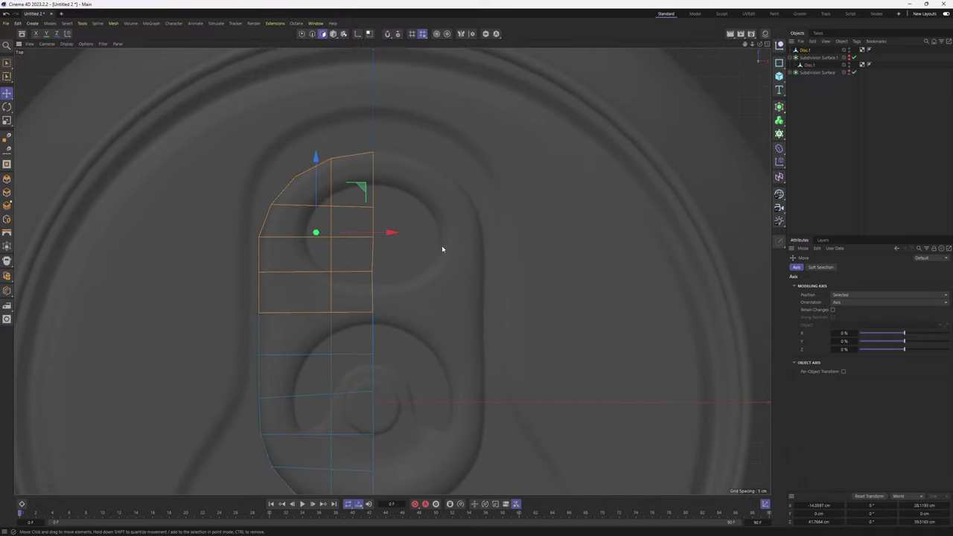
pyautogui.scroll(-4, 441, 247)
# - Flatten the half tab's centre seam points onto the symmetry plane with an X position and X size of 0 cm
pyautogui.press('Return')
pyautogui.press('0')
pyautogui.keyDown('alt'); pyautogui.moveTo(441, 247); pyautogui.dragTo(427, 206, button='middle'); pyautogui.keyUp('alt')
pyautogui.moveTo(385, 141); pyautogui.dragTo(438, 359)
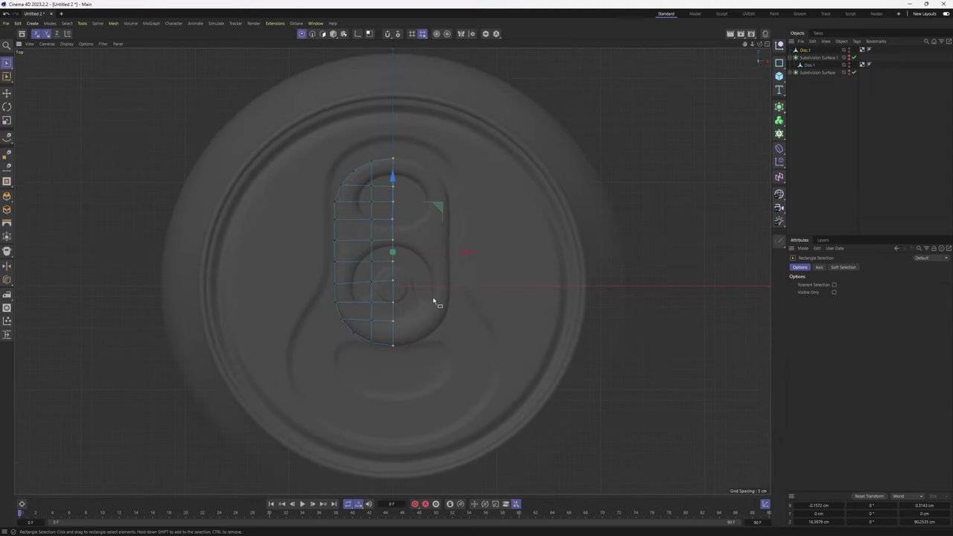
pyautogui.scroll(2, 432, 270)
pyautogui.keyDown('alt'); pyautogui.moveTo(430, 259); pyautogui.dragTo(424, 287, button='middle'); pyautogui.keyUp('alt')
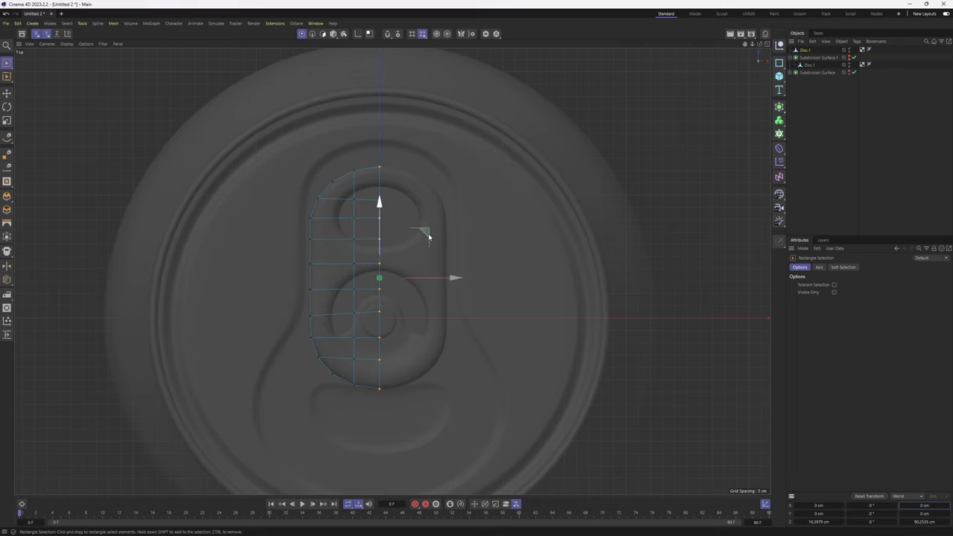
pyautogui.keyDown('alt'); pyautogui.moveTo(429, 237); pyautogui.dragTo(437, 222, button='middle'); pyautogui.keyUp('alt')
pyautogui.scroll(2, 410, 259)
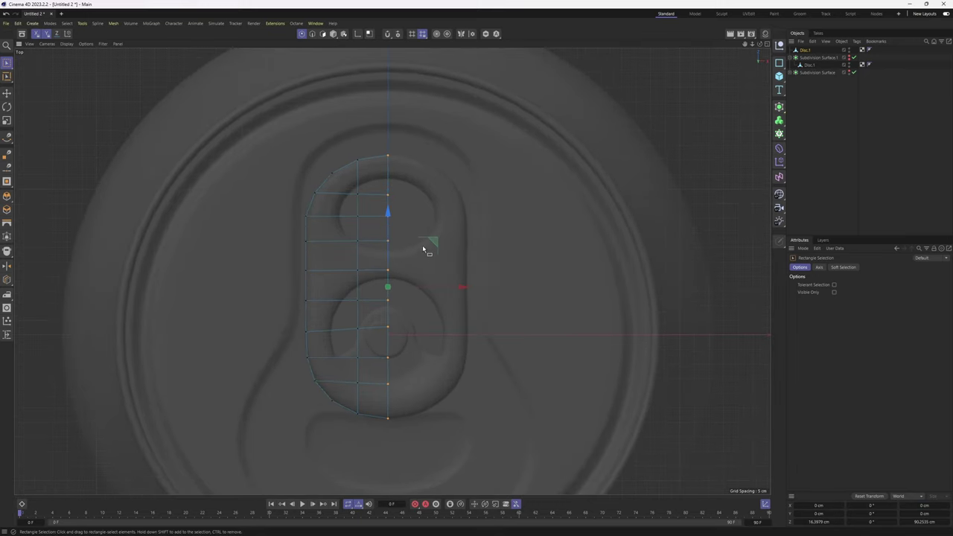
# - Mirror the half tab across the X axis with a Symmetry generator and make the result editable, selecting its mesh
pyautogui.press('Return')
pyautogui.click(778, 108)
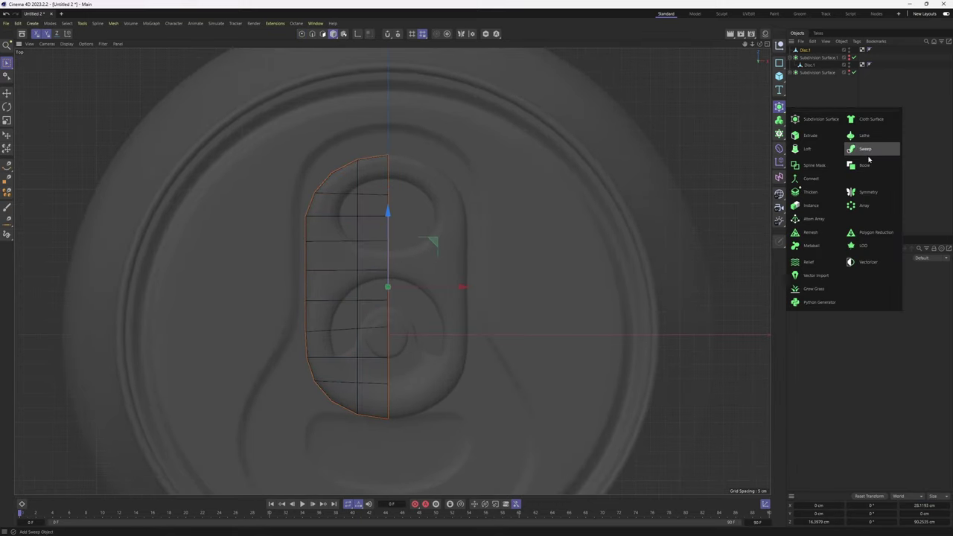
pyautogui.click(868, 192)
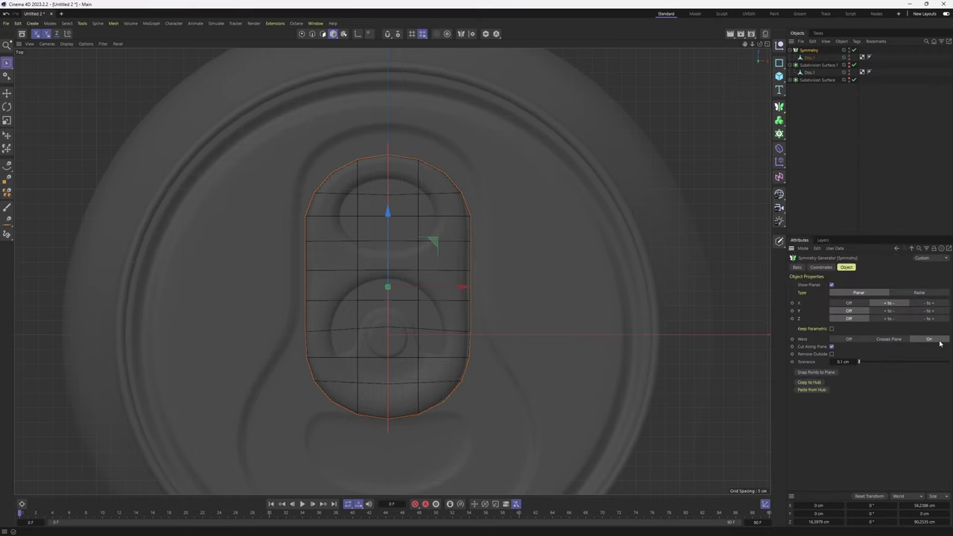
pyautogui.press('c')
pyautogui.moveTo(788, 51); pyautogui.dragTo(789, 52)
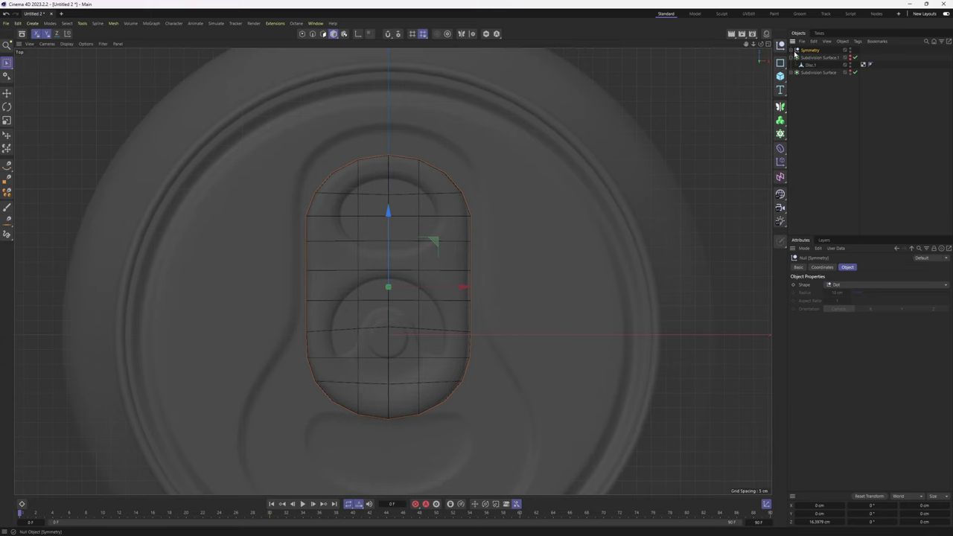
pyautogui.click(806, 58)
# - Select the full tab's upper polygons around the finger hole, ending at the row just above the rivet recess
pyautogui.press('Return')
pyautogui.scroll(3, 417, 209)
pyautogui.moveTo(362, 175)
pyautogui.mouseDown(button='right')
pyautogui.moveTo(313, 232)
pyautogui.moveTo(344, 176)
pyautogui.moveTo(434, 183)
pyautogui.moveTo(439, 173)
pyautogui.mouseUp(button='right')
pyautogui.rightClick(520, 298)
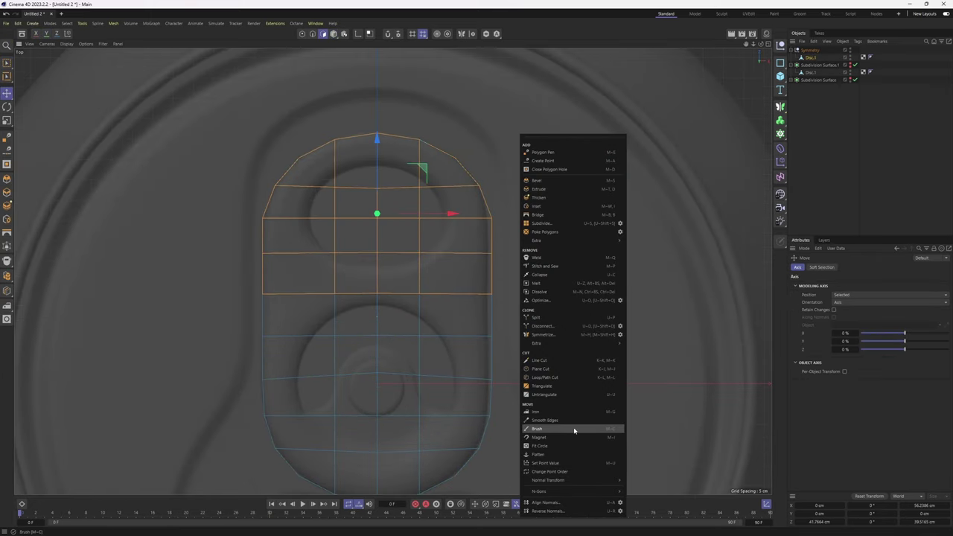
pyautogui.press('Escape')
pyautogui.scroll(2, 382, 185)
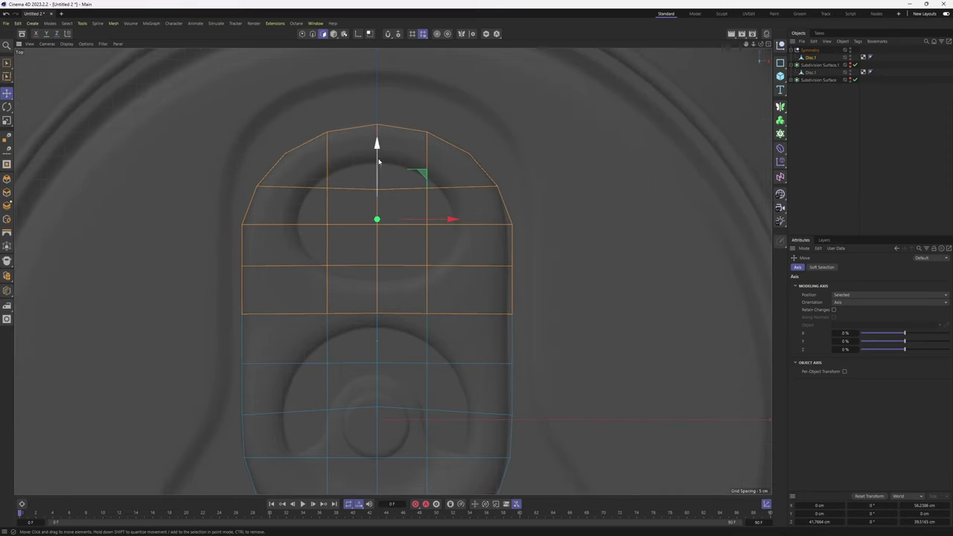
pyautogui.rightClick(566, 196)
pyautogui.press('Escape')
pyautogui.scroll(1, 513, 245)
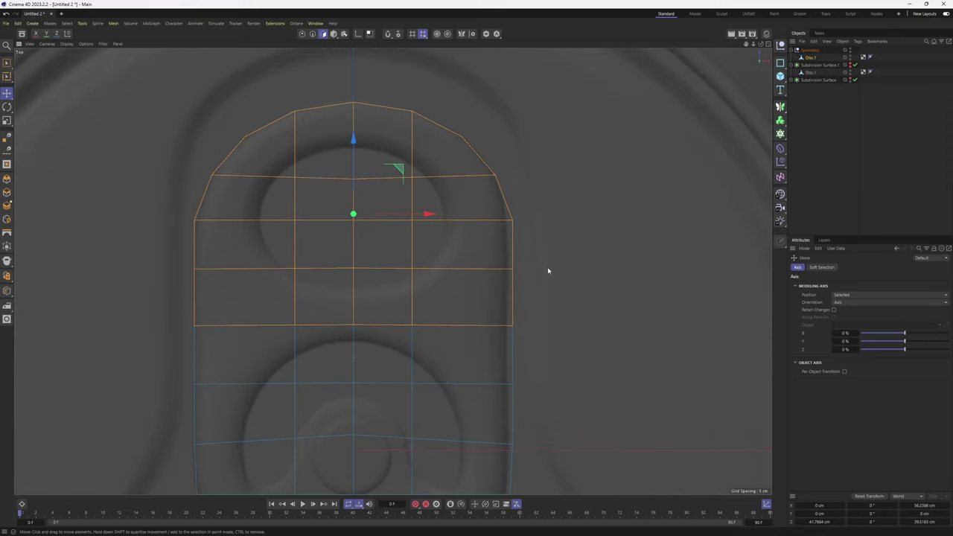
# - Try to inset the selected upper polygons in the Top view
pyautogui.press('i')
pyautogui.moveTo(685, 341)
pyautogui.mouseDown()
pyautogui.moveTo(702, 342)
pyautogui.moveTo(687, 342)
pyautogui.mouseUp()
pyautogui.hotkey('ctrl', 'z')
pyautogui.press('e')
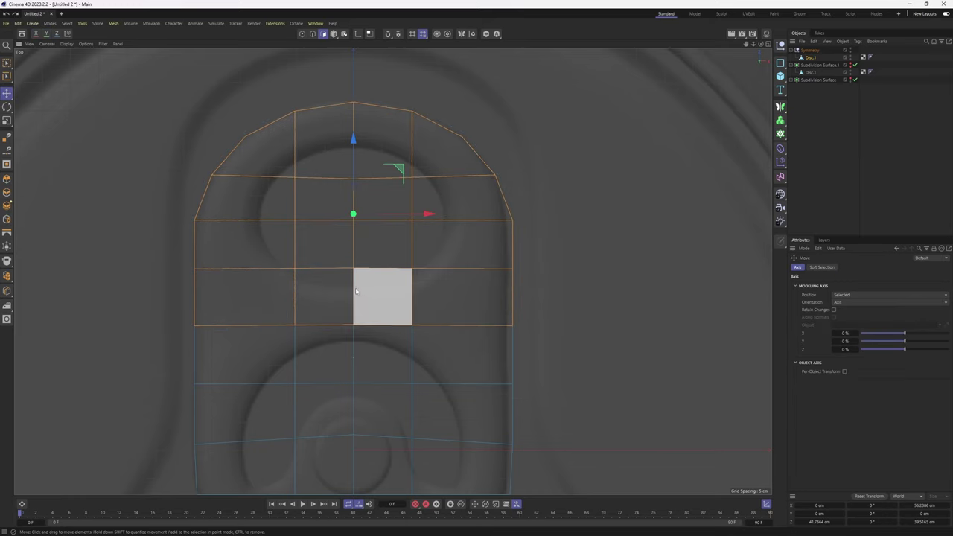
# - Inset the selected upper polygons and round the inner region with Fit Circle
pyautogui.middleClick(245, 223)
pyautogui.middleClick(236, 194)
pyautogui.scroll(2, 315, 227)
pyautogui.rightClick(519, 259)
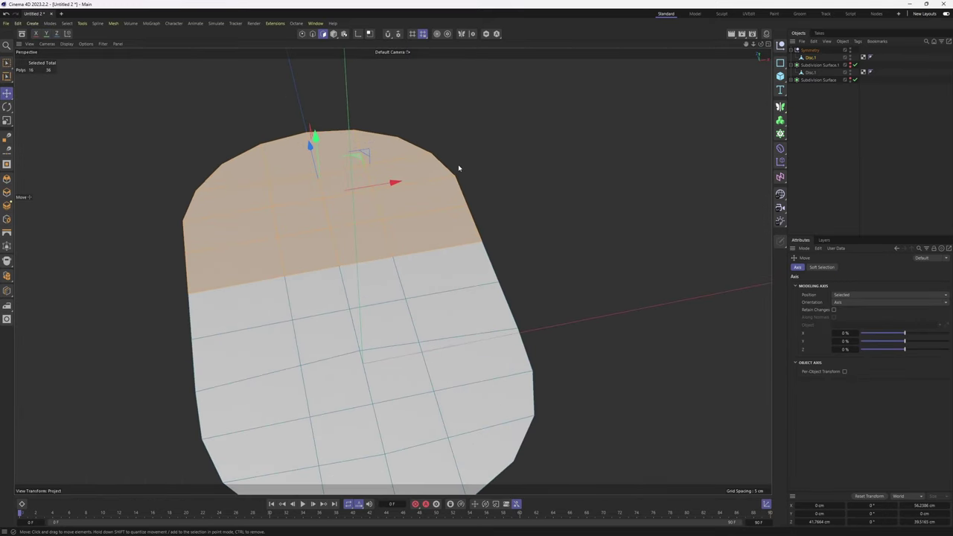
pyautogui.middleClick(458, 168)
pyautogui.rightClick(561, 182)
pyautogui.click(569, 207)
pyautogui.rightClick(569, 208)
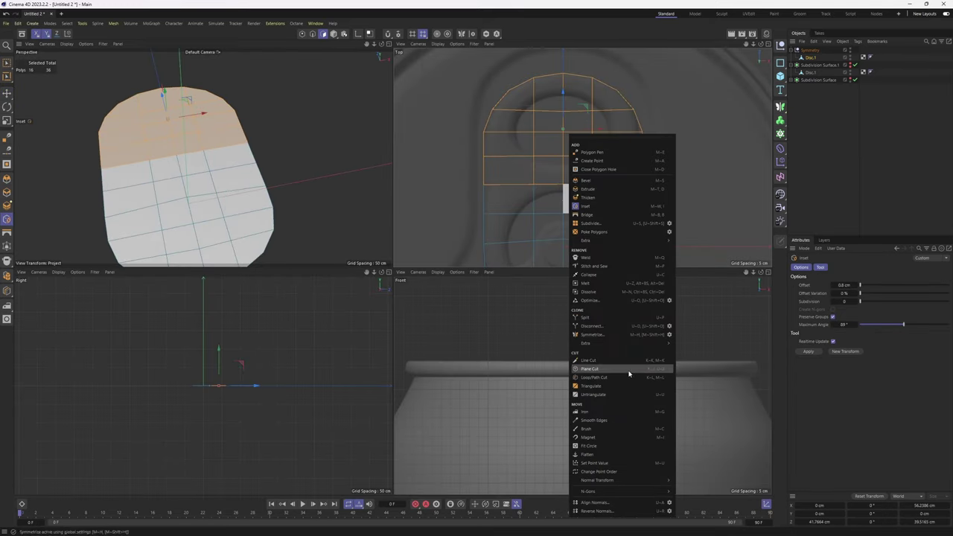
pyautogui.click(594, 205)
pyautogui.moveTo(594, 205)
pyautogui.mouseDown()
pyautogui.moveTo(610, 223)
pyautogui.moveTo(596, 222)
pyautogui.mouseUp()
pyautogui.rightClick(637, 183)
pyautogui.click(677, 445)
# - Scale the round region into an oval about 37 by 27 cm matching the reference finger hole, and delete its polygons
pyautogui.middleClick(668, 207)
pyautogui.press('t')
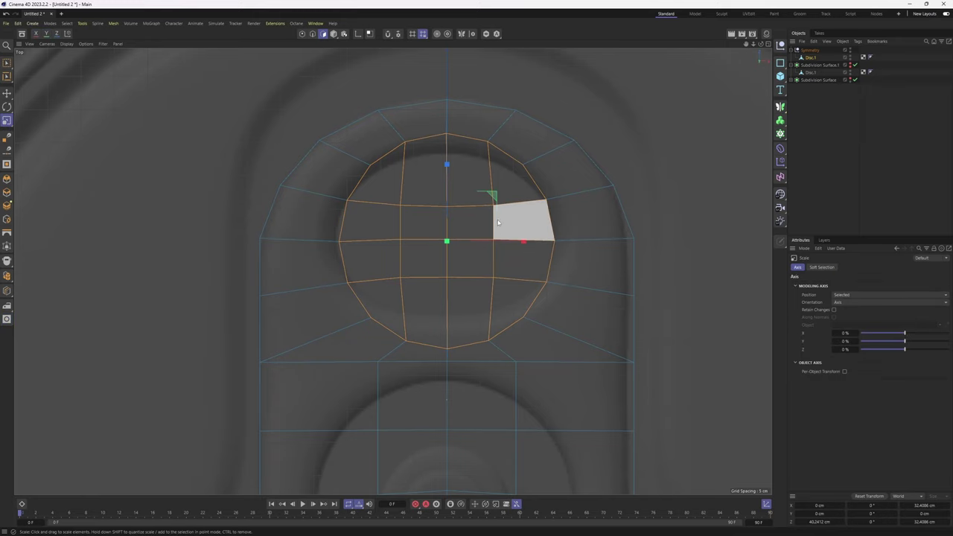
pyautogui.moveTo(446, 164); pyautogui.dragTo(447, 180)
pyautogui.moveTo(523, 241); pyautogui.dragTo(534, 246)
pyautogui.moveTo(447, 163)
pyautogui.mouseDown()
pyautogui.moveTo(448, 155)
pyautogui.moveTo(448, 172)
pyautogui.mouseUp()
pyautogui.press('e')
pyautogui.keyDown('alt'); pyautogui.moveTo(707, 310); pyautogui.dragTo(603, 281, button='middle'); pyautogui.keyUp('alt')
pyautogui.scroll(-1, 603, 281)
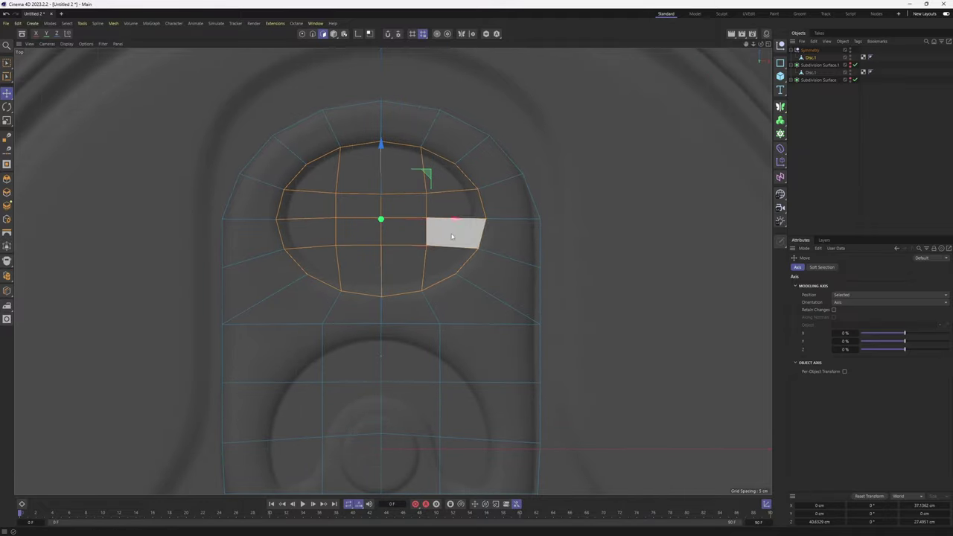
pyautogui.moveTo(637, 322); pyautogui.dragTo(637, 324)
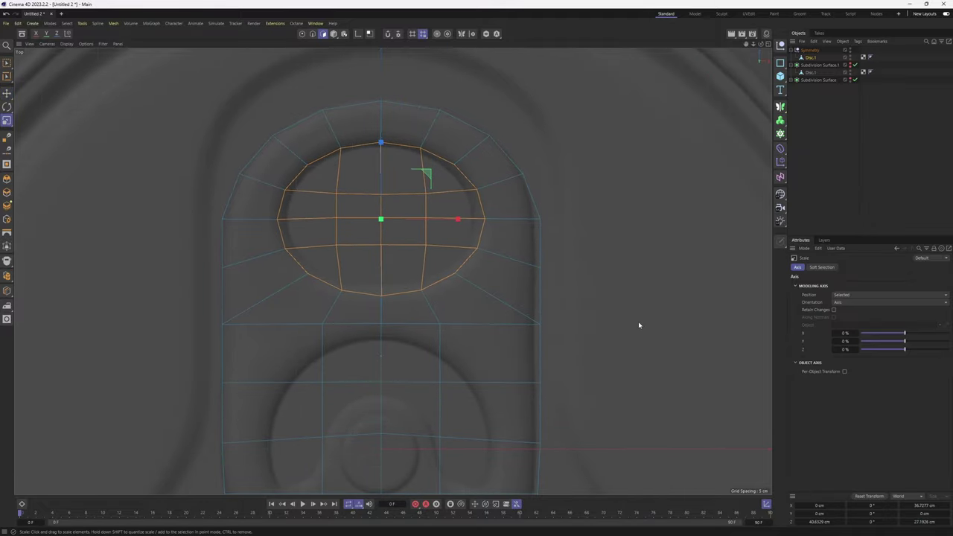
pyautogui.press('Delete')
# - Select all polygons in the tab's lower part below the finger hole ring
pyautogui.scroll(-3, 571, 282)
pyautogui.keyDown('alt'); pyautogui.moveTo(572, 296); pyautogui.dragTo(575, 222, button='middle'); pyautogui.keyUp('alt')
pyautogui.scroll(1, 575, 222)
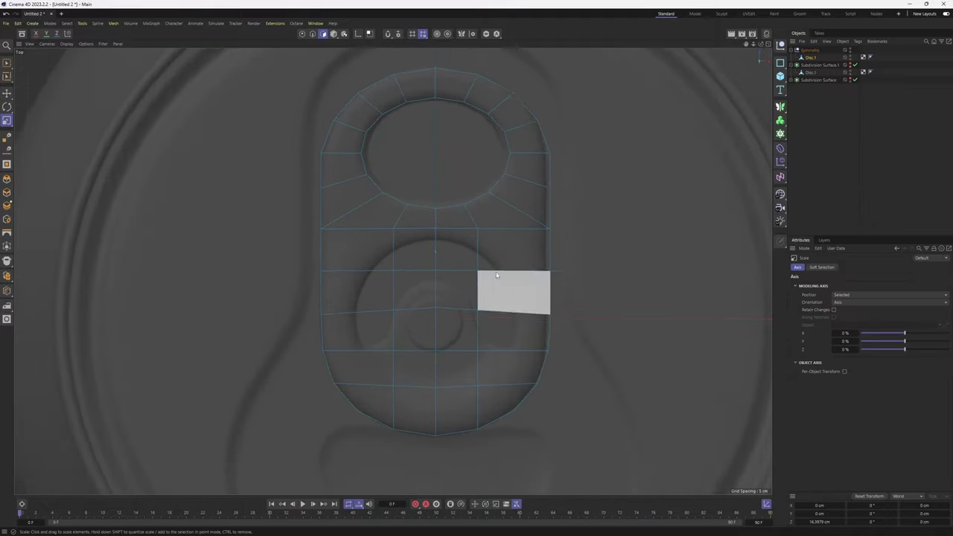
pyautogui.moveTo(365, 250)
pyautogui.mouseDown()
pyautogui.moveTo(376, 335)
pyautogui.moveTo(399, 399)
pyautogui.moveTo(489, 353)
pyautogui.moveTo(462, 374)
pyautogui.moveTo(514, 294)
pyautogui.moveTo(409, 262)
pyautogui.mouseUp()
pyautogui.middleClick(409, 280)
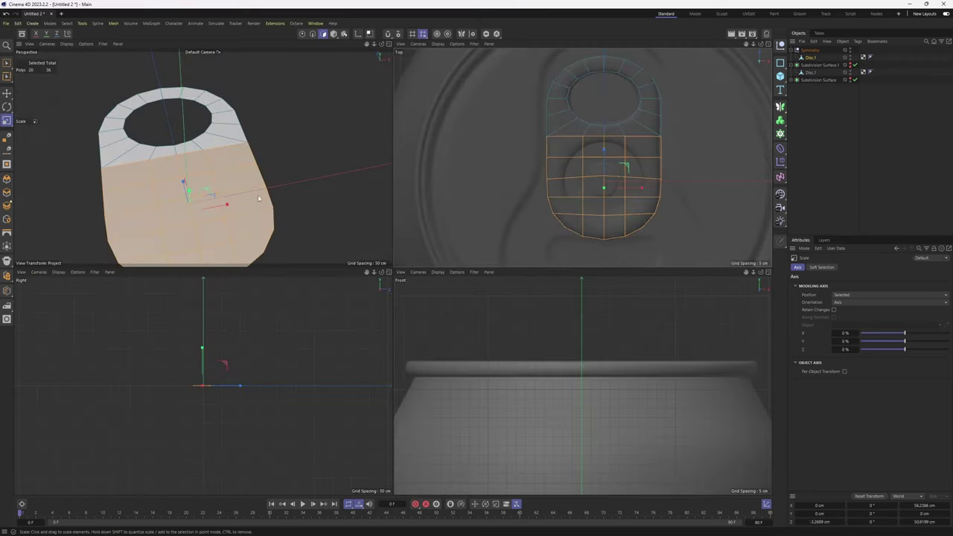
pyautogui.middleClick(260, 198)
pyautogui.keyDown('alt'); pyautogui.moveTo(393, 355); pyautogui.dragTo(395, 286, button='middle'); pyautogui.keyUp('alt')
pyautogui.middleClick(477, 273)
pyautogui.middleClick(540, 261)
pyautogui.scroll(1, 506, 270)
# - Inset the lower polygons into a circle about 40 cm across with Fit Circle and move it over the reference recess
pyautogui.press('i')
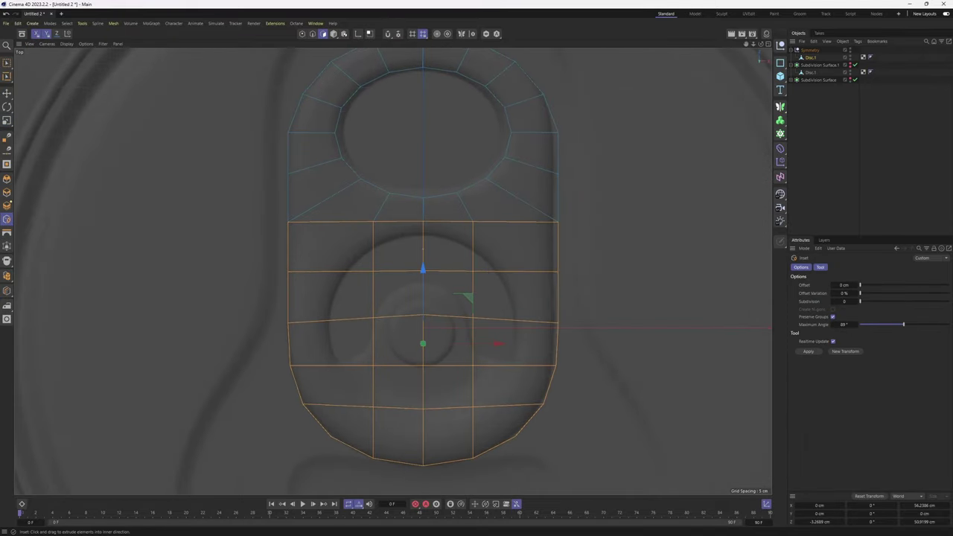
pyautogui.rightClick(602, 316)
pyautogui.click(639, 449)
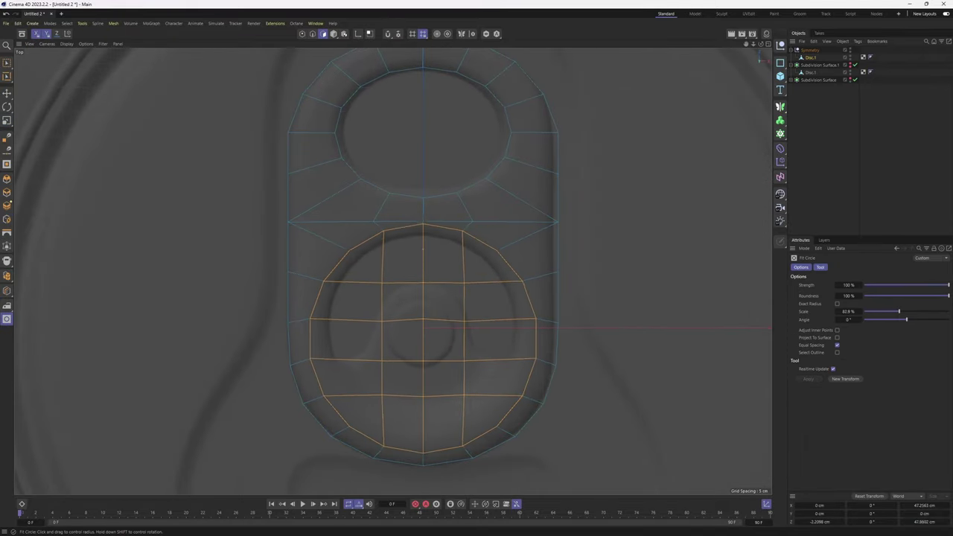
pyautogui.press('e')
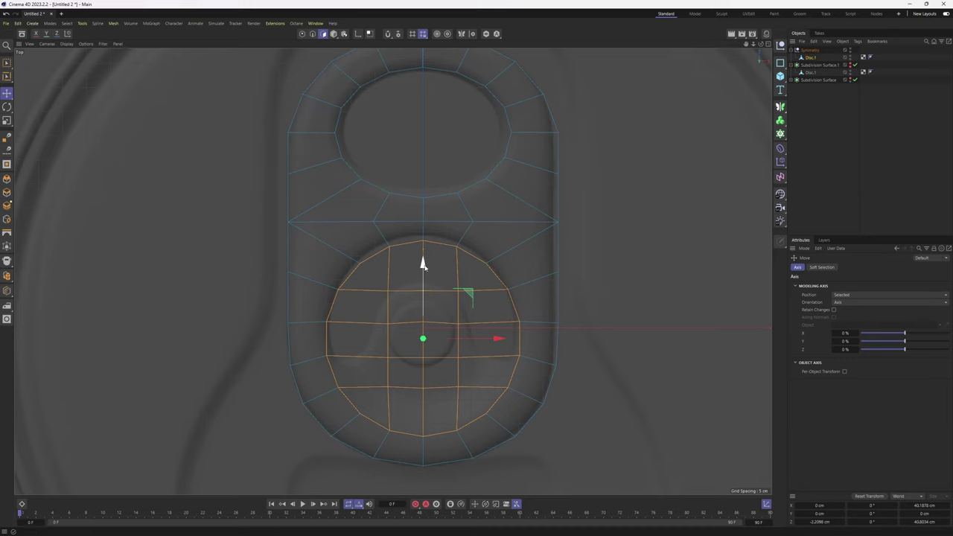
pyautogui.moveTo(423, 262); pyautogui.dragTo(422, 258)
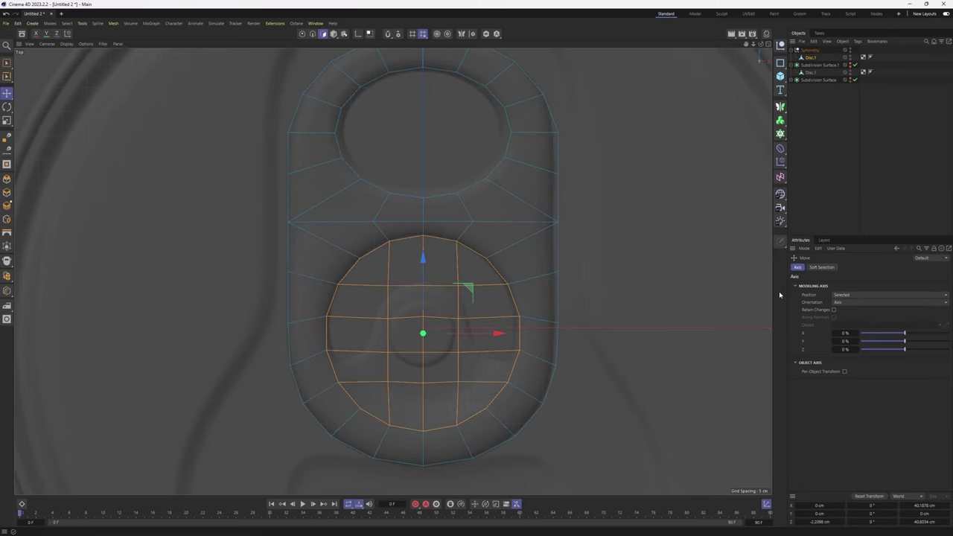
pyautogui.scroll(2, 492, 310)
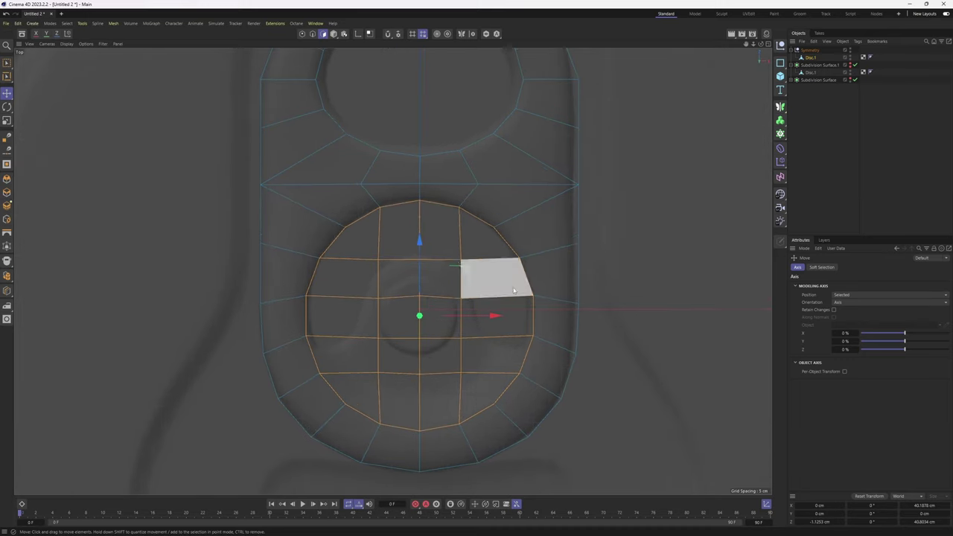
# - Reposition the points inside and on the lower circle with the Polygon Pen to follow the rivet tongue's outline
pyautogui.rightClick(496, 181)
pyautogui.click(550, 153)
pyautogui.scroll(2, 362, 276)
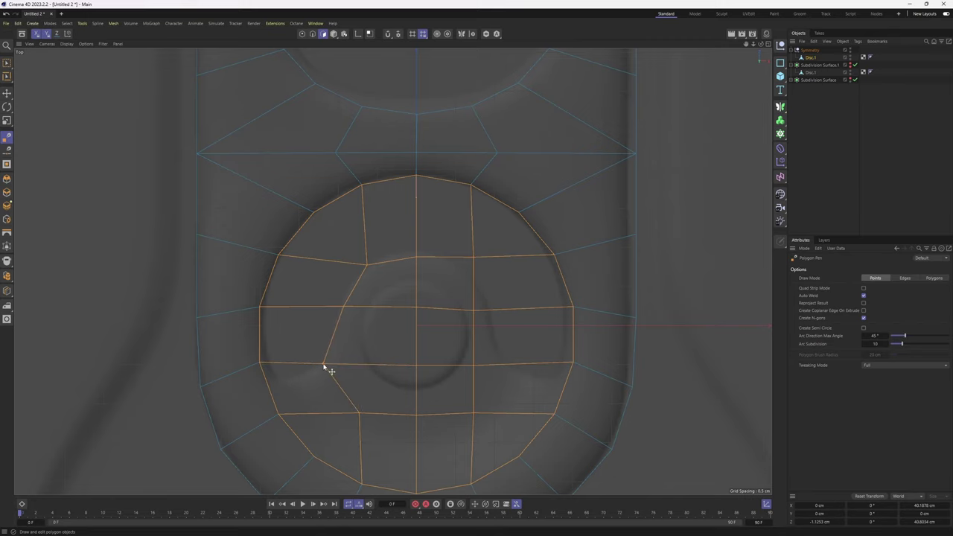
pyautogui.keyDown('alt'); pyautogui.moveTo(472, 296); pyautogui.dragTo(418, 290, button='middle'); pyautogui.keyUp('alt')
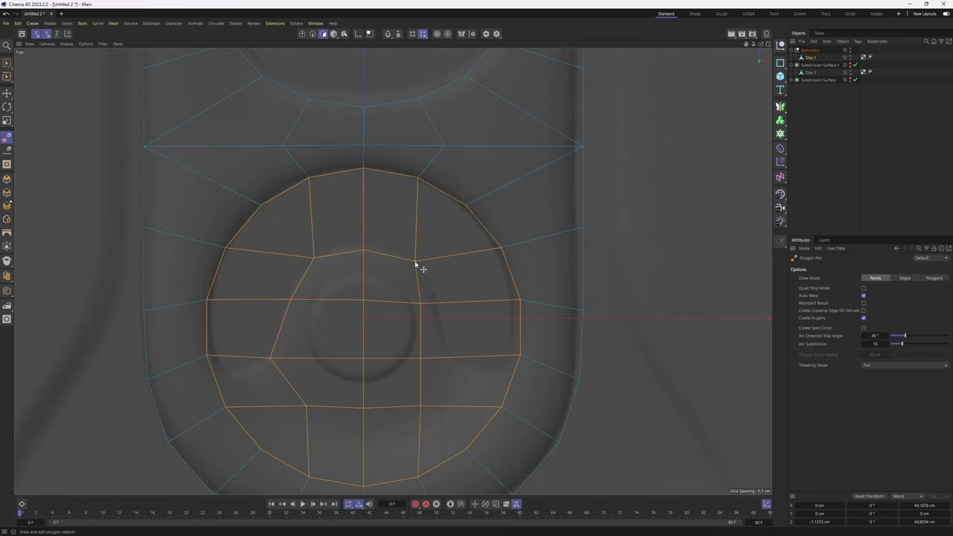
pyautogui.moveTo(420, 357); pyautogui.dragTo(446, 365)
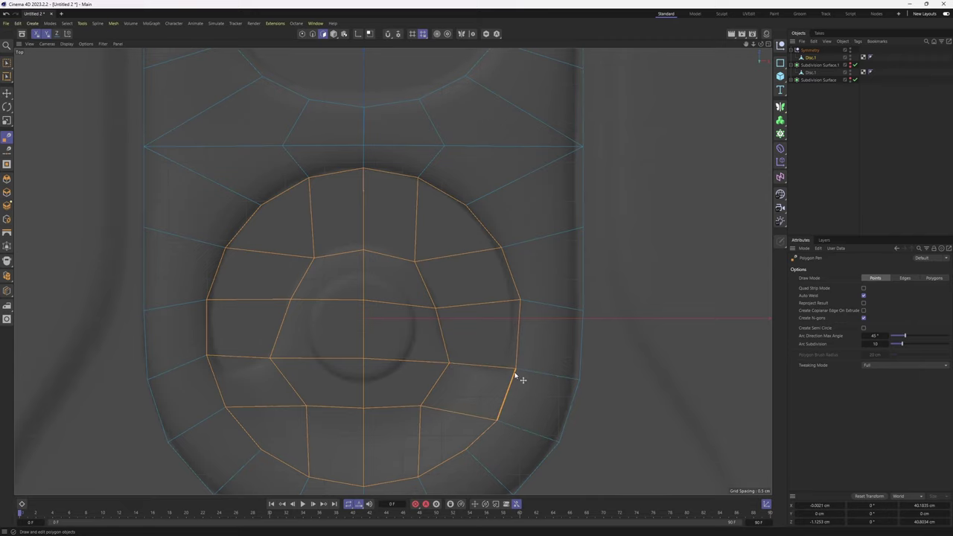
pyautogui.moveTo(515, 373); pyautogui.dragTo(520, 356)
pyautogui.moveTo(207, 356); pyautogui.dragTo(211, 368)
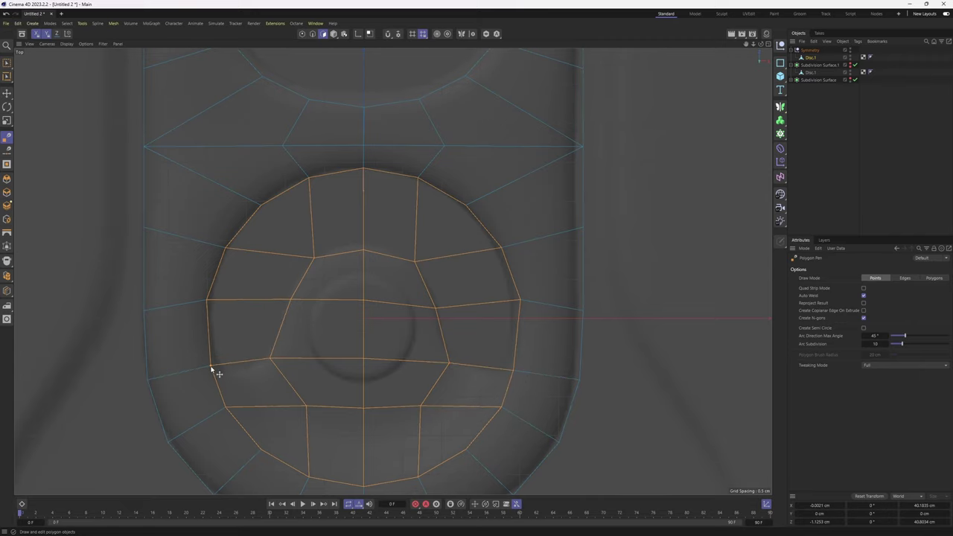
pyautogui.scroll(-3, 332, 255)
pyautogui.scroll(2, 327, 318)
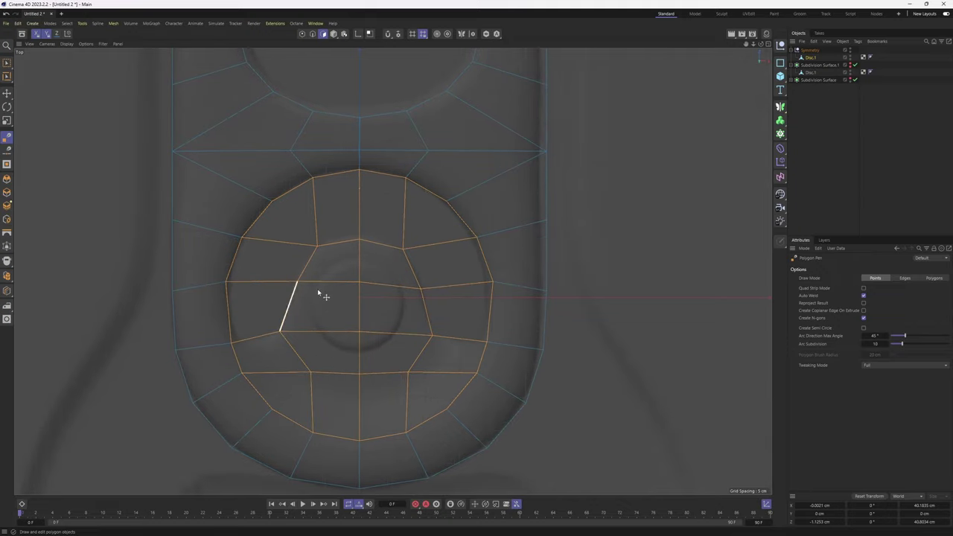
# - Delete the polygons around the rivet tongue's upper part and both sides to open a horseshoe-shaped slot
pyautogui.keyDown('ctrl'); pyautogui.click(269, 264); pyautogui.keyUp('ctrl')
pyautogui.keyDown('ctrl'); pyautogui.click(291, 222); pyautogui.keyUp('ctrl')
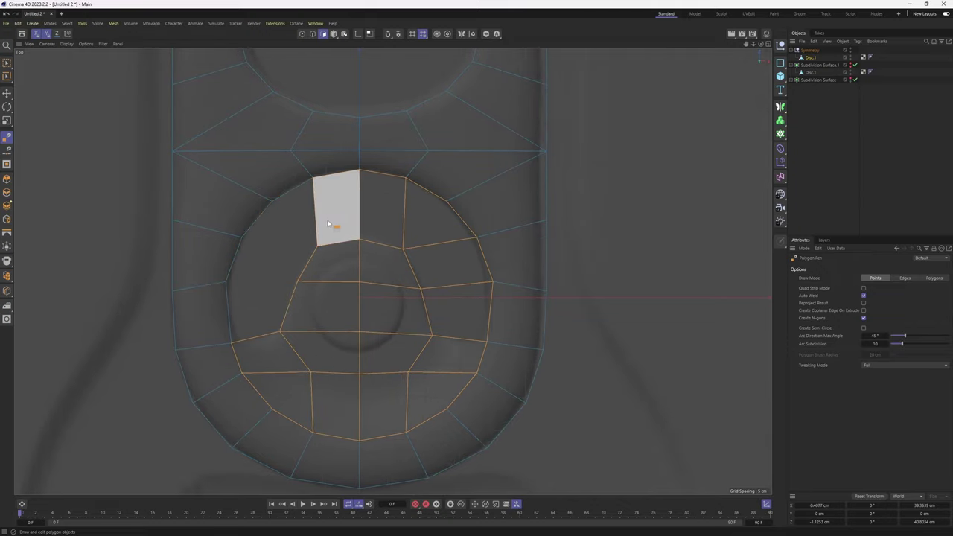
pyautogui.keyDown('ctrl'); pyautogui.click(335, 224); pyautogui.keyUp('ctrl')
pyautogui.keyDown('ctrl'); pyautogui.click(376, 222); pyautogui.keyUp('ctrl')
pyautogui.keyDown('ctrl'); pyautogui.click(428, 222); pyautogui.keyUp('ctrl')
pyautogui.keyDown('ctrl'); pyautogui.click(455, 263); pyautogui.keyUp('ctrl')
pyautogui.keyDown('ctrl'); pyautogui.keyDown('shift'); pyautogui.moveTo(460, 318); pyautogui.dragTo(465, 322); pyautogui.keyUp('shift'); pyautogui.keyUp('ctrl')
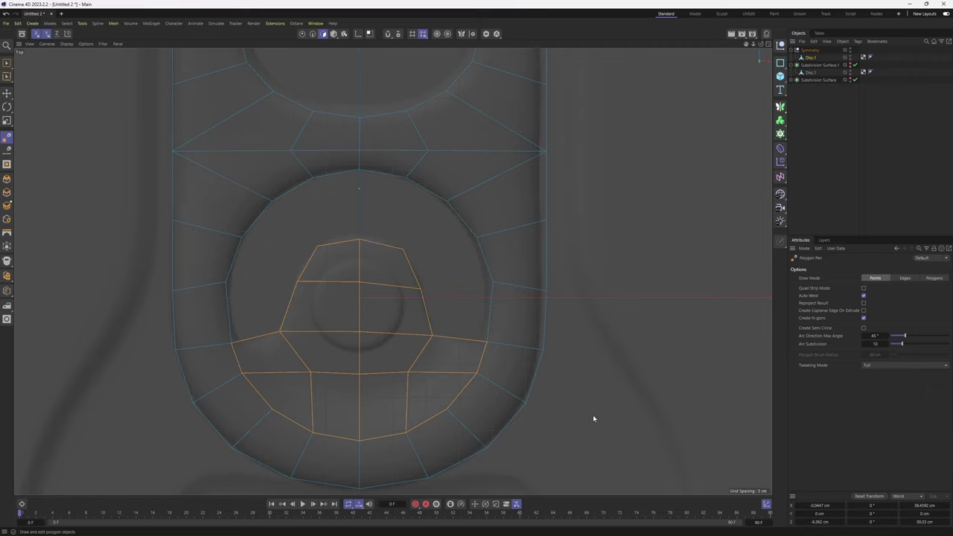
pyautogui.scroll(2, 364, 224)
pyautogui.scroll(-2, 337, 254)
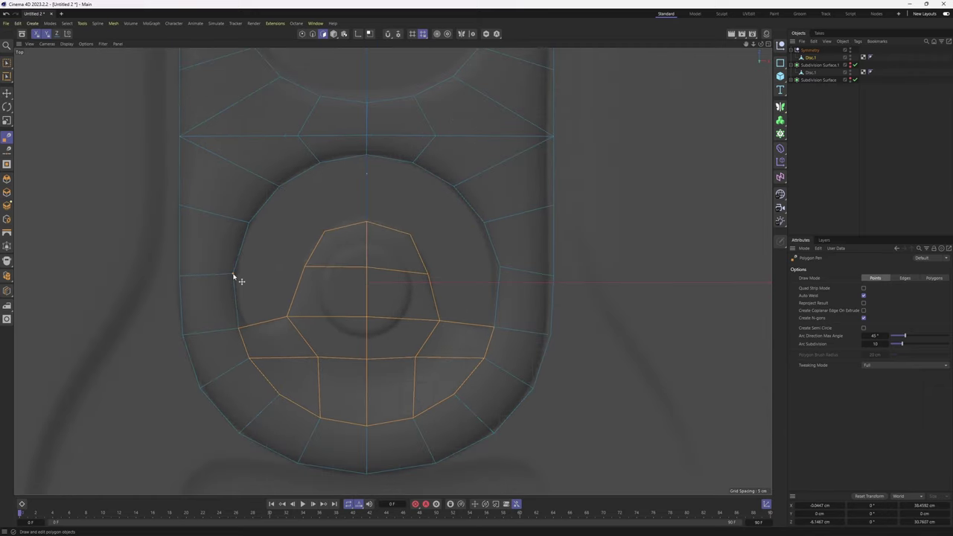
# - Extrude all of the pull tab's polygons by 3.28 cm with Create Caps enabled
pyautogui.middleClick(234, 276)
pyautogui.middleClick(236, 262)
pyautogui.hotkey('ctrl', 'a')
pyautogui.press('e')
pyautogui.keyDown('alt'); pyautogui.moveTo(391, 273); pyautogui.dragTo(432, 276); pyautogui.keyUp('alt')
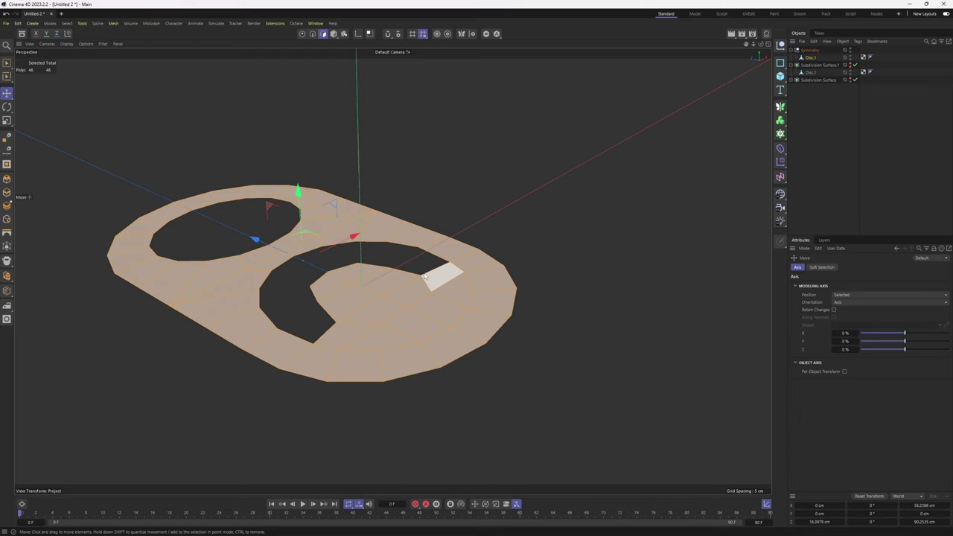
pyautogui.rightClick(444, 196)
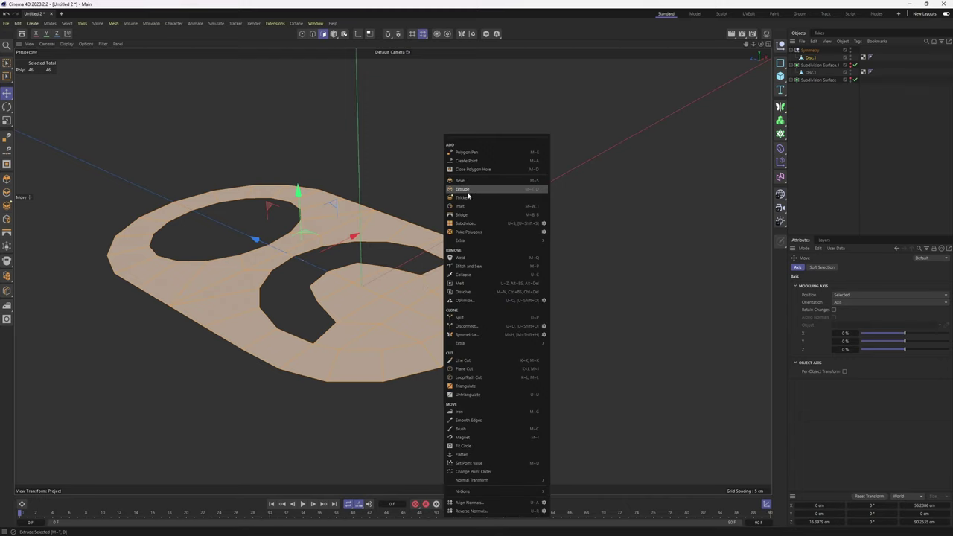
pyautogui.click(468, 190)
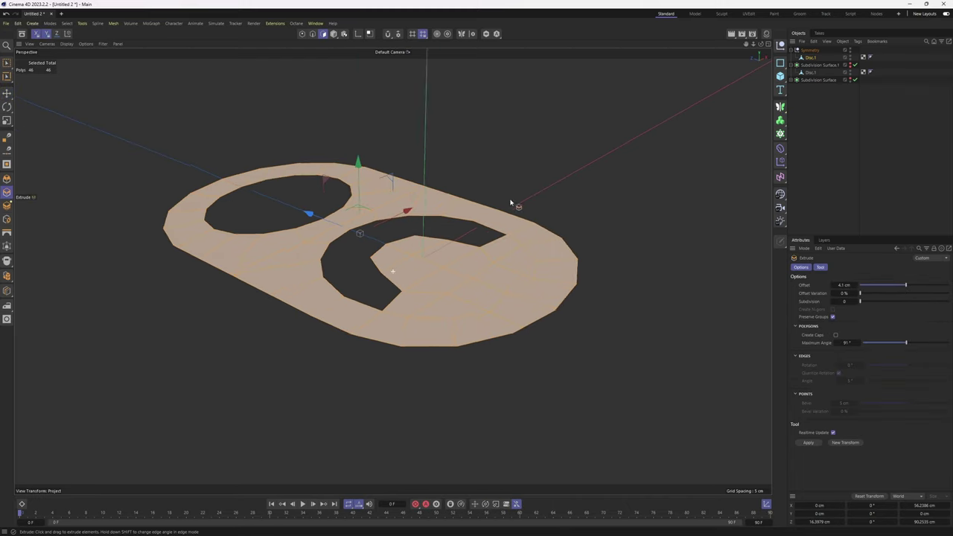
pyautogui.click(836, 335)
pyautogui.scroll(1, 521, 291)
pyautogui.moveTo(557, 353); pyautogui.dragTo(590, 353)
pyautogui.keyDown('alt'); pyautogui.moveTo(434, 257); pyautogui.dragTo(443, 290); pyautogui.keyUp('alt')
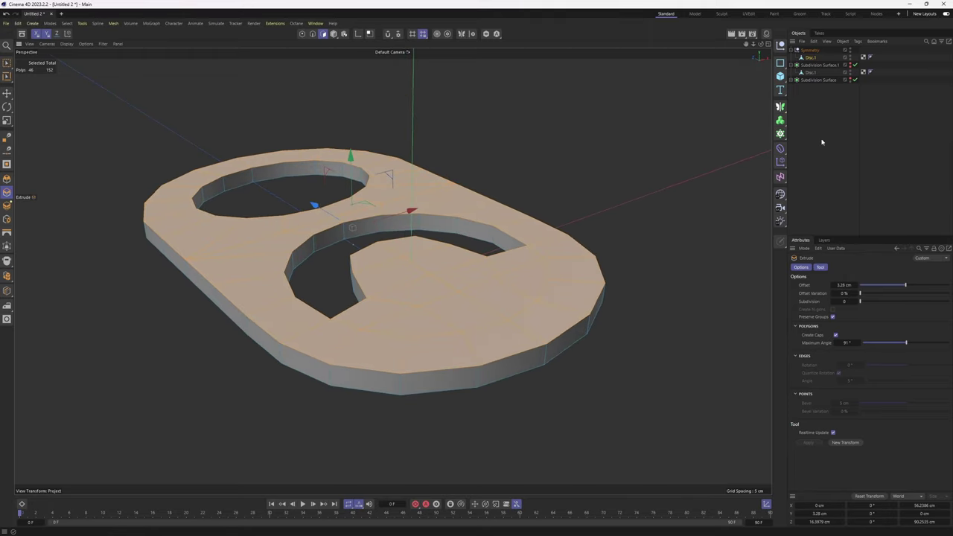
# - Place the tab mesh under a new Subdivision Surface inside the Symmetry object
pyautogui.keyDown('alt'); pyautogui.moveTo(391, 270); pyautogui.dragTo(425, 187); pyautogui.keyUp('alt')
pyautogui.keyDown('alt'); pyautogui.moveTo(447, 190); pyautogui.dragTo(510, 206, button='middle'); pyautogui.keyUp('alt')
pyautogui.keyDown('alt'); pyautogui.moveTo(510, 206); pyautogui.dragTo(520, 184); pyautogui.keyUp('alt')
pyautogui.keyDown('alt'); pyautogui.moveTo(595, 119); pyautogui.dragTo(675, 135); pyautogui.keyUp('alt')
pyautogui.moveTo(780, 106); pyautogui.dragTo(793, 118)
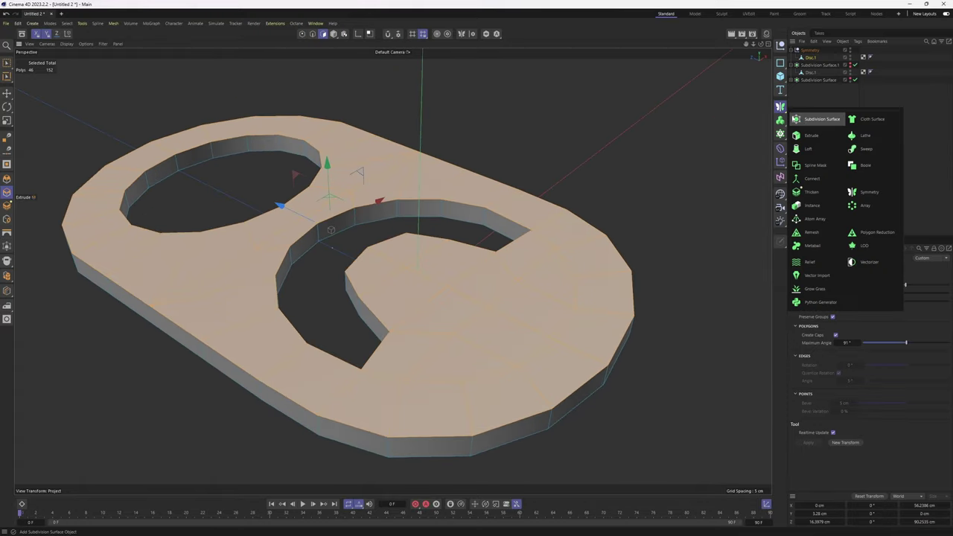
pyautogui.keyDown('alt'); pyautogui.click(811, 119); pyautogui.keyUp('alt')
pyautogui.click(816, 65)
pyautogui.keyDown('alt'); pyautogui.moveTo(372, 226); pyautogui.dragTo(447, 169, button='middle'); pyautogui.keyUp('alt')
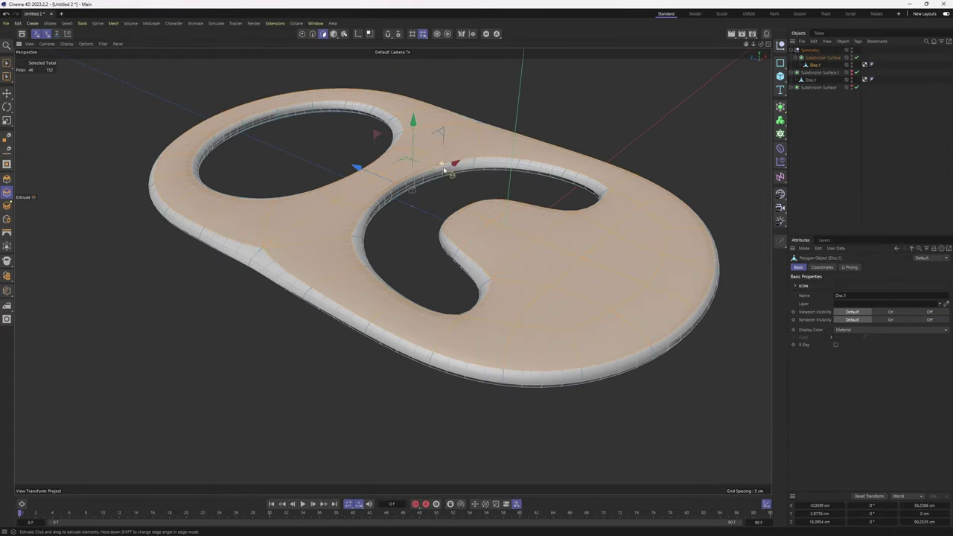
pyautogui.keyDown('alt'); pyautogui.moveTo(447, 169); pyautogui.dragTo(469, 209); pyautogui.keyUp('alt')
# - Turn off the tab's Subdivision Surface and examine the edges converging at the outer side point between the two holes
pyautogui.click(856, 57)
pyautogui.press('Return')
pyautogui.scroll(3, 367, 285)
pyautogui.keyDown('alt'); pyautogui.moveTo(417, 280); pyautogui.dragTo(374, 262); pyautogui.keyUp('alt')
pyautogui.press('m')
pyautogui.press('e')
pyautogui.scroll(1, 341, 249)
pyautogui.press('e')
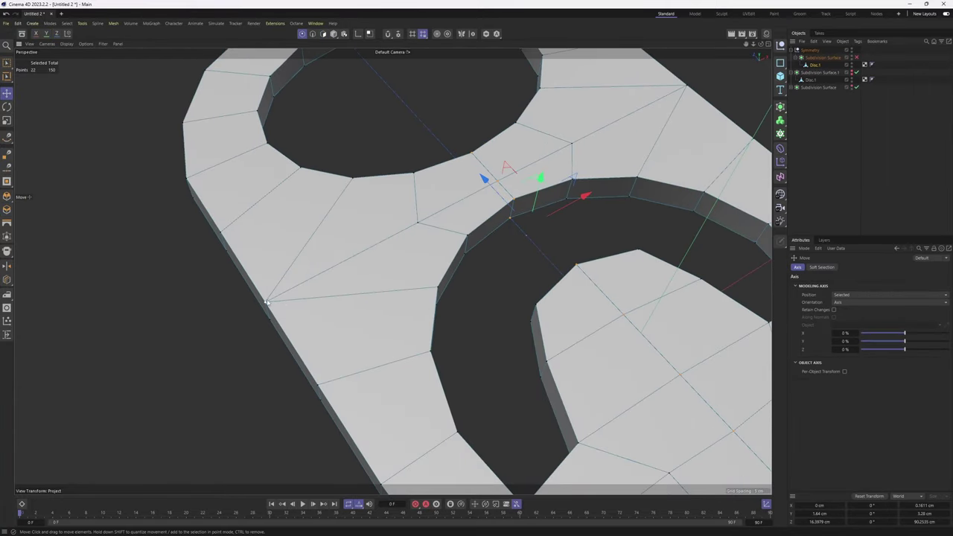
pyautogui.click(271, 297)
pyautogui.keyDown('alt'); pyautogui.moveTo(271, 297); pyautogui.dragTo(301, 300); pyautogui.keyUp('alt')
pyautogui.scroll(3, 292, 314)
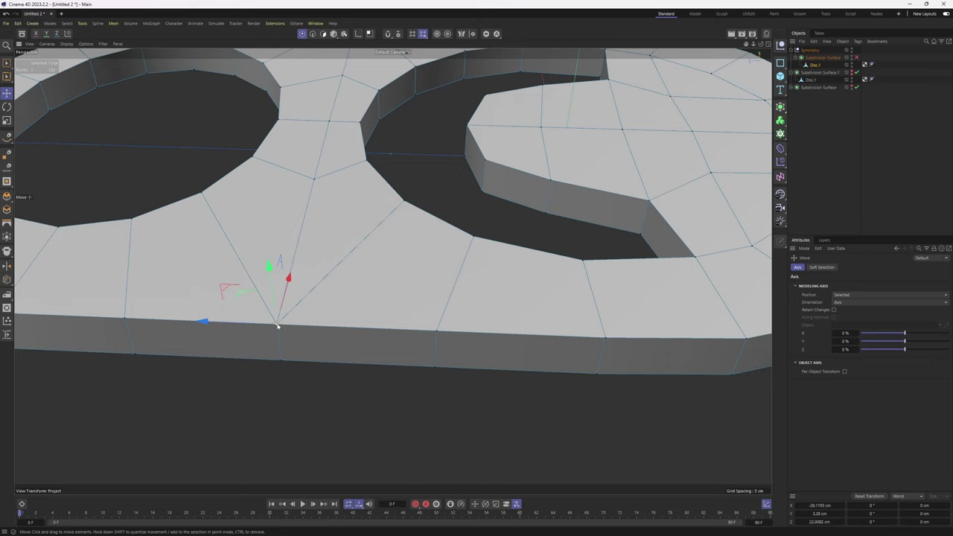
pyautogui.press('Return')
pyautogui.click(269, 323)
pyautogui.keyDown('alt'); pyautogui.moveTo(270, 323); pyautogui.dragTo(313, 300); pyautogui.keyUp('alt')
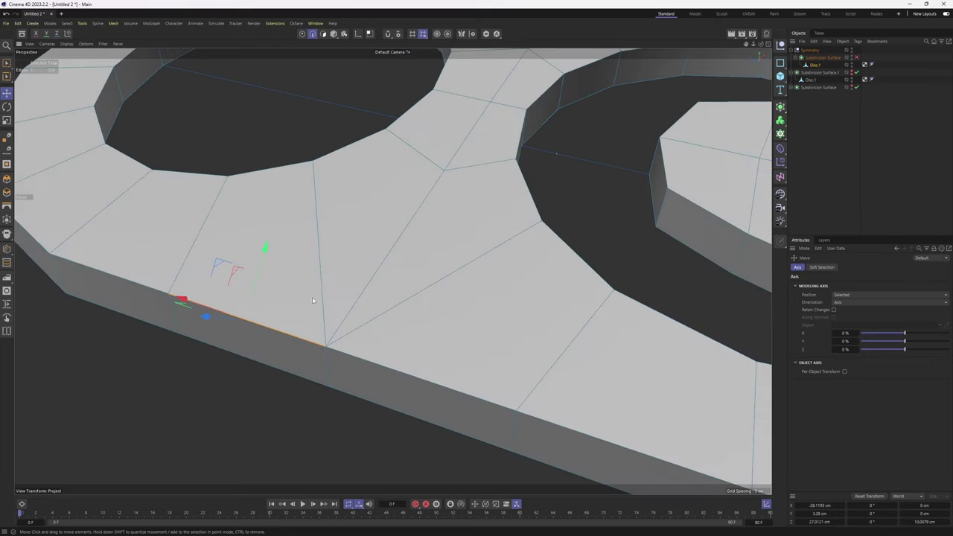
pyautogui.scroll(-5, 335, 373)
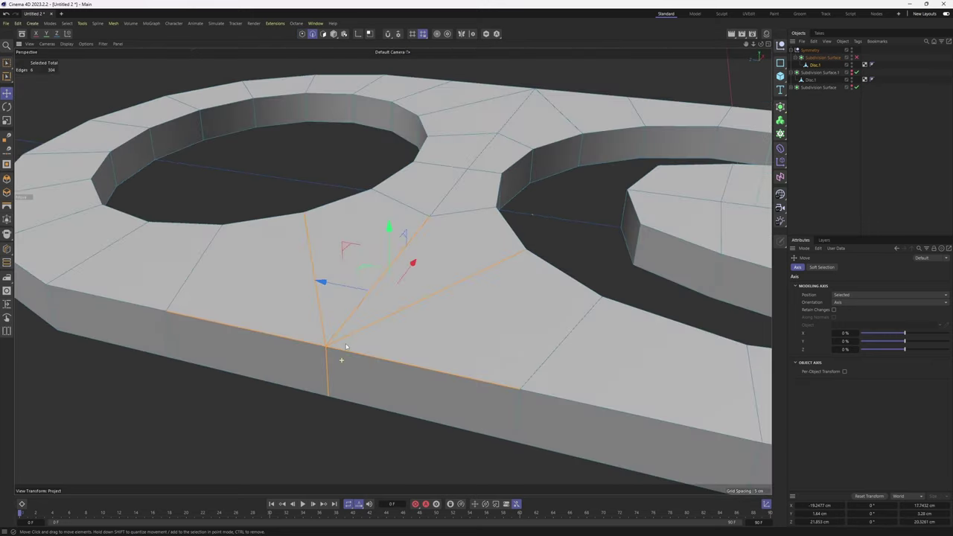
pyautogui.scroll(3, 332, 366)
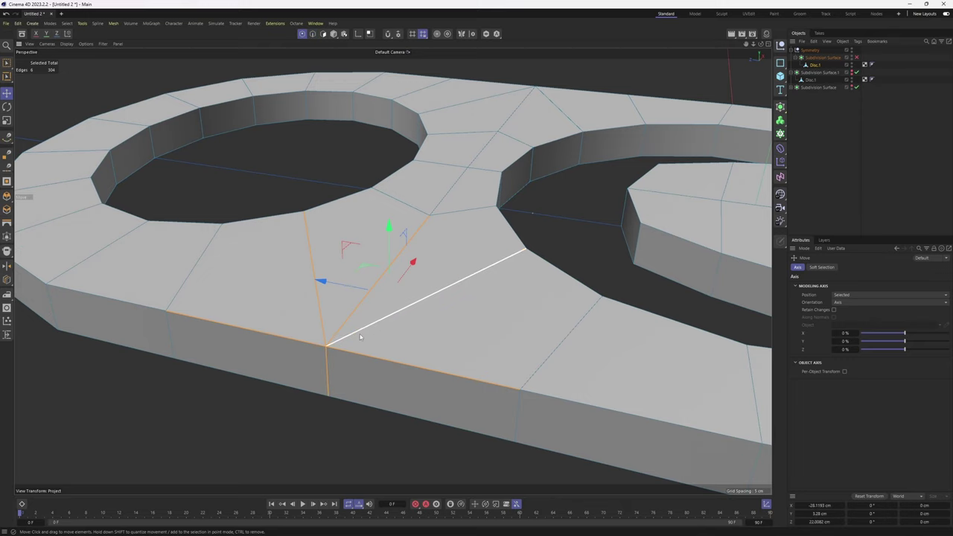
# - Cut an edge from the finger hole to the slot on one side with the Polygon Pen and remove the converging diagonals
pyautogui.scroll(-2, 393, 329)
pyautogui.press('m')
pyautogui.press('e')
pyautogui.keyDown('alt'); pyautogui.moveTo(393, 329); pyautogui.dragTo(341, 311); pyautogui.keyUp('alt')
pyautogui.keyDown('ctrl'); pyautogui.click(305, 269); pyautogui.keyUp('ctrl')
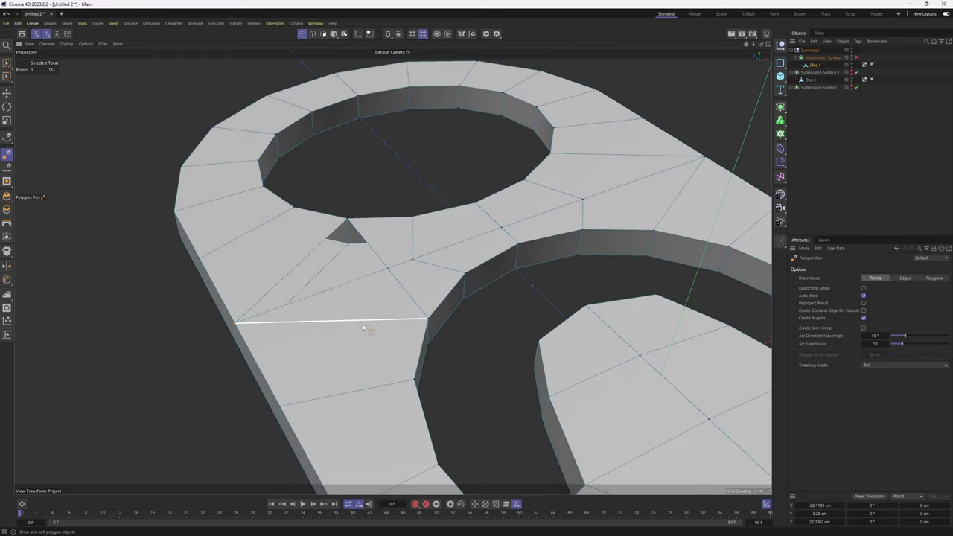
# - Make the matching Polygon Pen cut on the tab's opposite side and remove its two diagonal edges at the outer point
pyautogui.keyDown('alt'); pyautogui.moveTo(339, 323); pyautogui.dragTo(387, 219); pyautogui.keyUp('alt')
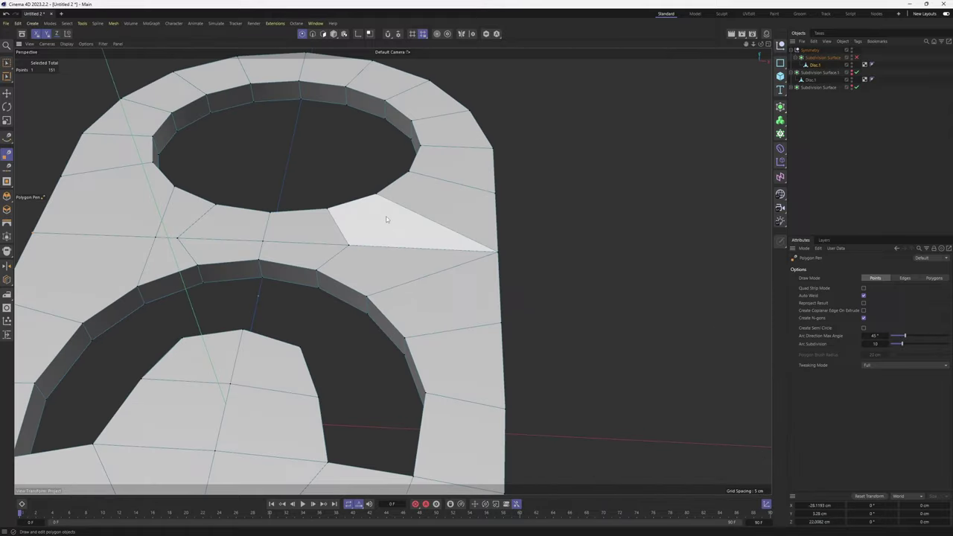
pyautogui.click(376, 194)
pyautogui.click(368, 295)
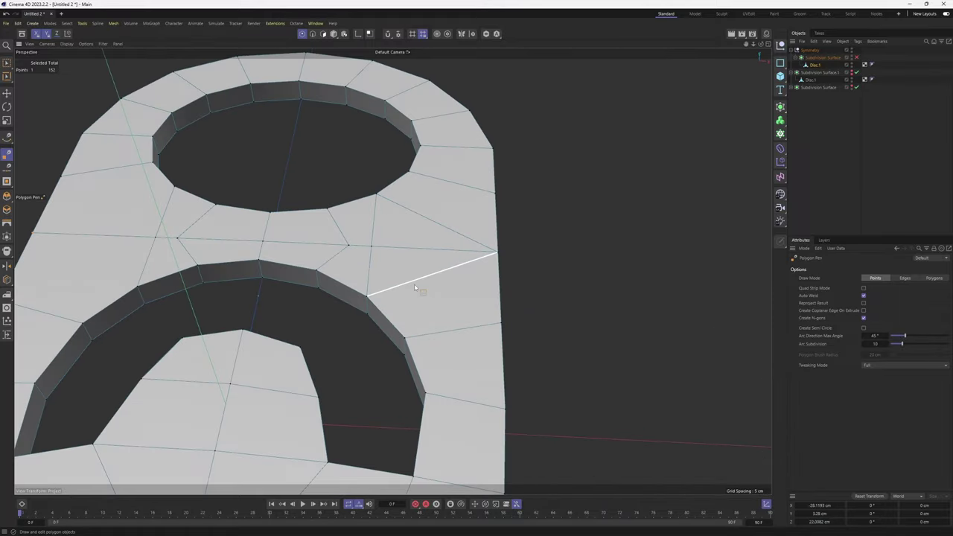
pyautogui.keyDown('ctrl'); pyautogui.click(419, 281); pyautogui.keyUp('ctrl')
pyautogui.keyDown('ctrl'); pyautogui.click(451, 230); pyautogui.keyUp('ctrl')
pyautogui.keyDown('alt'); pyautogui.moveTo(500, 259); pyautogui.dragTo(468, 241); pyautogui.keyUp('alt')
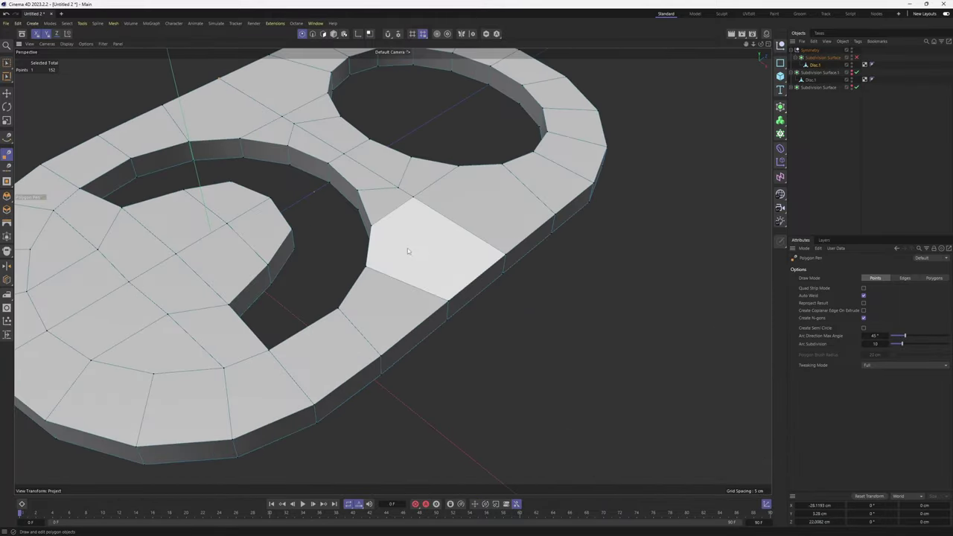
# - Move the inner points on the cross edge between the two holes along X to even out the quads
pyautogui.keyDown('alt'); pyautogui.moveTo(407, 249); pyautogui.dragTo(459, 246); pyautogui.keyUp('alt')
pyautogui.press('e')
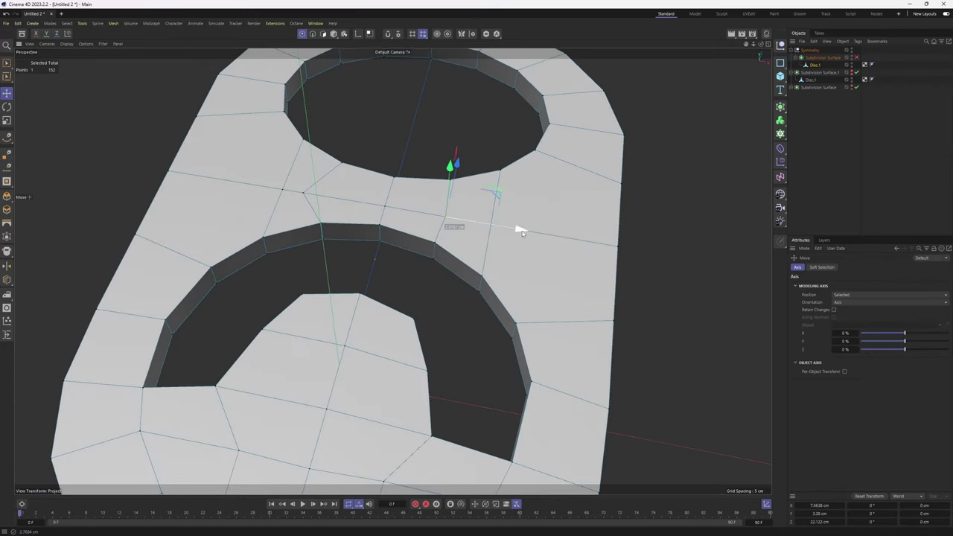
pyautogui.moveTo(392, 211); pyautogui.dragTo(393, 211)
pyautogui.keyDown('alt'); pyautogui.moveTo(446, 245); pyautogui.dragTo(377, 321); pyautogui.keyUp('alt')
# - Delete the tab's side and underside polygons by inverting the selection of its top faces
pyautogui.press('Return')
pyautogui.press('Return')
pyautogui.scroll(-2, 454, 340)
pyautogui.keyDown('alt'); pyautogui.moveTo(455, 339); pyautogui.dragTo(488, 261); pyautogui.keyUp('alt')
pyautogui.press('u')
pyautogui.press('i')
pyautogui.press('Delete')
# - Select all the remaining polygons and extrude them by -3.48 cm with caps
pyautogui.hotkey('ctrl', 'a')
pyautogui.press('d')
pyautogui.moveTo(488, 261); pyautogui.dragTo(353, 261)
pyautogui.keyDown('alt'); pyautogui.moveTo(506, 328); pyautogui.dragTo(514, 387); pyautogui.keyUp('alt')
pyautogui.scroll(3, 425, 325)
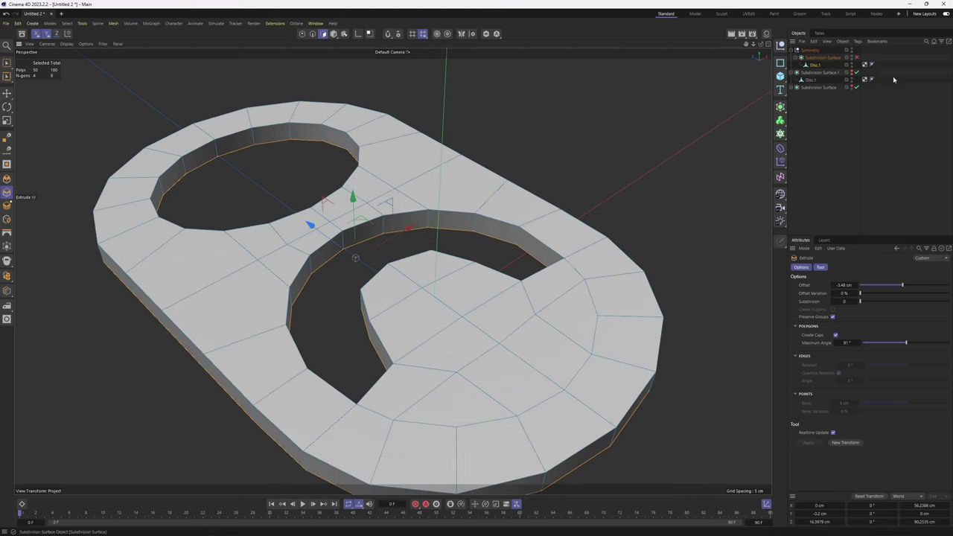
# - Turn the tab's Subdivision Surface back on and inspect the smoothed shape
pyautogui.click(858, 57)
pyautogui.click(913, 161)
pyautogui.keyDown('alt'); pyautogui.moveTo(515, 219); pyautogui.dragTo(583, 221); pyautogui.keyUp('alt')
pyautogui.middleClick(582, 221)
pyautogui.middleClick(583, 221)
# - Move the rivet tongue's upper points slightly toward the finger hole in the top view and turn off Isoline Editing
pyautogui.hotkey('ctrl', 'z')
pyautogui.press('Return')
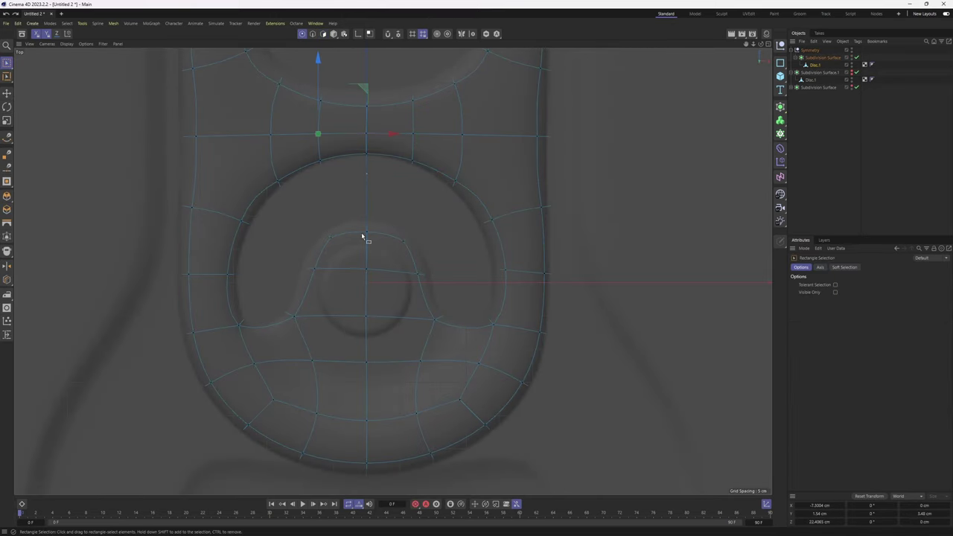
pyautogui.moveTo(283, 213); pyautogui.dragTo(447, 287)
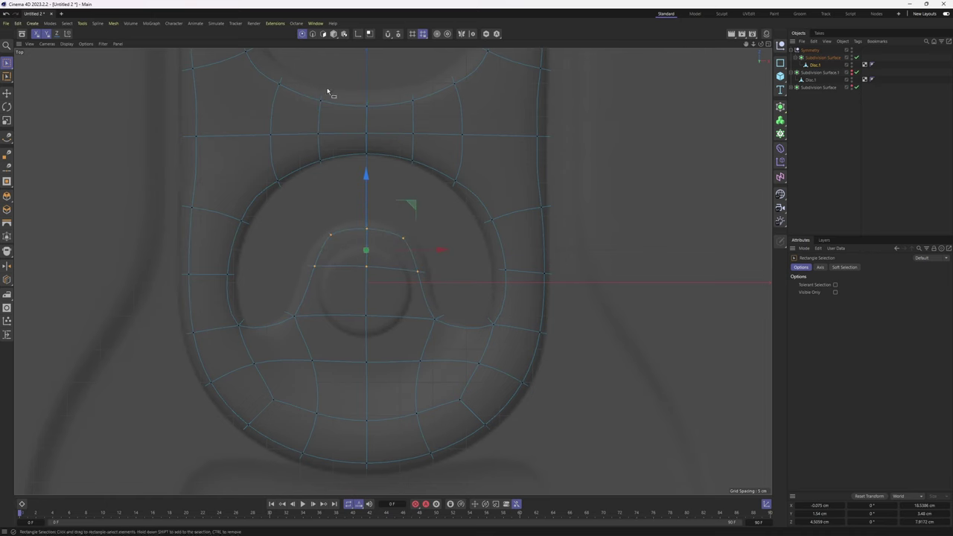
pyautogui.click(86, 44)
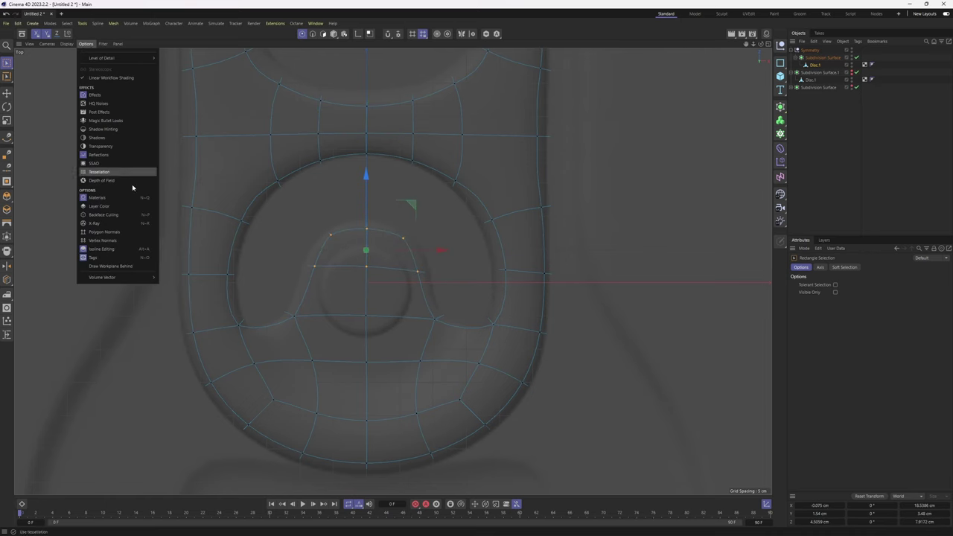
pyautogui.click(111, 251)
pyautogui.scroll(1, 383, 230)
pyautogui.scroll(1, 403, 184)
pyautogui.scroll(1, 377, 298)
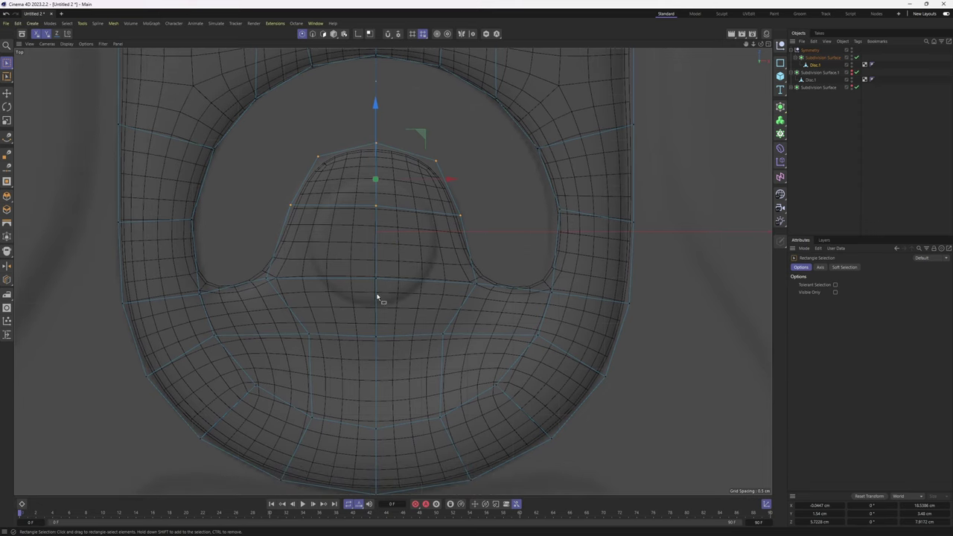
# - Turn off the subdivision smoothing and select the 12 top polygons of the rivet tongue and its surrounding recess
pyautogui.press('Return')
pyautogui.press('Return')
pyautogui.press('F1')
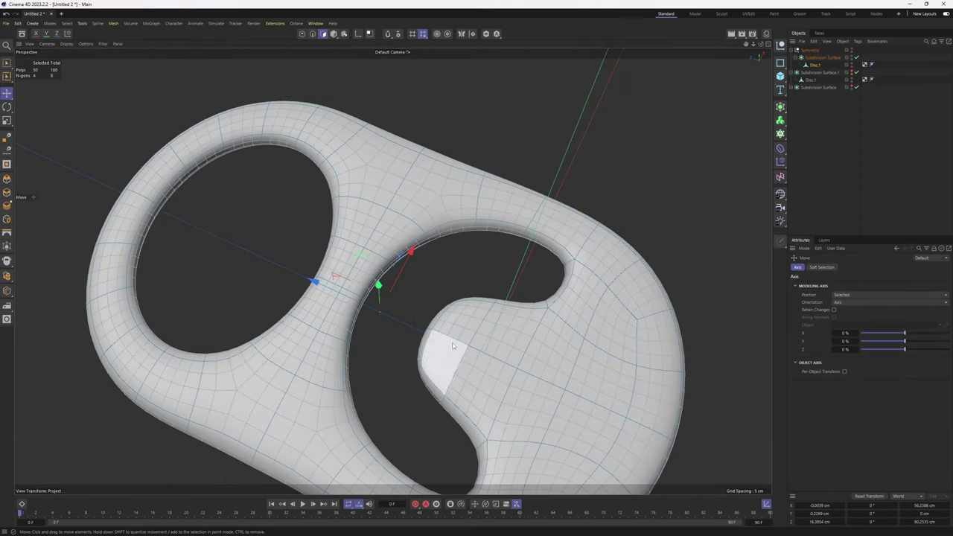
pyautogui.keyDown('alt'); pyautogui.moveTo(453, 344); pyautogui.dragTo(433, 297); pyautogui.keyUp('alt')
pyautogui.press('q')
pyautogui.moveTo(410, 342)
pyautogui.mouseDown()
pyautogui.moveTo(494, 243)
pyautogui.moveTo(471, 202)
pyautogui.moveTo(387, 265)
pyautogui.moveTo(356, 236)
pyautogui.moveTo(388, 202)
pyautogui.mouseUp()
pyautogui.moveTo(427, 182)
pyautogui.keyDown('alt'); pyautogui.mouseDown()
pyautogui.moveTo(441, 181)
pyautogui.moveTo(454, 160)
pyautogui.moveTo(432, 223)
pyautogui.mouseUp(); pyautogui.keyUp('alt')
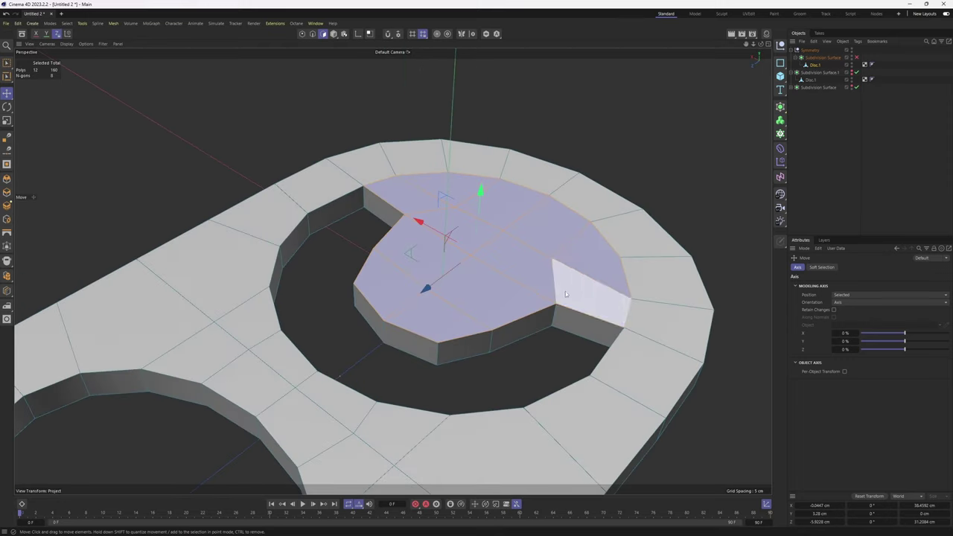
pyautogui.press('k')
pyautogui.press('l')
pyautogui.keyDown('alt'); pyautogui.moveTo(618, 298); pyautogui.dragTo(601, 313); pyautogui.keyUp('alt')
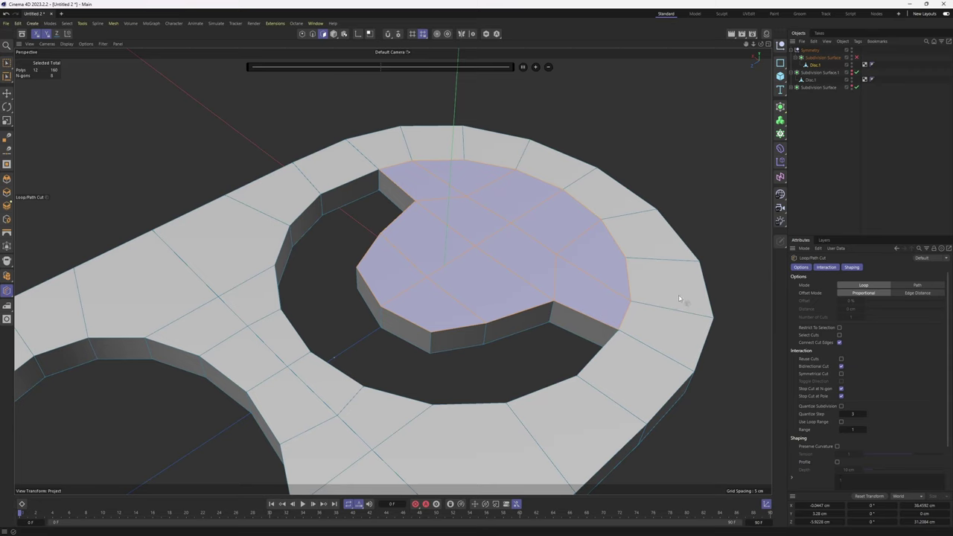
pyautogui.press('e')
# - Select the arc of edges around the recess on the tab's top and underside, including the vertical edges at the slot ends
pyautogui.press('Return')
pyautogui.click(631, 301)
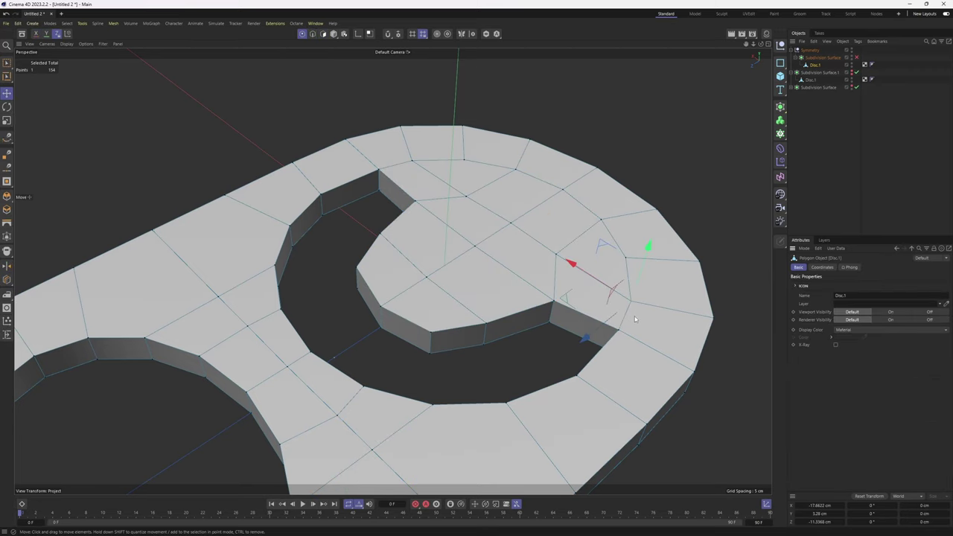
pyautogui.press('Return')
pyautogui.click(625, 316)
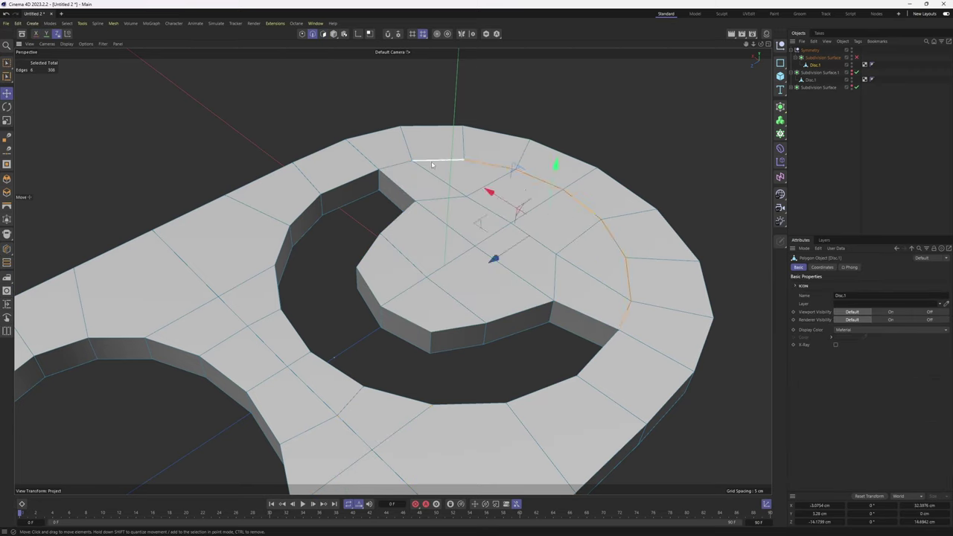
pyautogui.keyDown('alt'); pyautogui.moveTo(373, 183); pyautogui.dragTo(387, 277); pyautogui.keyUp('alt')
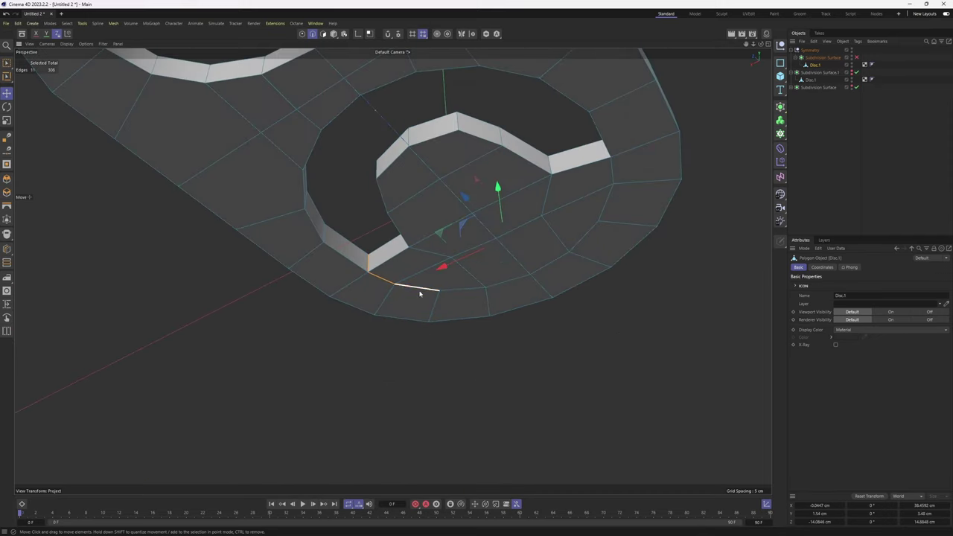
pyautogui.keyDown('alt'); pyautogui.moveTo(608, 210); pyautogui.dragTo(624, 183); pyautogui.keyUp('alt')
# - Slide a cloned copy of the selected arc edges inward by about 1.87 cm
pyautogui.rightClick(680, 204)
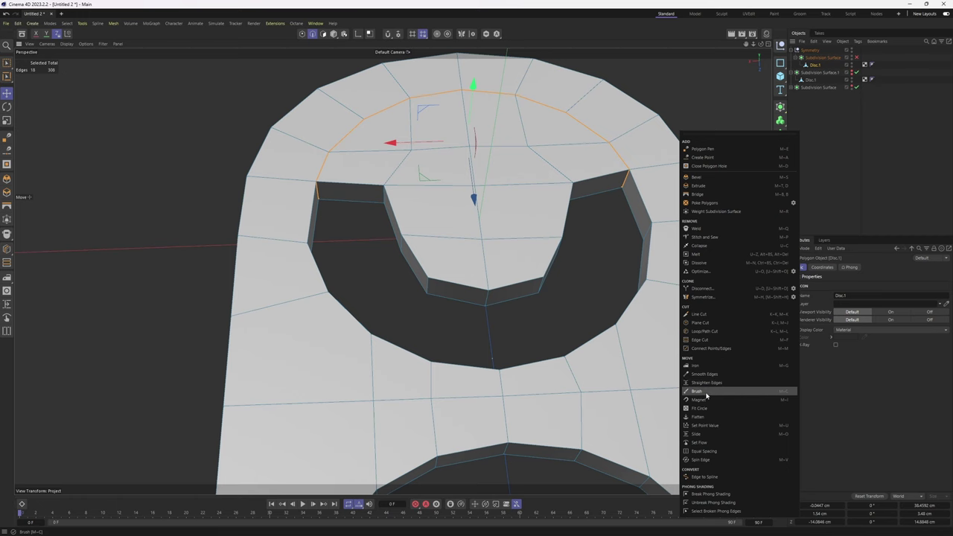
pyautogui.click(706, 434)
pyautogui.keyDown('alt'); pyautogui.moveTo(709, 348); pyautogui.dragTo(599, 210); pyautogui.keyUp('alt')
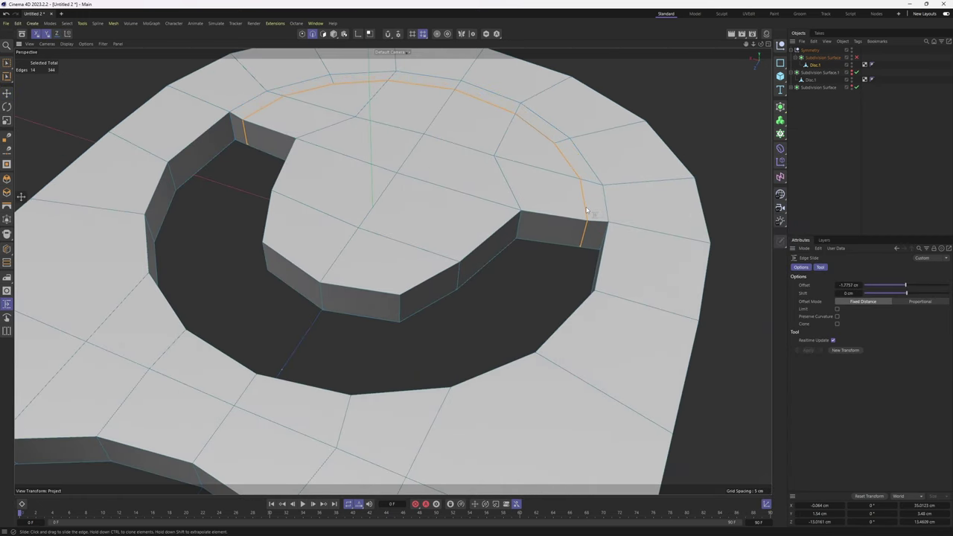
pyautogui.keyDown('alt'); pyautogui.moveTo(592, 208); pyautogui.dragTo(487, 273); pyautogui.keyUp('alt')
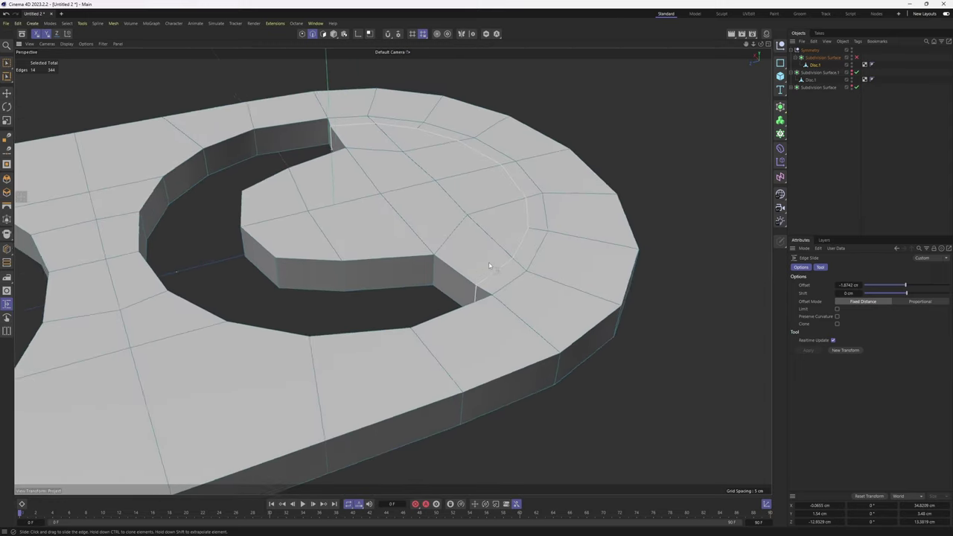
pyautogui.scroll(-2, 484, 261)
# - Move the selected rivet tongue polygons down along Y to about 1.45 cm to sink the recess
pyautogui.press('Return')
pyautogui.press('e')
pyautogui.keyDown('alt'); pyautogui.moveTo(460, 214); pyautogui.dragTo(454, 194); pyautogui.keyUp('alt')
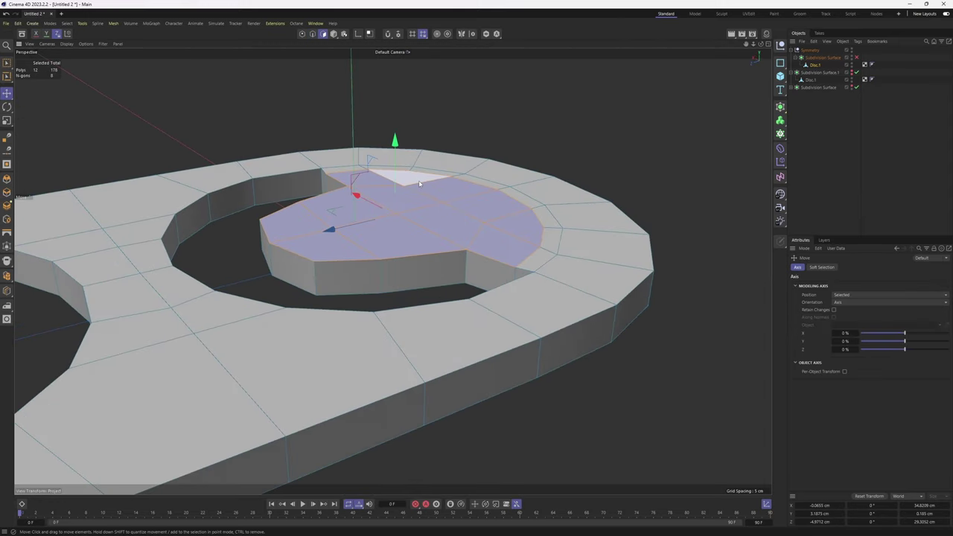
pyautogui.moveTo(396, 150); pyautogui.dragTo(394, 168)
pyautogui.keyDown('alt'); pyautogui.moveTo(452, 198); pyautogui.dragTo(410, 211); pyautogui.keyUp('alt')
# - Turn on the tab's subdivision smoothing, clear the selection and inspect the lowered rivet tongue
pyautogui.click(856, 58)
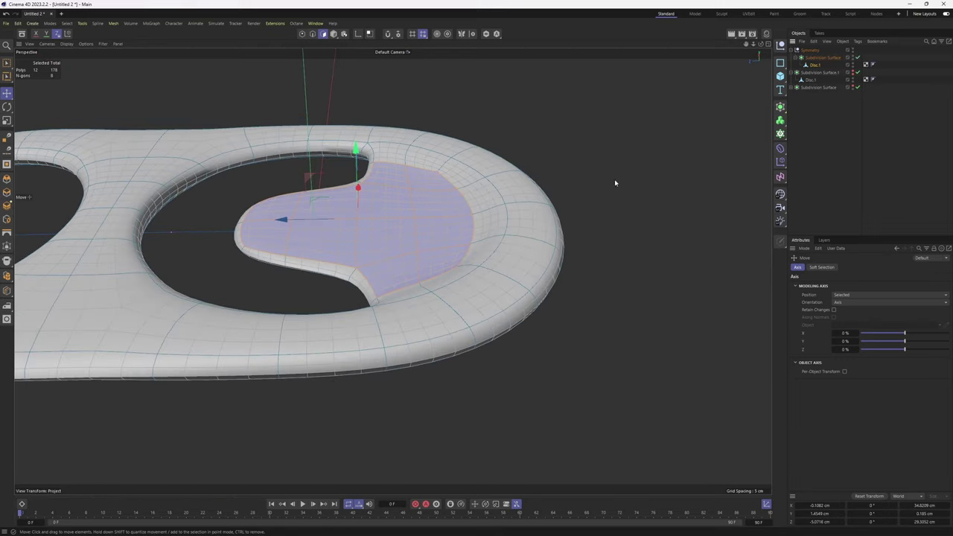
pyautogui.keyDown('alt'); pyautogui.moveTo(479, 269); pyautogui.dragTo(454, 350); pyautogui.keyUp('alt')
pyautogui.click(895, 209)
pyautogui.keyDown('alt'); pyautogui.moveTo(551, 213); pyautogui.dragTo(487, 213, button='right'); pyautogui.keyUp('alt')
pyautogui.keyDown('alt'); pyautogui.moveTo(487, 213); pyautogui.dragTo(511, 296); pyautogui.keyUp('alt')
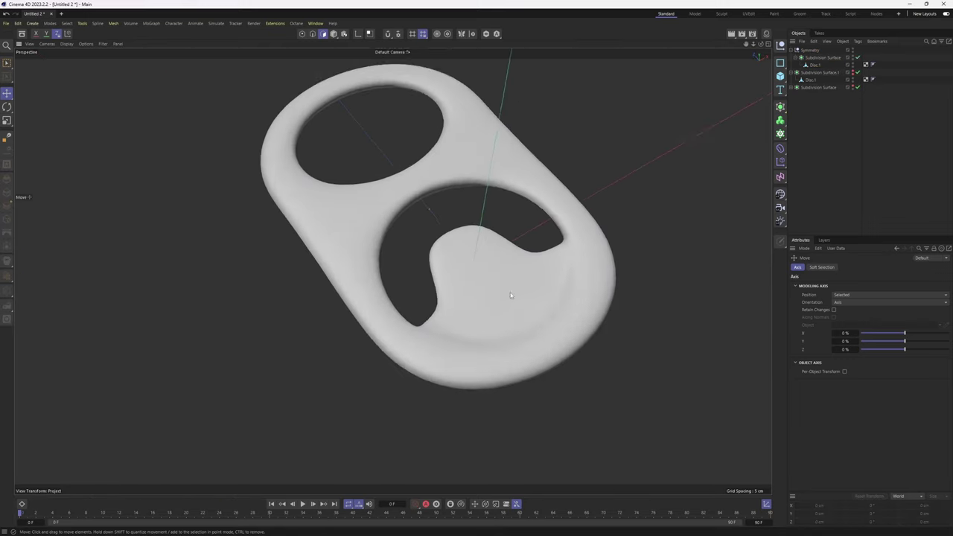
pyautogui.keyDown('alt'); pyautogui.moveTo(510, 295); pyautogui.dragTo(564, 287, button='right'); pyautogui.keyUp('alt')
# - Move the rivet tongue's tip point slightly outward along Z in the top view to round its end
pyautogui.hotkey('ctrl', 'z')
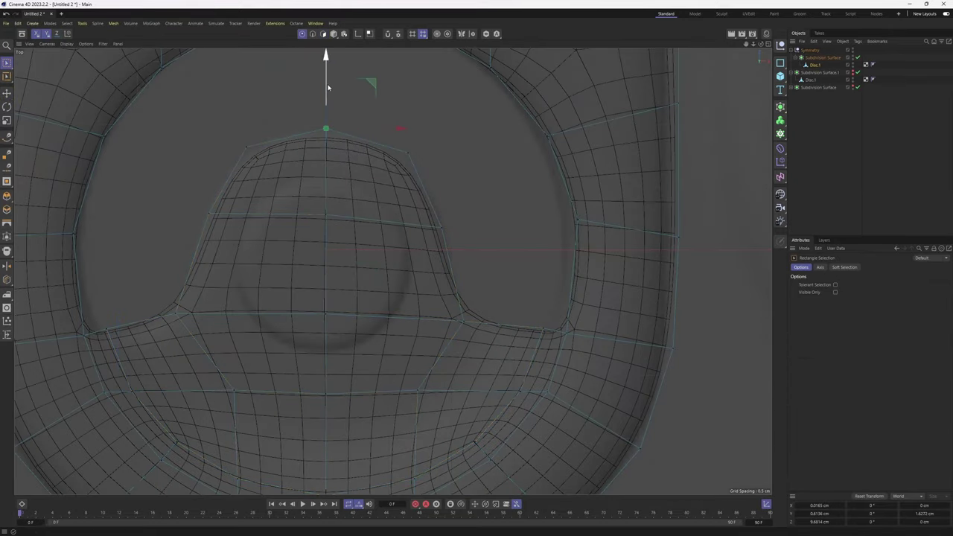
pyautogui.moveTo(327, 87); pyautogui.dragTo(327, 77)
pyautogui.click(817, 155)
pyautogui.hotkey('ctrl', 'z')
# - Select the row of points across the tongue below its tip and scale it flat along Z
pyautogui.moveTo(469, 199); pyautogui.dragTo(192, 245)
pyautogui.press('t')
pyautogui.moveTo(325, 221); pyautogui.dragTo(325, 219)
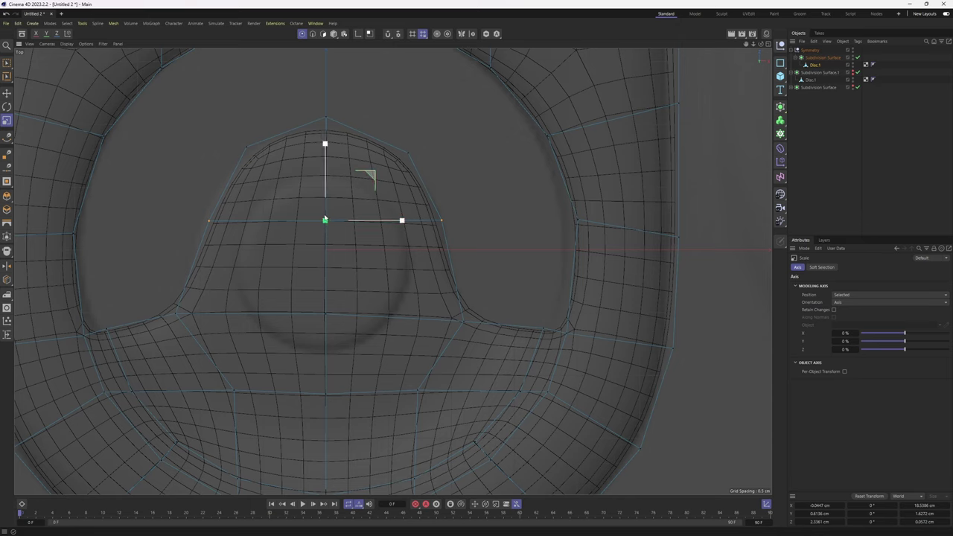
# - Select the two rows of points below the rivet tongue's tip in the top view and scale them wider along X
pyautogui.moveTo(214, 132); pyautogui.dragTo(365, 176)
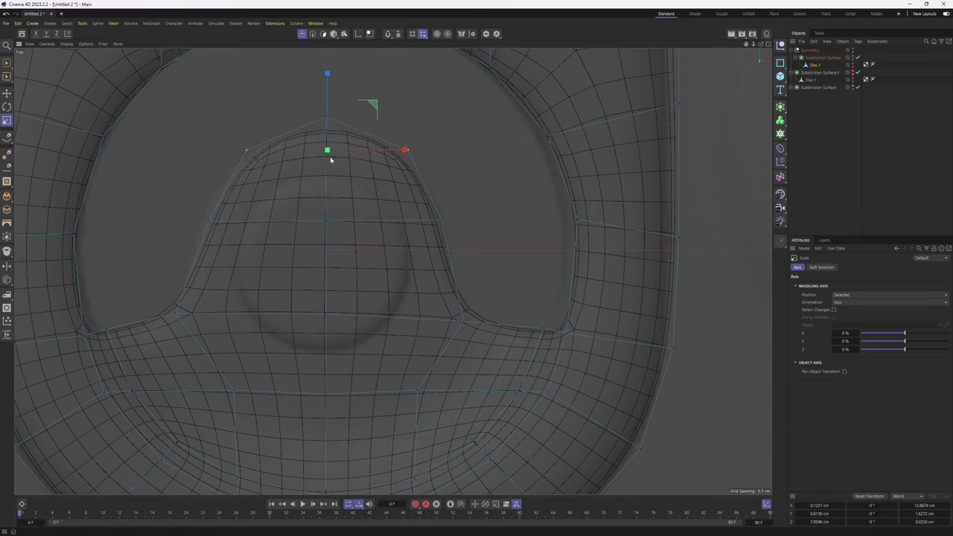
pyautogui.press('0')
pyautogui.press('t')
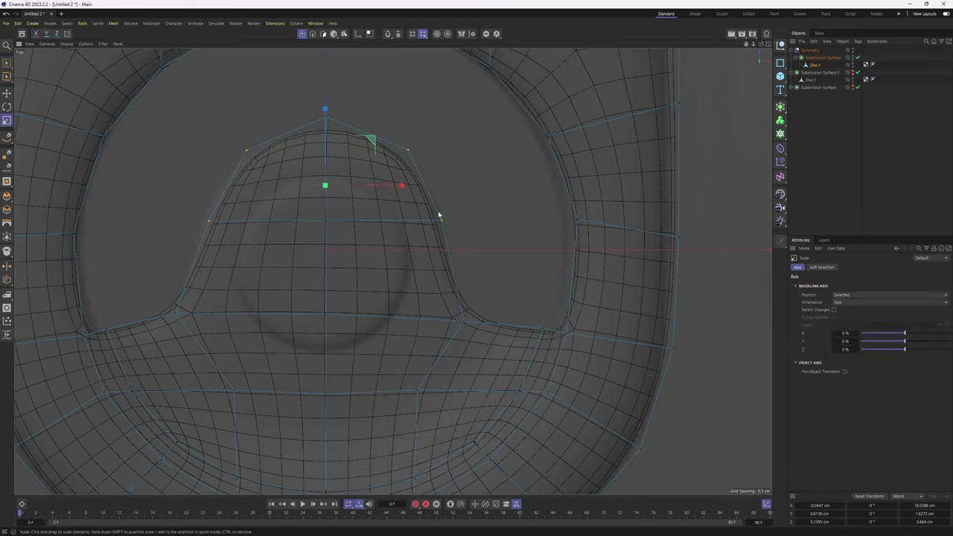
pyautogui.moveTo(402, 189); pyautogui.dragTo(405, 191)
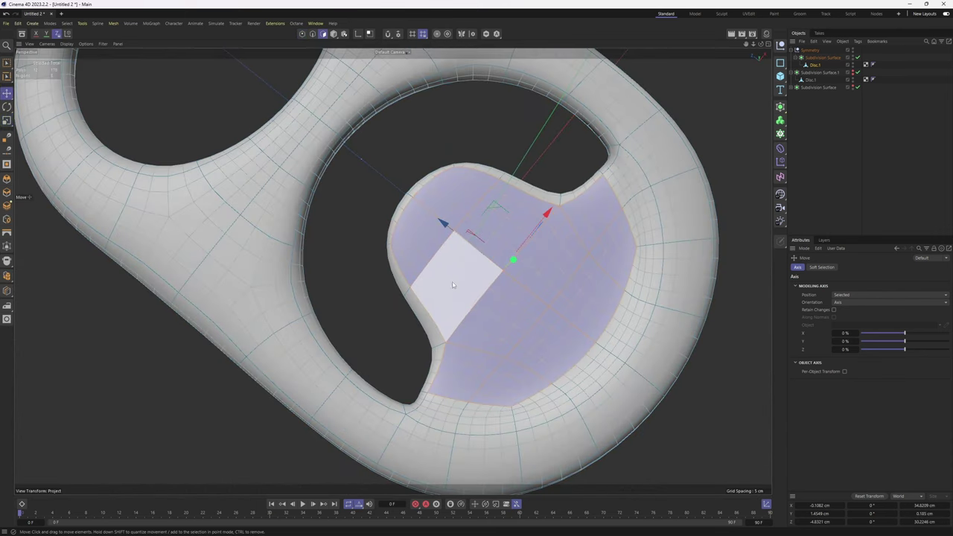
# - Turn off the tab's subdivision smoothing and split the four polygons at the rivet tongue's end into a separate object
pyautogui.moveTo(417, 223)
pyautogui.keyDown('alt'); pyautogui.mouseDown()
pyautogui.moveTo(466, 193)
pyautogui.moveTo(459, 257)
pyautogui.mouseUp(); pyautogui.keyUp('alt')
pyautogui.click(857, 58)
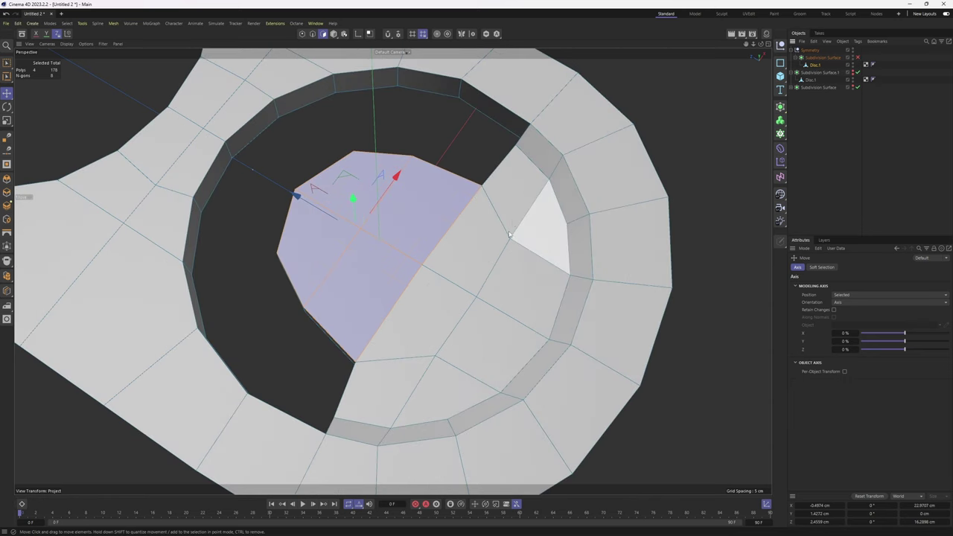
pyautogui.rightClick(519, 135)
pyautogui.click(556, 314)
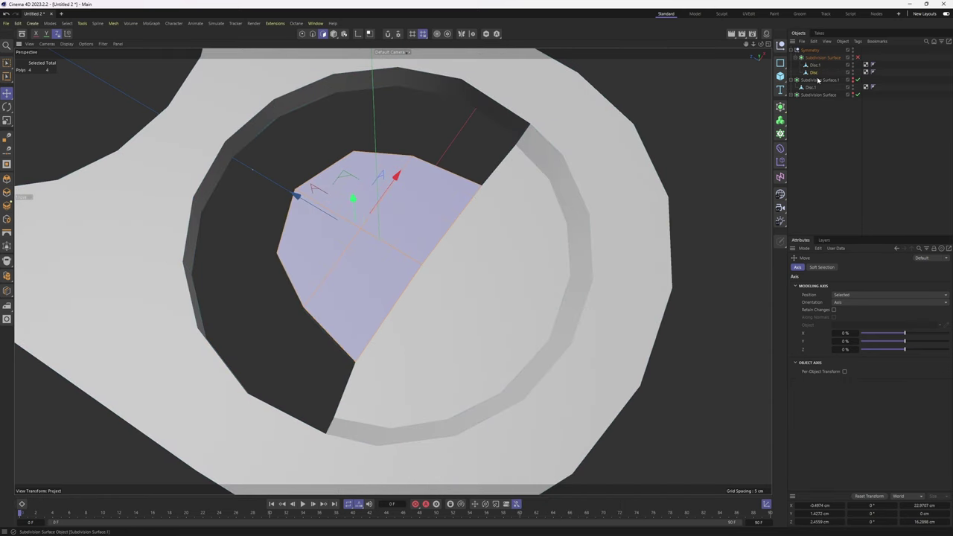
# - Fit the split polygons to a circle scaled to 75.2% and move it along Z over the reference rivet in the top view
pyautogui.keyDown('alt'); pyautogui.moveTo(457, 247); pyautogui.dragTo(511, 261); pyautogui.keyUp('alt')
pyautogui.rightClick(571, 274)
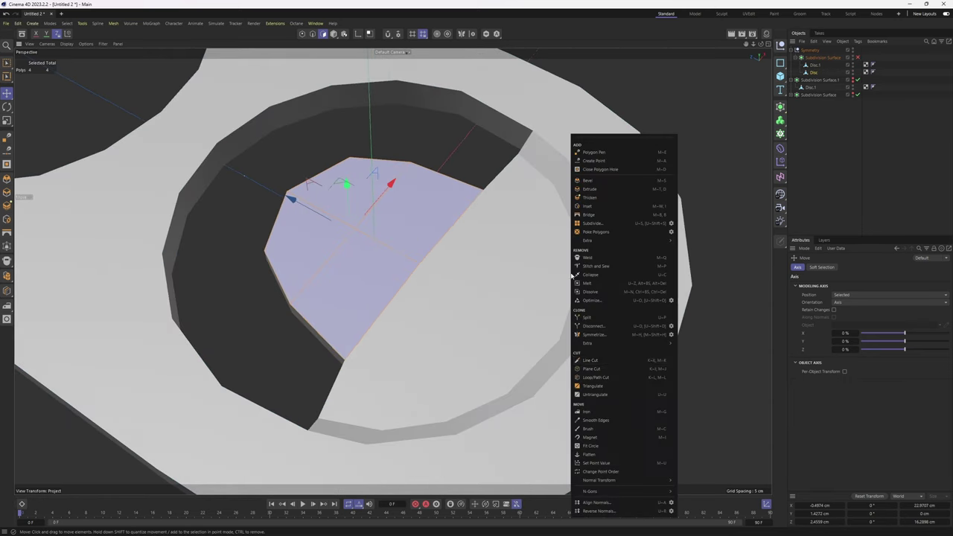
pyautogui.click(600, 447)
pyautogui.middleClick(623, 315)
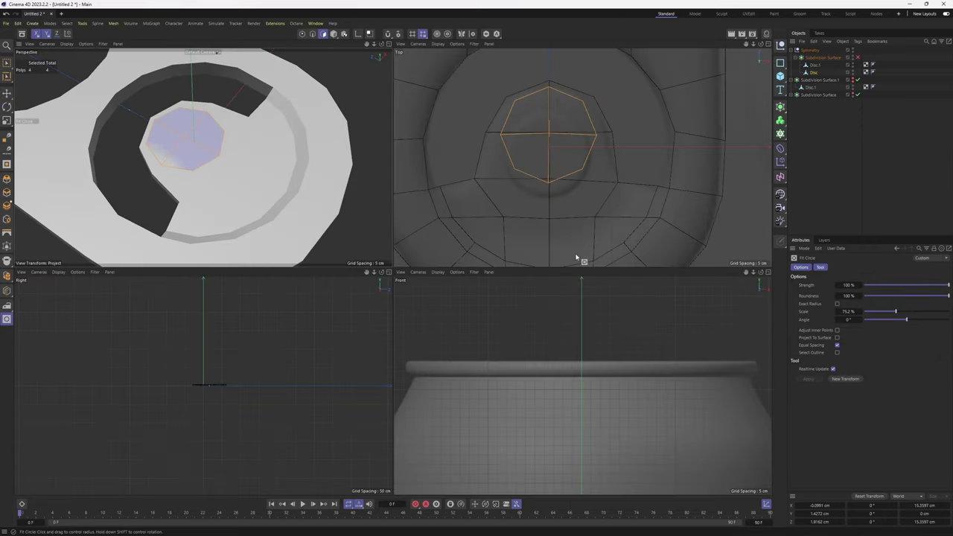
pyautogui.middleClick(579, 256)
pyautogui.press('e')
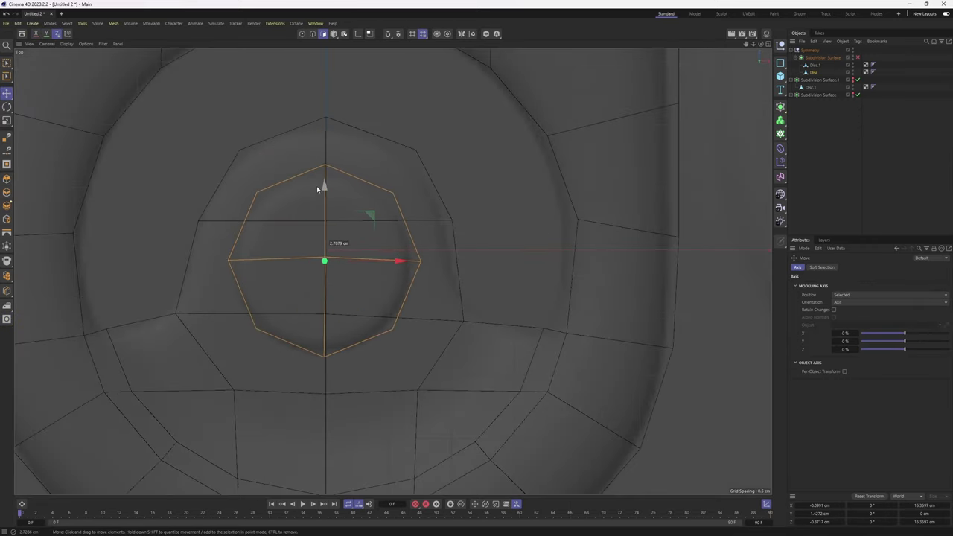
# - Extrude the rivet circle upward by about 0.8 cm and inset its top face with a scaled extrusion
pyautogui.press('F1')
pyautogui.keyDown('alt'); pyautogui.moveTo(322, 212); pyautogui.dragTo(470, 284); pyautogui.keyUp('alt')
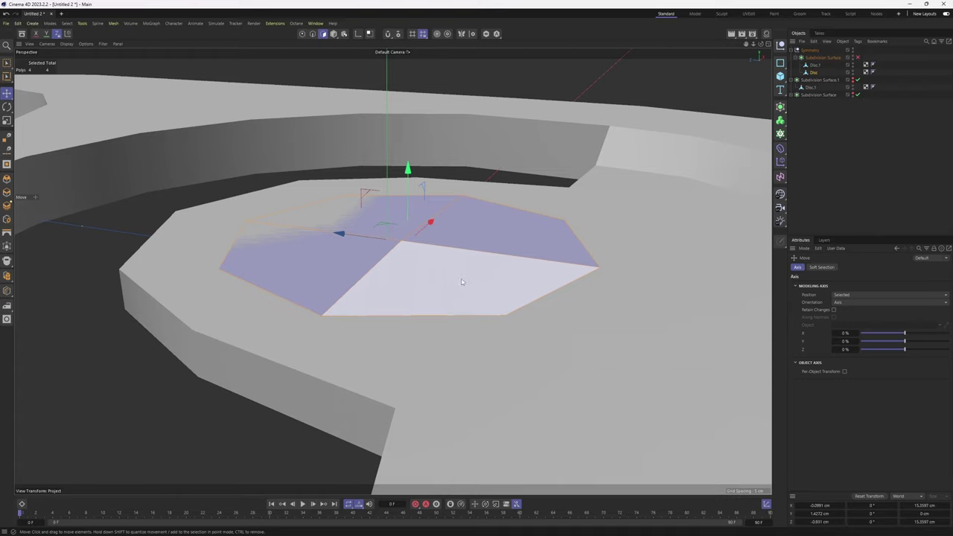
pyautogui.keyDown('ctrl'); pyautogui.moveTo(408, 170); pyautogui.dragTo(415, 167); pyautogui.keyUp('ctrl')
pyautogui.press('t')
pyautogui.keyDown('ctrl'); pyautogui.moveTo(648, 315); pyautogui.dragTo(563, 306); pyautogui.keyUp('ctrl')
# - Select the rivet's upper outer edge loop and lower it along Y to about 1.89 cm
pyautogui.press('Return')
pyautogui.press('r')
pyautogui.doubleClick(414, 293)
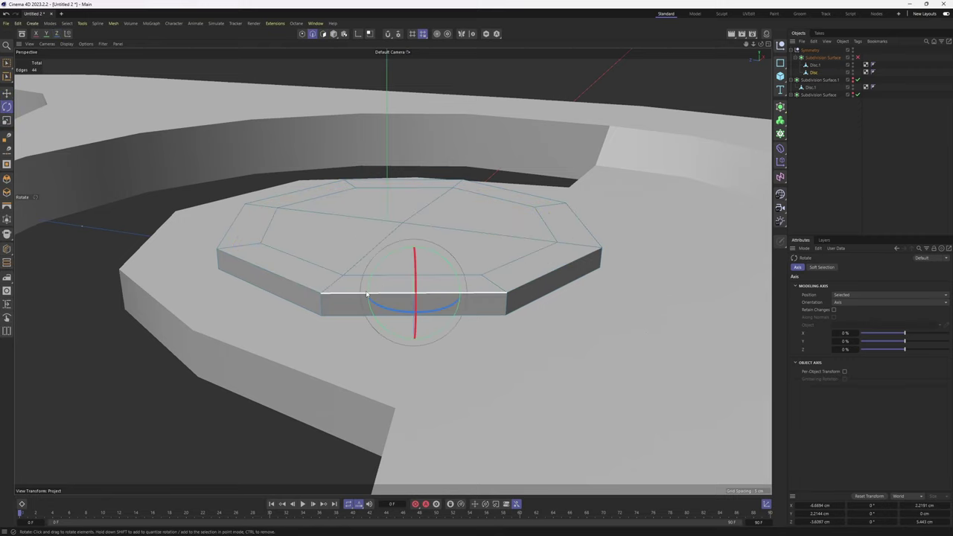
pyautogui.press('e')
pyautogui.moveTo(408, 155); pyautogui.dragTo(408, 163)
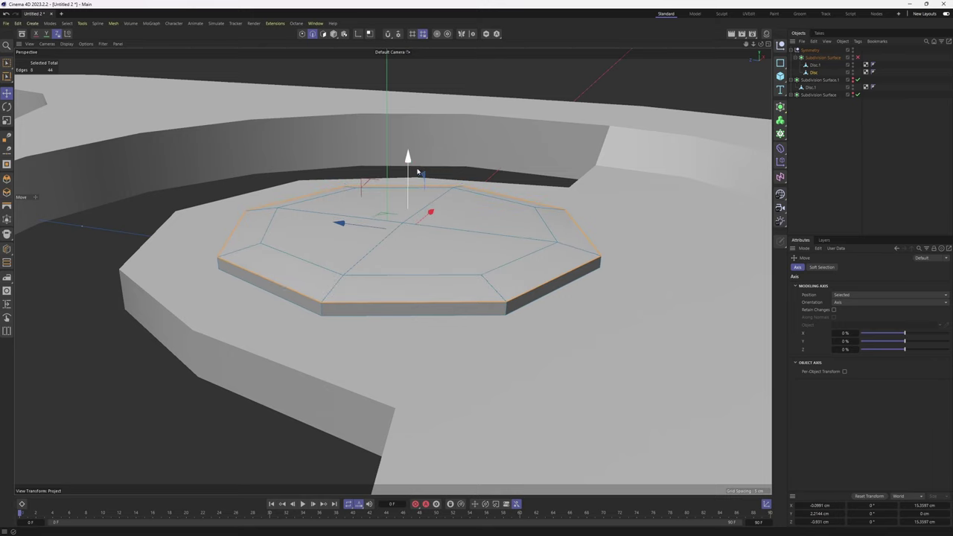
# - Isolate the rivet, select its bottom edge loop and extrude it inward by scaling to form an underside lip
pyautogui.click(486, 33)
pyautogui.keyDown('alt'); pyautogui.moveTo(476, 312); pyautogui.dragTo(463, 237); pyautogui.keyUp('alt')
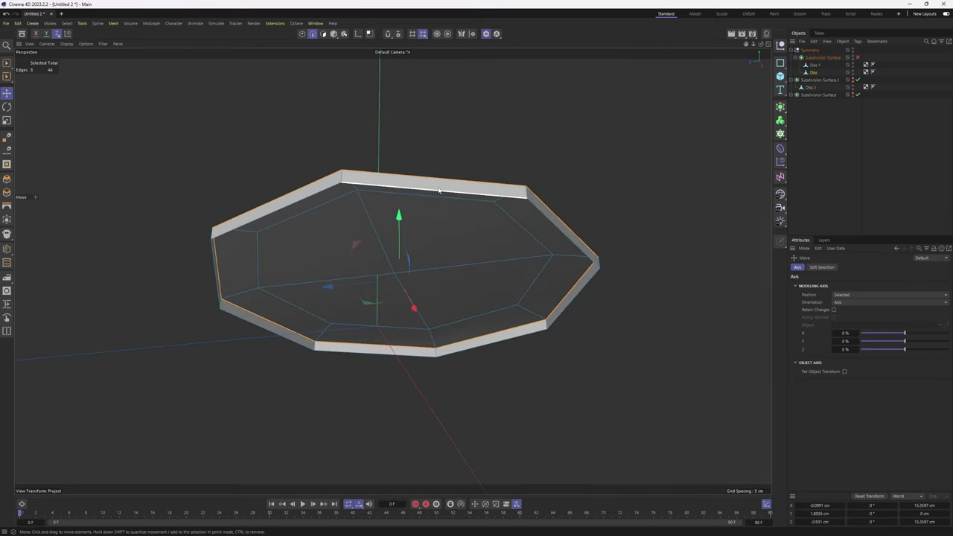
pyautogui.doubleClick(440, 190)
pyautogui.scroll(2, 544, 245)
pyautogui.press('r')
pyautogui.press('t')
pyautogui.keyDown('ctrl'); pyautogui.moveTo(695, 321); pyautogui.dragTo(635, 305); pyautogui.keyUp('ctrl')
# - Add a loop cut around the rivet's side close to its bottom edge, at about 14.7% offset
pyautogui.keyDown('alt'); pyautogui.moveTo(477, 201); pyautogui.dragTo(519, 219); pyautogui.keyUp('alt')
pyautogui.scroll(2, 511, 221)
pyautogui.press('k')
pyautogui.press('l')
pyautogui.click(521, 196)
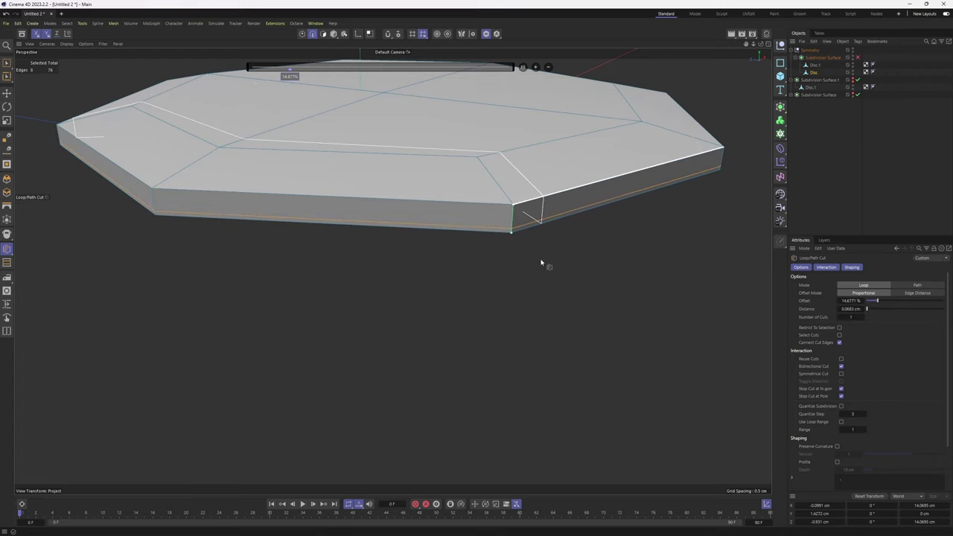
# - Place the rivet first inside the tab's Subdivision Surface, turn its smoothing on and clear the object selection
pyautogui.keyDown('alt'); pyautogui.moveTo(541, 262); pyautogui.dragTo(547, 264, button='middle'); pyautogui.keyUp('alt')
pyautogui.moveTo(817, 64); pyautogui.dragTo(817, 61)
pyautogui.press('q')
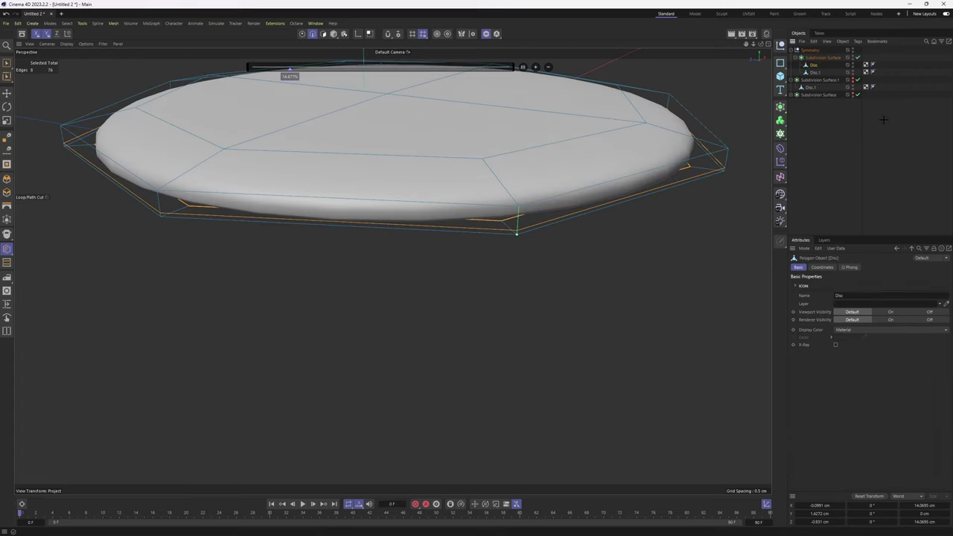
pyautogui.click(883, 119)
# - Select the rivet's whole top surface, raise it to about 2.42 cm and scale it in to about 14.68 cm across
pyautogui.keyDown('alt'); pyautogui.moveTo(447, 234); pyautogui.dragTo(415, 228); pyautogui.keyUp('alt')
pyautogui.scroll(-4, 453, 251)
pyautogui.click(417, 213)
pyautogui.press('Return')
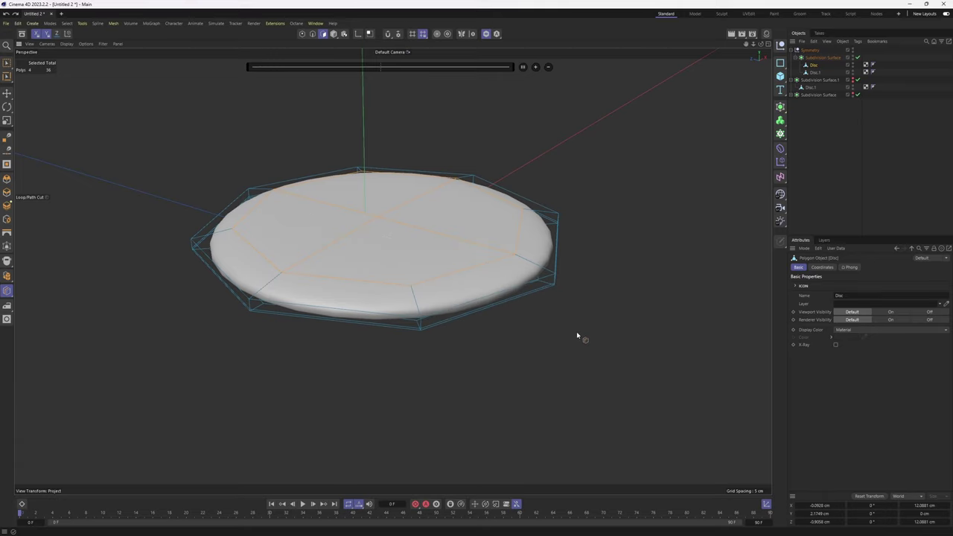
pyautogui.press('u')
pyautogui.press('y')
pyautogui.press('e')
pyautogui.keyDown('alt'); pyautogui.moveTo(452, 216); pyautogui.dragTo(447, 192); pyautogui.keyUp('alt')
pyautogui.moveTo(382, 167); pyautogui.dragTo(384, 158)
pyautogui.press('t')
pyautogui.moveTo(659, 332); pyautogui.dragTo(624, 321)
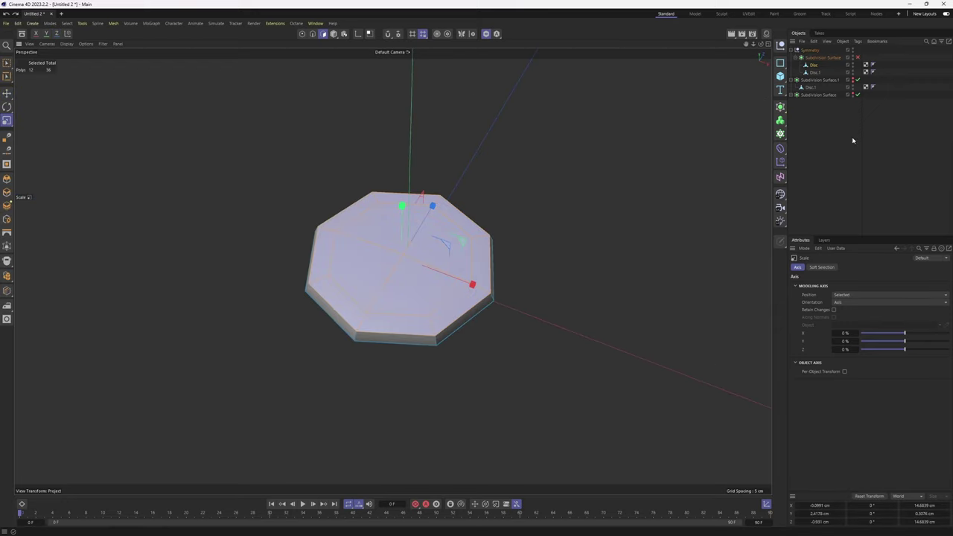
# - Turn the smoothing back on, leave the isolated view and inspect the rivet on the tab
pyautogui.click(858, 58)
pyautogui.click(486, 34)
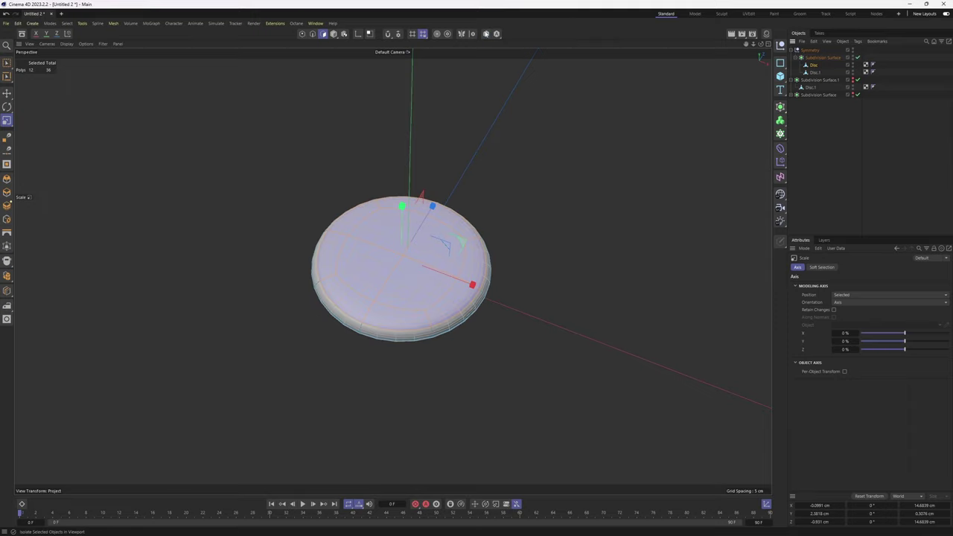
pyautogui.click(485, 34)
pyautogui.click(485, 34)
pyautogui.scroll(-3, 466, 227)
pyautogui.press('Return')
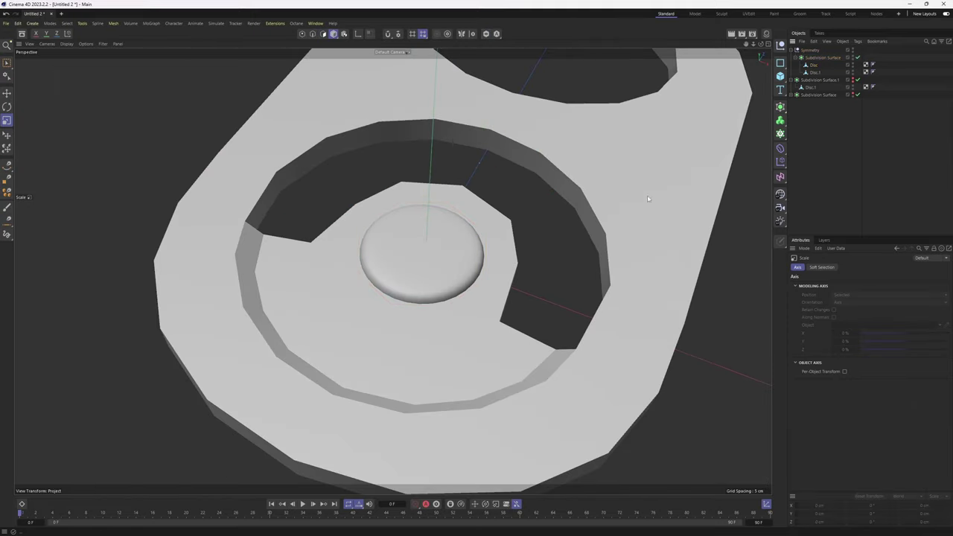
pyautogui.keyDown('alt'); pyautogui.moveTo(647, 195); pyautogui.dragTo(477, 239, button='right'); pyautogui.keyUp('alt')
pyautogui.keyDown('alt'); pyautogui.moveTo(476, 240); pyautogui.dragTo(522, 245); pyautogui.keyUp('alt')
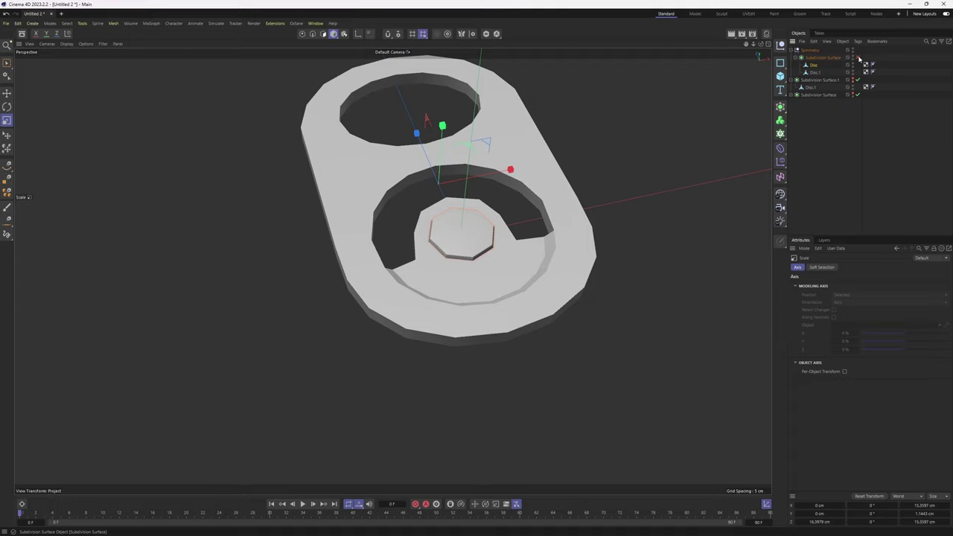
# - Unhide the can body and the lid alongside the tab and rivet
pyautogui.click(852, 94)
pyautogui.keyDown('alt'); pyautogui.moveTo(646, 172); pyautogui.dragTo(461, 207); pyautogui.keyUp('alt')
pyautogui.keyDown('alt'); pyautogui.moveTo(461, 207); pyautogui.dragTo(417, 208, button='right'); pyautogui.keyUp('alt')
pyautogui.keyDown('alt'); pyautogui.moveTo(447, 224); pyautogui.dragTo(436, 338, button='middle'); pyautogui.keyUp('alt')
pyautogui.keyDown('alt'); pyautogui.moveTo(483, 265); pyautogui.dragTo(508, 276); pyautogui.keyUp('alt')
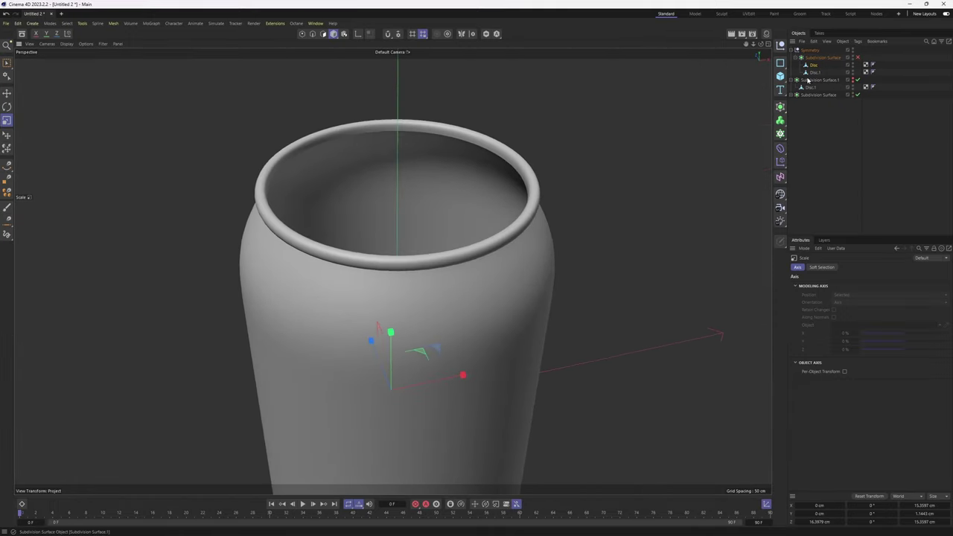
pyautogui.click(815, 72)
pyautogui.keyDown('alt'); pyautogui.moveTo(572, 198); pyautogui.dragTo(493, 273); pyautogui.keyUp('alt')
pyautogui.press('e')
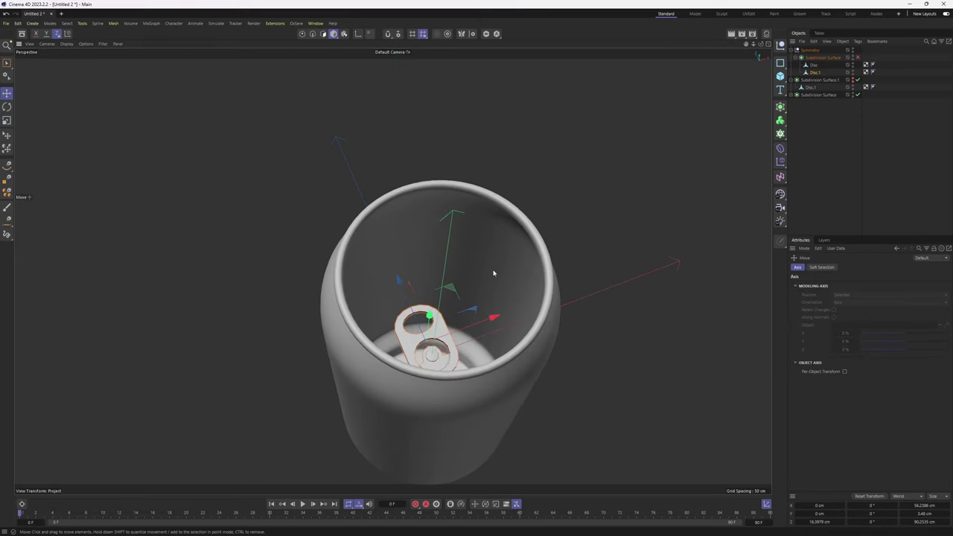
pyautogui.click(813, 66)
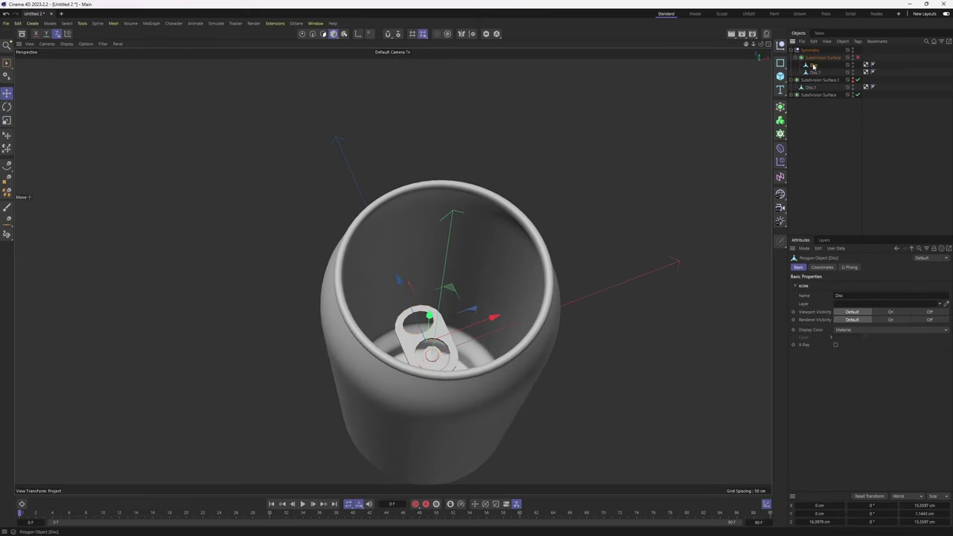
pyautogui.click(853, 79)
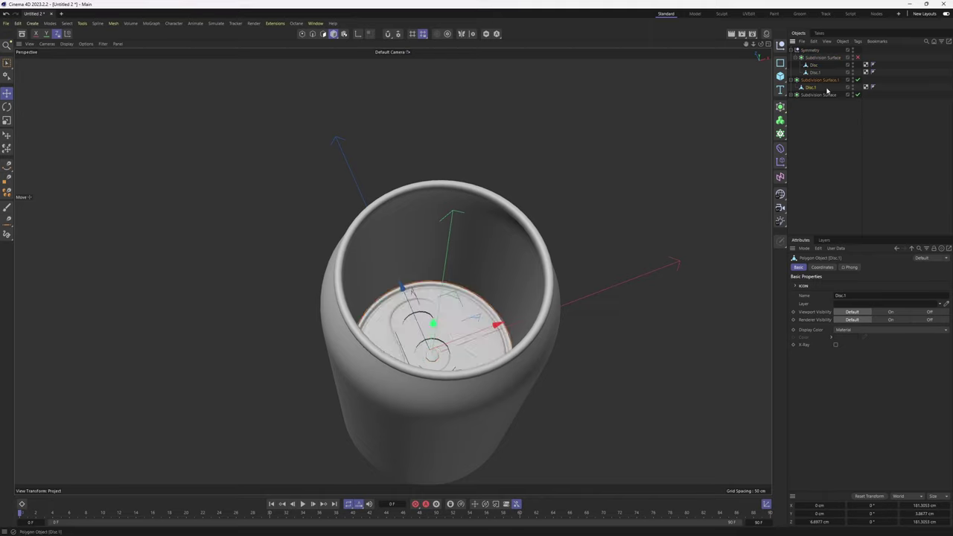
# - Move the lid up along Y to about 206.3 cm so it sits just below the can's rim
pyautogui.press('e')
pyautogui.keyDown('alt'); pyautogui.moveTo(453, 315); pyautogui.dragTo(448, 164); pyautogui.keyUp('alt')
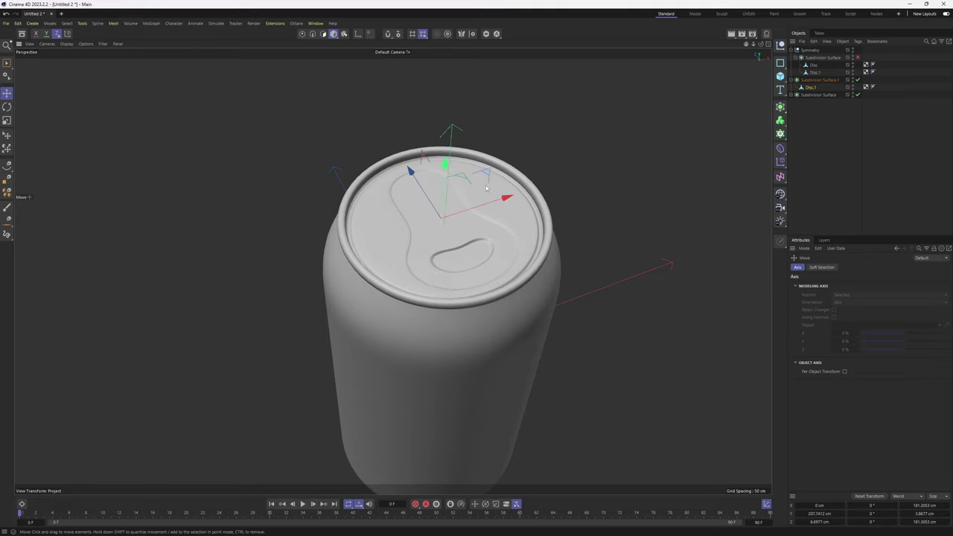
pyautogui.scroll(5, 484, 160)
pyautogui.keyDown('alt'); pyautogui.moveTo(522, 156); pyautogui.dragTo(527, 113); pyautogui.keyUp('alt')
pyautogui.scroll(3, 527, 119)
pyautogui.moveTo(345, 120); pyautogui.dragTo(350, 216)
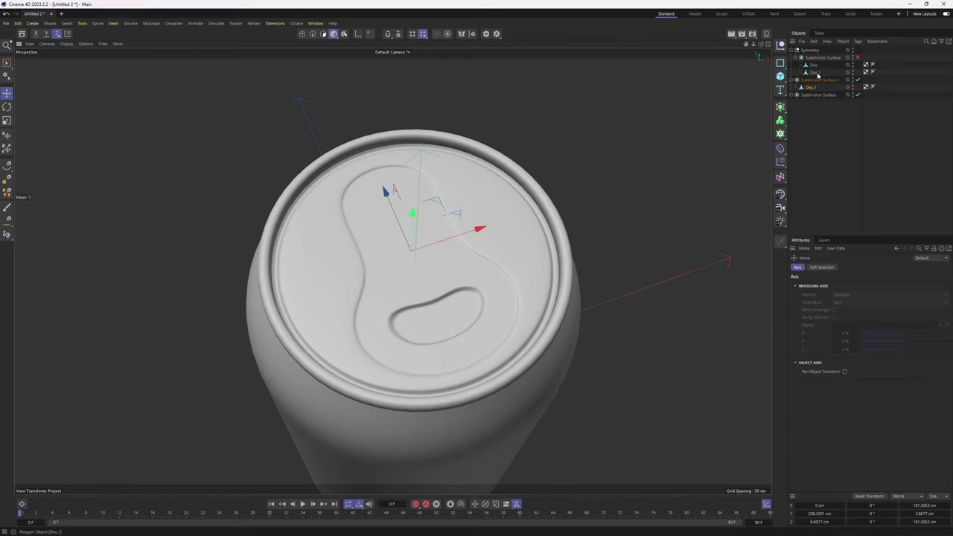
# - Select the tab and rivet together and move them up along Y to about 208.9 cm, onto the lid
pyautogui.click(816, 73)
pyautogui.keyDown('ctrl'); pyautogui.click(814, 66); pyautogui.keyUp('ctrl')
pyautogui.keyDown('alt'); pyautogui.moveTo(477, 223); pyautogui.dragTo(476, 134); pyautogui.keyUp('alt')
pyautogui.moveTo(426, 370); pyautogui.dragTo(441, 77)
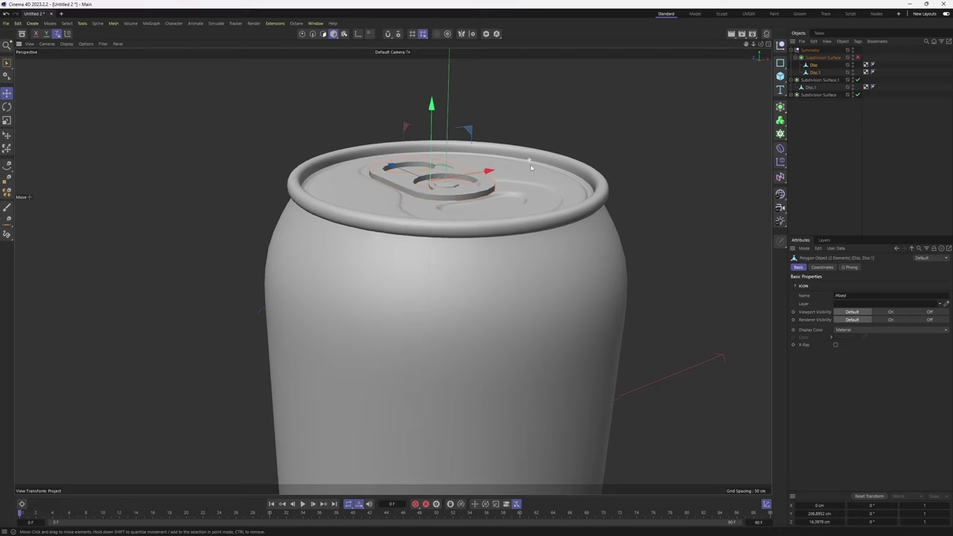
pyautogui.keyDown('alt'); pyautogui.moveTo(531, 168); pyautogui.dragTo(532, 197); pyautogui.keyUp('alt')
# - Put the tab and rivet under the lid's Subdivision Surface, and move all three parts into the can body's Subdivision Surface with the cylinder
pyautogui.moveTo(819, 86); pyautogui.dragTo(819, 84)
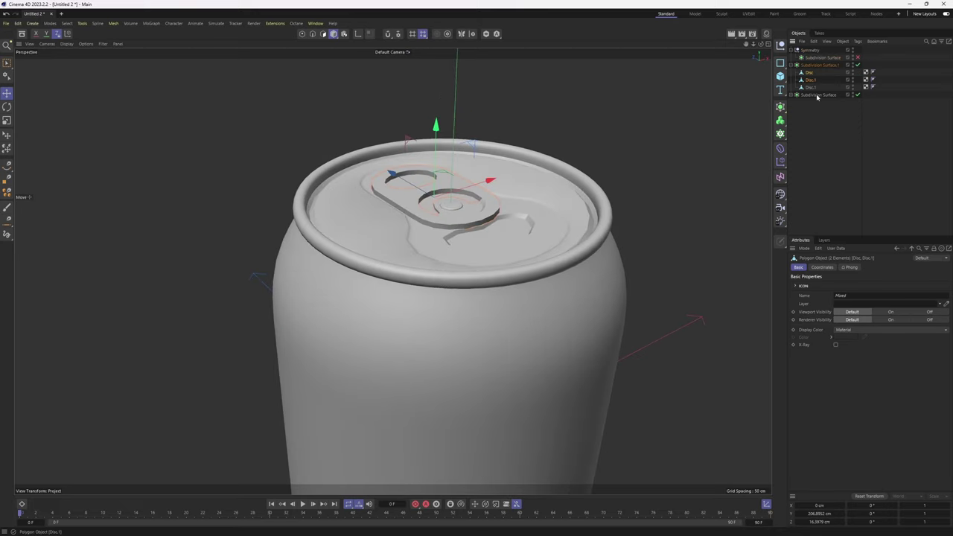
pyautogui.click(830, 130)
pyautogui.click(812, 87)
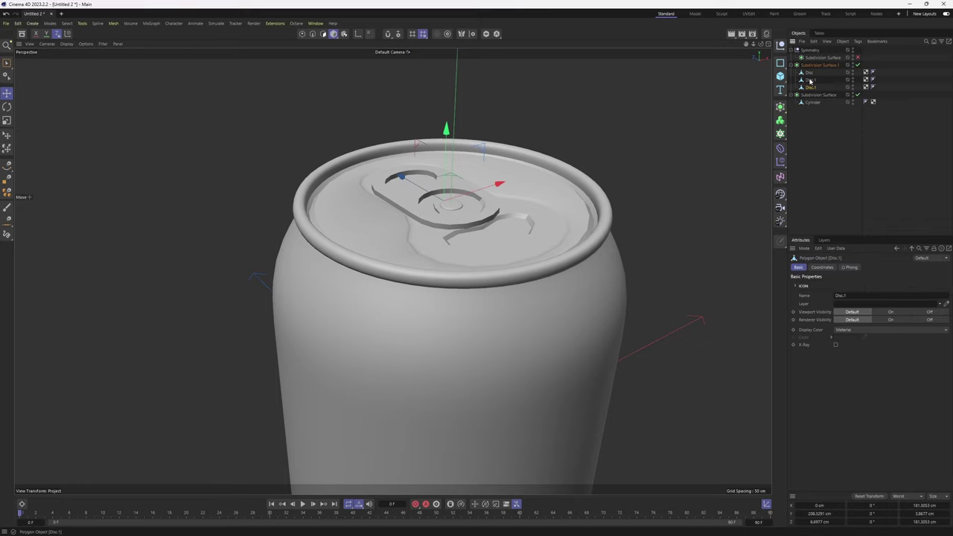
pyautogui.keyDown('shift'); pyautogui.click(807, 72); pyautogui.keyUp('shift')
pyautogui.moveTo(819, 102); pyautogui.dragTo(819, 104)
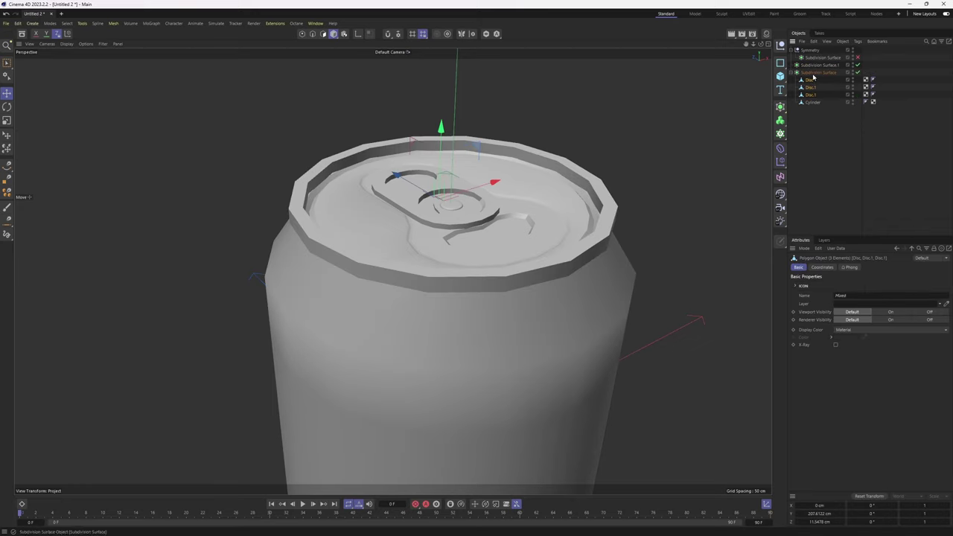
# - Group the three discs and the cylinder in a null, and delete the leftover Symmetry and spare Subdivision Surface objects
pyautogui.hotkey('alt', 'g')
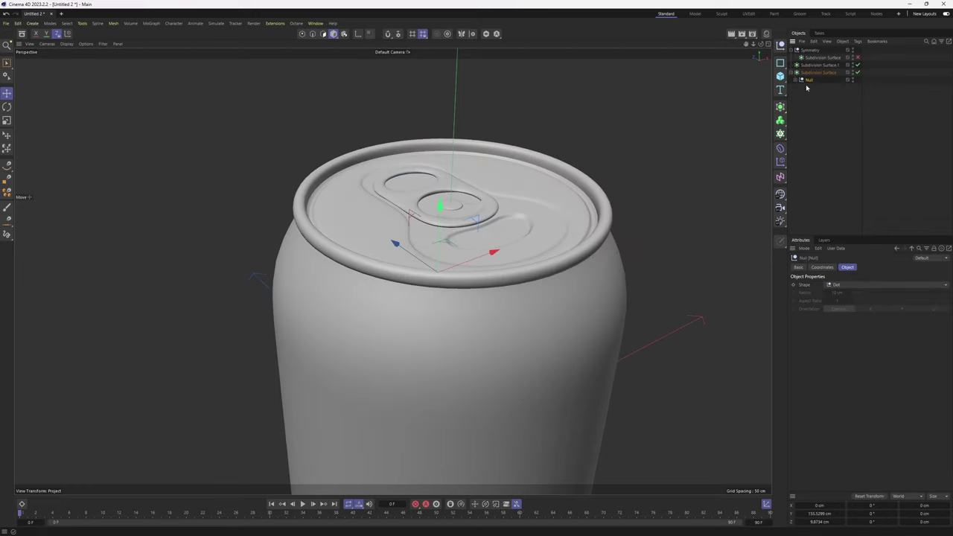
pyautogui.click(796, 80)
pyautogui.click(792, 72)
pyautogui.moveTo(888, 47); pyautogui.dragTo(813, 65)
pyautogui.press('Delete')
pyautogui.click(793, 51)
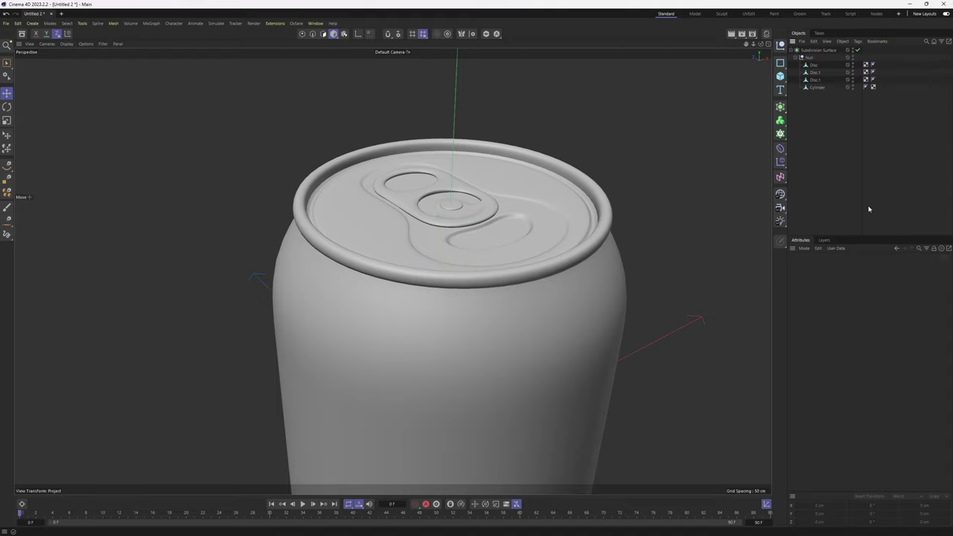
pyautogui.moveTo(476, 223)
pyautogui.keyDown('alt'); pyautogui.mouseDown()
pyautogui.moveTo(435, 276)
pyautogui.moveTo(449, 315)
pyautogui.moveTo(472, 251)
pyautogui.moveTo(379, 322)
pyautogui.moveTo(320, 253)
pyautogui.moveTo(254, 213)
pyautogui.moveTo(241, 277)
pyautogui.moveTo(262, 316)
pyautogui.moveTo(434, 283)
pyautogui.moveTo(433, 241)
pyautogui.moveTo(484, 212)
pyautogui.mouseUp(); pyautogui.keyUp('alt')
pyautogui.keyDown('alt'); pyautogui.moveTo(484, 211); pyautogui.dragTo(619, 194, button='right'); pyautogui.keyUp('alt')
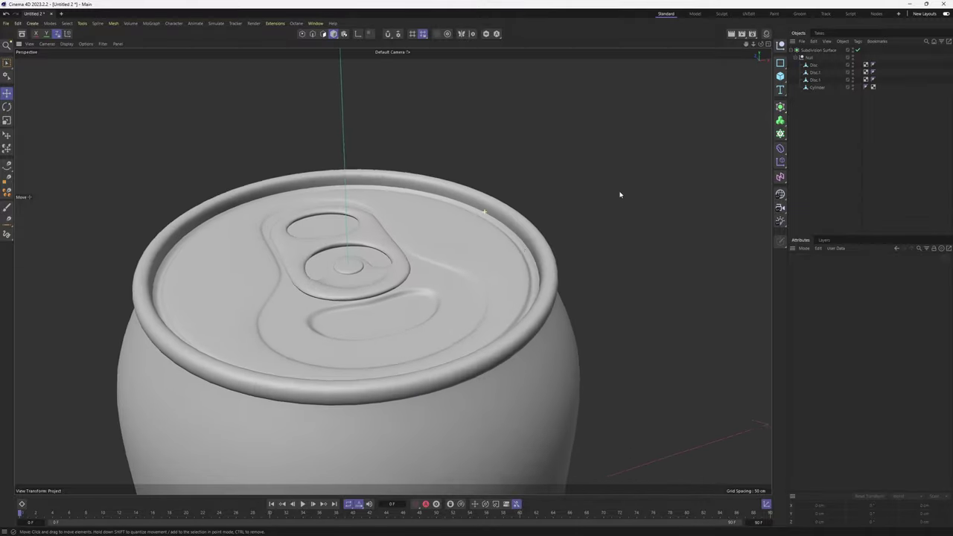
pyautogui.keyDown('alt'); pyautogui.moveTo(620, 194); pyautogui.dragTo(518, 267); pyautogui.keyUp('alt')
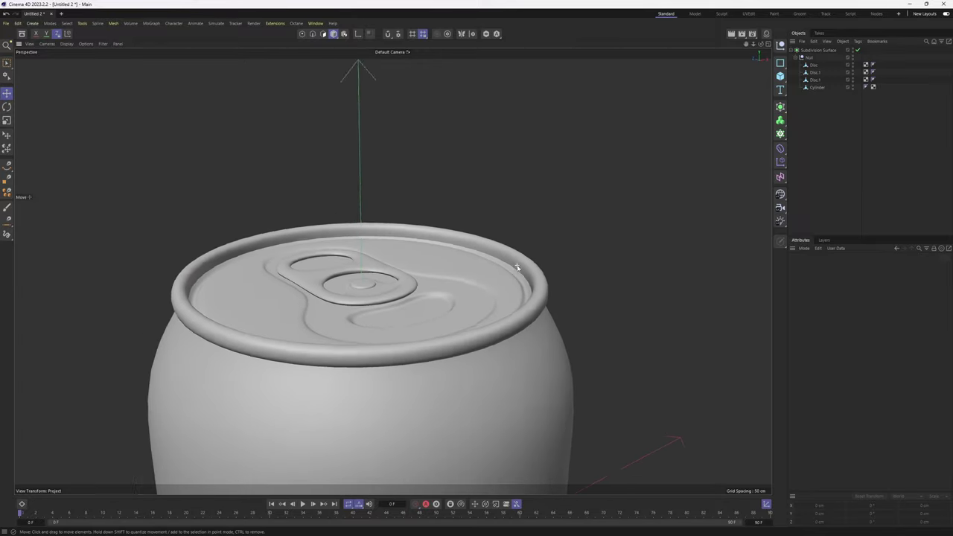
pyautogui.scroll(3, 518, 267)
pyautogui.click(817, 88)
pyautogui.press('Return')
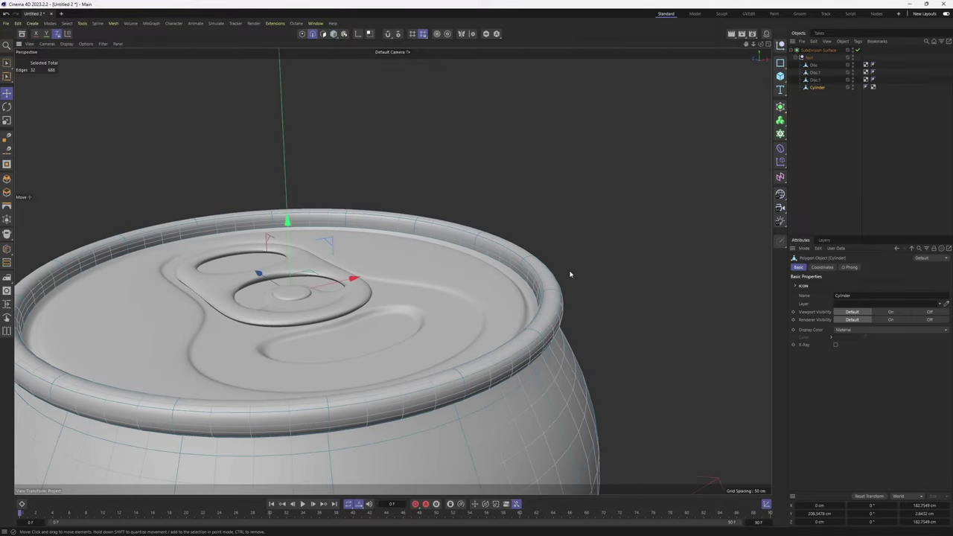
pyautogui.press('k')
pyautogui.press('l')
pyautogui.scroll(3, 522, 272)
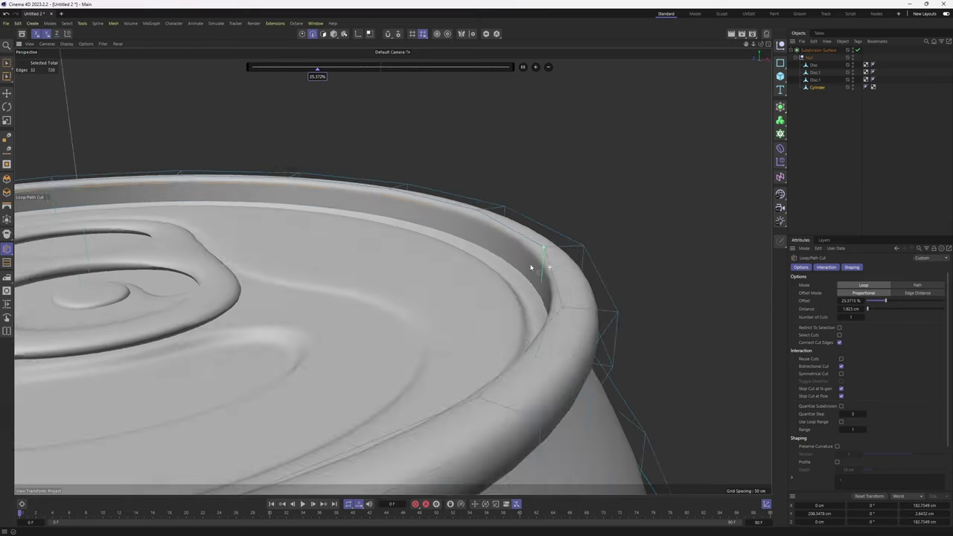
pyautogui.keyDown('alt'); pyautogui.moveTo(531, 267); pyautogui.dragTo(606, 256); pyautogui.keyUp('alt')
pyautogui.keyDown('alt'); pyautogui.moveTo(653, 286); pyautogui.dragTo(508, 262); pyautogui.keyUp('alt')
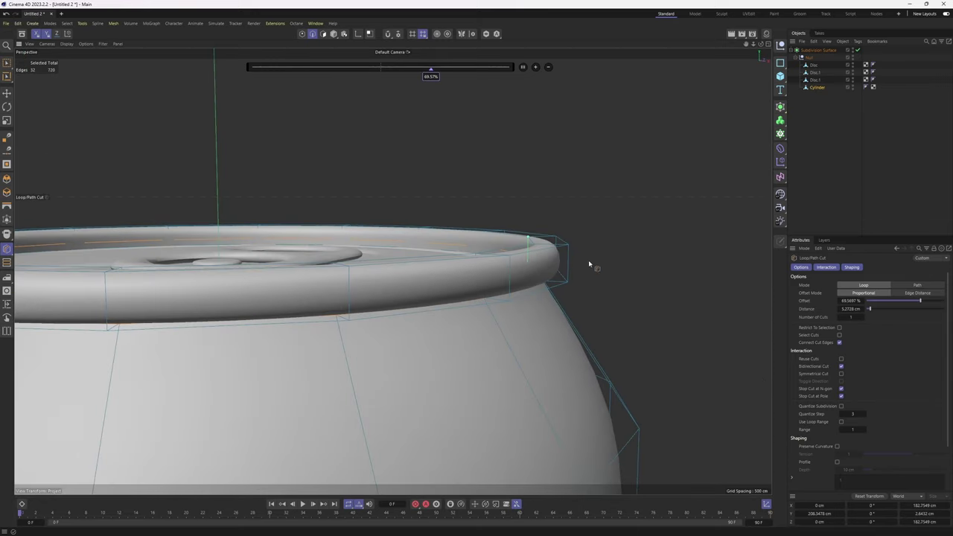
pyautogui.hotkey('ctrl', 'shift', 'a')
# - Rename the null that groups the discs and the cylinder as can
pyautogui.scroll(-3, 549, 261)
pyautogui.keyDown('alt'); pyautogui.moveTo(549, 264); pyautogui.dragTo(475, 218); pyautogui.keyUp('alt')
pyautogui.scroll(-3, 459, 306)
pyautogui.keyDown('alt'); pyautogui.moveTo(475, 219); pyautogui.dragTo(474, 277, button='middle'); pyautogui.keyUp('alt')
pyautogui.click(811, 64)
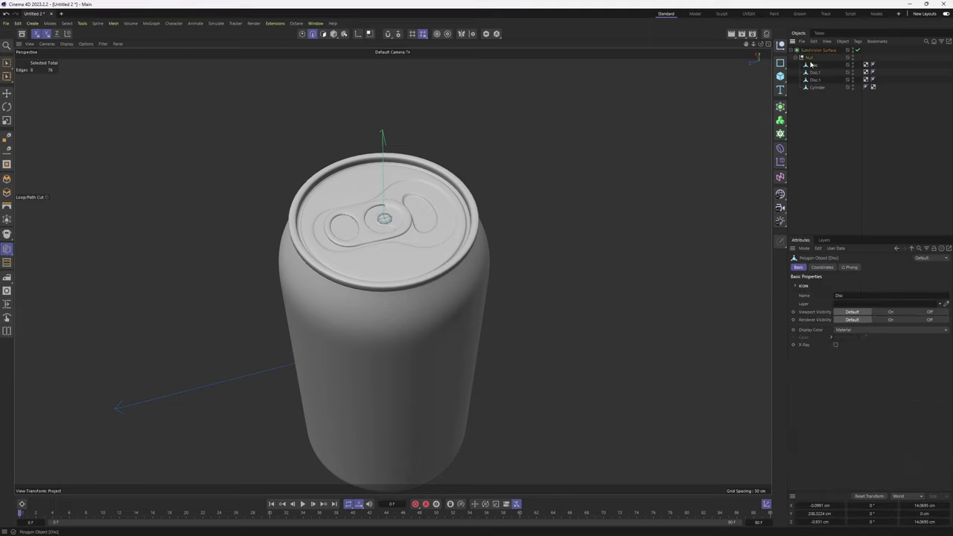
pyautogui.doubleClick(810, 58)
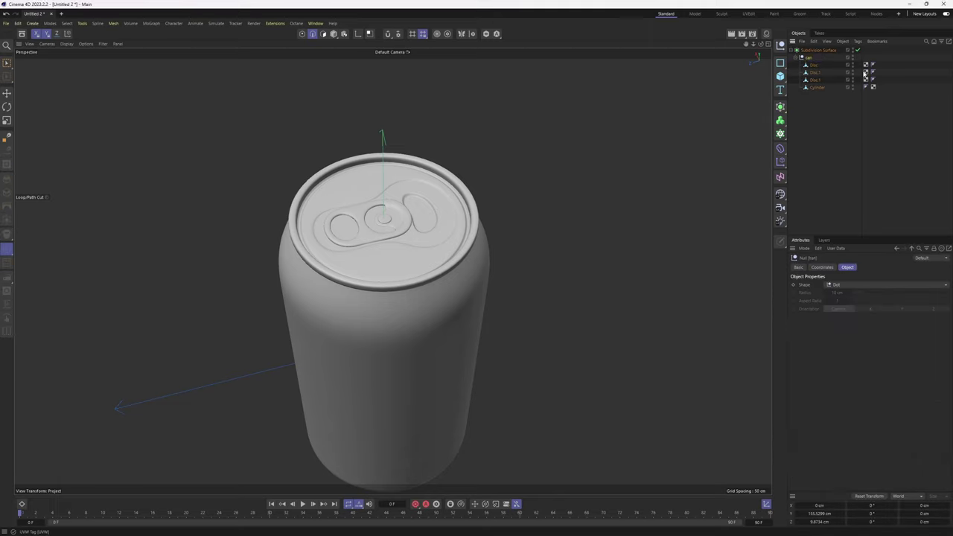
pyautogui.click(829, 150)
# - Switch the workspace to the UVEdit layout and make the Move tool active
pyautogui.keyDown('alt'); pyautogui.moveTo(505, 213); pyautogui.dragTo(470, 247, button='right'); pyautogui.keyUp('alt')
pyautogui.keyDown('alt'); pyautogui.moveTo(470, 247); pyautogui.dragTo(487, 235); pyautogui.keyUp('alt')
pyautogui.keyDown('alt'); pyautogui.moveTo(487, 236); pyautogui.dragTo(473, 181, button='middle'); pyautogui.keyUp('alt')
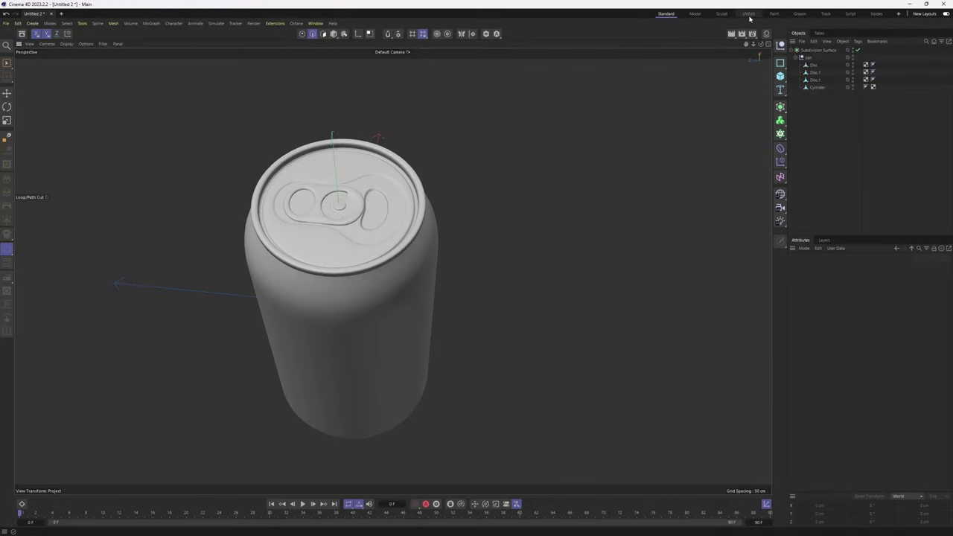
pyautogui.click(748, 14)
pyautogui.keyDown('alt'); pyautogui.moveTo(608, 141); pyautogui.dragTo(586, 181); pyautogui.keyUp('alt')
pyautogui.press('e')
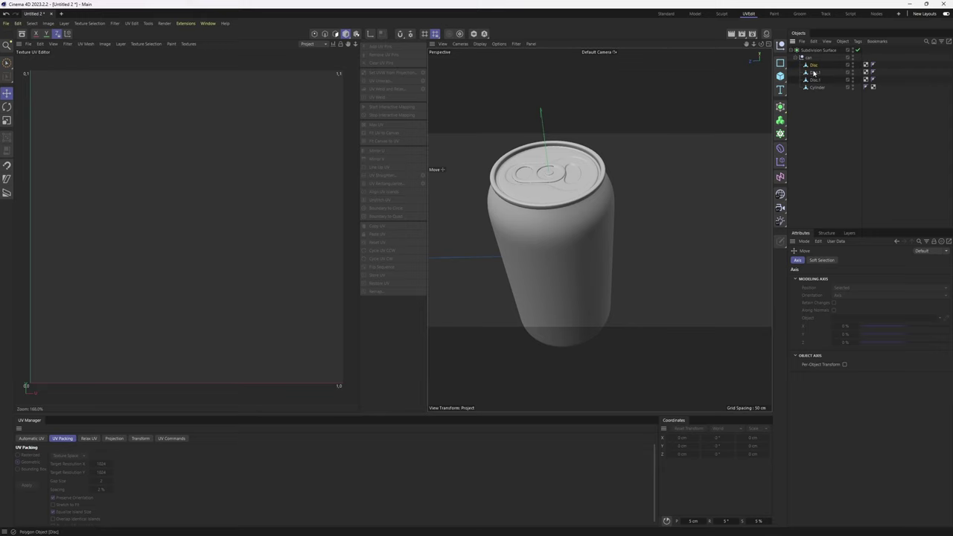
# - Examine the existing UV maps of the disc objects and the cylinder in the texture UV editor
pyautogui.keyDown('ctrl'); pyautogui.click(814, 72); pyautogui.keyUp('ctrl')
pyautogui.keyDown('ctrl'); pyautogui.click(815, 79); pyautogui.keyUp('ctrl')
pyautogui.press('e')
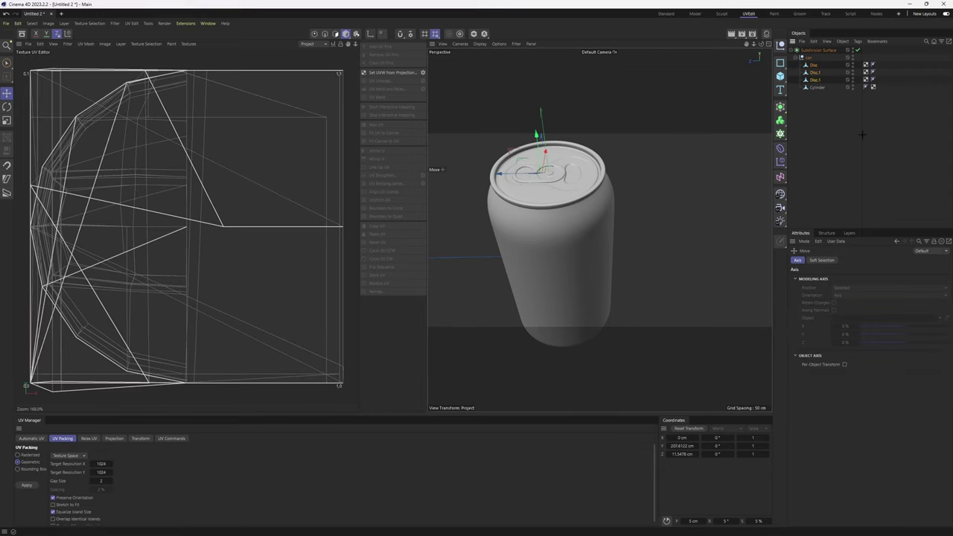
pyautogui.click(862, 135)
pyautogui.click(815, 64)
pyautogui.keyDown('alt'); pyautogui.moveTo(551, 149); pyautogui.dragTo(652, 206, button='right'); pyautogui.keyUp('alt')
pyautogui.keyDown('alt'); pyautogui.moveTo(652, 206); pyautogui.dragTo(621, 217); pyautogui.keyUp('alt')
pyautogui.moveTo(621, 216); pyautogui.dragTo(634, 172)
pyautogui.hotkey('ctrl', 'z')
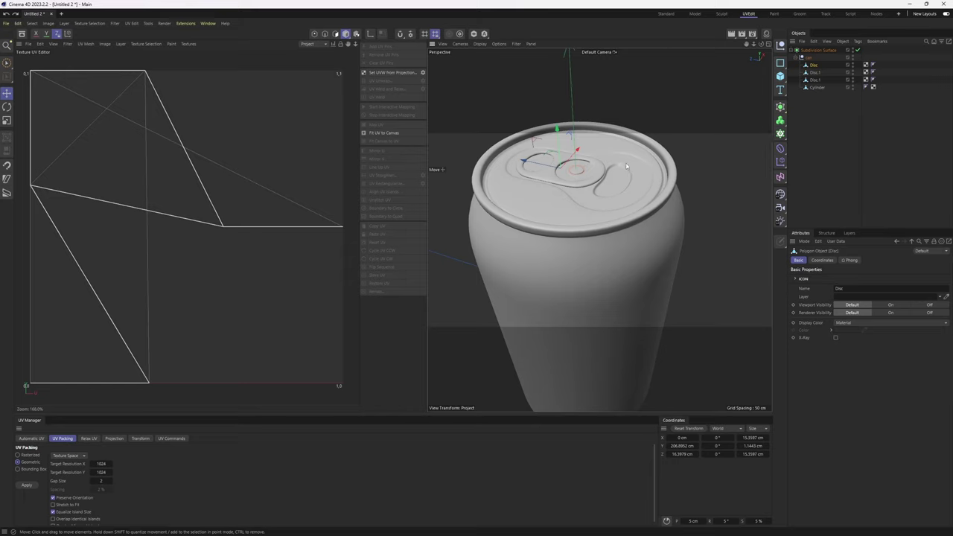
pyautogui.scroll(3, 626, 167)
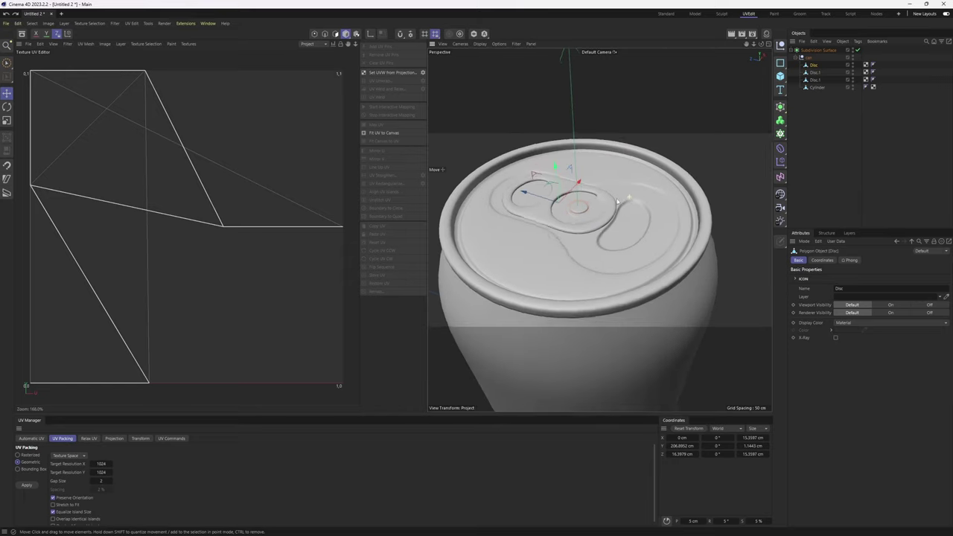
pyautogui.keyDown('ctrl'); pyautogui.click(814, 73); pyautogui.keyUp('ctrl')
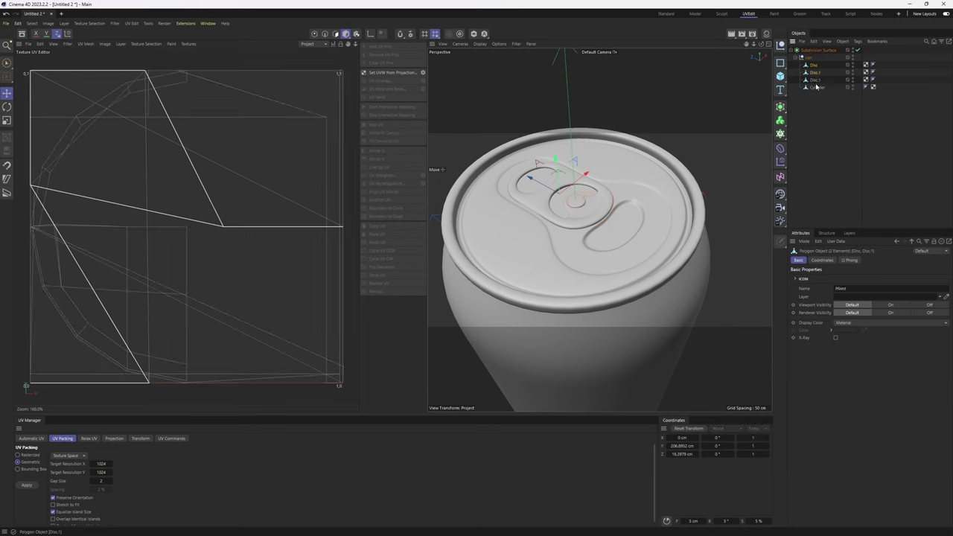
pyautogui.keyDown('ctrl'); pyautogui.click(818, 88); pyautogui.keyUp('ctrl')
pyautogui.click(817, 87)
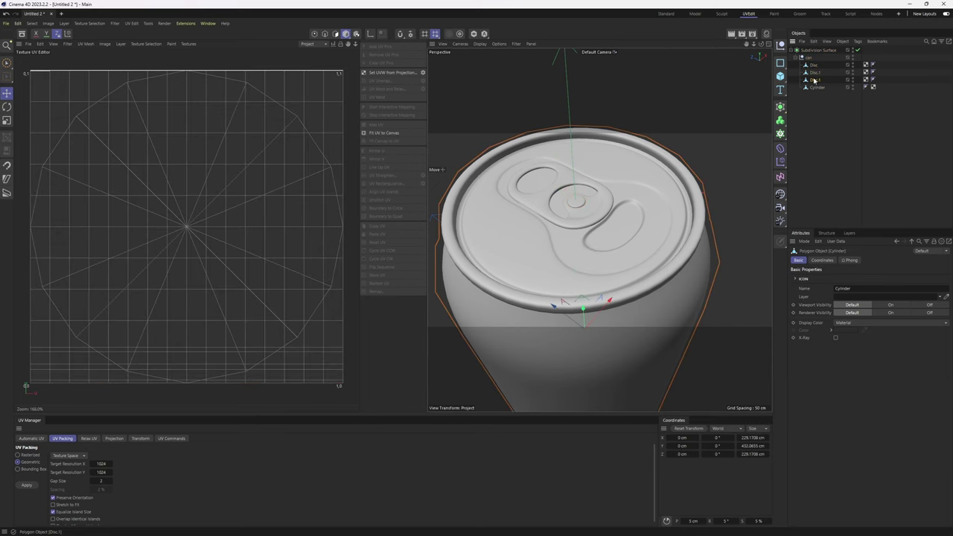
# - Merge the three disc objects with Connect Objects + Delete and rename the merged object as top
pyautogui.click(814, 79)
pyautogui.keyDown('ctrl'); pyautogui.click(814, 72); pyautogui.keyUp('ctrl')
pyautogui.keyDown('ctrl'); pyautogui.click(814, 66); pyautogui.keyUp('ctrl')
pyautogui.moveTo(635, 249); pyautogui.dragTo(645, 199)
pyautogui.hotkey('ctrl', 'z')
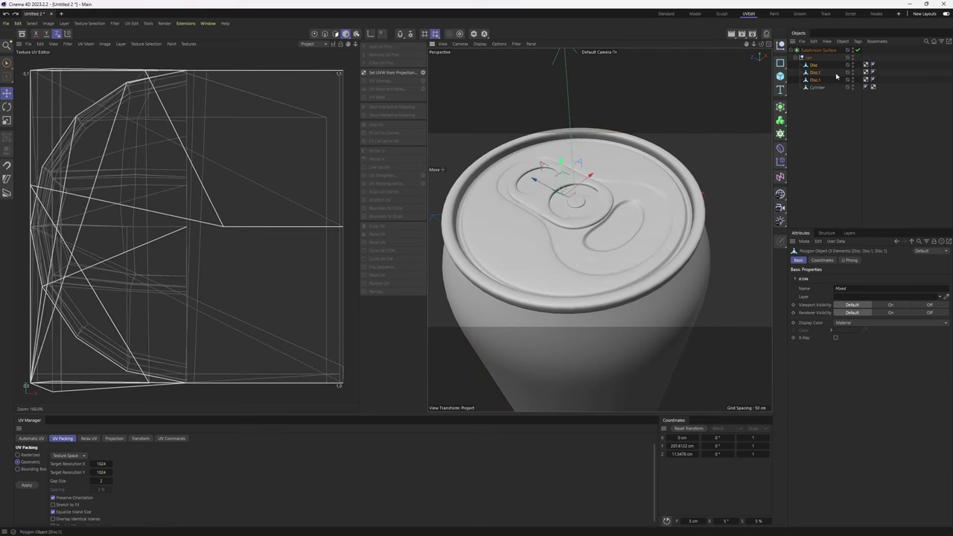
pyautogui.rightClick(819, 79)
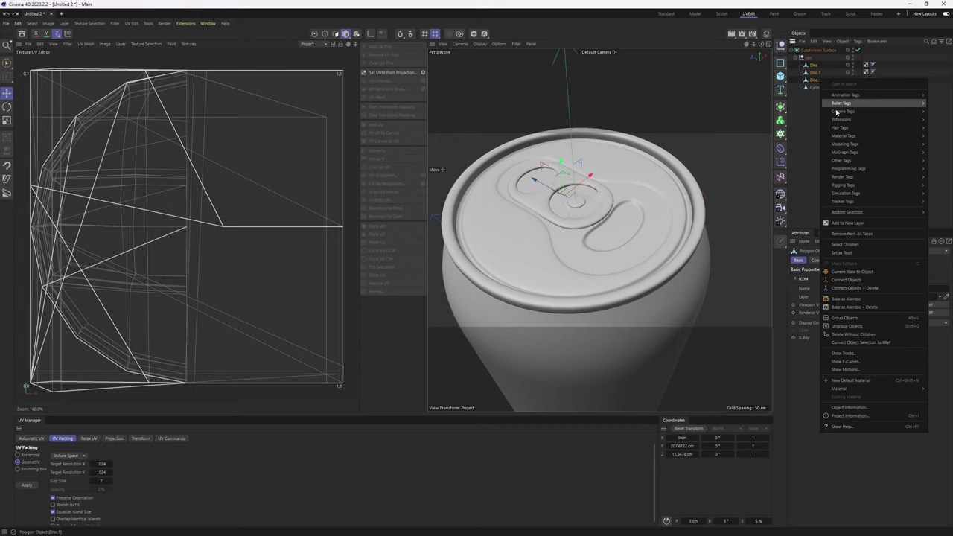
pyautogui.click(842, 289)
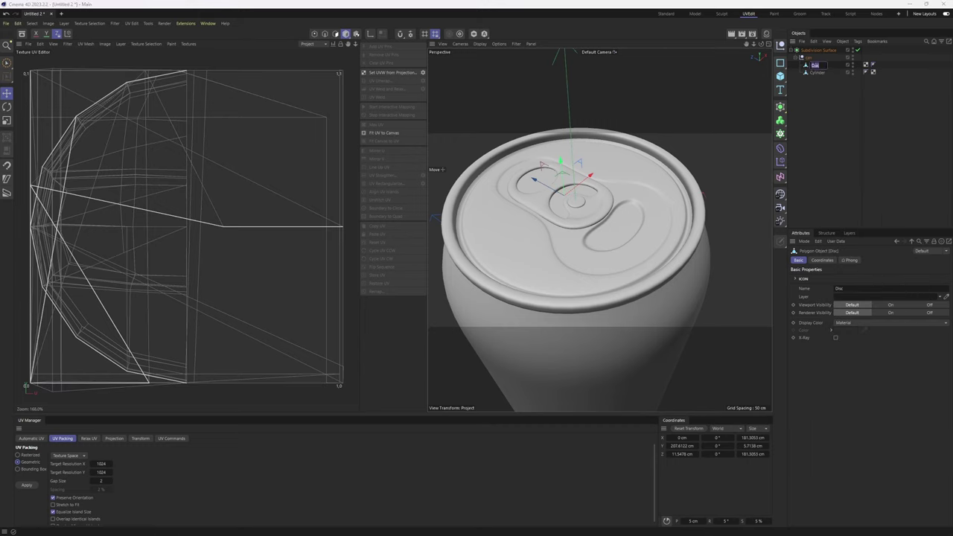
pyautogui.press('Return')
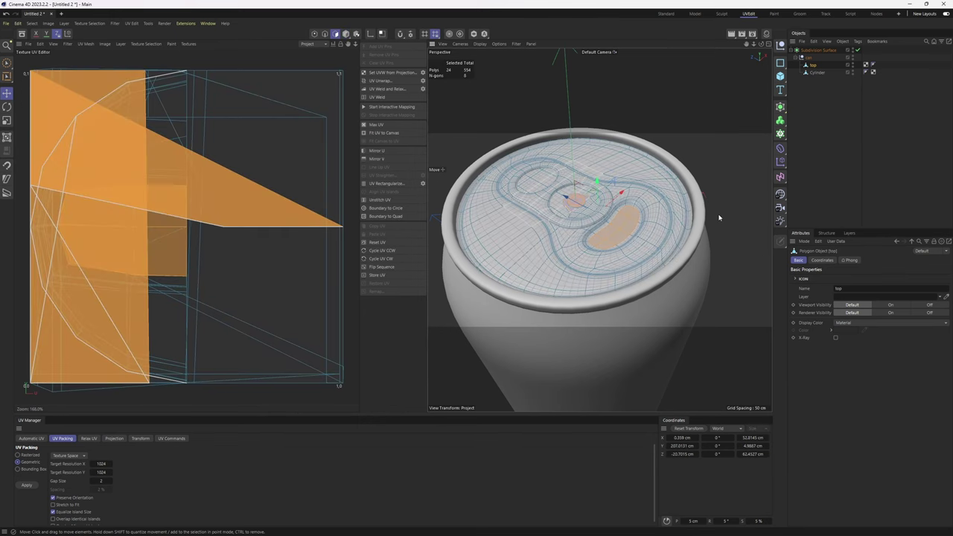
# - Reverse the normals of the pull tab and central rivet polygons on the top object
pyautogui.hotkey('ctrl', 'a')
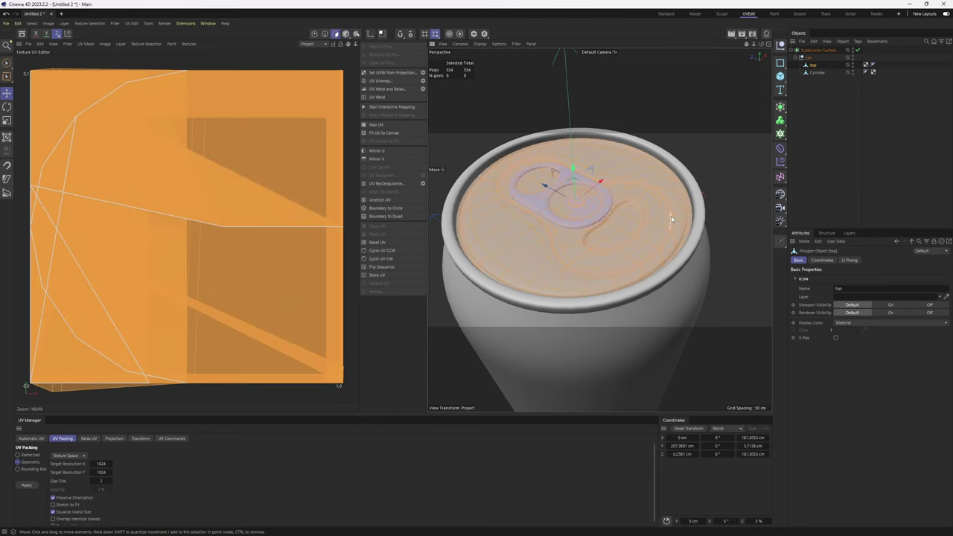
pyautogui.scroll(10, 671, 220)
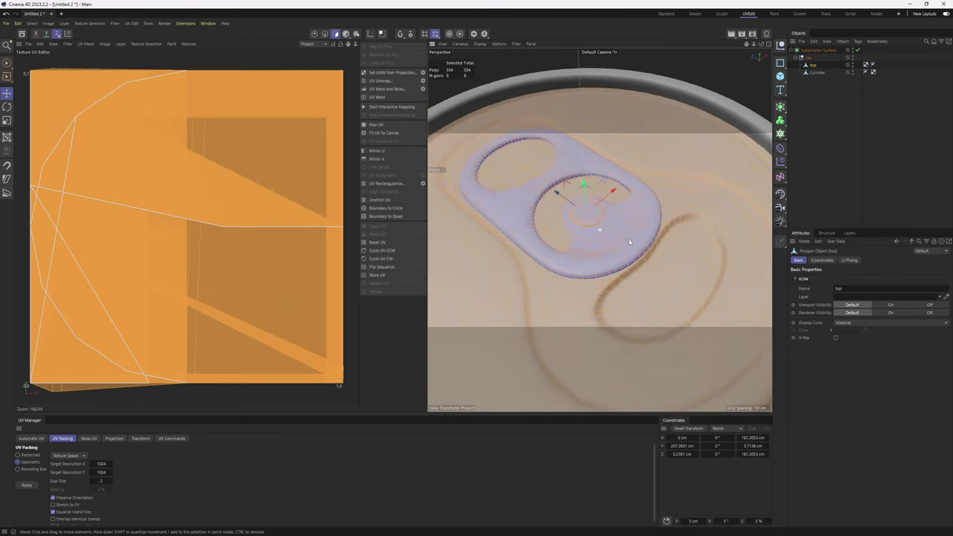
pyautogui.doubleClick(619, 238)
pyautogui.moveTo(660, 246)
pyautogui.keyDown('alt'); pyautogui.mouseDown()
pyautogui.moveTo(638, 216)
pyautogui.moveTo(651, 244)
pyautogui.mouseUp(); pyautogui.keyUp('alt')
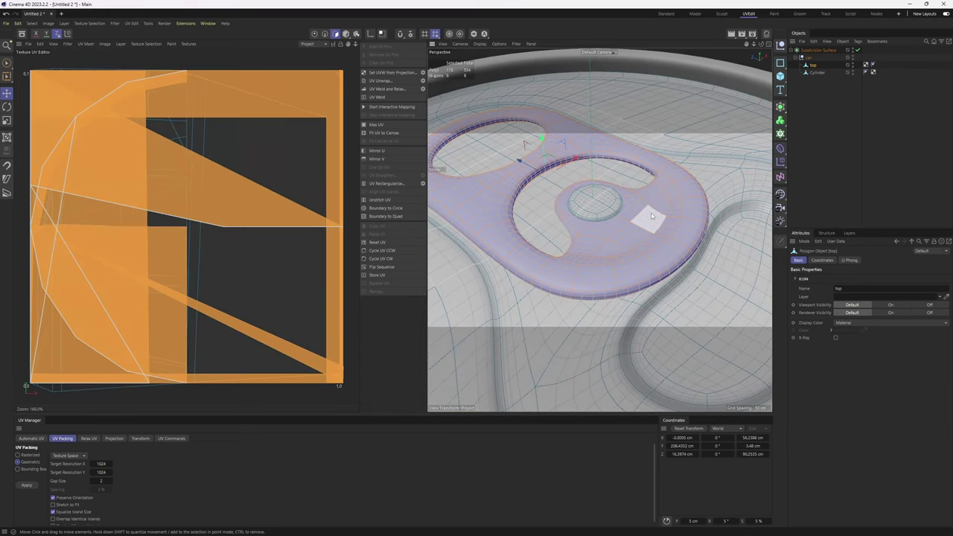
pyautogui.keyDown('shift'); pyautogui.doubleClick(614, 214); pyautogui.keyUp('shift')
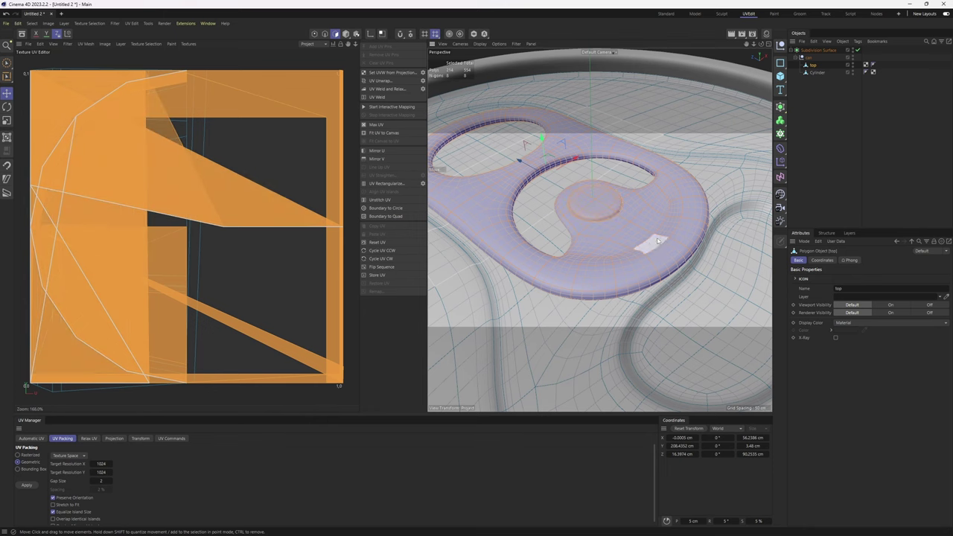
pyautogui.rightClick(646, 219)
pyautogui.moveTo(690, 496)
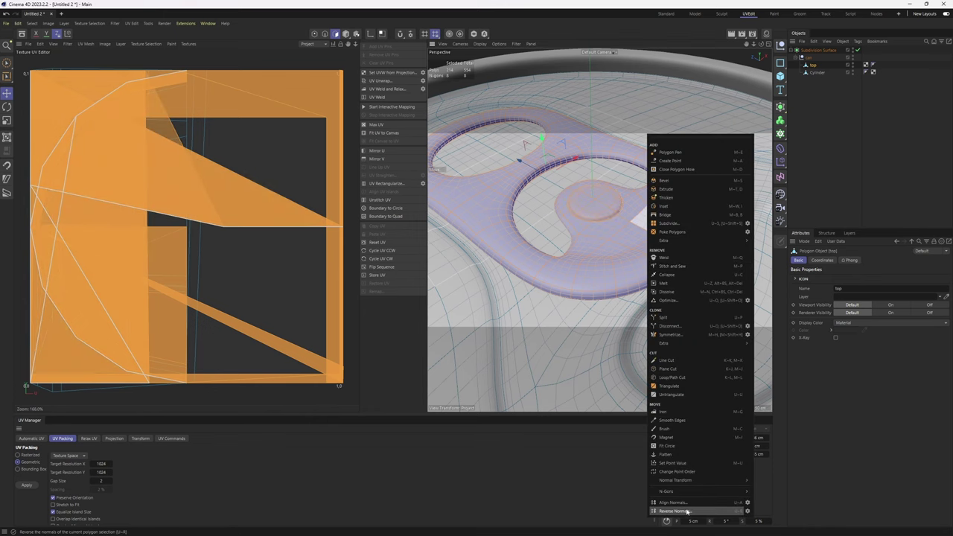
pyautogui.click(681, 513)
# - Select all polygons of the top object and reset their UVs
pyautogui.scroll(-6, 652, 252)
pyautogui.hotkey('ctrl', 'a')
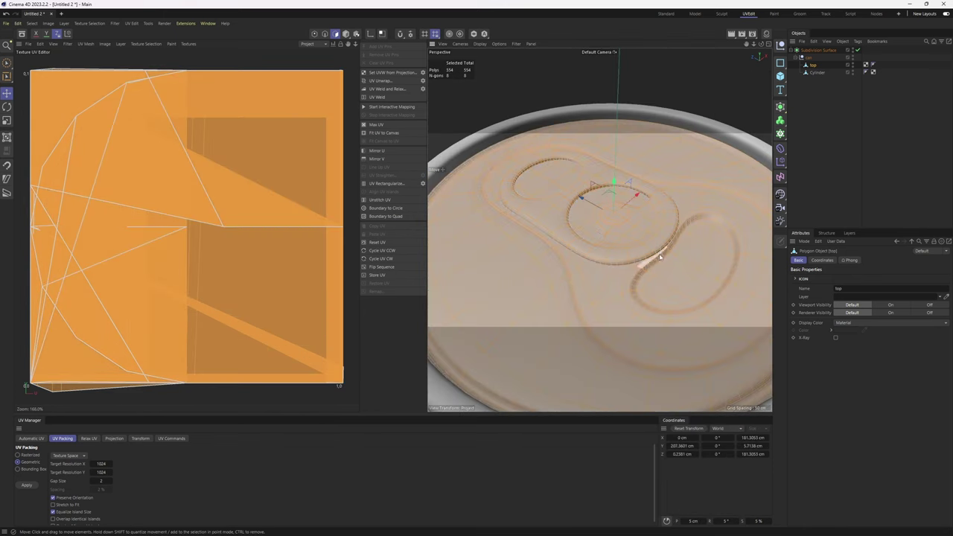
pyautogui.keyDown('alt'); pyautogui.moveTo(651, 252); pyautogui.dragTo(627, 217, button='middle'); pyautogui.keyUp('alt')
pyautogui.scroll(-1, 212, 255)
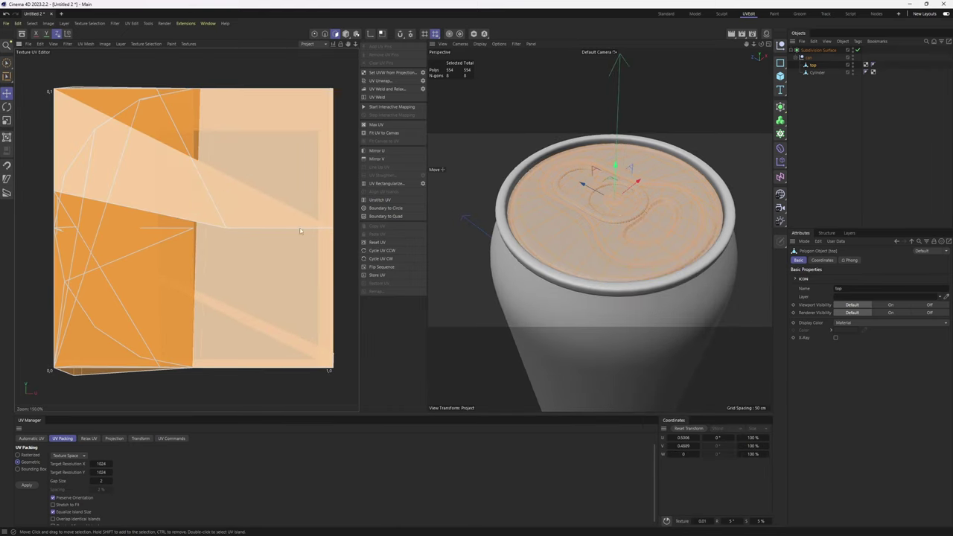
pyautogui.click(228, 269)
pyautogui.click(390, 243)
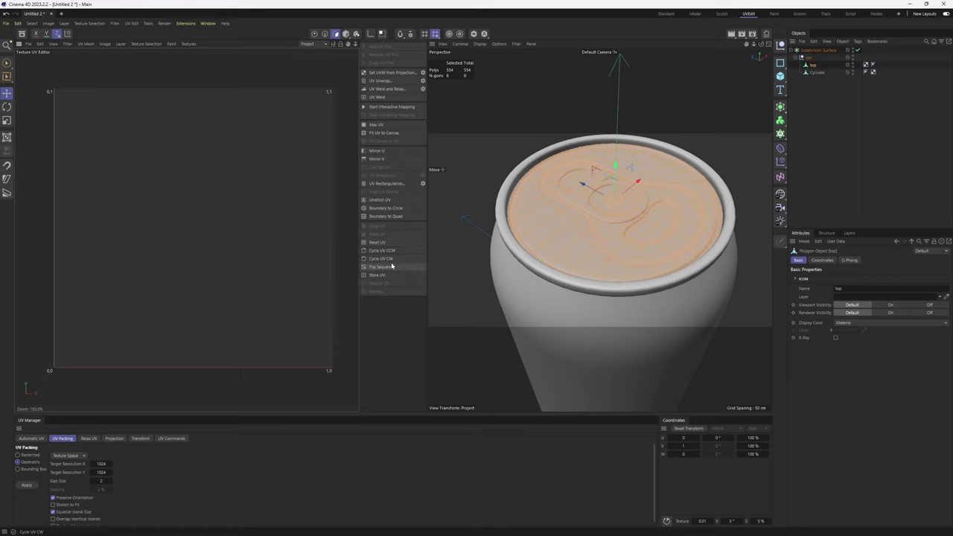
# - Generate automatic UVs for the top object with the Packed method and inspect the resulting islands
pyautogui.click(31, 438)
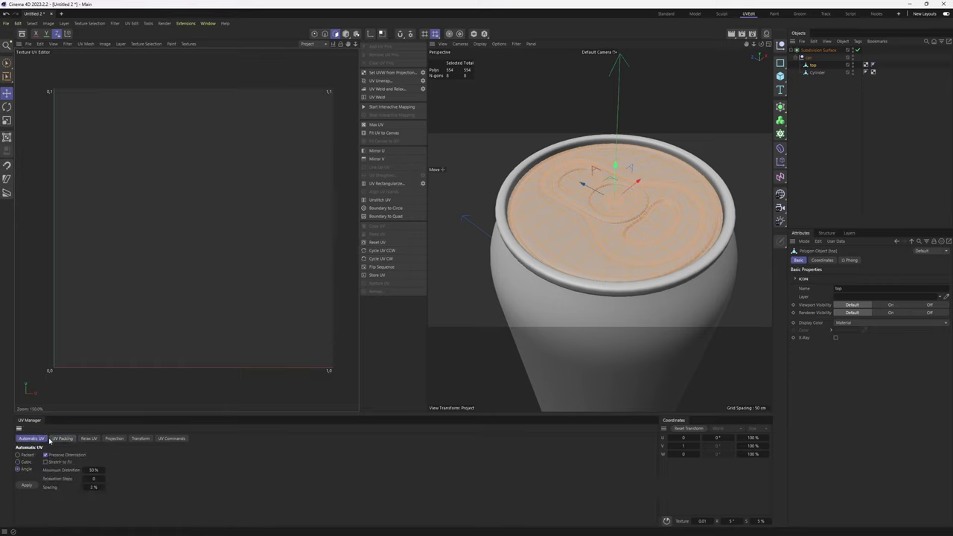
pyautogui.click(27, 455)
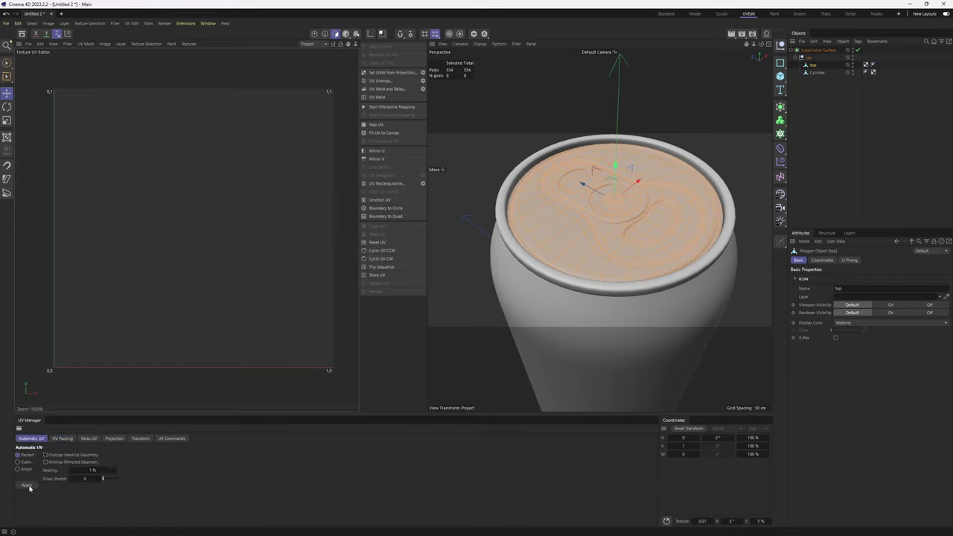
pyautogui.click(28, 486)
pyautogui.scroll(2, 248, 166)
pyautogui.scroll(-2, 248, 167)
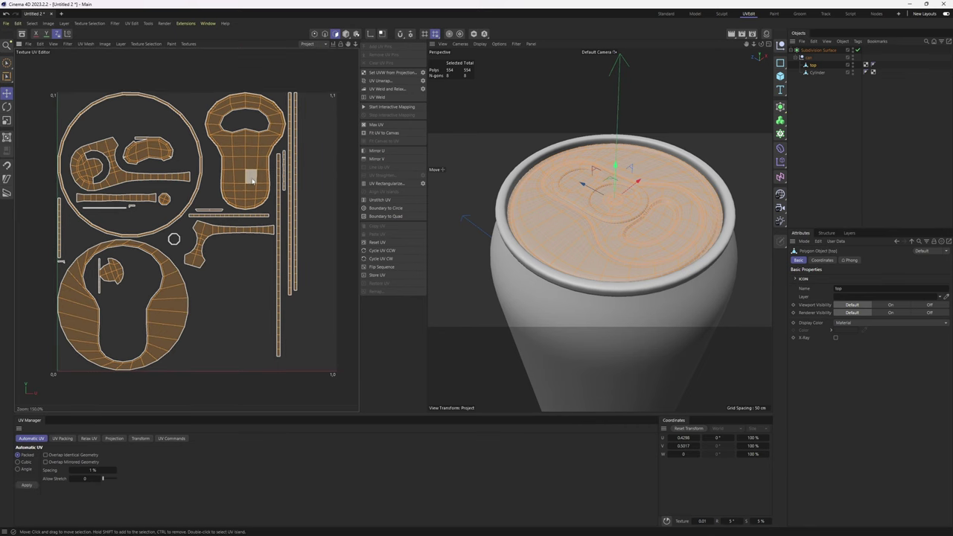
pyautogui.keyDown('alt'); pyautogui.moveTo(251, 177); pyautogui.dragTo(286, 206, button='middle'); pyautogui.keyUp('alt')
pyautogui.scroll(5, 164, 252)
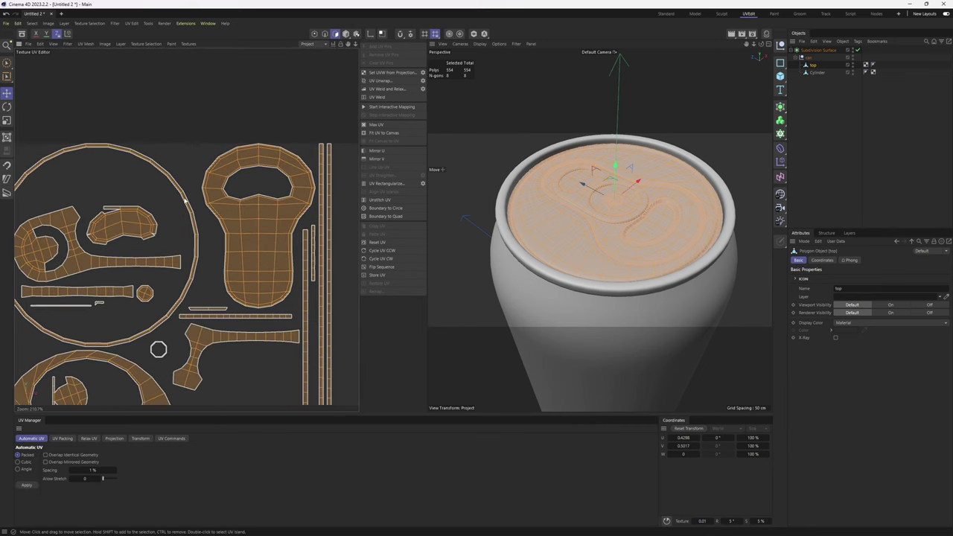
pyautogui.scroll(-4, 164, 252)
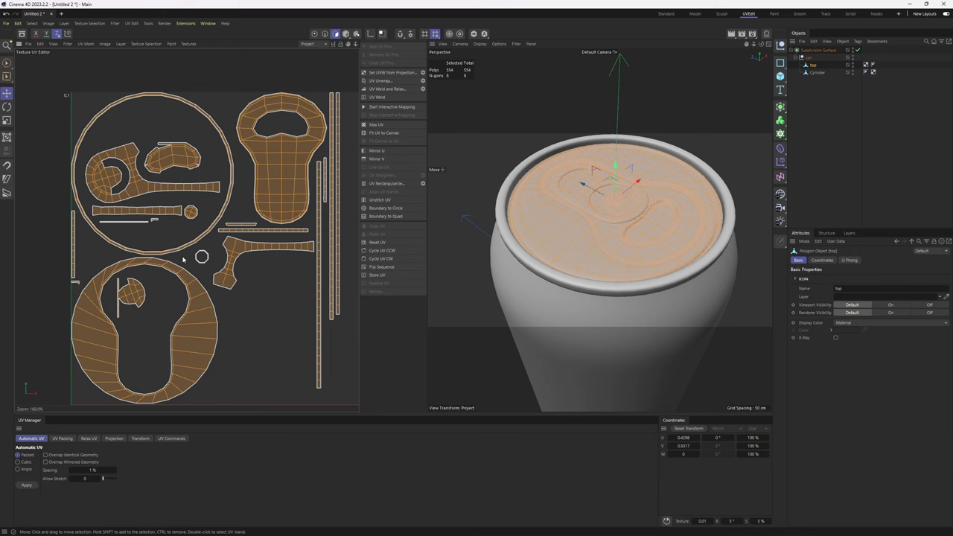
pyautogui.doubleClick(156, 192)
pyautogui.scroll(-6, 209, 243)
# - Generate automatic UVs for all polygons of the top object with the Cubic method
pyautogui.hotkey('ctrl', 'a')
pyautogui.click(26, 462)
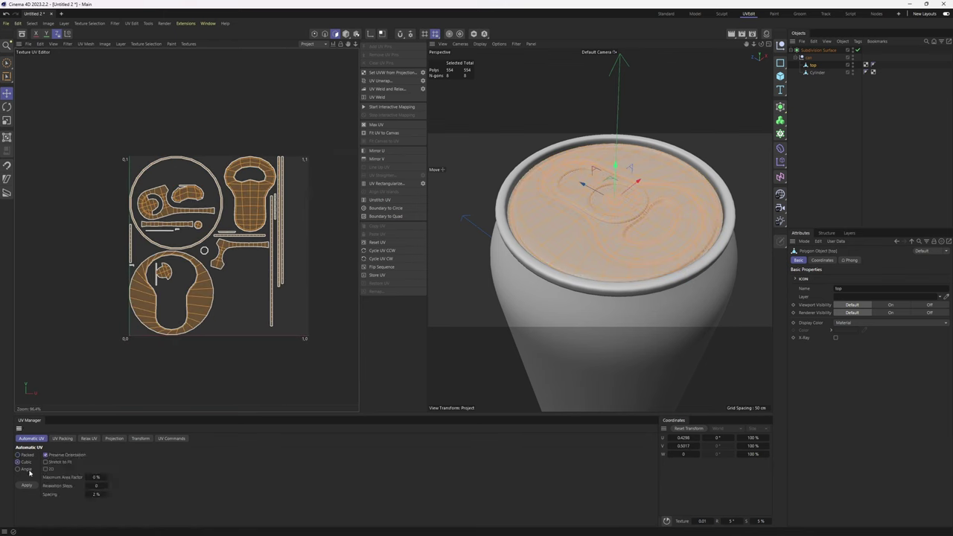
pyautogui.click(27, 484)
pyautogui.scroll(6, 310, 275)
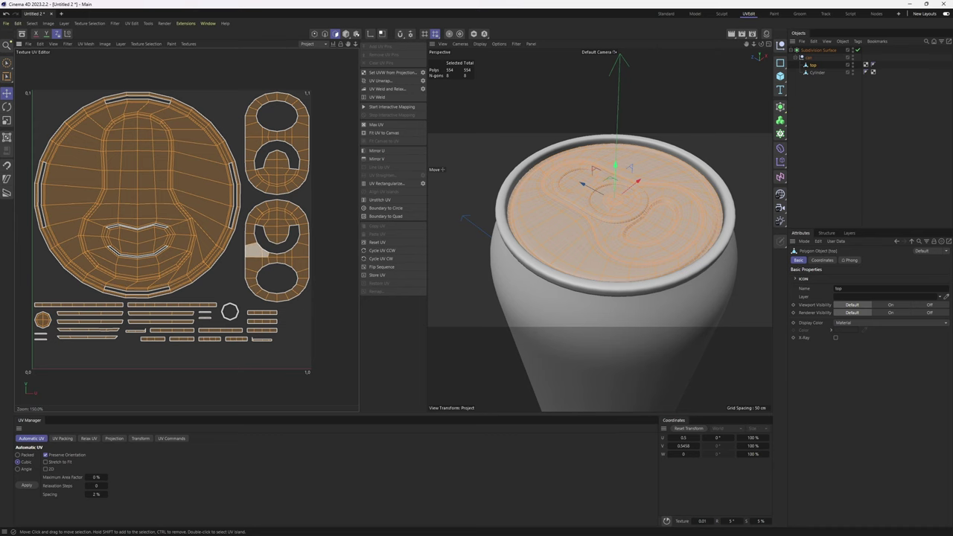
# - Inspect the cubic UV islands up close, then regenerate automatic UVs for the top object with the Angle method
pyautogui.scroll(15, 245, 194)
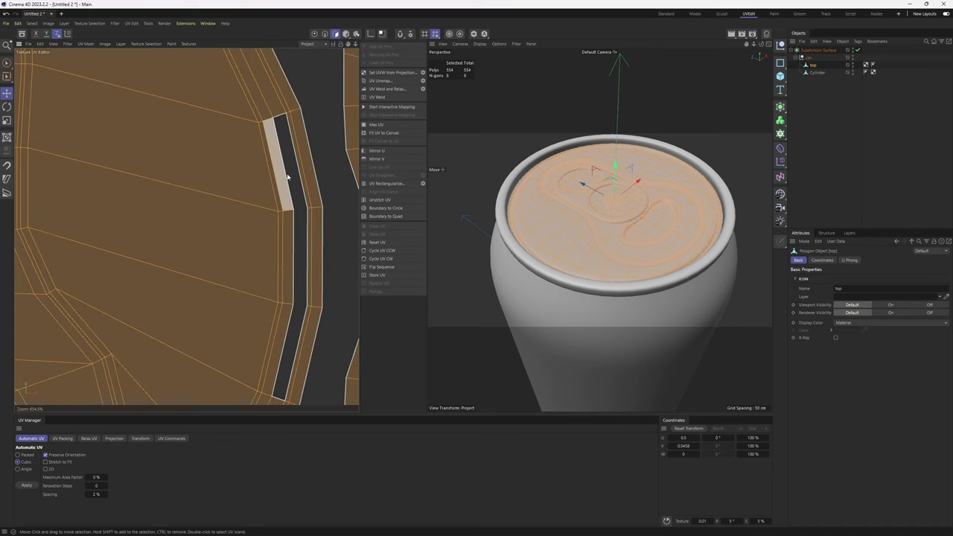
pyautogui.scroll(-13, 276, 223)
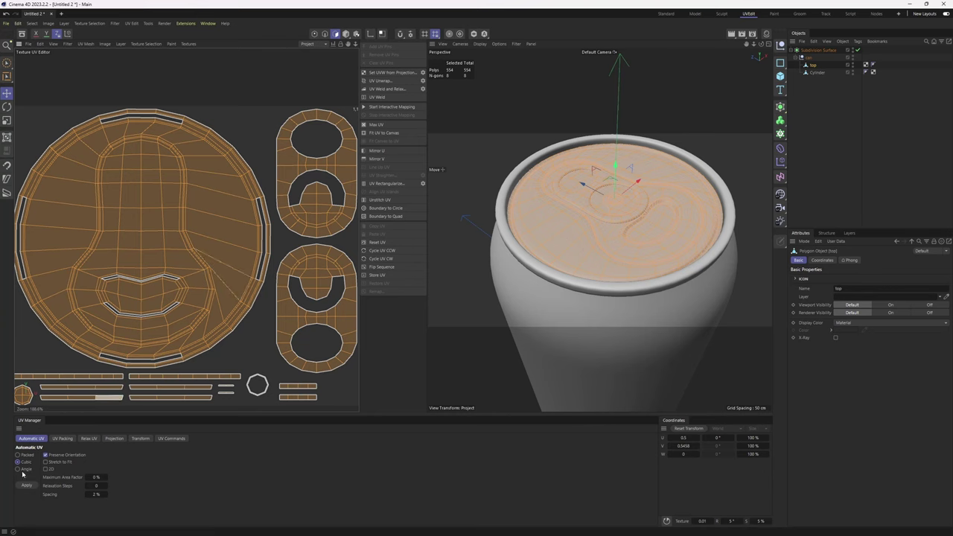
pyautogui.click(19, 470)
pyautogui.click(26, 486)
pyautogui.scroll(-5, 249, 359)
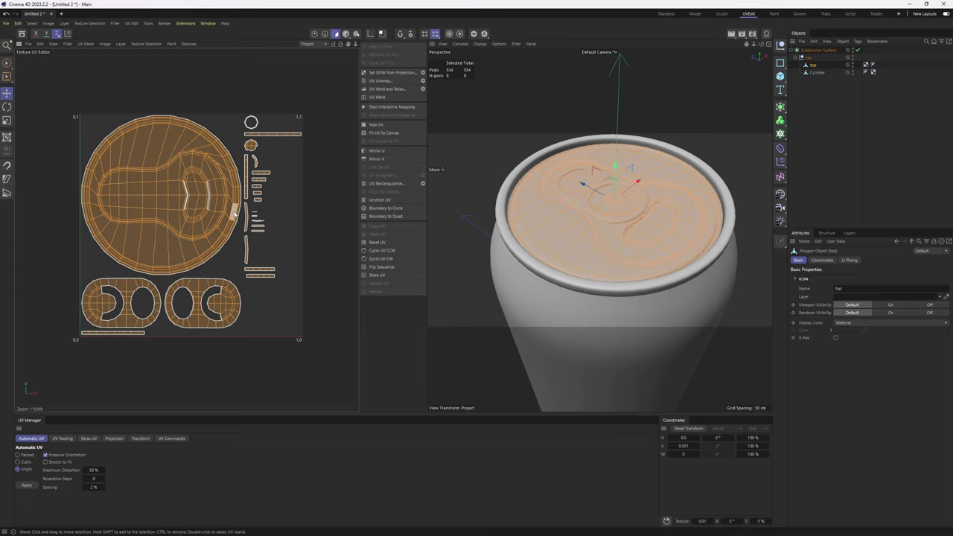
# - Turn off the Subdivision Surface and rename the Cylinder object as can
pyautogui.click(817, 72)
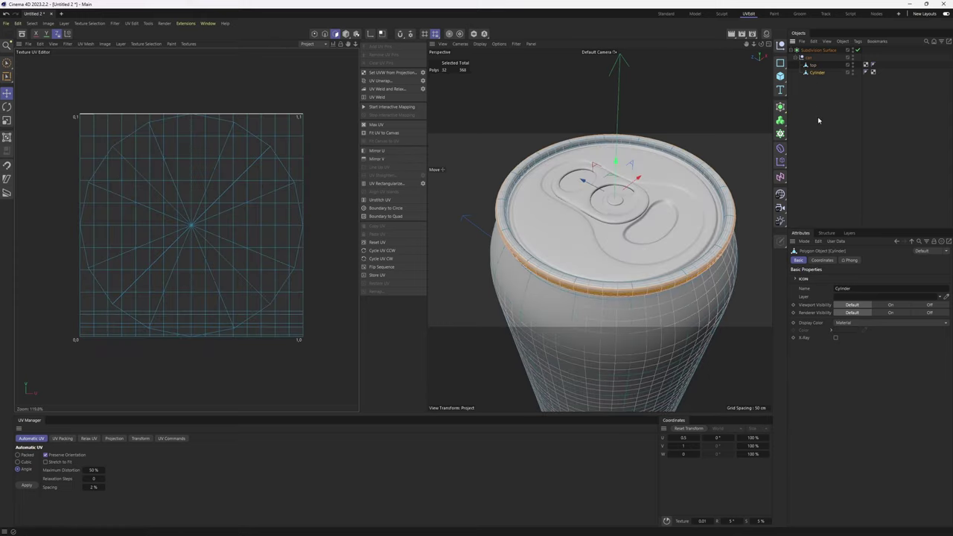
pyautogui.scroll(-10, 610, 252)
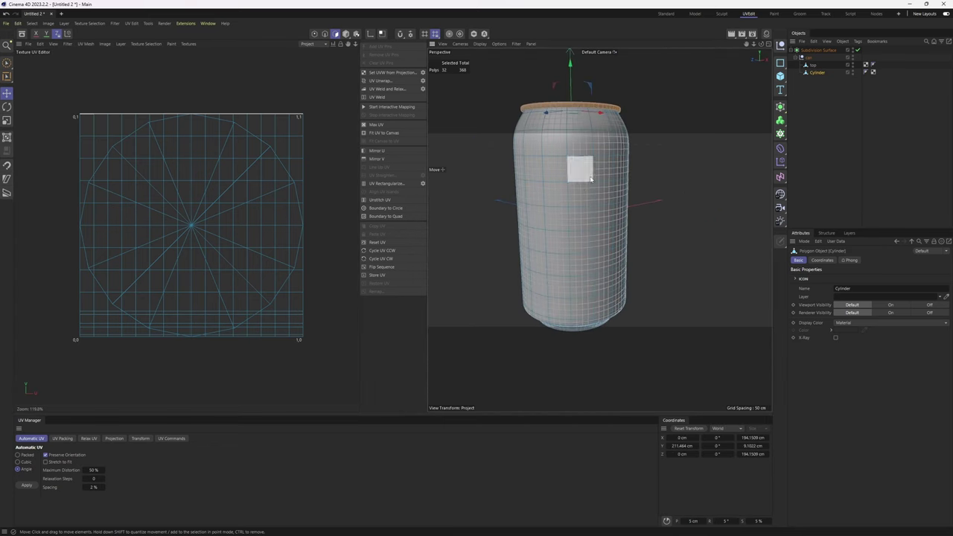
pyautogui.click(592, 239)
pyautogui.hotkey('ctrl', 'a')
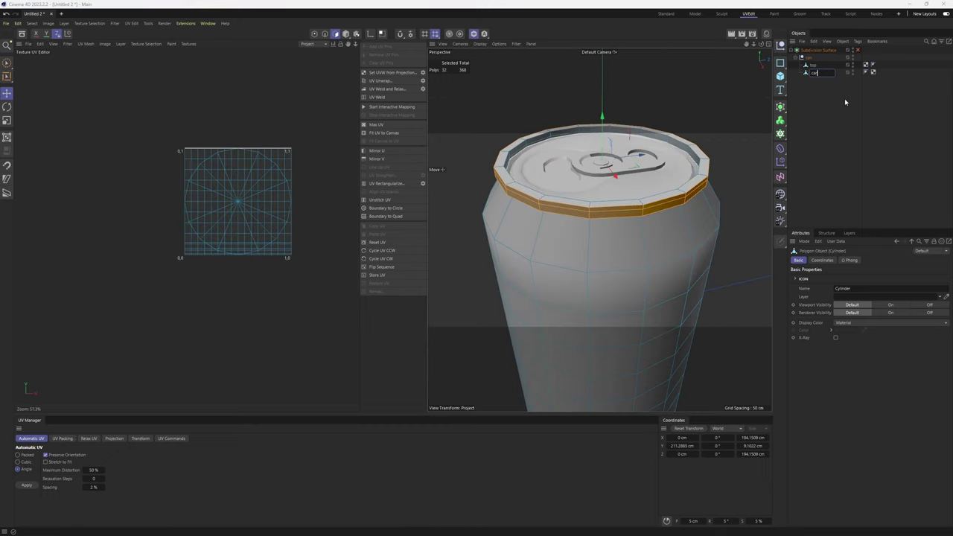
pyautogui.click(846, 102)
pyautogui.click(809, 73)
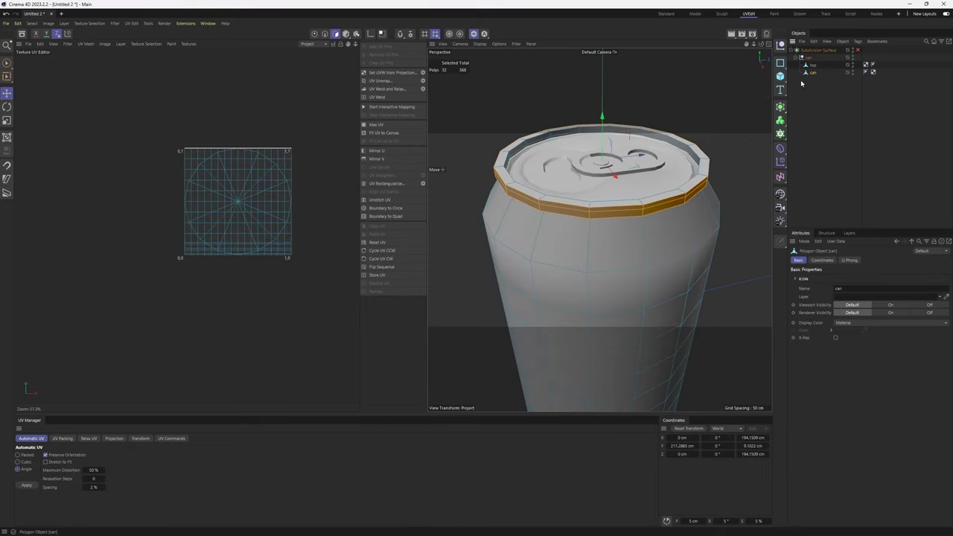
# - Select the rim polygons around the can's upper edge, split them into a separate object and delete them from the can object
pyautogui.keyDown('alt'); pyautogui.moveTo(664, 238); pyautogui.dragTo(600, 230); pyautogui.keyUp('alt')
pyautogui.scroll(3, 646, 194)
pyautogui.doubleClick(617, 194)
pyautogui.scroll(-3, 660, 169)
pyautogui.scroll(-4, 601, 229)
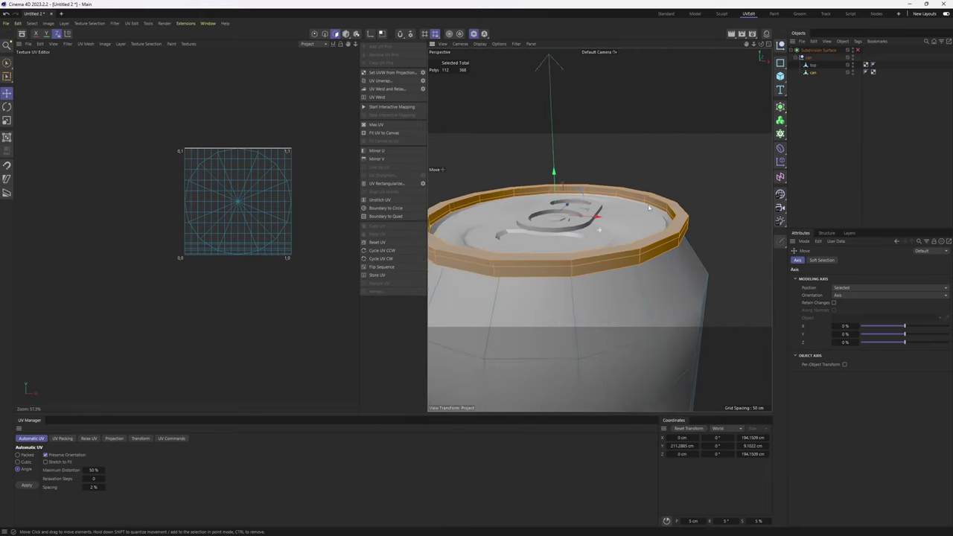
pyautogui.scroll(4, 677, 237)
pyautogui.keyDown('alt'); pyautogui.moveTo(673, 260); pyautogui.dragTo(642, 247); pyautogui.keyUp('alt')
pyautogui.rightClick(644, 247)
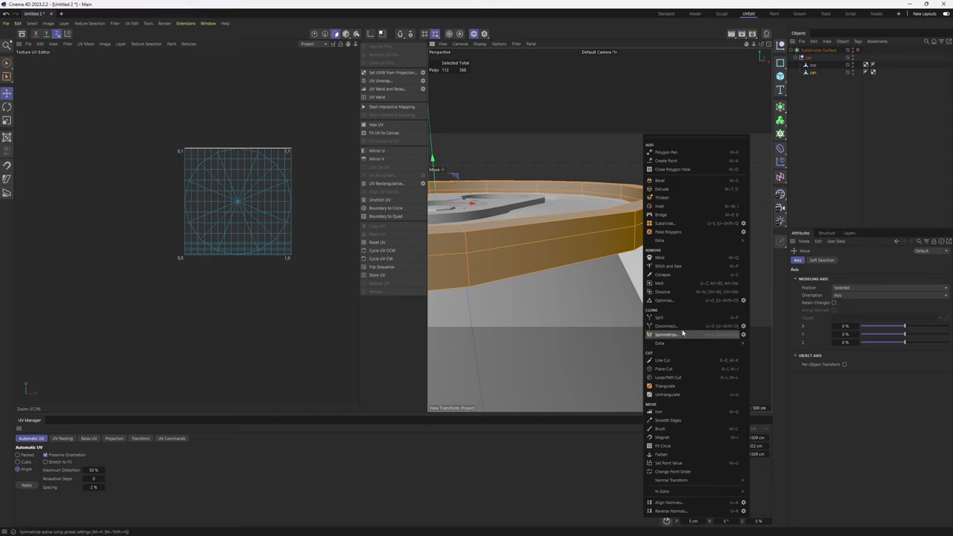
pyautogui.click(662, 317)
pyautogui.click(813, 72)
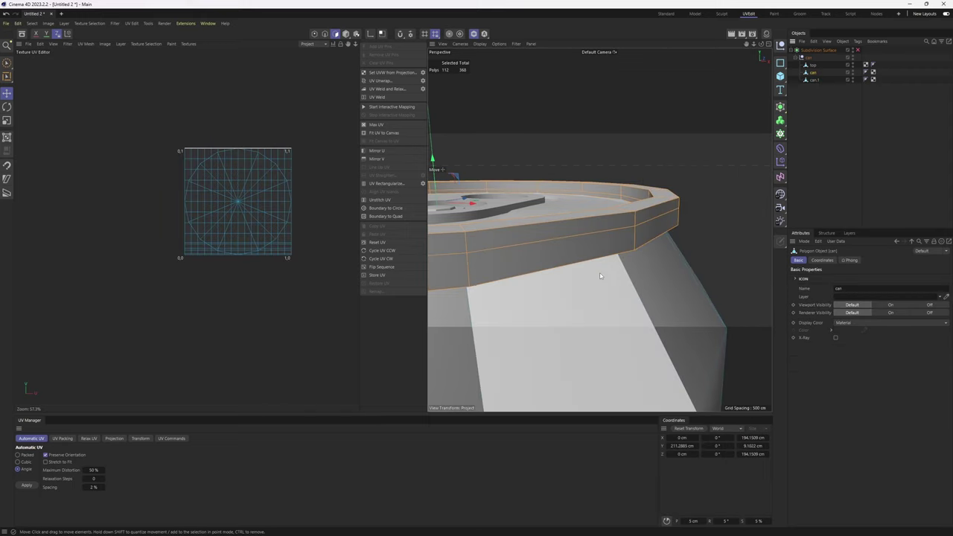
pyautogui.press('Delete')
# - Merge the split-off rim with the top object using Connect Objects + Delete
pyautogui.moveTo(816, 70); pyautogui.dragTo(814, 69)
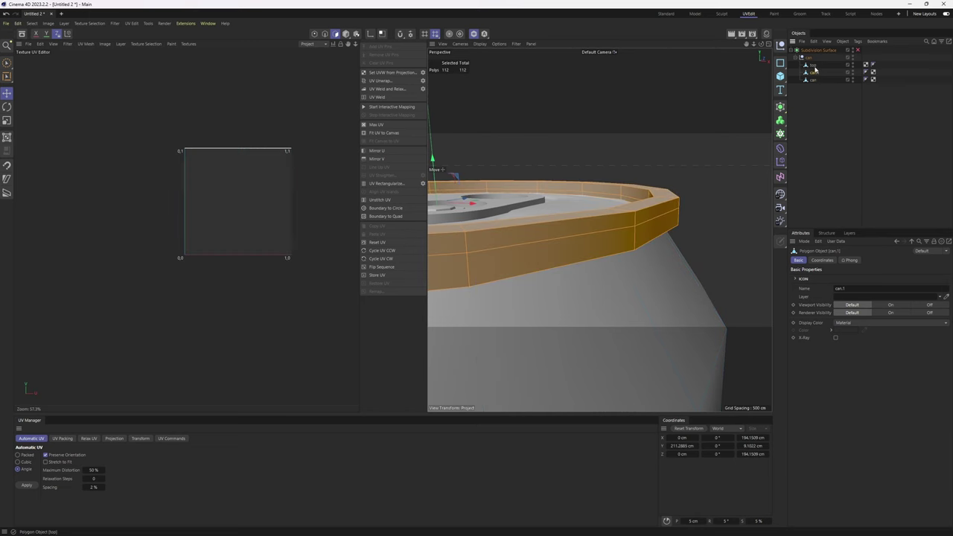
pyautogui.keyDown('ctrl'); pyautogui.click(813, 66); pyautogui.keyUp('ctrl')
pyautogui.rightClick(813, 66)
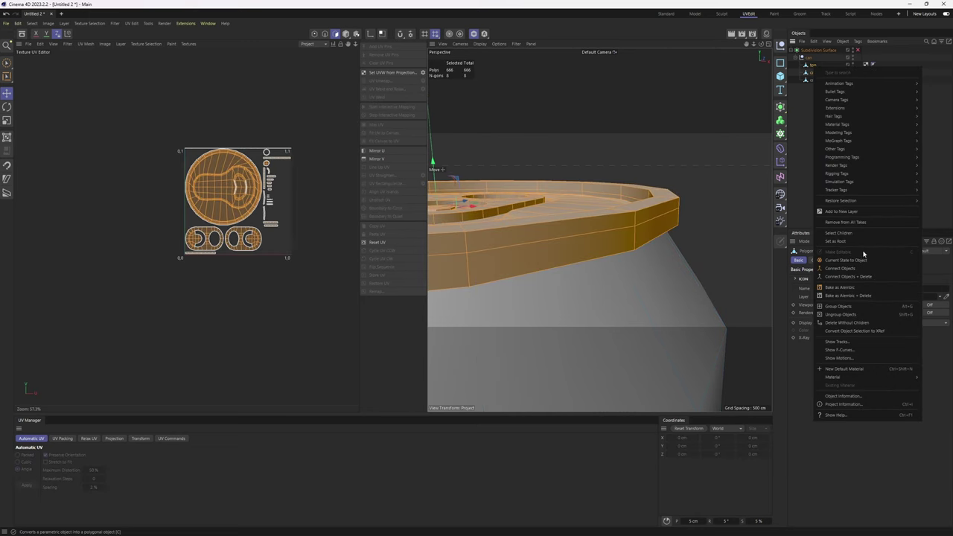
pyautogui.click(856, 278)
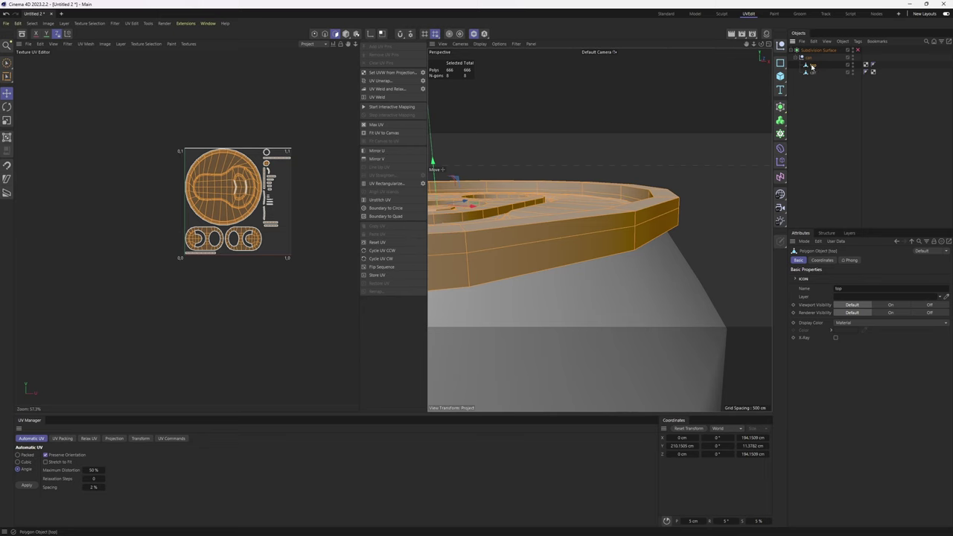
# - Regenerate automatic UVs for the merged top and rim polygons with the Angle method
pyautogui.scroll(3, 292, 212)
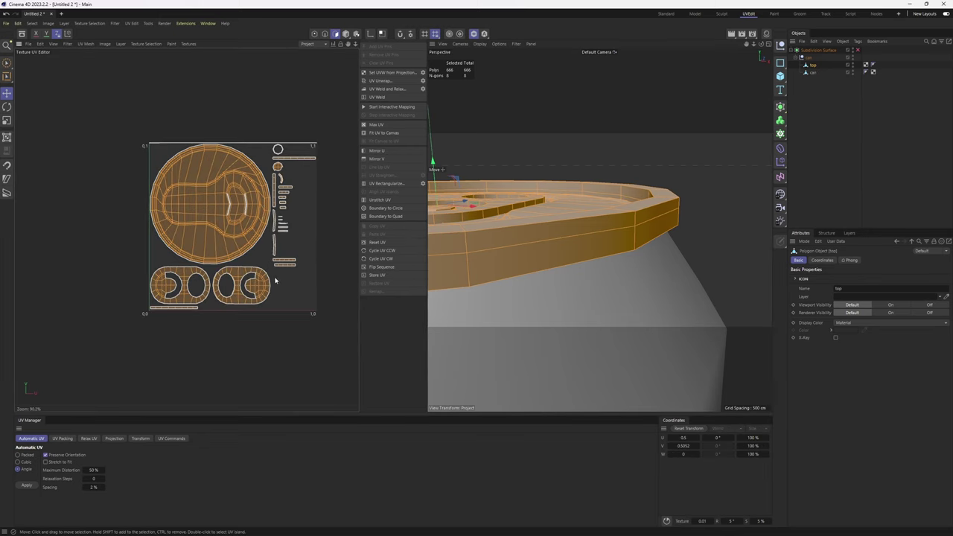
pyautogui.keyDown('alt'); pyautogui.moveTo(236, 272); pyautogui.dragTo(245, 273, button='middle'); pyautogui.keyUp('alt')
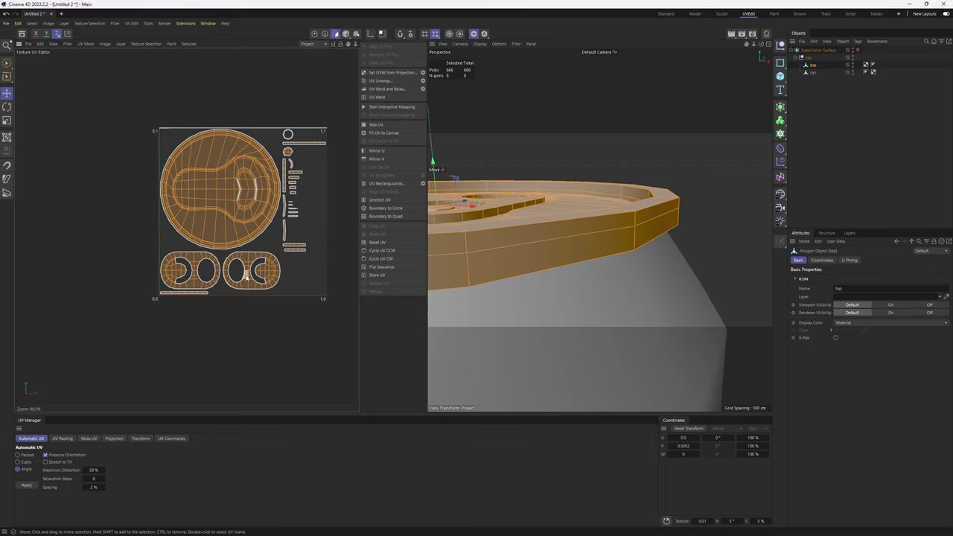
pyautogui.scroll(-3, 621, 216)
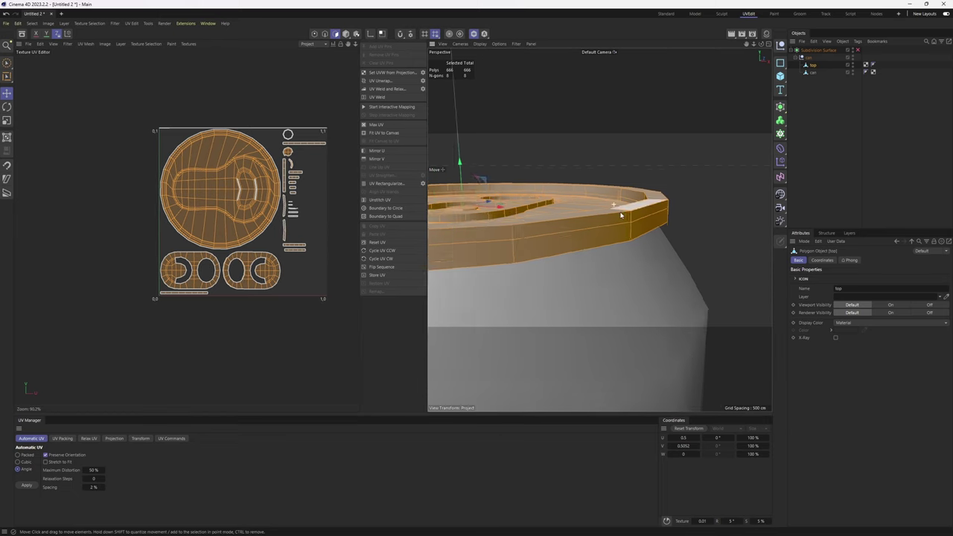
pyautogui.click(27, 486)
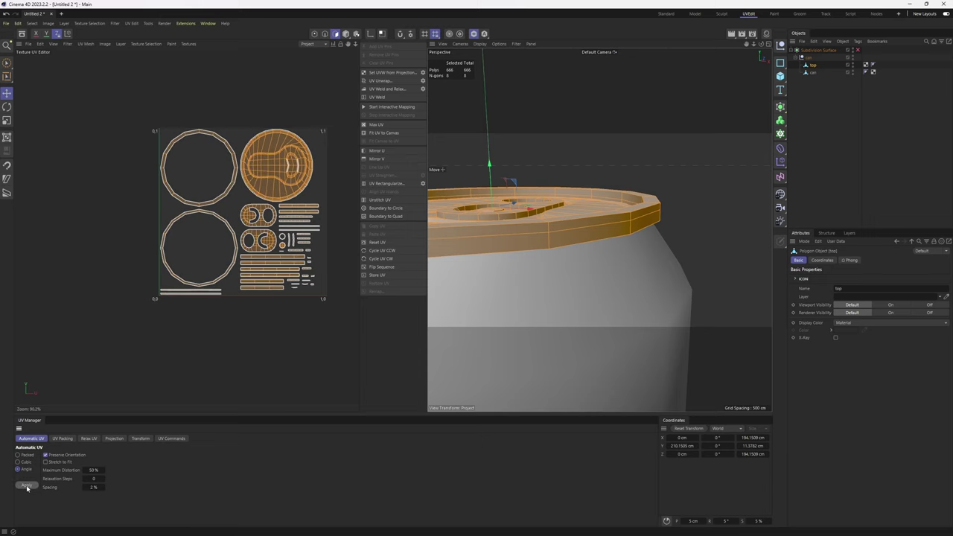
# - Hide the top object, select all polygons of the can object and reset their UVs
pyautogui.click(853, 66)
pyautogui.click(813, 72)
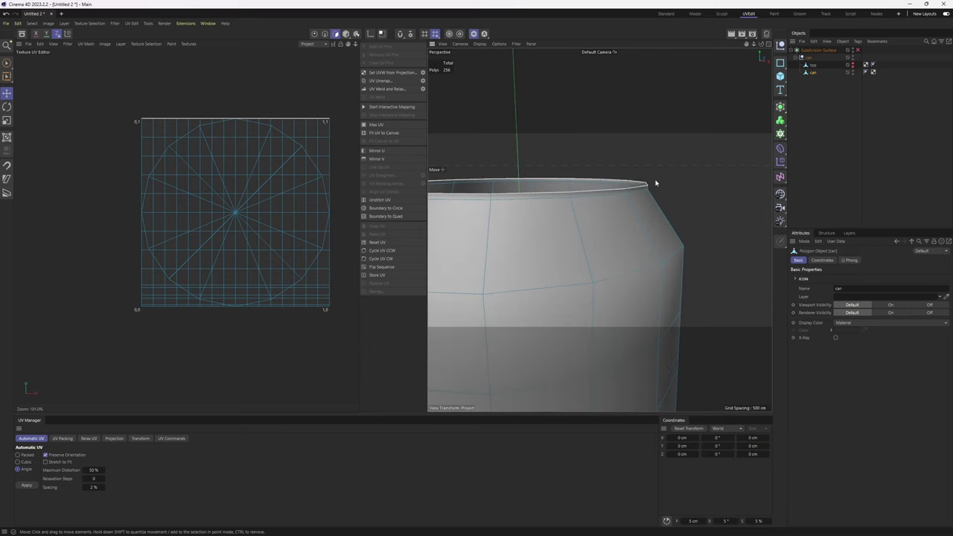
pyautogui.scroll(-5, 655, 182)
pyautogui.hotkey('ctrl', 'a')
pyautogui.scroll(-3, 683, 207)
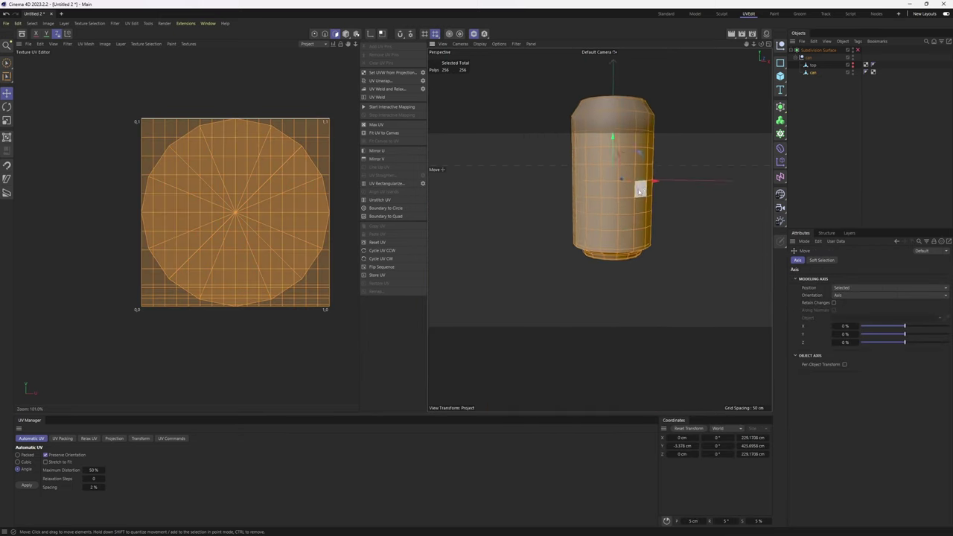
pyautogui.keyDown('alt'); pyautogui.moveTo(639, 191); pyautogui.dragTo(540, 254); pyautogui.keyUp('alt')
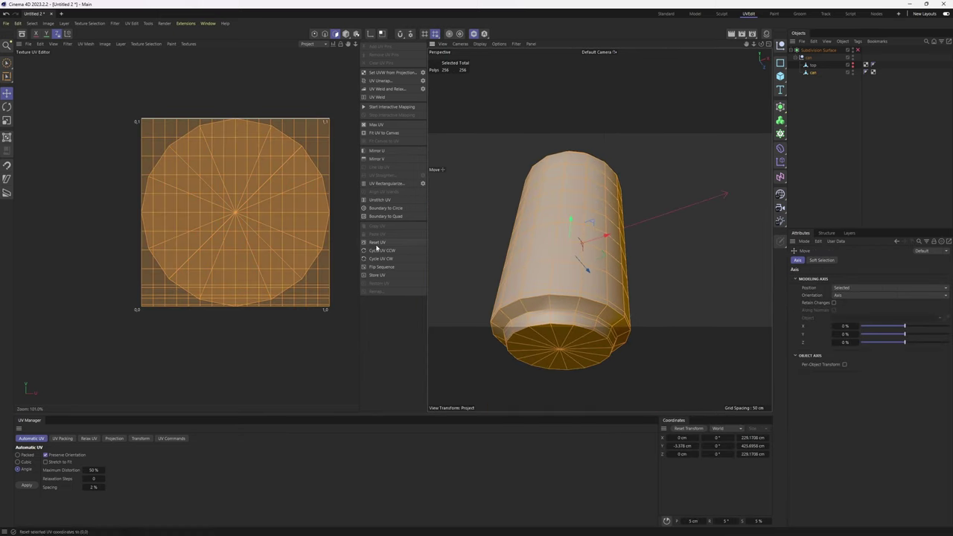
pyautogui.click(379, 245)
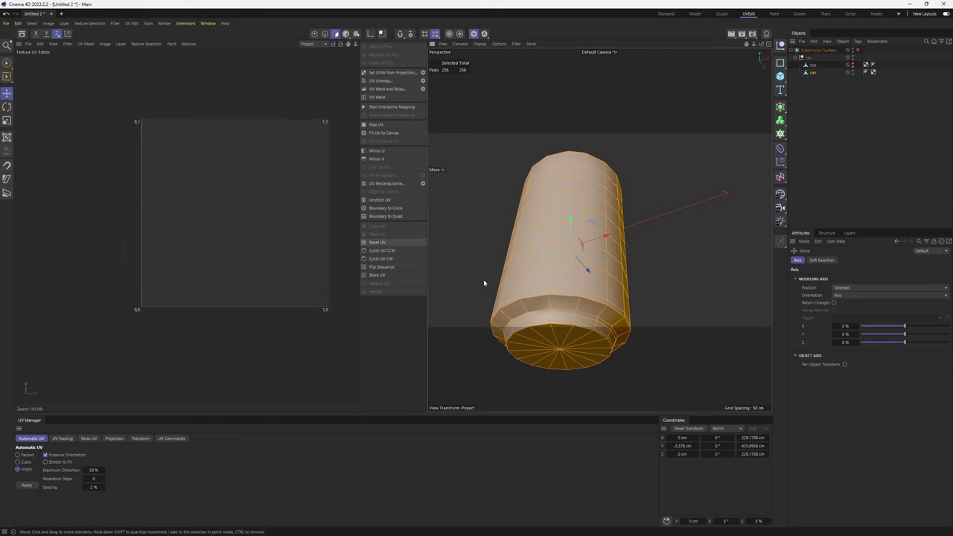
pyautogui.keyDown('alt'); pyautogui.moveTo(578, 240); pyautogui.dragTo(514, 356); pyautogui.keyUp('alt')
pyautogui.press('Return')
pyautogui.keyDown('alt'); pyautogui.moveTo(544, 306); pyautogui.dragTo(557, 88); pyautogui.keyUp('alt')
pyautogui.doubleClick(527, 259)
pyautogui.scroll(-3, 528, 260)
pyautogui.press('Return')
pyautogui.click(531, 293)
pyautogui.keyDown('ctrl'); pyautogui.keyDown('shift'); pyautogui.click(555, 84); pyautogui.keyUp('shift'); pyautogui.keyUp('ctrl')
pyautogui.scroll(-3, 553, 141)
pyautogui.keyDown('alt'); pyautogui.moveTo(549, 196); pyautogui.dragTo(562, 217); pyautogui.keyUp('alt')
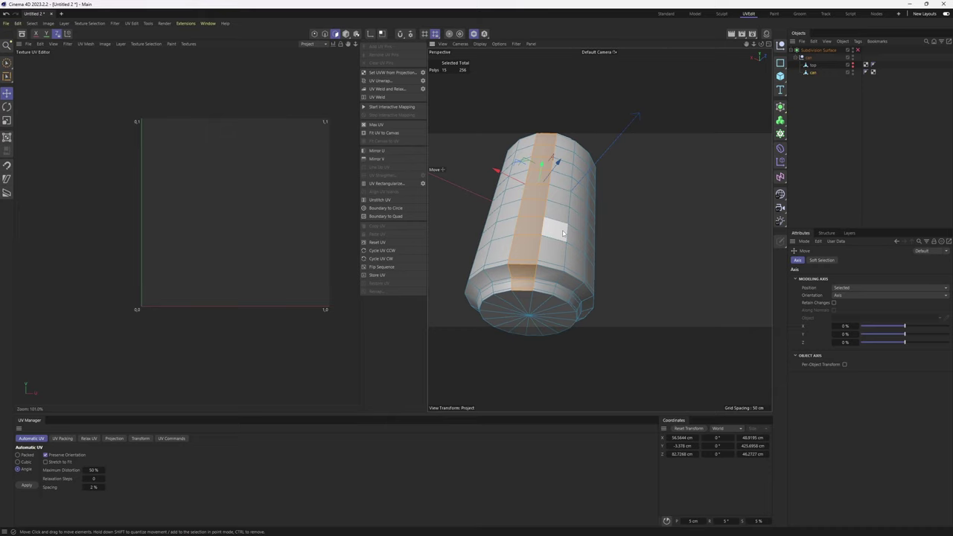
# - Select the edge loop around the can's bottom cap and unwrap the can's UVs along it
pyautogui.keyDown('alt'); pyautogui.moveTo(525, 249); pyautogui.dragTo(560, 246); pyautogui.keyUp('alt')
pyautogui.scroll(4, 560, 253)
pyautogui.press('Return')
pyautogui.press('Return')
pyautogui.doubleClick(559, 254)
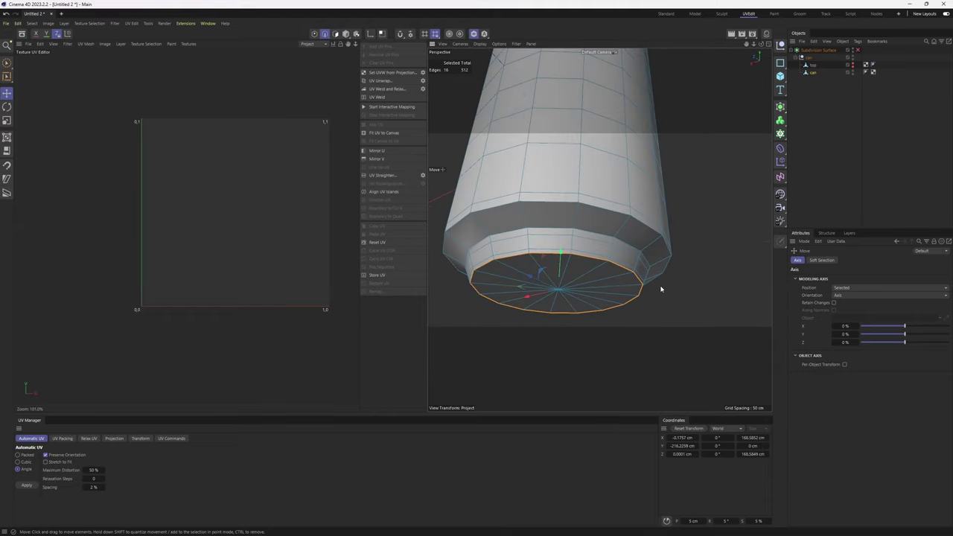
pyautogui.keyDown('alt'); pyautogui.moveTo(660, 289); pyautogui.dragTo(557, 226, button='right'); pyautogui.keyUp('alt')
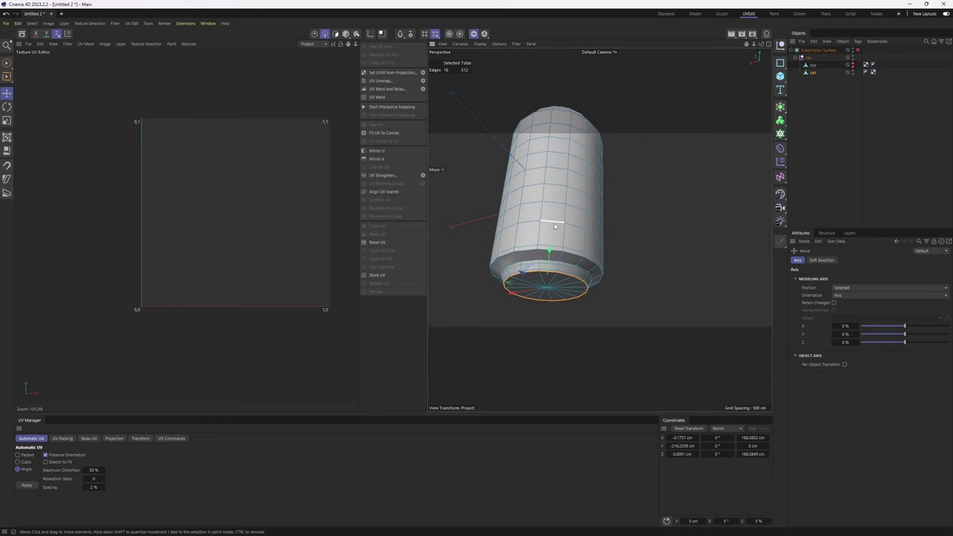
pyautogui.click(379, 81)
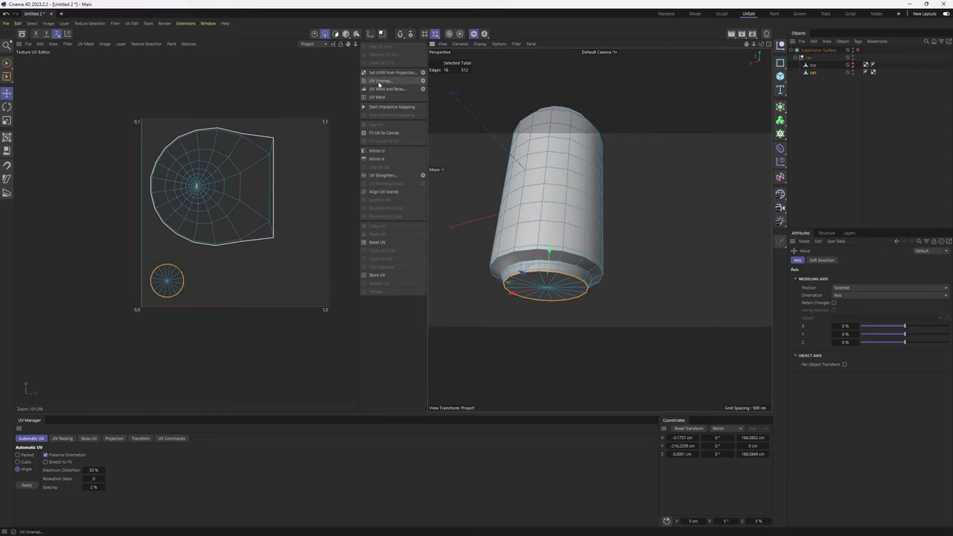
# - Move the round bottom cap's UV island outside the canvas and select the can body's UV island
pyautogui.press('Return')
pyautogui.doubleClick(179, 288)
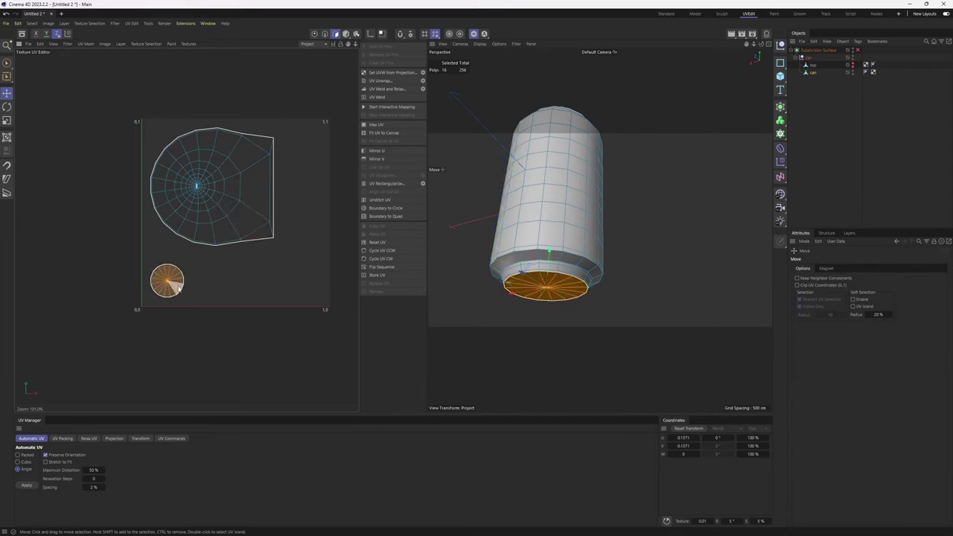
pyautogui.moveTo(178, 293); pyautogui.dragTo(82, 171)
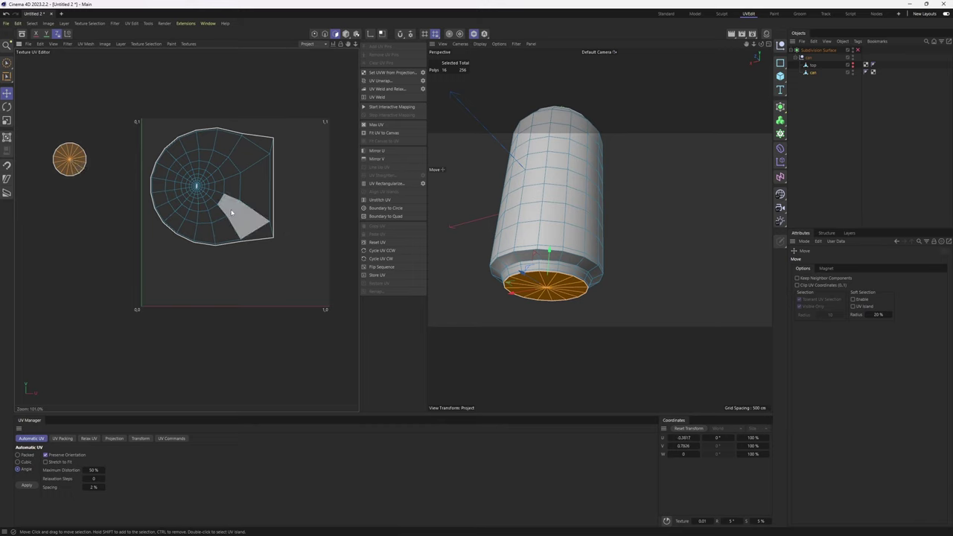
pyautogui.doubleClick(250, 212)
pyautogui.keyDown('alt'); pyautogui.moveTo(600, 230); pyautogui.dragTo(507, 253); pyautogui.keyUp('alt')
pyautogui.scroll(3, 223, 214)
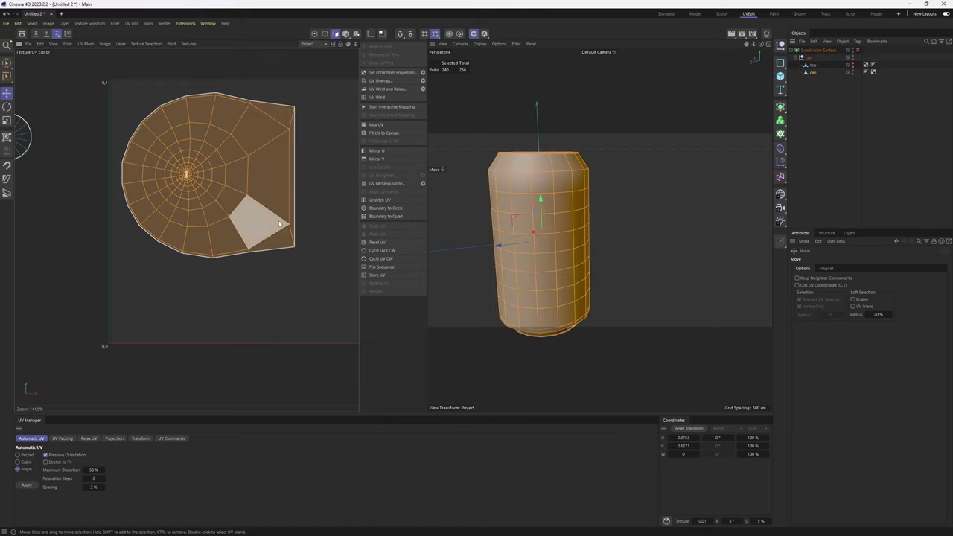
# - Select a vertical line of edges down the can's side, from the open upper edge to the bottom, as a seam
pyautogui.keyDown('alt'); pyautogui.moveTo(521, 261); pyautogui.dragTo(562, 244); pyautogui.keyUp('alt')
pyautogui.press('Return')
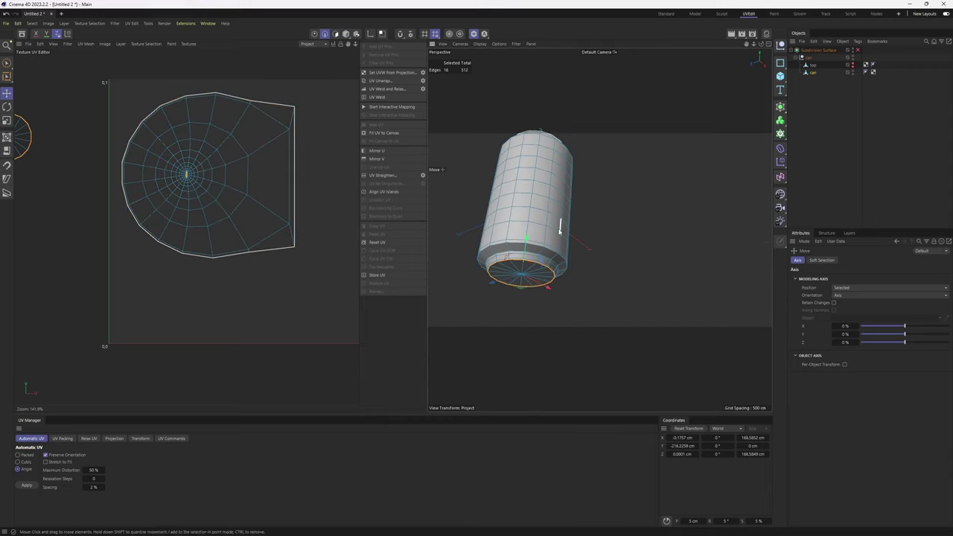
pyautogui.press('r')
pyautogui.scroll(3, 553, 226)
pyautogui.keyDown('alt'); pyautogui.moveTo(525, 219); pyautogui.dragTo(483, 217); pyautogui.keyUp('alt')
pyautogui.keyDown('alt'); pyautogui.moveTo(551, 234); pyautogui.dragTo(559, 202); pyautogui.keyUp('alt')
pyautogui.press('e')
pyautogui.doubleClick(558, 199)
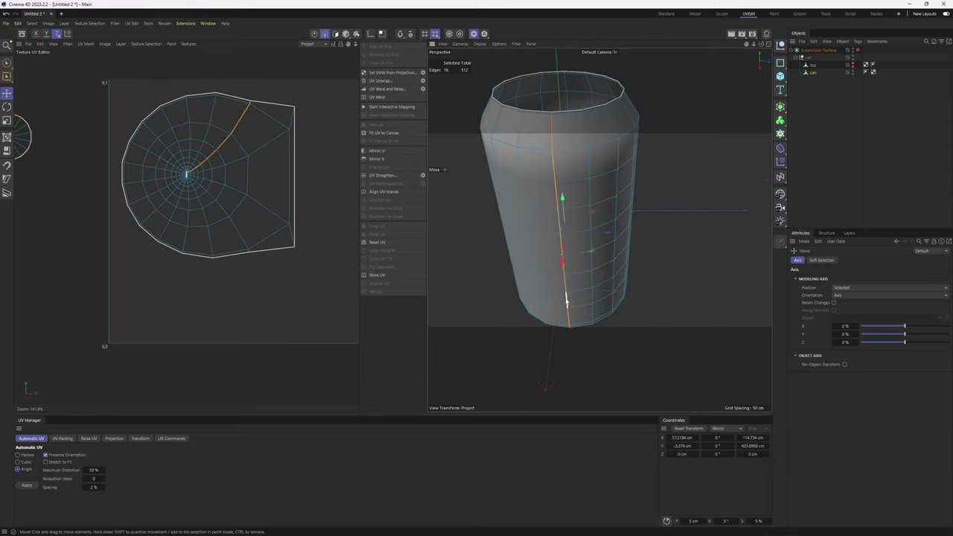
pyautogui.keyDown('alt'); pyautogui.moveTo(566, 301); pyautogui.dragTo(551, 231); pyautogui.keyUp('alt')
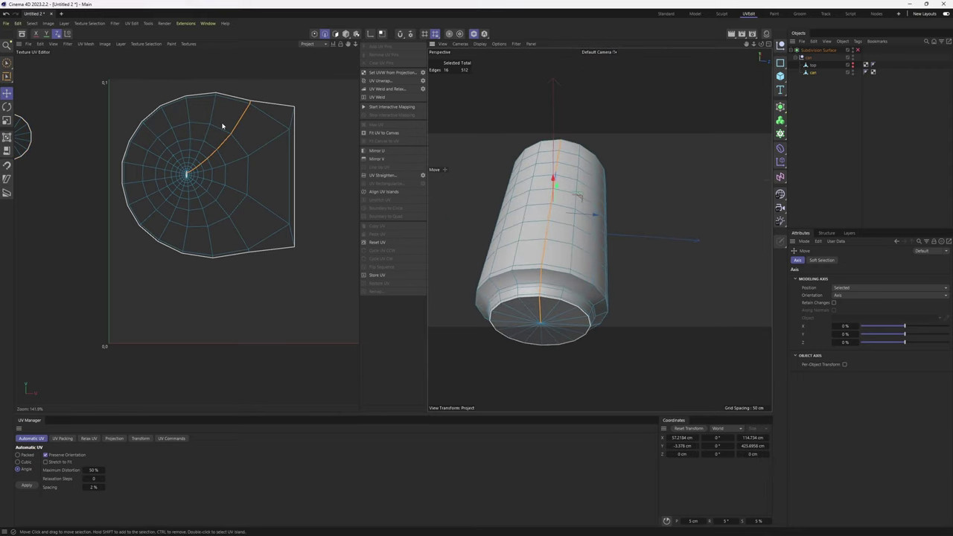
# - Deselect the seam edge on the bottom cap and unwrap the can body's UVs along the vertical seam, restricted to the polygon selection
pyautogui.keyDown('alt'); pyautogui.moveTo(222, 126); pyautogui.dragTo(293, 194, button='middle'); pyautogui.keyUp('alt')
pyautogui.scroll(3, 69, 169)
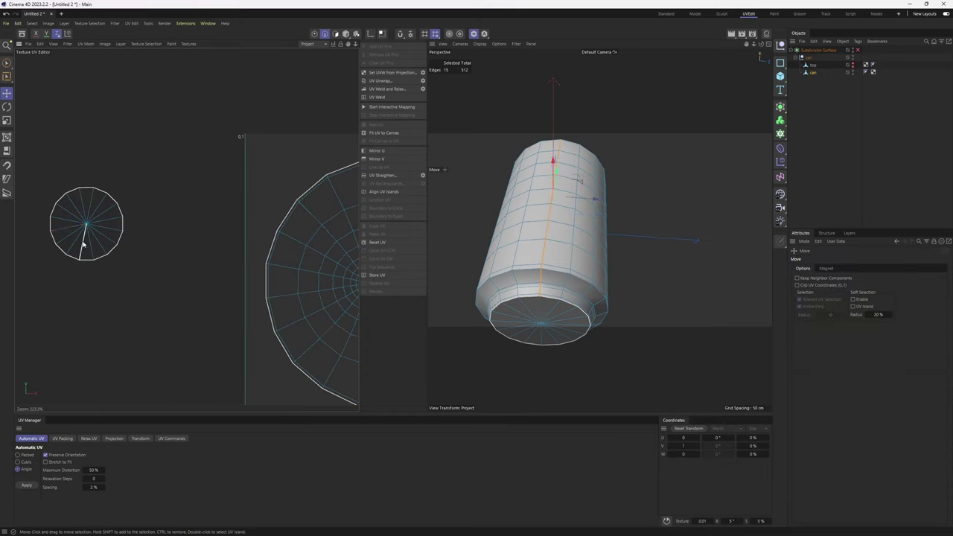
pyautogui.scroll(-2, 73, 232)
pyautogui.keyDown('alt'); pyautogui.moveTo(313, 272); pyautogui.dragTo(184, 248, button='middle'); pyautogui.keyUp('alt')
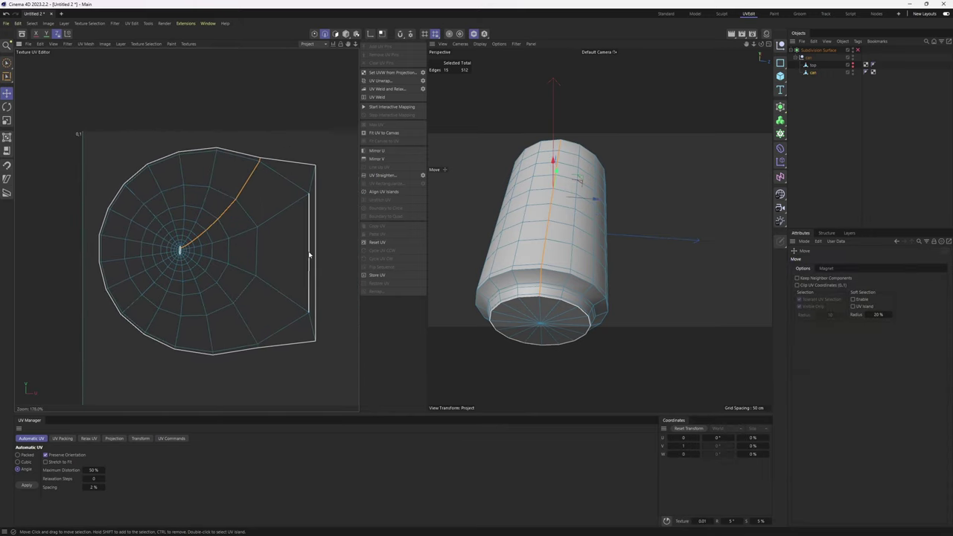
pyautogui.click(423, 81)
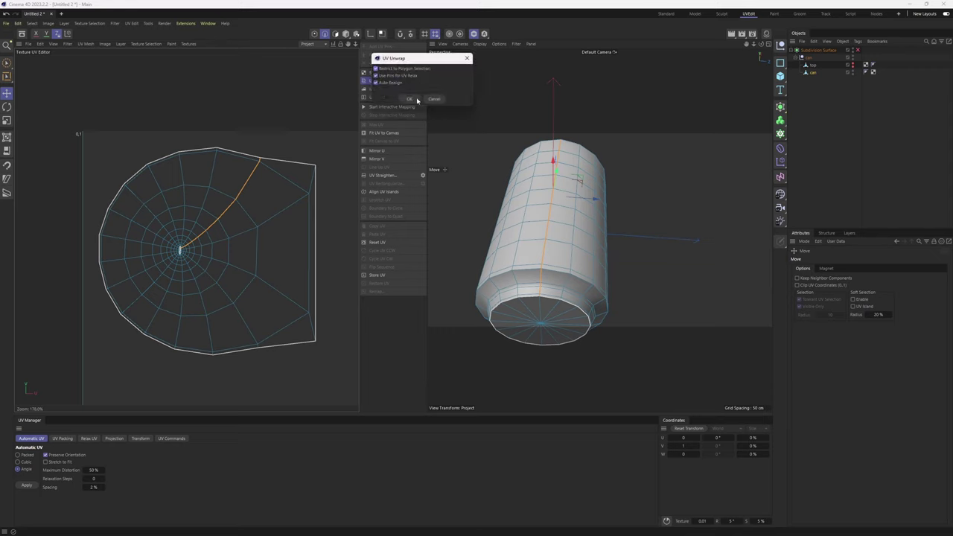
pyautogui.click(414, 100)
pyautogui.scroll(-7, 224, 162)
pyautogui.keyDown('alt'); pyautogui.moveTo(248, 167); pyautogui.dragTo(253, 137, button='middle'); pyautogui.keyUp('alt')
pyautogui.press('Return')
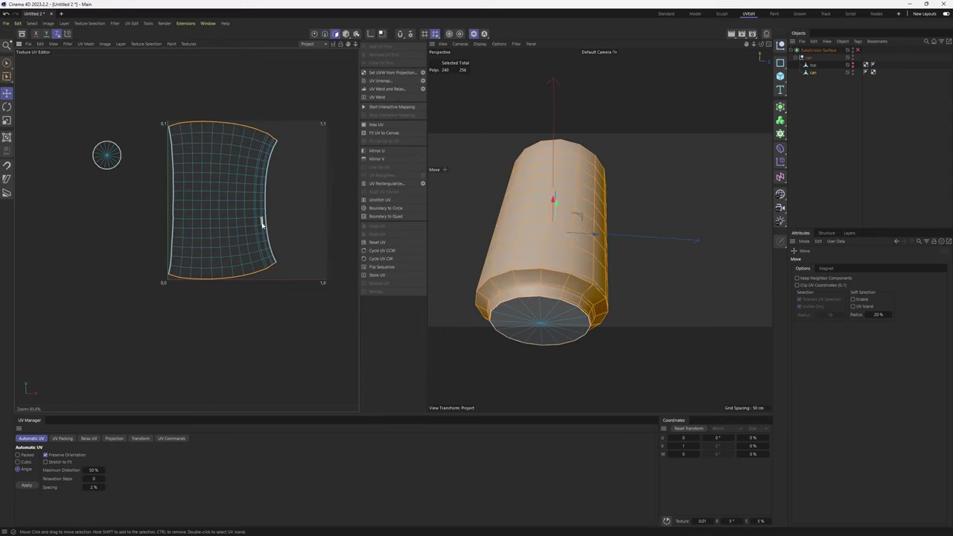
# - Show the UV Map test texture on the can and rotate the can body's UV island by 90 degrees so its lettering reads upright
pyautogui.click(188, 44)
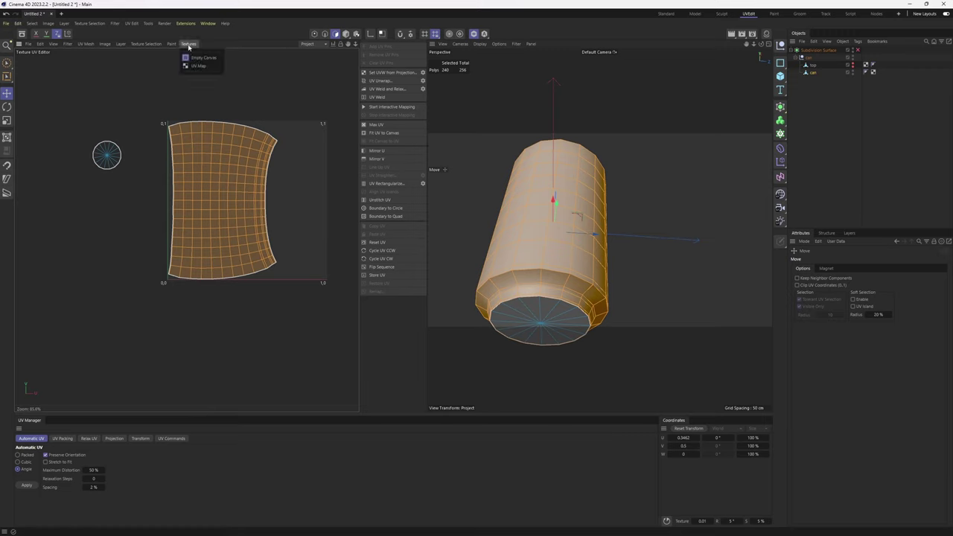
pyautogui.click(197, 66)
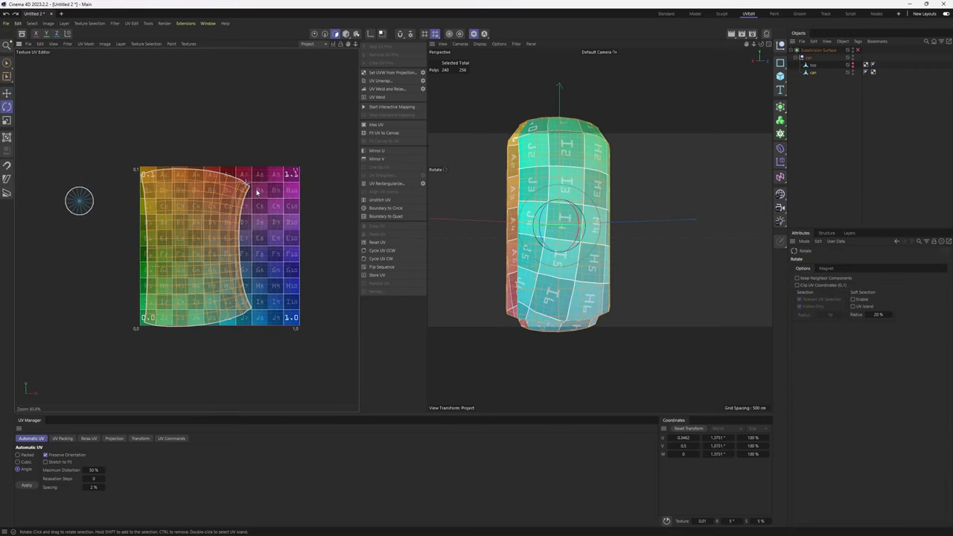
pyautogui.moveTo(257, 192); pyautogui.dragTo(137, 170)
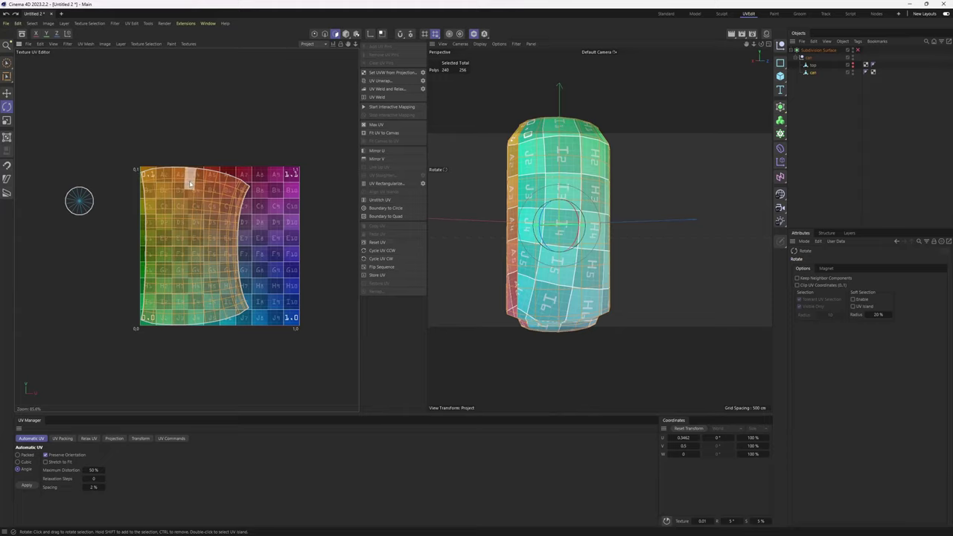
pyautogui.moveTo(238, 179); pyautogui.dragTo(74, 209)
pyautogui.moveTo(231, 197); pyautogui.dragTo(195, 210)
pyautogui.press('e')
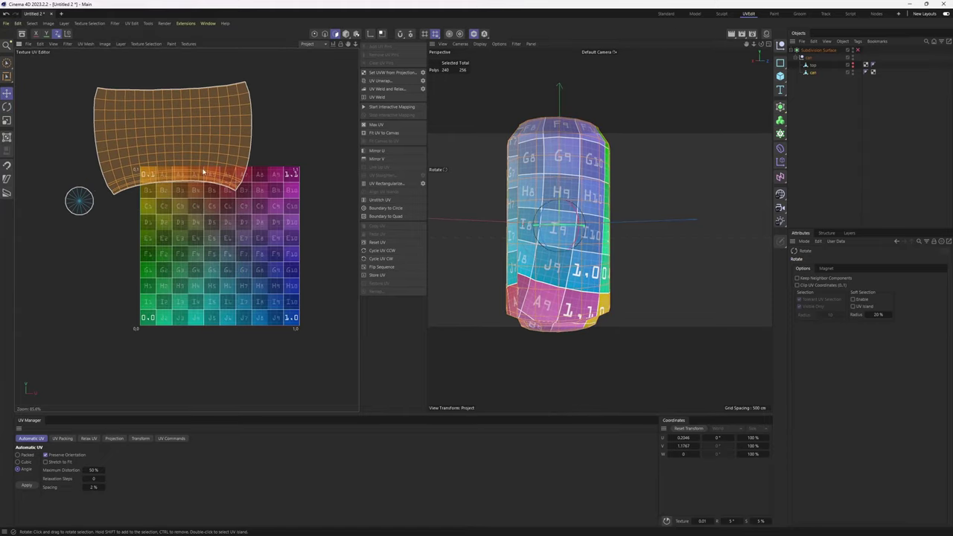
# - Move the can body's UV island onto the canvas and rotate it slightly to level it
pyautogui.moveTo(181, 127); pyautogui.dragTo(224, 254)
pyautogui.press('r')
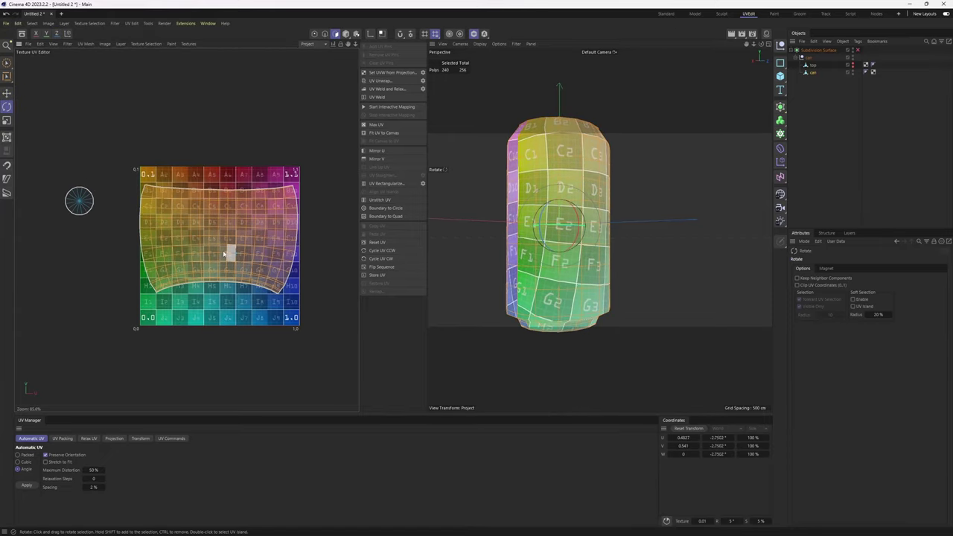
pyautogui.scroll(2, 223, 256)
pyautogui.press('e')
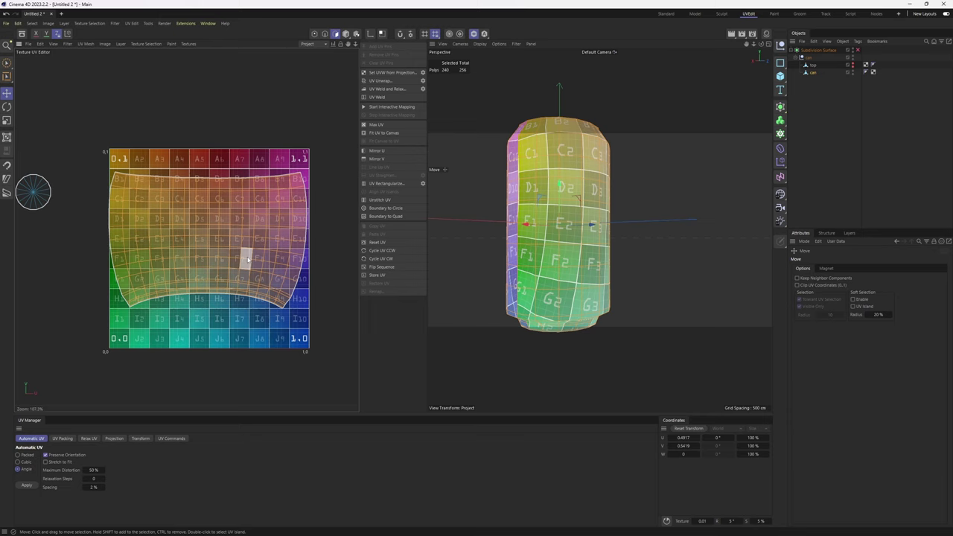
pyautogui.keyDown('alt'); pyautogui.moveTo(248, 260); pyautogui.dragTo(226, 283, button='middle'); pyautogui.keyUp('alt')
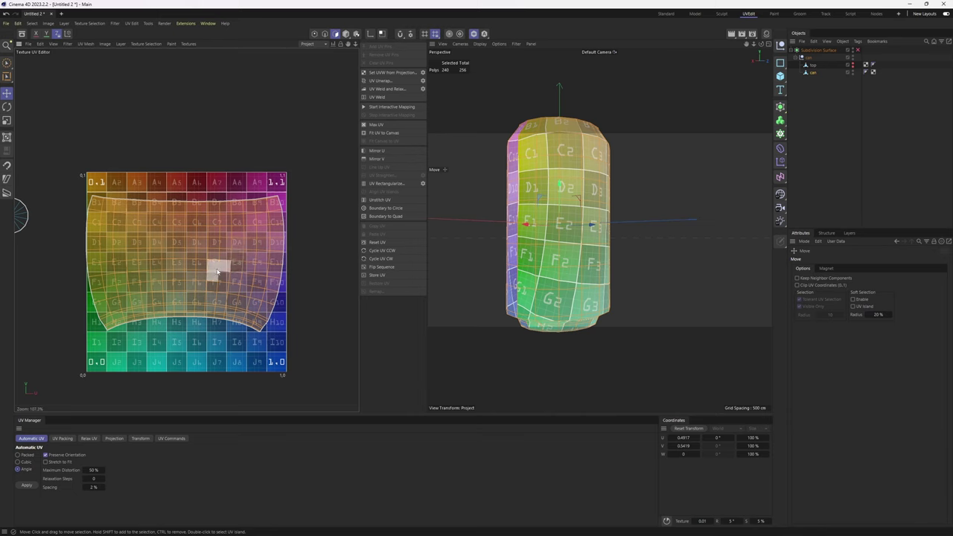
pyautogui.scroll(3, 217, 272)
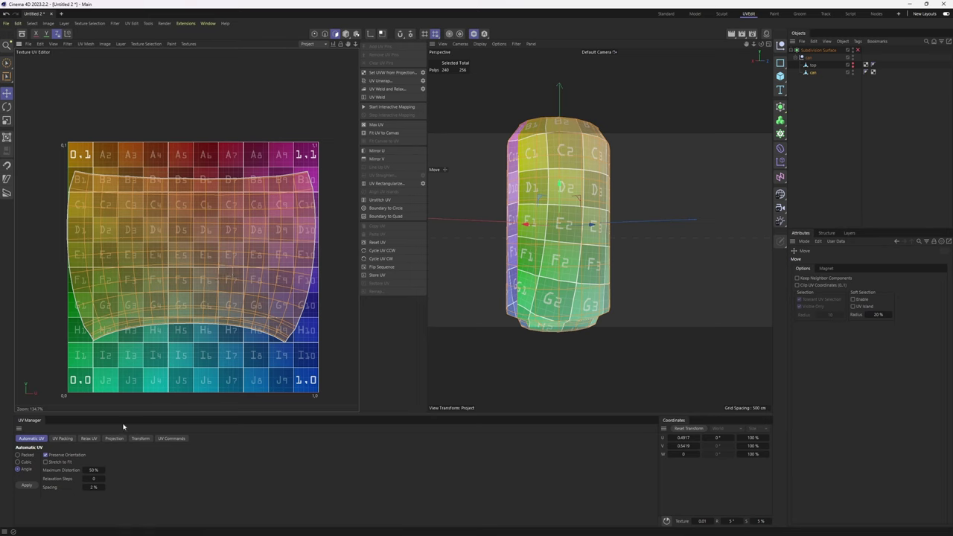
# - Relax the can body's UV island with LSCM without using UV pins
pyautogui.click(89, 438)
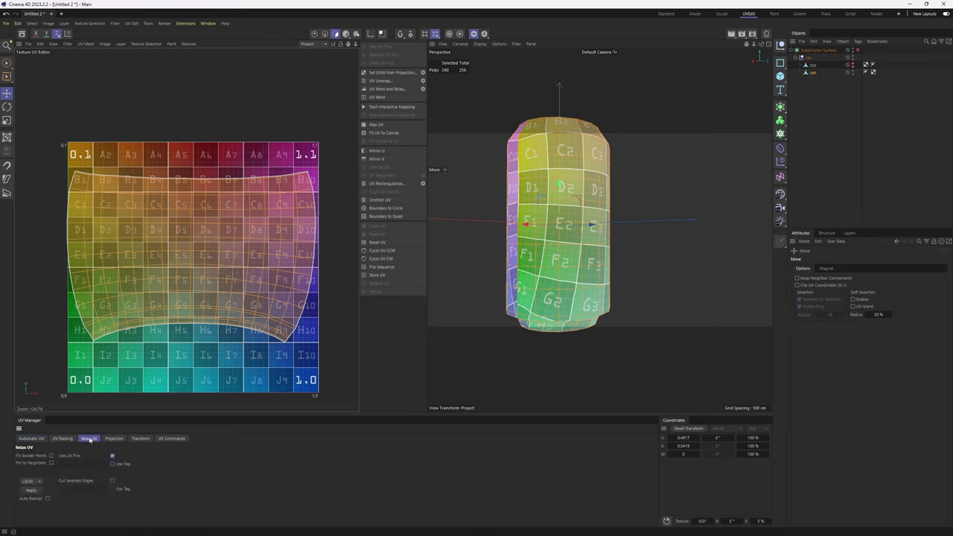
pyautogui.click(32, 492)
pyautogui.hotkey('ctrl', 'z')
pyautogui.hotkey('ctrl', 'z')
pyautogui.hotkey('ctrl', 'z')
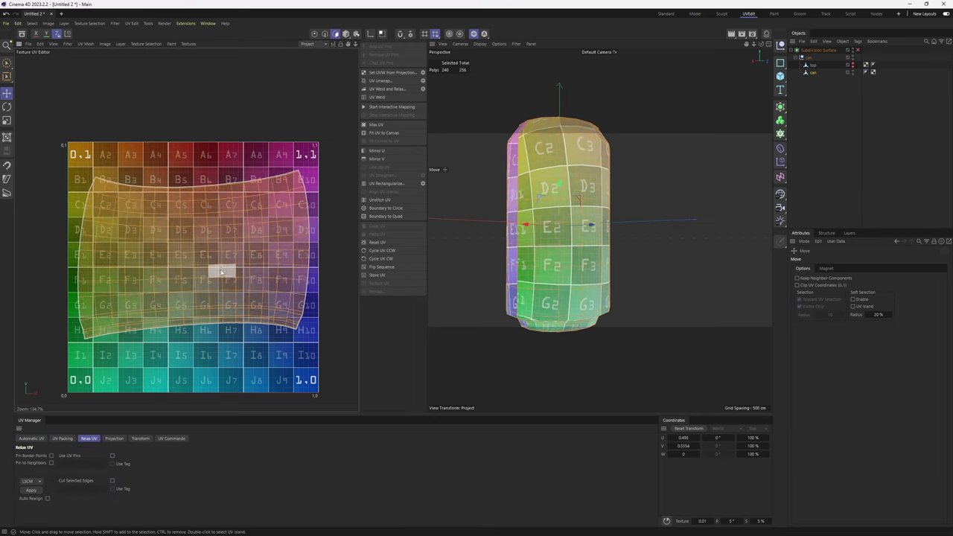
pyautogui.hotkey('ctrl', 'z')
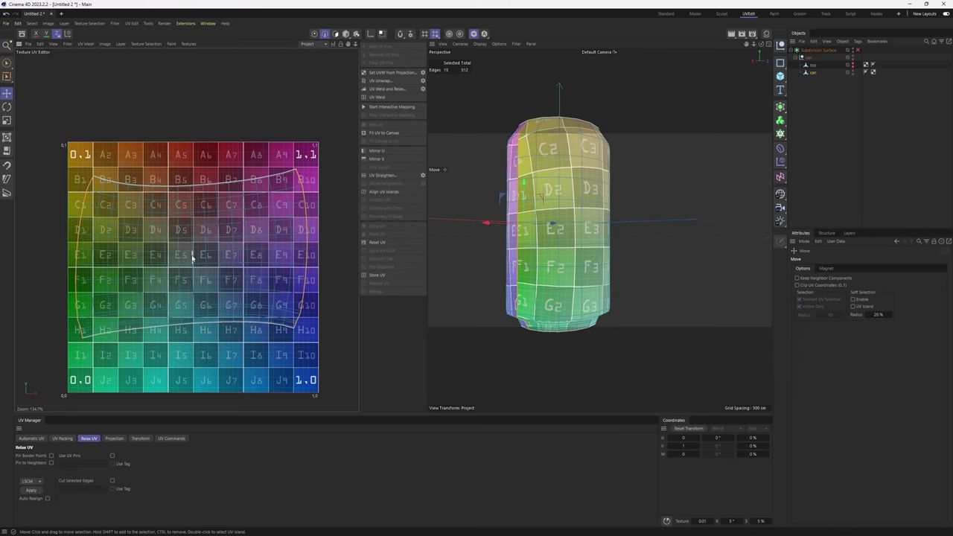
# - Select the vertical edge line through the middle of the body's UV island and add UV pins to its points
pyautogui.click(192, 257)
pyautogui.scroll(3, 217, 223)
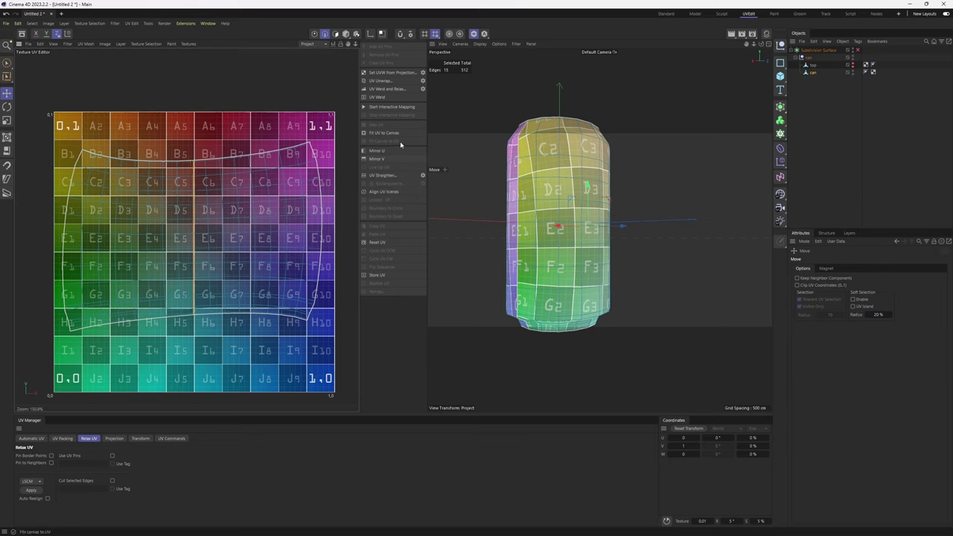
pyautogui.click(315, 33)
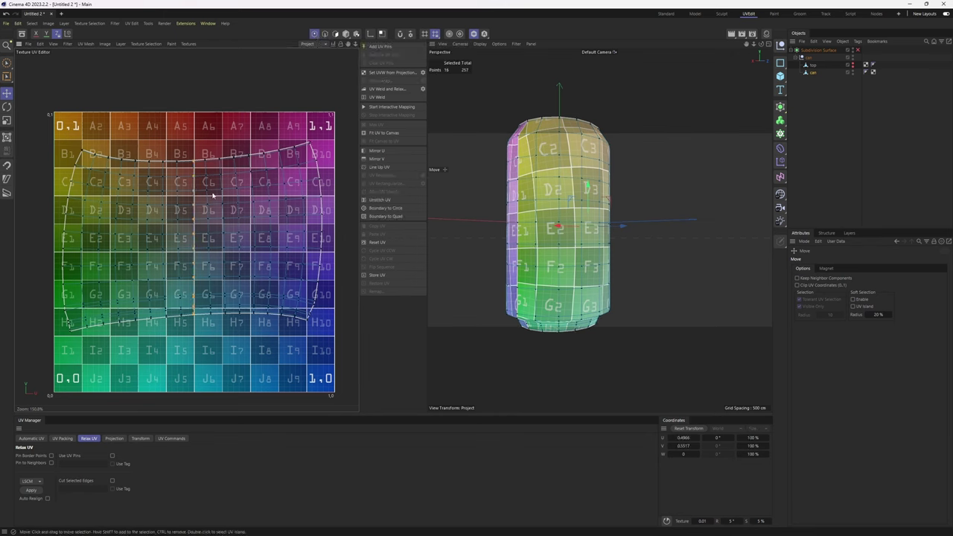
pyautogui.click(387, 47)
pyautogui.press('Return')
pyautogui.press('Return')
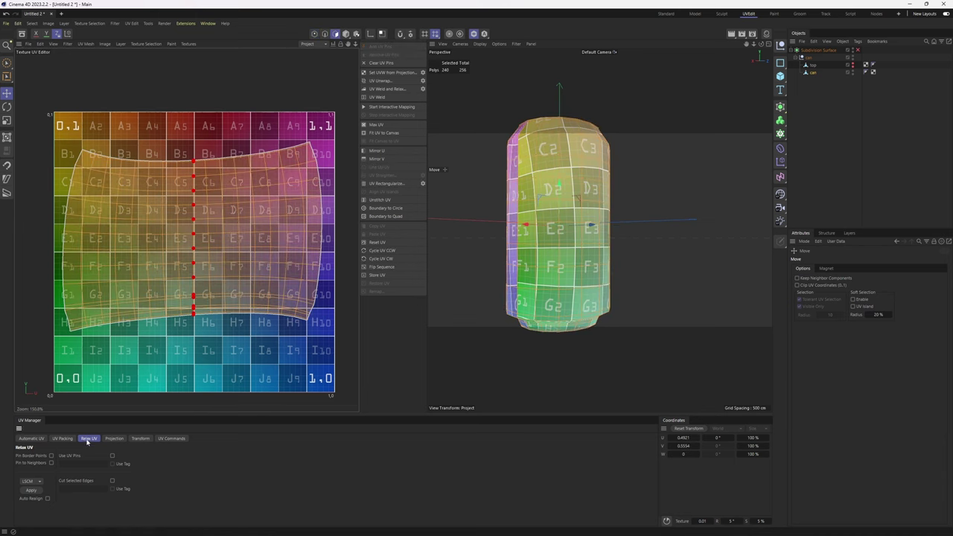
# - Relax the can body's UVs with LSCM using the UV pins, and clear the pins
pyautogui.click(32, 491)
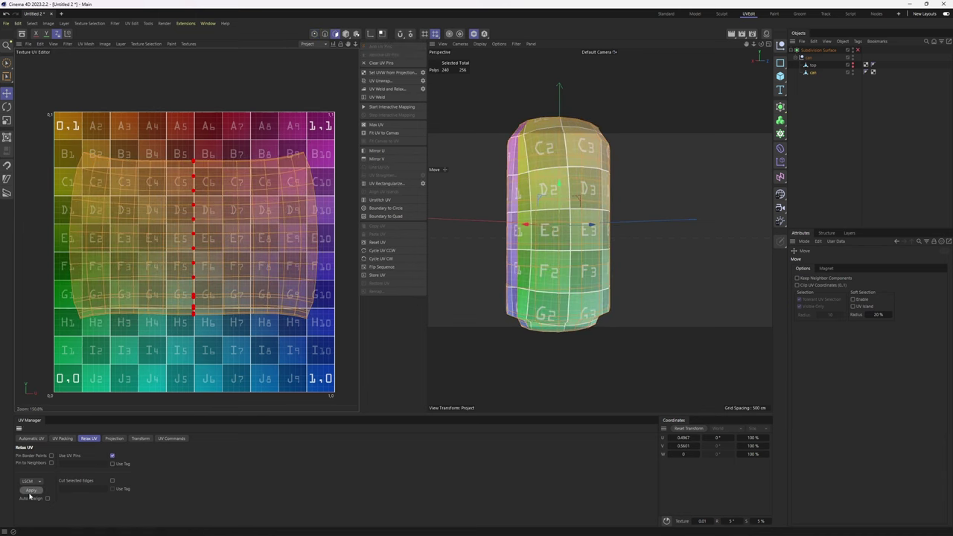
pyautogui.click(387, 64)
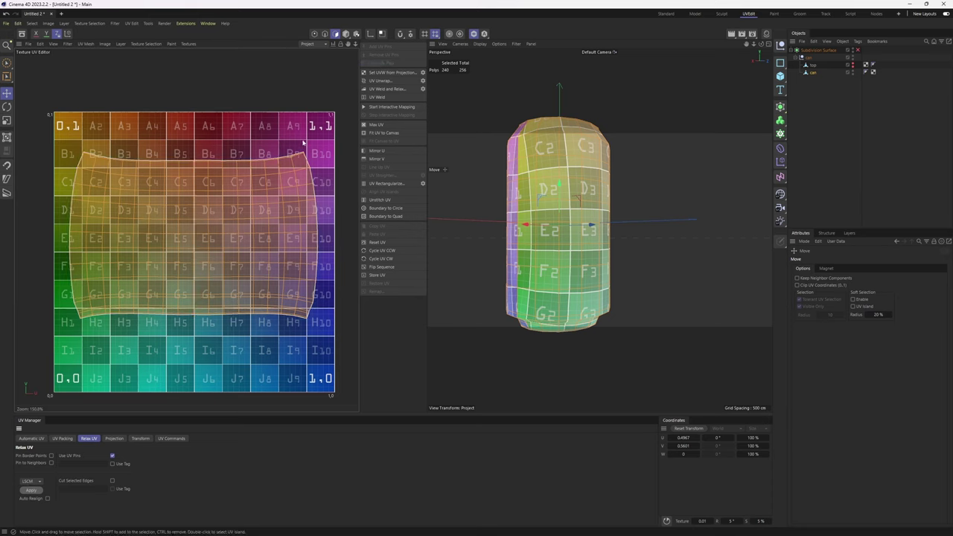
# - Rectangularize the can body's UV island and check the test texture on the model
pyautogui.keyDown('alt'); pyautogui.moveTo(252, 190); pyautogui.dragTo(258, 186, button='middle'); pyautogui.keyUp('alt')
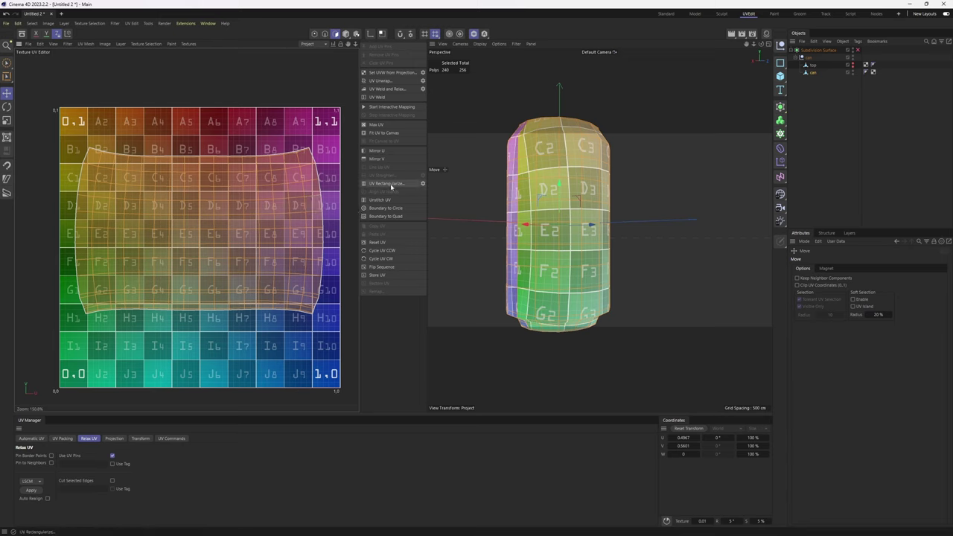
pyautogui.click(388, 186)
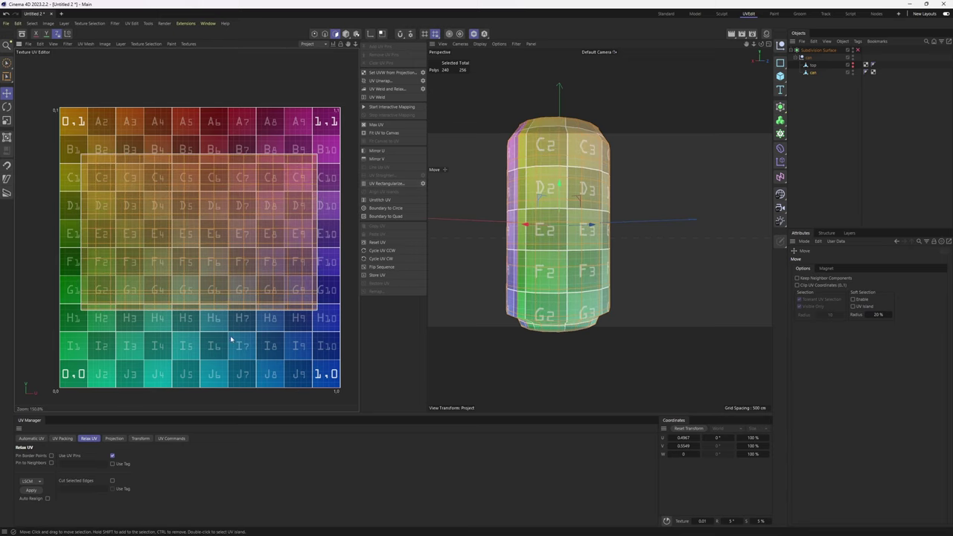
pyautogui.keyDown('alt'); pyautogui.moveTo(576, 252); pyautogui.dragTo(555, 270); pyautogui.keyUp('alt')
pyautogui.keyDown('alt'); pyautogui.moveTo(555, 271); pyautogui.dragTo(551, 283, button='middle'); pyautogui.keyUp('alt')
pyautogui.scroll(1, 319, 236)
pyautogui.scroll(-3, 227, 222)
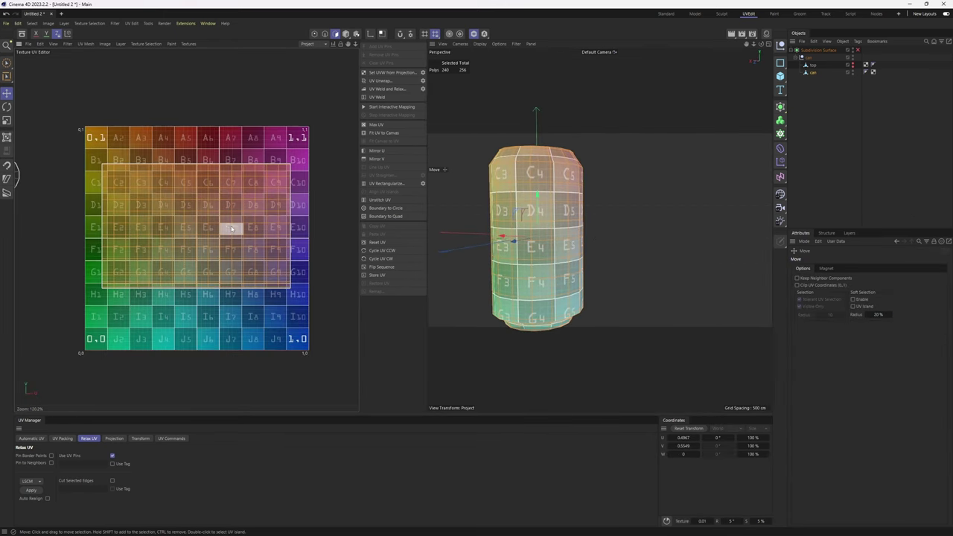
# - Pack the can body's UV island with Geometric packing in Texture Space
pyautogui.click(63, 439)
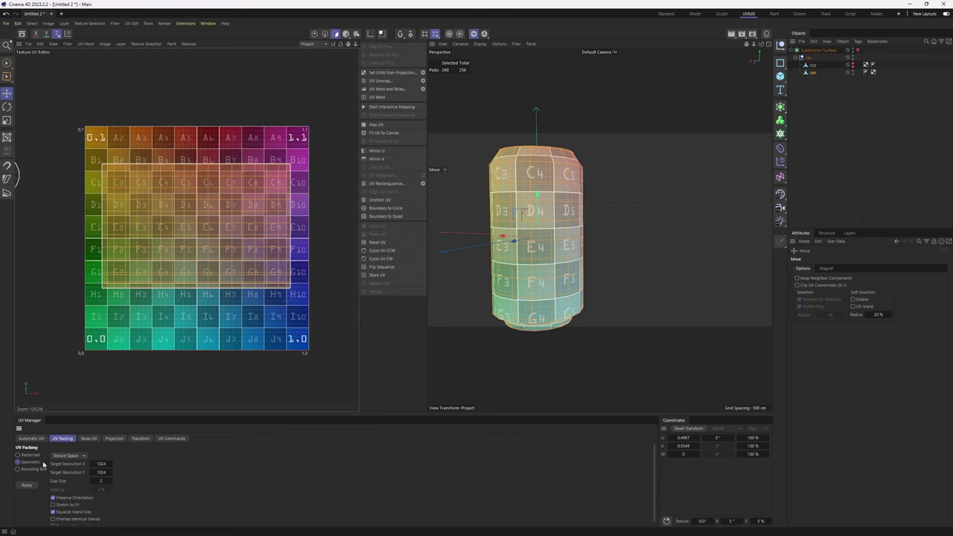
pyautogui.click(26, 486)
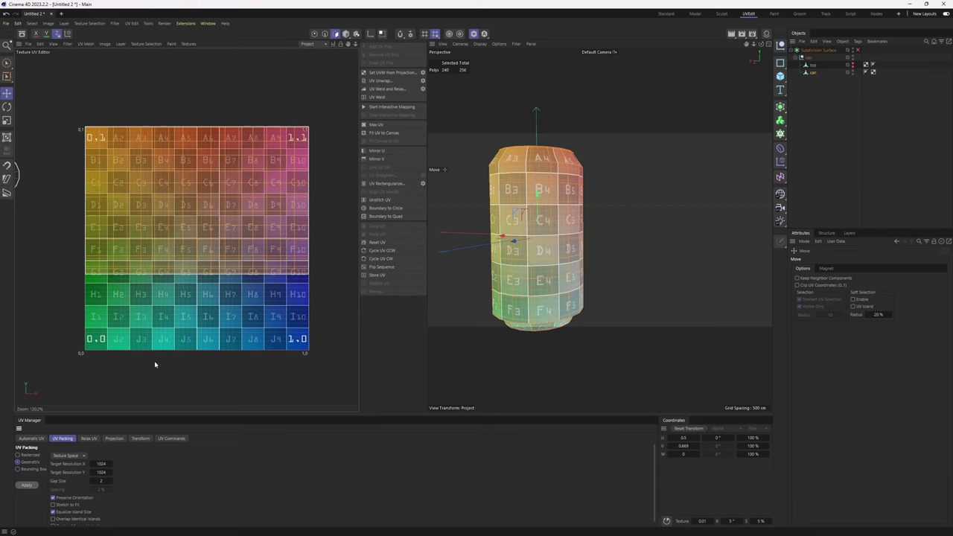
pyautogui.keyDown('alt'); pyautogui.moveTo(580, 252); pyautogui.dragTo(571, 195, button='middle'); pyautogui.keyUp('alt')
pyautogui.keyDown('alt'); pyautogui.moveTo(570, 196); pyautogui.dragTo(579, 230, button='right'); pyautogui.keyUp('alt')
pyautogui.keyDown('alt'); pyautogui.moveTo(578, 230); pyautogui.dragTo(713, 153); pyautogui.keyUp('alt')
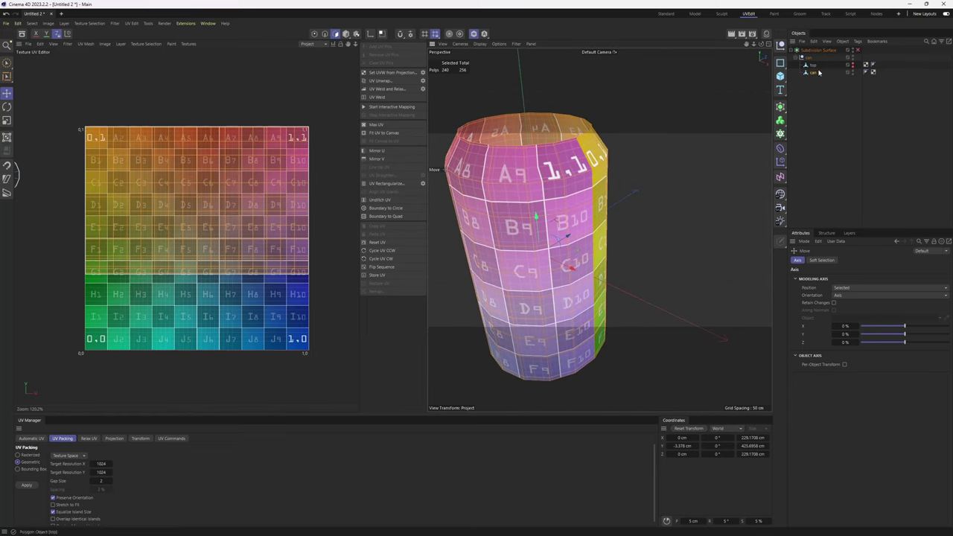
# - Add a loop cut on the can's bottom cap close to its outer edge and turn on the Subdivision Surface
pyautogui.click(858, 50)
pyautogui.keyDown('alt'); pyautogui.moveTo(536, 201); pyautogui.dragTo(630, 157); pyautogui.keyUp('alt')
pyautogui.keyDown('alt'); pyautogui.moveTo(549, 336); pyautogui.dragTo(599, 276, button='middle'); pyautogui.keyUp('alt')
pyautogui.keyDown('alt'); pyautogui.moveTo(599, 276); pyautogui.dragTo(588, 246); pyautogui.keyUp('alt')
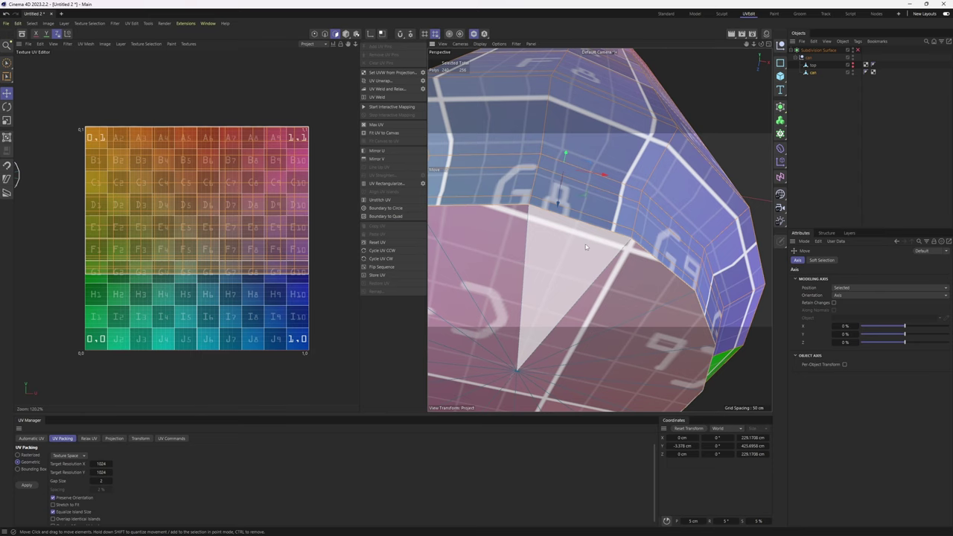
pyautogui.press('k')
pyautogui.press('l')
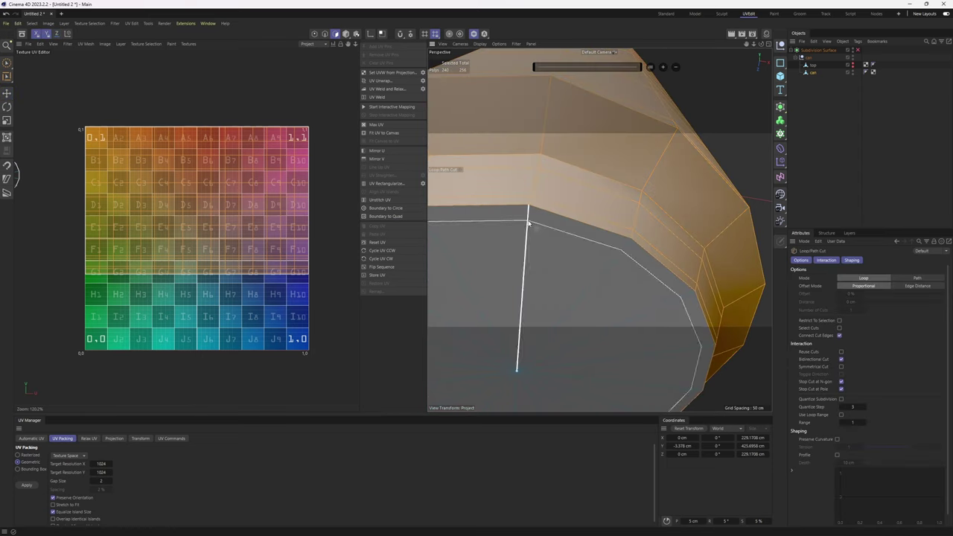
pyautogui.click(529, 211)
pyautogui.press('q')
pyautogui.click(838, 142)
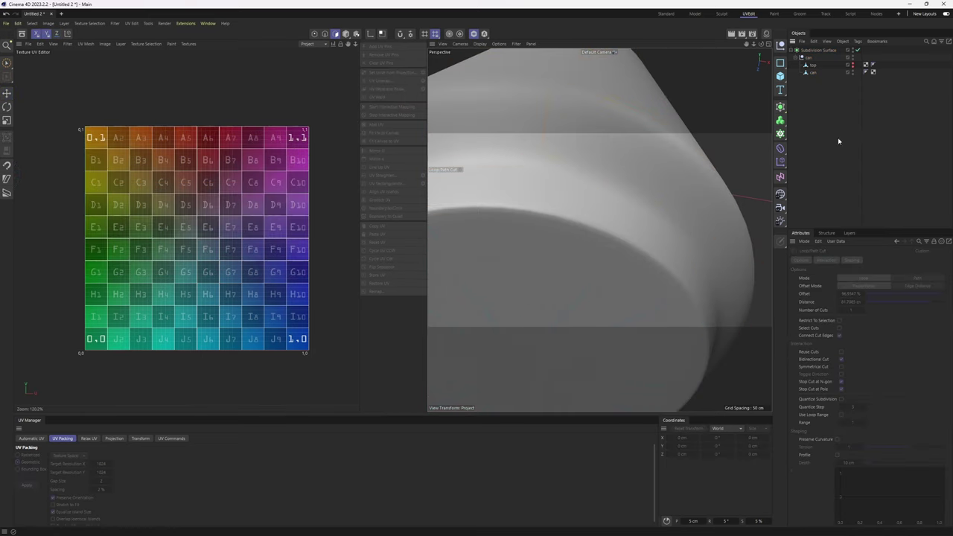
# - Select the can object and inspect how the test texture wraps around the smoothed body
pyautogui.click(814, 72)
pyautogui.scroll(-2, 222, 204)
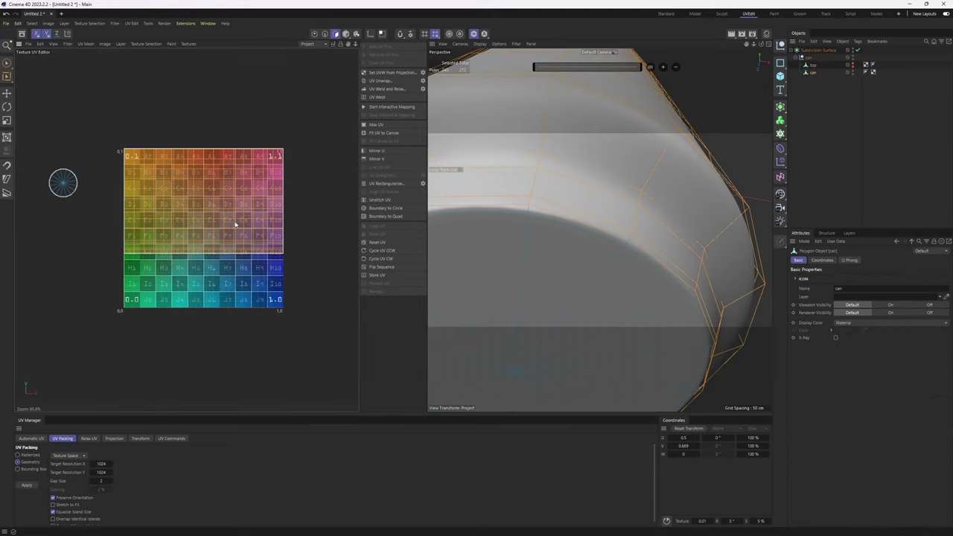
pyautogui.press('e')
pyautogui.keyDown('alt'); pyautogui.moveTo(580, 205); pyautogui.dragTo(543, 271); pyautogui.keyUp('alt')
pyautogui.keyDown('alt'); pyautogui.moveTo(584, 276); pyautogui.dragTo(642, 276); pyautogui.keyUp('alt')
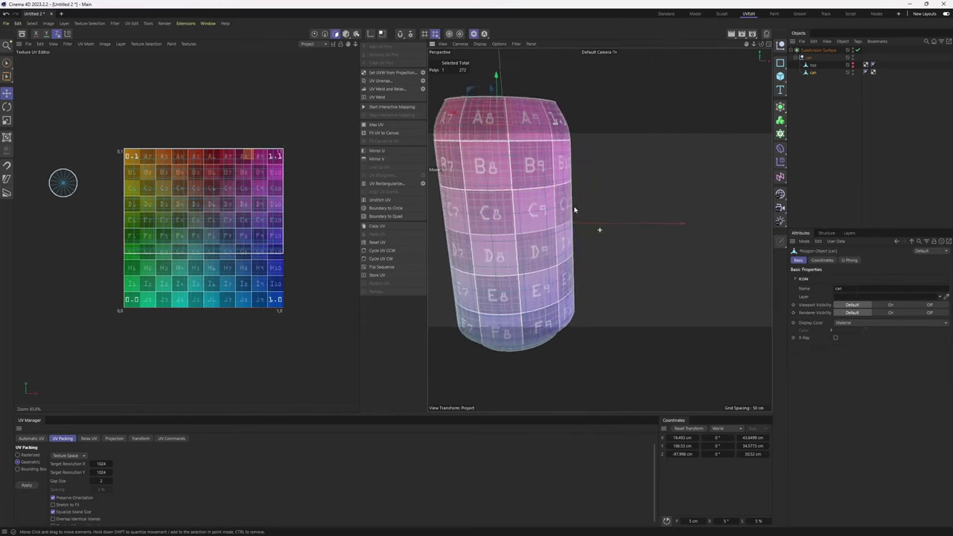
pyautogui.keyDown('alt'); pyautogui.moveTo(574, 210); pyautogui.dragTo(551, 197); pyautogui.keyUp('alt')
pyautogui.keyDown('alt'); pyautogui.moveTo(550, 197); pyautogui.dragTo(571, 155, button='middle'); pyautogui.keyUp('alt')
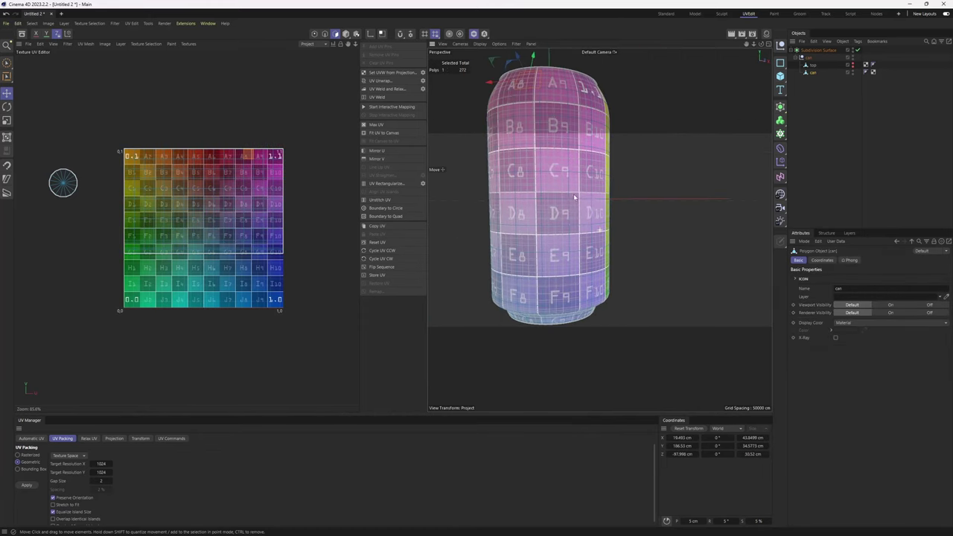
pyautogui.scroll(2, 260, 210)
pyautogui.scroll(-3, 192, 206)
pyautogui.keyDown('alt'); pyautogui.moveTo(52, 159); pyautogui.dragTo(119, 161, button='middle'); pyautogui.keyUp('alt')
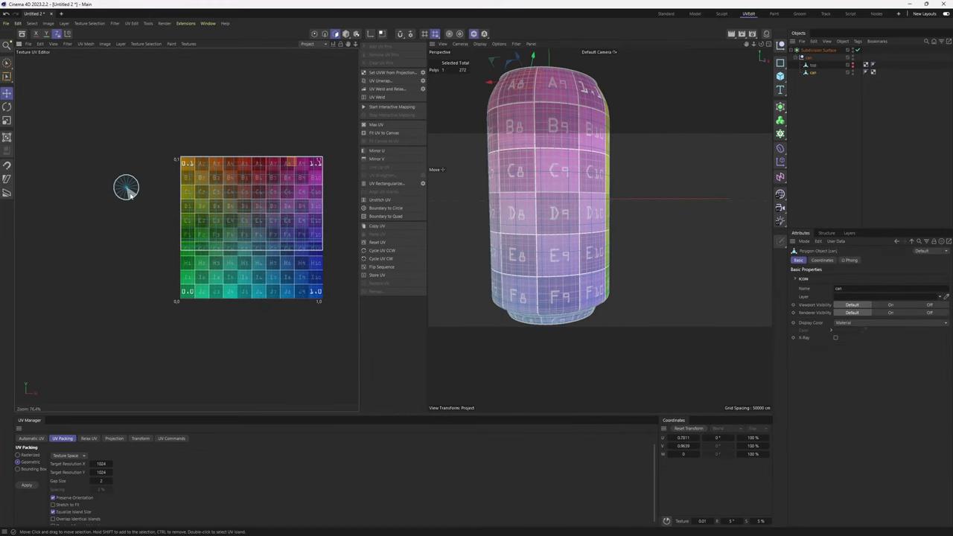
# - Move the bottom cap's UV island into the free lower-left area of the canvas and scale it up to fit below the body's island
pyautogui.doubleClick(128, 191)
pyautogui.moveTo(128, 190); pyautogui.dragTo(199, 261)
pyautogui.scroll(2, 188, 260)
pyautogui.press('t')
pyautogui.press('e')
pyautogui.keyDown('alt'); pyautogui.moveTo(271, 221); pyautogui.dragTo(267, 224, button='middle'); pyautogui.keyUp('alt')
pyautogui.moveTo(232, 249); pyautogui.dragTo(228, 242)
pyautogui.keyDown('alt'); pyautogui.moveTo(195, 225); pyautogui.dragTo(188, 225, button='middle'); pyautogui.keyUp('alt')
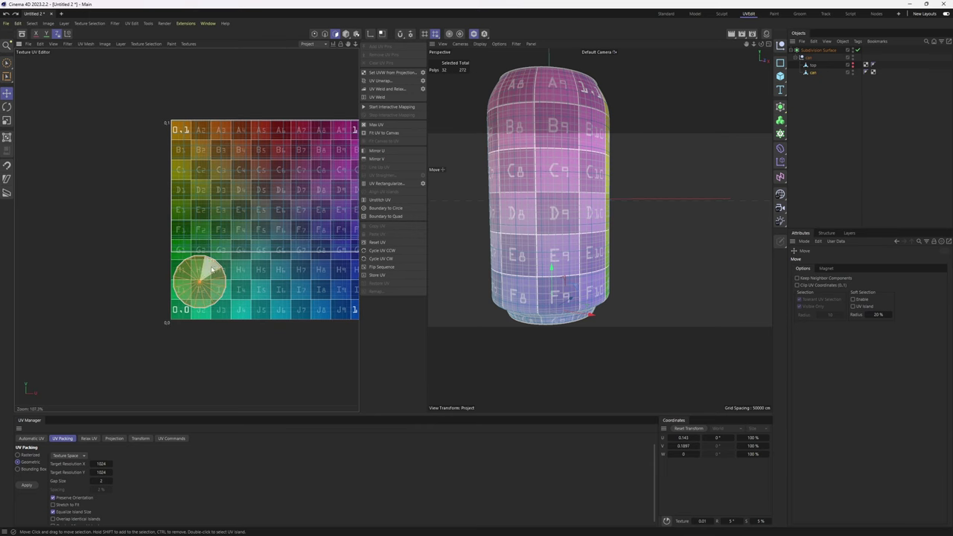
pyautogui.scroll(-3, 217, 129)
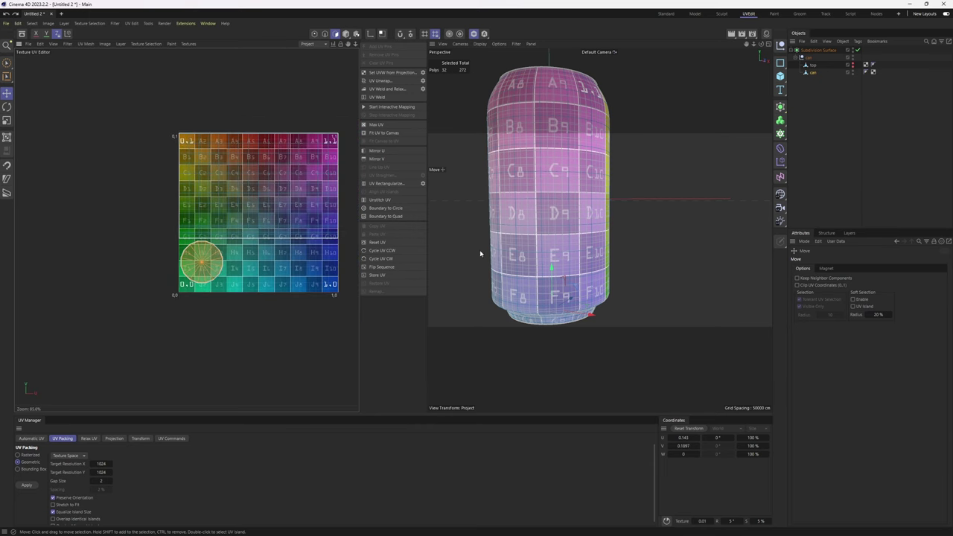
# - Make the can's top object visible again and deselect all objects
pyautogui.keyDown('alt'); pyautogui.moveTo(481, 228); pyautogui.dragTo(659, 261); pyautogui.keyUp('alt')
pyautogui.keyDown('alt'); pyautogui.click(853, 65); pyautogui.keyUp('alt')
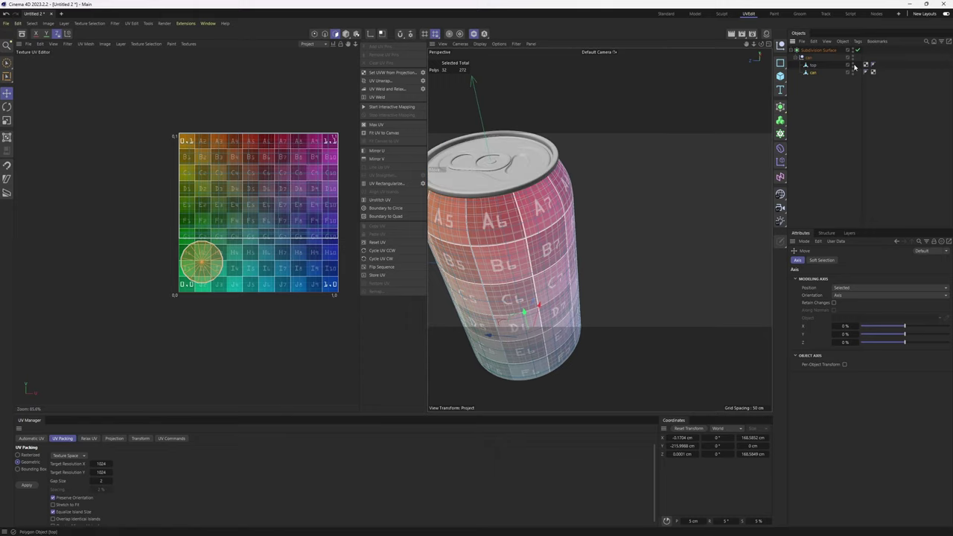
pyautogui.click(836, 108)
pyautogui.moveTo(607, 220)
pyautogui.keyDown('alt'); pyautogui.mouseDown()
pyautogui.moveTo(587, 230)
pyautogui.moveTo(596, 216)
pyautogui.mouseUp(); pyautogui.keyUp('alt')
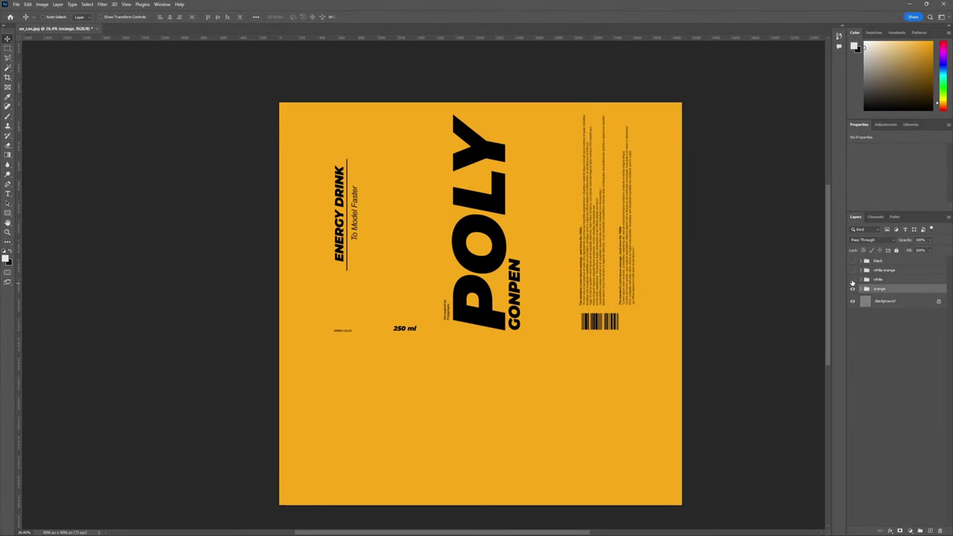
# - In Photoshop, show the white, white orange and black label groups one after another and hide them again, leaving the orange design
pyautogui.click(853, 279)
pyautogui.click(853, 270)
pyautogui.click(853, 261)
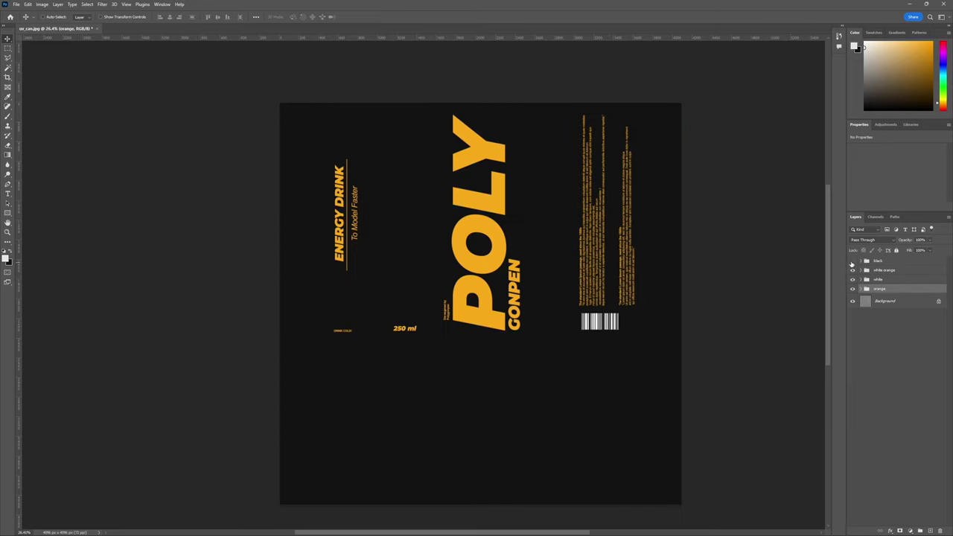
pyautogui.click(852, 262)
pyautogui.click(853, 270)
pyautogui.click(853, 279)
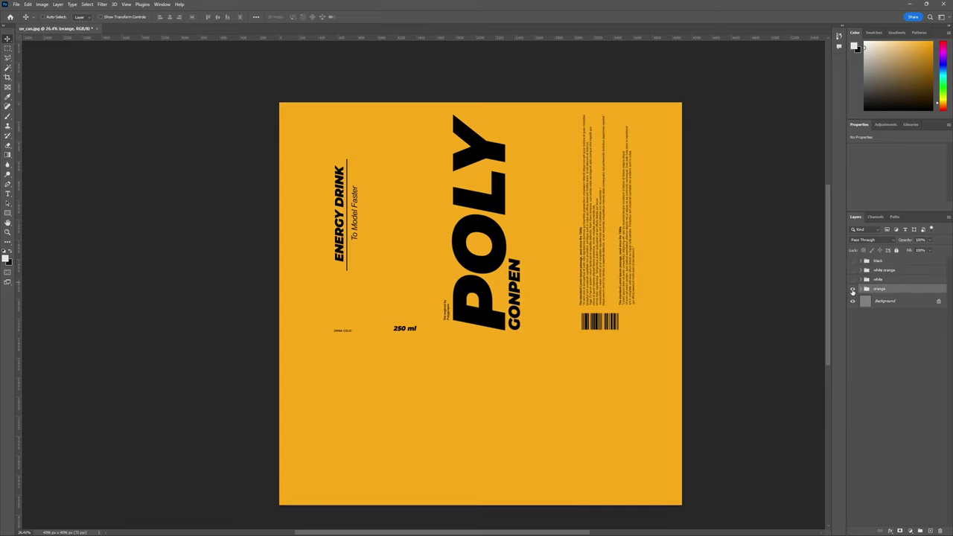
# - Hide the orange label group and select the Background layer to view the UV mesh
pyautogui.click(853, 289)
pyautogui.click(885, 301)
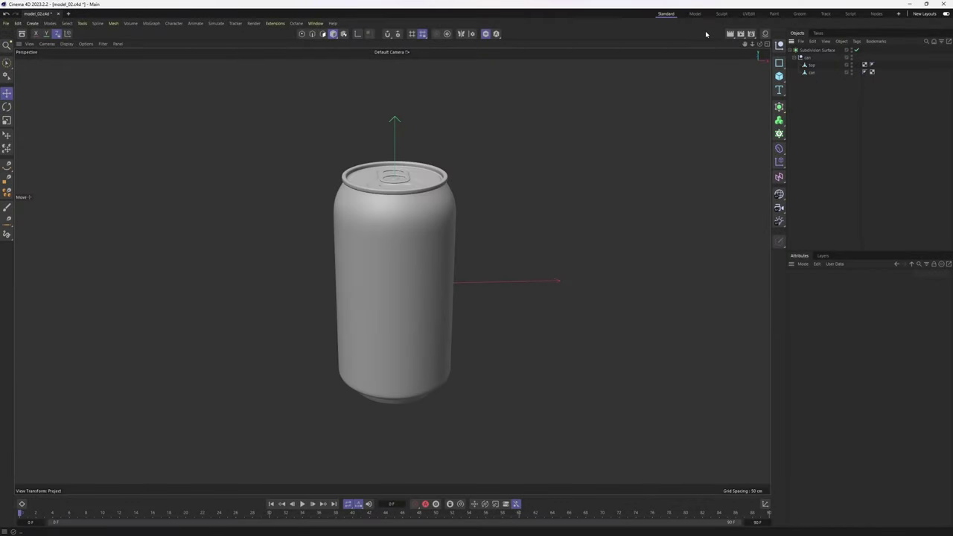
# - Switch to Cinema 4D, activate the Paint layout and dock the texture view beside the 3D viewport
pyautogui.click(774, 13)
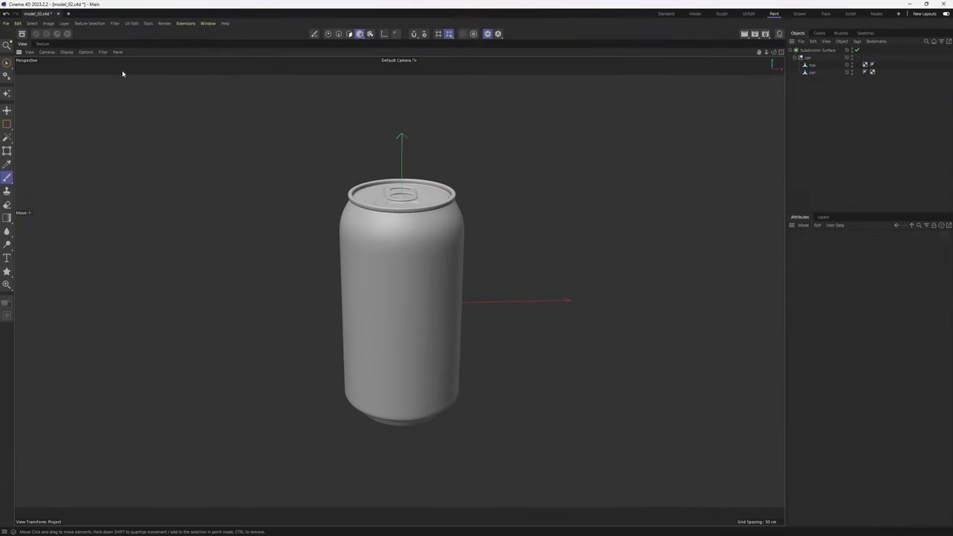
pyautogui.click(46, 44)
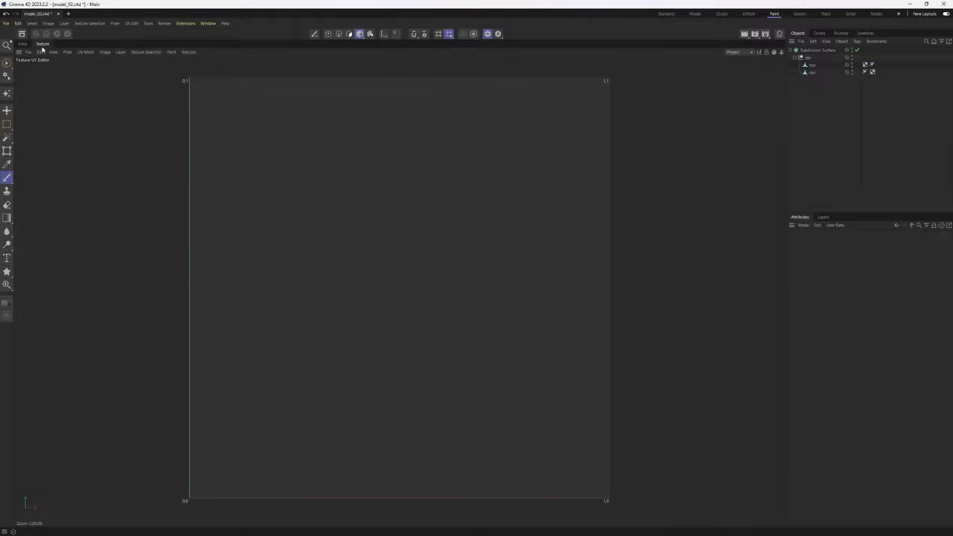
pyautogui.click(19, 52)
pyautogui.click(27, 57)
pyautogui.moveTo(60, 58); pyautogui.dragTo(53, 212)
pyautogui.moveTo(712, 183); pyautogui.dragTo(713, 186)
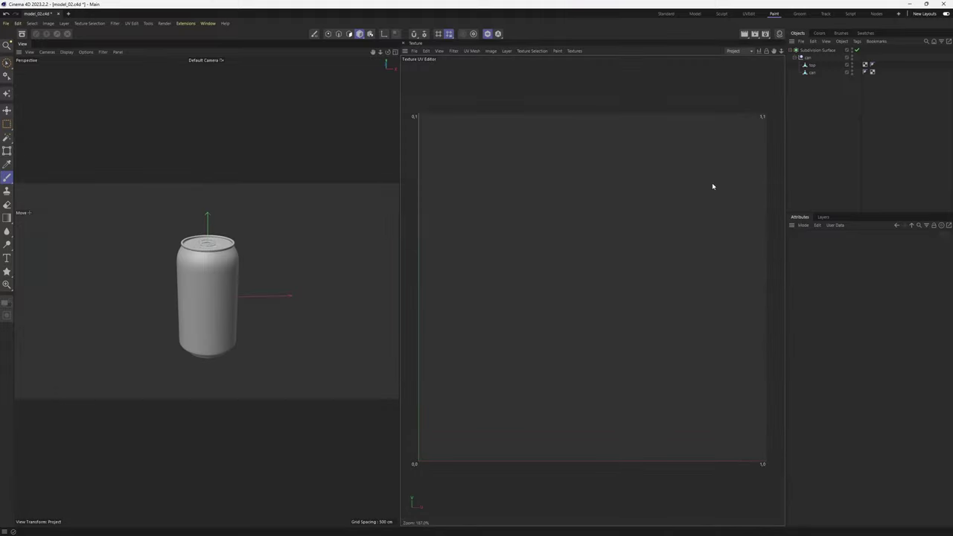
pyautogui.scroll(1, 250, 258)
pyautogui.keyDown('alt'); pyautogui.moveTo(187, 220); pyautogui.dragTo(219, 223, button='middle'); pyautogui.keyUp('alt')
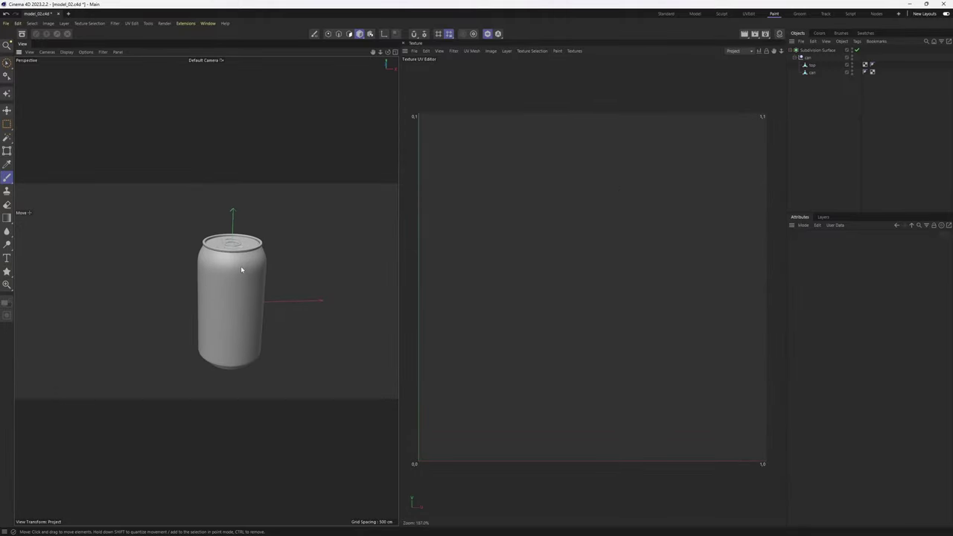
# - Run the BodyPaint 3D Setup Wizard for only the can object, in single material mode without recalculating its UVs
pyautogui.click(811, 73)
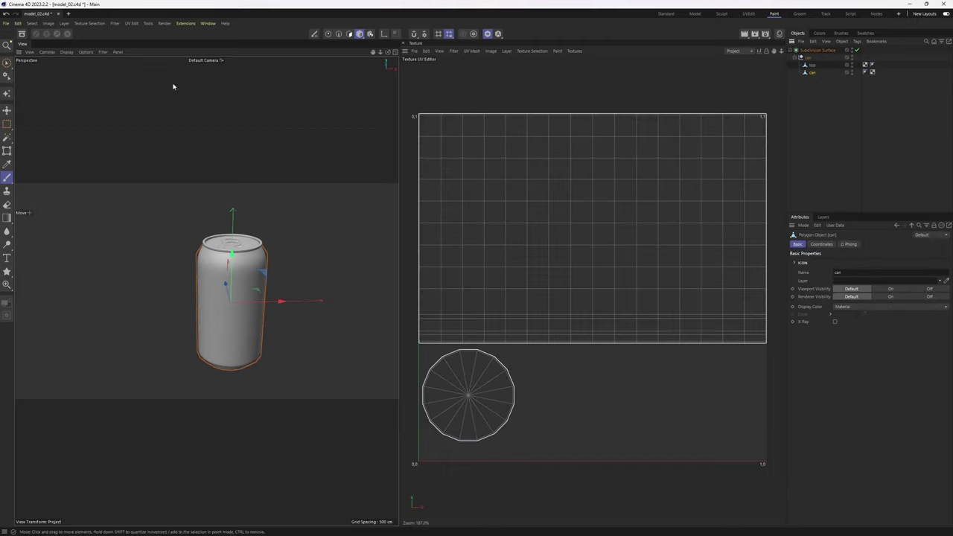
pyautogui.click(8, 97)
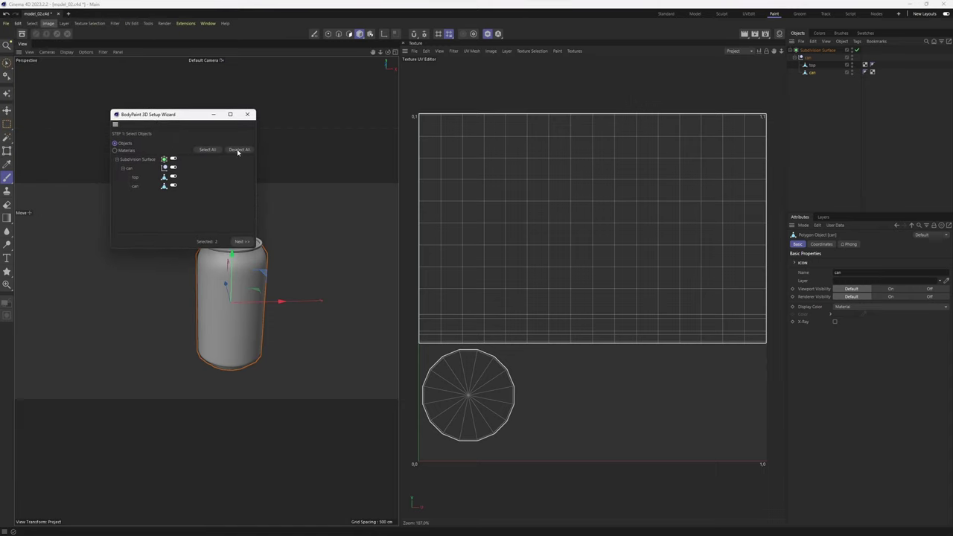
pyautogui.click(238, 150)
pyautogui.click(176, 186)
pyautogui.click(239, 242)
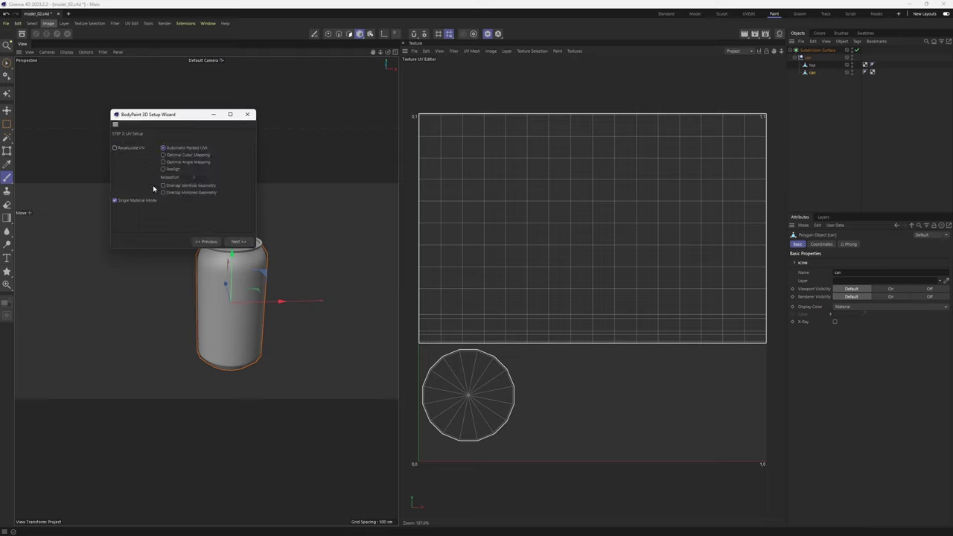
pyautogui.click(238, 242)
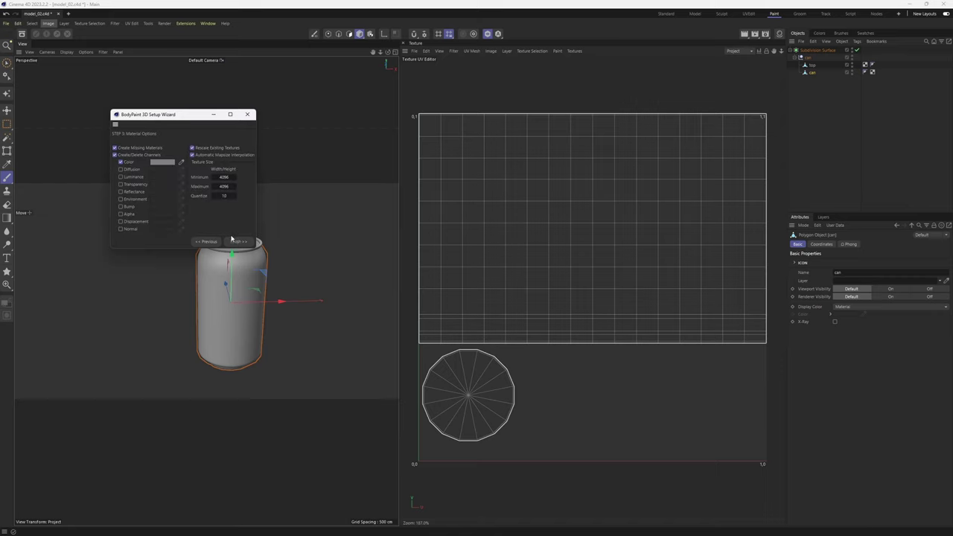
# - Finish the wizard's material options with a Color channel and a minimum and maximum texture size of 4096
pyautogui.click(120, 162)
pyautogui.click(223, 177)
pyautogui.write('4096')
pyautogui.click(237, 242)
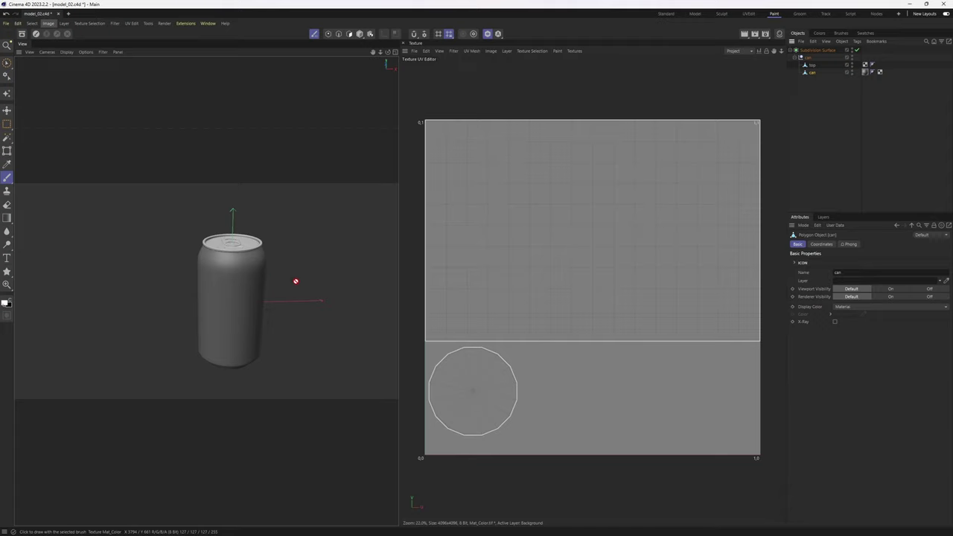
# - Display the Mat_Color.tif texture for the can, create a UV mesh layer on it and inspect its lines up close
pyautogui.click(576, 51)
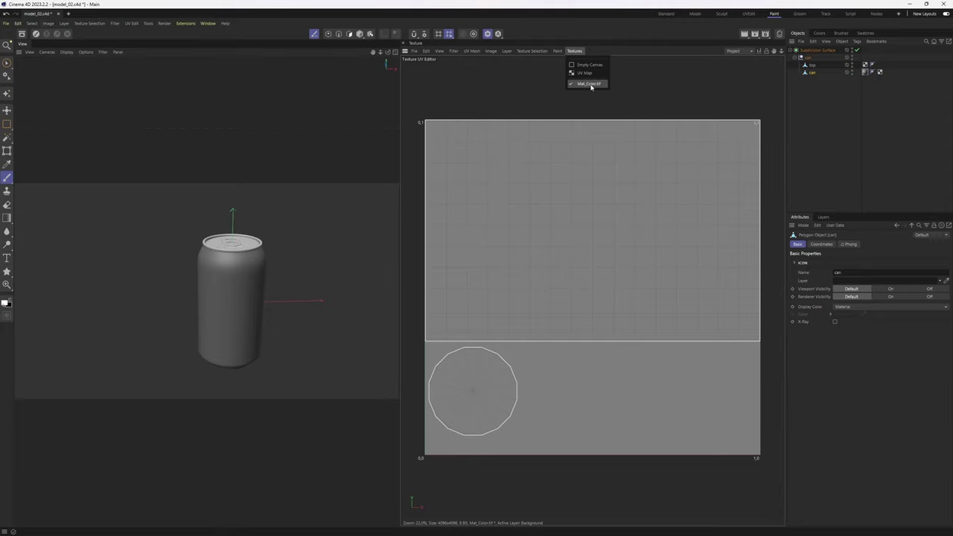
pyautogui.click(596, 81)
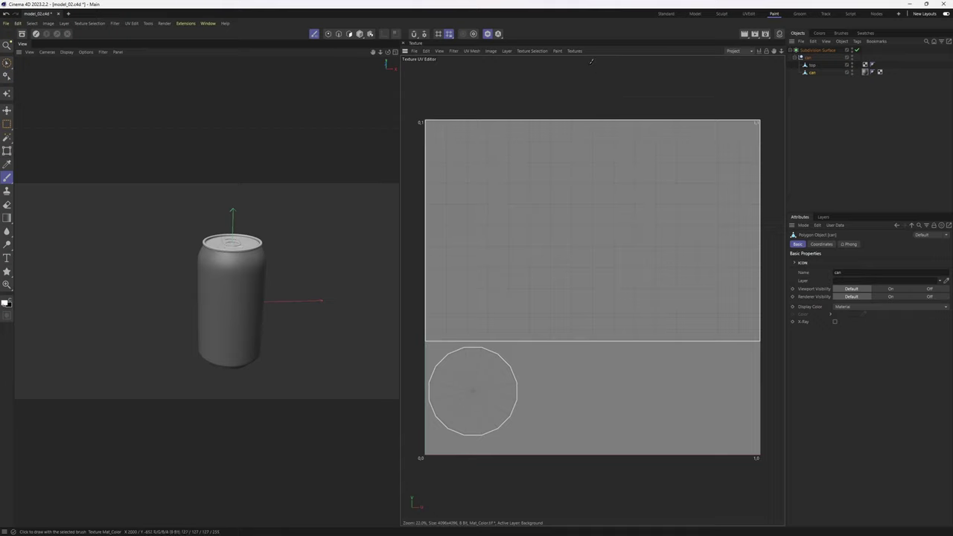
pyautogui.click(507, 51)
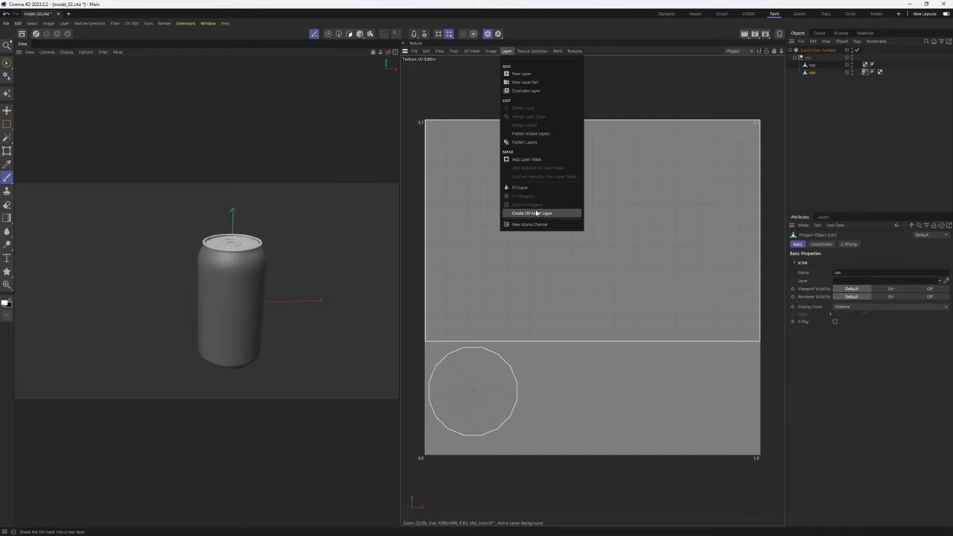
pyautogui.click(818, 92)
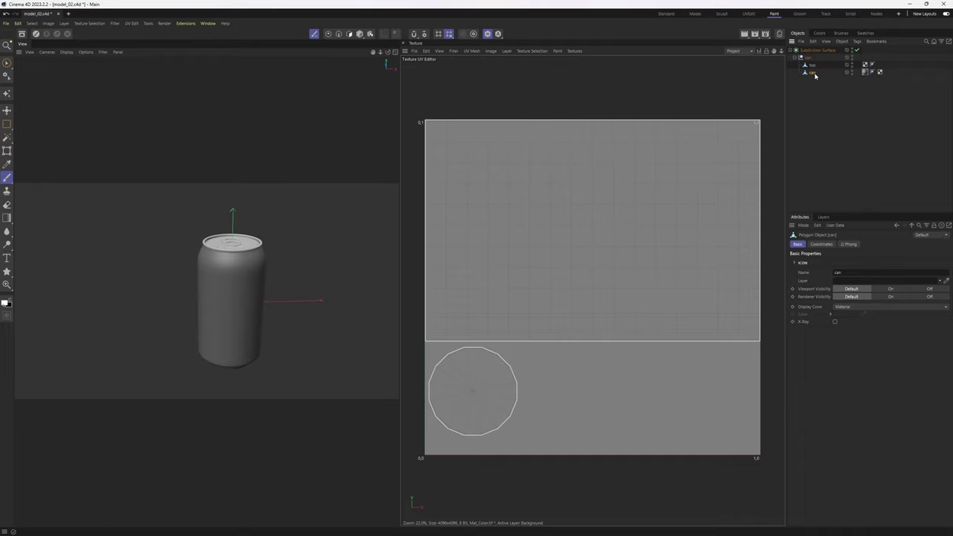
pyautogui.click(507, 52)
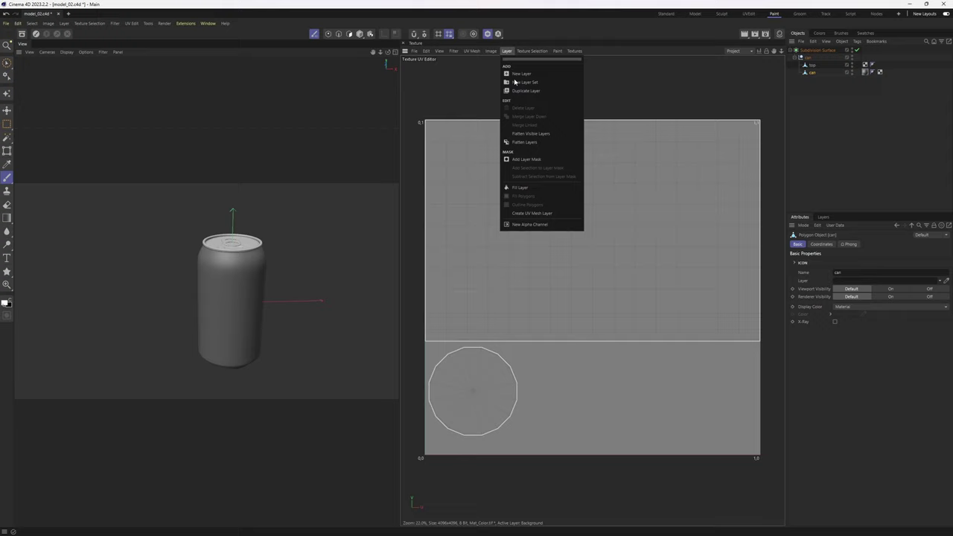
pyautogui.click(539, 215)
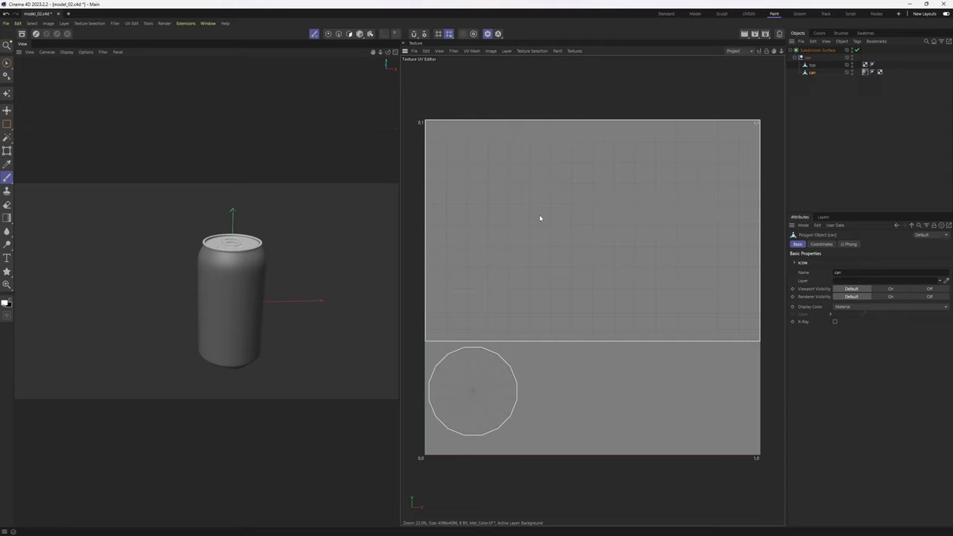
pyautogui.scroll(5, 612, 331)
pyautogui.scroll(2, 612, 335)
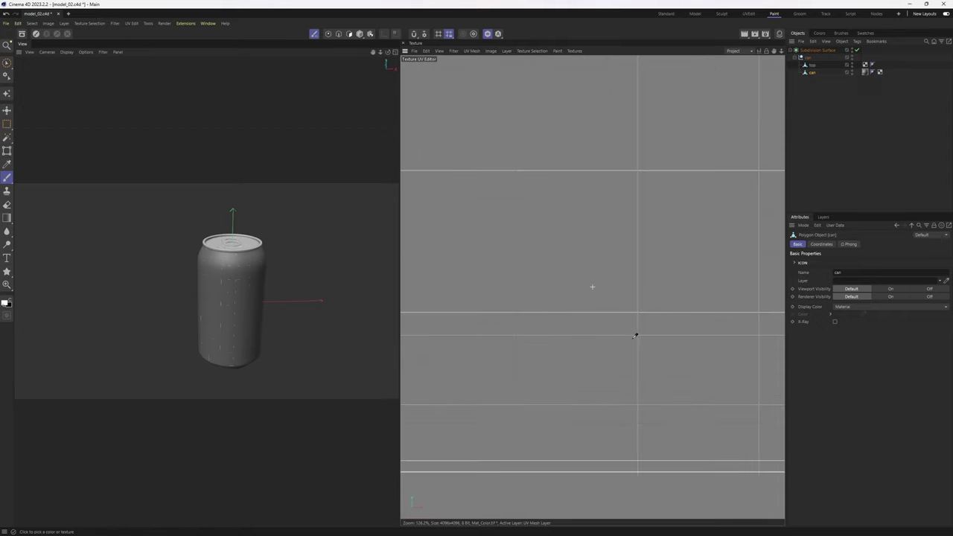
pyautogui.scroll(-4, 648, 272)
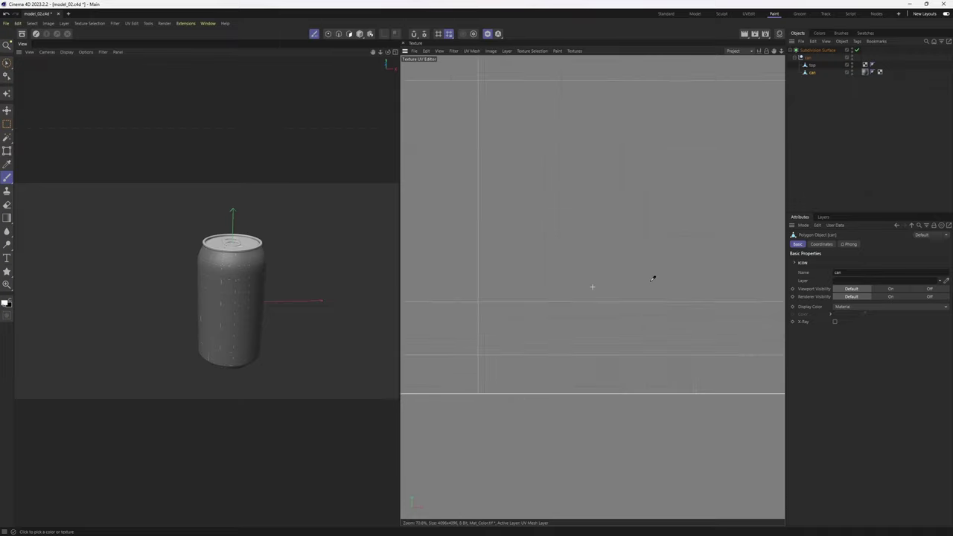
# - Hide the UV mesh layer of the color texture and open the texture view's file commands
pyautogui.click(824, 216)
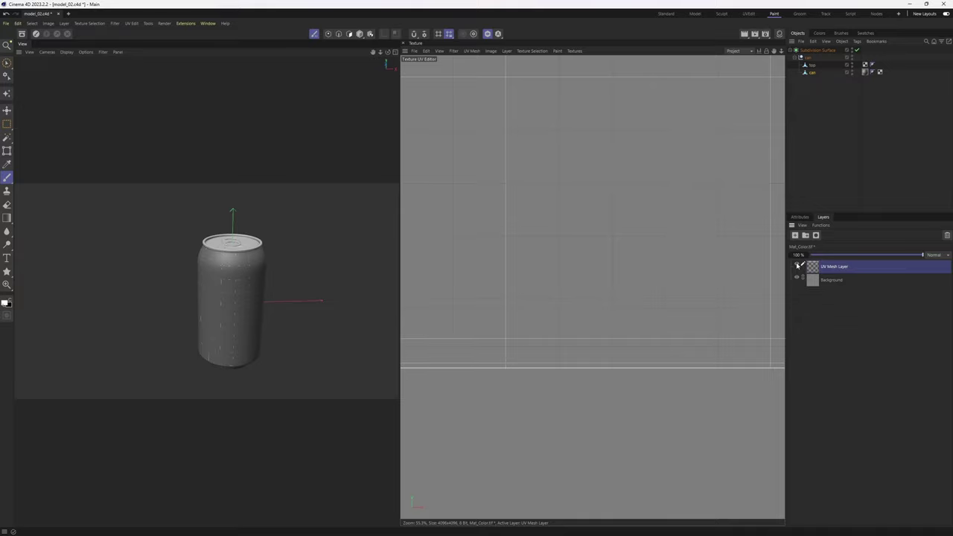
pyautogui.click(798, 266)
pyautogui.scroll(-5, 654, 249)
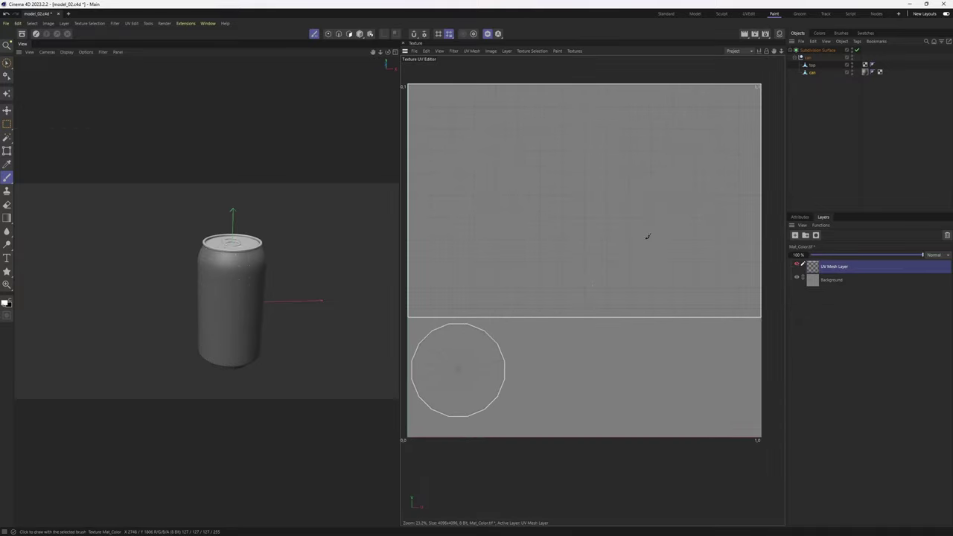
pyautogui.click(414, 50)
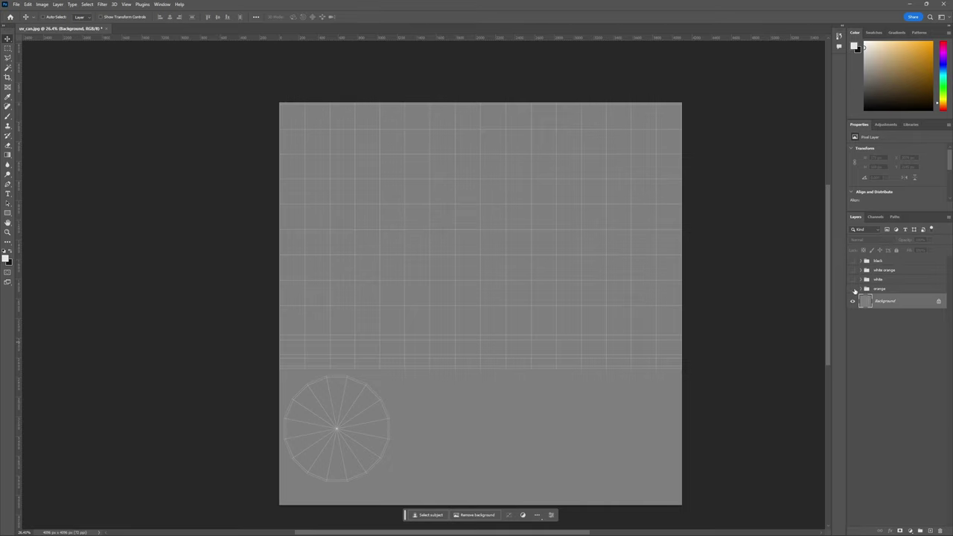
# - In Photoshop, show the orange label group and set its opacity to 50%
pyautogui.click(854, 290)
pyautogui.click(884, 290)
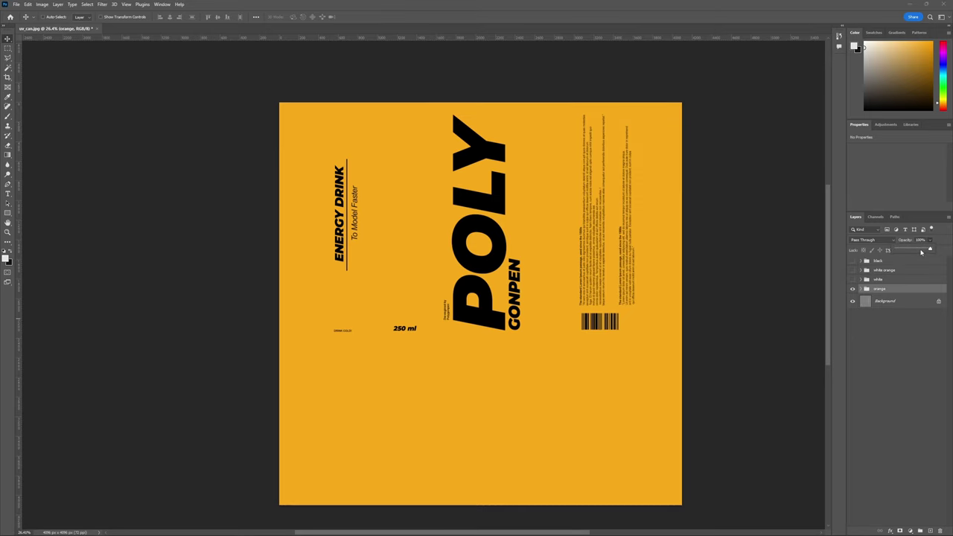
pyautogui.moveTo(914, 249); pyautogui.dragTo(913, 249)
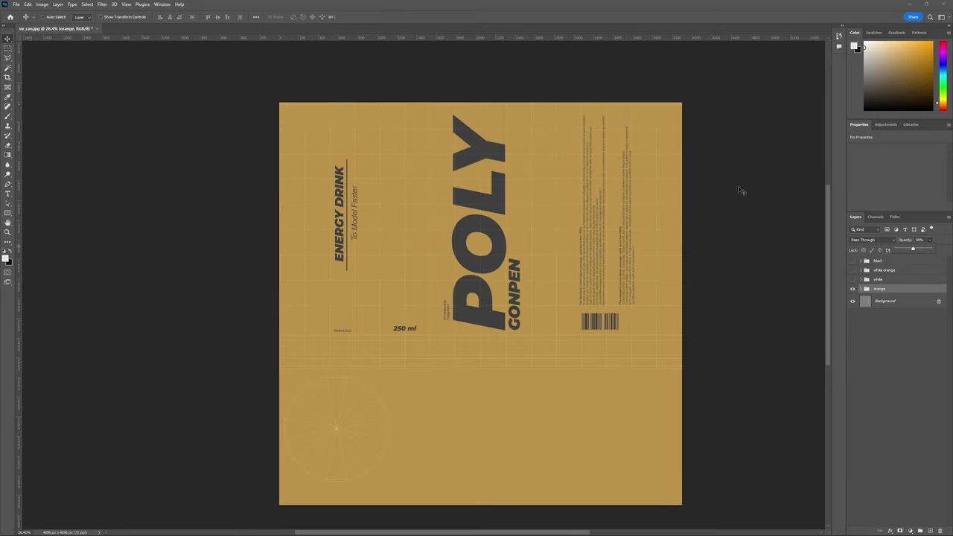
# - Toggle the semi-transparent orange group off and on to compare the label placement with the UV mesh
pyautogui.click(853, 290)
pyautogui.click(854, 290)
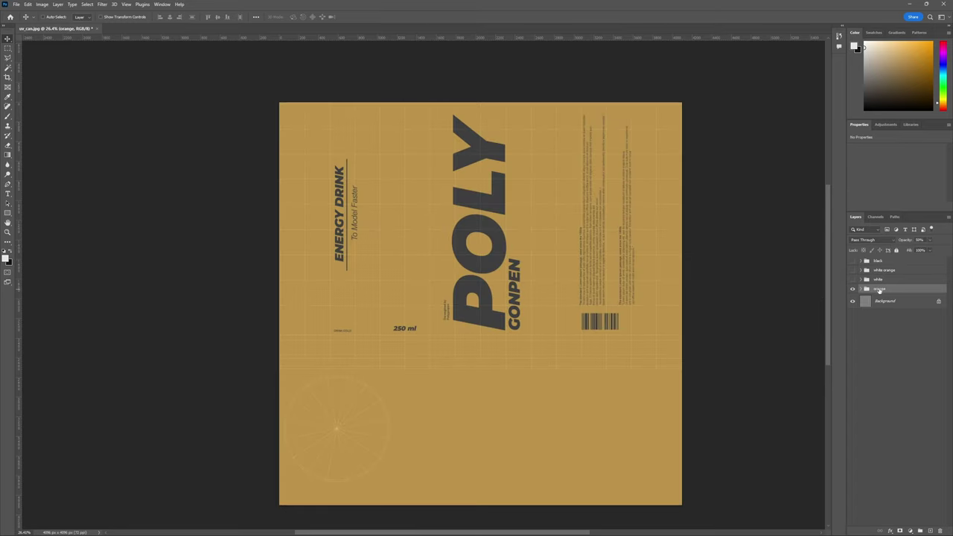
pyautogui.click(930, 240)
pyautogui.click(903, 293)
pyautogui.keyDown('alt'); pyautogui.scroll(2, 560, 269); pyautogui.keyUp('alt')
pyautogui.scroll(1, 606, 227)
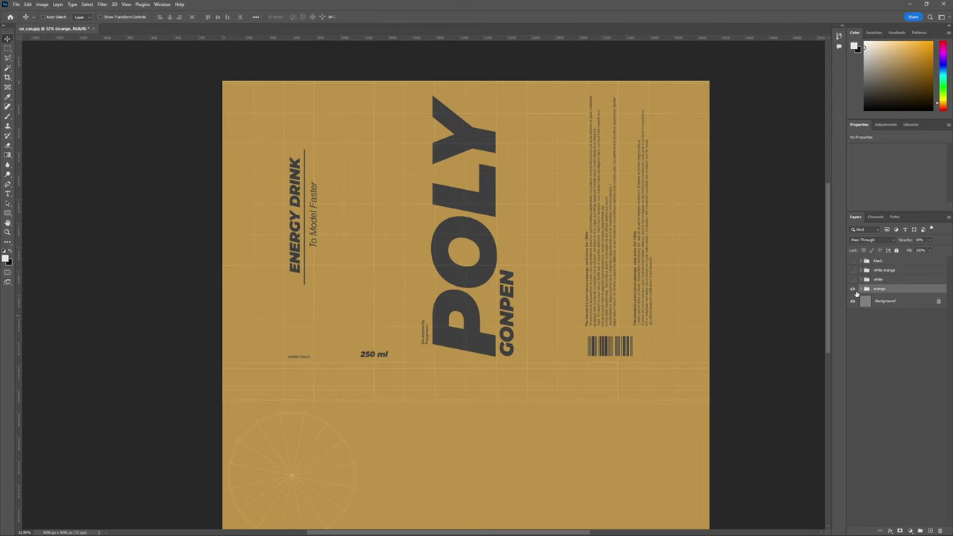
pyautogui.click(853, 289)
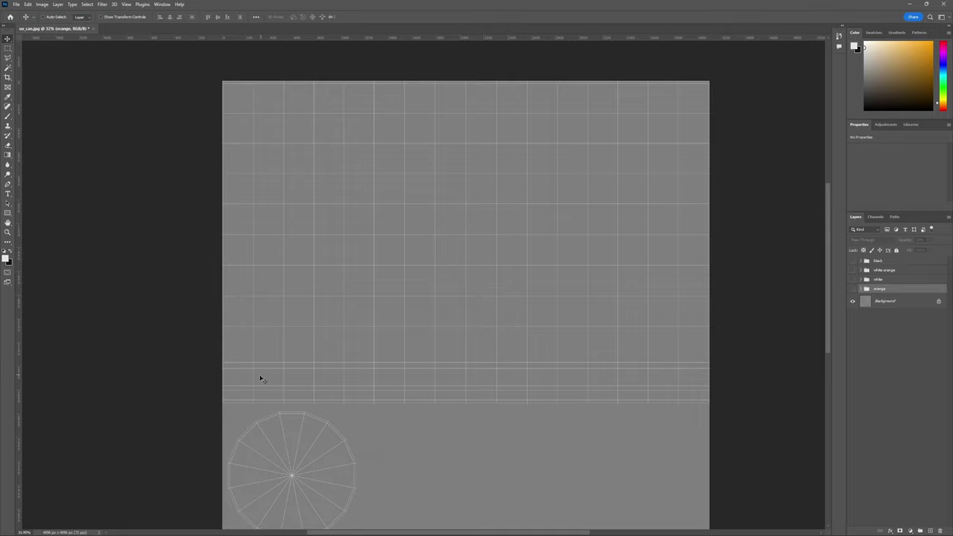
pyautogui.click(853, 289)
# - Set the orange group's opacity to 100%
pyautogui.click(928, 241)
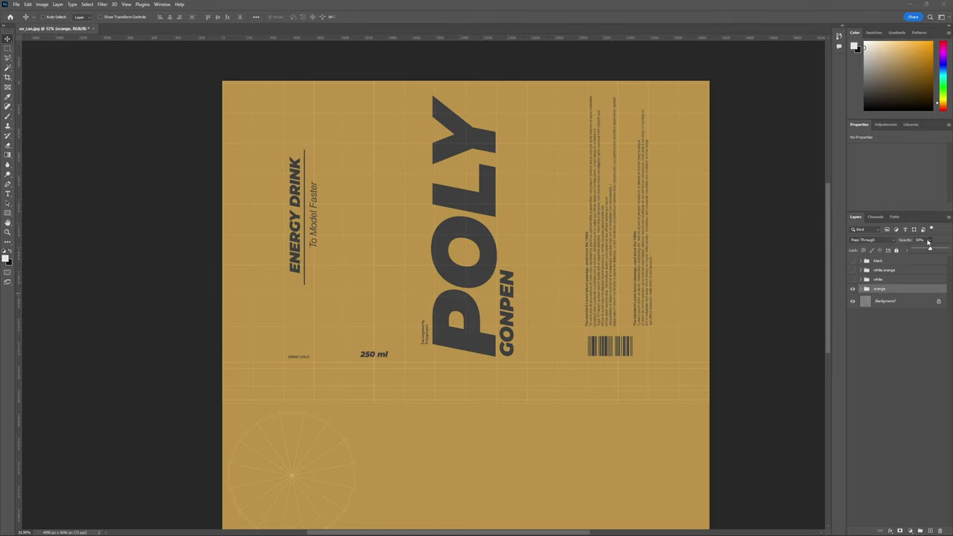
pyautogui.moveTo(936, 250); pyautogui.dragTo(941, 250)
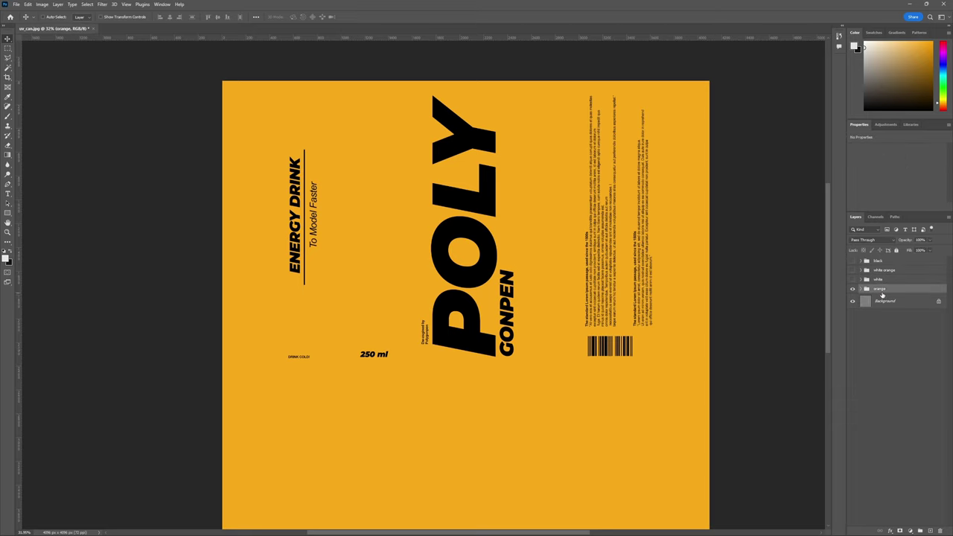
pyautogui.hotkey('ctrl', '-')
pyautogui.keyDown('alt'); pyautogui.scroll(2, 543, 213); pyautogui.keyUp('alt')
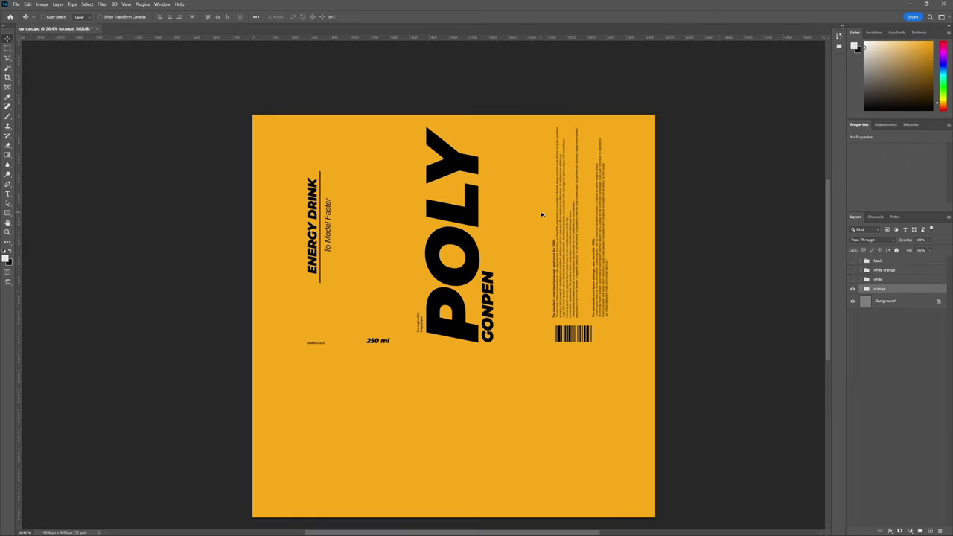
# - Start saving a copy of the orange label texture
pyautogui.click(16, 4)
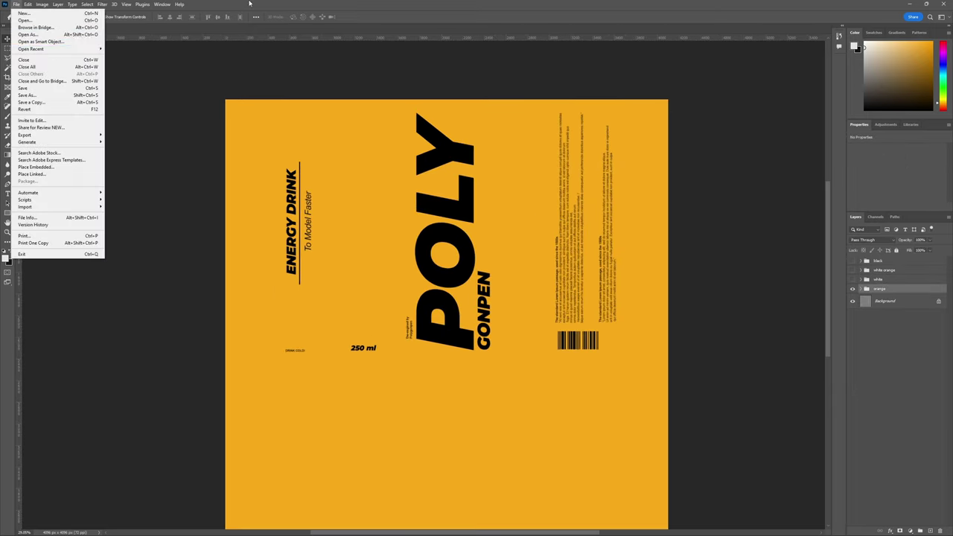
pyautogui.click(283, 4)
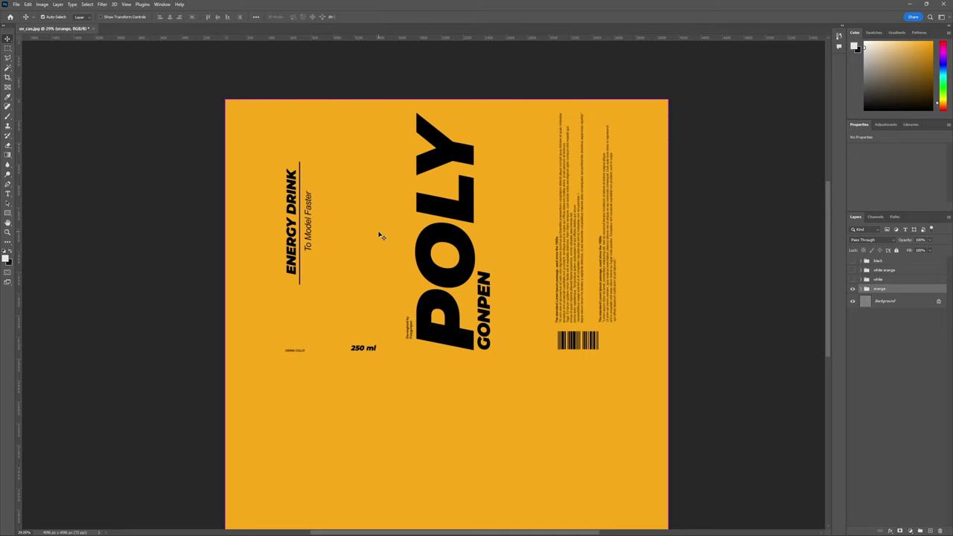
pyautogui.hotkey('ctrl', 'alt', 's')
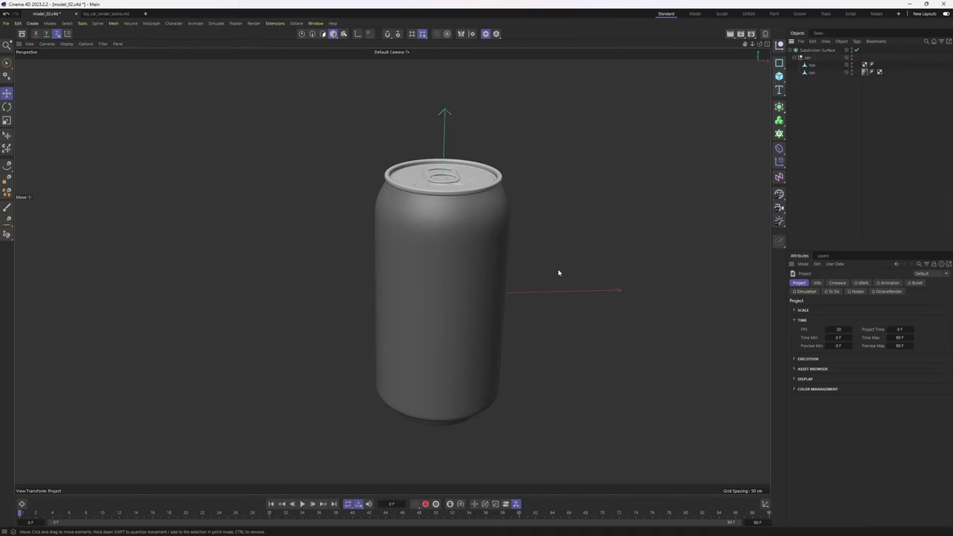
# - In Cinema 4D, delete the Mat material tag from the can object
pyautogui.keyDown('alt'); pyautogui.moveTo(538, 249); pyautogui.dragTo(515, 245, button='middle'); pyautogui.keyUp('alt')
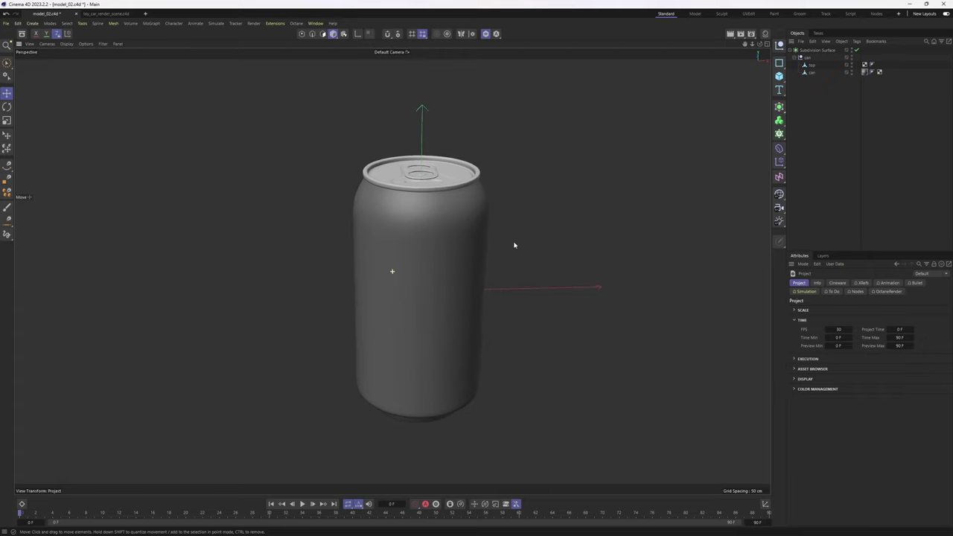
pyautogui.click(865, 72)
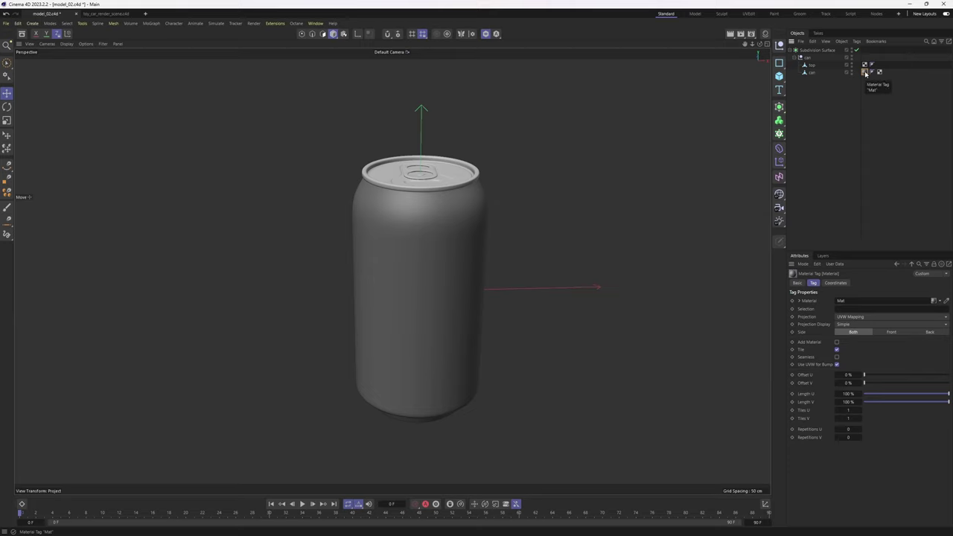
pyautogui.press('Delete')
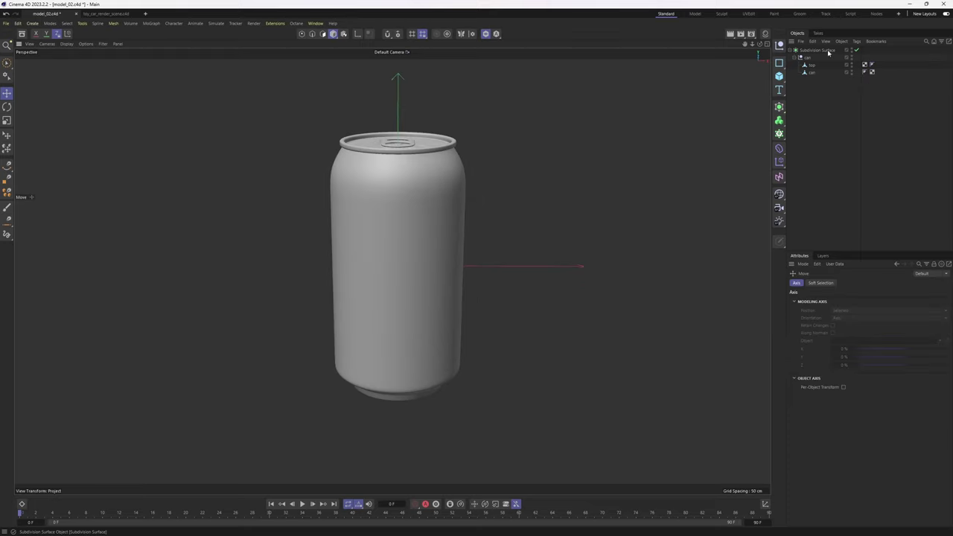
# - Move only the axis of the can's Subdivision Surface down to the can's underside, fine-tuning its height in the front view
pyautogui.click(814, 50)
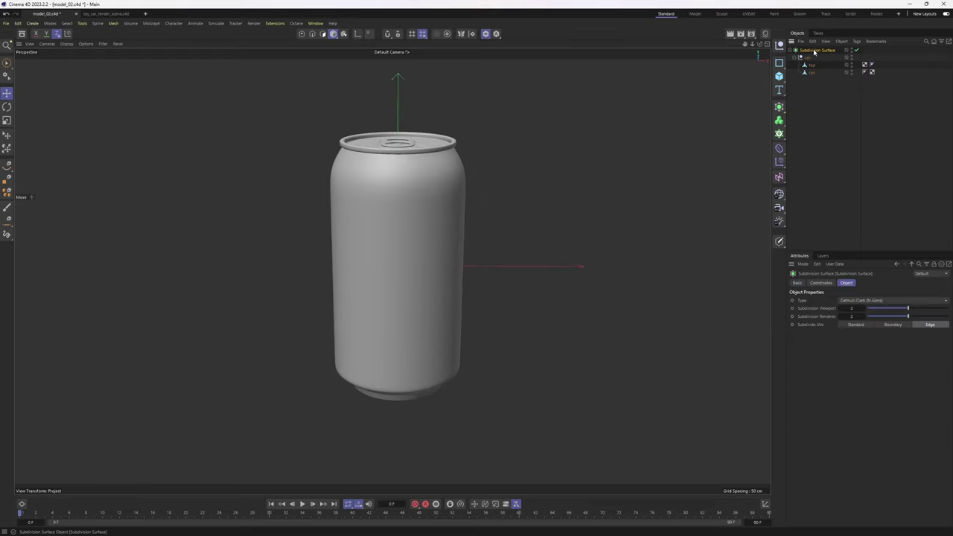
pyautogui.click(358, 35)
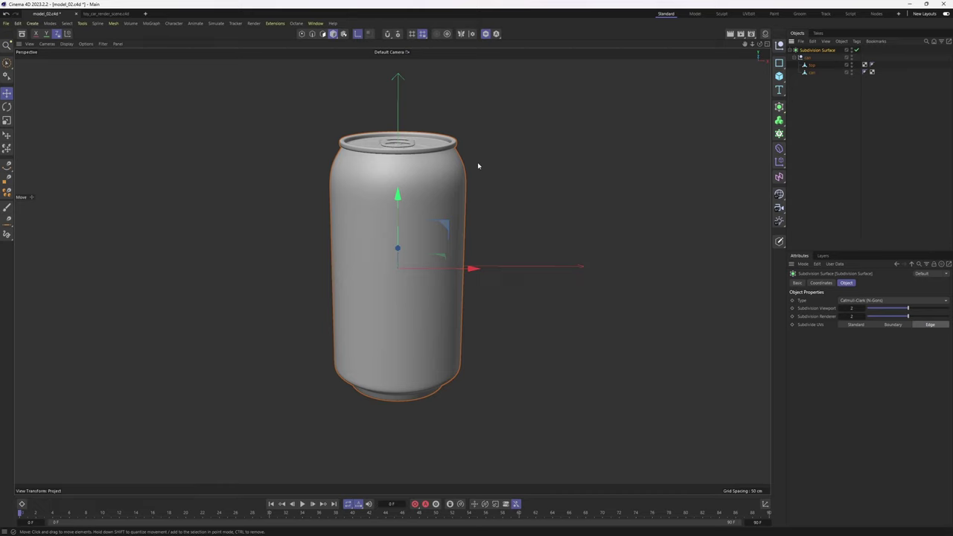
pyautogui.keyDown('alt'); pyautogui.moveTo(446, 198); pyautogui.dragTo(402, 206); pyautogui.keyUp('alt')
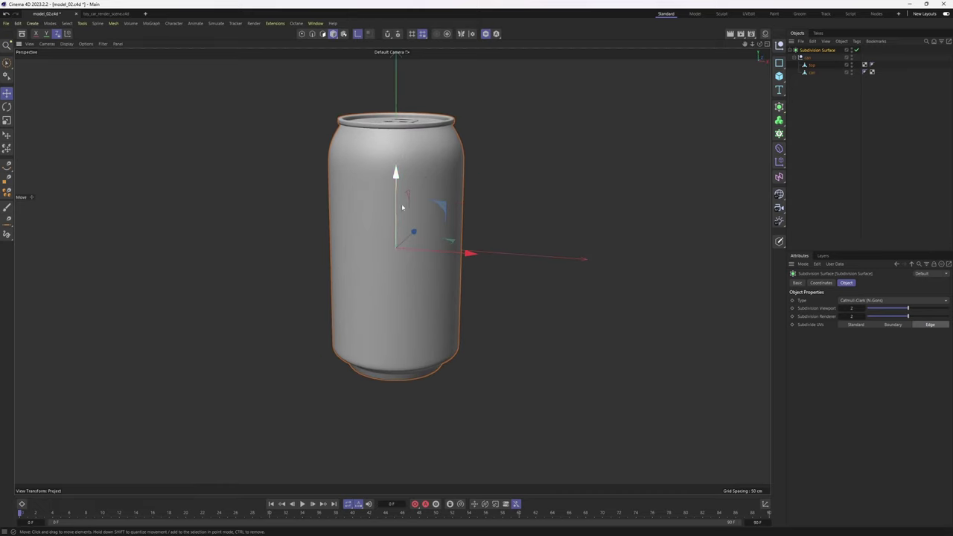
pyautogui.moveTo(395, 173); pyautogui.dragTo(391, 321)
pyautogui.middleClick(402, 328)
pyautogui.middleClick(522, 375)
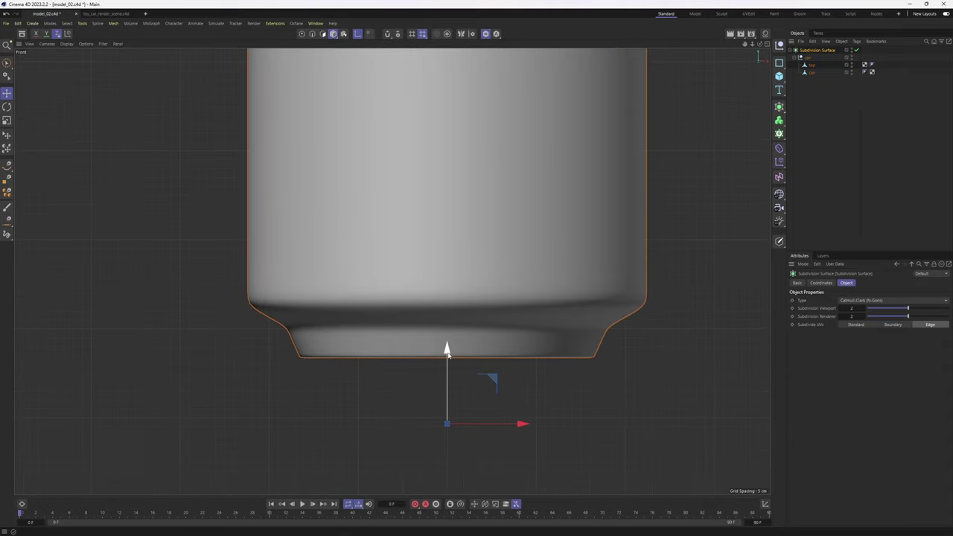
pyautogui.moveTo(445, 354); pyautogui.dragTo(440, 287)
pyautogui.middleClick(440, 287)
pyautogui.middleClick(295, 202)
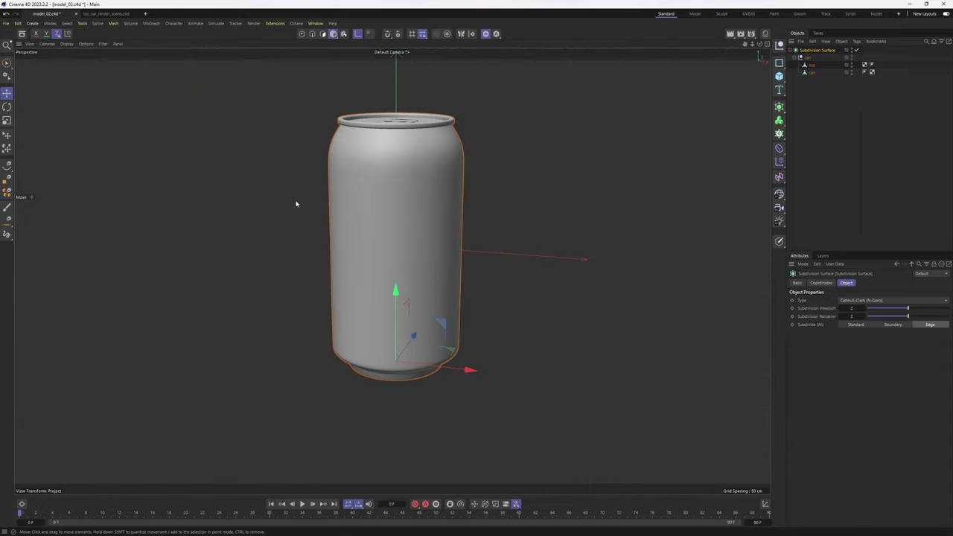
pyautogui.keyDown('alt'); pyautogui.moveTo(379, 287); pyautogui.dragTo(393, 309, button='middle'); pyautogui.keyUp('alt')
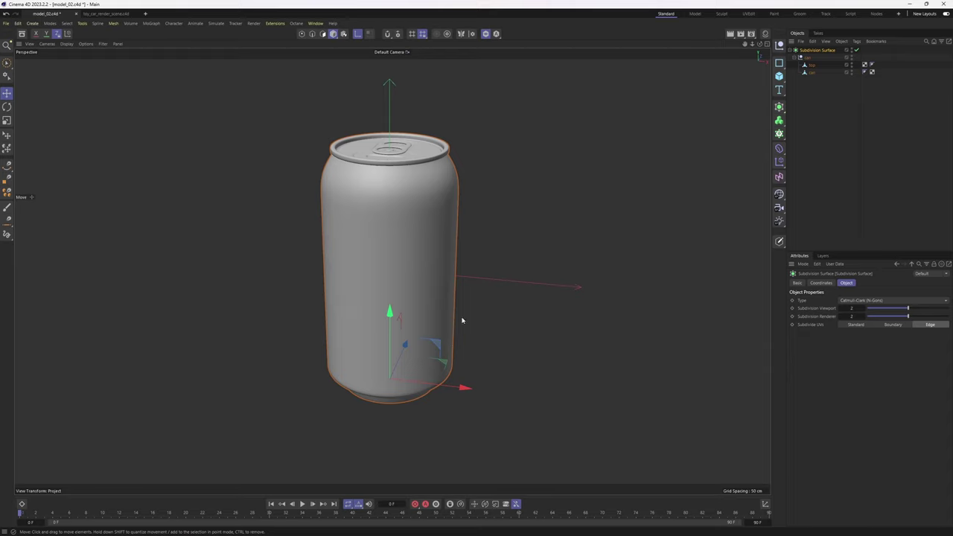
pyautogui.keyDown('alt'); pyautogui.moveTo(387, 285); pyautogui.dragTo(391, 269, button='middle'); pyautogui.keyUp('alt')
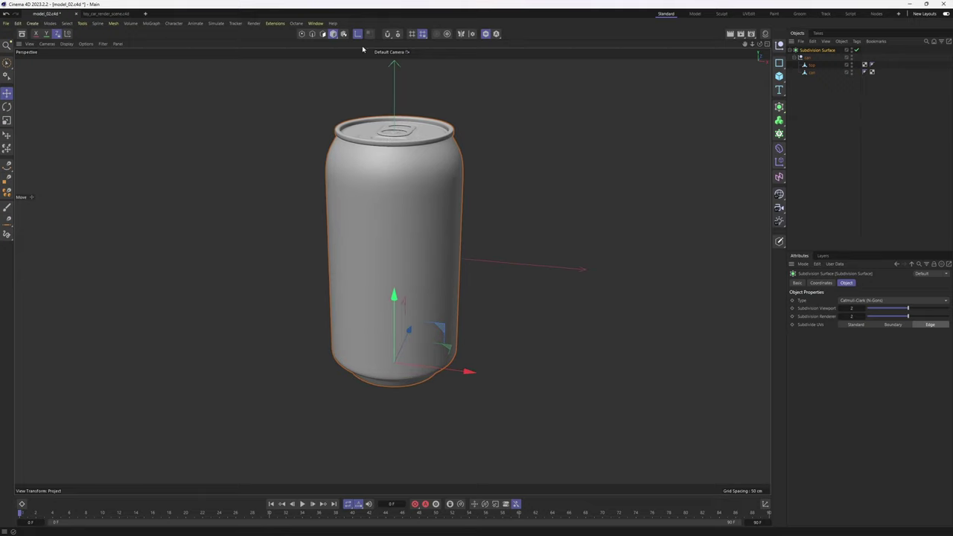
pyautogui.click(358, 37)
# - Copy the can's Subdivision Surface object and rename the original can_SubD
pyautogui.keyDown('alt'); pyautogui.moveTo(472, 216); pyautogui.dragTo(472, 262, button='right'); pyautogui.keyUp('alt')
pyautogui.keyDown('alt'); pyautogui.moveTo(472, 253); pyautogui.dragTo(392, 271, button='middle'); pyautogui.keyUp('alt')
pyautogui.keyDown('alt'); pyautogui.moveTo(392, 271); pyautogui.dragTo(332, 208); pyautogui.keyUp('alt')
pyautogui.keyDown('alt'); pyautogui.moveTo(375, 244); pyautogui.dragTo(633, 206); pyautogui.keyUp('alt')
pyautogui.click(813, 41)
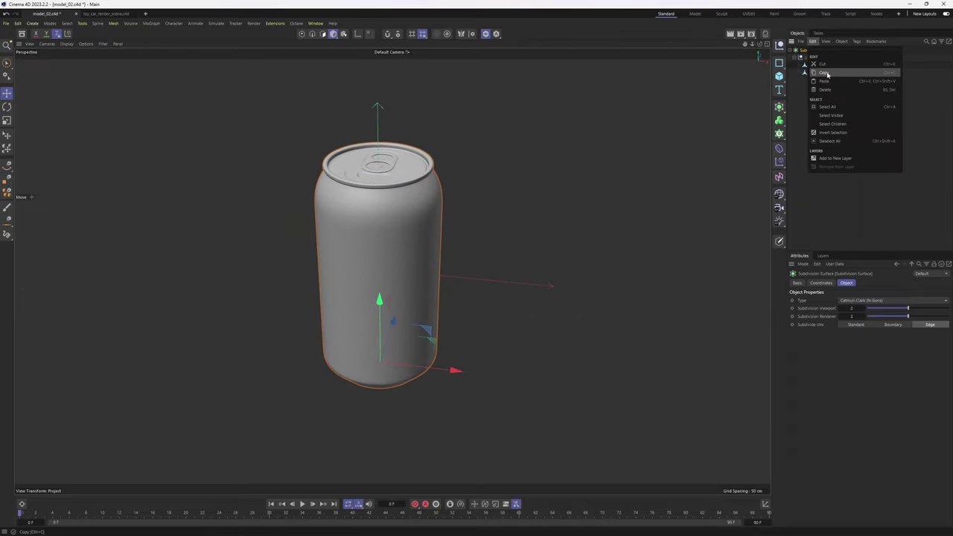
pyautogui.click(826, 75)
pyautogui.doubleClick(819, 50)
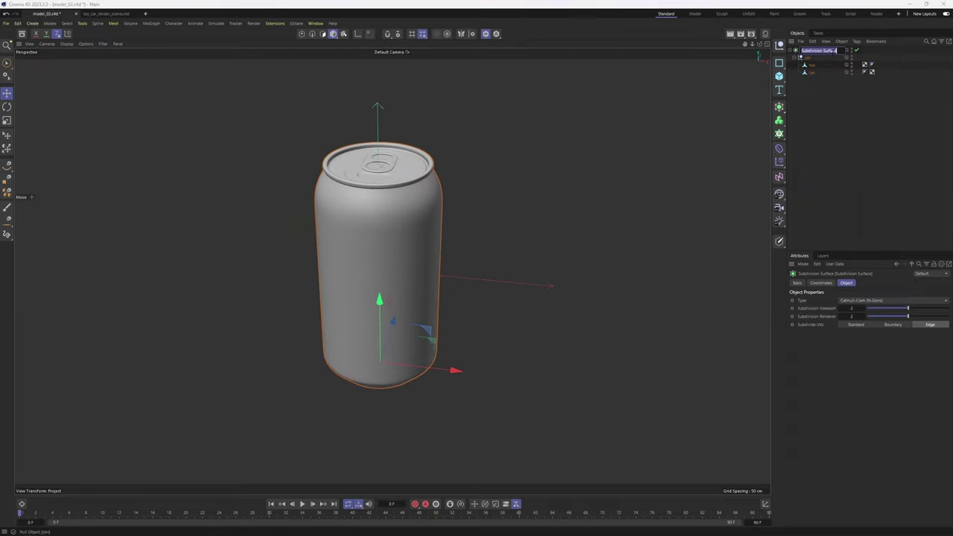
pyautogui.write('can_Sub')
pyautogui.press('Return')
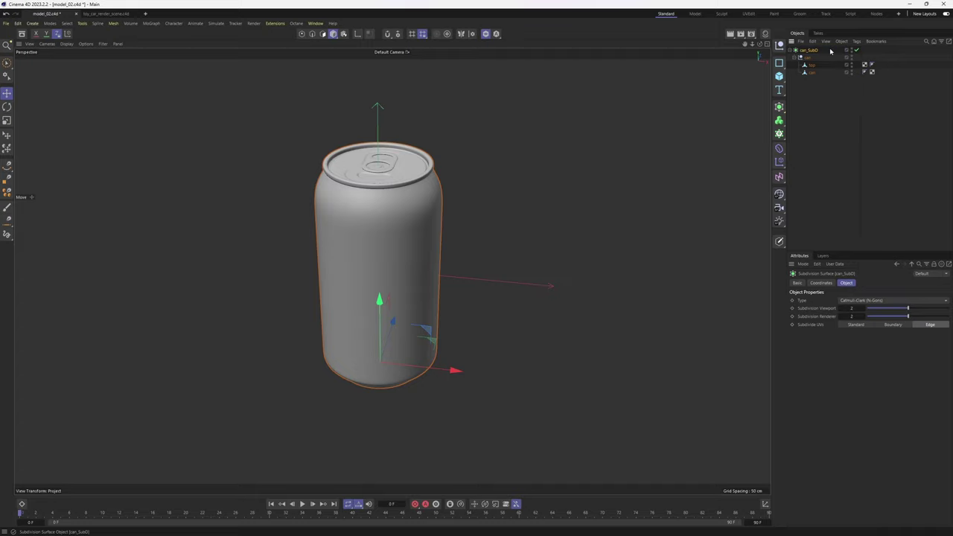
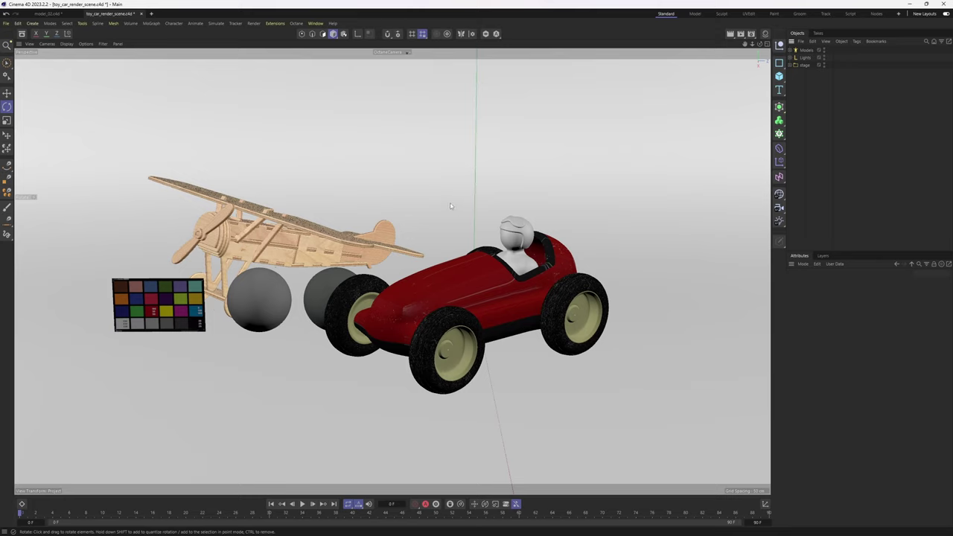
# - In toy_car_render_scene.c4d, disable the plane, grey and chrome objects of the stage group and hide the Models group
pyautogui.click(791, 65)
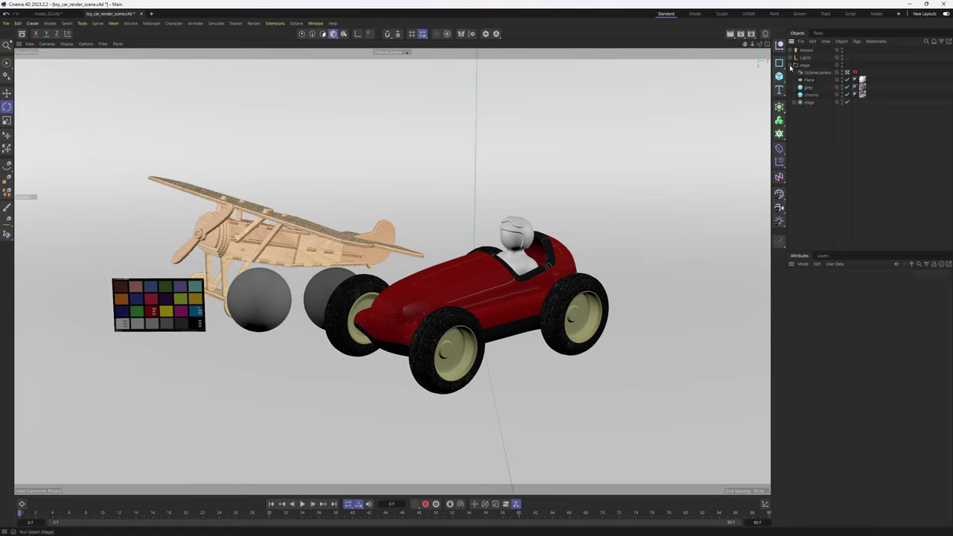
pyautogui.click(837, 65)
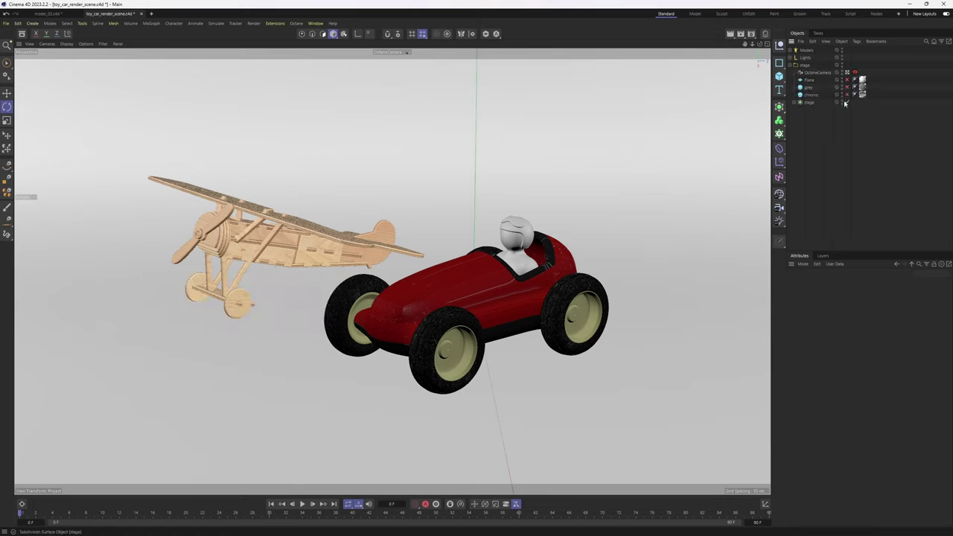
pyautogui.click(796, 65)
pyautogui.click(824, 50)
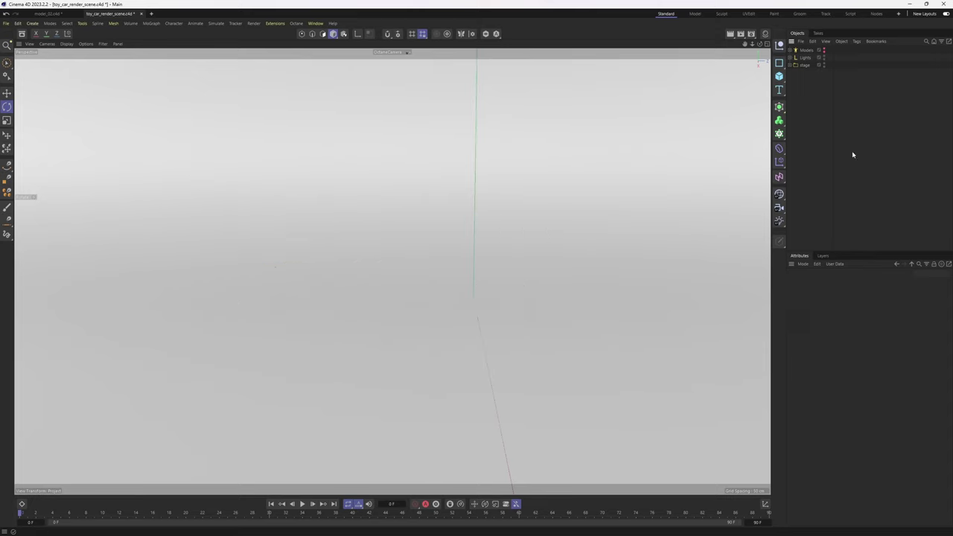
# - Copy can_SubD from model_02.c4d and paste it into toy_car_render_scene.c4d
pyautogui.click(48, 13)
pyautogui.click(805, 50)
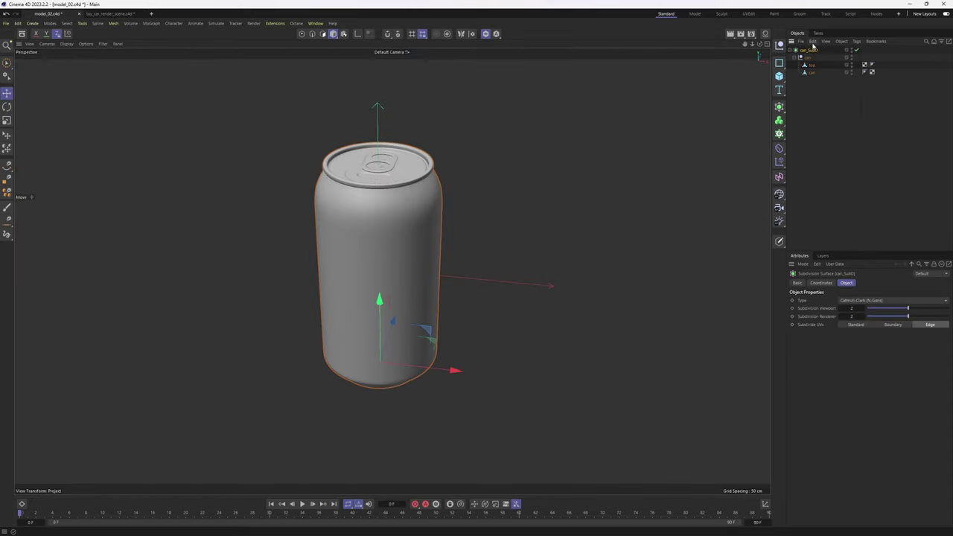
pyautogui.click(813, 40)
pyautogui.click(824, 72)
pyautogui.click(107, 13)
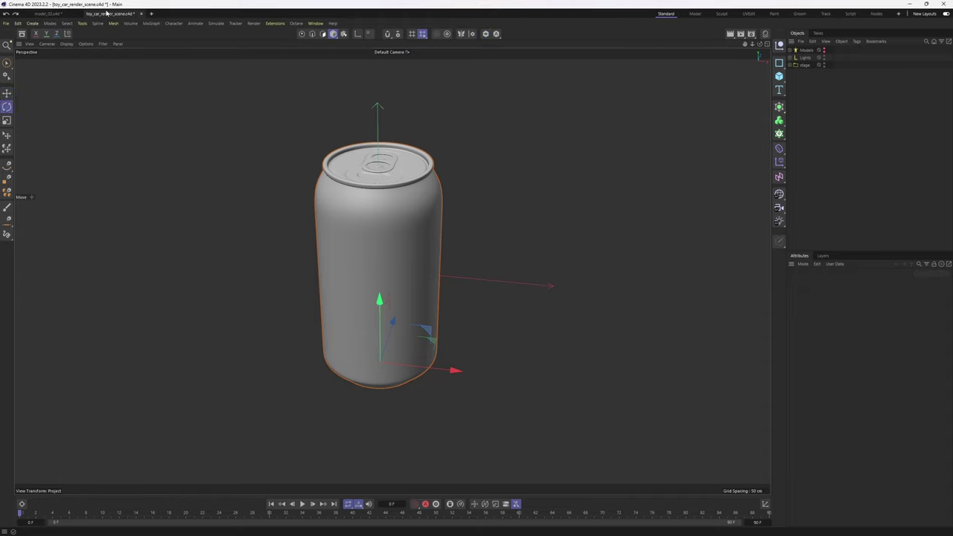
pyautogui.hotkey('ctrl', 'v')
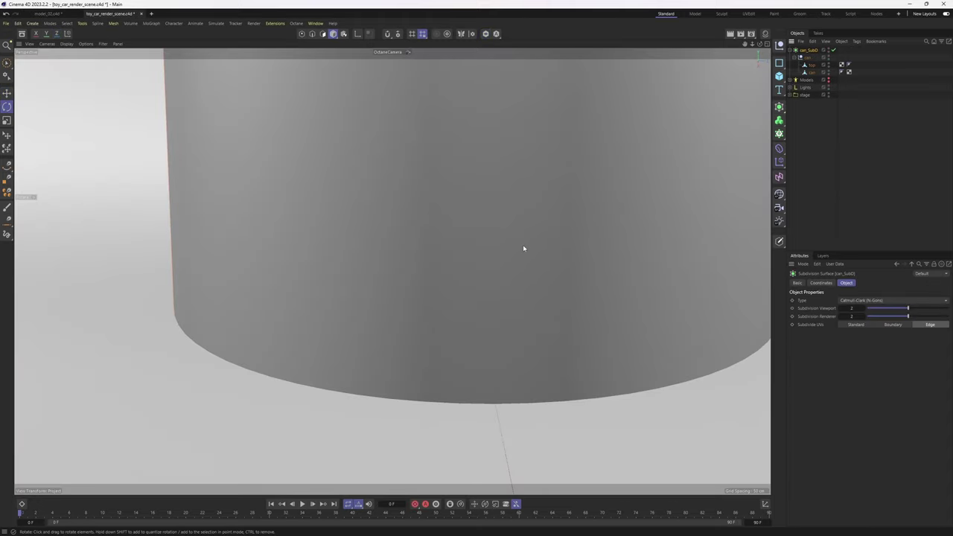
# - Set the can's Y position to 0 cm in world coordinates
pyautogui.click(766, 505)
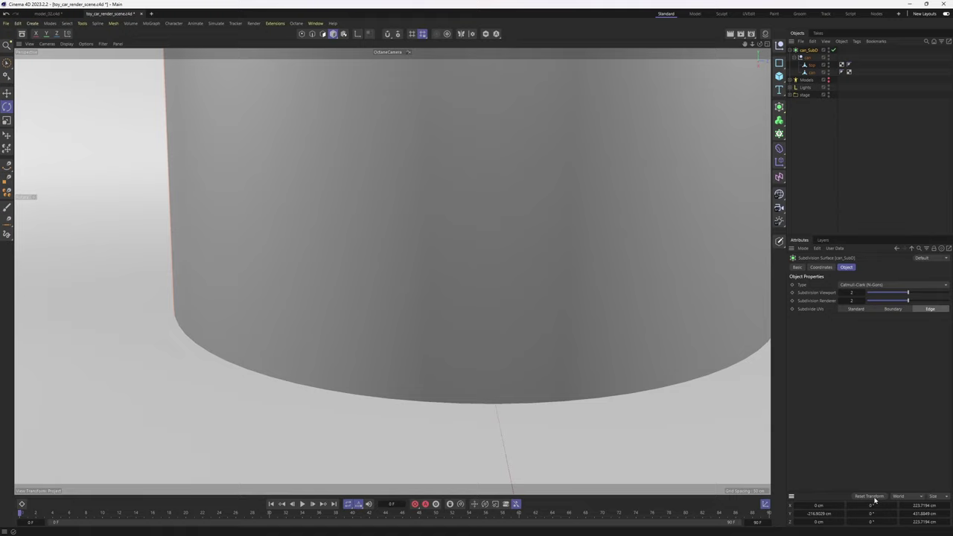
pyautogui.click(902, 497)
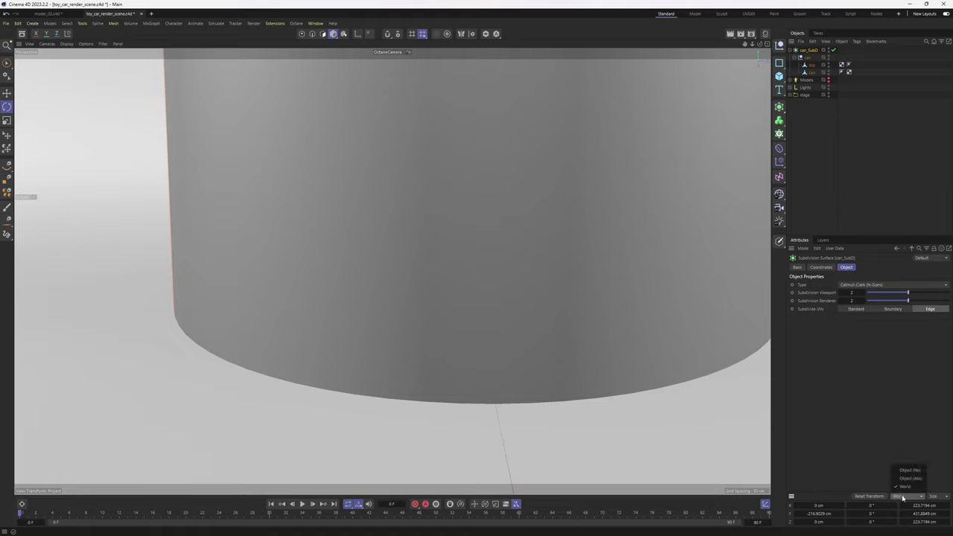
pyautogui.click(902, 497)
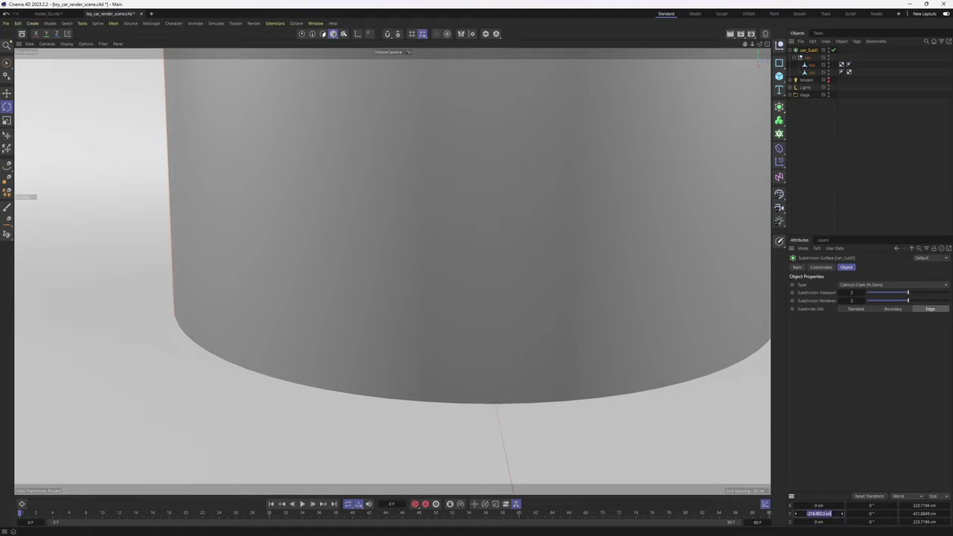
pyautogui.write('0')
pyautogui.press('Return')
# - Scale the can down uniformly to about 6.9 cm high
pyautogui.press('t')
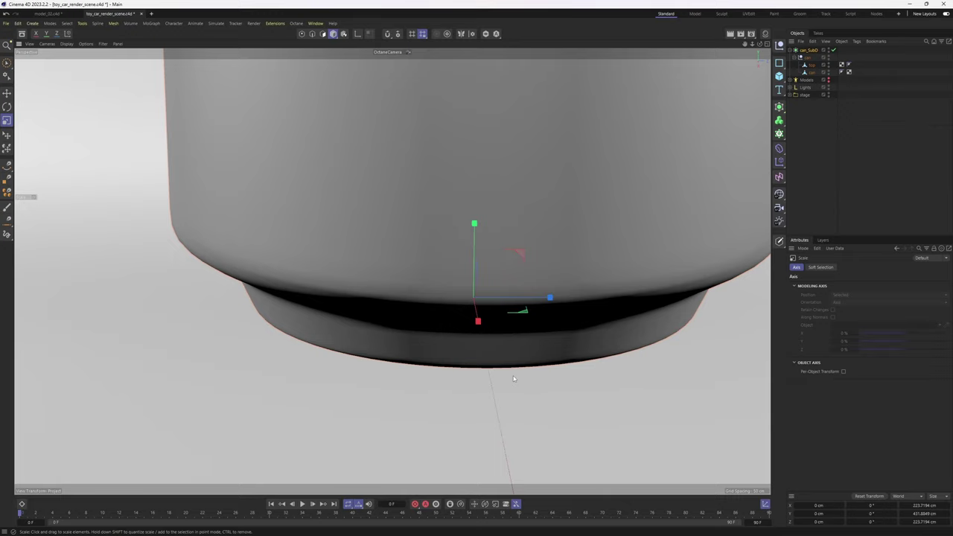
pyautogui.moveTo(633, 421); pyautogui.dragTo(234, 388)
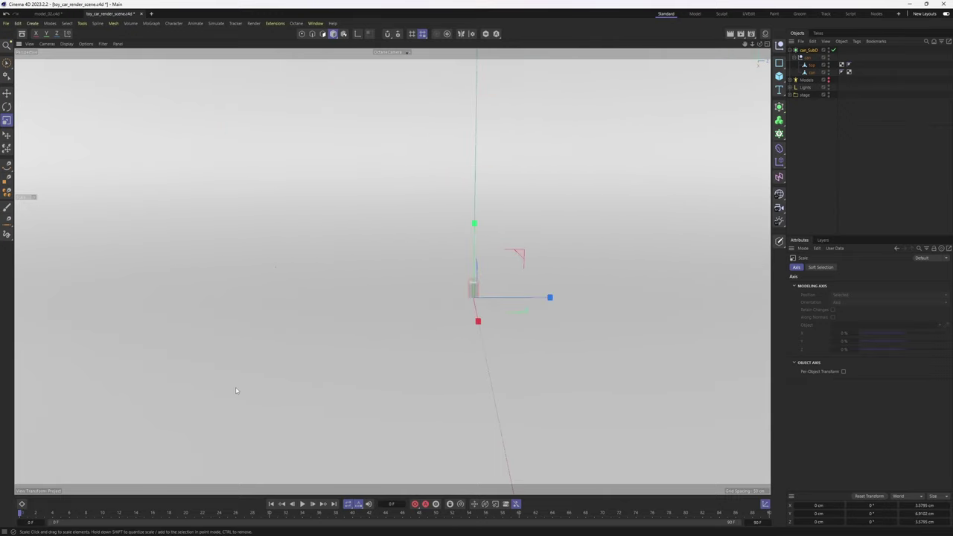
pyautogui.click(827, 141)
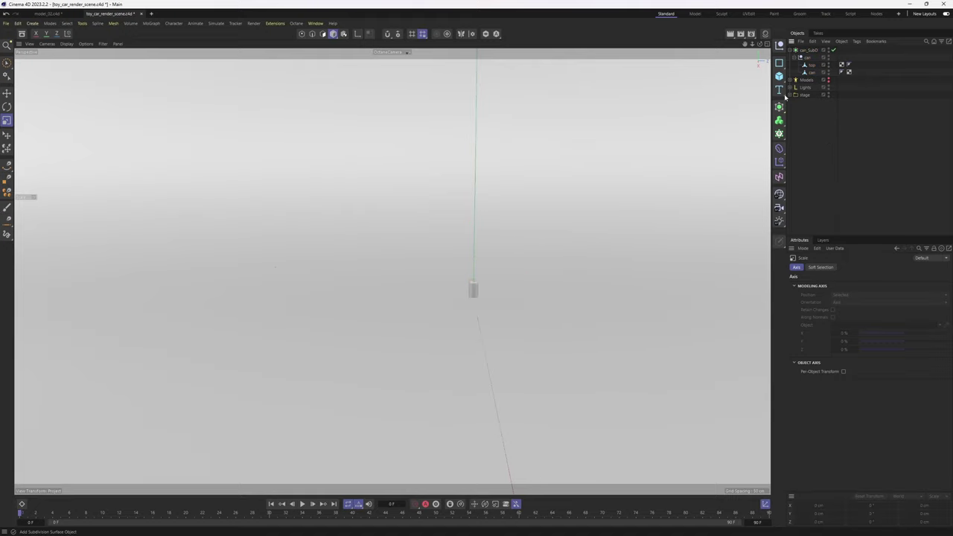
# - Add a cube with a Y size of 15 cm as a height reference for the can
pyautogui.click(780, 75)
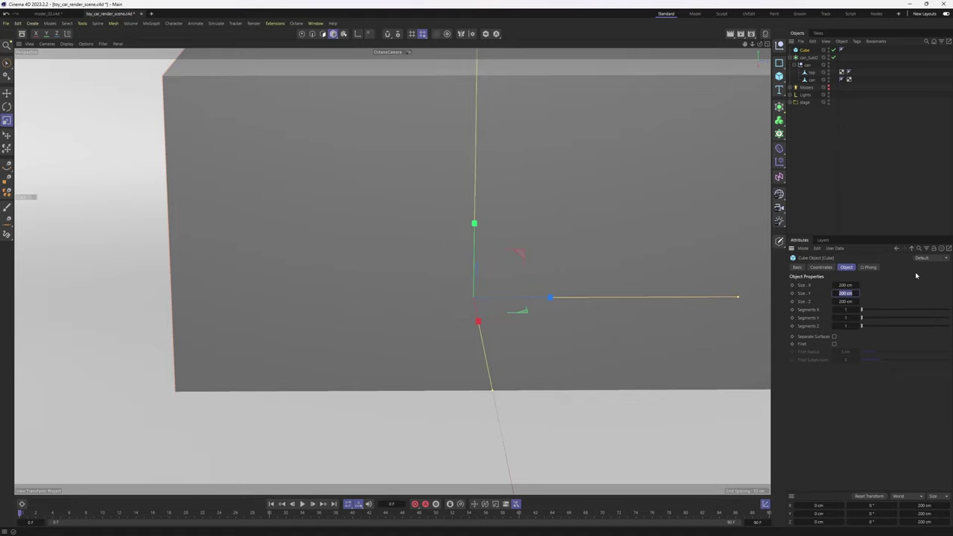
pyautogui.write('15')
pyautogui.press('Return')
pyautogui.click(846, 119)
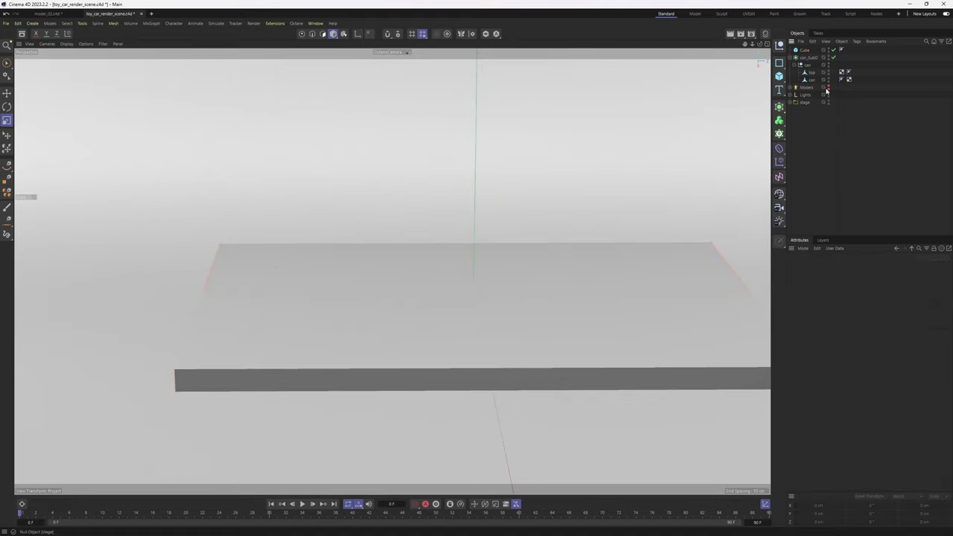
# - Raise the reference cube along Y in the front view until its underside is level with the can's base
pyautogui.click(807, 57)
pyautogui.middleClick(609, 268)
pyautogui.press('F4')
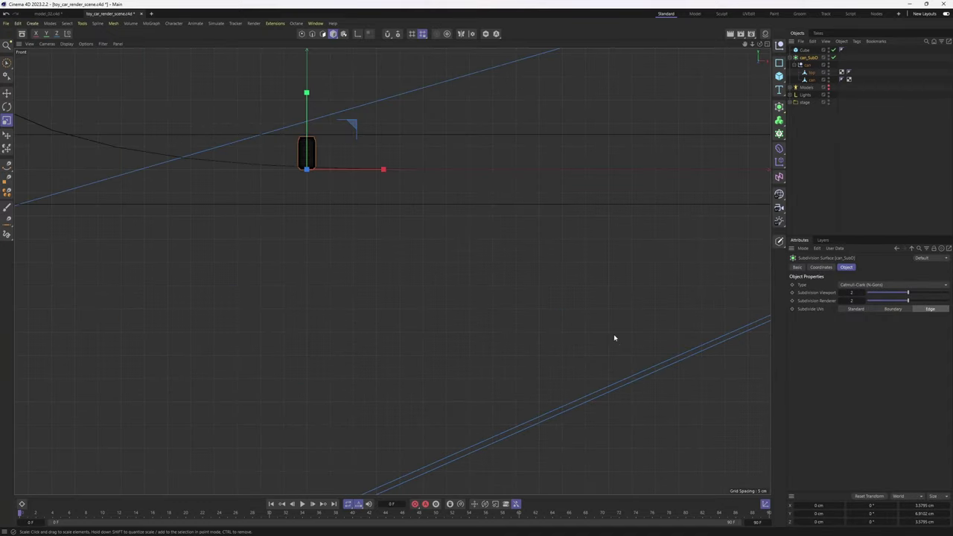
pyautogui.keyDown('alt'); pyautogui.moveTo(363, 233); pyautogui.dragTo(392, 272, button='middle'); pyautogui.keyUp('alt')
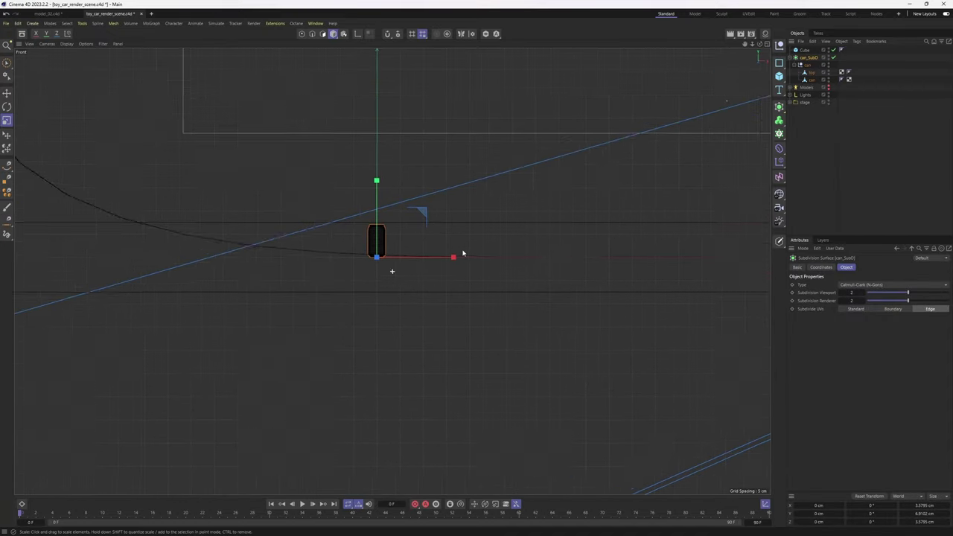
pyautogui.scroll(3, 383, 177)
pyautogui.click(804, 50)
pyautogui.press('e')
pyautogui.scroll(-3, 402, 236)
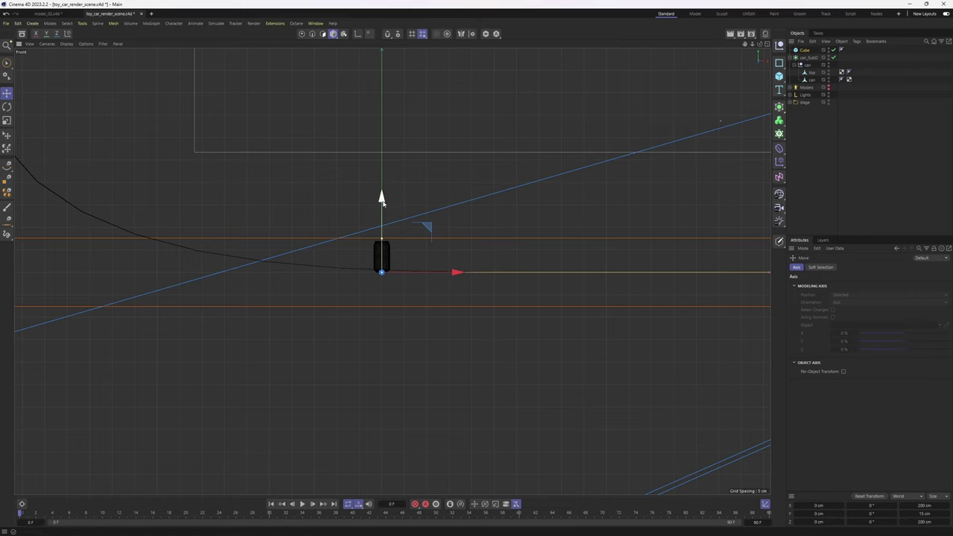
pyautogui.moveTo(402, 235); pyautogui.dragTo(402, 200)
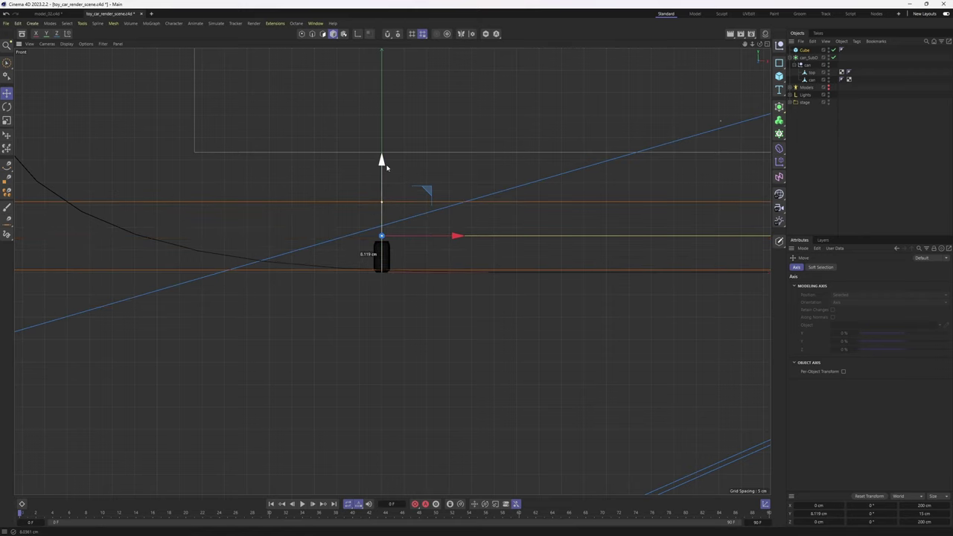
# - Scale the can up uniformly to the cube's height, about 14.9 cm, and remove the reference cube
pyautogui.click(809, 57)
pyautogui.press('t')
pyautogui.moveTo(445, 357); pyautogui.dragTo(782, 309)
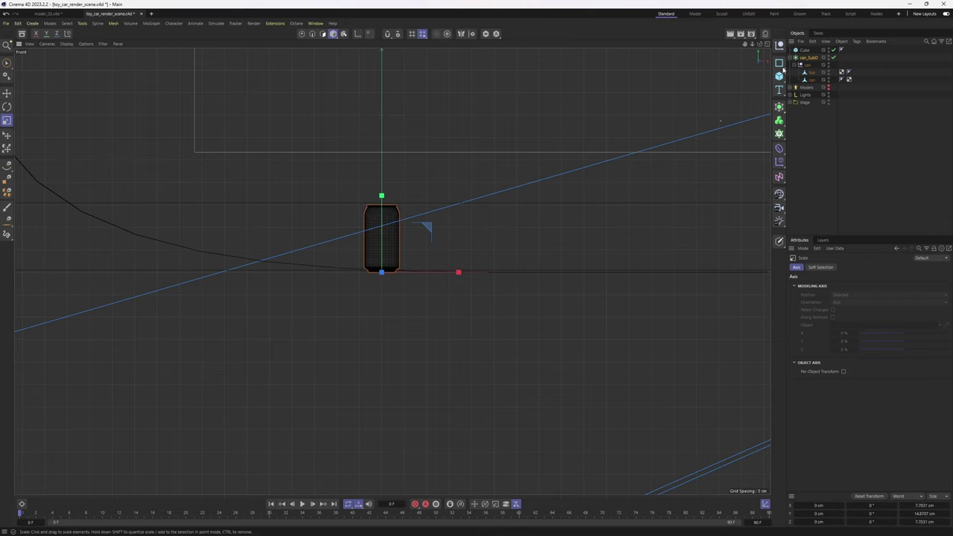
pyautogui.click(830, 147)
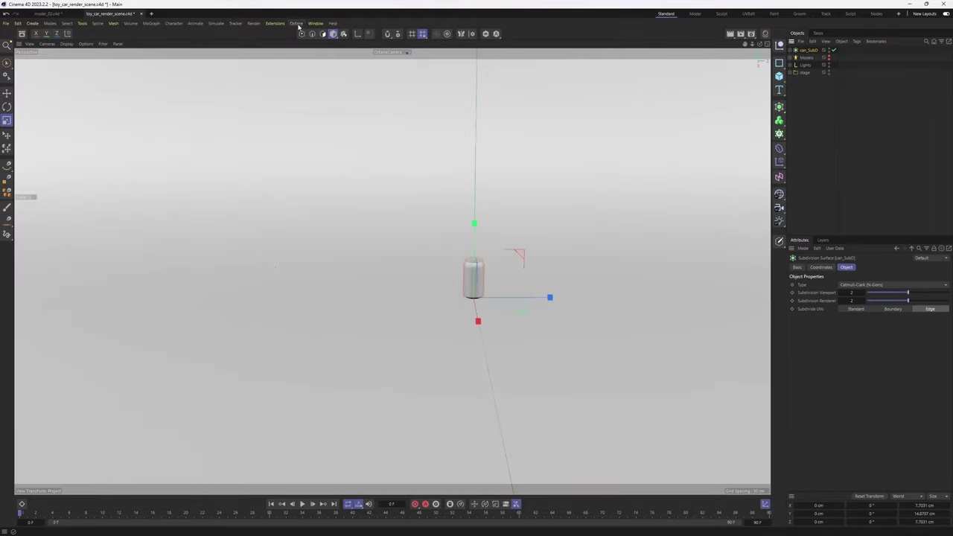
# - Open the Octane Live Viewer, dock it beside the viewport and start the live render
pyautogui.click(297, 23)
pyautogui.click(310, 47)
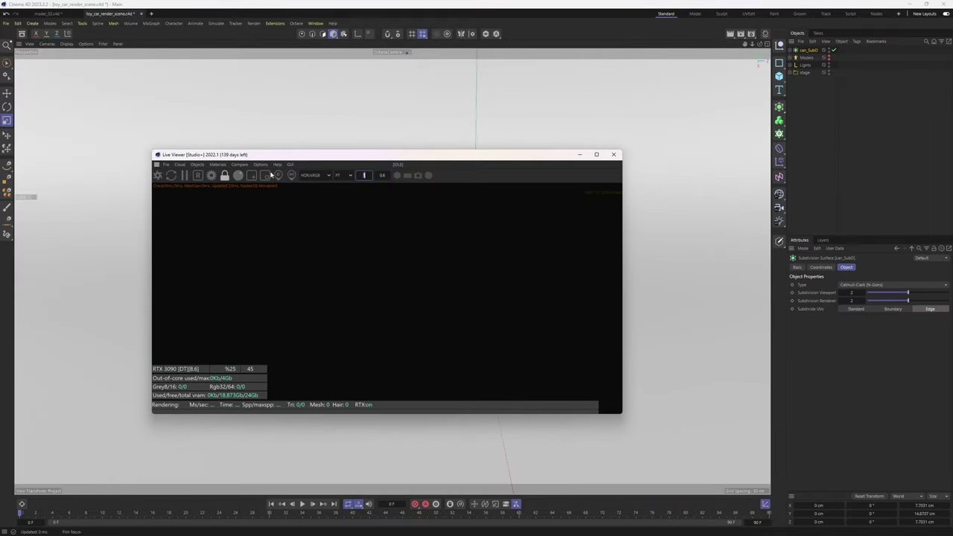
pyautogui.moveTo(264, 158); pyautogui.dragTo(218, 189)
pyautogui.moveTo(111, 197); pyautogui.dragTo(739, 186)
pyautogui.click(399, 62)
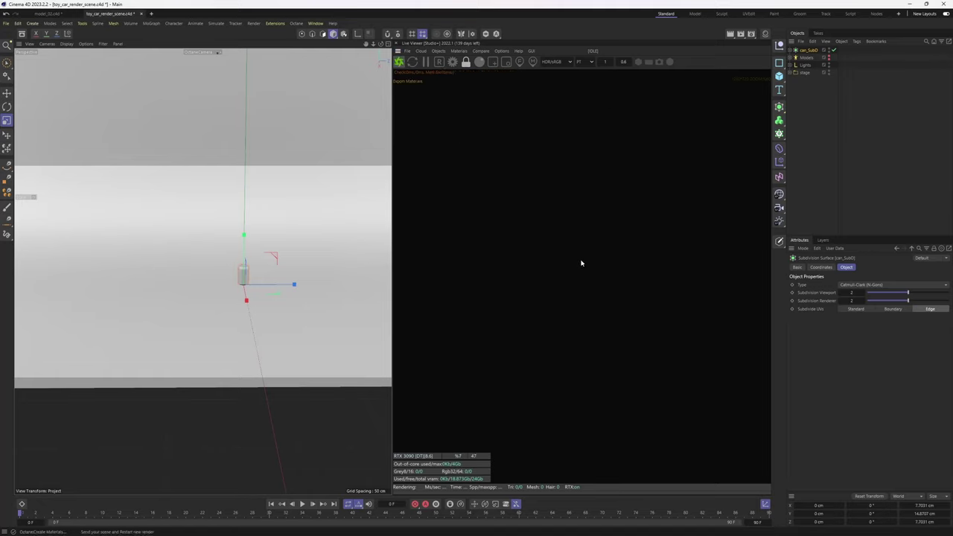
# - Duplicate the Octane camera in the stage group, look through the copy and frame it closer on the can
pyautogui.click(801, 80)
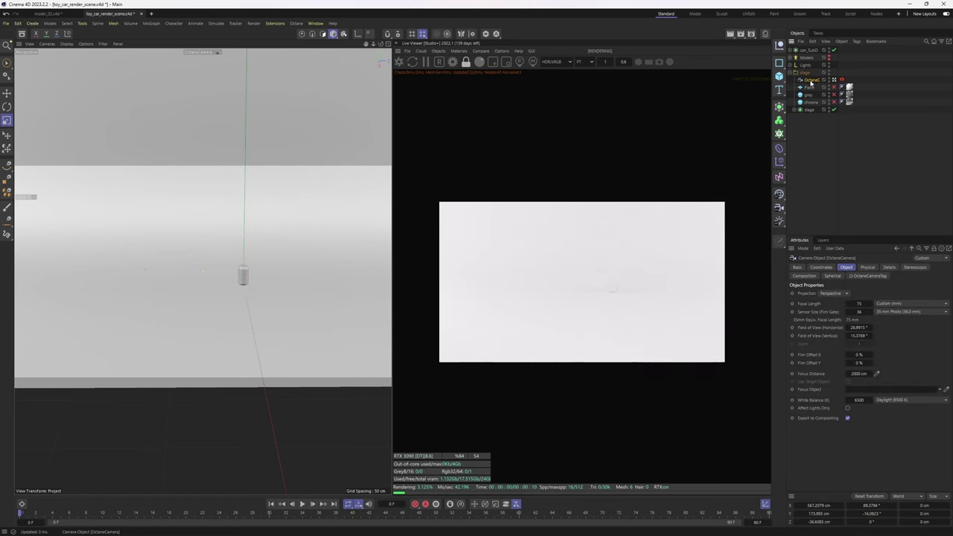
pyautogui.keyDown('ctrl'); pyautogui.moveTo(813, 80); pyautogui.dragTo(811, 76); pyautogui.keyUp('ctrl')
pyautogui.click(834, 80)
pyautogui.keyDown('alt'); pyautogui.moveTo(230, 292); pyautogui.dragTo(294, 257, button='right'); pyautogui.keyUp('alt')
pyautogui.keyDown('alt'); pyautogui.moveTo(285, 262); pyautogui.dragTo(273, 264); pyautogui.keyUp('alt')
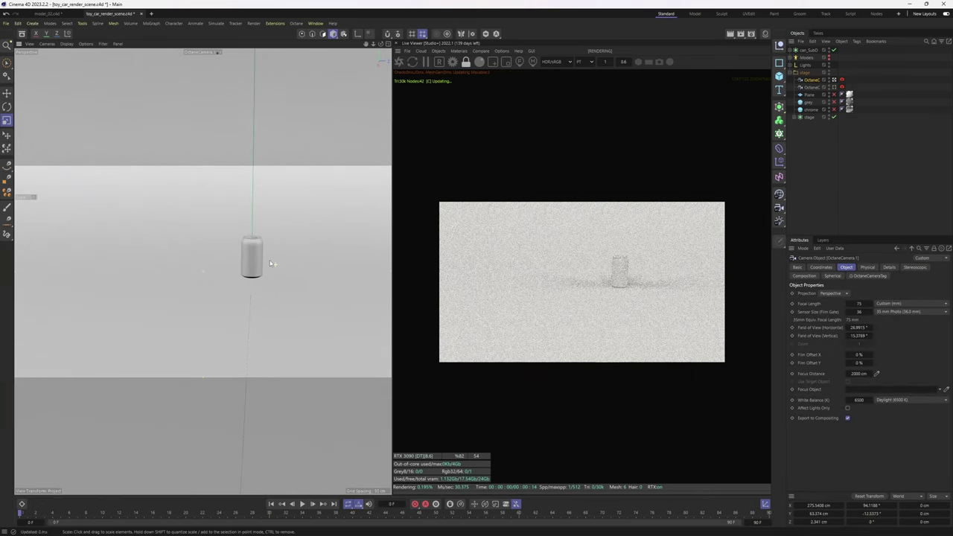
# - Move the can forward along X in the top view to about 74.7 cm, closer to the camera
pyautogui.click(896, 166)
pyautogui.press('e')
pyautogui.press('F5')
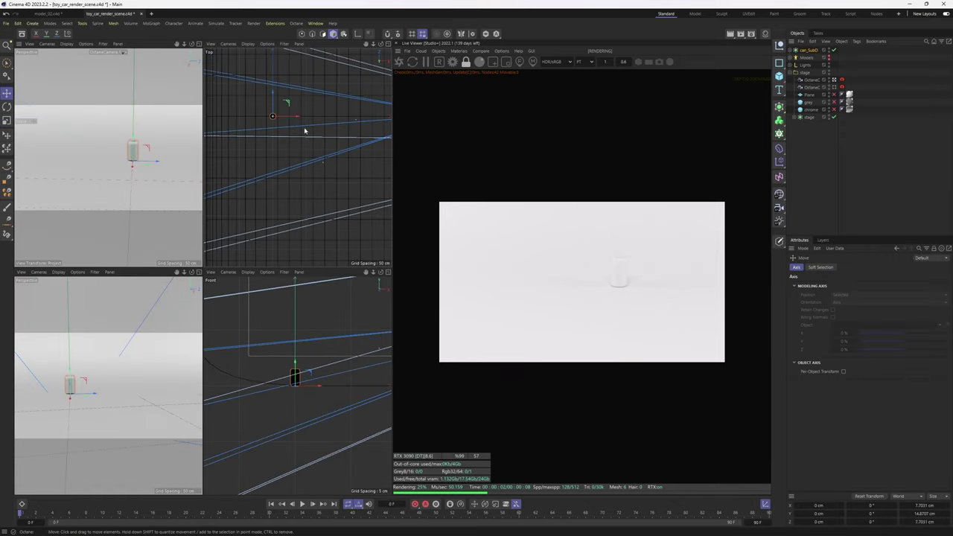
pyautogui.scroll(3, 291, 145)
pyautogui.moveTo(294, 137); pyautogui.dragTo(328, 141)
pyautogui.press('F1')
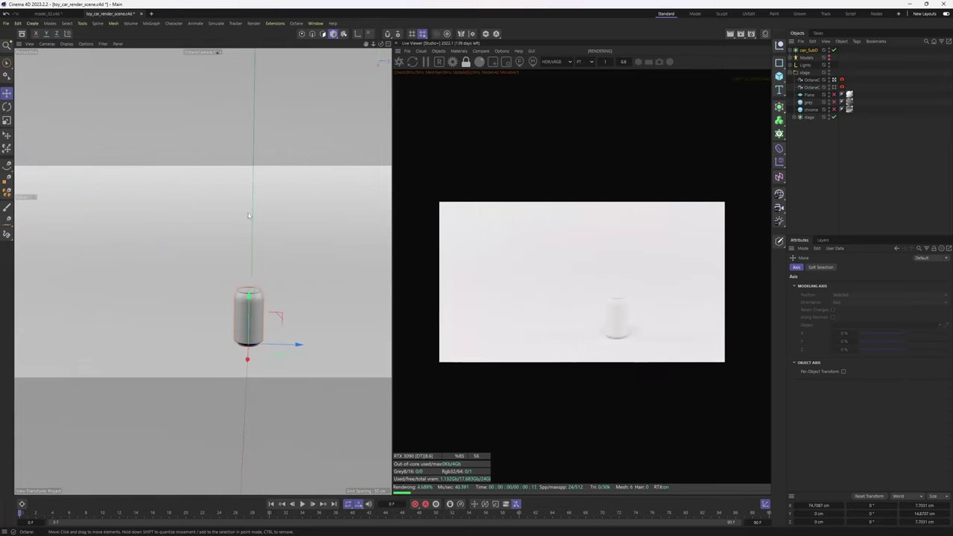
# - Set the duplicated camera's focal length to 250 mm and reframe the view so the whole can fits
pyautogui.click(810, 79)
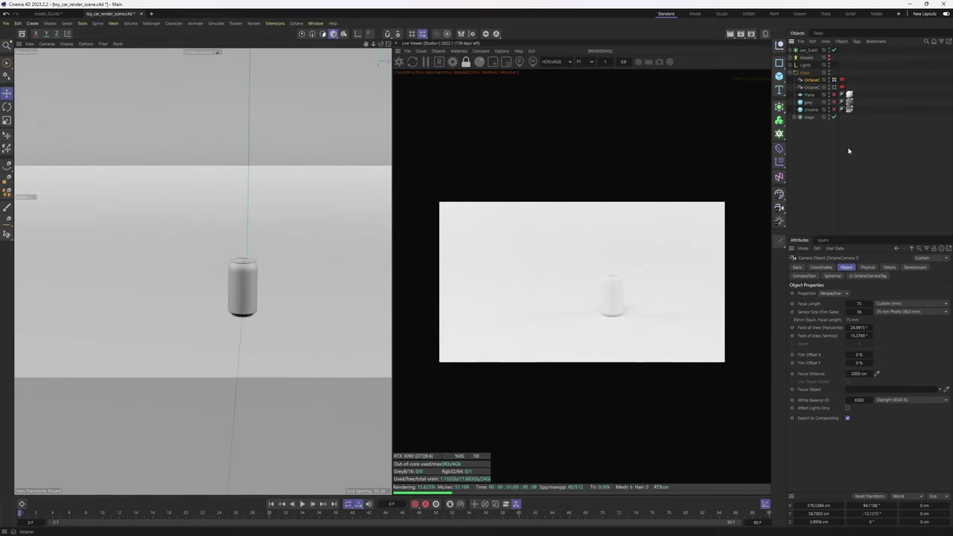
pyautogui.doubleClick(859, 303)
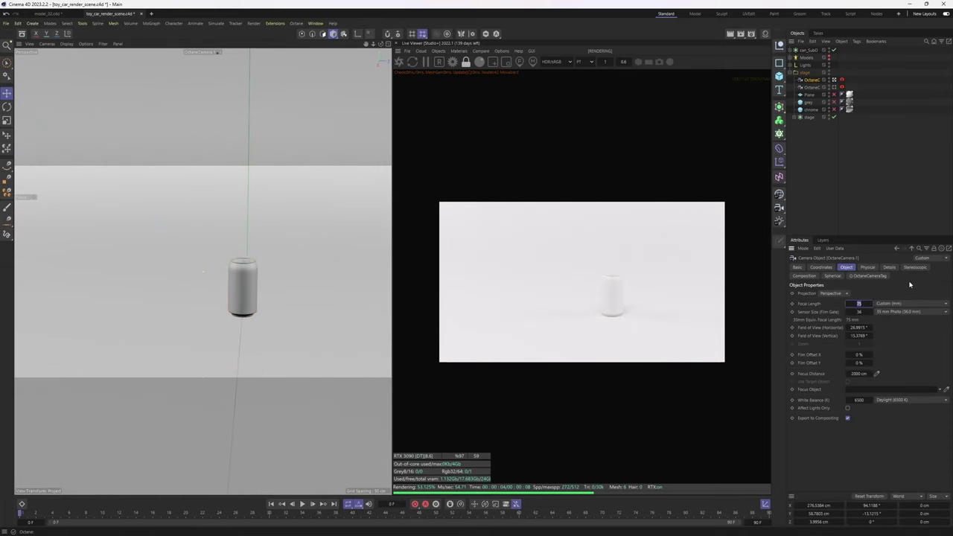
pyautogui.write('250')
pyautogui.press('Return')
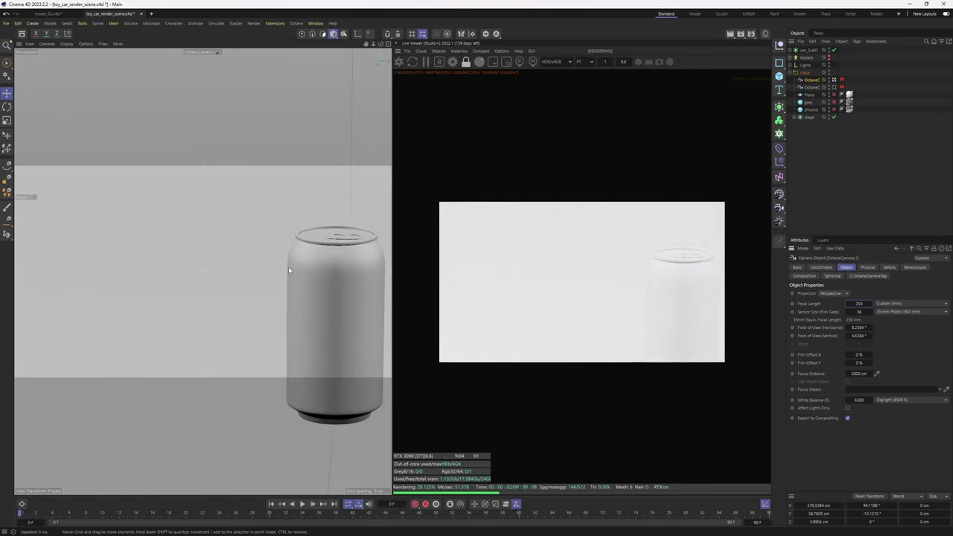
pyautogui.keyDown('alt'); pyautogui.moveTo(288, 267); pyautogui.dragTo(263, 284); pyautogui.keyUp('alt')
pyautogui.keyDown('alt'); pyautogui.moveTo(262, 285); pyautogui.dragTo(207, 326, button='middle'); pyautogui.keyUp('alt')
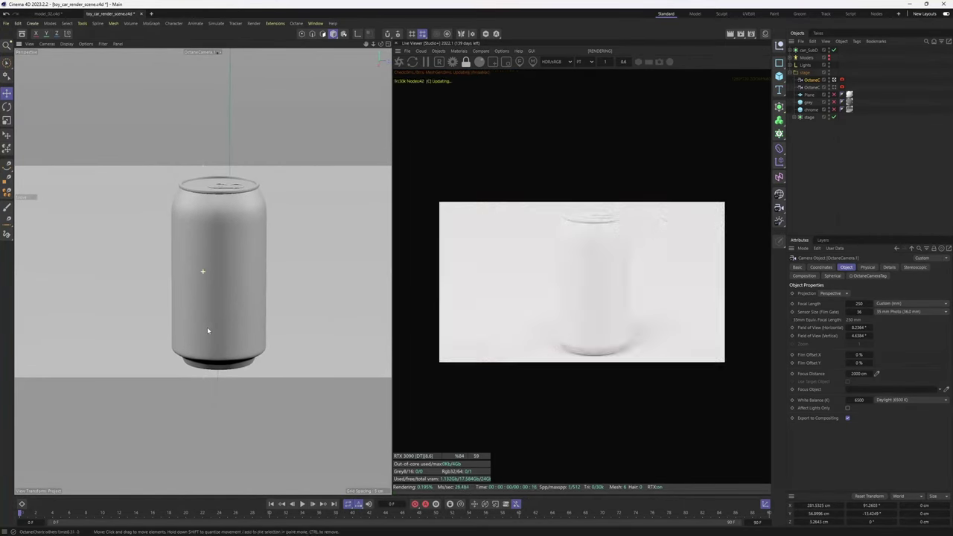
# - Create an Octane Glossy material and open it in the Node Editor
pyautogui.click(460, 51)
pyautogui.moveTo(480, 89)
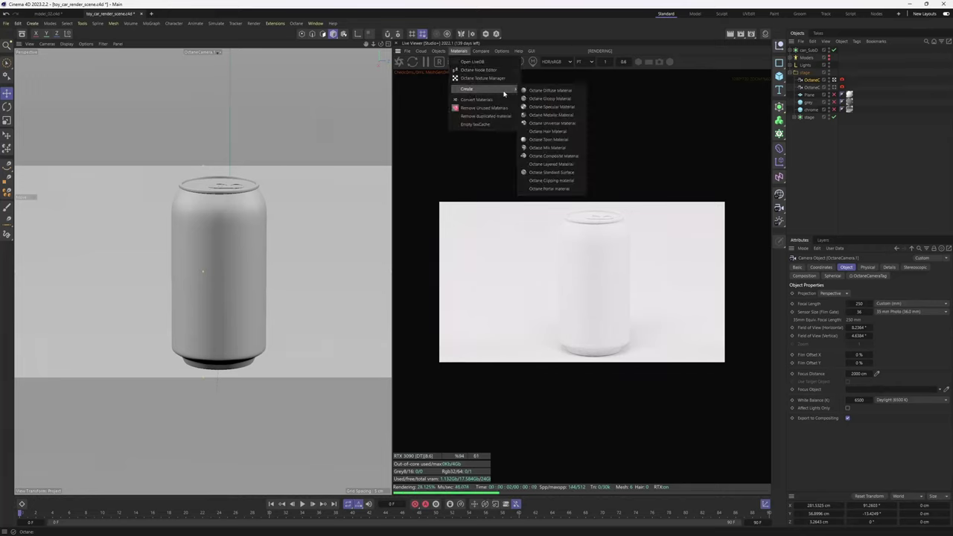
pyautogui.click(568, 100)
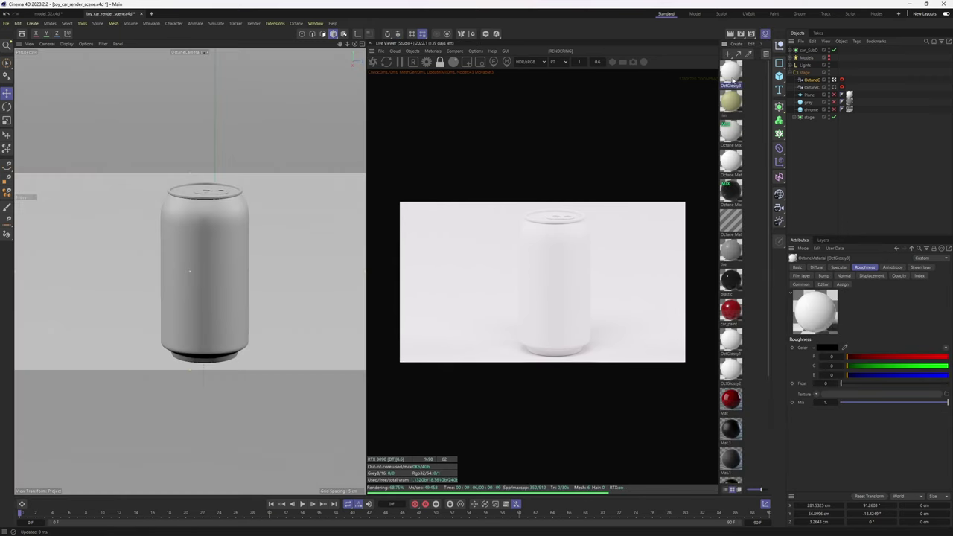
pyautogui.doubleClick(732, 81)
pyautogui.moveTo(744, 74); pyautogui.dragTo(675, 74)
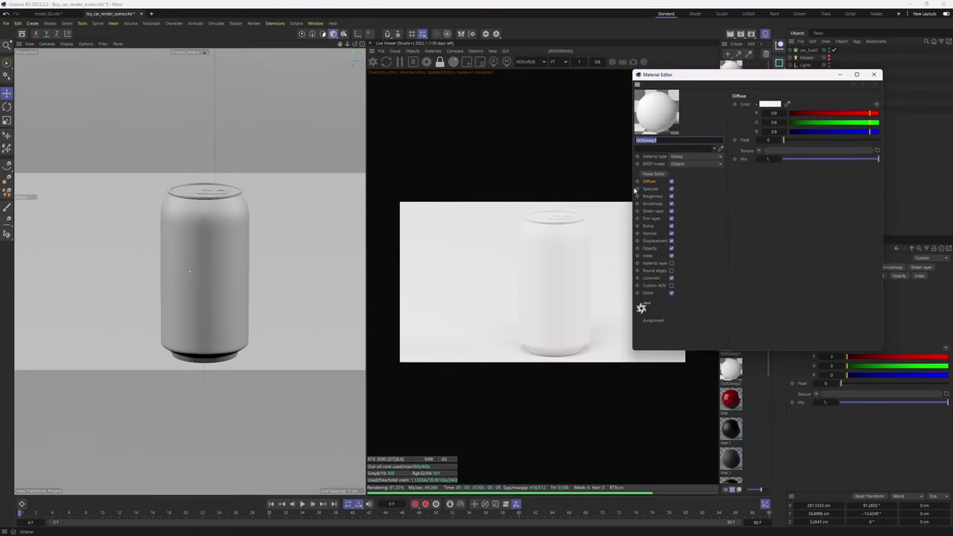
pyautogui.click(653, 174)
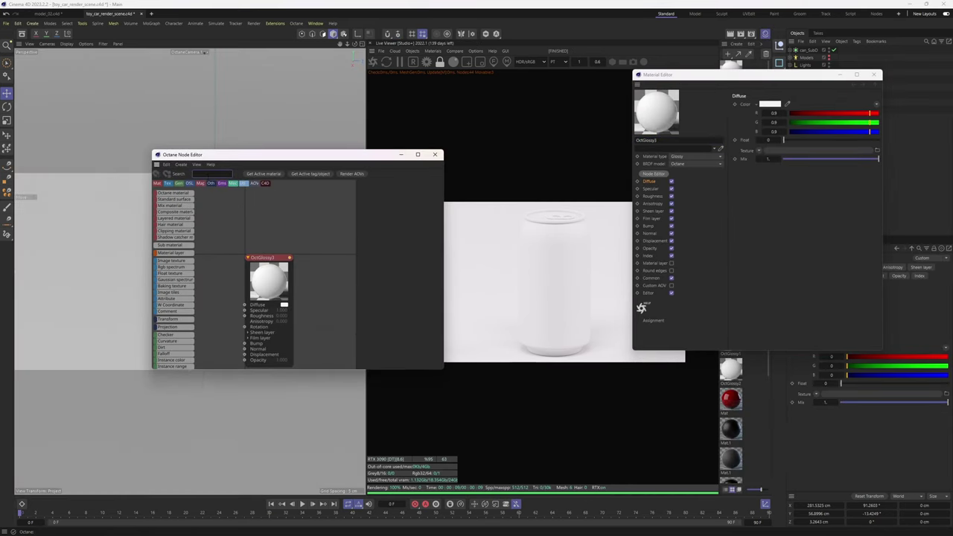
# - Add an Image Texture node loaded with can_design_01 from source_images and connect it to the glossy material's Diffuse
pyautogui.write('image')
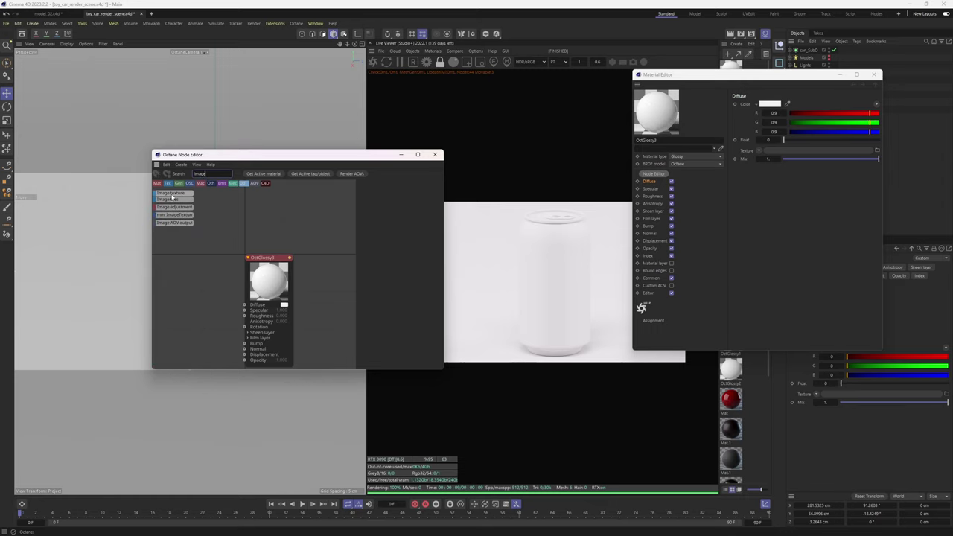
pyautogui.moveTo(172, 198); pyautogui.dragTo(205, 297)
pyautogui.click(256, 244)
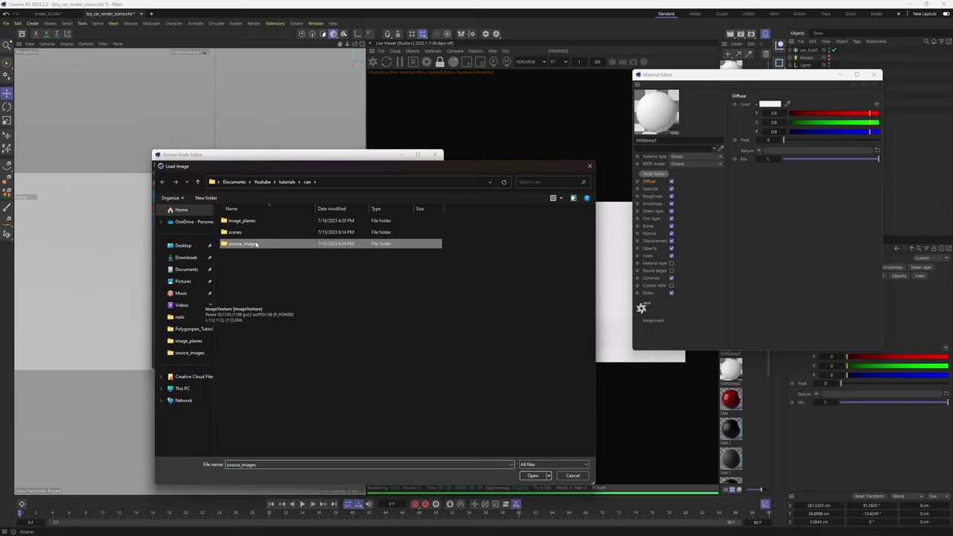
pyautogui.doubleClick(256, 245)
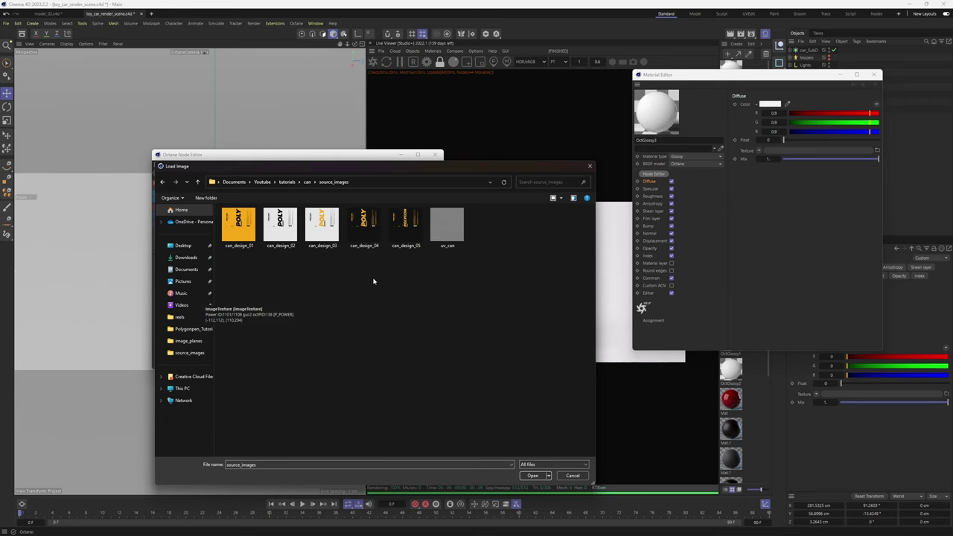
pyautogui.doubleClick(238, 225)
pyautogui.moveTo(221, 299); pyautogui.dragTo(244, 305)
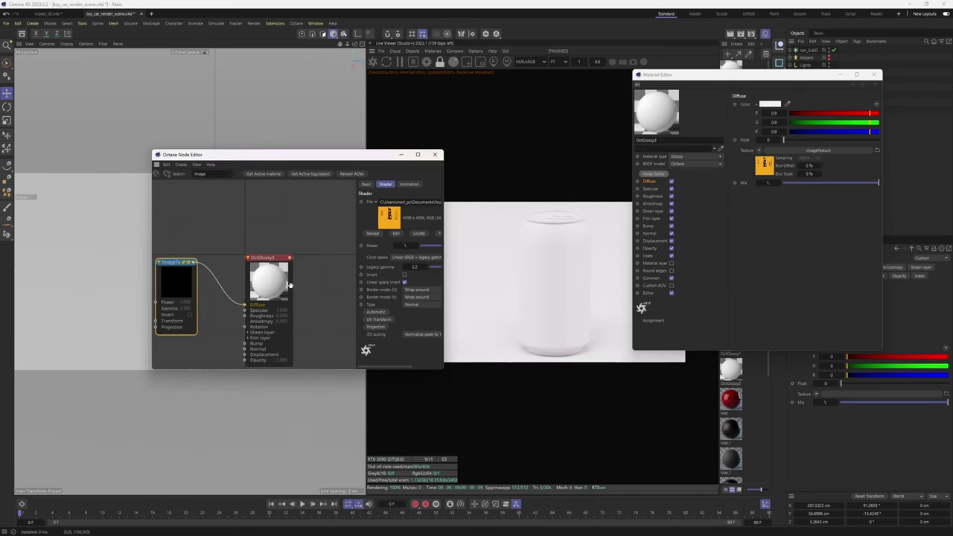
pyautogui.click(290, 285)
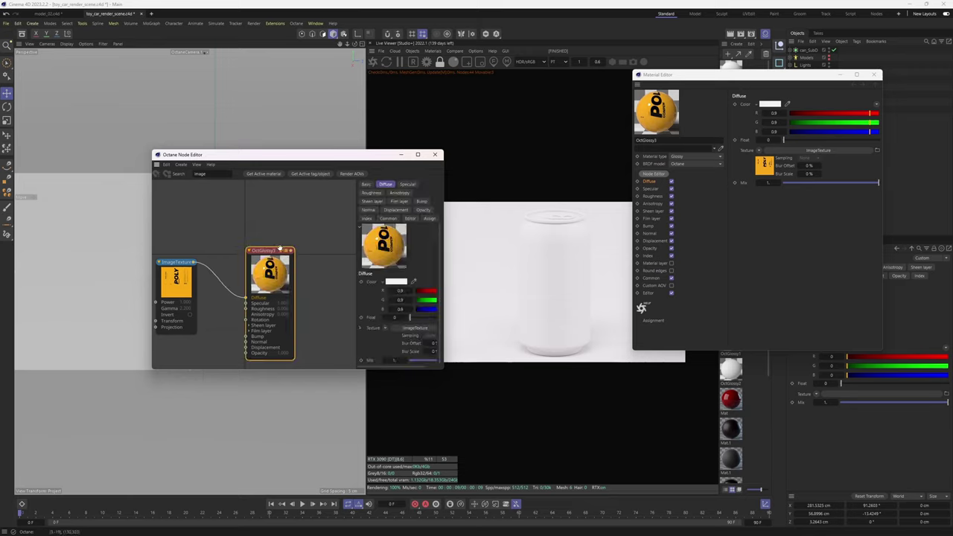
pyautogui.click(435, 156)
# - Set the label material's roughness float to 0.3 and close the material's settings
pyautogui.click(653, 197)
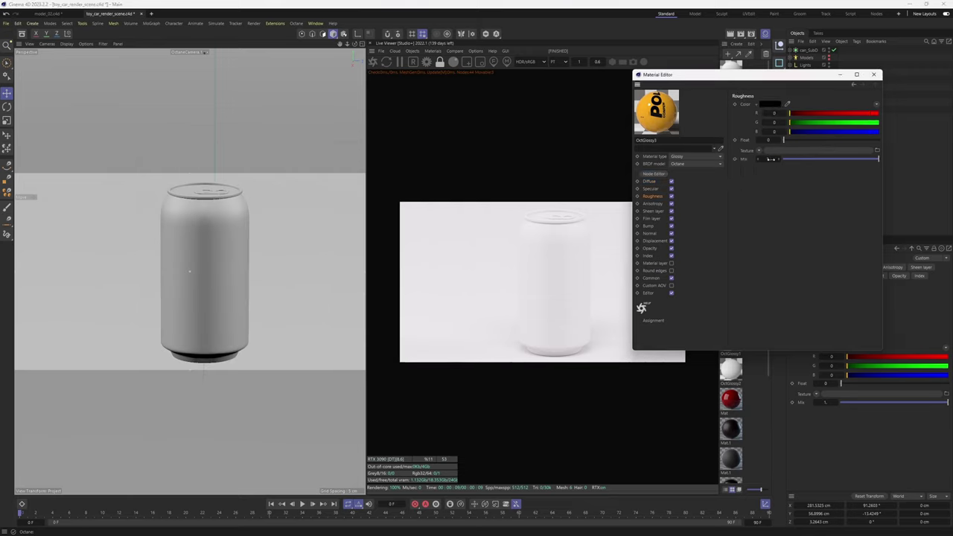
pyautogui.write('0.3')
pyautogui.press('Return')
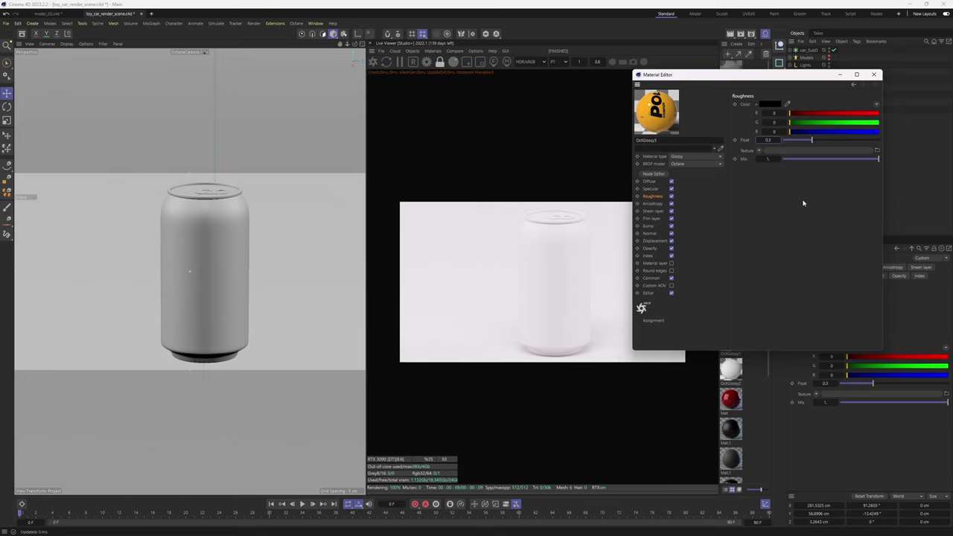
pyautogui.click(873, 75)
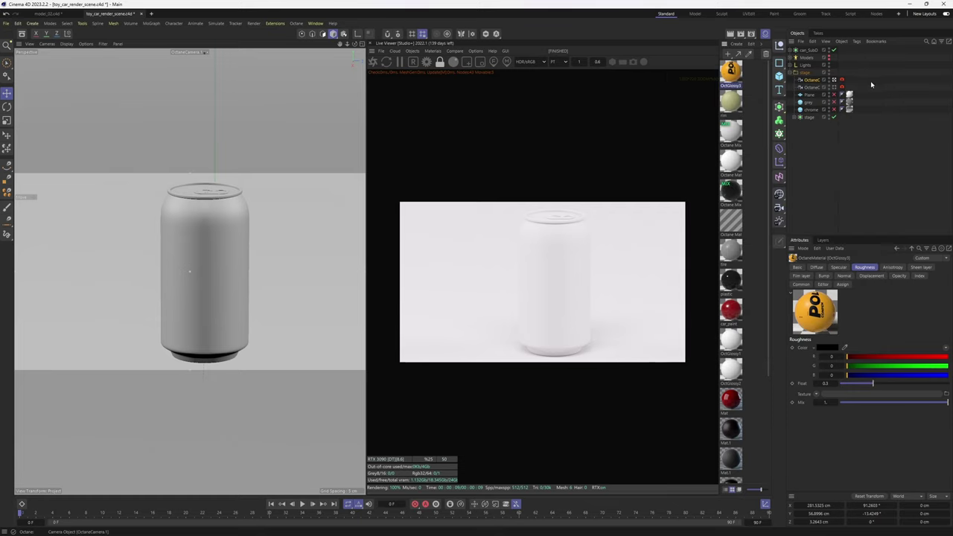
# - Apply the label material to the can body mesh inside can_SubD
pyautogui.click(792, 72)
pyautogui.click(790, 50)
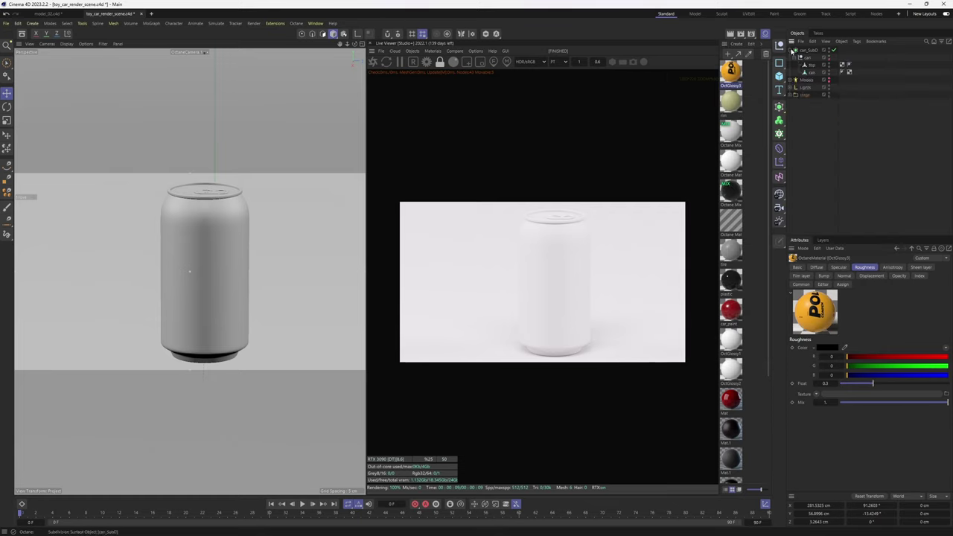
pyautogui.moveTo(810, 72); pyautogui.dragTo(811, 72)
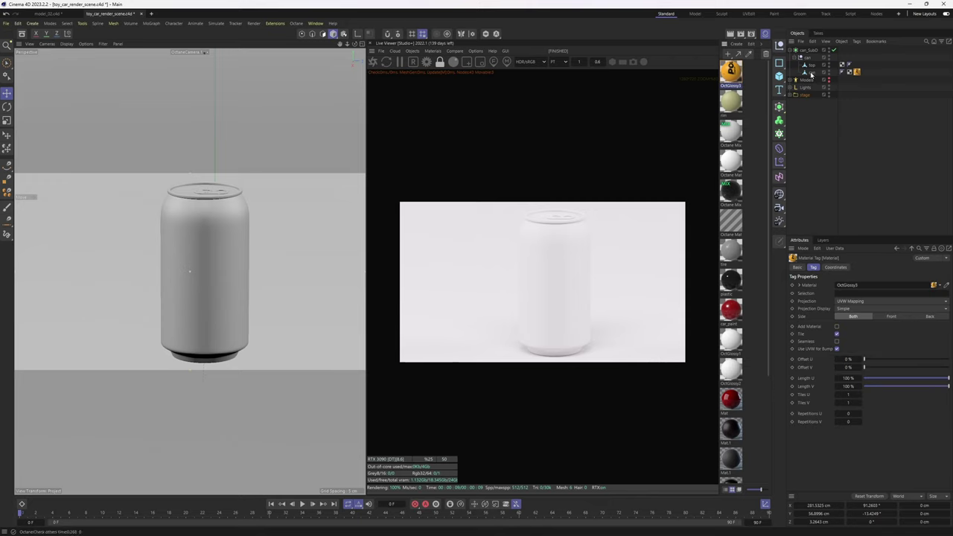
pyautogui.click(854, 143)
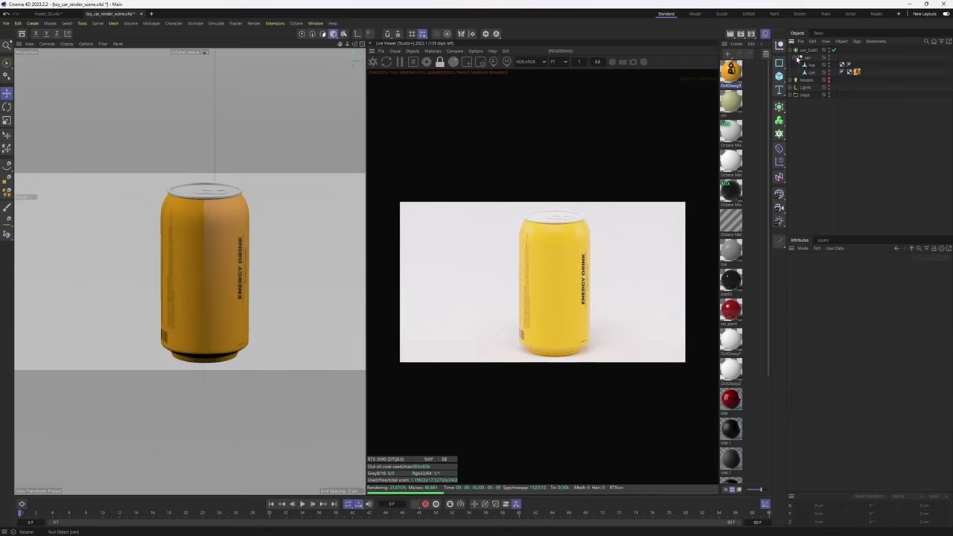
# - Rotate the whole can about its vertical axis to about -174° so the POLY logo faces the camera
pyautogui.click(791, 50)
pyautogui.click(805, 50)
pyautogui.press('r')
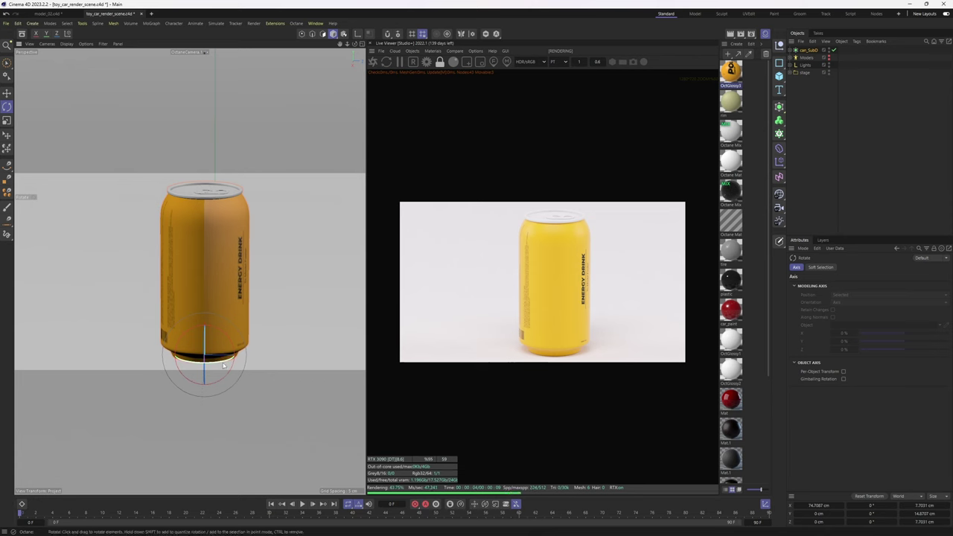
pyautogui.moveTo(224, 365); pyautogui.dragTo(128, 335)
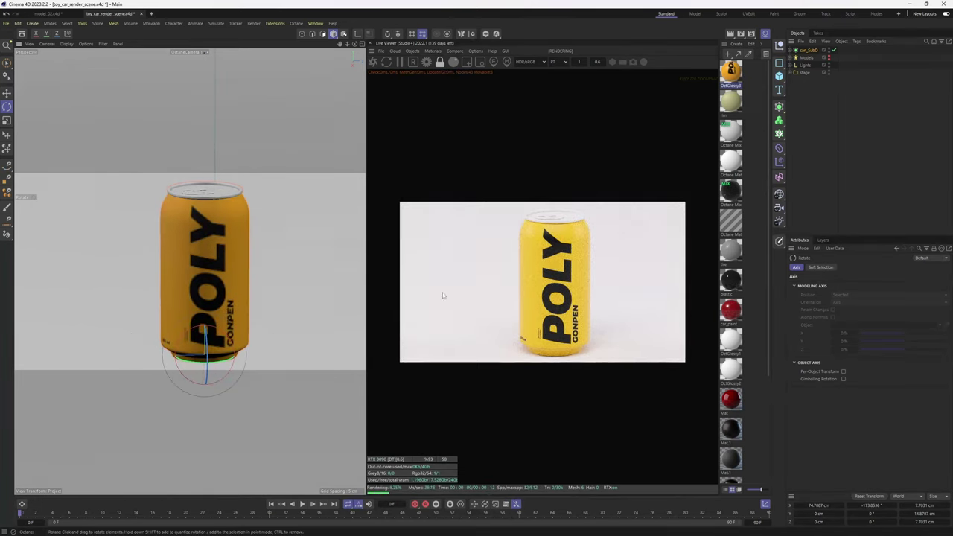
# - Create a second Octane Glossy material and set its diffuse color to near black
pyautogui.click(433, 50)
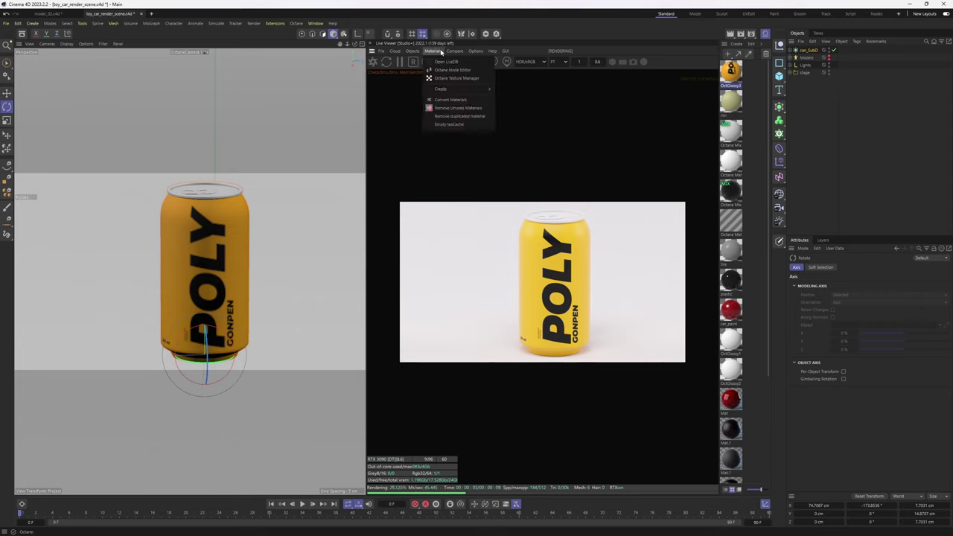
pyautogui.moveTo(469, 88)
pyautogui.click(533, 100)
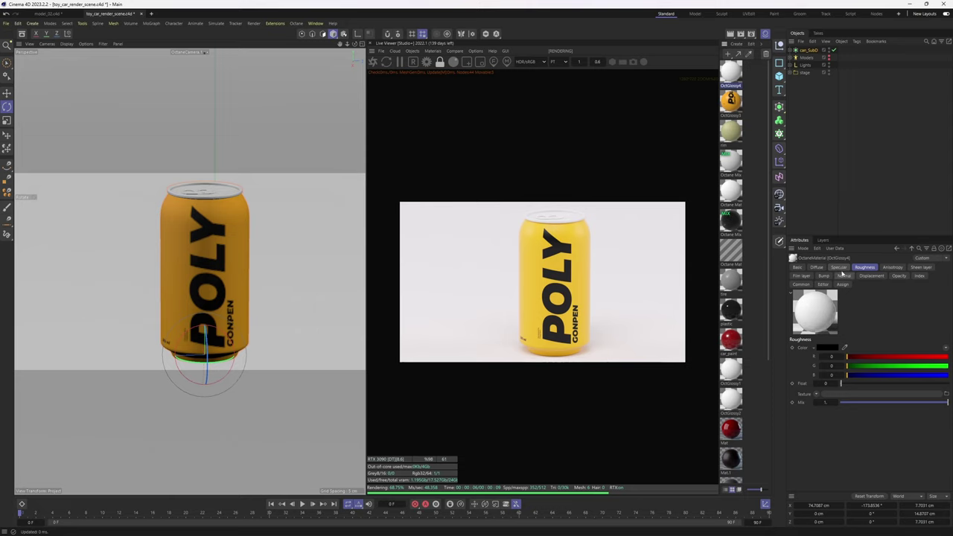
pyautogui.click(817, 266)
pyautogui.click(826, 347)
pyautogui.moveTo(769, 398); pyautogui.dragTo(767, 437)
pyautogui.click(902, 357)
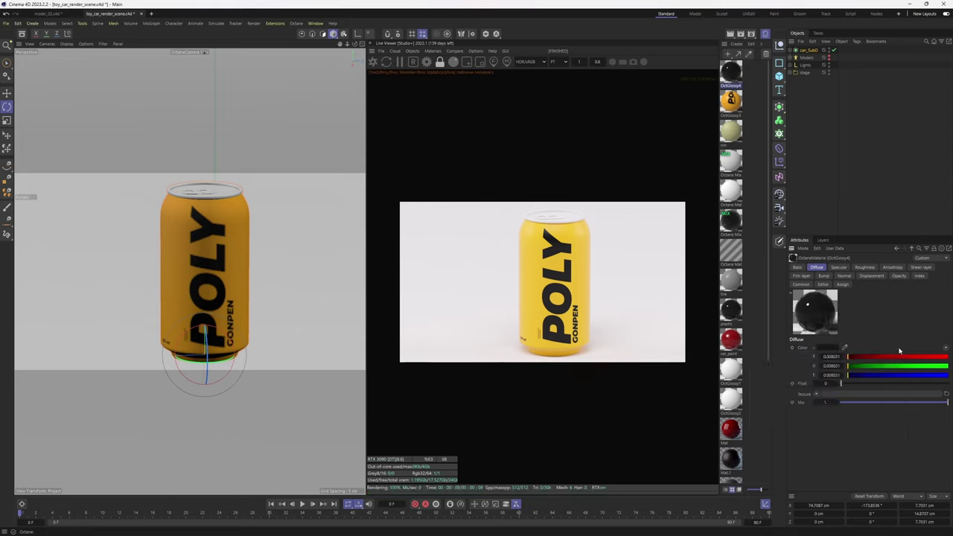
# - Set the dark glossy material's index to 6 and apply it to the can's top mesh
pyautogui.click(920, 276)
pyautogui.click(837, 348)
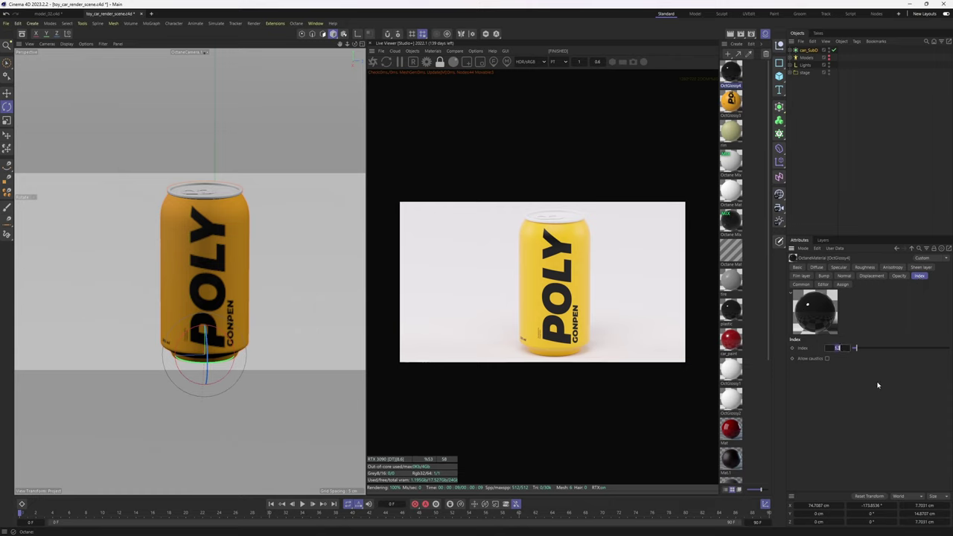
pyautogui.write('6')
pyautogui.press('Return')
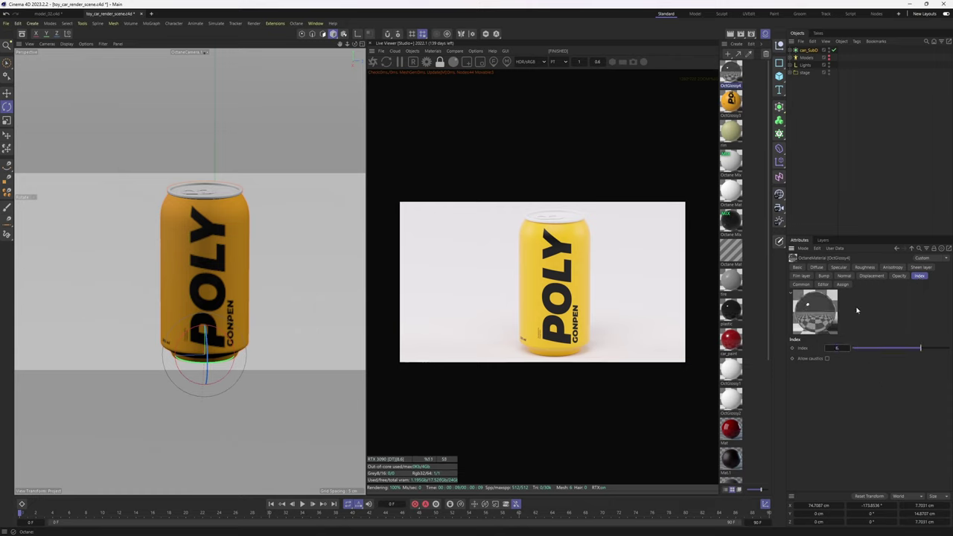
pyautogui.click(790, 50)
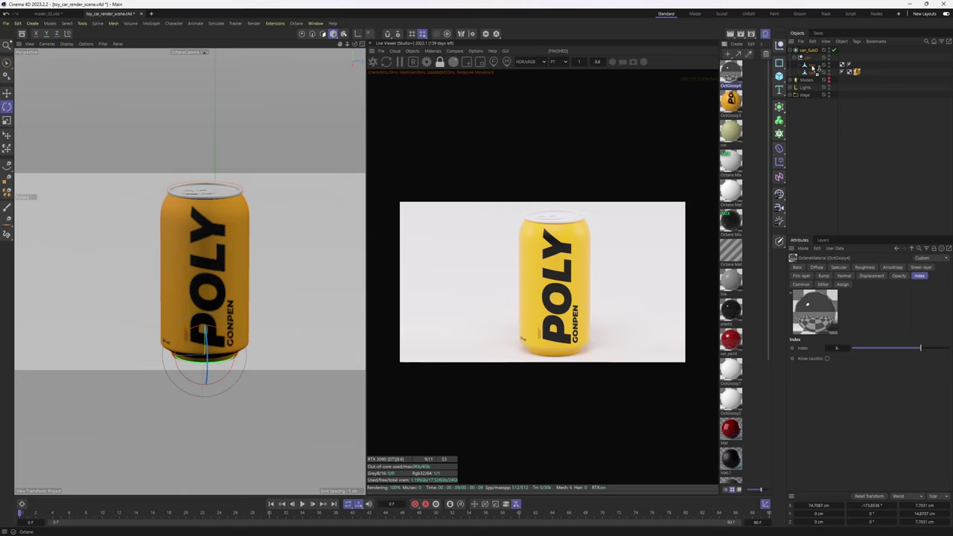
pyautogui.moveTo(813, 68); pyautogui.dragTo(811, 65)
# - Set the can top material's roughness float to 0.5 for a brushed metal look
pyautogui.click(731, 74)
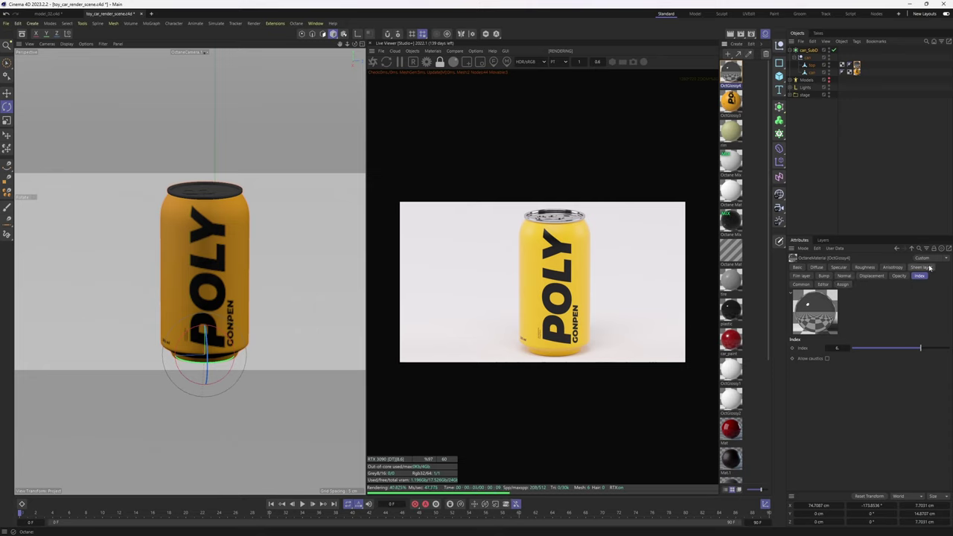
pyautogui.click(865, 266)
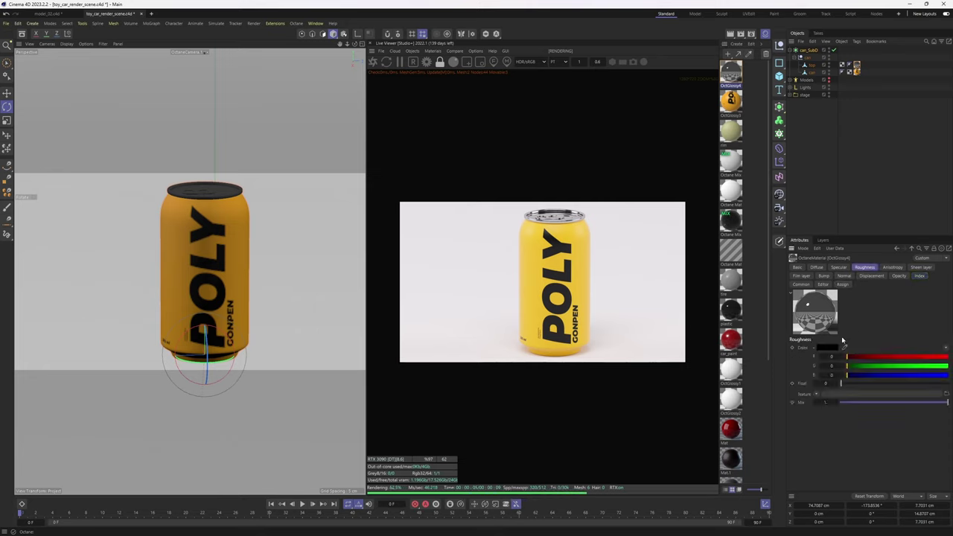
pyautogui.doubleClick(826, 383)
pyautogui.write('.0.5')
pyautogui.press('Return')
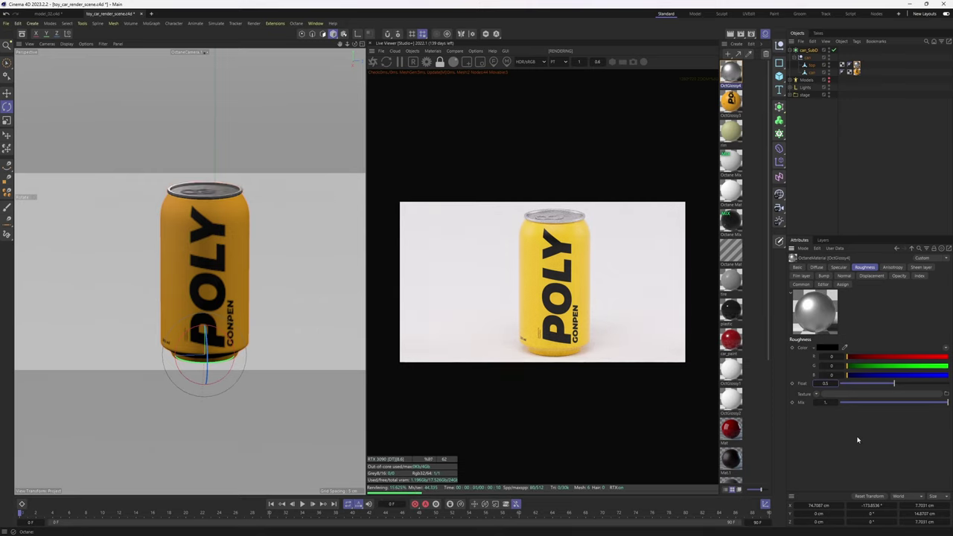
pyautogui.click(853, 150)
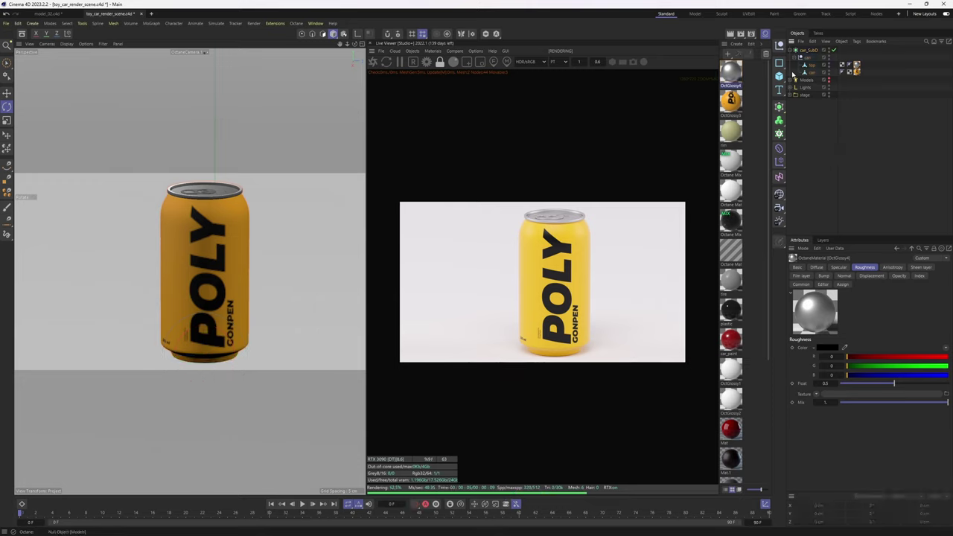
# - Lower the render camera's Octane imager gamma to 0.7
pyautogui.click(793, 75)
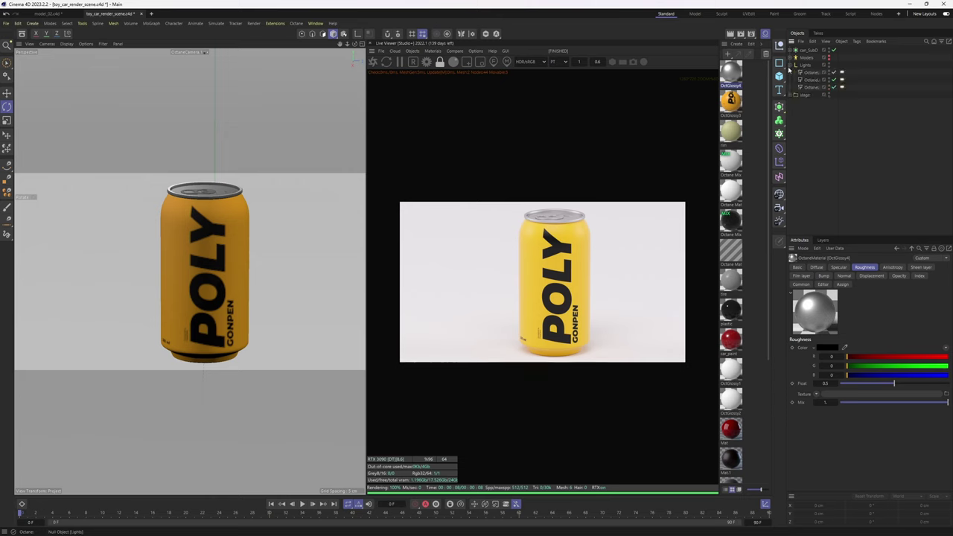
pyautogui.click(795, 72)
pyautogui.click(842, 79)
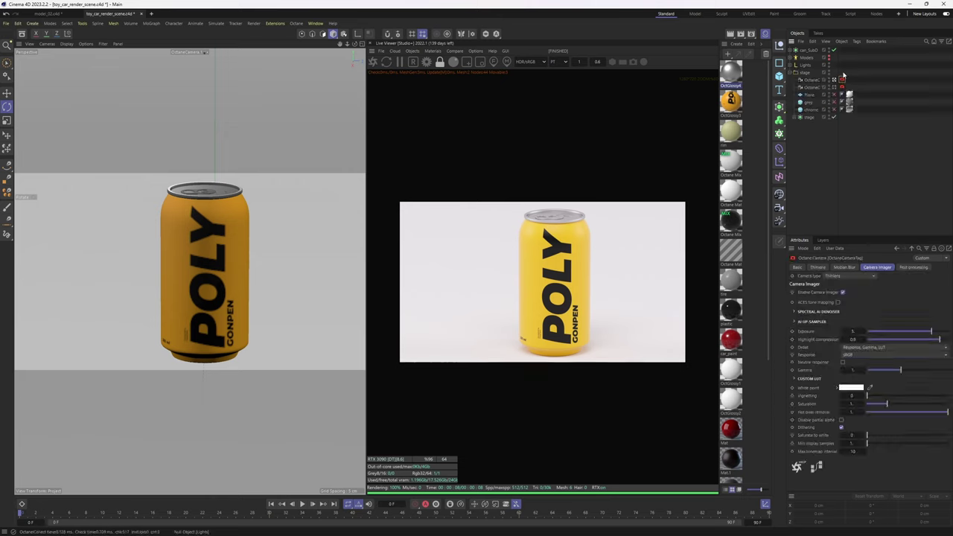
pyautogui.click(853, 370)
pyautogui.write('0.8')
pyautogui.press('Return')
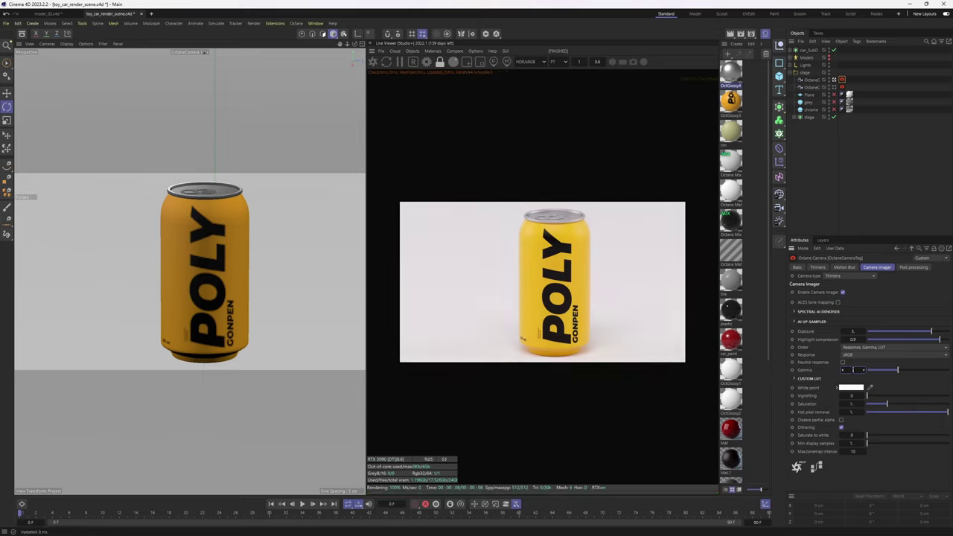
pyautogui.write('0.7')
pyautogui.press('Return')
# - Try rotating the can further about its vertical axis and undo the rotation
pyautogui.moveTo(223, 283)
pyautogui.keyDown('alt'); pyautogui.mouseDown()
pyautogui.moveTo(223, 271)
pyautogui.moveTo(245, 286)
pyautogui.moveTo(232, 288)
pyautogui.mouseUp(); pyautogui.keyUp('alt')
pyautogui.click(227, 298)
pyautogui.moveTo(215, 365); pyautogui.dragTo(185, 364)
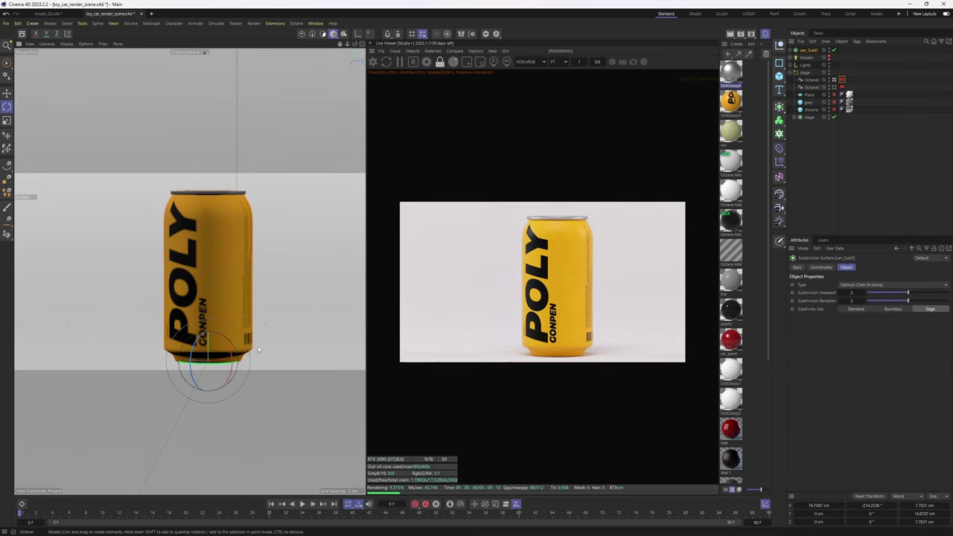
pyautogui.hotkey('ctrl', 'z')
pyautogui.hotkey('ctrl', 'z')
pyautogui.click(846, 183)
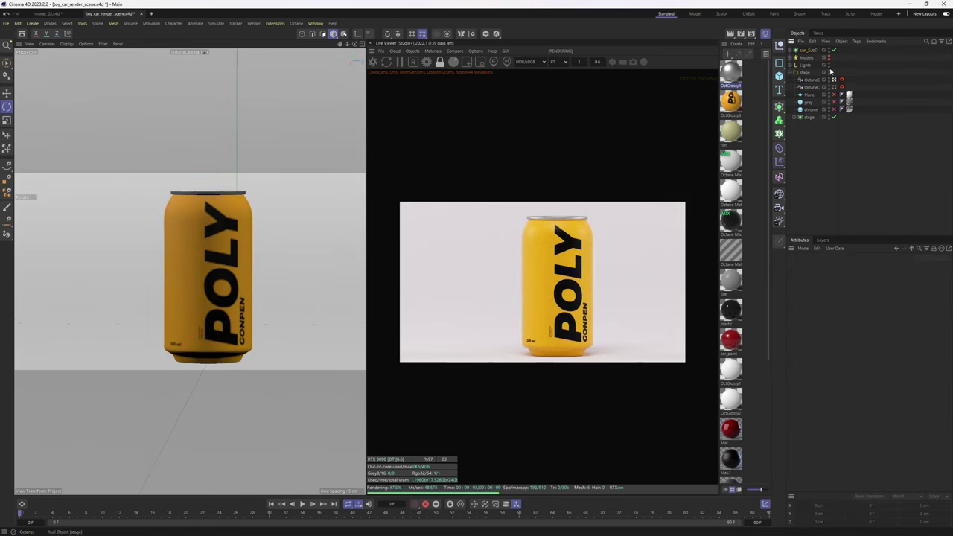
# - Test the render with only the second Octane light in the Lights group disabled and re-enable it
pyautogui.click(790, 72)
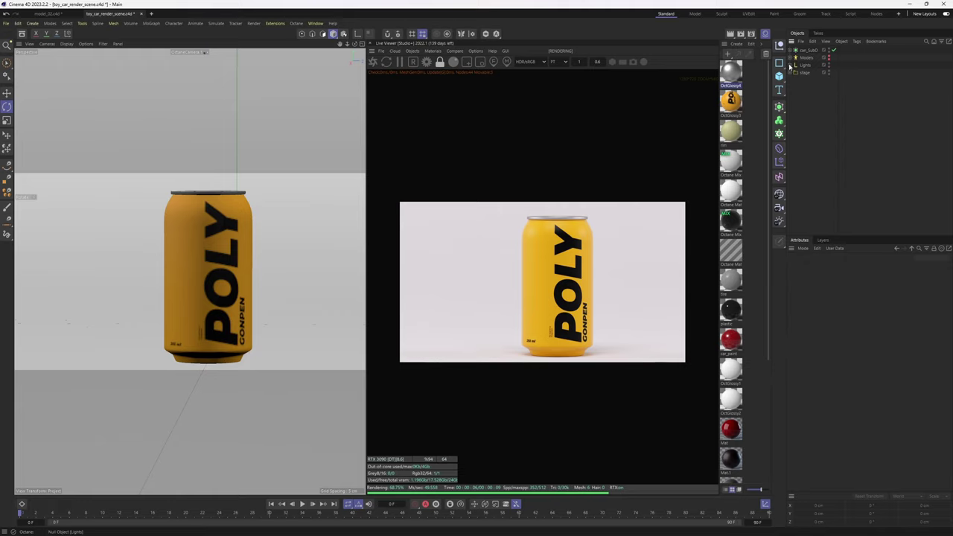
pyautogui.click(790, 65)
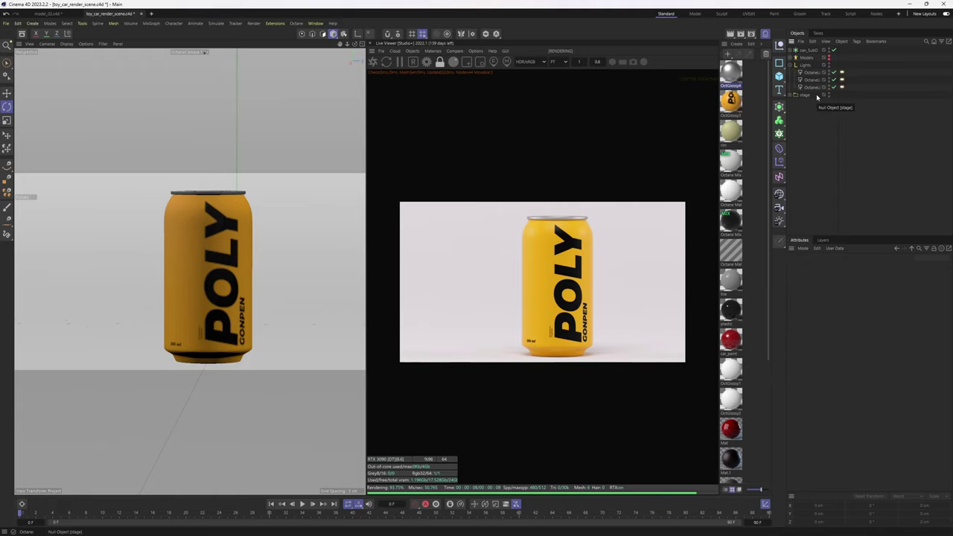
pyautogui.click(835, 81)
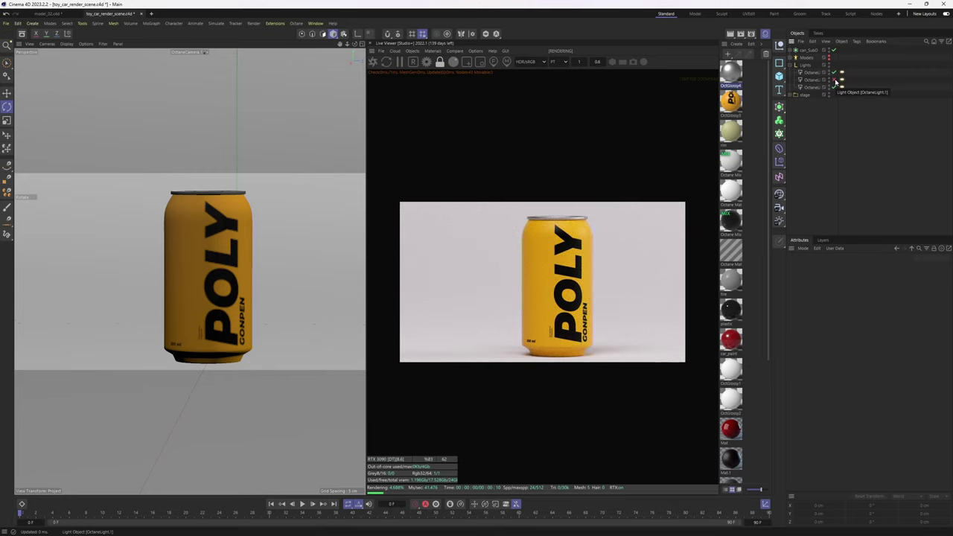
pyautogui.click(834, 80)
# - Compare the render with the last Octane light in the Lights group on and off, leaving it disabled
pyautogui.click(834, 88)
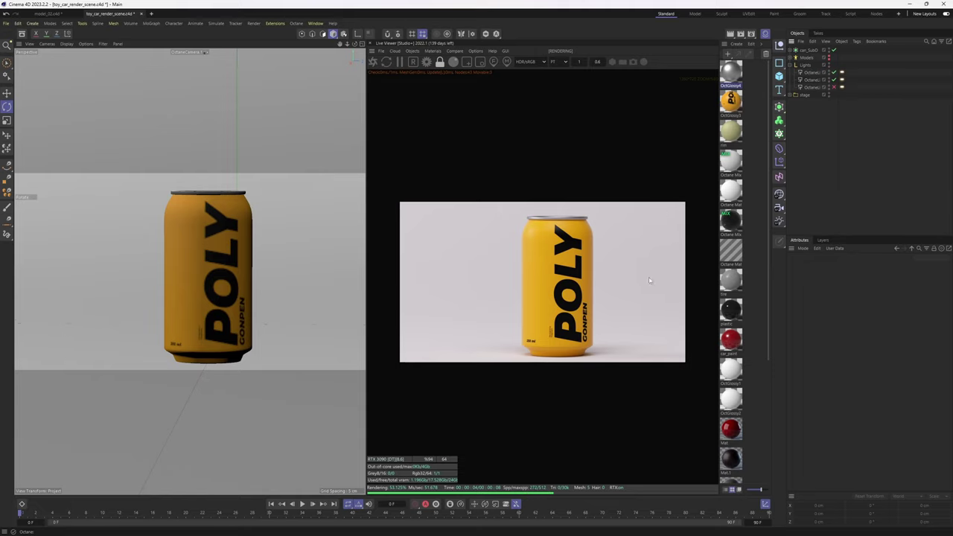
pyautogui.click(834, 87)
pyautogui.click(834, 87)
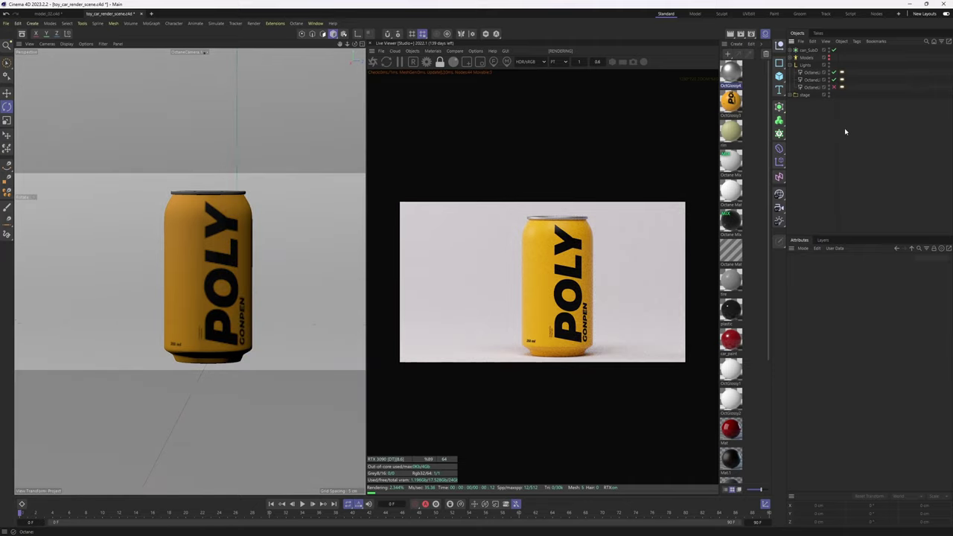
pyautogui.click(834, 87)
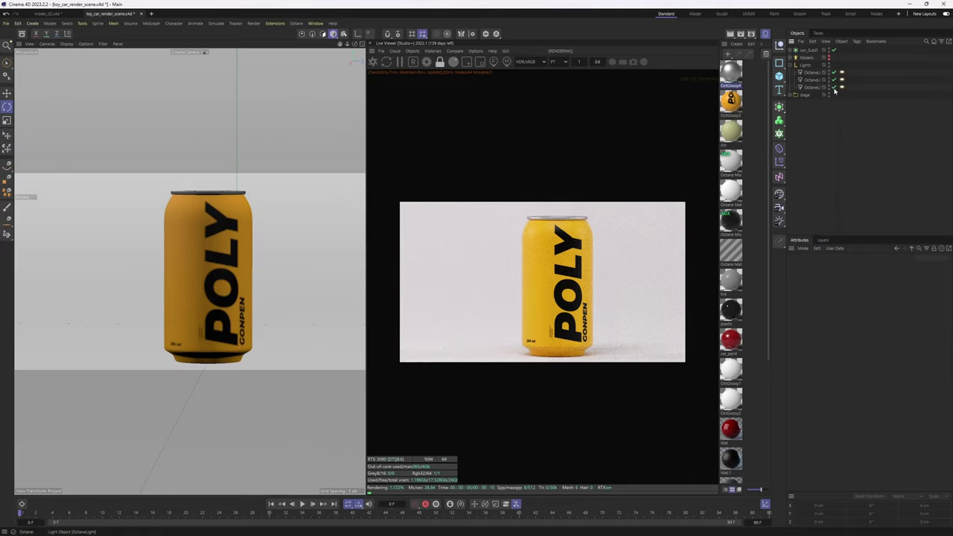
pyautogui.click(834, 87)
pyautogui.click(804, 87)
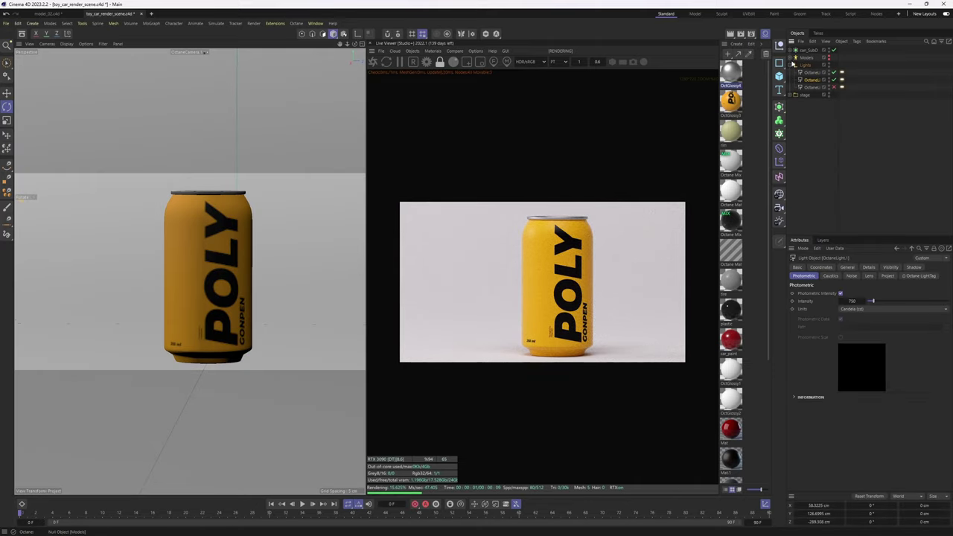
pyautogui.click(790, 65)
# - Duplicate the can along the Z axis, placing the copy beside the original at about Z -1.8 cm
pyautogui.click(809, 50)
pyautogui.press('e')
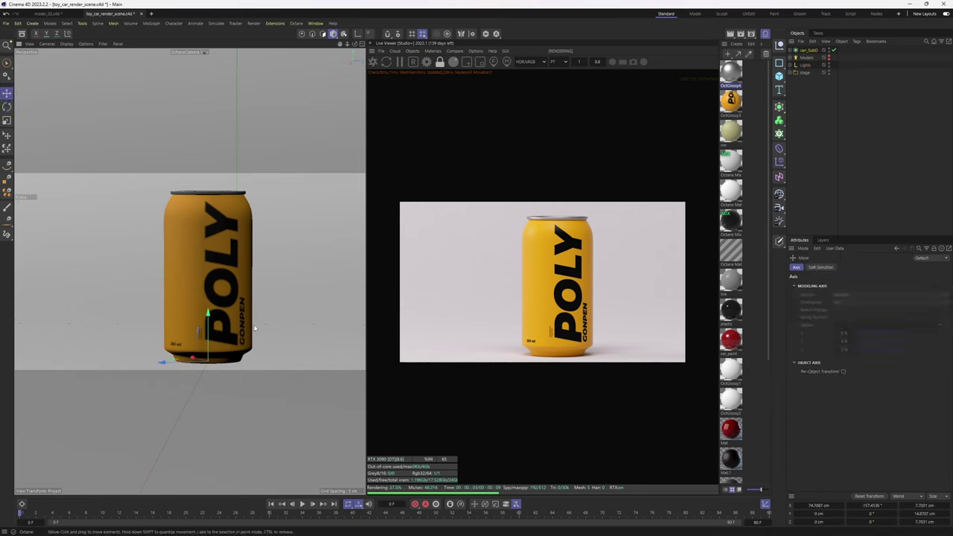
pyautogui.moveTo(255, 359); pyautogui.dragTo(236, 364)
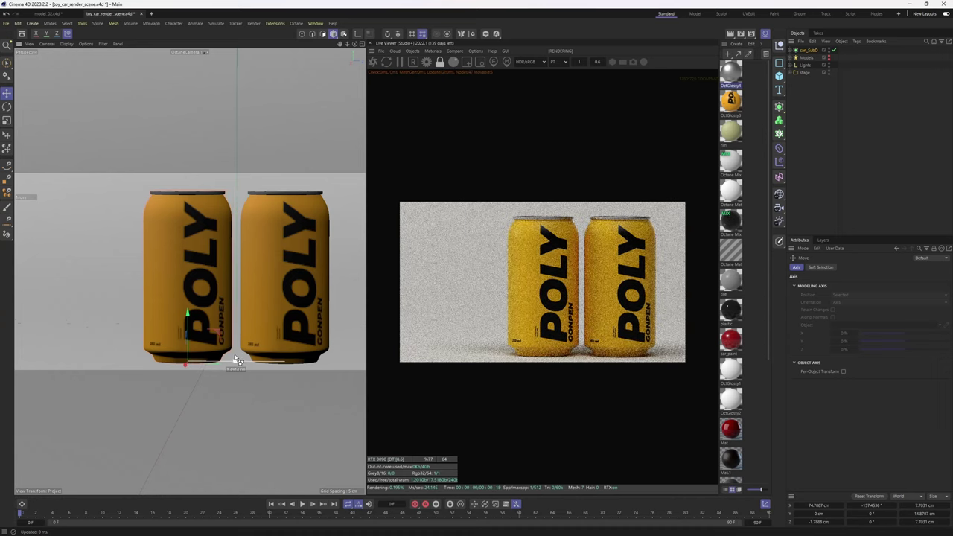
# - Duplicate the yellow label material and load can_design_02 as the copy's diffuse image texture, without copying the image to the project
pyautogui.click(731, 99)
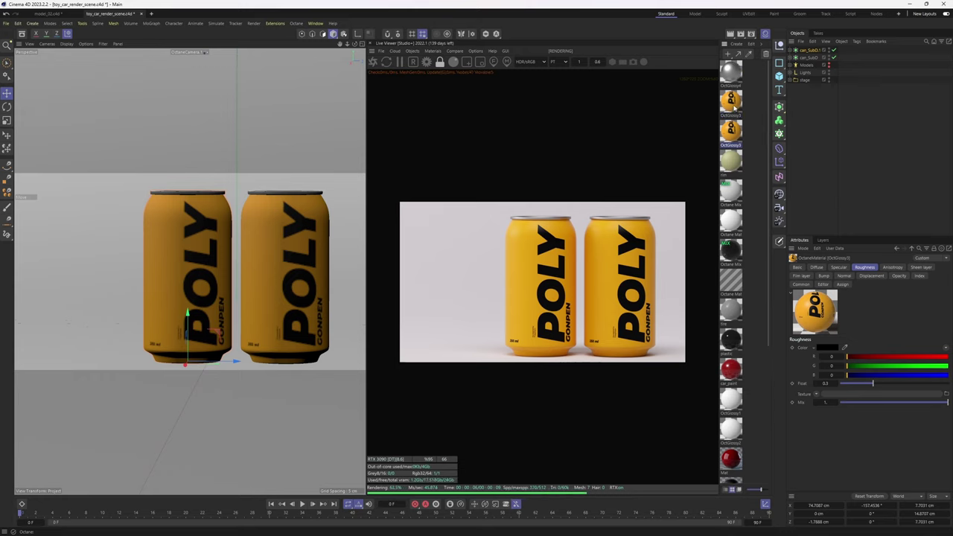
pyautogui.doubleClick(730, 99)
pyautogui.click(720, 207)
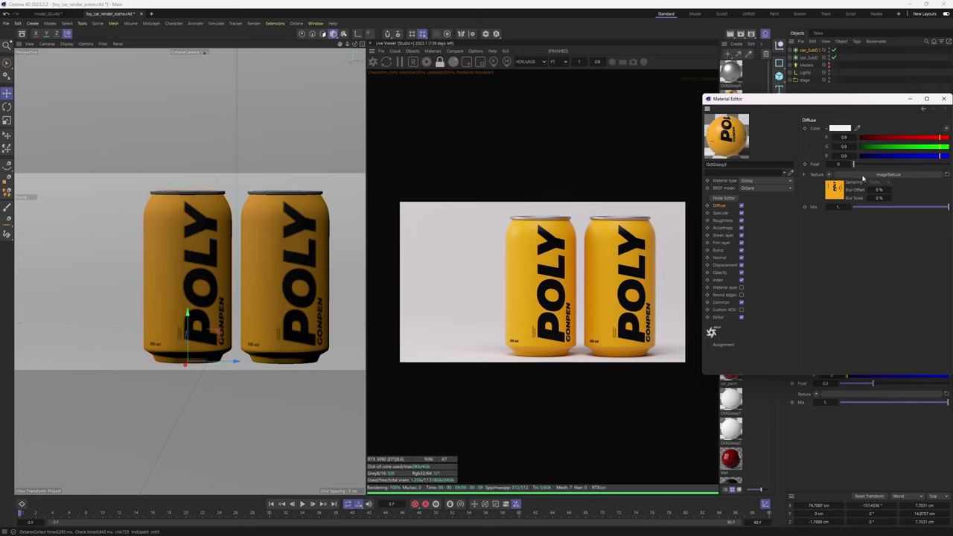
pyautogui.click(893, 175)
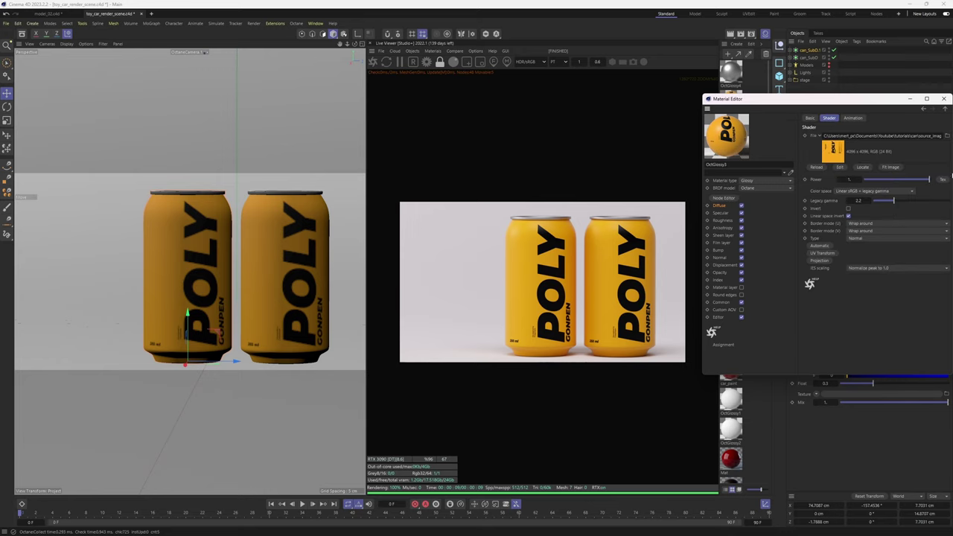
pyautogui.click(946, 136)
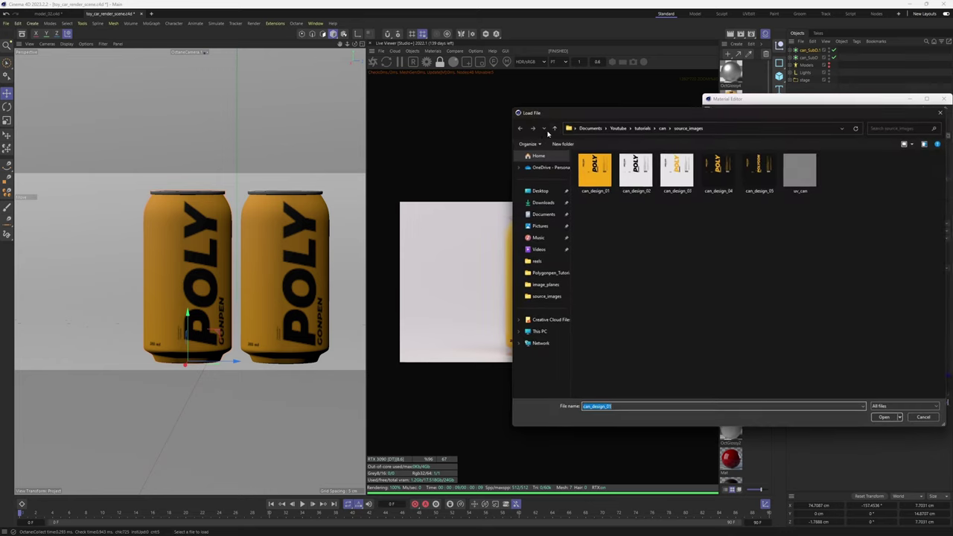
pyautogui.doubleClick(635, 173)
pyautogui.click(530, 305)
# - Apply the white label material to the copied can's body mesh and duplicate that can in the object hierarchy
pyautogui.click(793, 50)
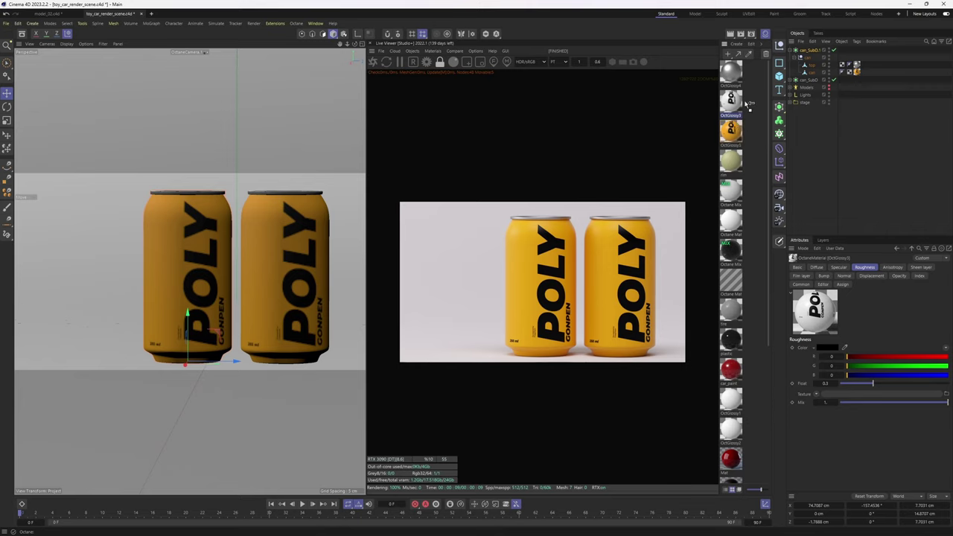
pyautogui.moveTo(858, 72); pyautogui.dragTo(858, 73)
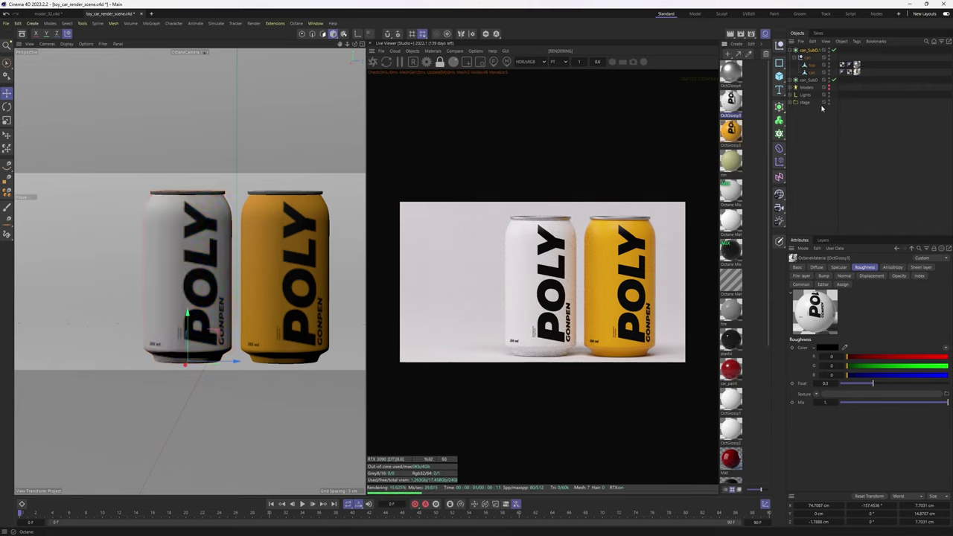
pyautogui.click(793, 50)
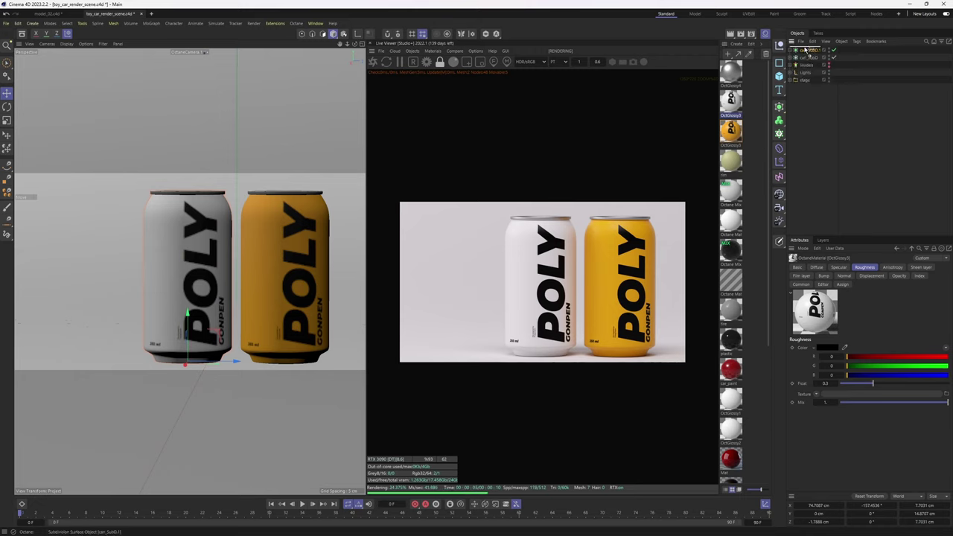
pyautogui.keyDown('ctrl'); pyautogui.moveTo(805, 50); pyautogui.dragTo(805, 47); pyautogui.keyUp('ctrl')
# - Duplicate the white label material and replace the copy's diffuse image texture with can_design_04
pyautogui.click(731, 102)
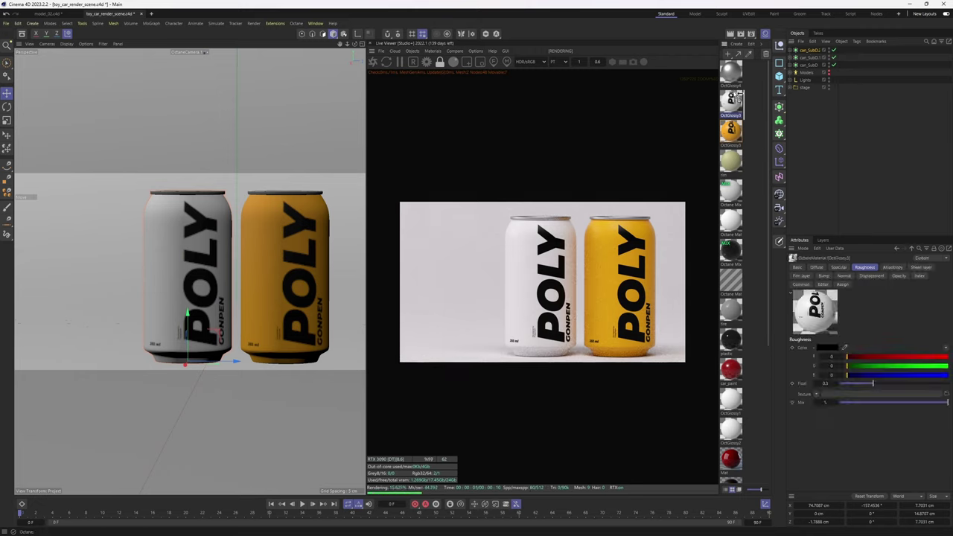
pyautogui.doubleClick(730, 99)
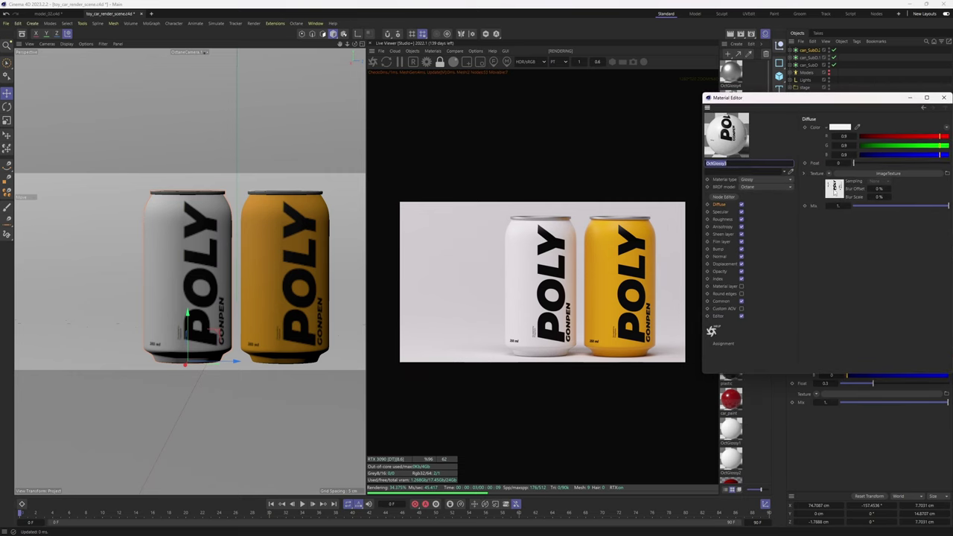
pyautogui.click(861, 173)
pyautogui.click(945, 136)
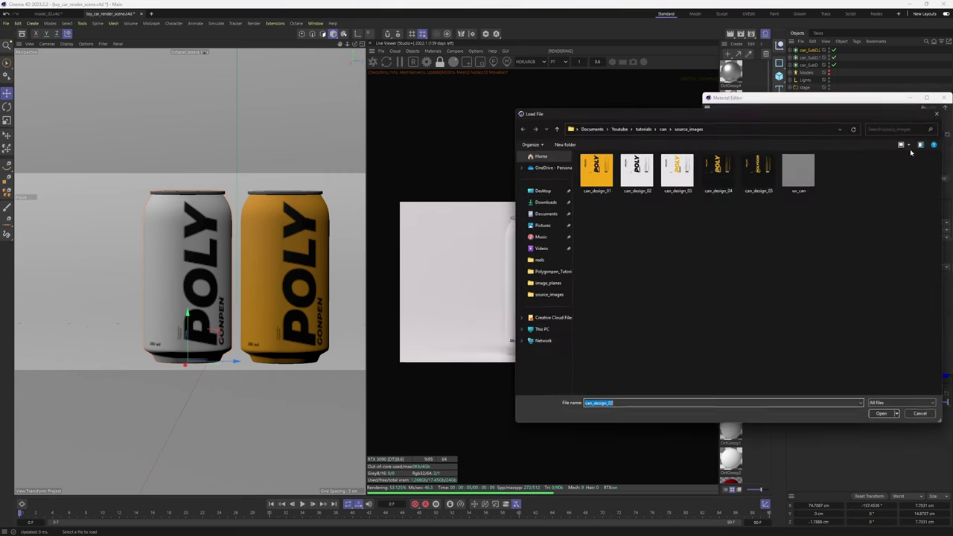
pyautogui.doubleClick(717, 169)
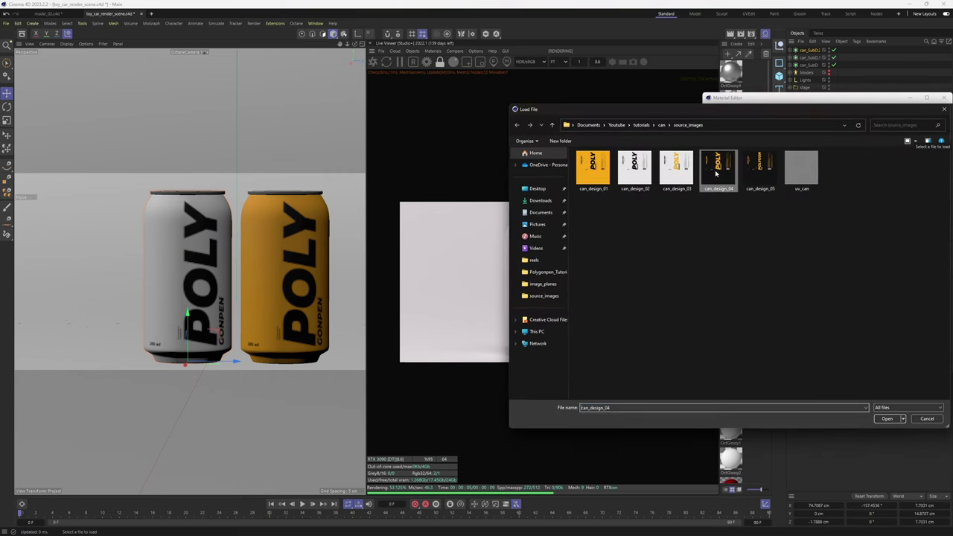
pyautogui.click(530, 306)
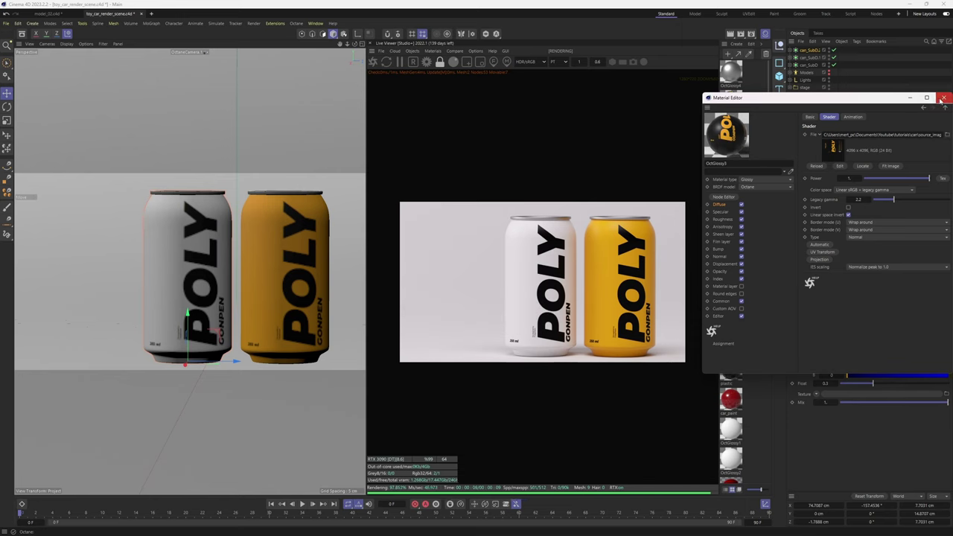
pyautogui.click(943, 97)
# - Move the newest can along Z to about -10.5 cm and apply the black label material to its body mesh
pyautogui.click(730, 104)
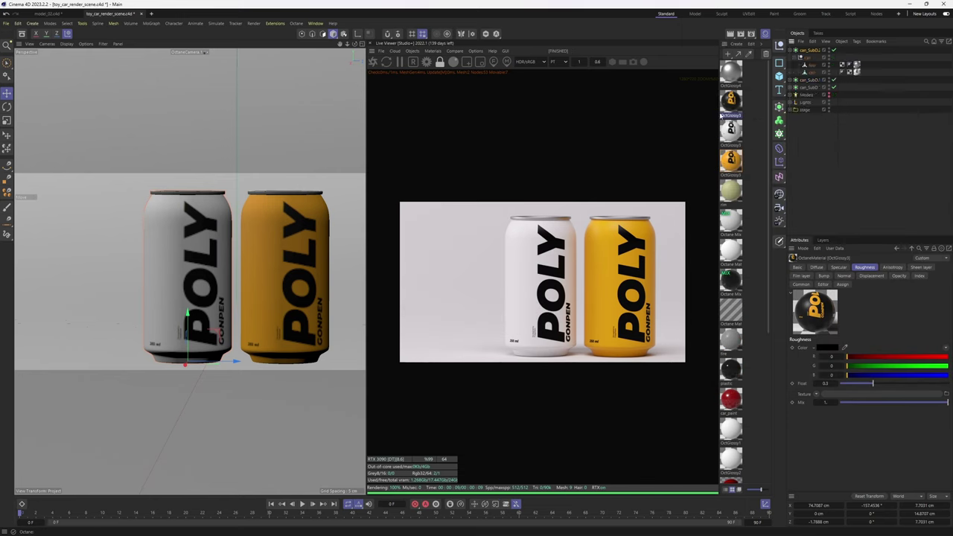
pyautogui.keyDown('ctrl'); pyautogui.moveTo(235, 366); pyautogui.dragTo(136, 363); pyautogui.keyUp('ctrl')
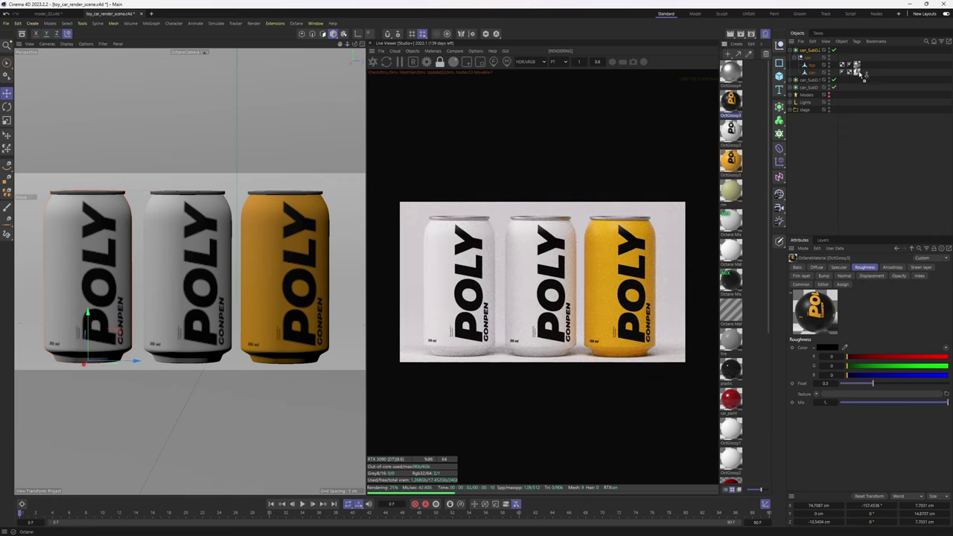
pyautogui.moveTo(860, 73); pyautogui.dragTo(858, 73)
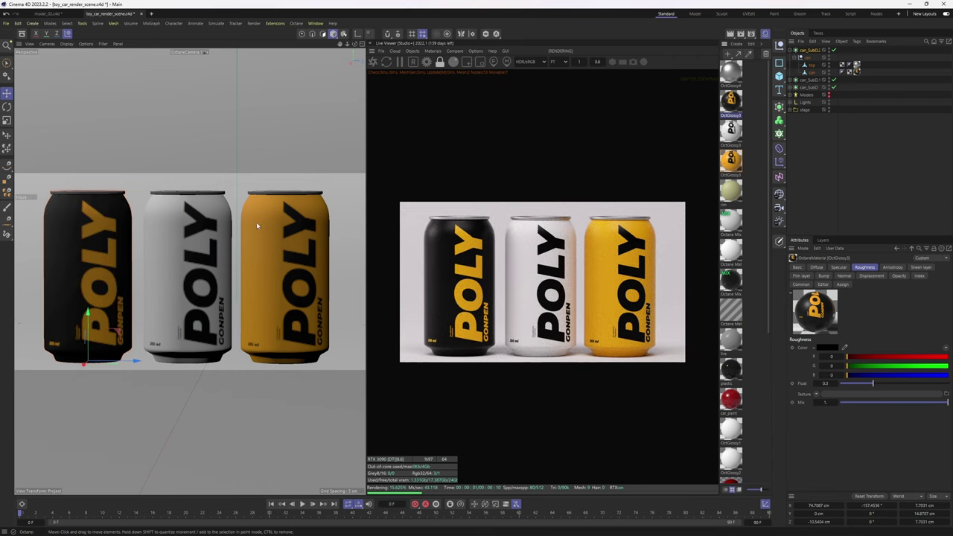
# - Duplicate the black can along the Z axis to place a fourth can at the end of the row
pyautogui.keyDown('alt'); pyautogui.moveTo(257, 231); pyautogui.dragTo(253, 263); pyautogui.keyUp('alt')
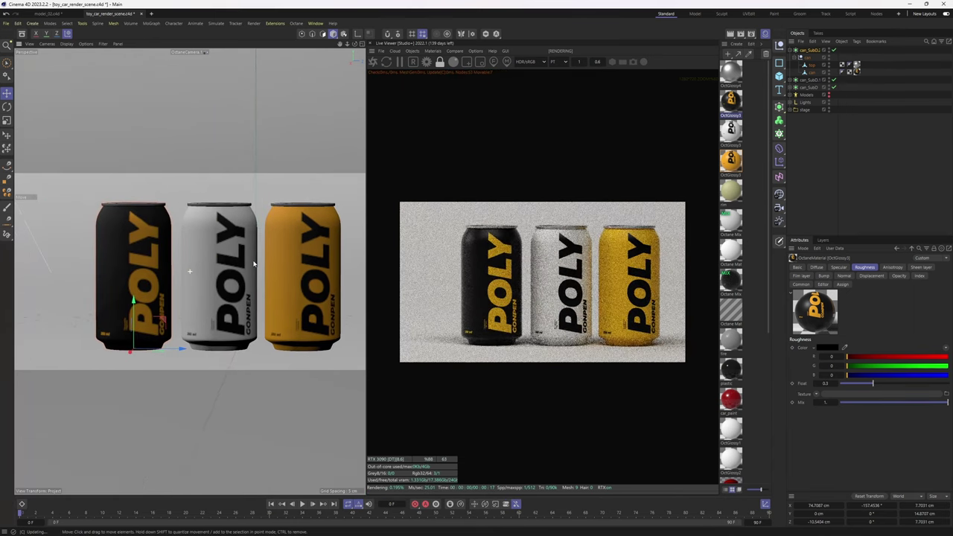
pyautogui.keyDown('alt'); pyautogui.moveTo(254, 264); pyautogui.dragTo(262, 264, button='middle'); pyautogui.keyUp('alt')
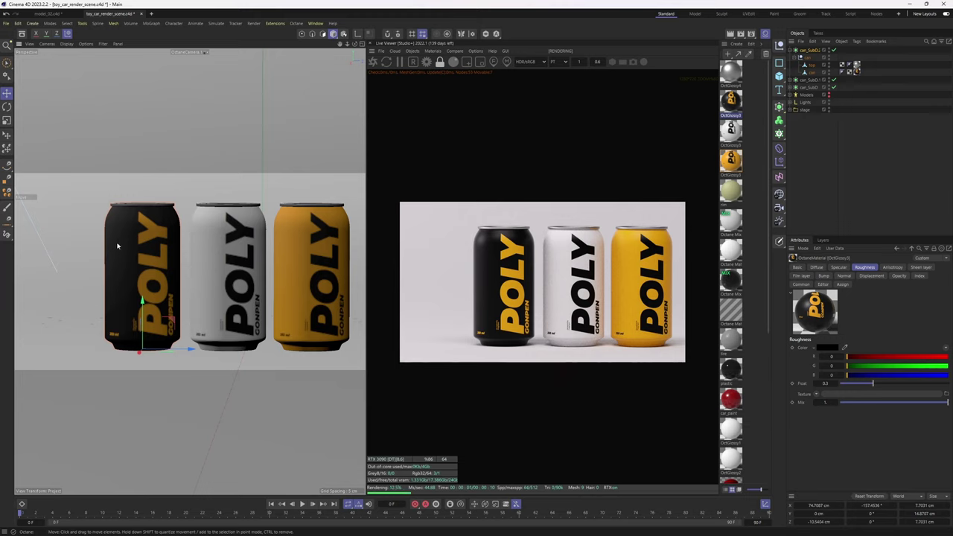
pyautogui.click(791, 50)
pyautogui.keyDown('ctrl'); pyautogui.moveTo(183, 350); pyautogui.dragTo(77, 356); pyautogui.keyUp('ctrl')
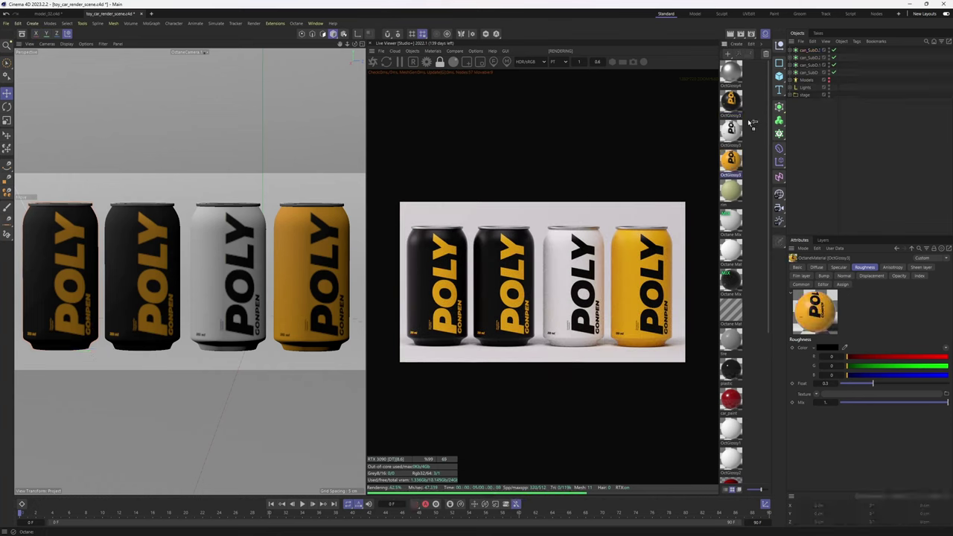
# - Duplicate the yellow label material and replace the copy's diffuse image texture with can_design_03, without copying the image into the project
pyautogui.keyDown('ctrl'); pyautogui.moveTo(733, 163); pyautogui.dragTo(742, 114); pyautogui.keyUp('ctrl')
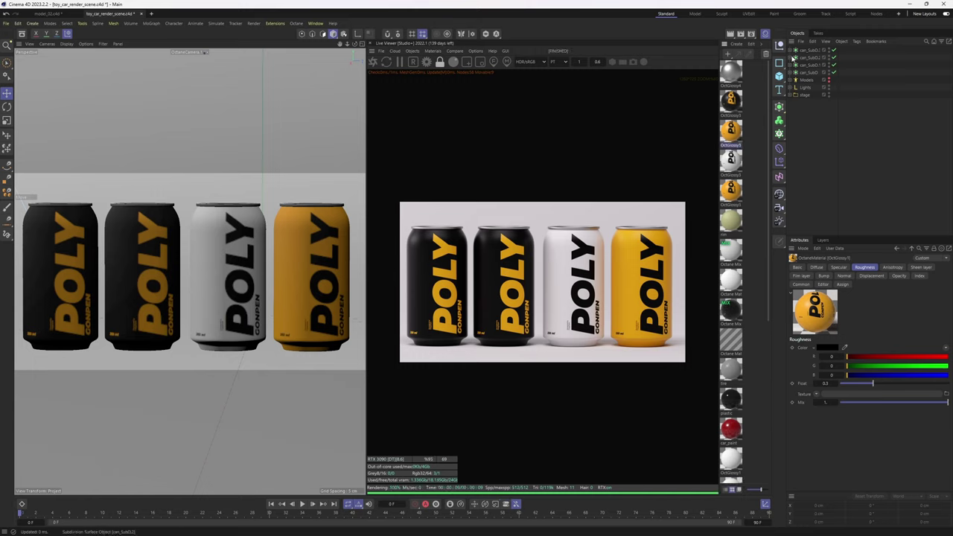
pyautogui.click(790, 72)
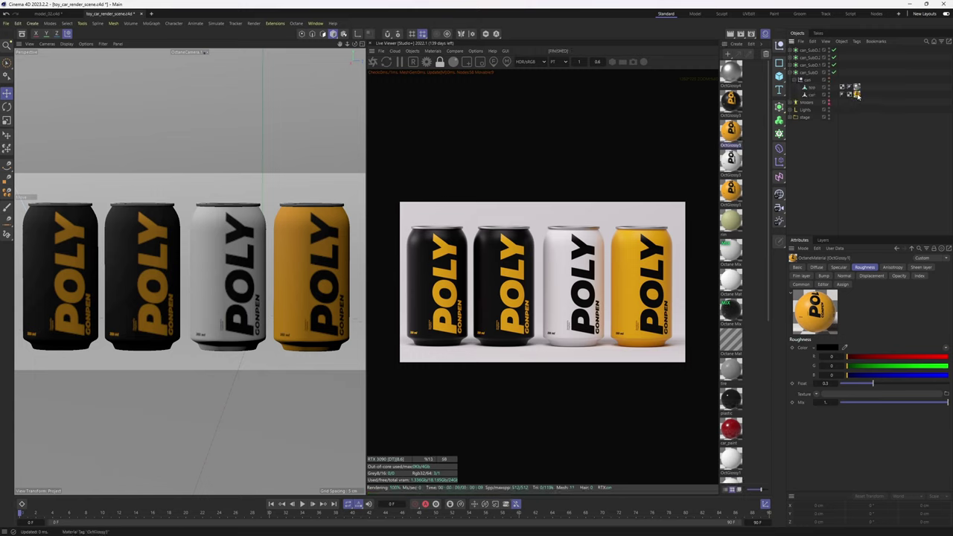
pyautogui.doubleClick(857, 96)
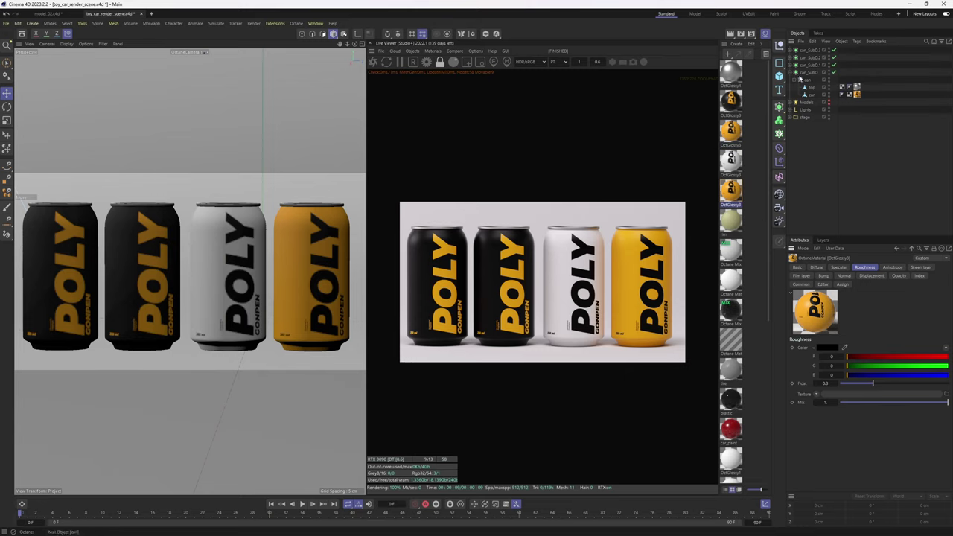
pyautogui.click(790, 72)
pyautogui.click(730, 130)
pyautogui.click(817, 267)
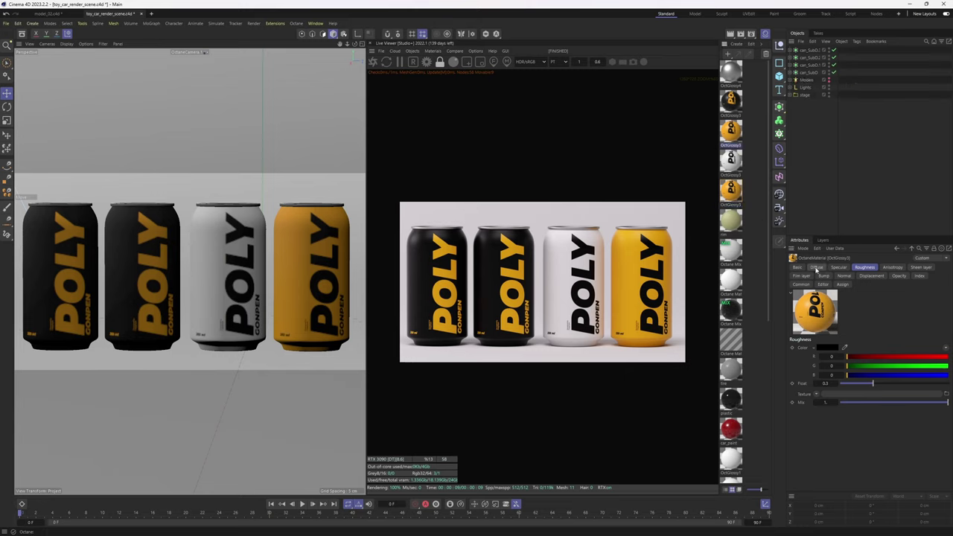
pyautogui.click(848, 394)
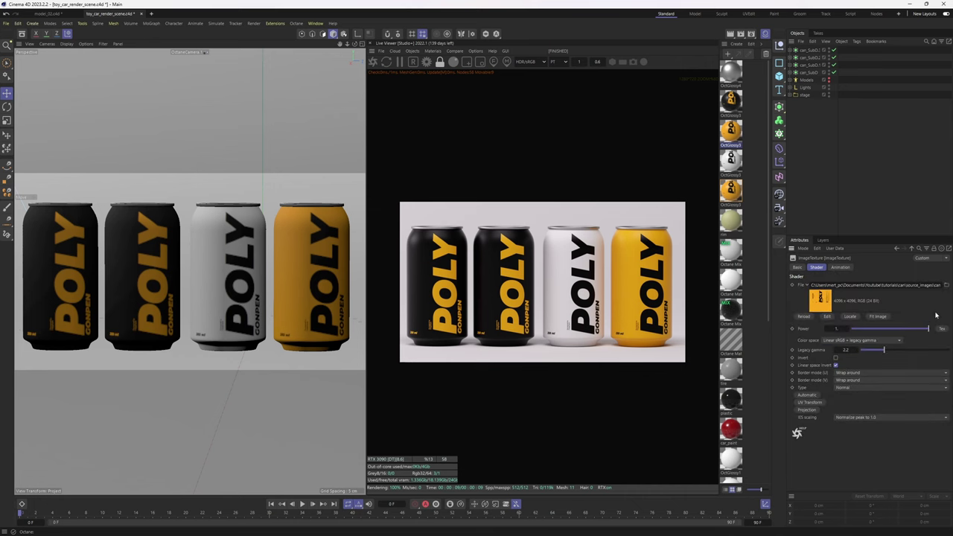
pyautogui.click(947, 286)
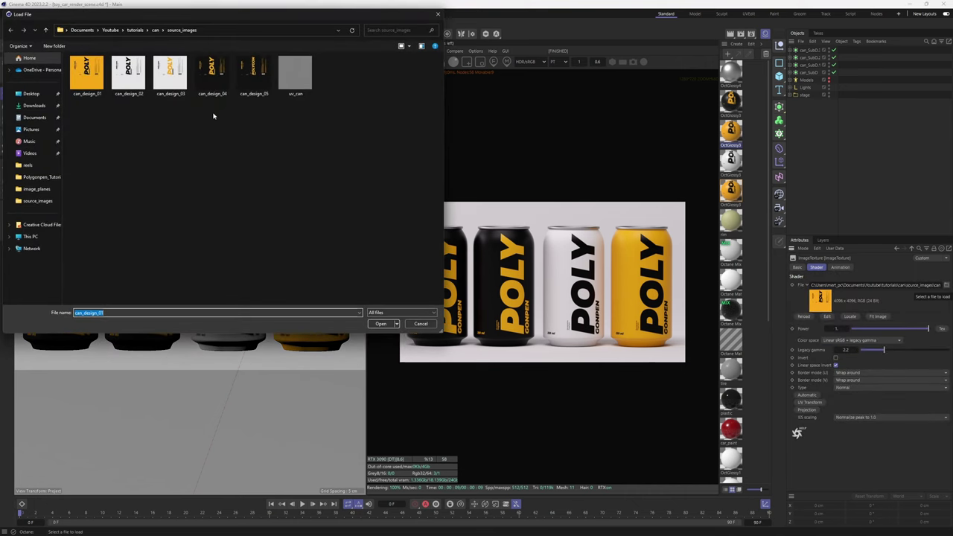
pyautogui.doubleClick(171, 74)
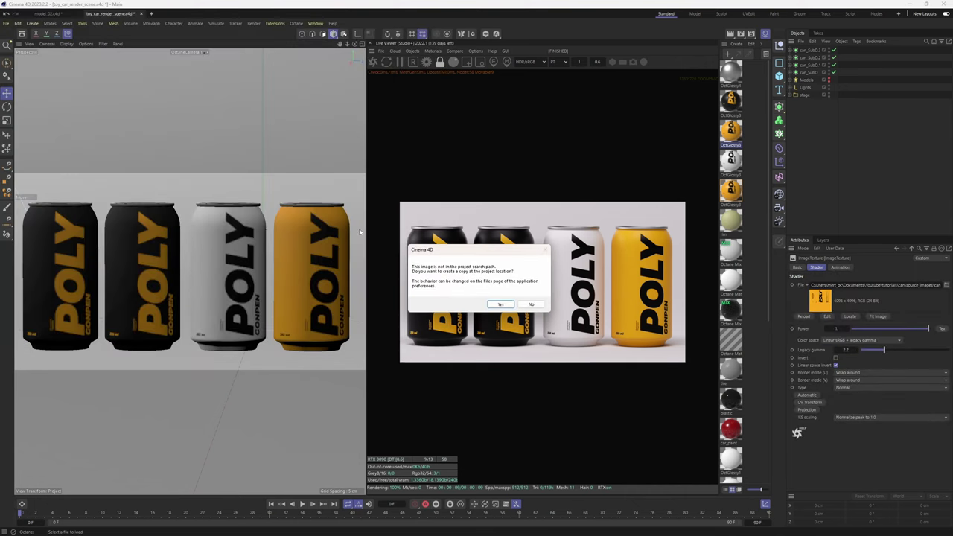
pyautogui.click(531, 304)
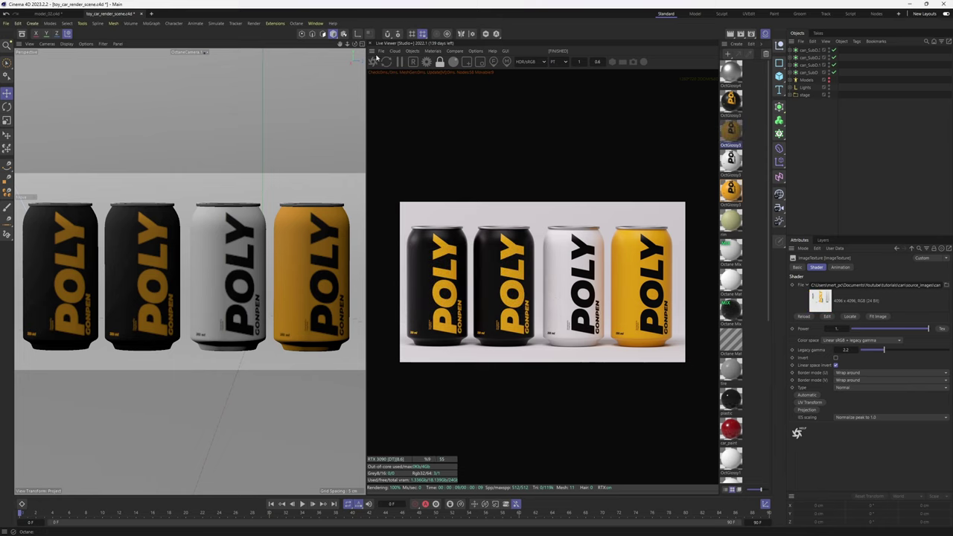
# - Apply the can_design_03 label material to the body mesh of the black can at the end of the row
pyautogui.click(790, 50)
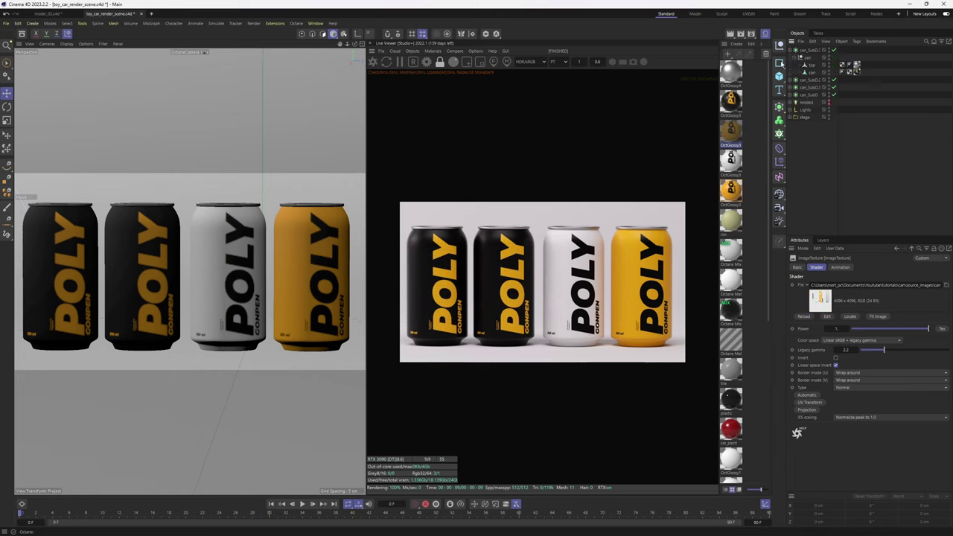
pyautogui.click(871, 74)
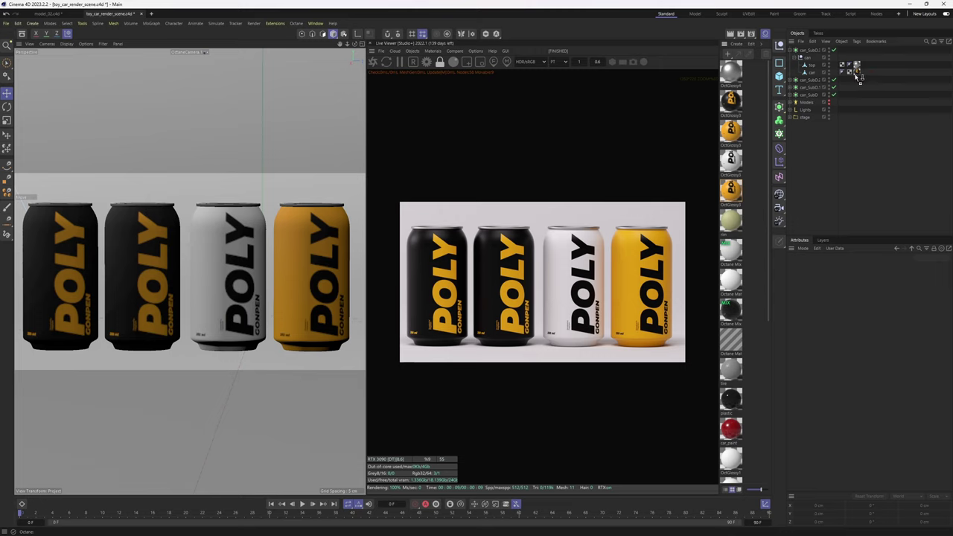
pyautogui.moveTo(857, 74); pyautogui.dragTo(856, 74)
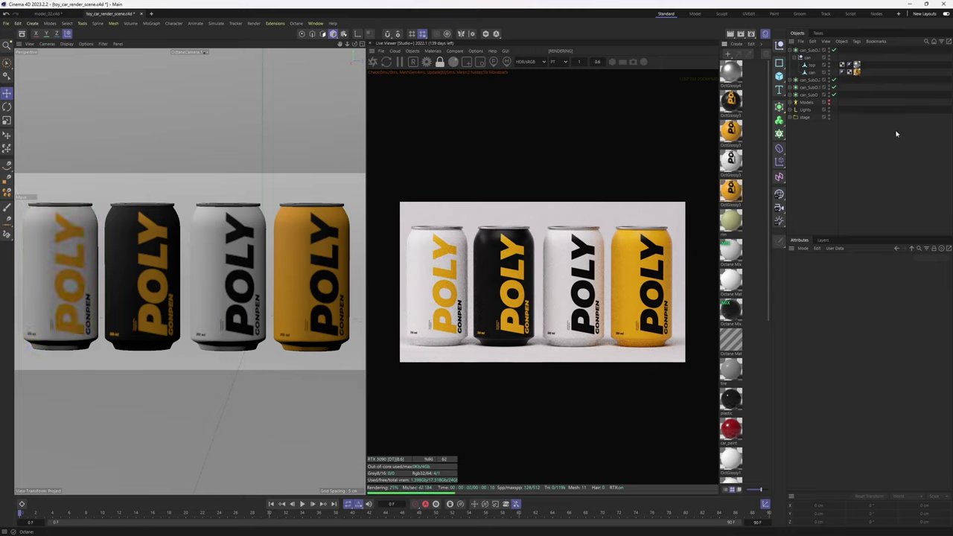
pyautogui.keyDown('alt'); pyautogui.moveTo(190, 271); pyautogui.dragTo(256, 285); pyautogui.keyUp('alt')
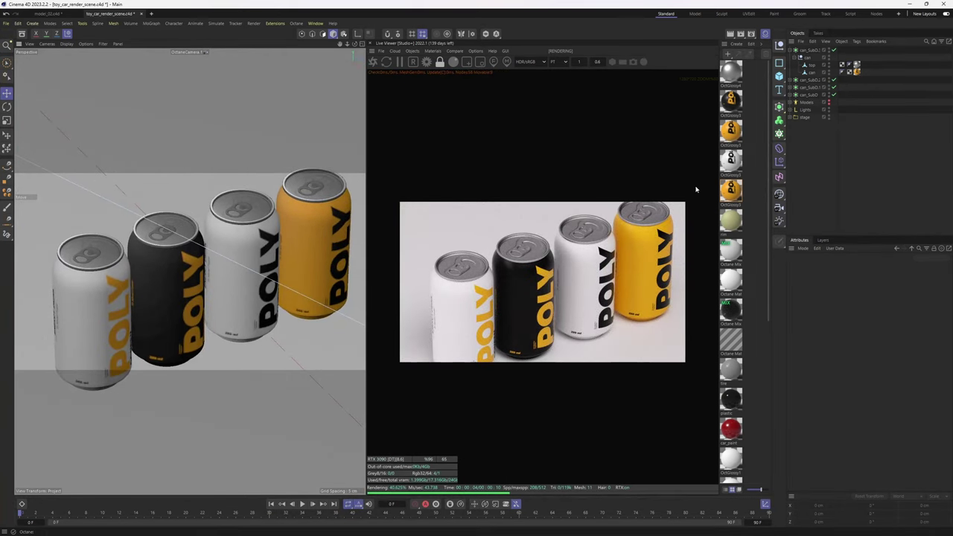
# - Set the diffuse color brightness of the metallic can top material to 50%
pyautogui.doubleClick(731, 71)
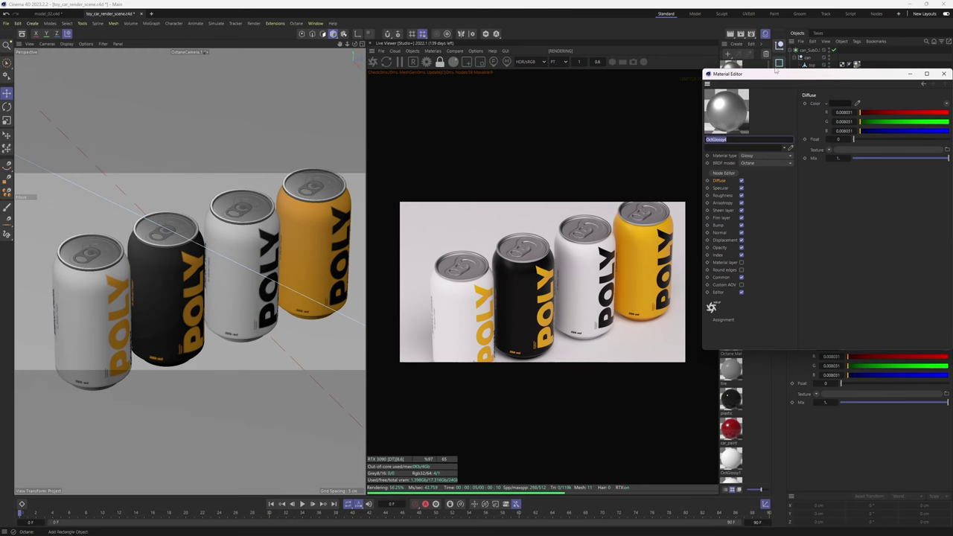
pyautogui.moveTo(775, 74); pyautogui.dragTo(545, 97)
pyautogui.click(710, 100)
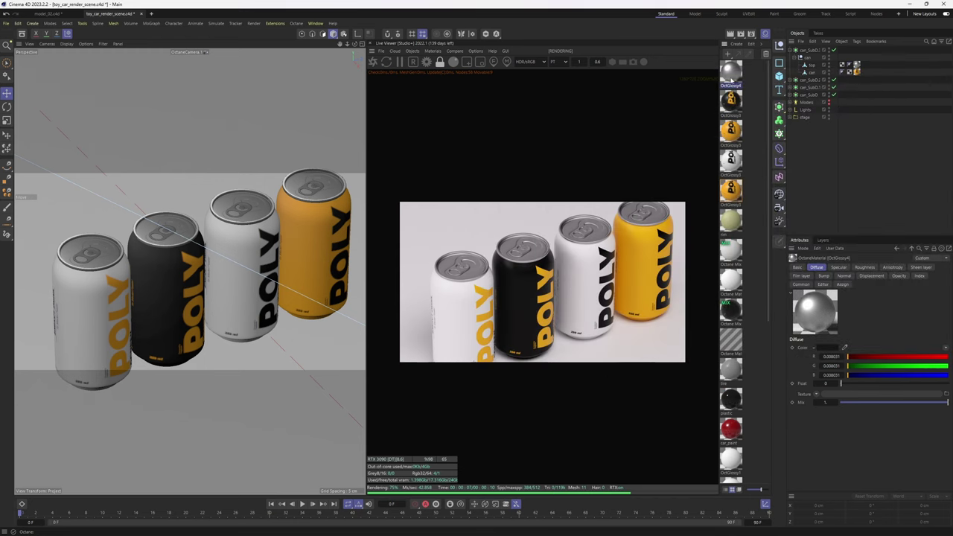
pyautogui.click(825, 348)
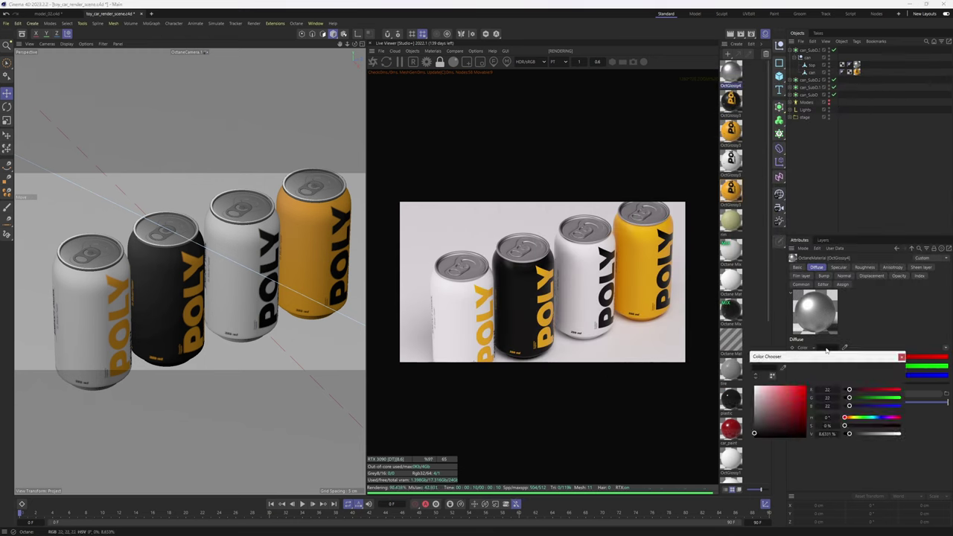
pyautogui.click(825, 434)
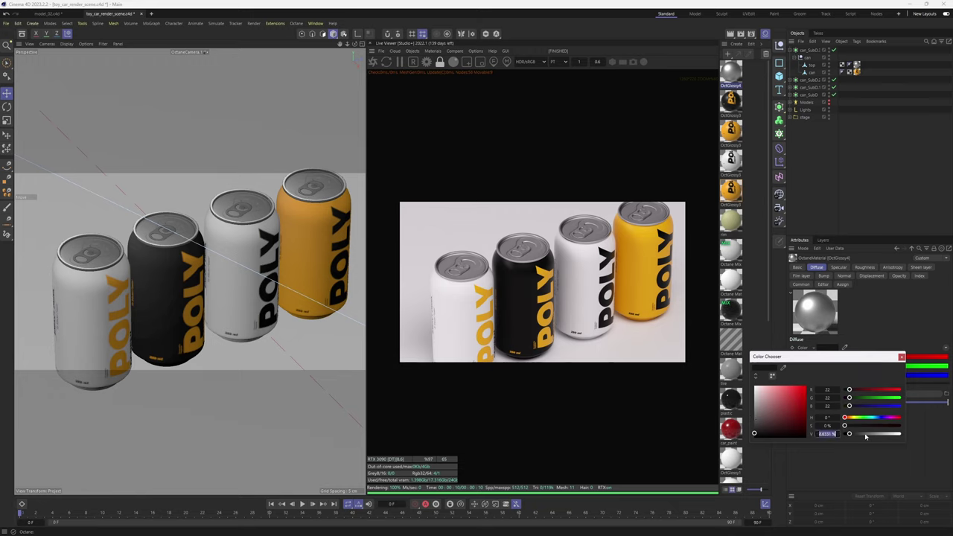
pyautogui.write('50')
pyautogui.press('Return')
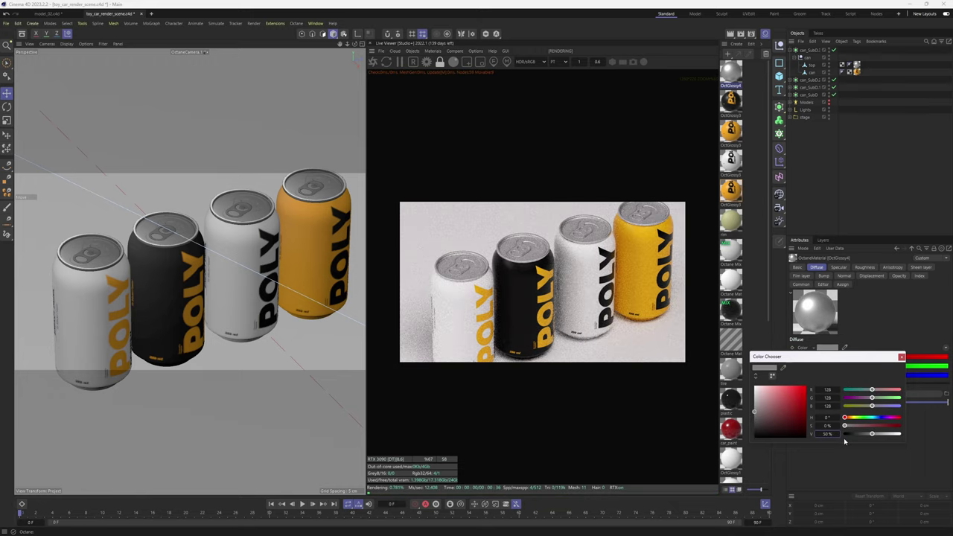
pyautogui.click(901, 357)
# - Set the roughness of the metallic can top material to 0.4
pyautogui.click(864, 266)
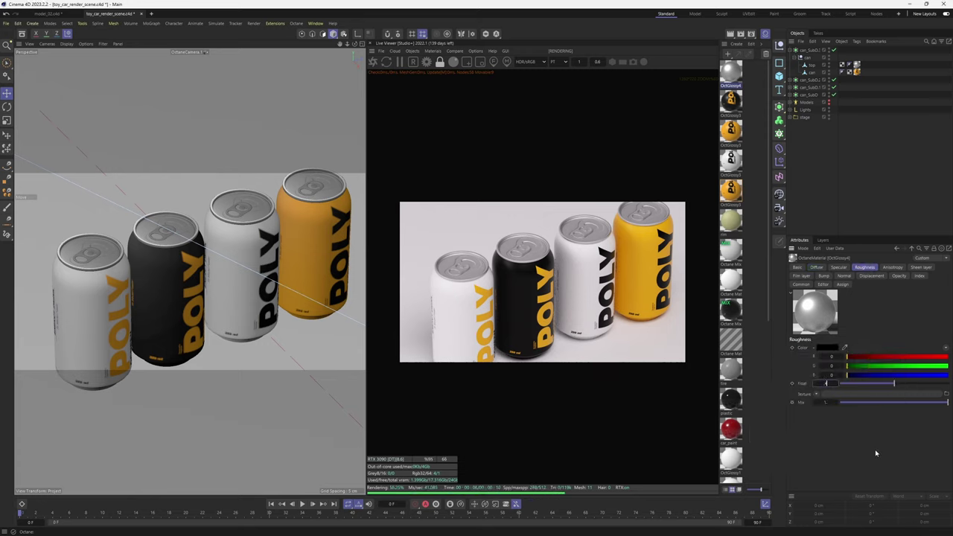
pyautogui.write('0.4')
pyautogui.press('Return')
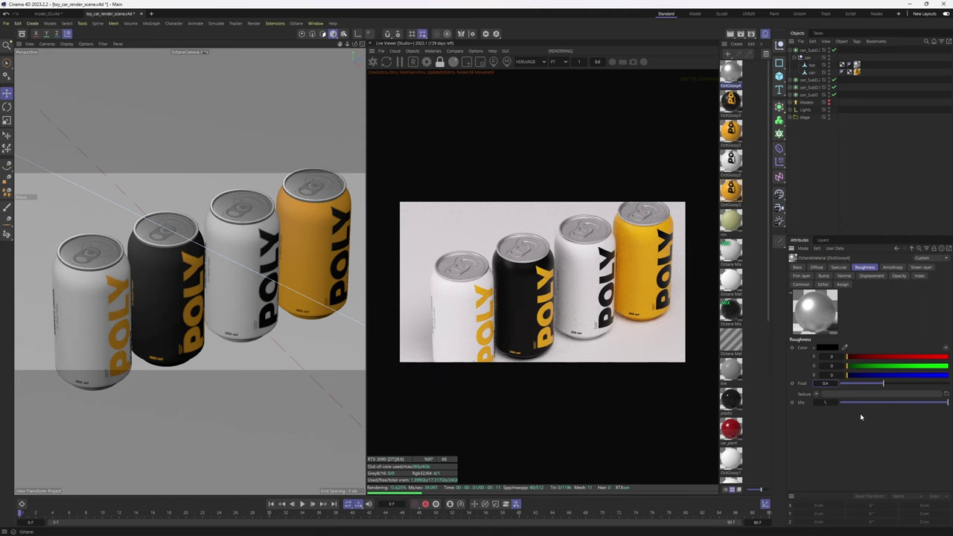
pyautogui.moveTo(542, 320); pyautogui.dragTo(581, 276)
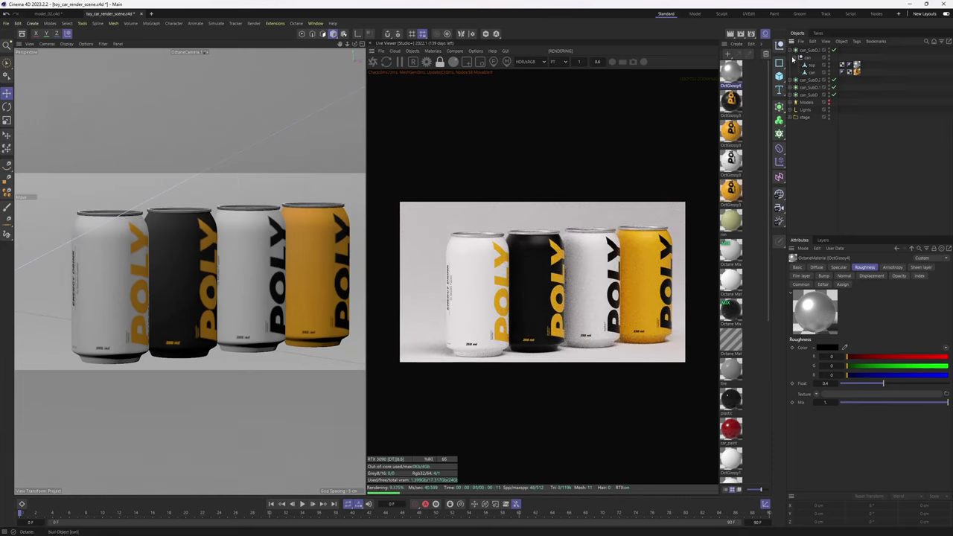
# - Select all four cans and rotate them together about the vertical axis to turn the ENERGY DRINK side of the labels forward
pyautogui.click(790, 50)
pyautogui.click(808, 72)
pyautogui.keyDown('shift'); pyautogui.click(808, 50); pyautogui.keyUp('shift')
pyautogui.press('r')
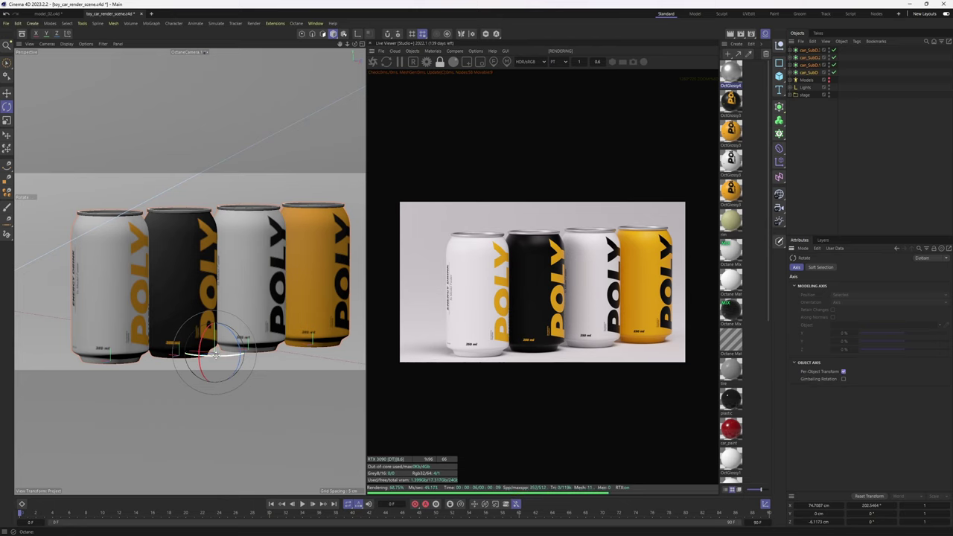
pyautogui.moveTo(237, 355); pyautogui.dragTo(0, 323)
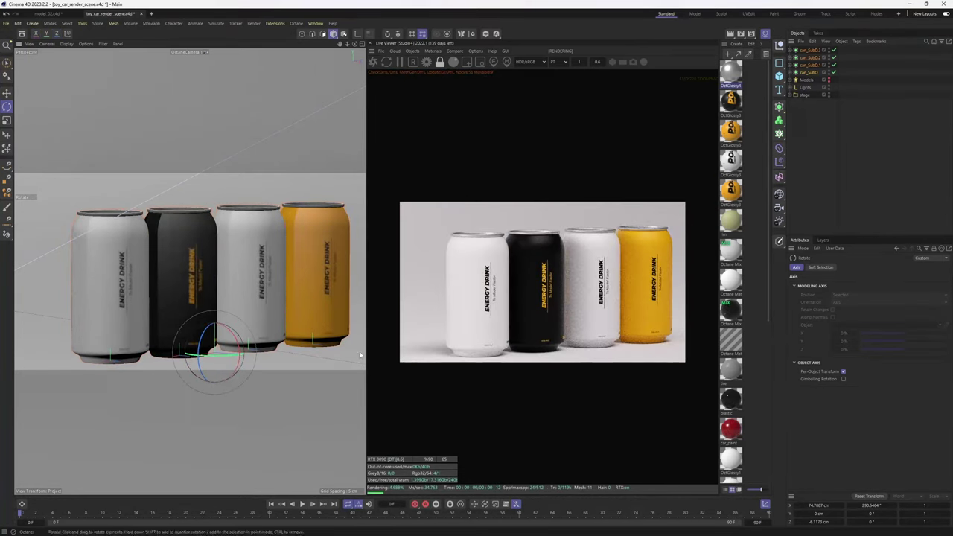
pyautogui.keyDown('alt'); pyautogui.moveTo(268, 281); pyautogui.dragTo(255, 281); pyautogui.keyUp('alt')
pyautogui.keyDown('alt'); pyautogui.moveTo(255, 281); pyautogui.dragTo(216, 275, button='middle'); pyautogui.keyUp('alt')
pyautogui.keyDown('alt'); pyautogui.moveTo(217, 276); pyautogui.dragTo(245, 288); pyautogui.keyUp('alt')
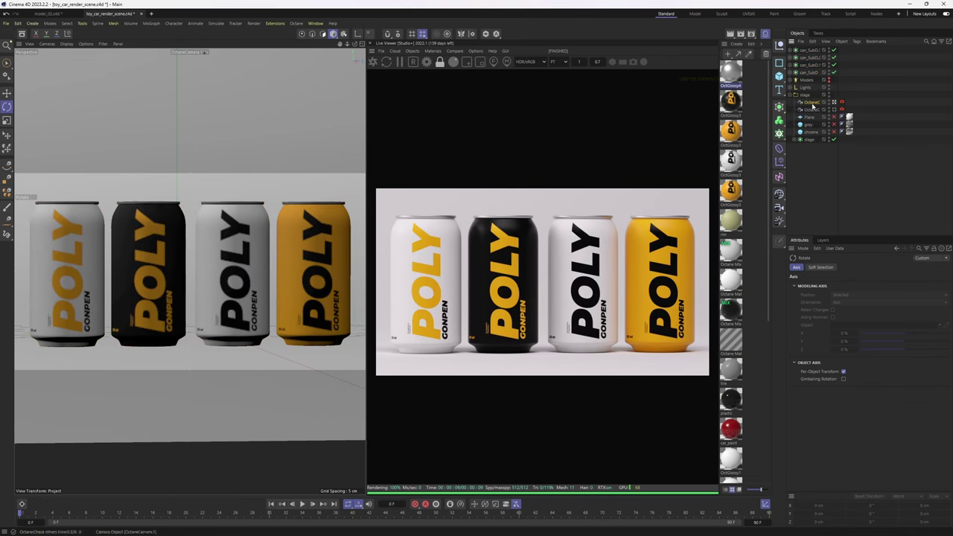
# - Hide the three duplicate cans in the viewport, leaving only the yellow can shown
pyautogui.click(811, 102)
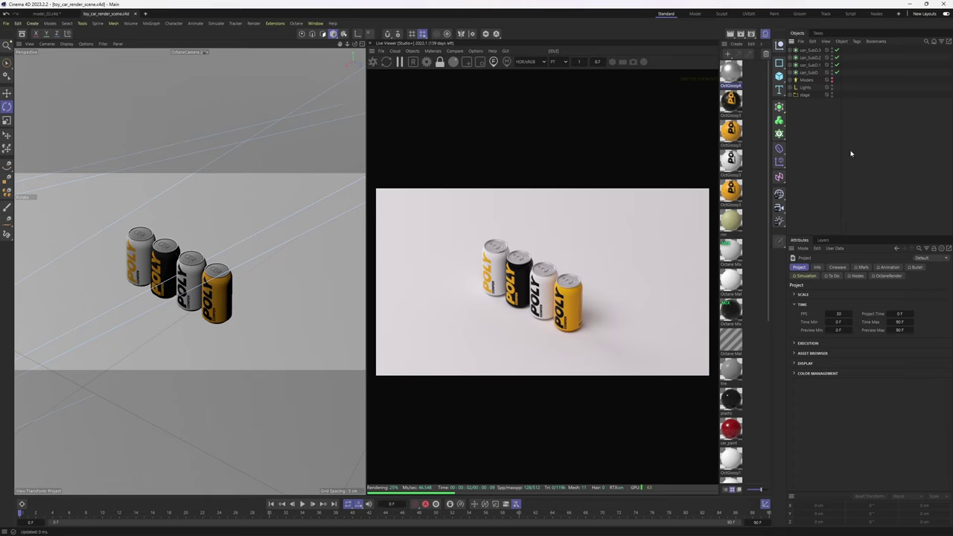
pyautogui.click(831, 49)
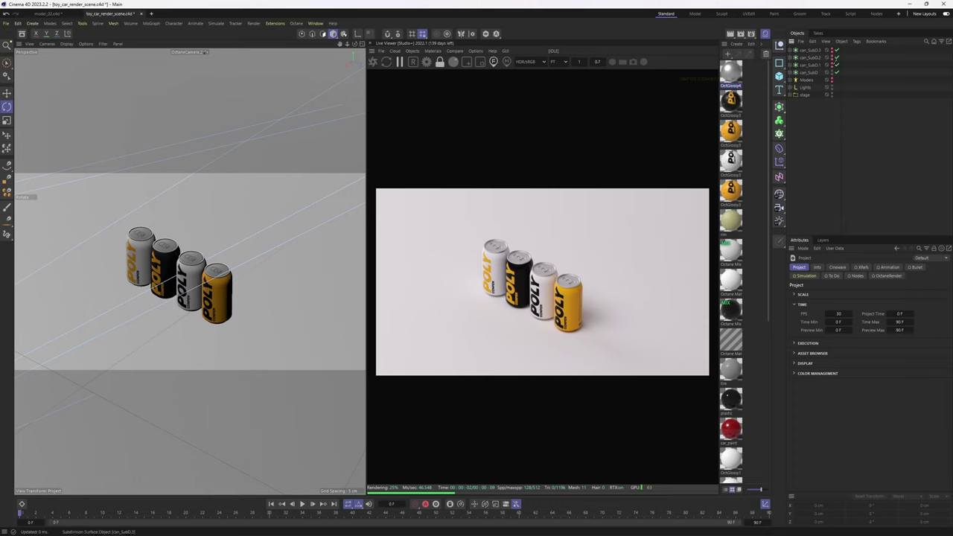
pyautogui.moveTo(833, 60); pyautogui.dragTo(833, 65)
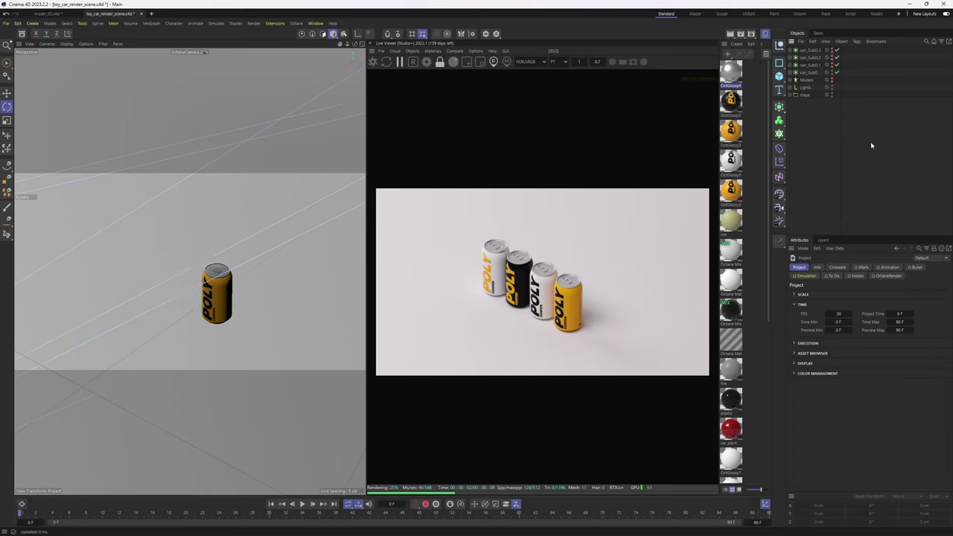
# - Frame the yellow can and place it inside a new Cloner object
pyautogui.click(806, 72)
pyautogui.press('o')
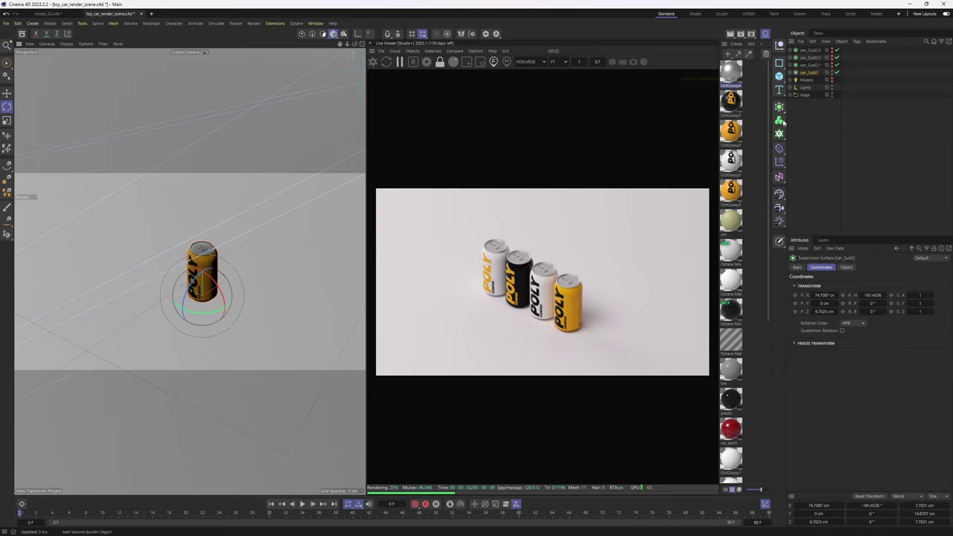
pyautogui.keyDown('alt'); pyautogui.click(778, 120); pyautogui.keyUp('alt')
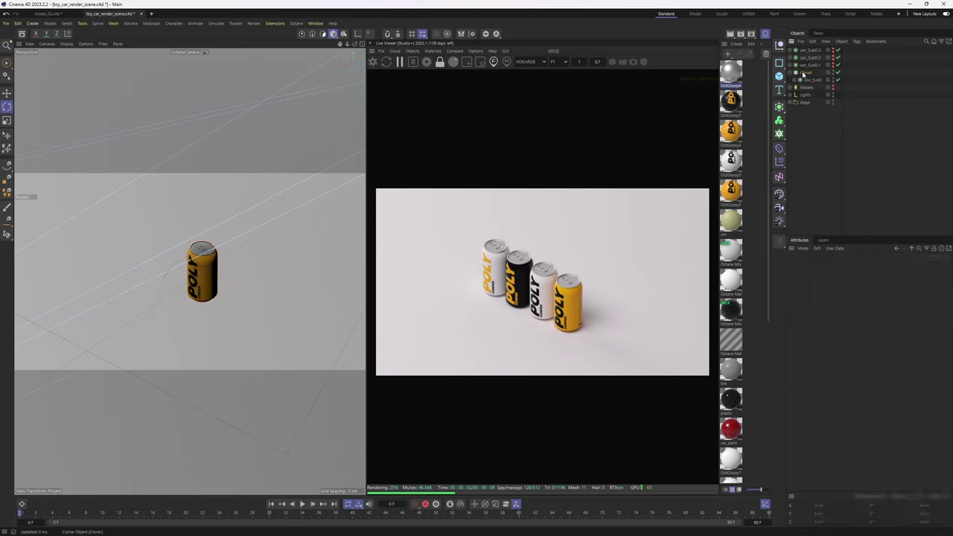
# - Set the cloner grid to 2 clones spaced 8 cm along X and 5 clones spaced 15 cm along Y
pyautogui.click(847, 267)
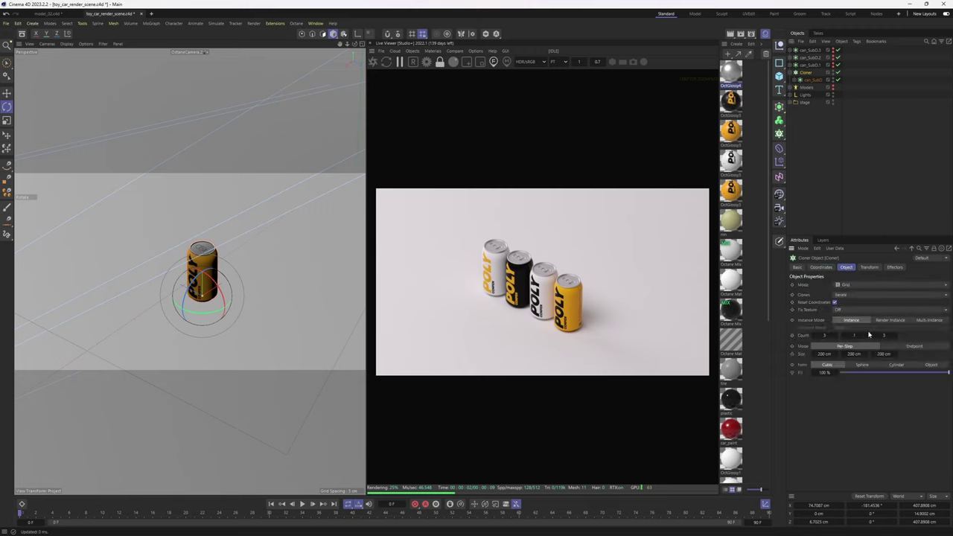
pyautogui.moveTo(825, 354); pyautogui.dragTo(706, 353)
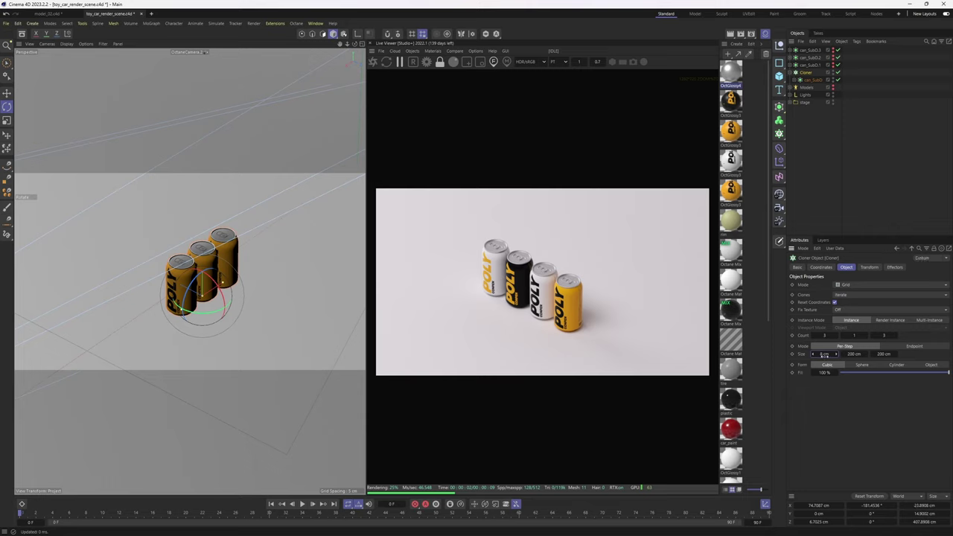
pyautogui.click(813, 336)
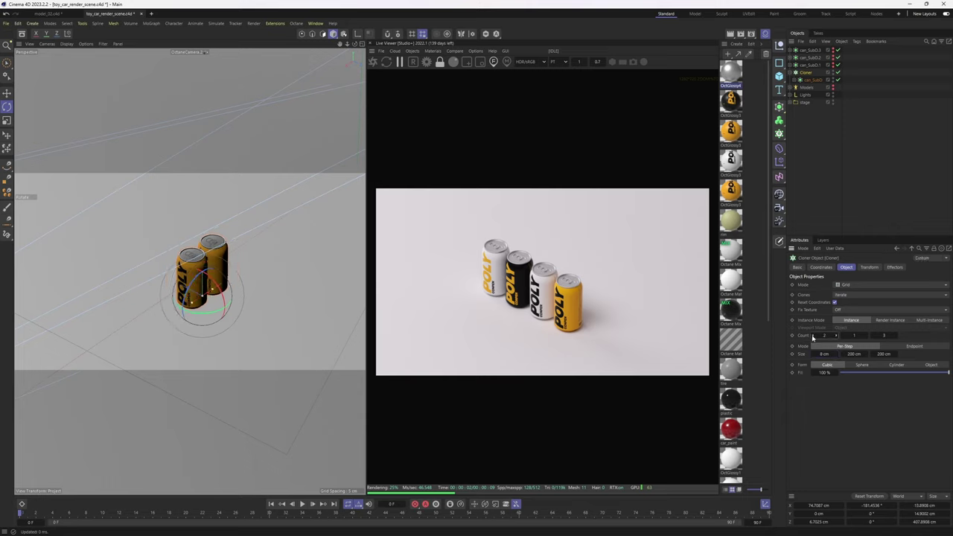
pyautogui.moveTo(863, 336); pyautogui.dragTo(866, 355)
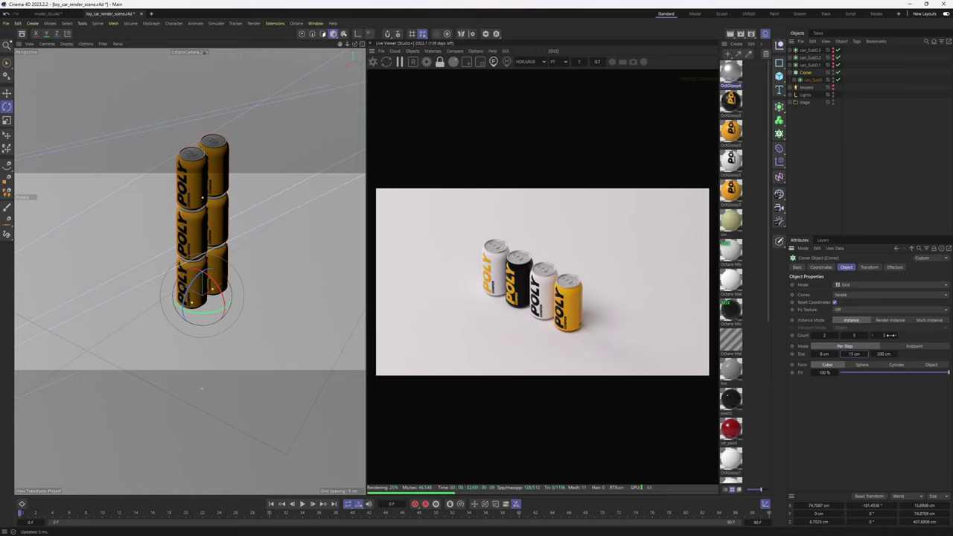
# - Set the cloner grid's Z count to 6 and its Z spacing to 8 cm
pyautogui.click(897, 336)
pyautogui.click(897, 336)
pyautogui.click(896, 336)
pyautogui.moveTo(881, 353); pyautogui.dragTo(874, 354)
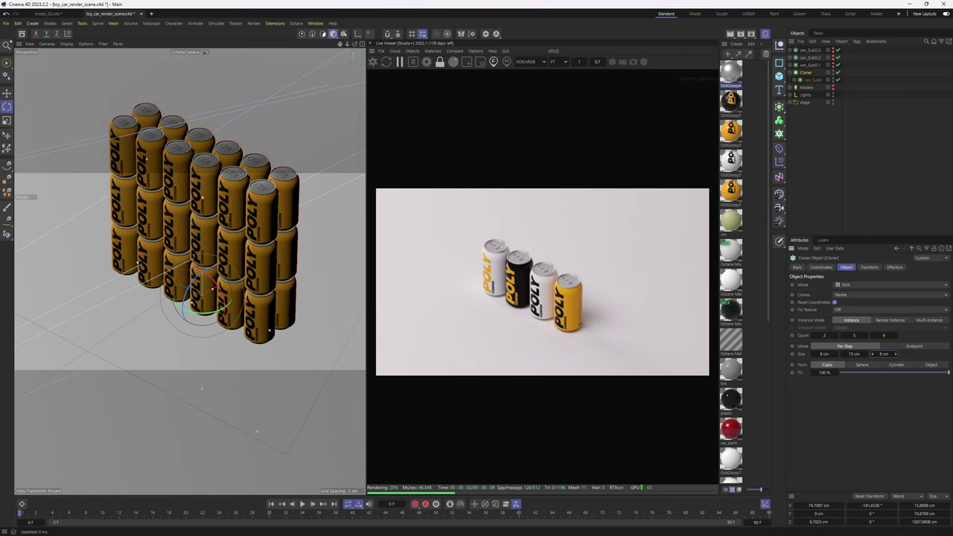
pyautogui.keyDown('alt'); pyautogui.moveTo(283, 228); pyautogui.dragTo(391, 265); pyautogui.keyUp('alt')
pyautogui.click(873, 355)
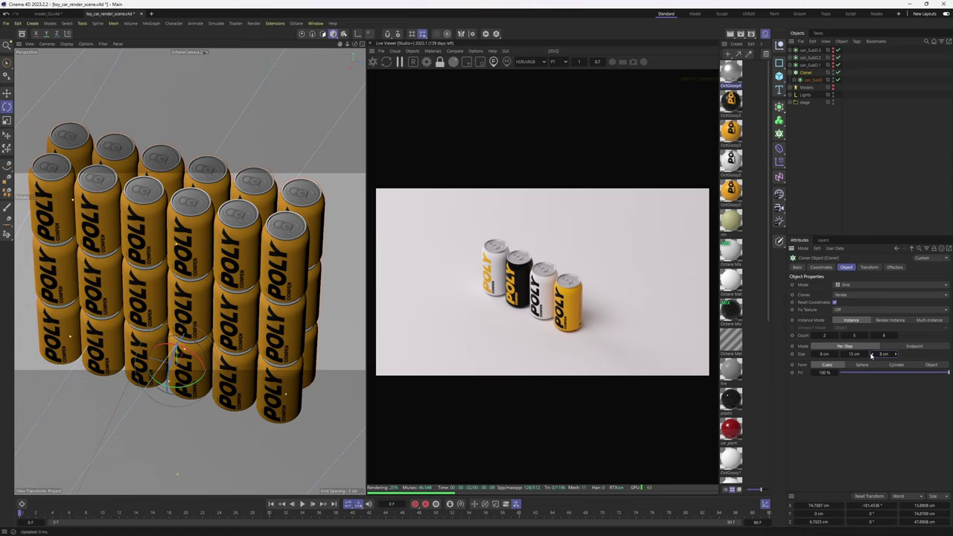
pyautogui.keyDown('alt'); pyautogui.moveTo(279, 224); pyautogui.dragTo(323, 219); pyautogui.keyUp('alt')
pyautogui.keyDown('alt'); pyautogui.moveTo(258, 259); pyautogui.dragTo(318, 259, button='right'); pyautogui.keyUp('alt')
pyautogui.keyDown('alt'); pyautogui.moveTo(274, 277); pyautogui.dragTo(223, 283); pyautogui.keyUp('alt')
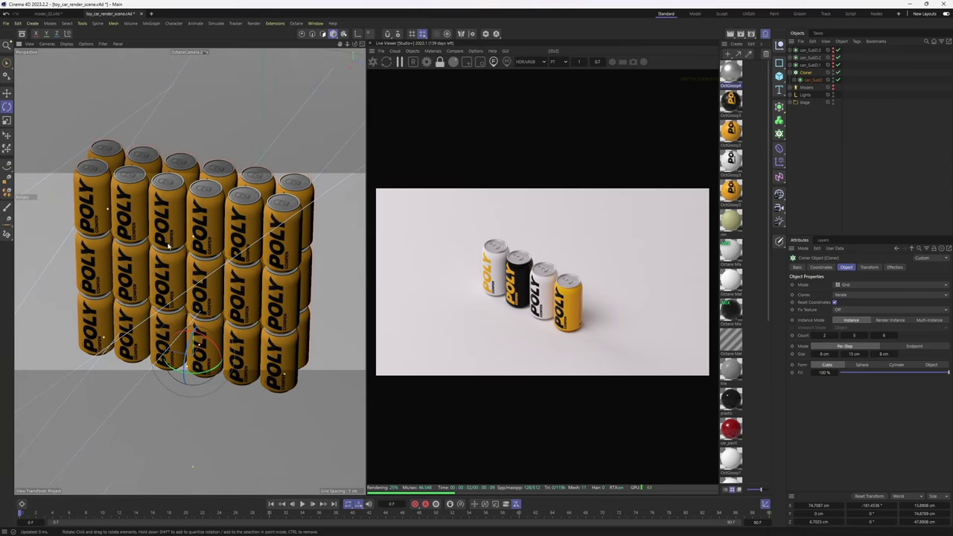
# - Raise the cloner grid's Z count to 8 clones
pyautogui.moveTo(893, 335); pyautogui.dragTo(896, 338)
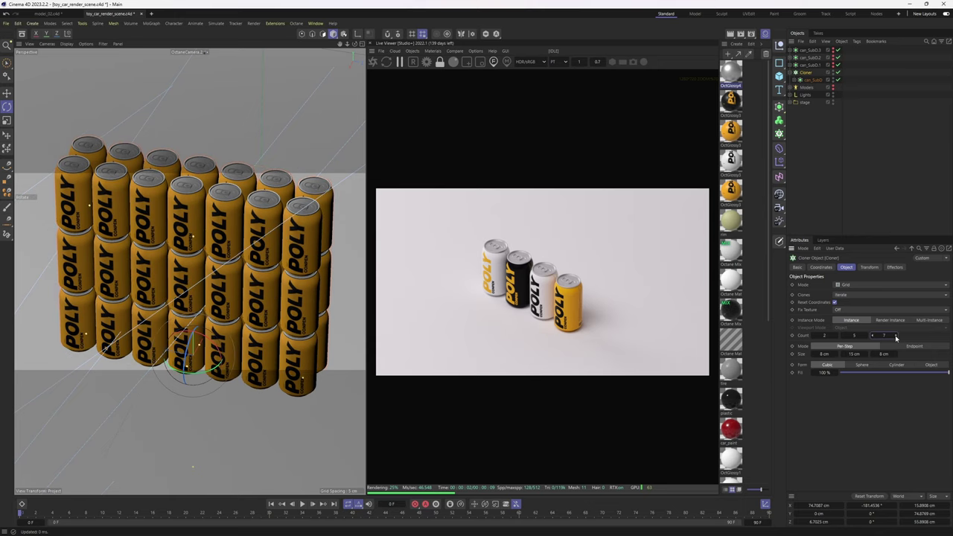
pyautogui.click(896, 337)
pyautogui.keyDown('alt'); pyautogui.moveTo(190, 271); pyautogui.dragTo(287, 213); pyautogui.keyUp('alt')
pyautogui.keyDown('alt'); pyautogui.moveTo(287, 212); pyautogui.dragTo(243, 253, button='middle'); pyautogui.keyUp('alt')
pyautogui.click(823, 119)
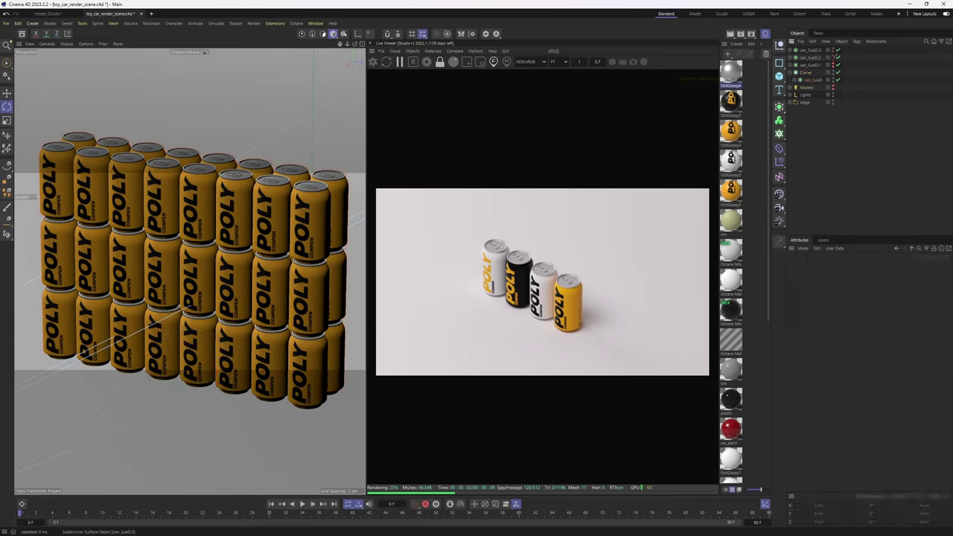
# - Move the three hidden duplicate cans into the Cloner above the existing can so the grid uses all four label variants
pyautogui.click(809, 50)
pyautogui.keyDown('ctrl'); pyautogui.click(808, 57); pyautogui.keyUp('ctrl')
pyautogui.keyDown('ctrl'); pyautogui.click(806, 65); pyautogui.keyUp('ctrl')
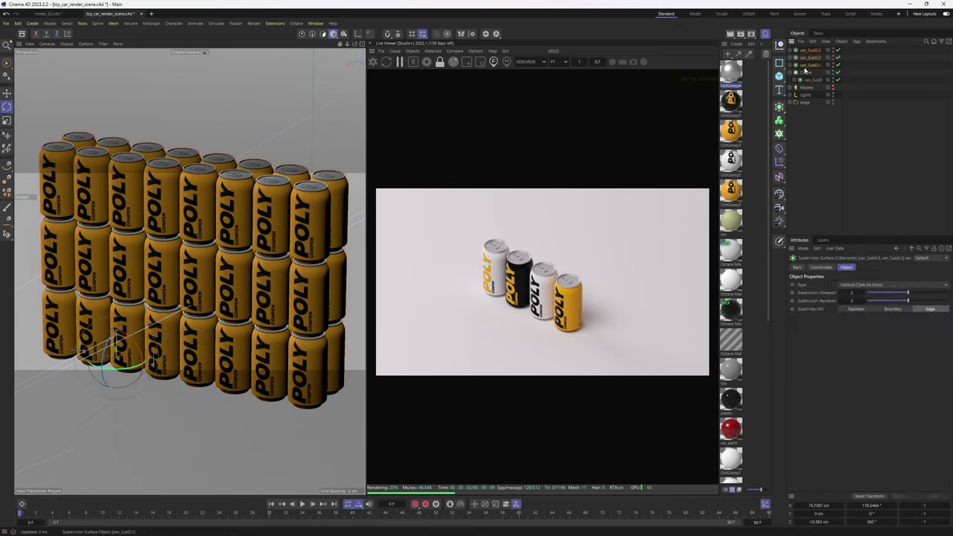
pyautogui.moveTo(804, 67); pyautogui.dragTo(809, 75)
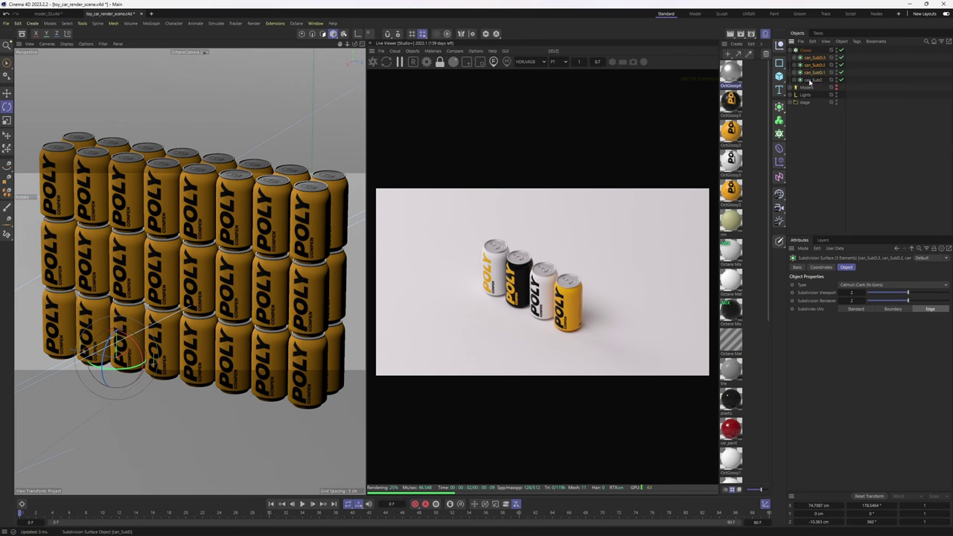
pyautogui.click(830, 139)
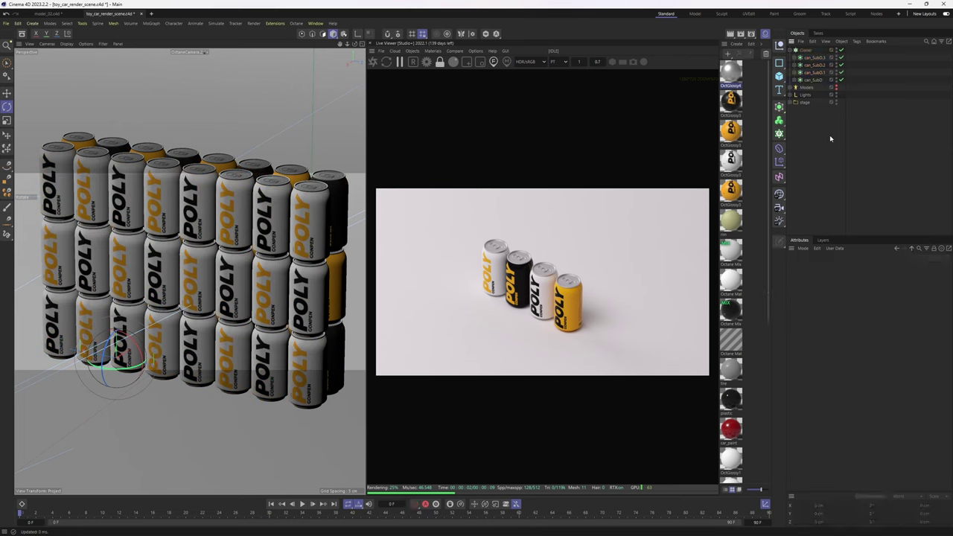
# - Set the Cloner's clone distribution to Random so the four can variants are mixed across the grid
pyautogui.click(806, 50)
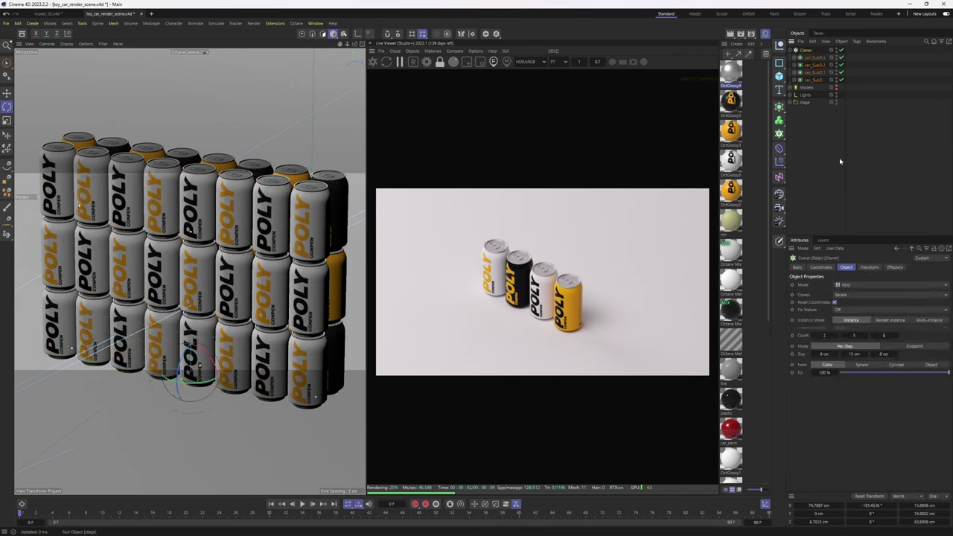
pyautogui.click(855, 296)
pyautogui.click(851, 311)
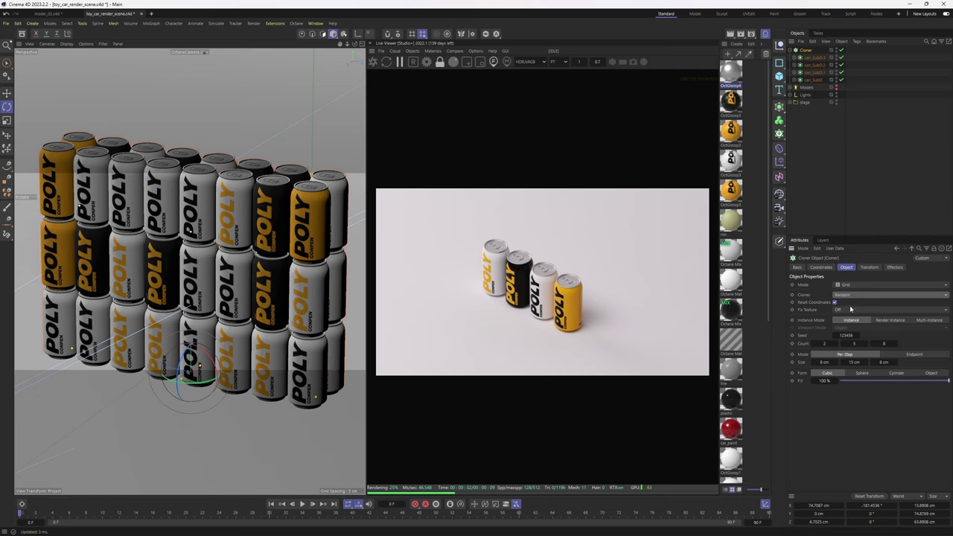
pyautogui.click(818, 121)
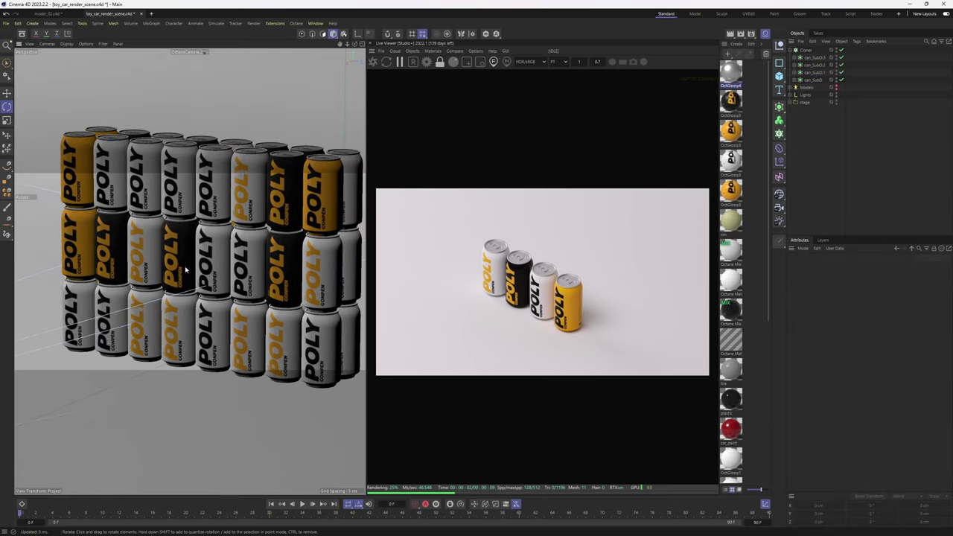
# - Expand the stage group and set the bank rotation (R.B) of OctaneCamera.2 to 21°
pyautogui.click(792, 102)
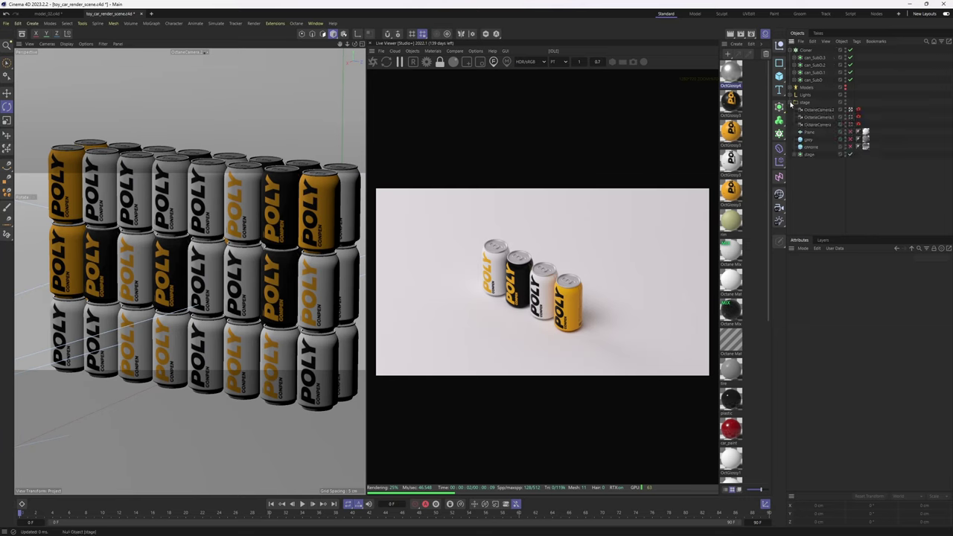
pyautogui.click(818, 110)
pyautogui.click(822, 267)
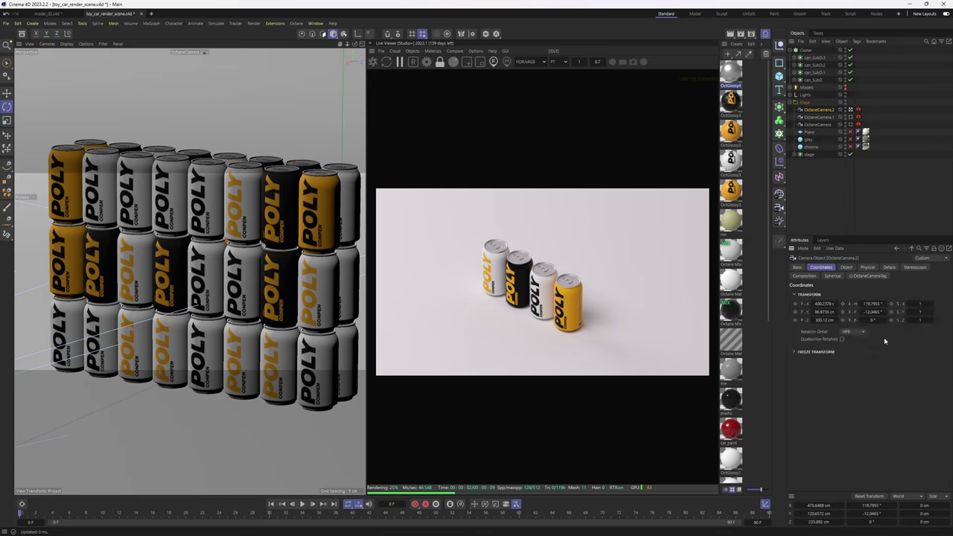
pyautogui.moveTo(871, 320); pyautogui.dragTo(887, 320)
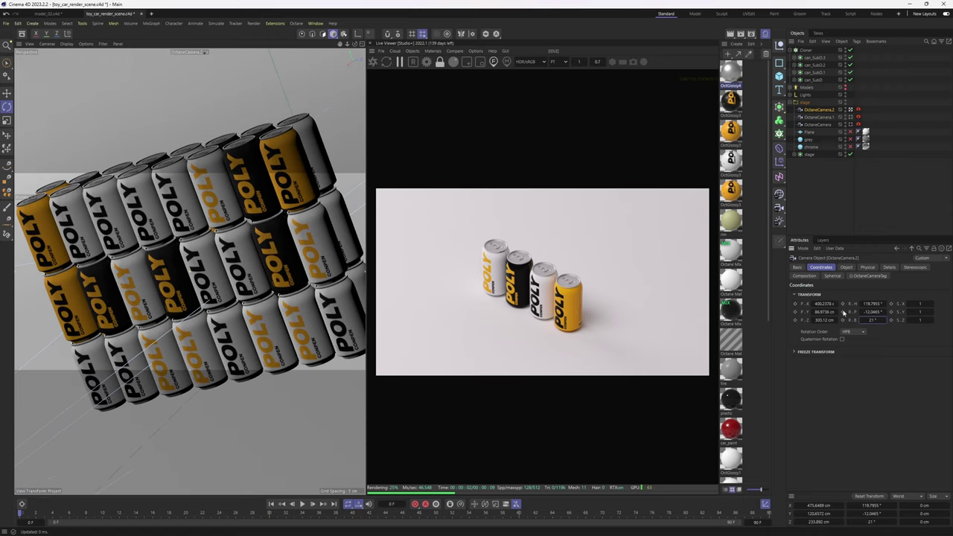
# - Frame the tilted camera close up on the front face of the can stack and restart the live render
pyautogui.keyDown('alt'); pyautogui.moveTo(187, 263); pyautogui.dragTo(222, 245); pyautogui.keyUp('alt')
pyautogui.keyDown('alt'); pyautogui.moveTo(223, 245); pyautogui.dragTo(251, 227, button='right'); pyautogui.keyUp('alt')
pyautogui.moveTo(252, 228); pyautogui.dragTo(269, 225)
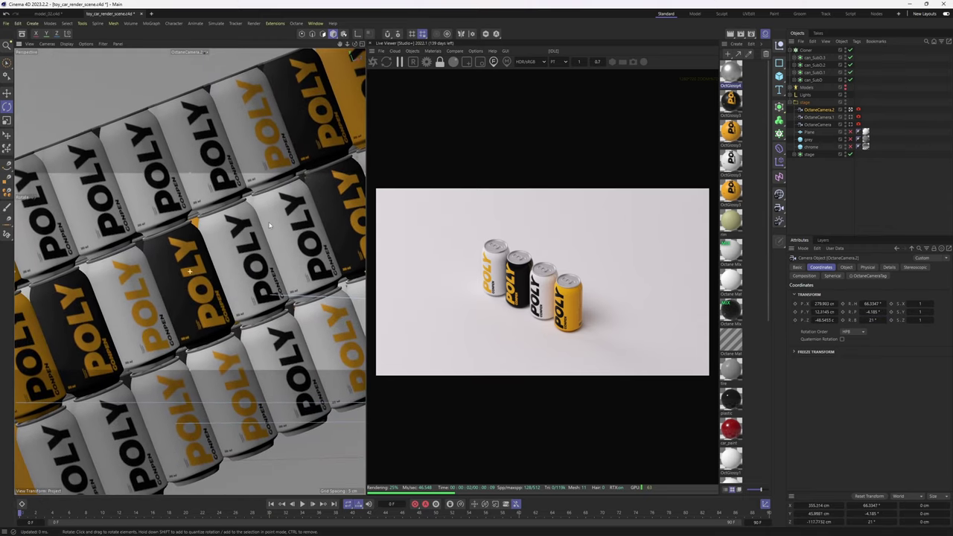
pyautogui.click(375, 61)
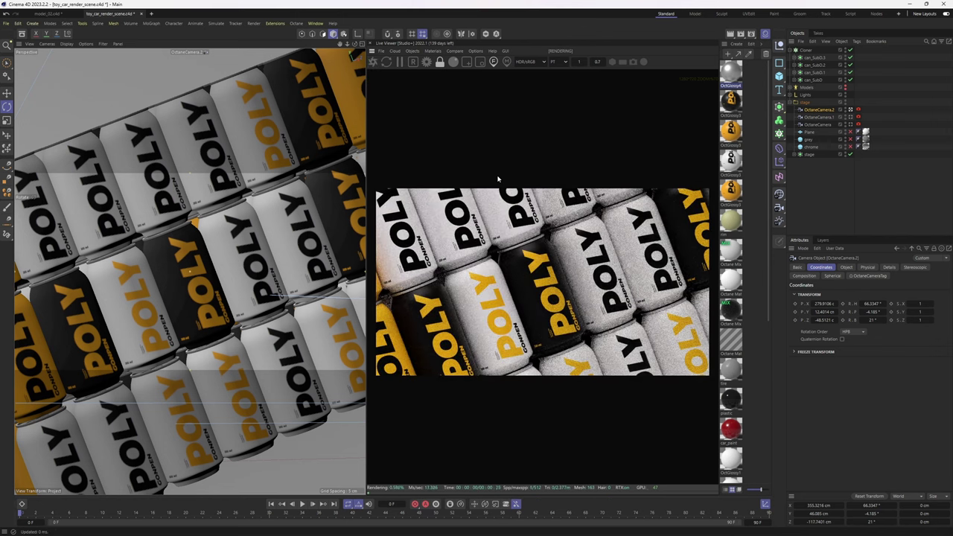
pyautogui.keyDown('alt'); pyautogui.moveTo(235, 262); pyautogui.dragTo(227, 258); pyautogui.keyUp('alt')
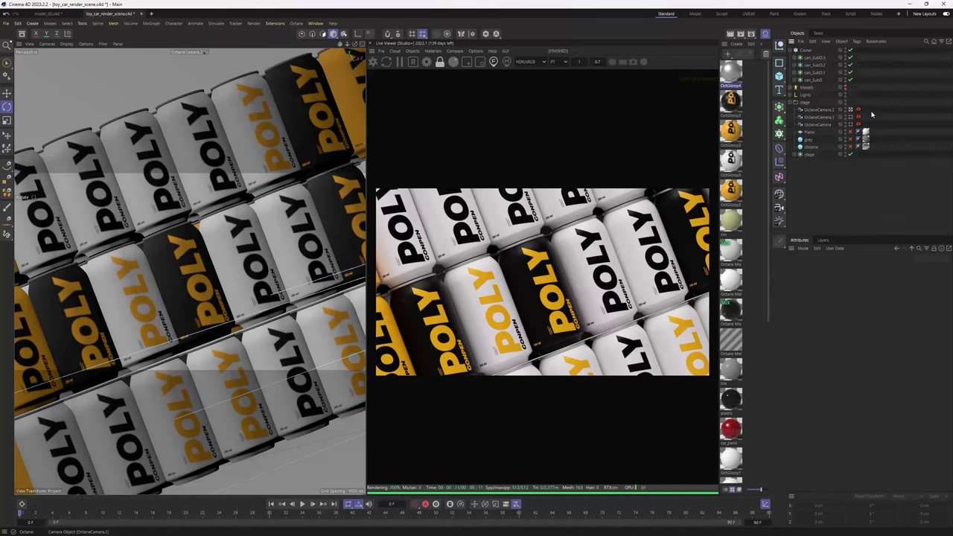
# - In OctaneCamera.2's camera tag, try a depth-of-field aperture of 1 cm and raise it to 2 cm
pyautogui.click(860, 110)
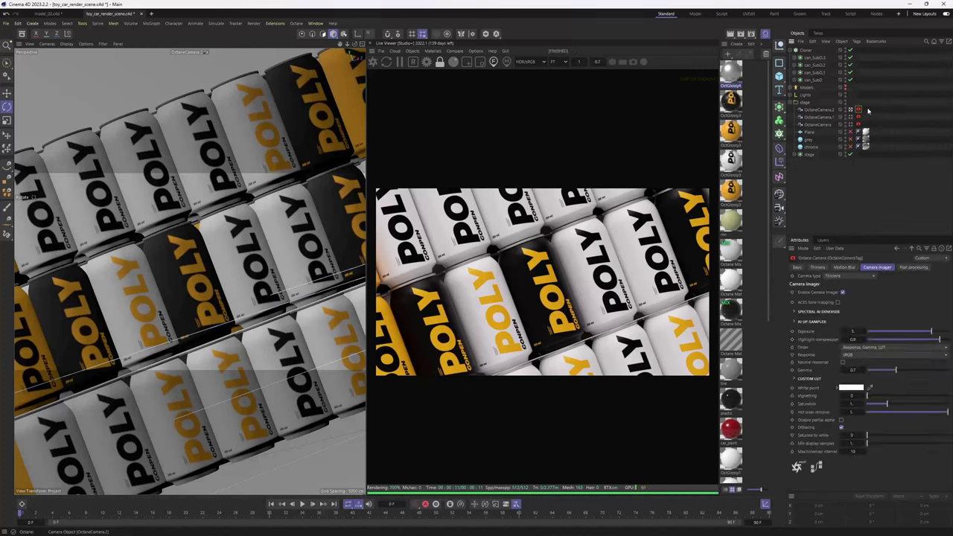
pyautogui.click(817, 267)
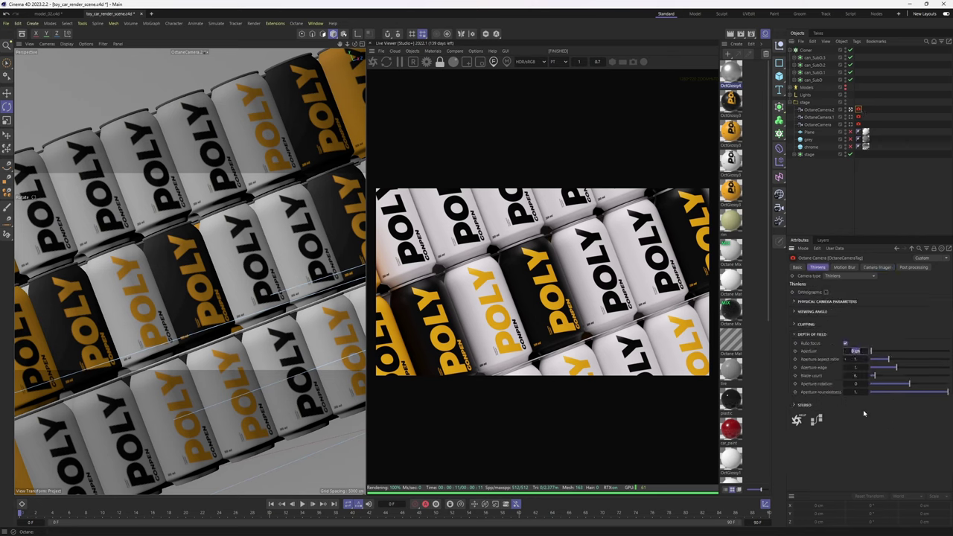
pyautogui.write('1')
pyautogui.press('Return')
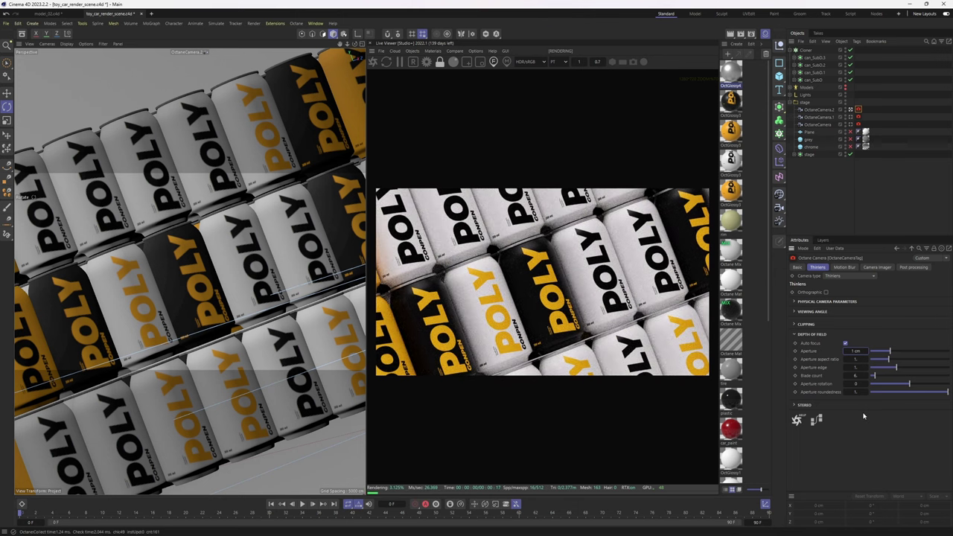
pyautogui.write('2')
pyautogui.press('Return')
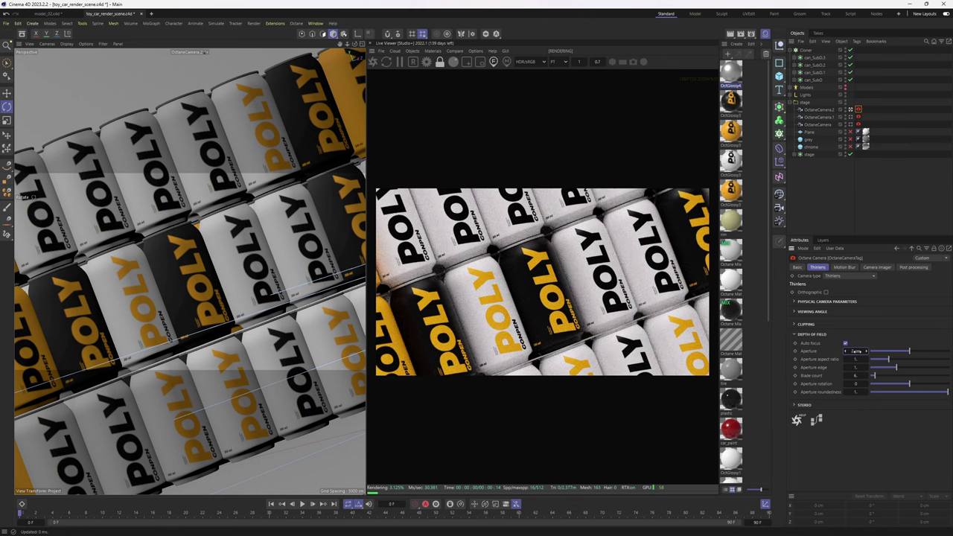
# - Pick the focus point on the black can in the render and raise the aperture through 5 cm to 10 cm
pyautogui.click(495, 63)
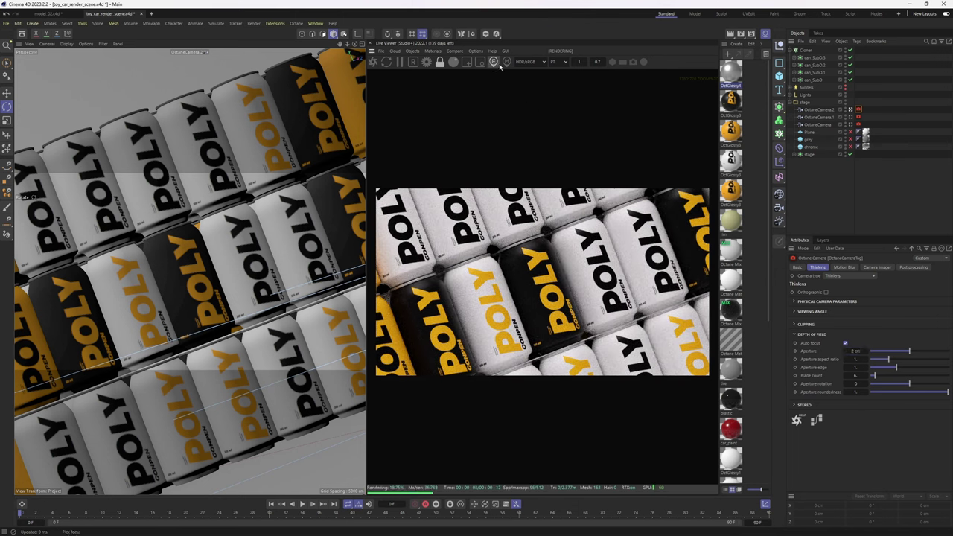
pyautogui.click(553, 287)
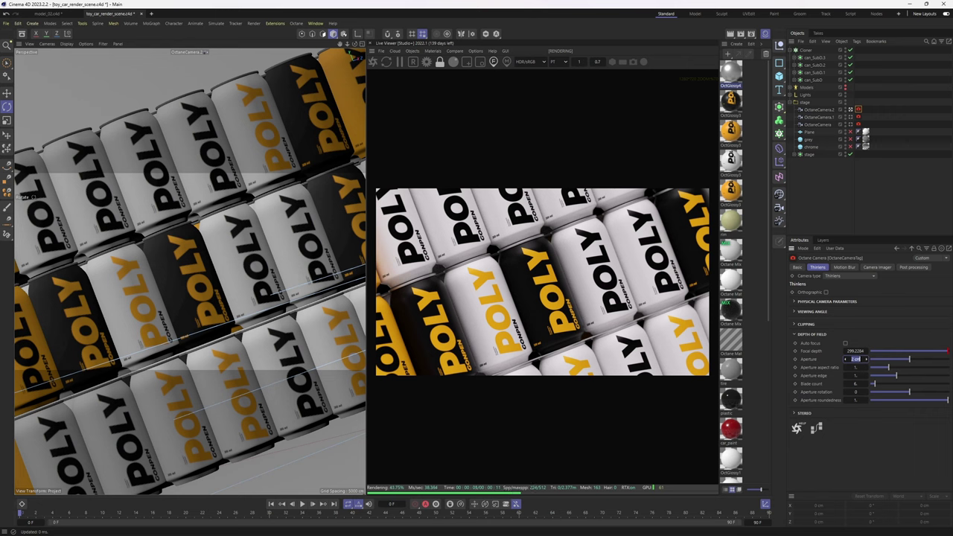
pyautogui.write('5')
pyautogui.press('Return')
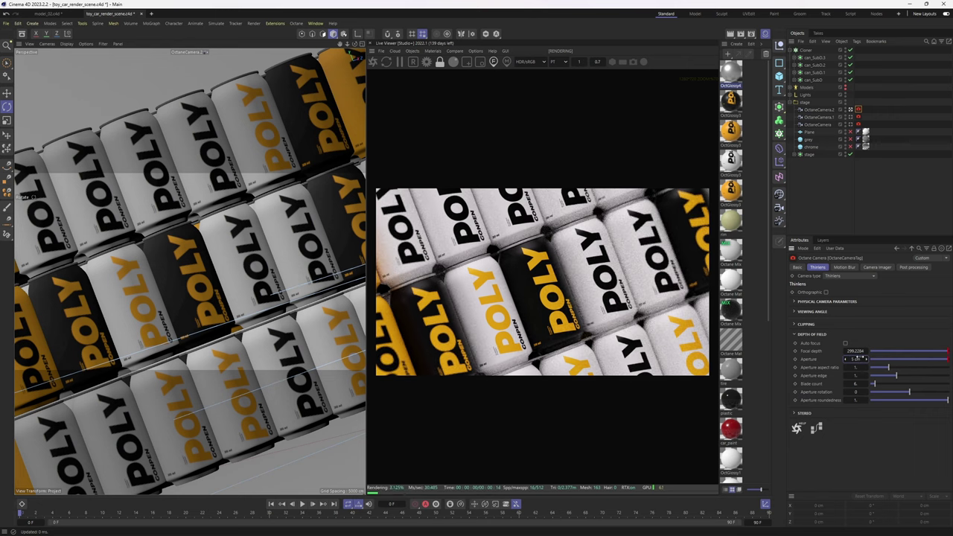
pyautogui.write('10')
pyautogui.press('Return')
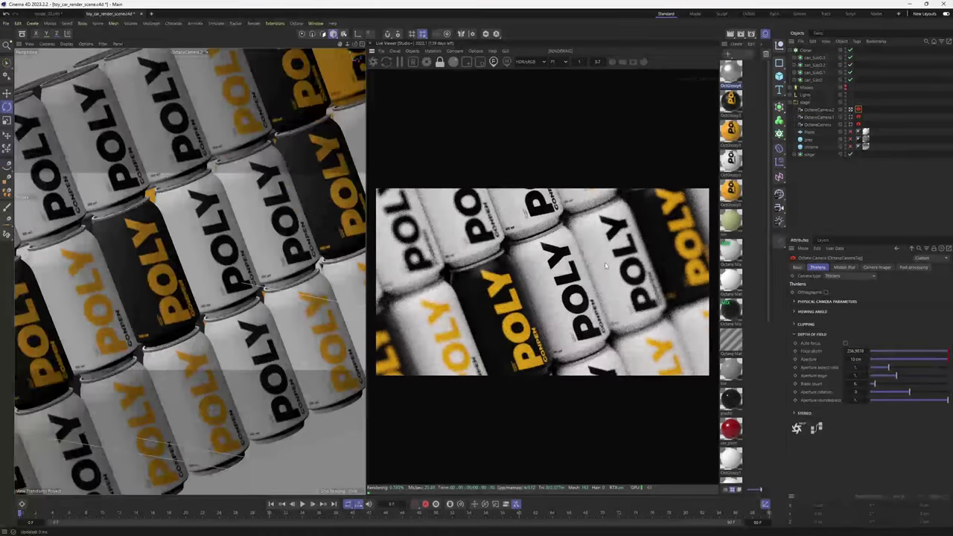
pyautogui.moveTo(606, 266); pyautogui.dragTo(649, 250)
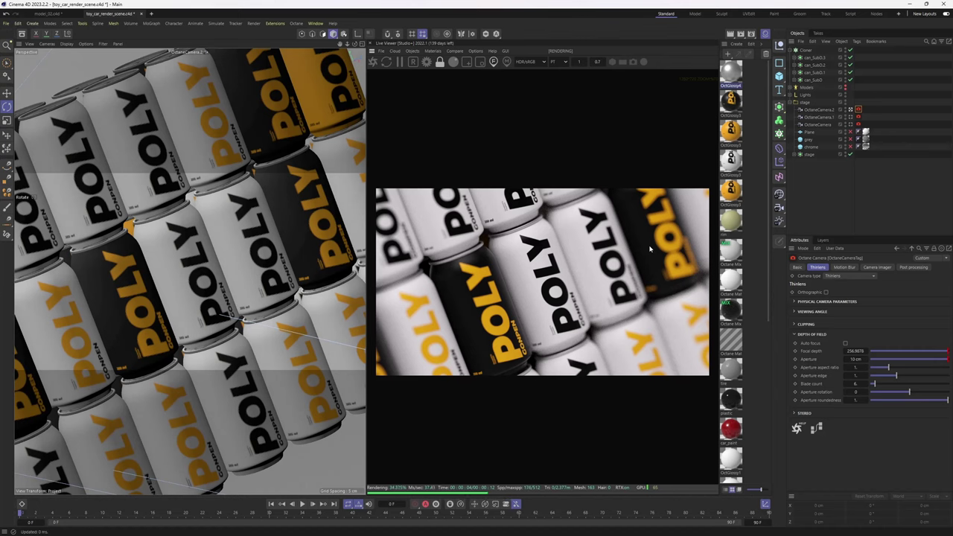
# - Duplicate OctaneCamera.2, look through the copy, and orbit it to a new angle on the cans
pyautogui.click(825, 110)
pyautogui.keyDown('ctrl'); pyautogui.moveTo(827, 110); pyautogui.dragTo(828, 106); pyautogui.keyUp('ctrl')
pyautogui.click(851, 110)
pyautogui.keyDown('alt'); pyautogui.moveTo(286, 236); pyautogui.dragTo(212, 231); pyautogui.keyUp('alt')
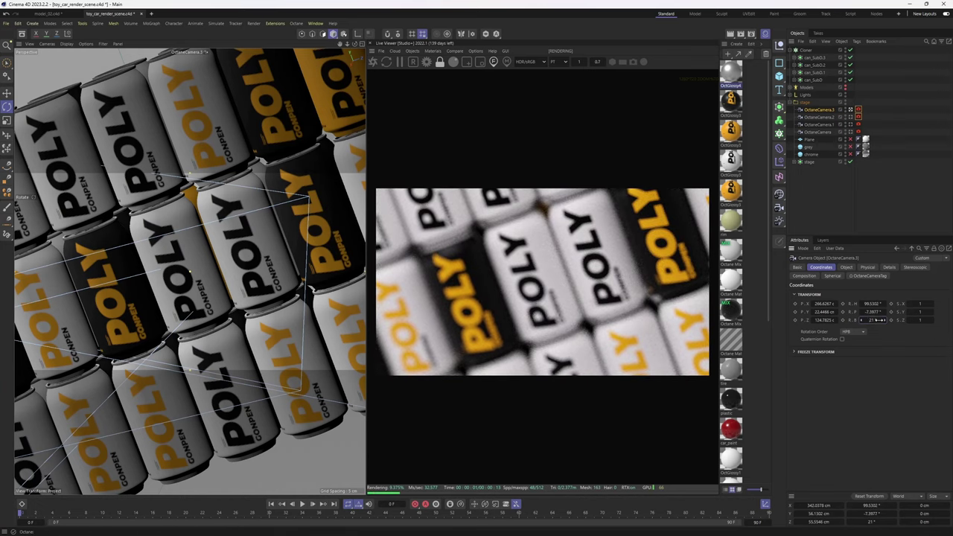
# - Try an upright view of the can stack by levelling the new camera's bank rotation and orbiting around the cans
pyautogui.press('Return')
pyautogui.keyDown('alt'); pyautogui.moveTo(271, 216); pyautogui.dragTo(223, 258); pyautogui.keyUp('alt')
pyautogui.click(223, 258)
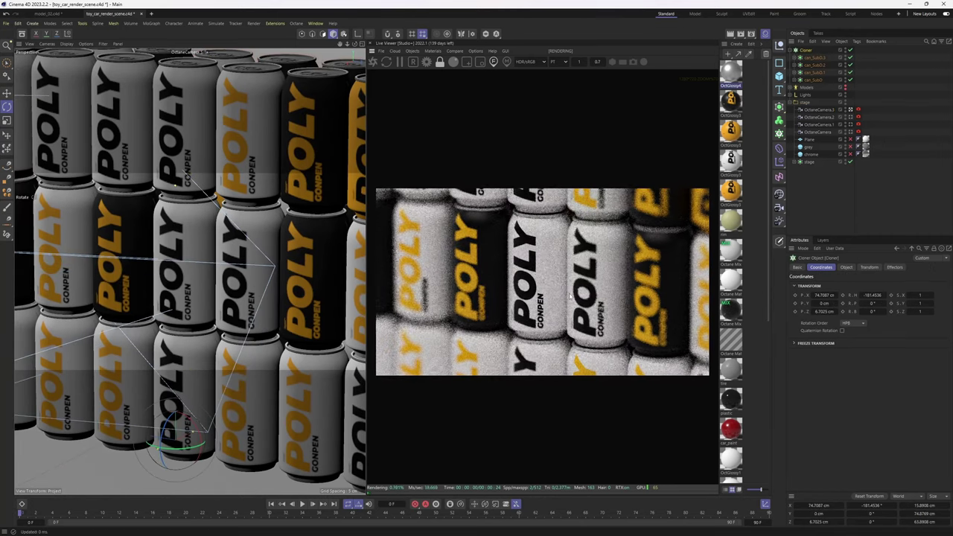
pyautogui.keyDown('alt'); pyautogui.moveTo(223, 240); pyautogui.dragTo(230, 238); pyautogui.keyUp('alt')
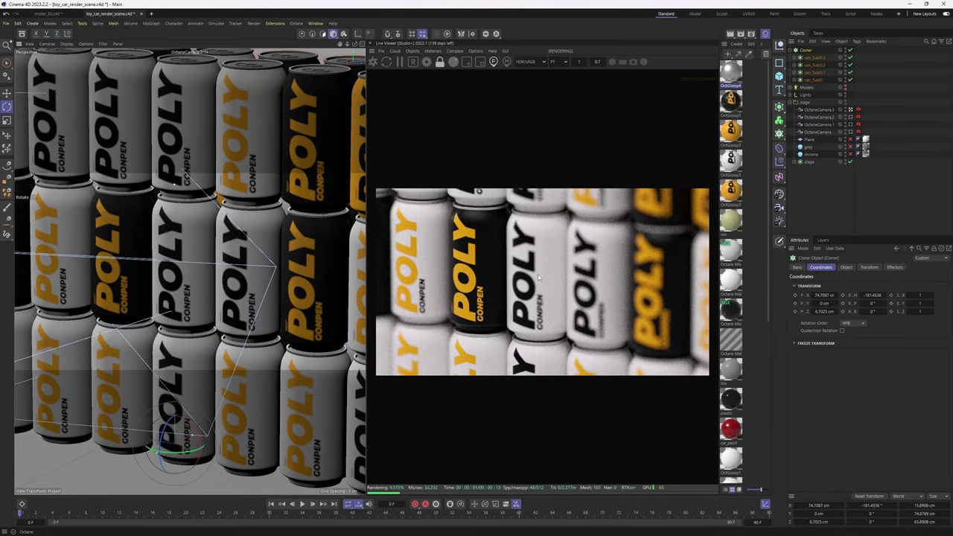
pyautogui.moveTo(877, 311)
pyautogui.mouseDown()
pyautogui.moveTo(886, 311)
pyautogui.moveTo(870, 312)
pyautogui.mouseUp()
# - Set the bank rotation of OctaneCamera.3 to 36° and reframe the cans diagonally in close-up
pyautogui.click(822, 109)
pyautogui.moveTo(873, 320); pyautogui.dragTo(899, 321)
pyautogui.keyDown('alt'); pyautogui.moveTo(176, 253); pyautogui.dragTo(269, 307); pyautogui.keyUp('alt')
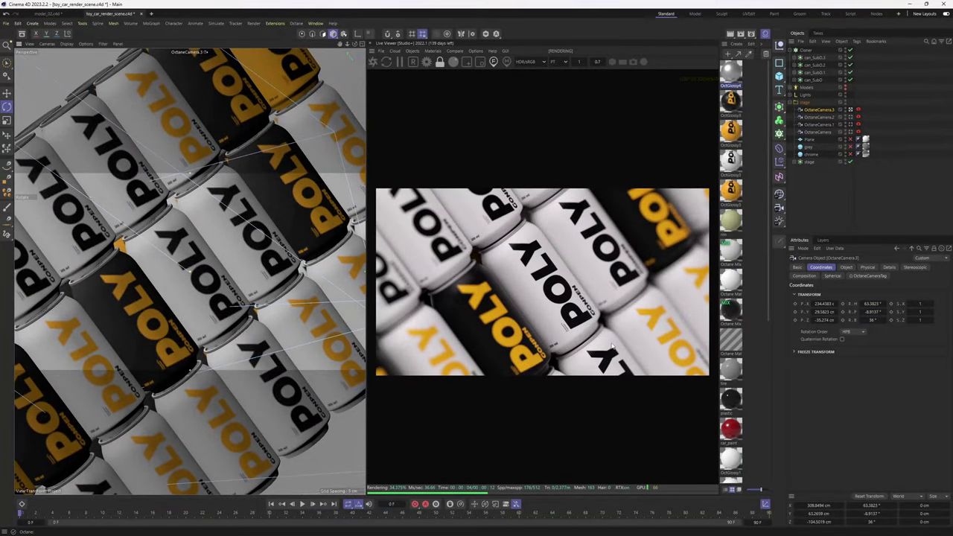
# - Select the four can label materials together and set their index to 1.6 after trying 1.8
pyautogui.moveTo(749, 102); pyautogui.dragTo(751, 207)
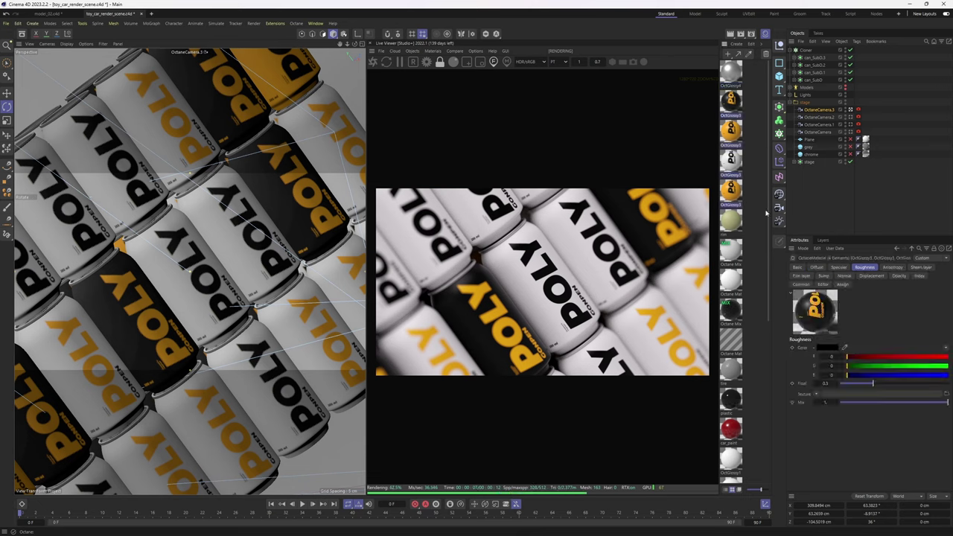
pyautogui.moveTo(754, 110); pyautogui.dragTo(738, 198)
pyautogui.click(918, 276)
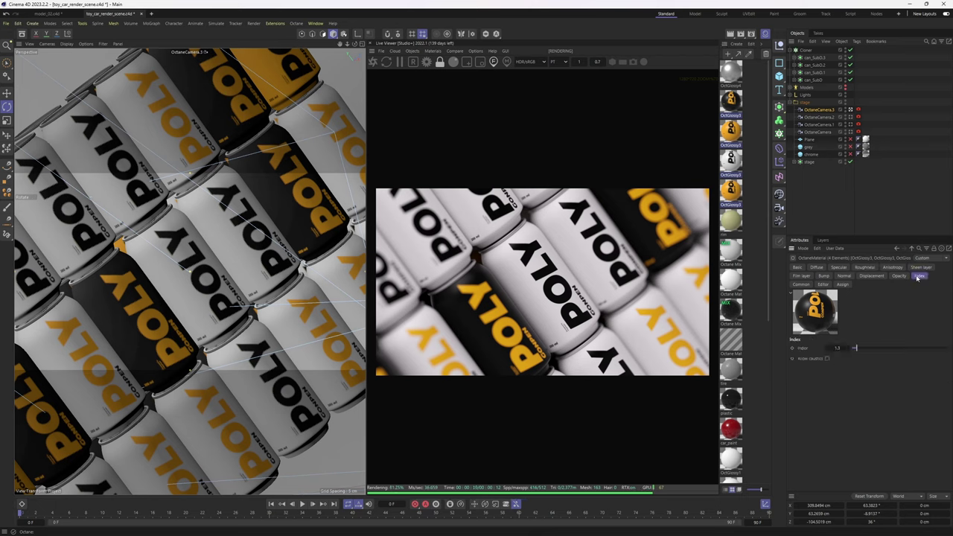
pyautogui.click(845, 349)
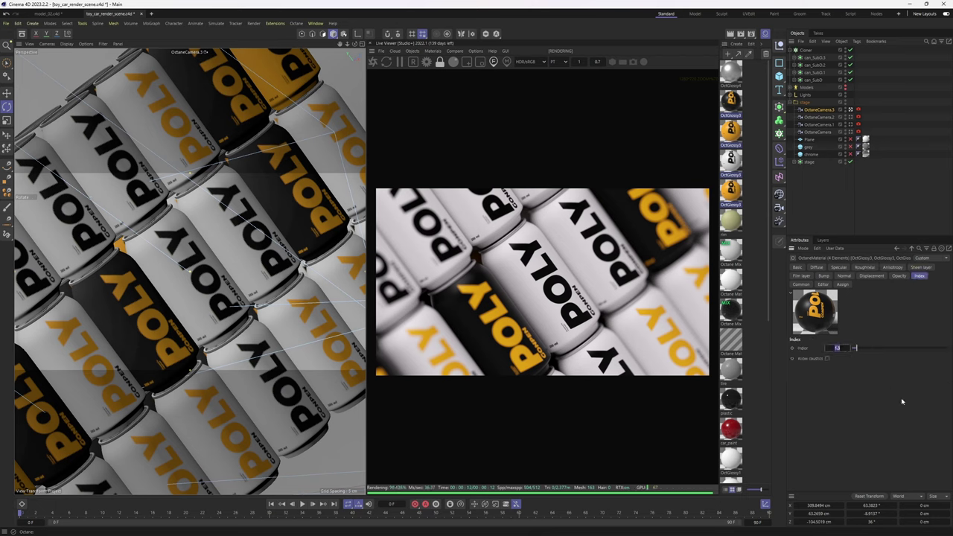
pyautogui.write('1.8')
pyautogui.press('Return')
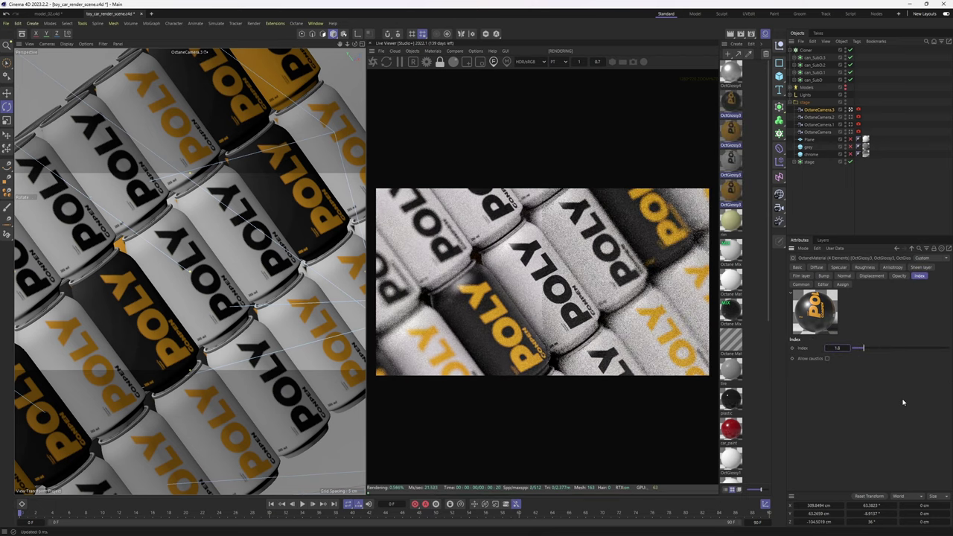
pyautogui.click(845, 347)
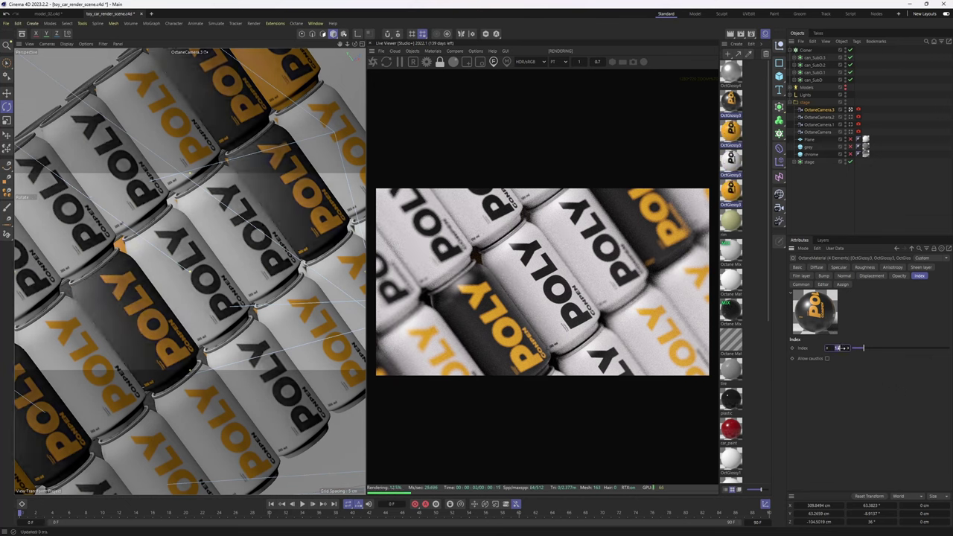
pyautogui.write('1.6')
pyautogui.press('Return')
# - Set the roughness float of the four selected label materials to 0.2
pyautogui.click(865, 266)
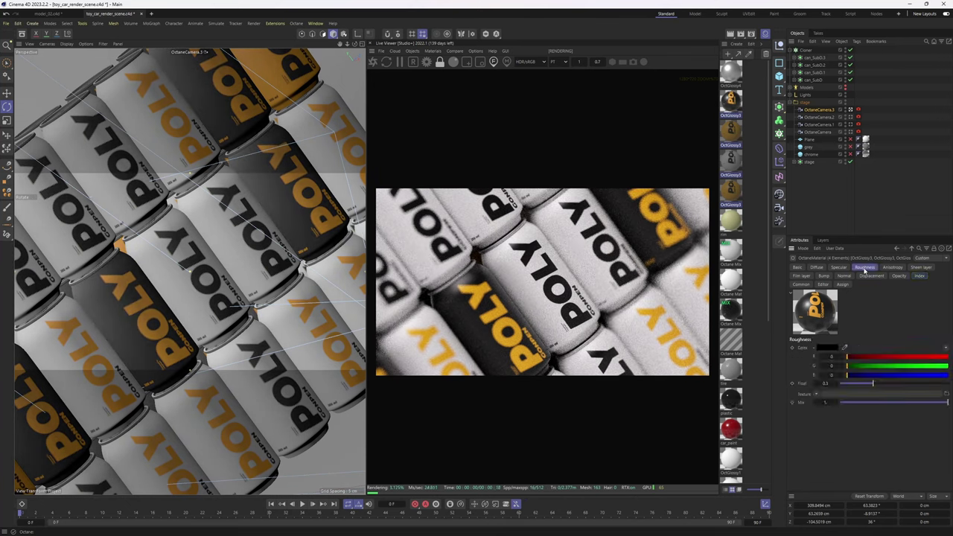
pyautogui.click(827, 383)
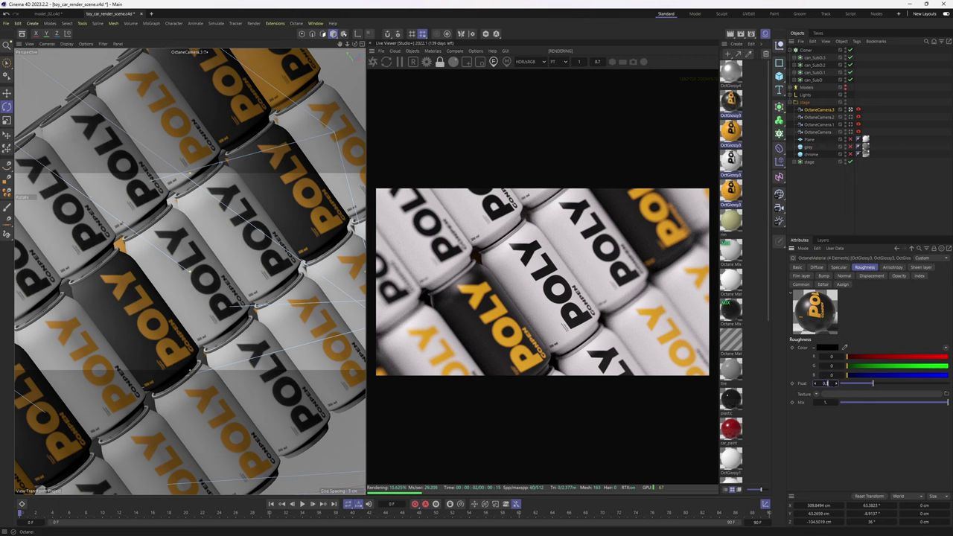
pyautogui.write('0.2')
pyautogui.press('Return')
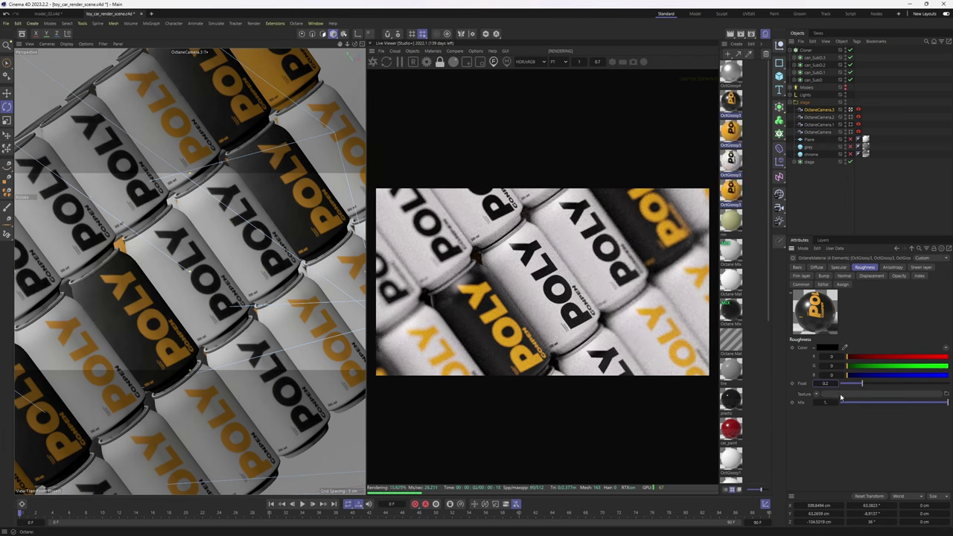
# - Set the four selected label materials' roughness float to 0.3 and their index to 1.5
pyautogui.click(828, 384)
pyautogui.press('BackSpace')
pyautogui.write('3')
pyautogui.press('Return')
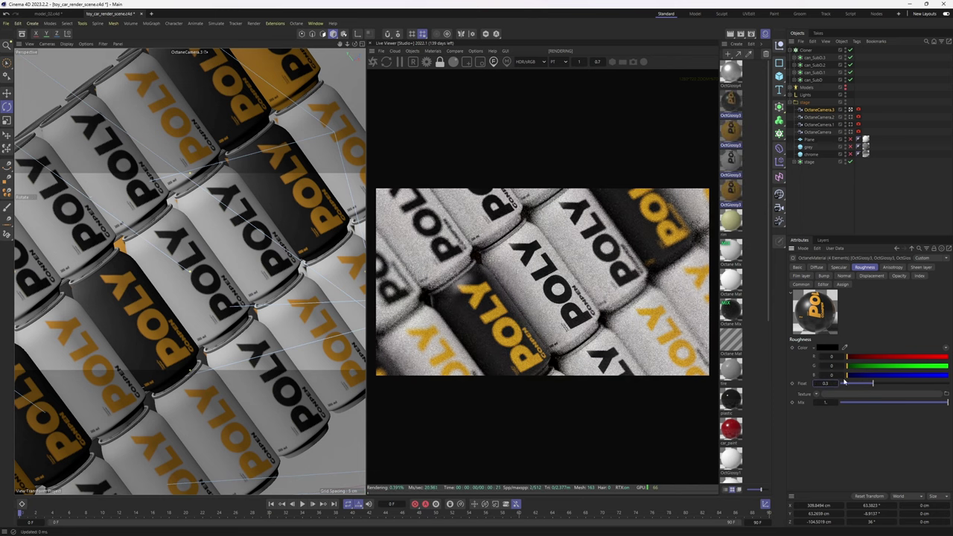
pyautogui.click(919, 275)
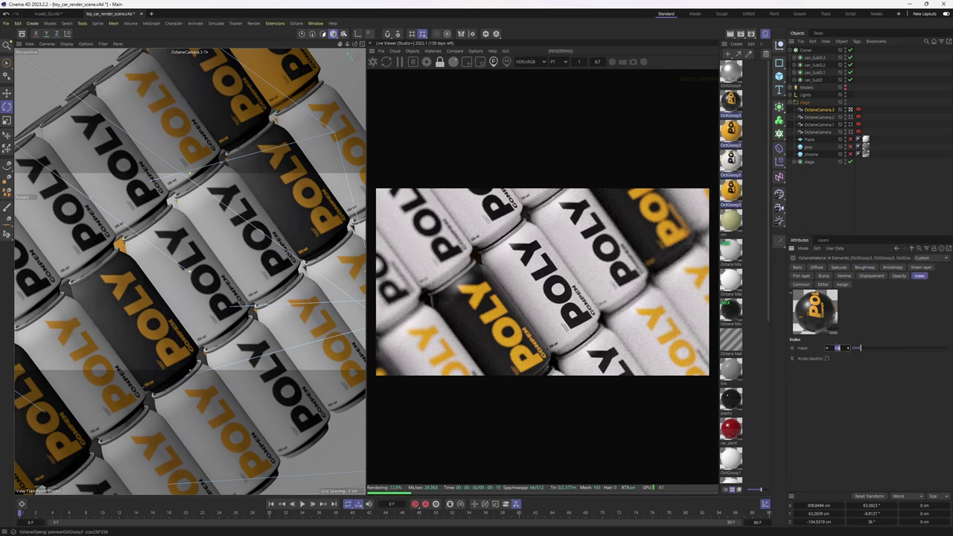
pyautogui.press('Return')
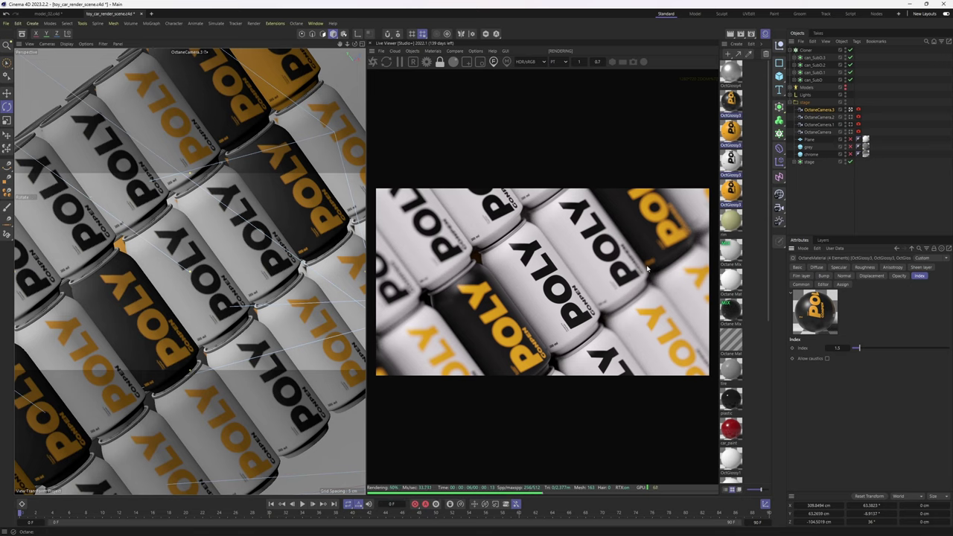
# - Show the finished diagonal close-up render of the can stack in the Picture Viewer and inspect it
pyautogui.rightClick(542, 292)
pyautogui.click(568, 393)
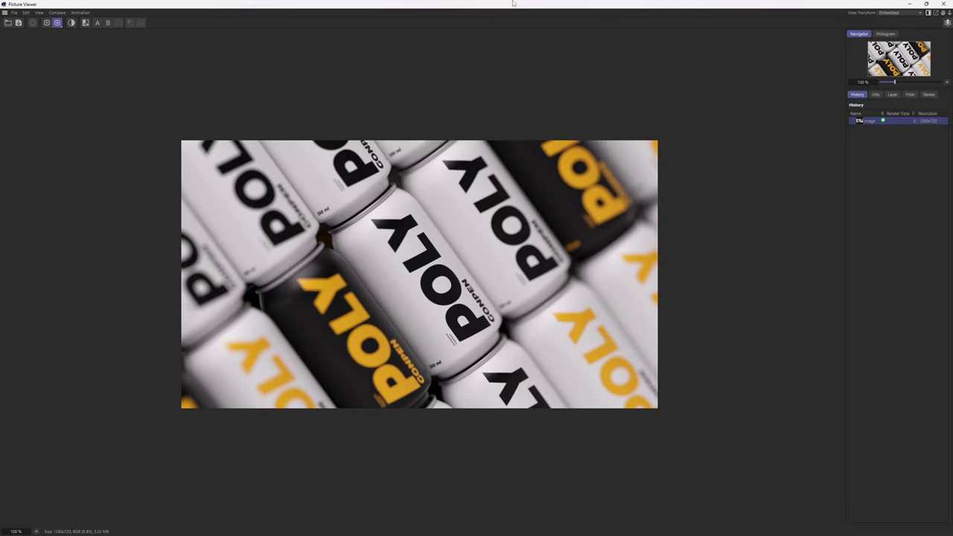
pyautogui.moveTo(512, 3); pyautogui.dragTo(516, 170)
pyautogui.click(888, 170)
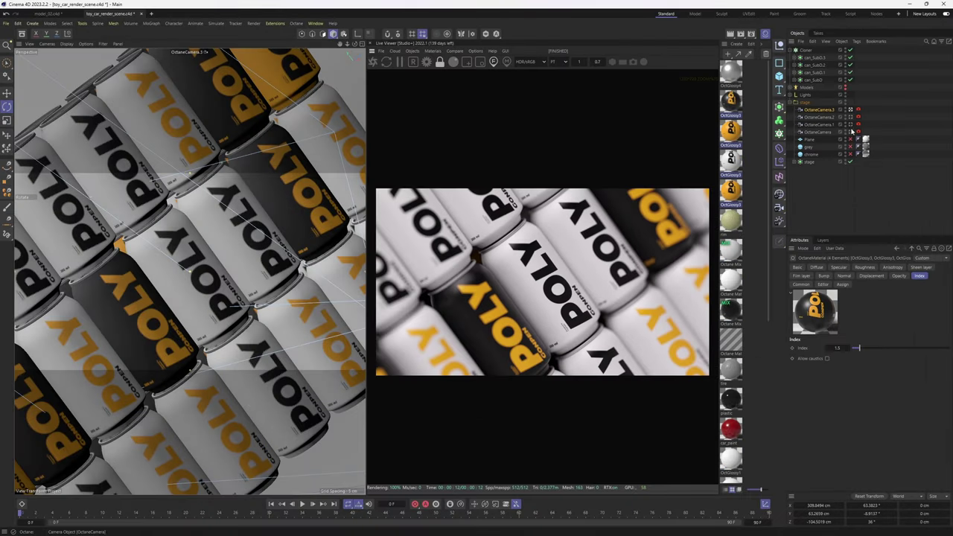
# - Look through OctaneCamera.1 and disable the Cloner so the four cans stand in a single row
pyautogui.click(850, 117)
pyautogui.click(851, 124)
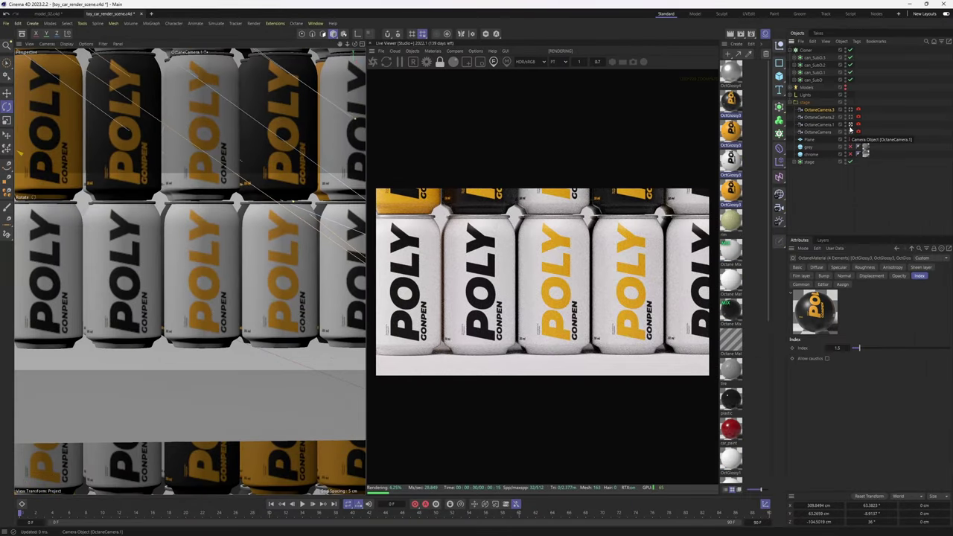
pyautogui.click(851, 52)
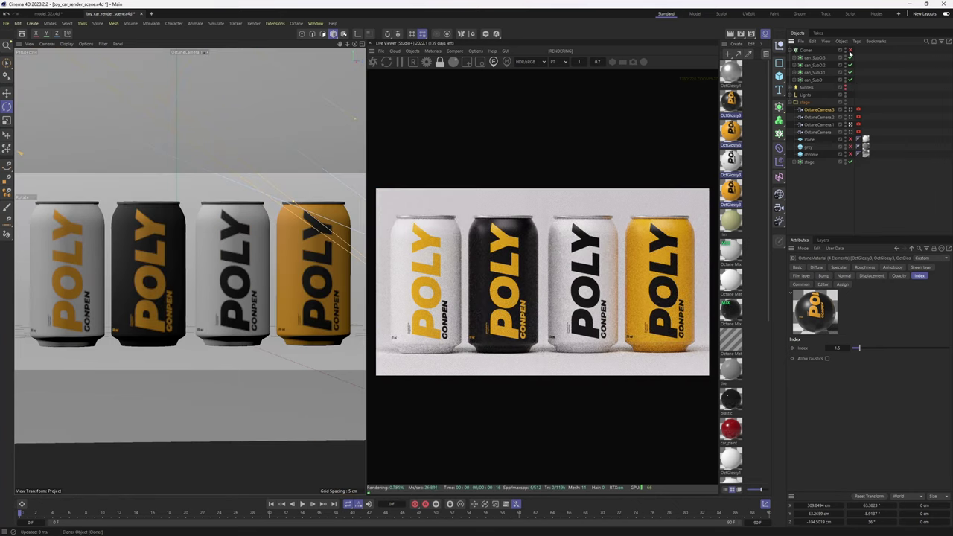
# - Show the front render of the four-can row in the Picture Viewer and inspect it
pyautogui.rightClick(543, 252)
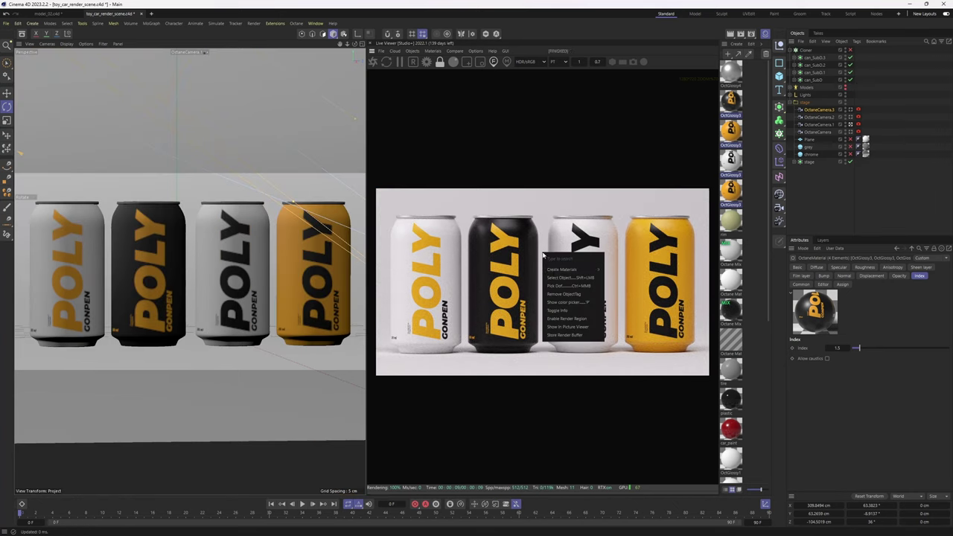
pyautogui.click(570, 334)
pyautogui.moveTo(501, 169); pyautogui.dragTo(562, 39)
pyautogui.scroll(2, 448, 317)
pyautogui.scroll(-2, 450, 313)
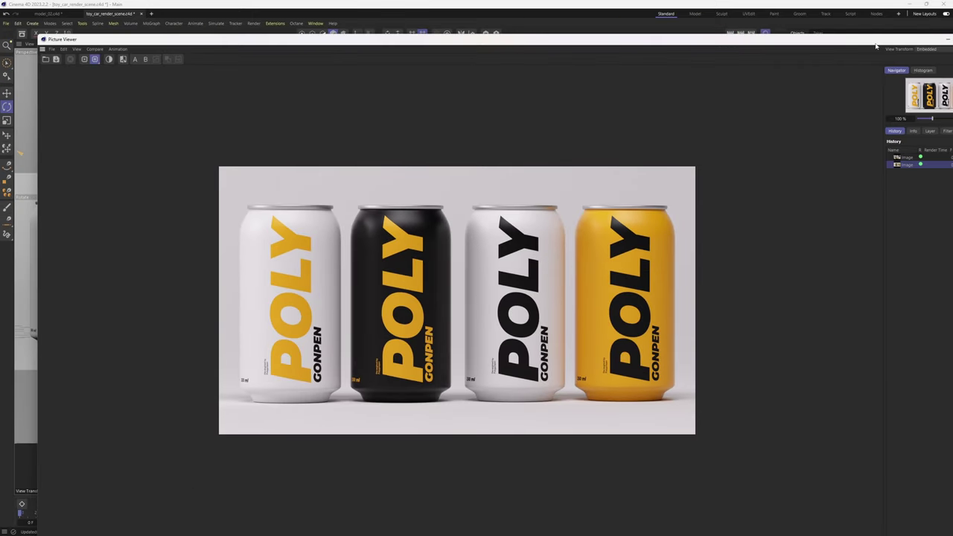
# - Set the output resolution in the render settings to 1920 x 1080 pixels
pyautogui.moveTo(876, 40); pyautogui.dragTo(720, 132)
pyautogui.click(751, 35)
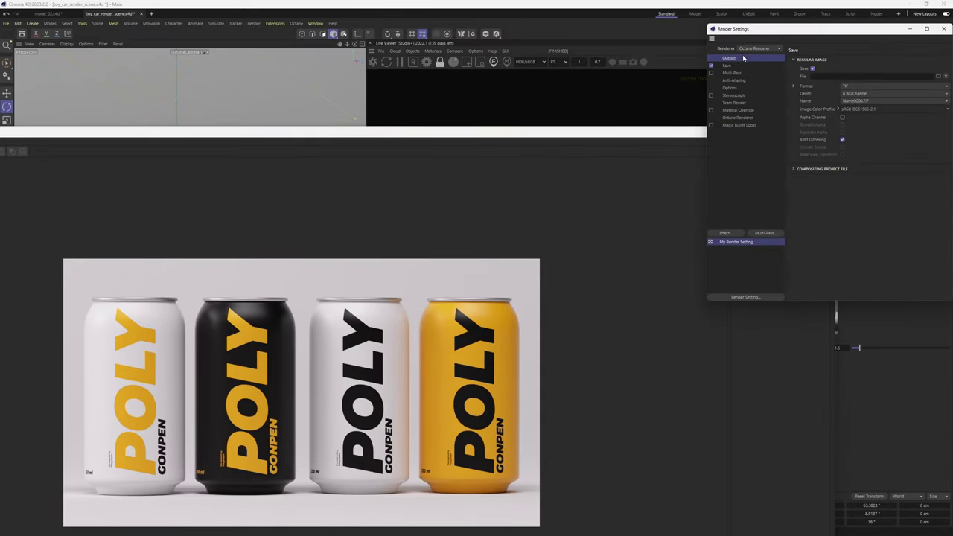
pyautogui.click(835, 68)
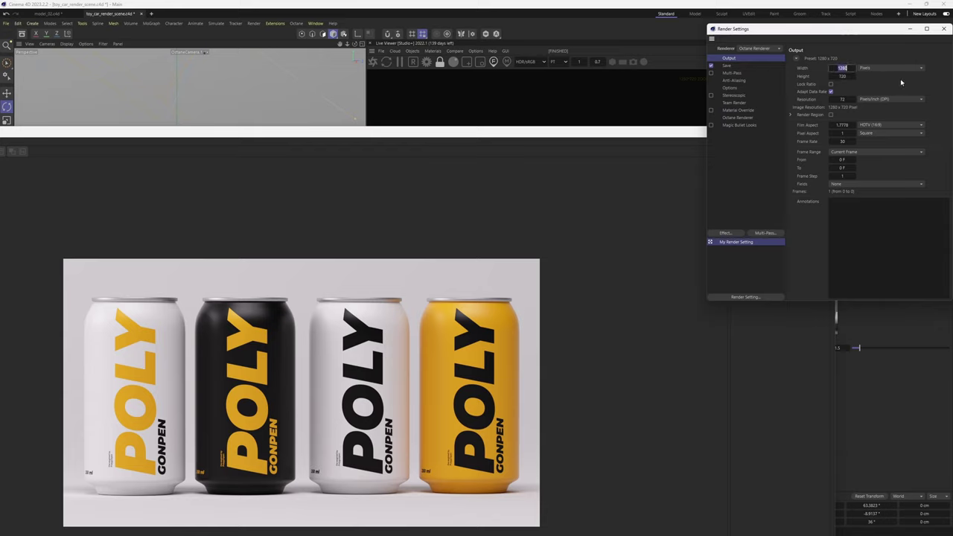
pyautogui.write('1')
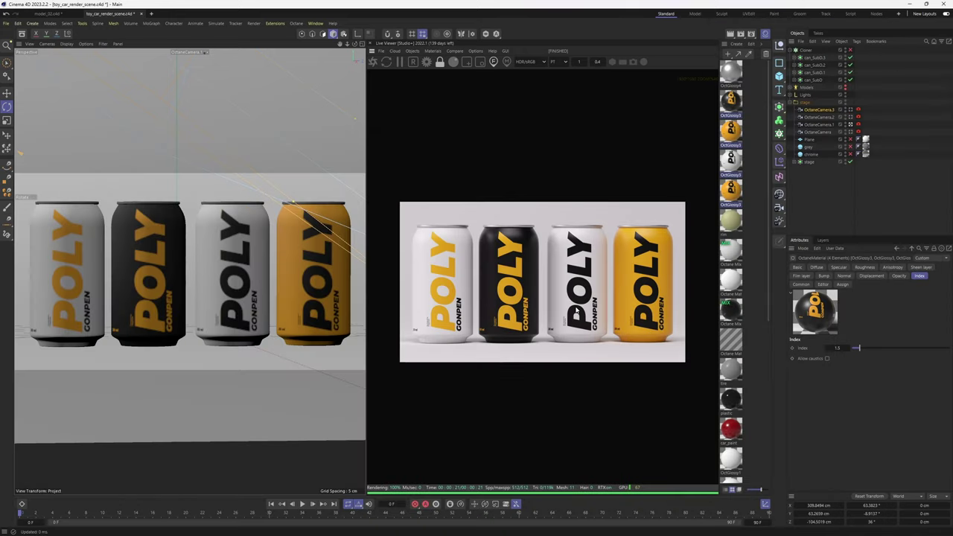
# - Send the 1920 x 1080 render of the four-can row to the Picture Viewer, then return to the scene
pyautogui.rightClick(545, 277)
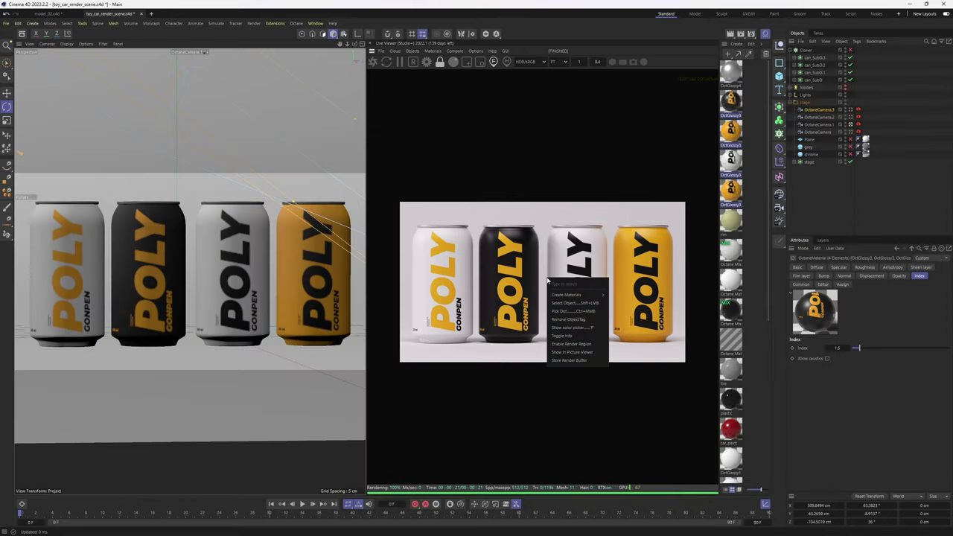
pyautogui.click(573, 356)
pyautogui.moveTo(377, 134); pyautogui.dragTo(481, 66)
pyautogui.click(898, 64)
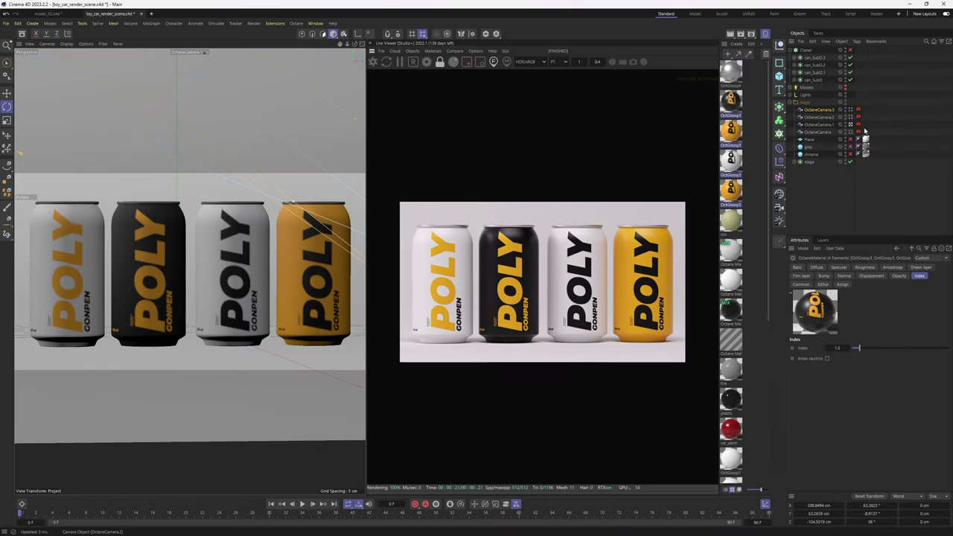
# - Switch back to OctaneCamera.3 with the Cloner enabled and inspect its 1920 x 1080 close-up render in the Picture Viewer
pyautogui.click(850, 111)
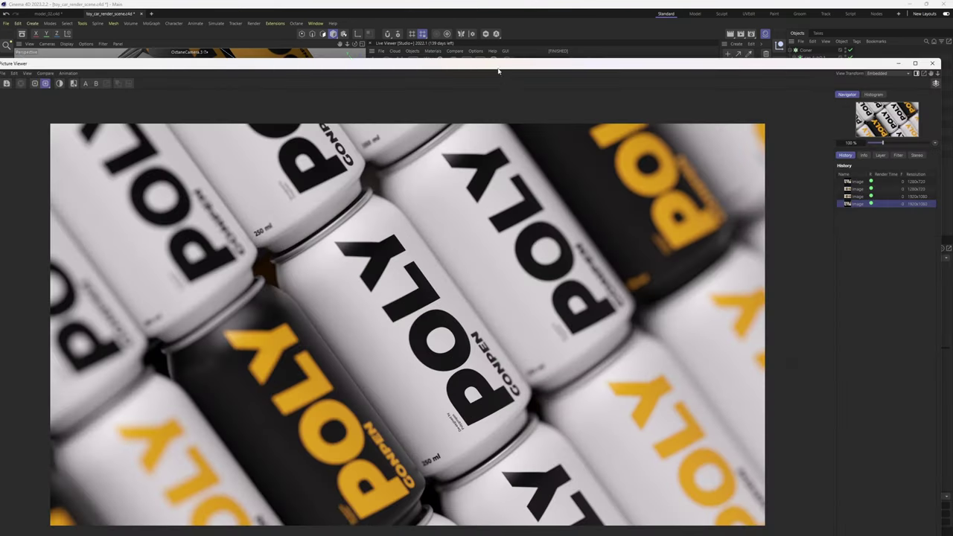
pyautogui.moveTo(498, 65); pyautogui.dragTo(456, 52)
pyautogui.scroll(-2, 439, 298)
pyautogui.scroll(1, 452, 297)
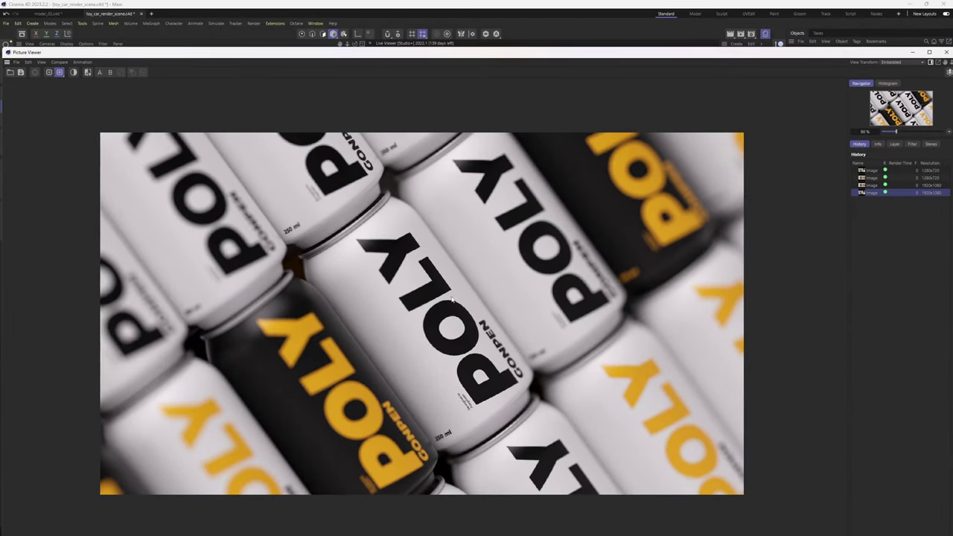
pyautogui.scroll(-2, 452, 299)
pyautogui.scroll(2, 497, 302)
pyautogui.scroll(-2, 501, 306)
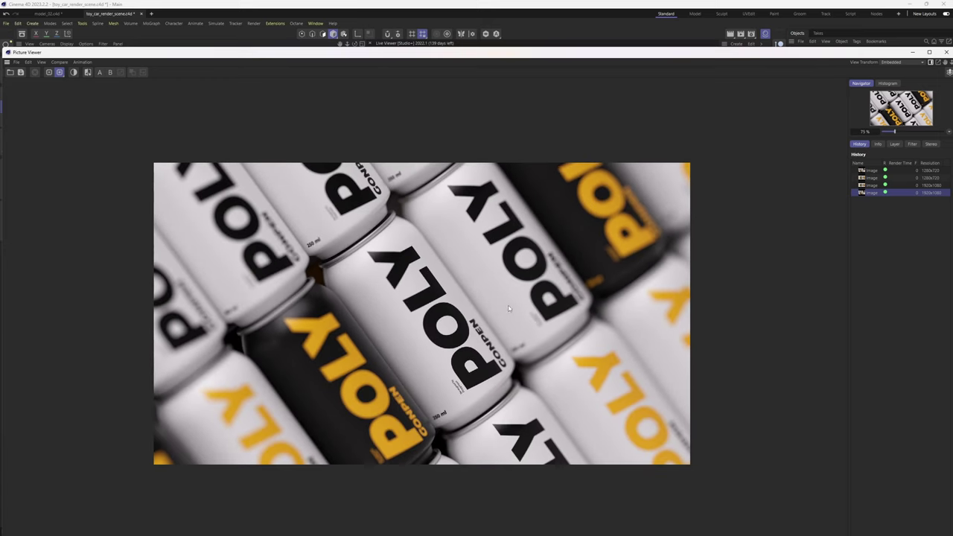
pyautogui.scroll(-1, 509, 308)
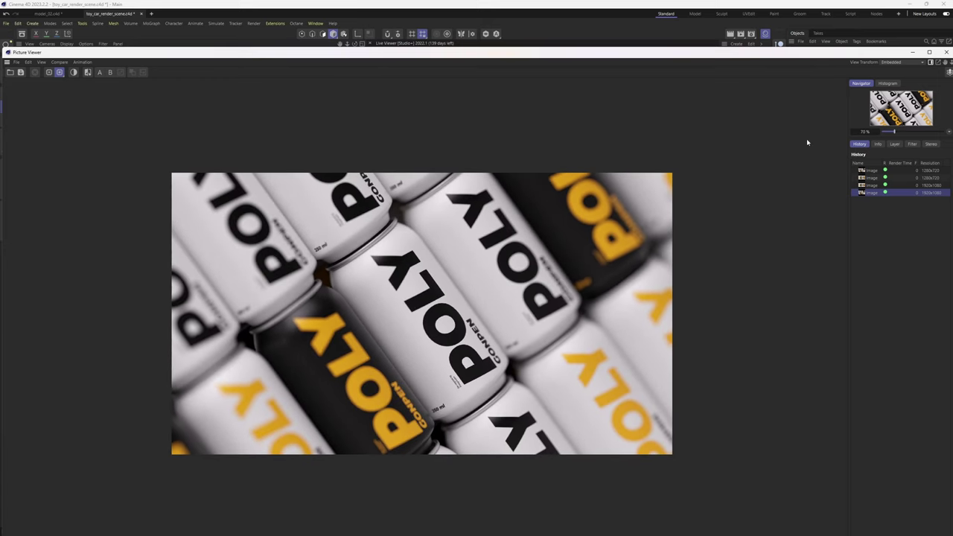
pyautogui.click(946, 53)
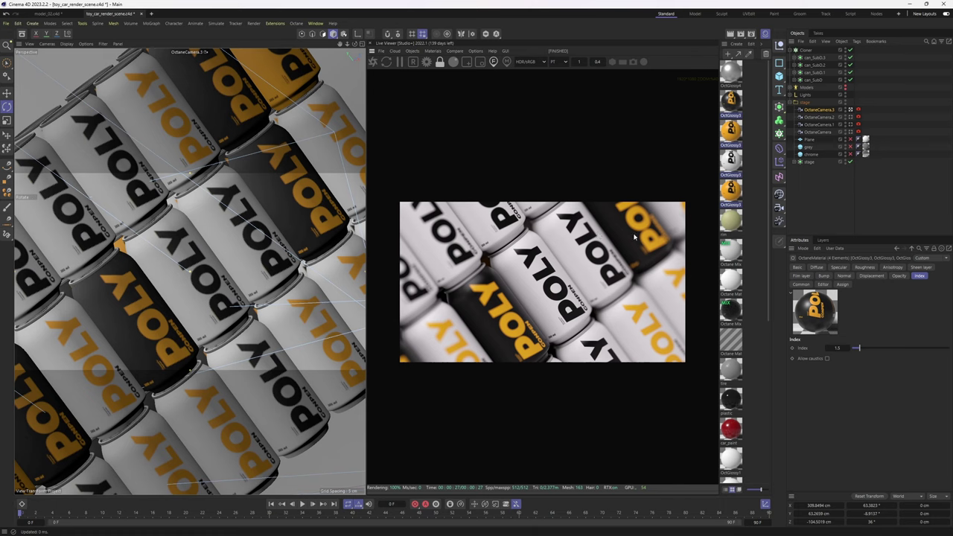
# - Identify the black can can_SubD.2 with the Cloner temporarily off, duplicate it inside the Cloner, and remove any extra copy
pyautogui.click(916, 95)
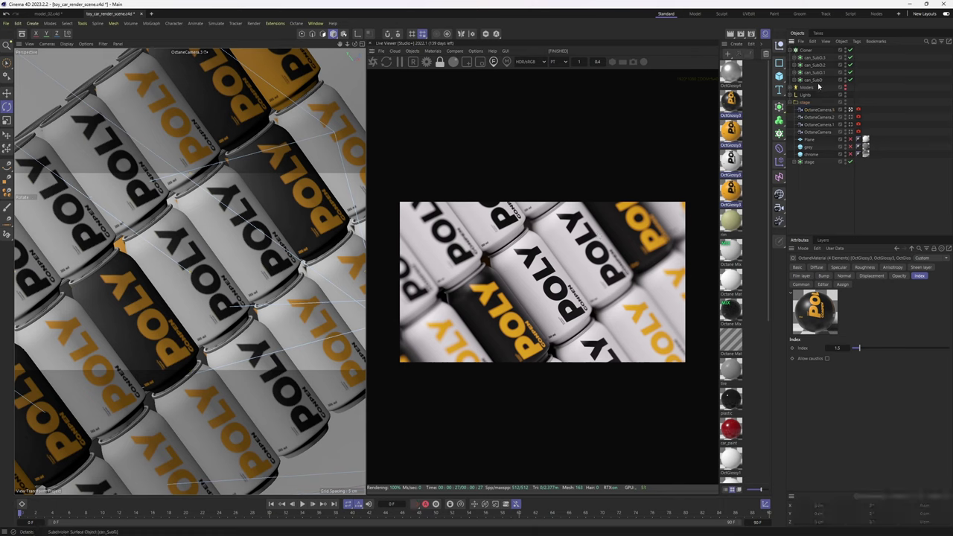
pyautogui.click(817, 82)
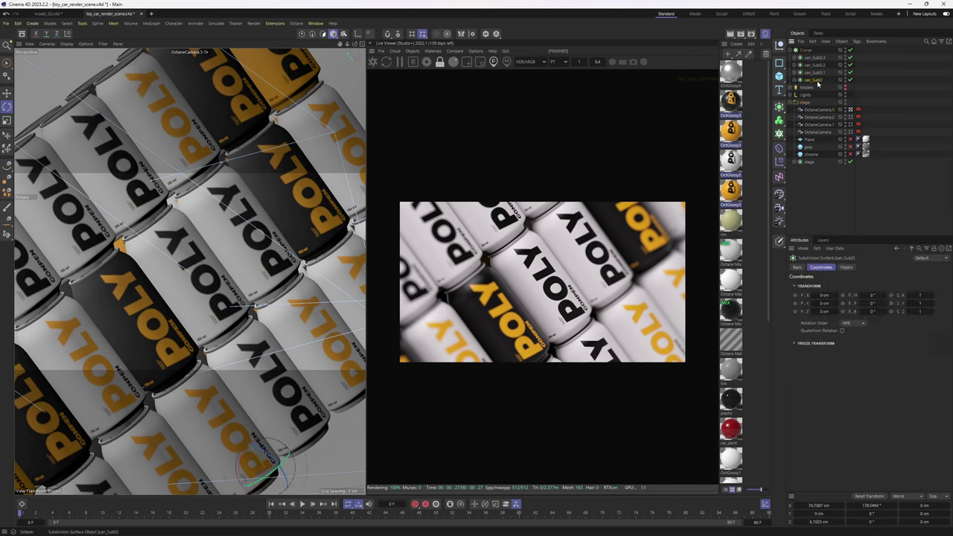
pyautogui.click(851, 51)
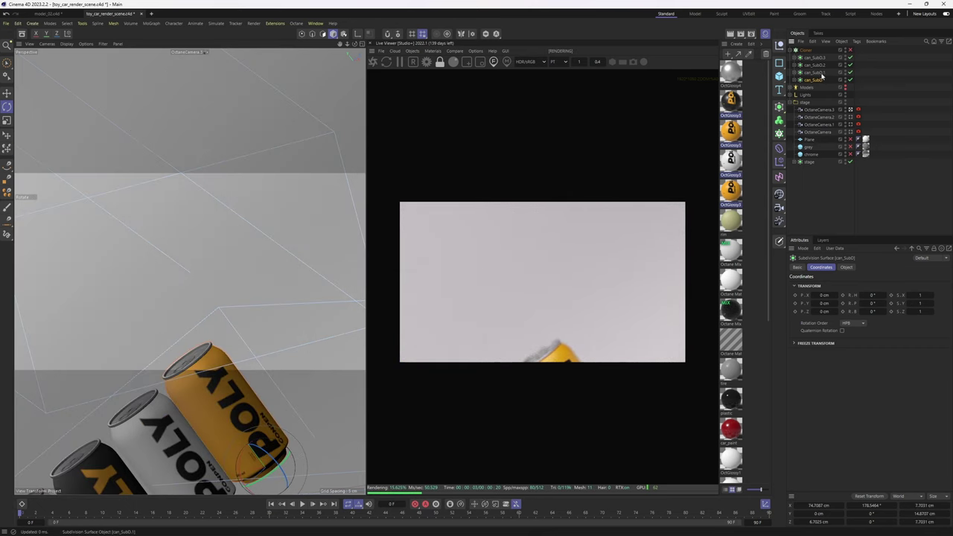
pyautogui.click(821, 65)
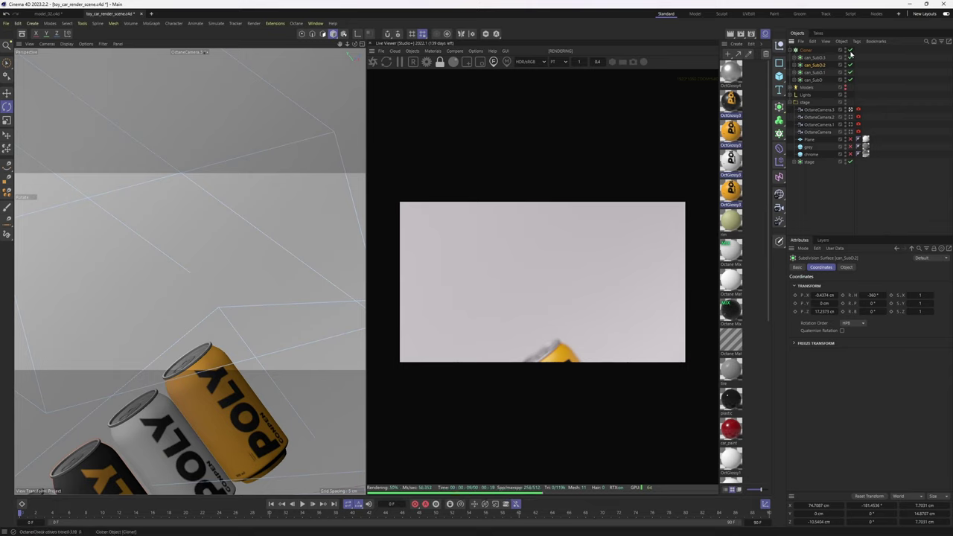
pyautogui.keyDown('ctrl'); pyautogui.moveTo(814, 65); pyautogui.dragTo(815, 62); pyautogui.keyUp('ctrl')
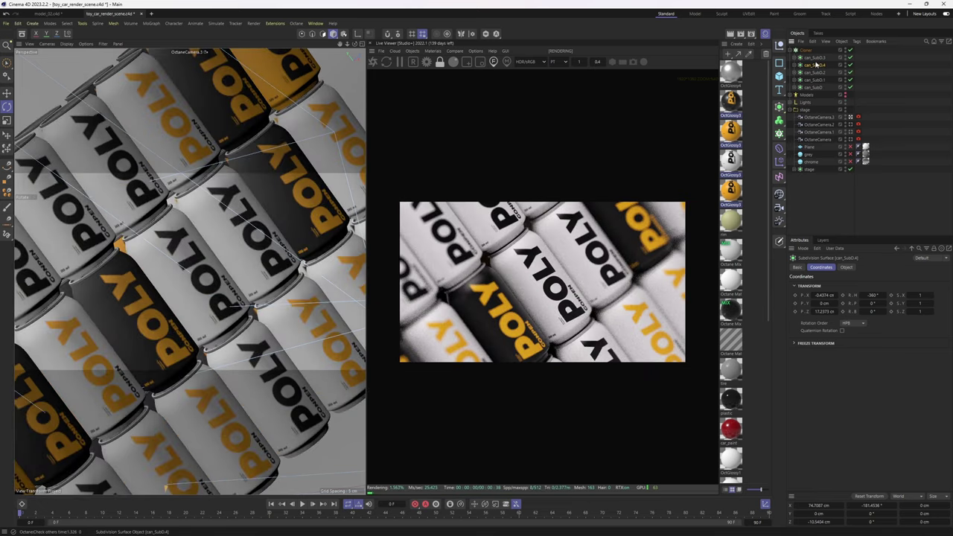
pyautogui.hotkey('ctrl', 'v')
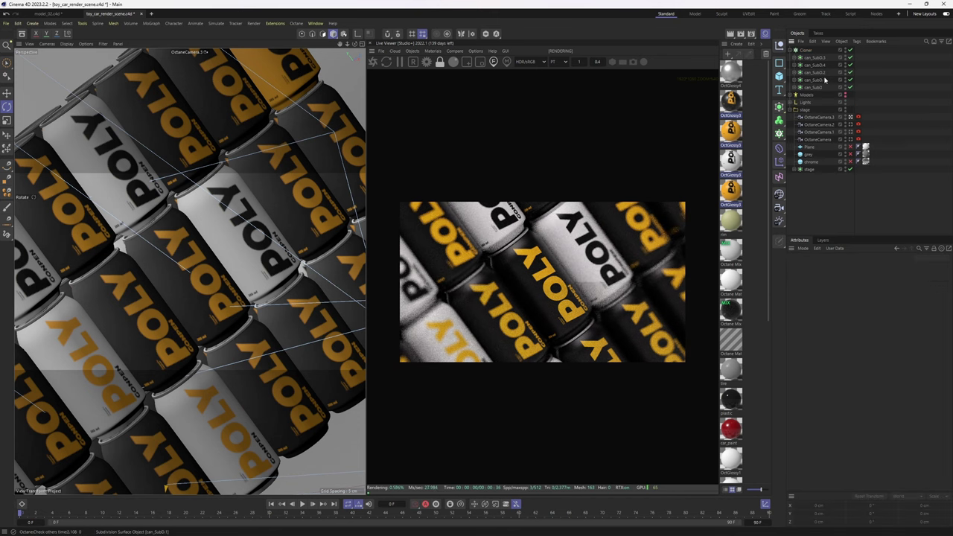
pyautogui.press('Delete')
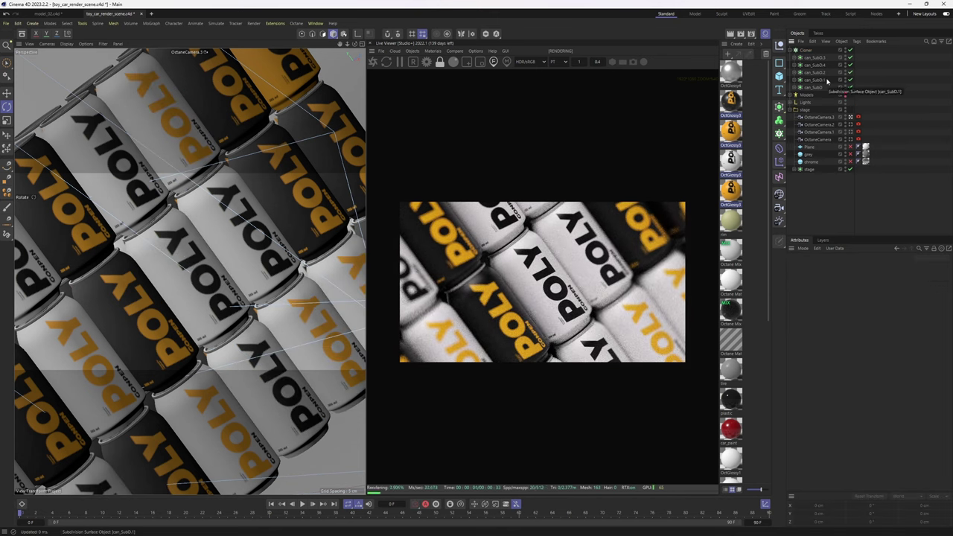